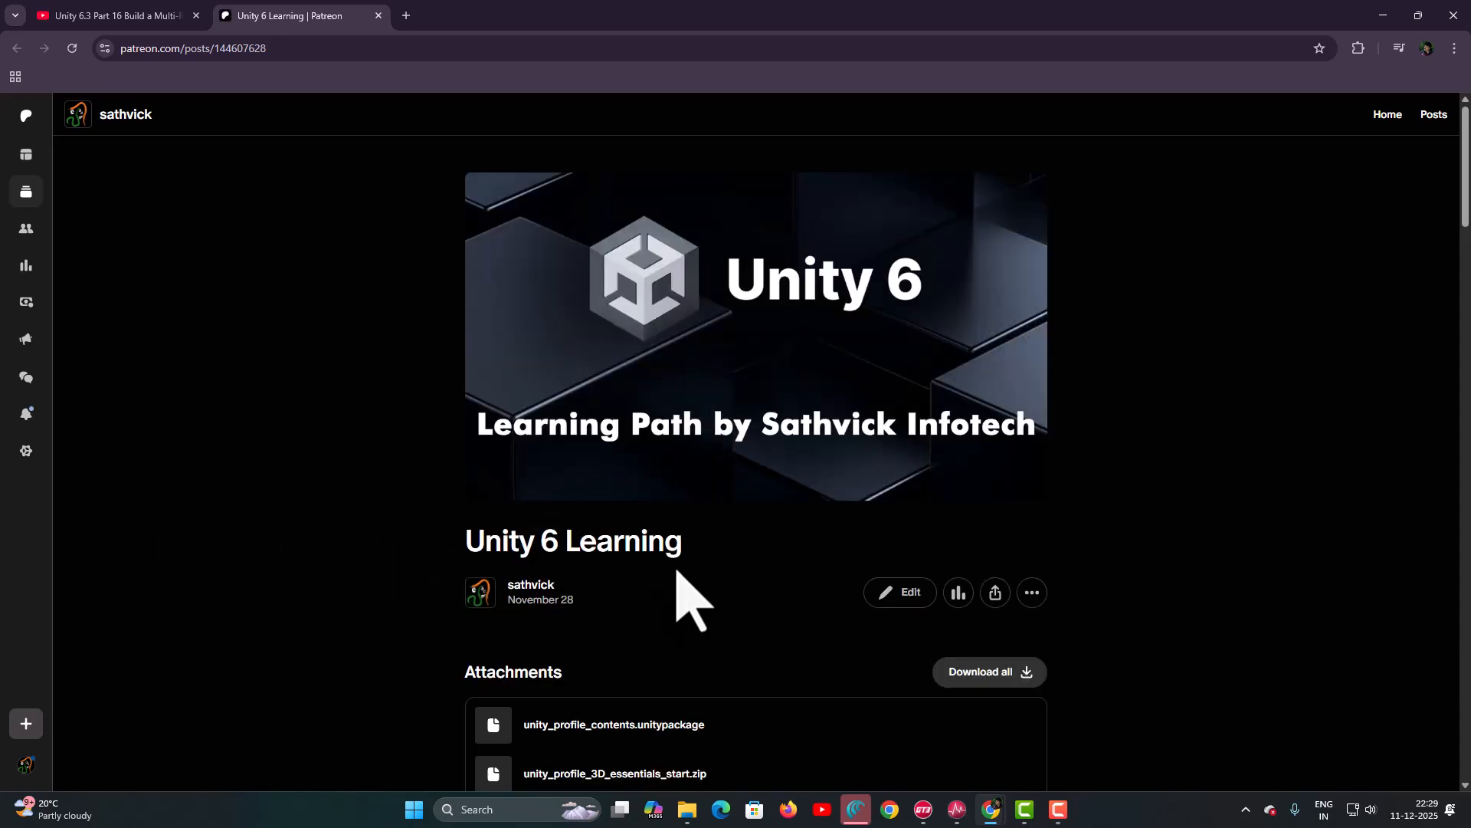
# - Scroll the Patreon post's attachments down to unity_profile_art_museum_start.zip and artworks.zip
pyautogui.scroll(-2, 693, 602)
pyautogui.scroll(-12, 677, 571)
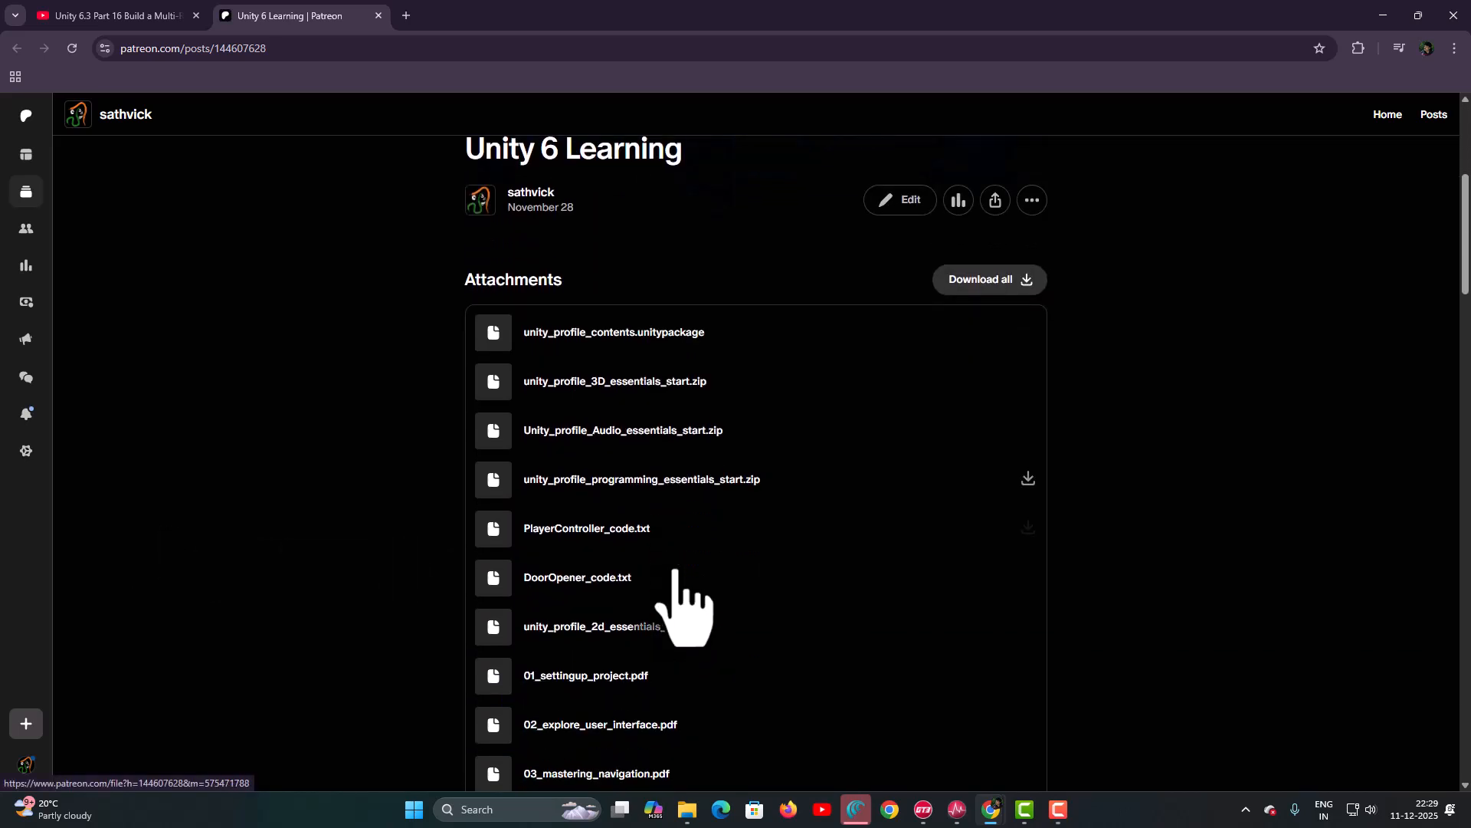
pyautogui.scroll(-17, 678, 571)
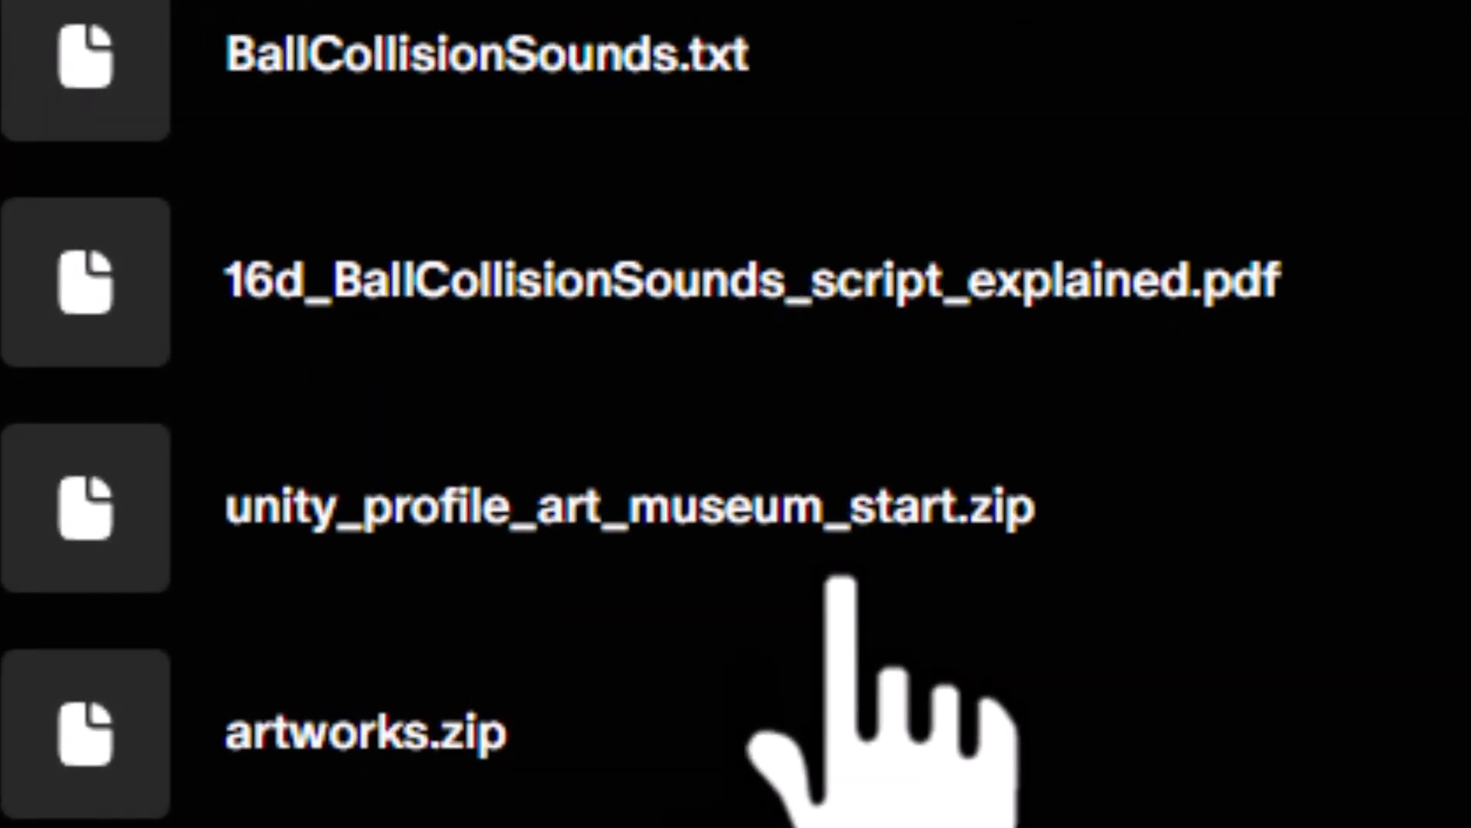
# - Move Models.zip and artworks.zip from Downloads into the H: unity_profile folder
pyautogui.click(1355, 58)
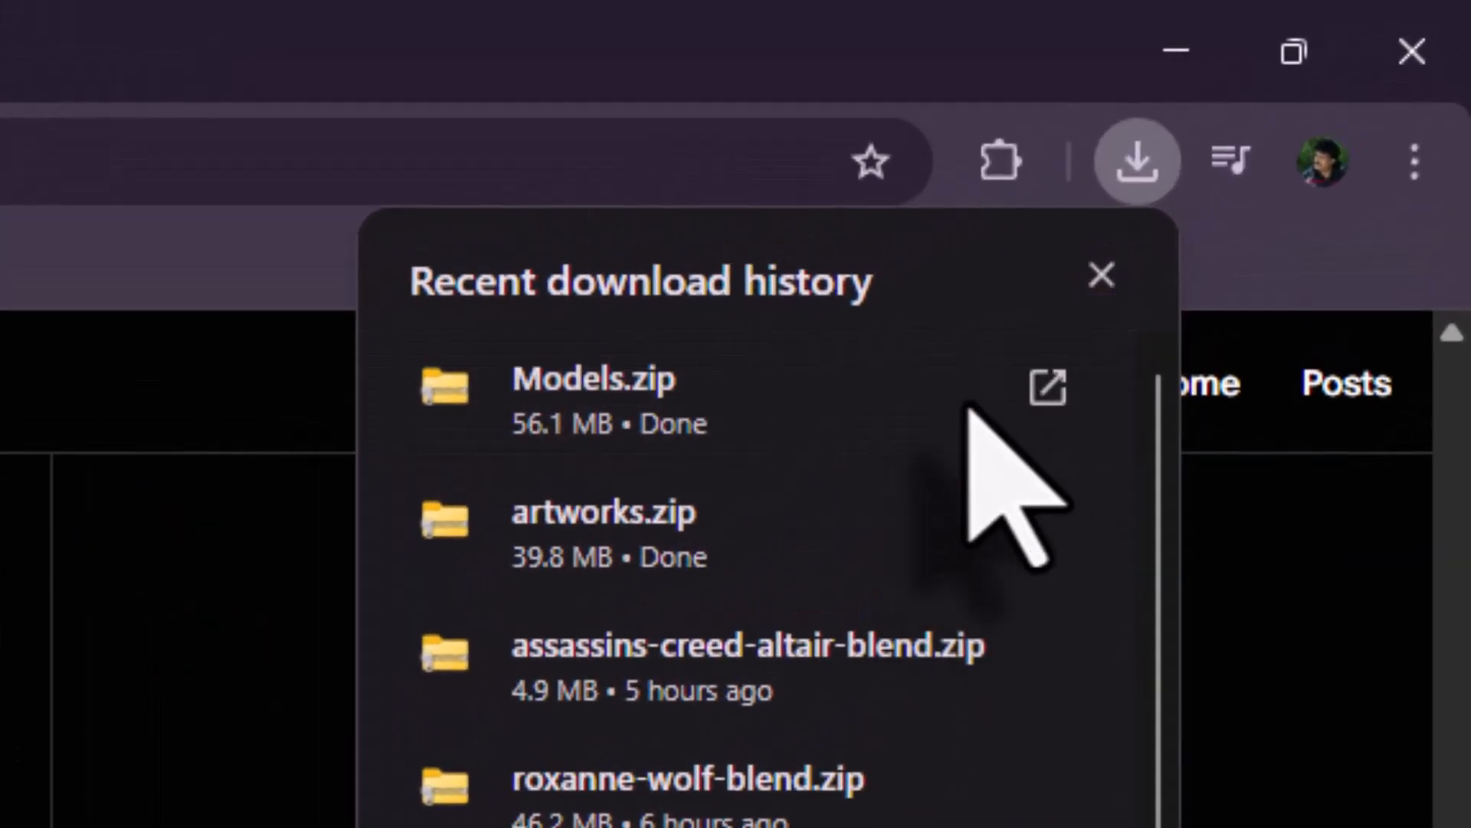
pyautogui.click(966, 403)
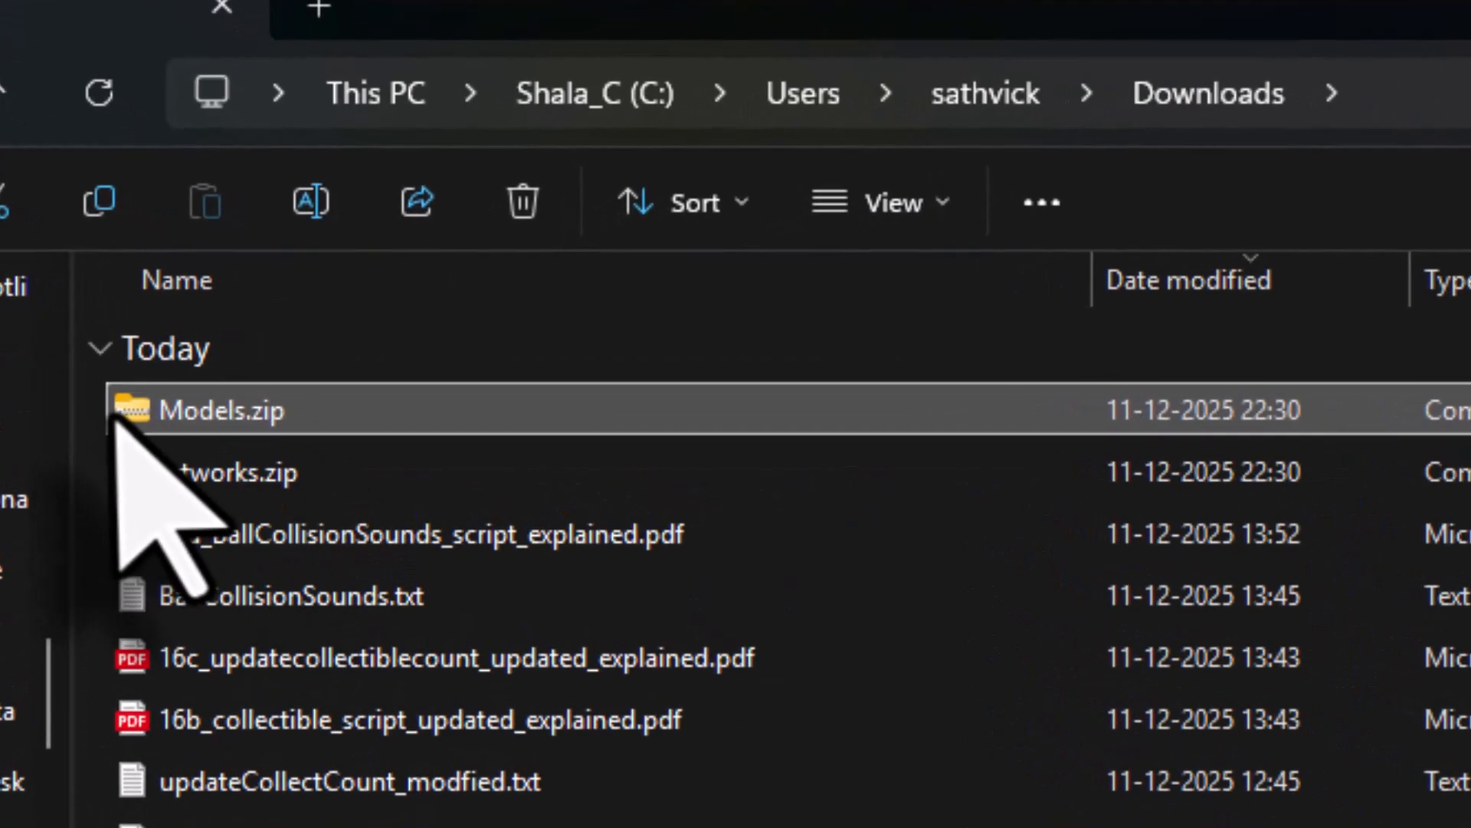
pyautogui.keyDown('ctrl'); pyautogui.click(134, 464); pyautogui.keyUp('ctrl')
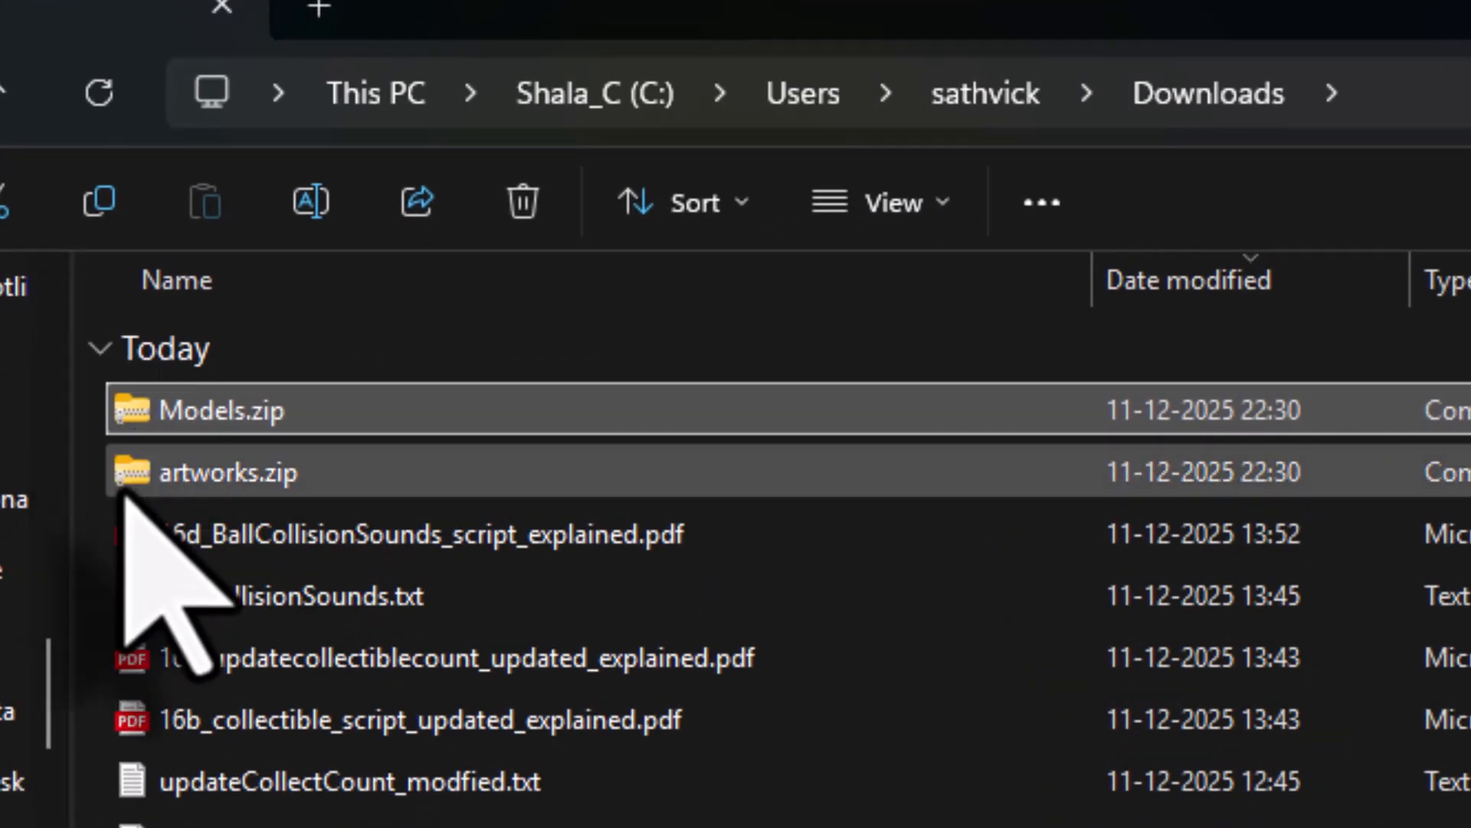
pyautogui.rightClick(353, 471)
pyautogui.click(395, 510)
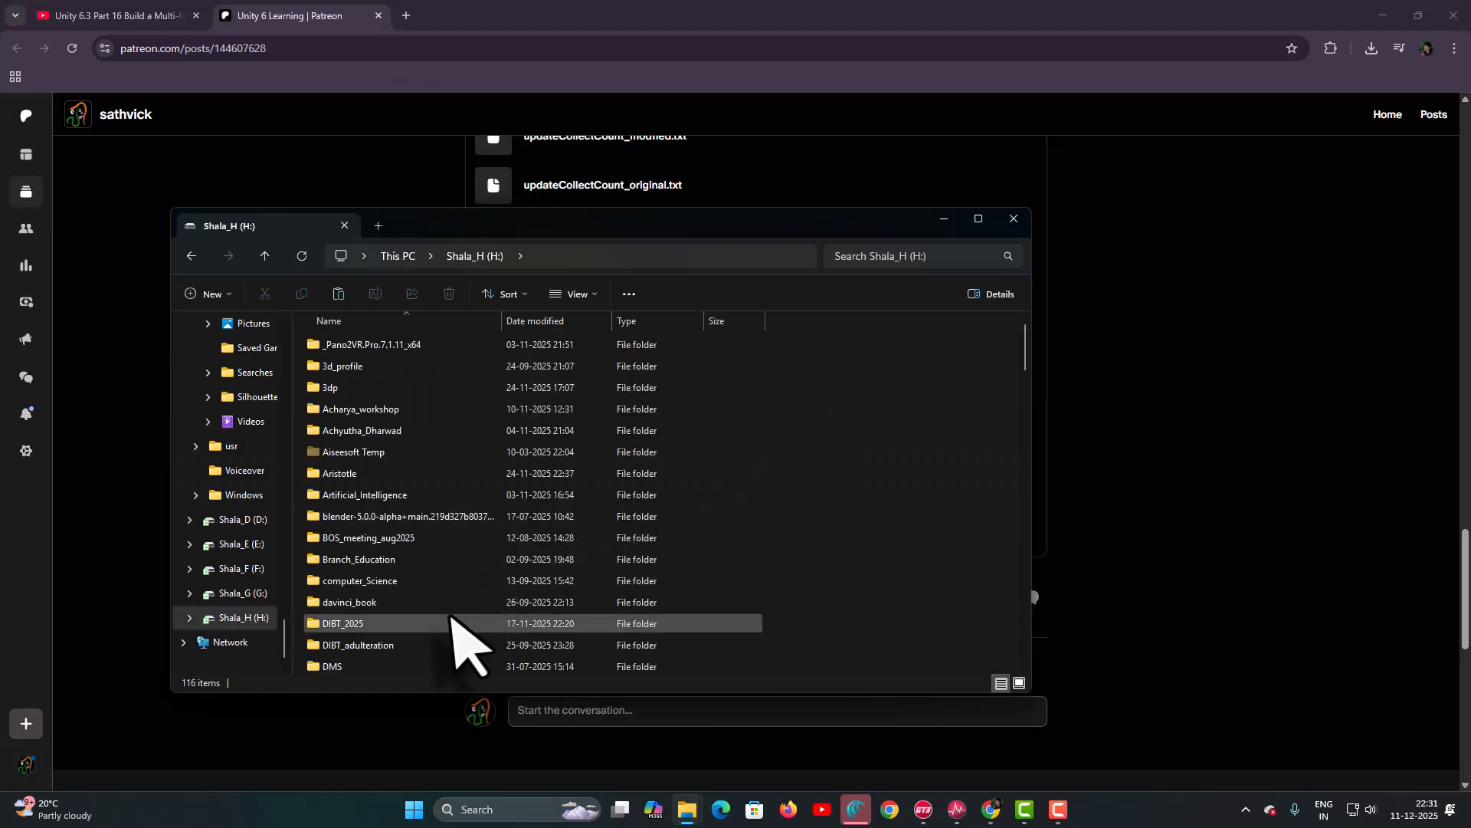
pyautogui.scroll(-20, 451, 617)
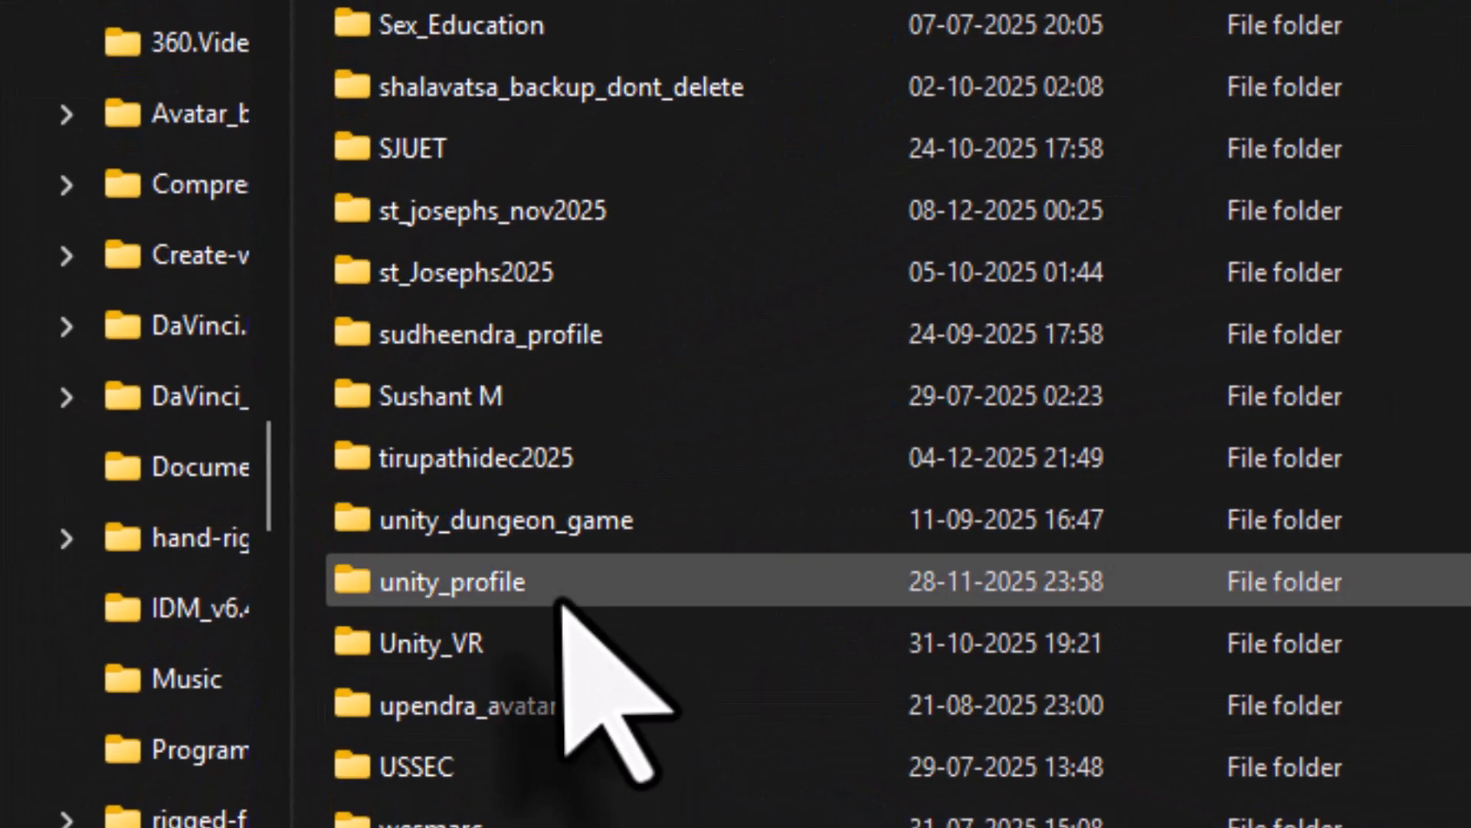
pyautogui.doubleClick(563, 602)
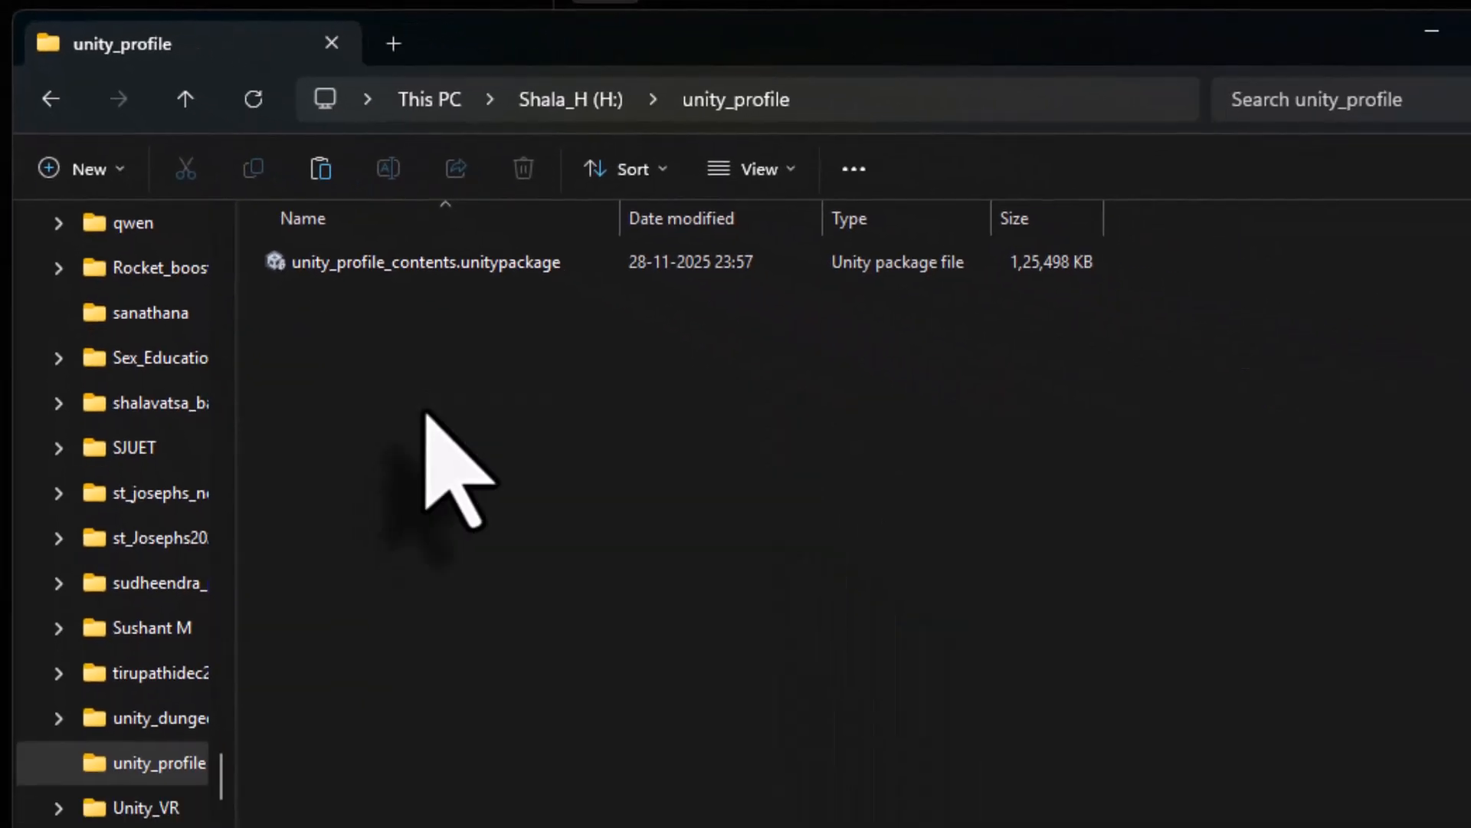
pyautogui.hotkey('ctrl', 'v')
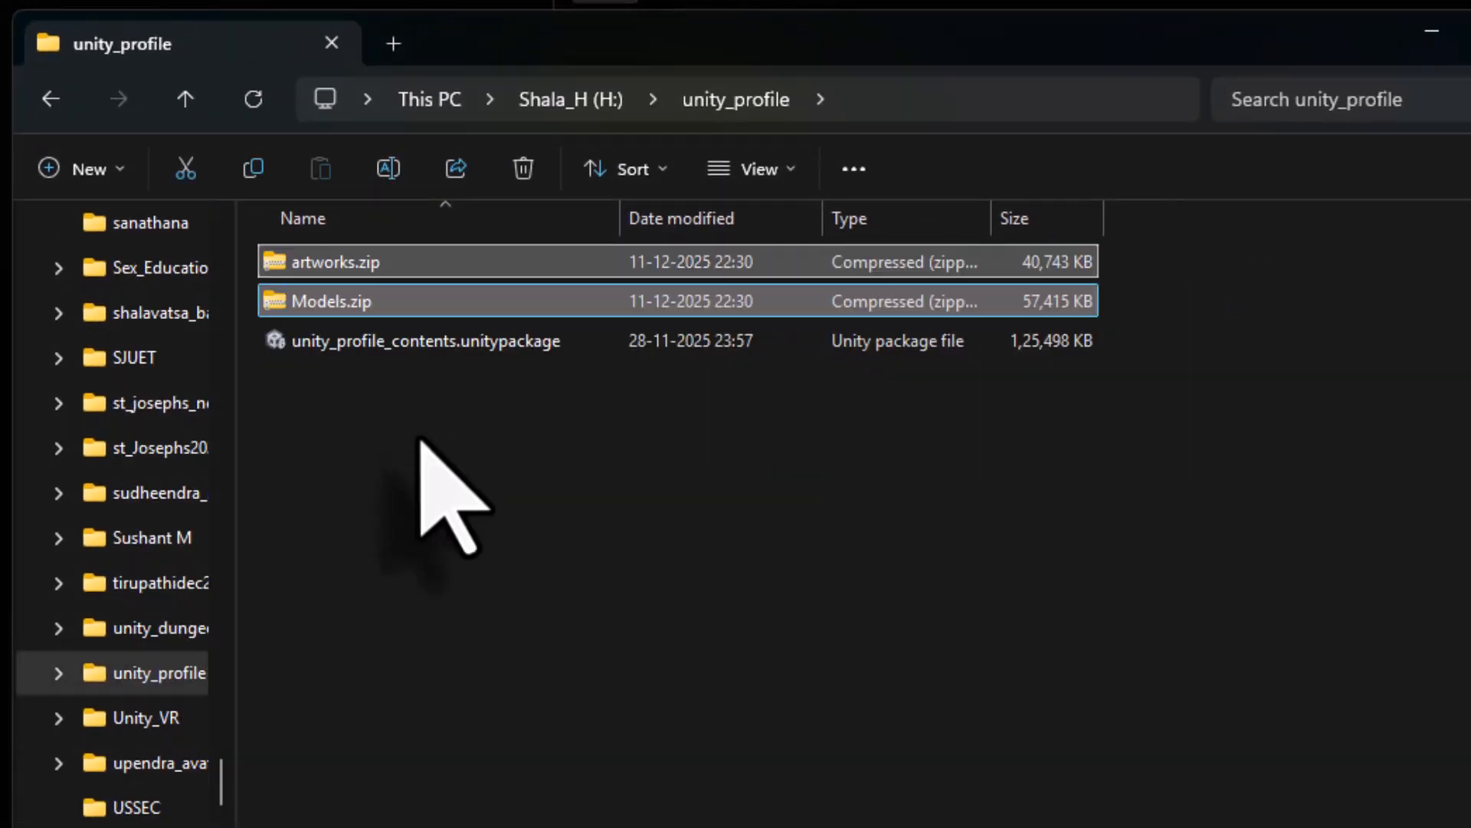
# - Extract Models.zip into the unity_profile folder with WinRAR
pyautogui.click(338, 302)
pyautogui.rightClick(338, 303)
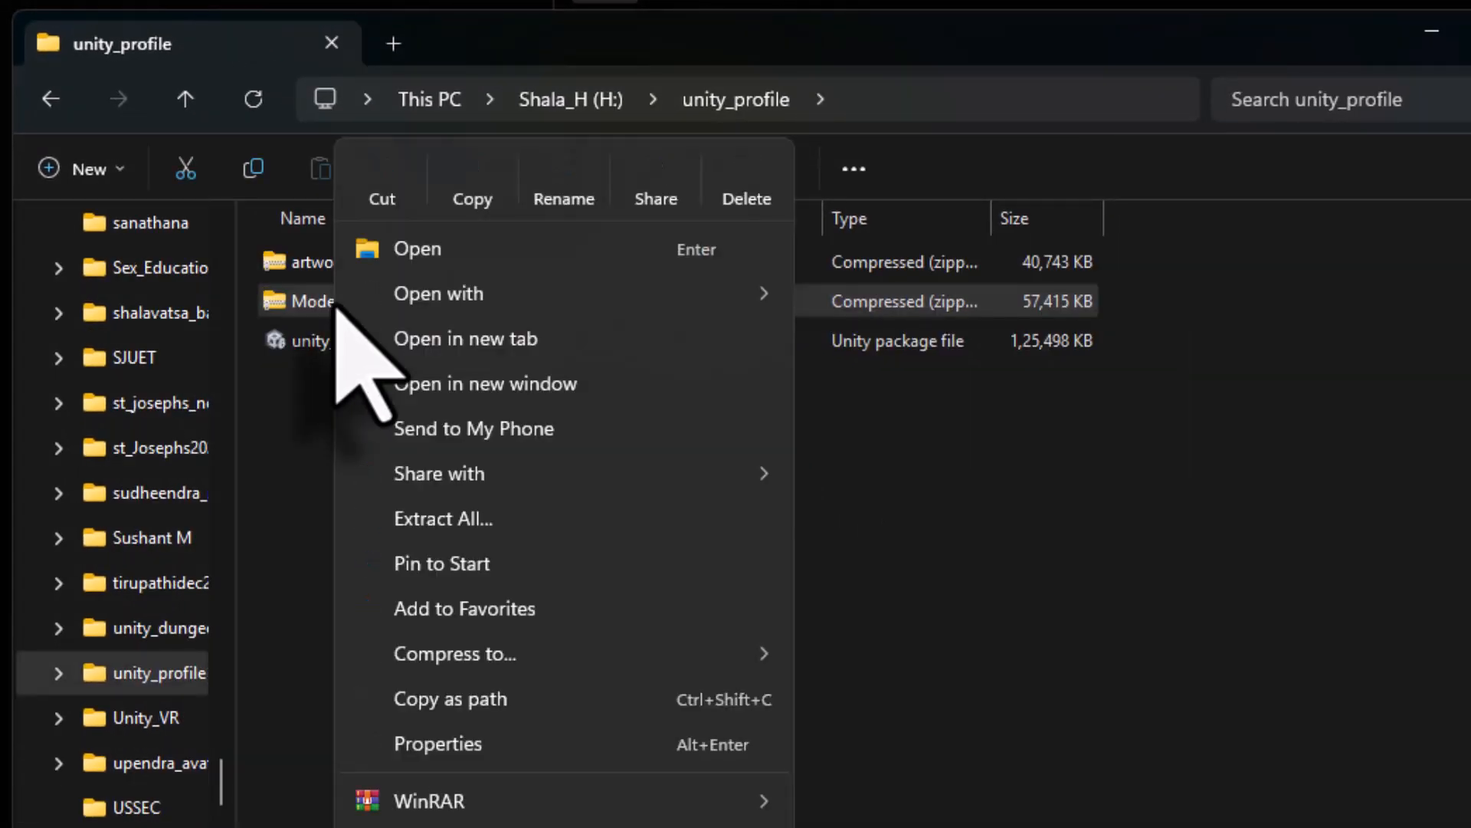
pyautogui.moveTo(557, 802)
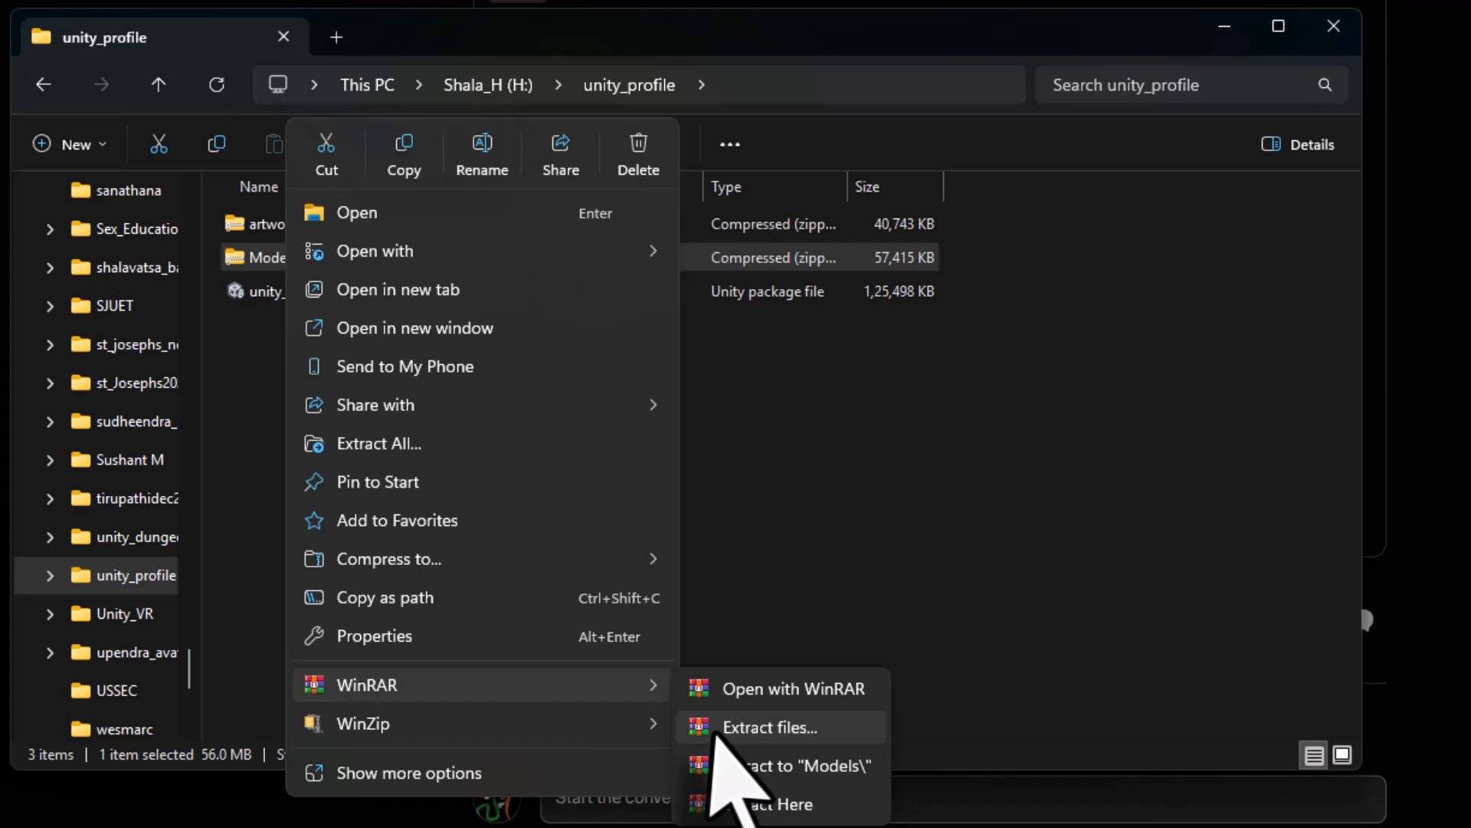
pyautogui.click(716, 730)
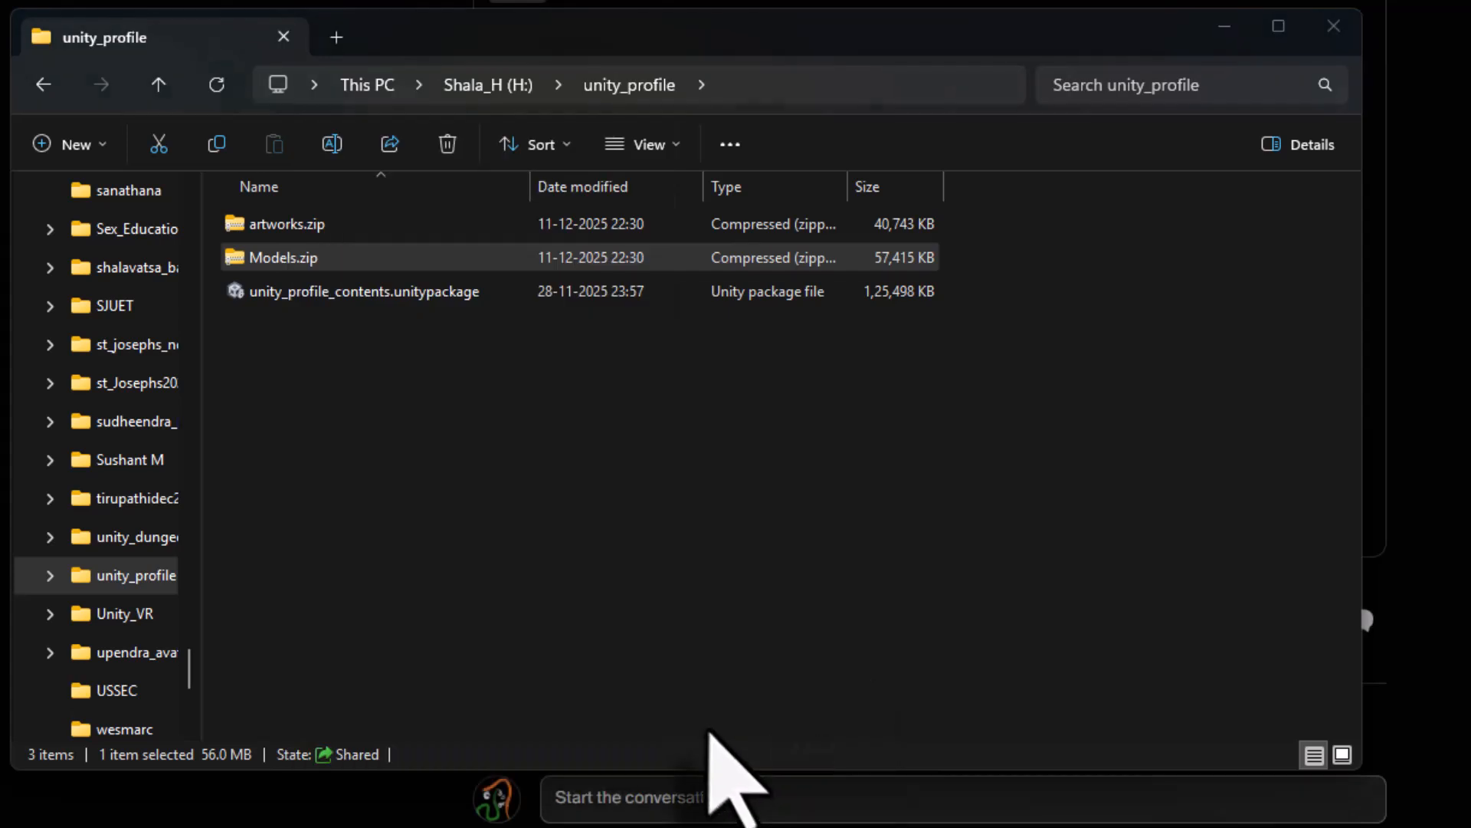
pyautogui.click(954, 599)
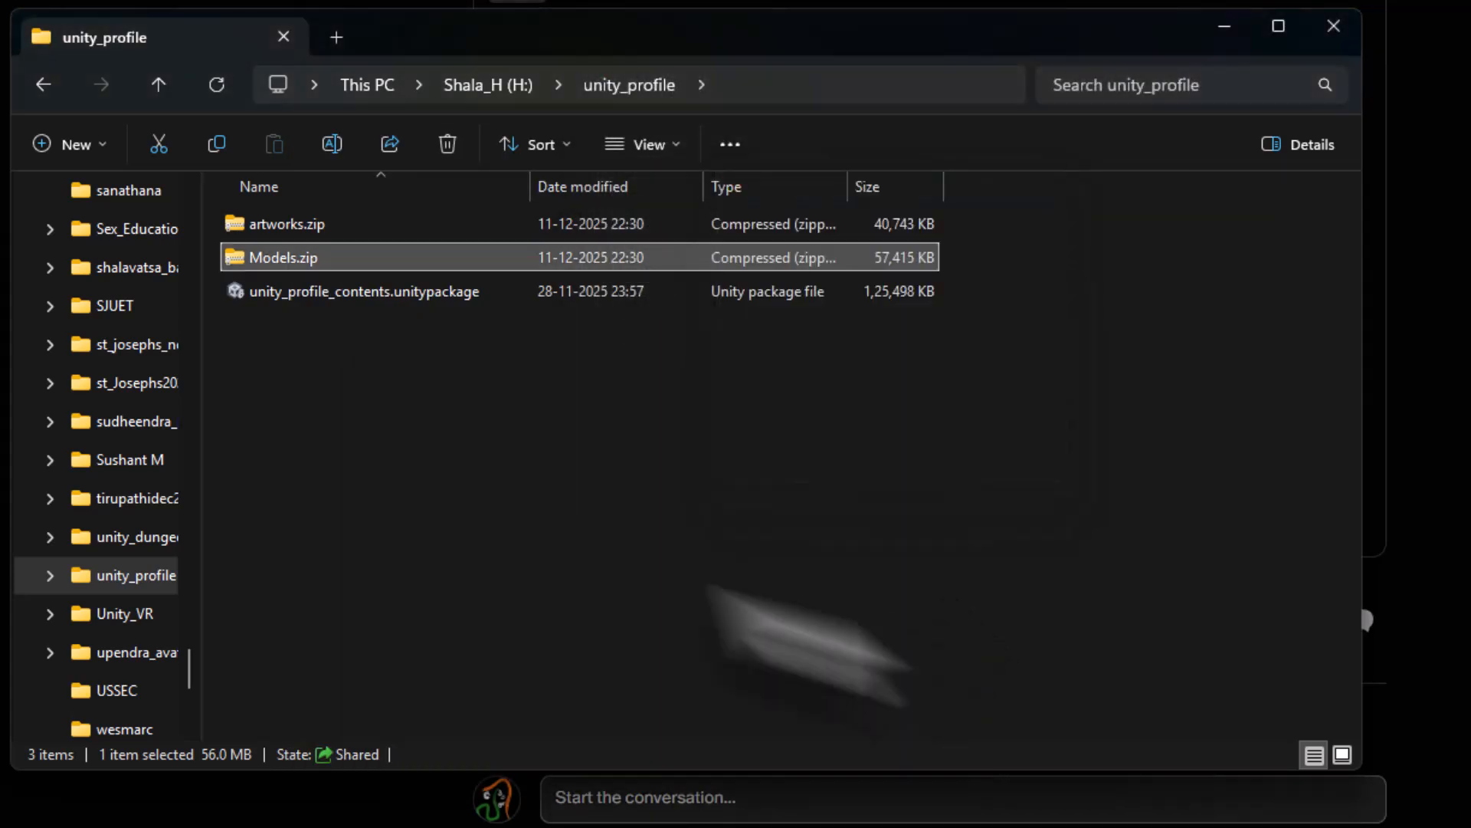
# - Extract artworks.zip into the unity_profile folder with WinRAR
pyautogui.click(301, 258)
pyautogui.rightClick(301, 258)
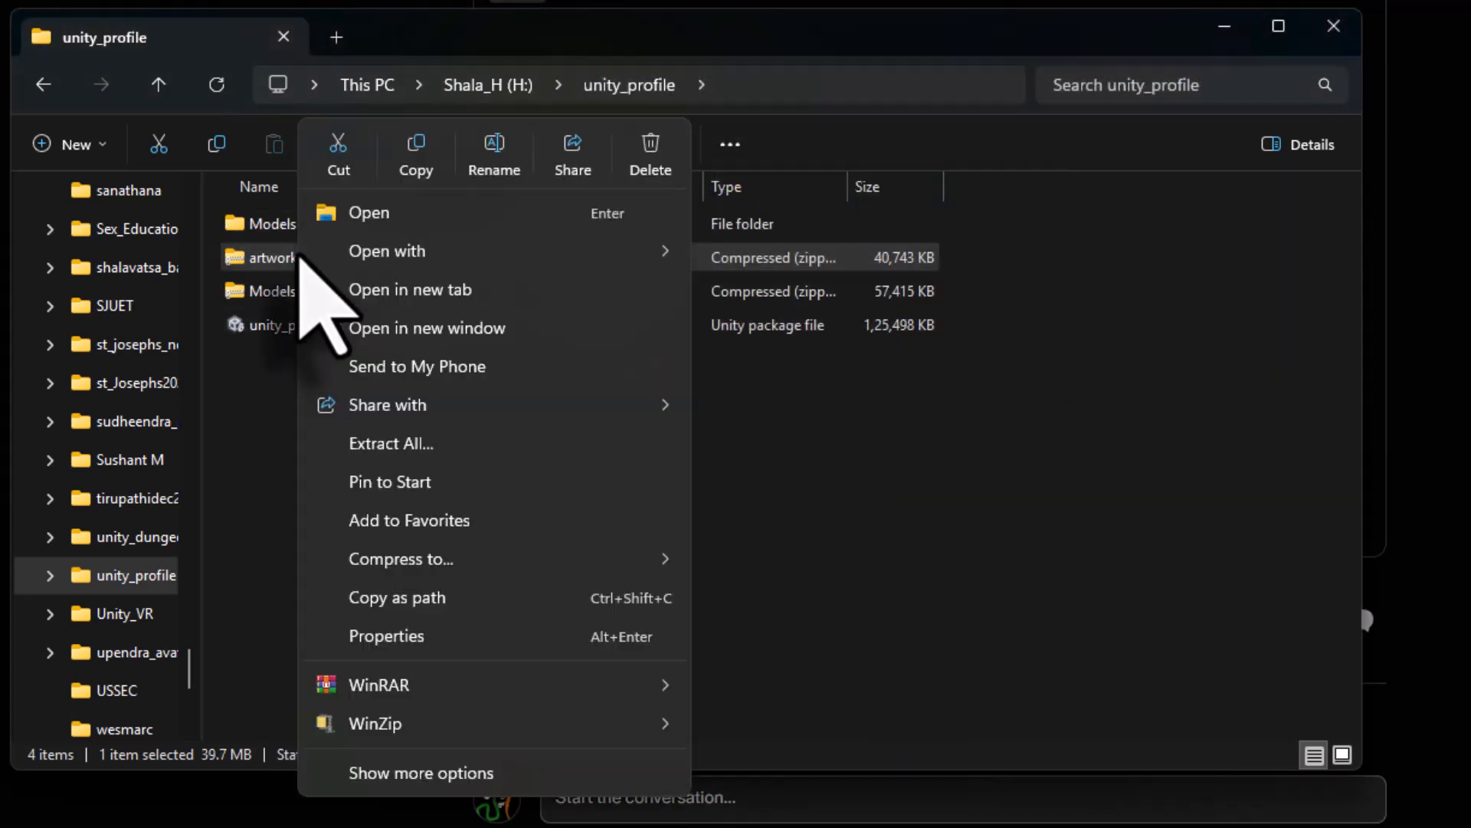
pyautogui.moveTo(514, 686)
pyautogui.click(753, 728)
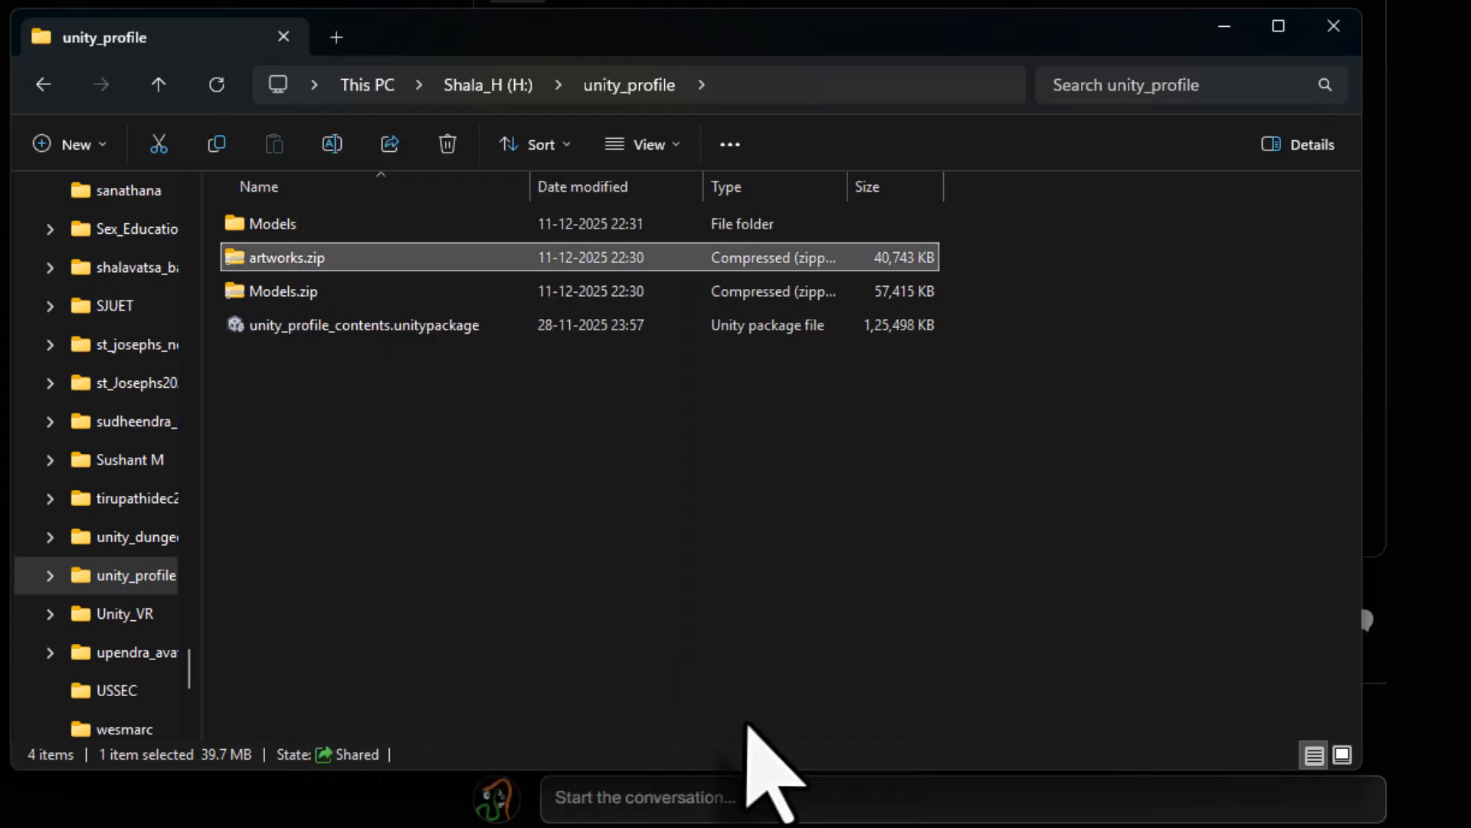
pyautogui.click(967, 592)
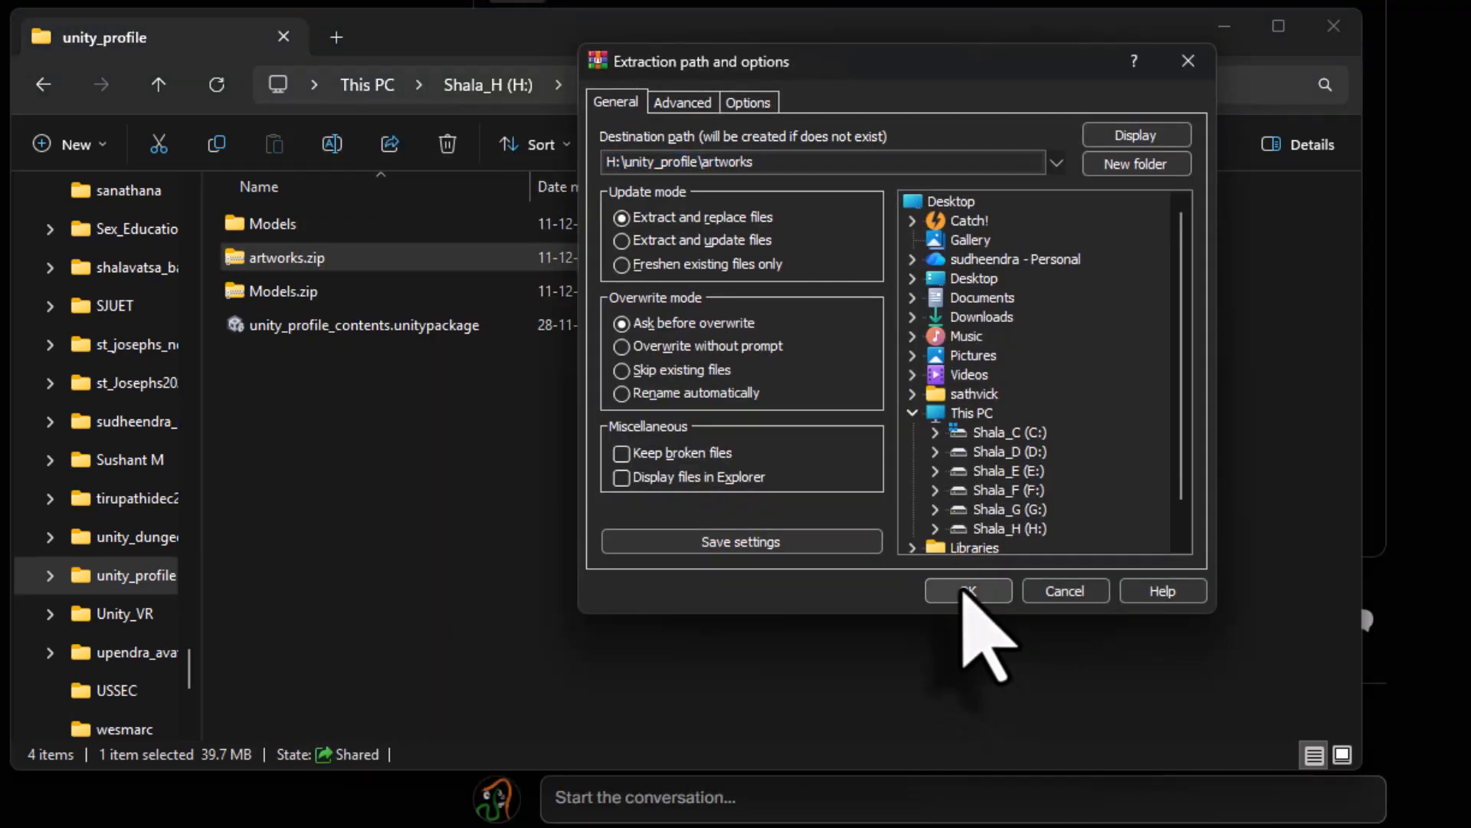
# - Locate unity_profile_art_museum_start.zip in E:\unity_projects and bring up its actions
pyautogui.click(365, 85)
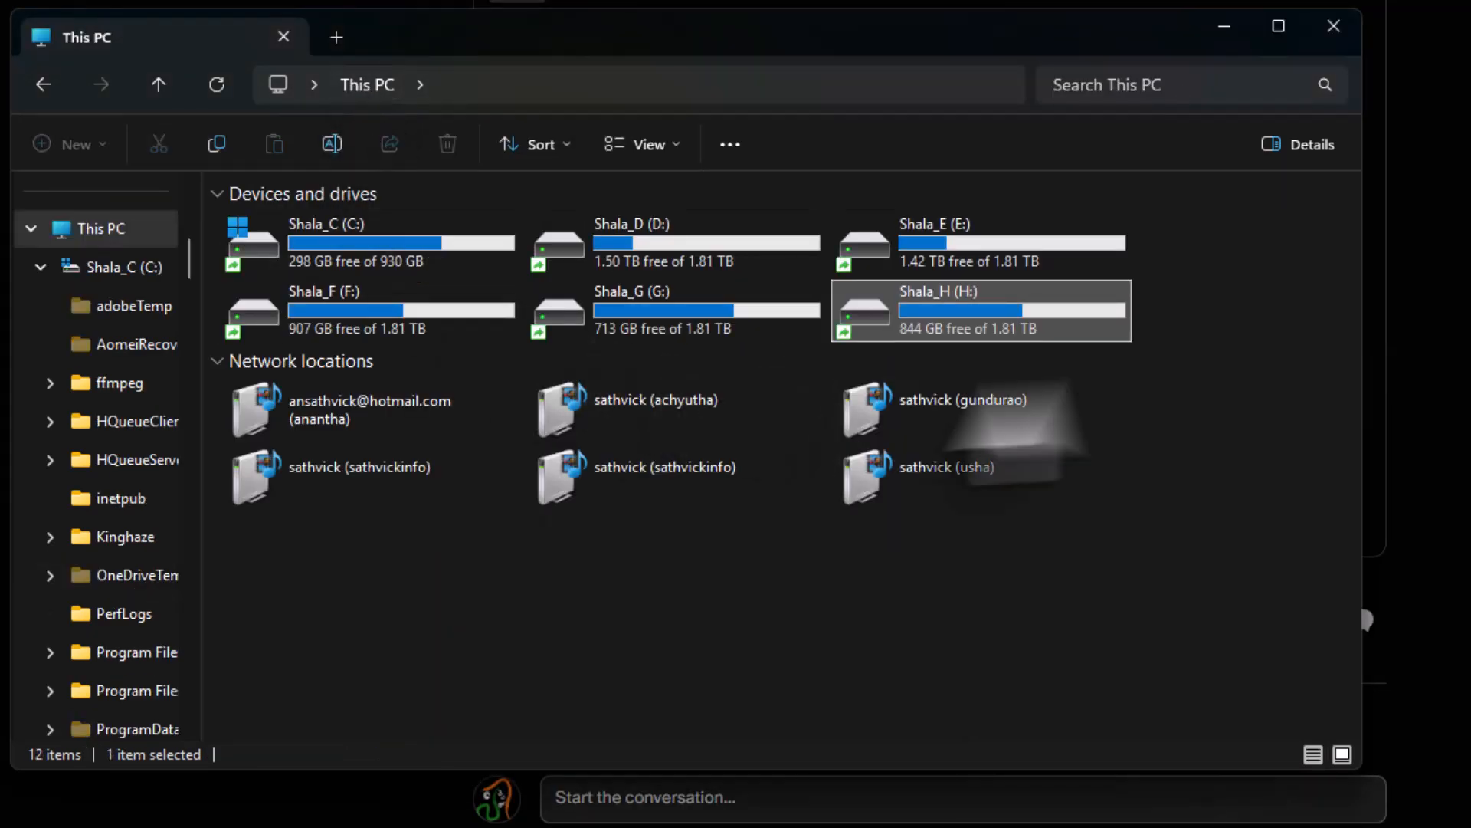
pyautogui.doubleClick(1050, 246)
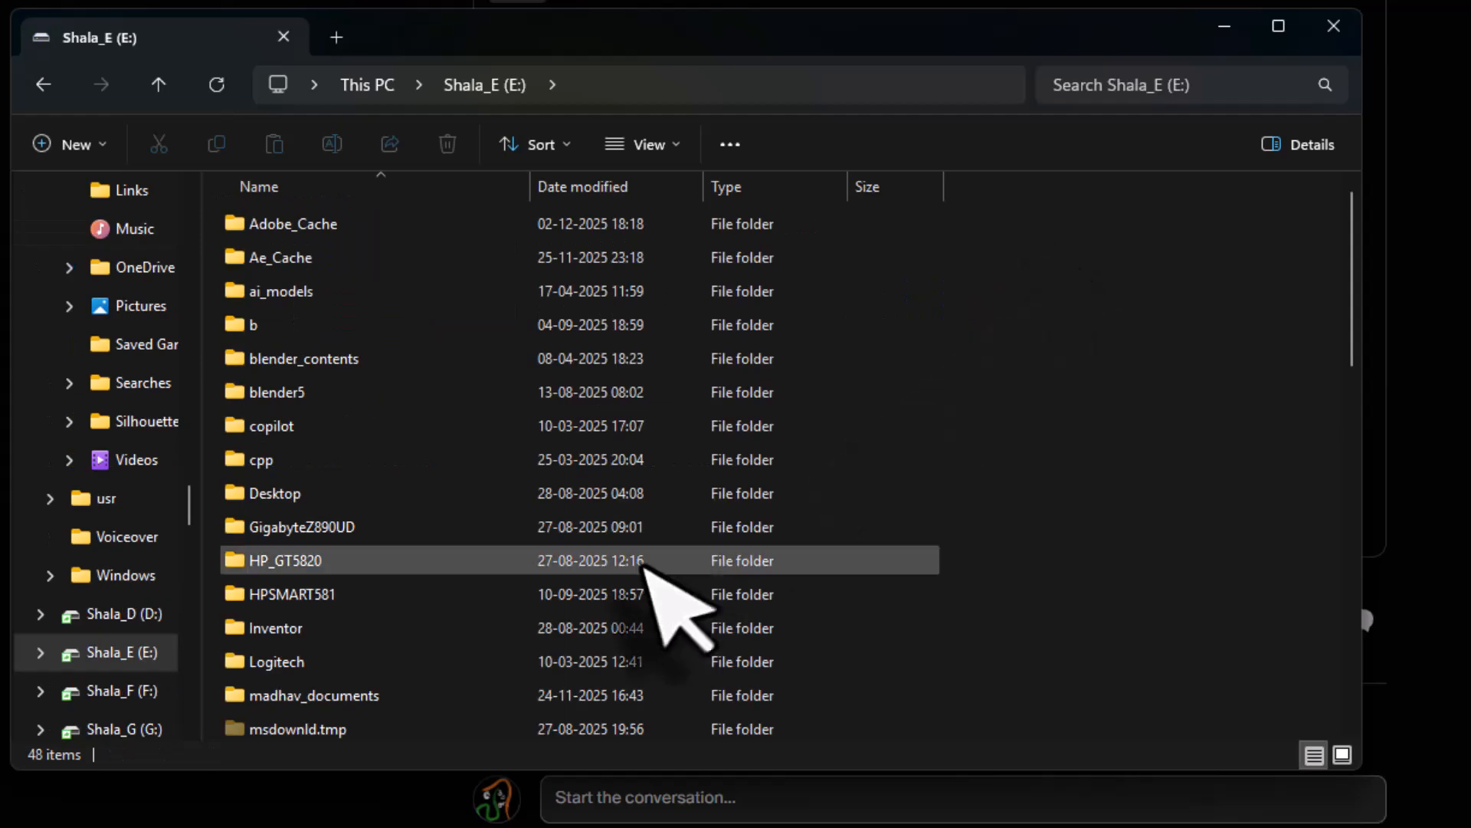
pyautogui.scroll(-5, 613, 567)
pyautogui.doubleClick(441, 724)
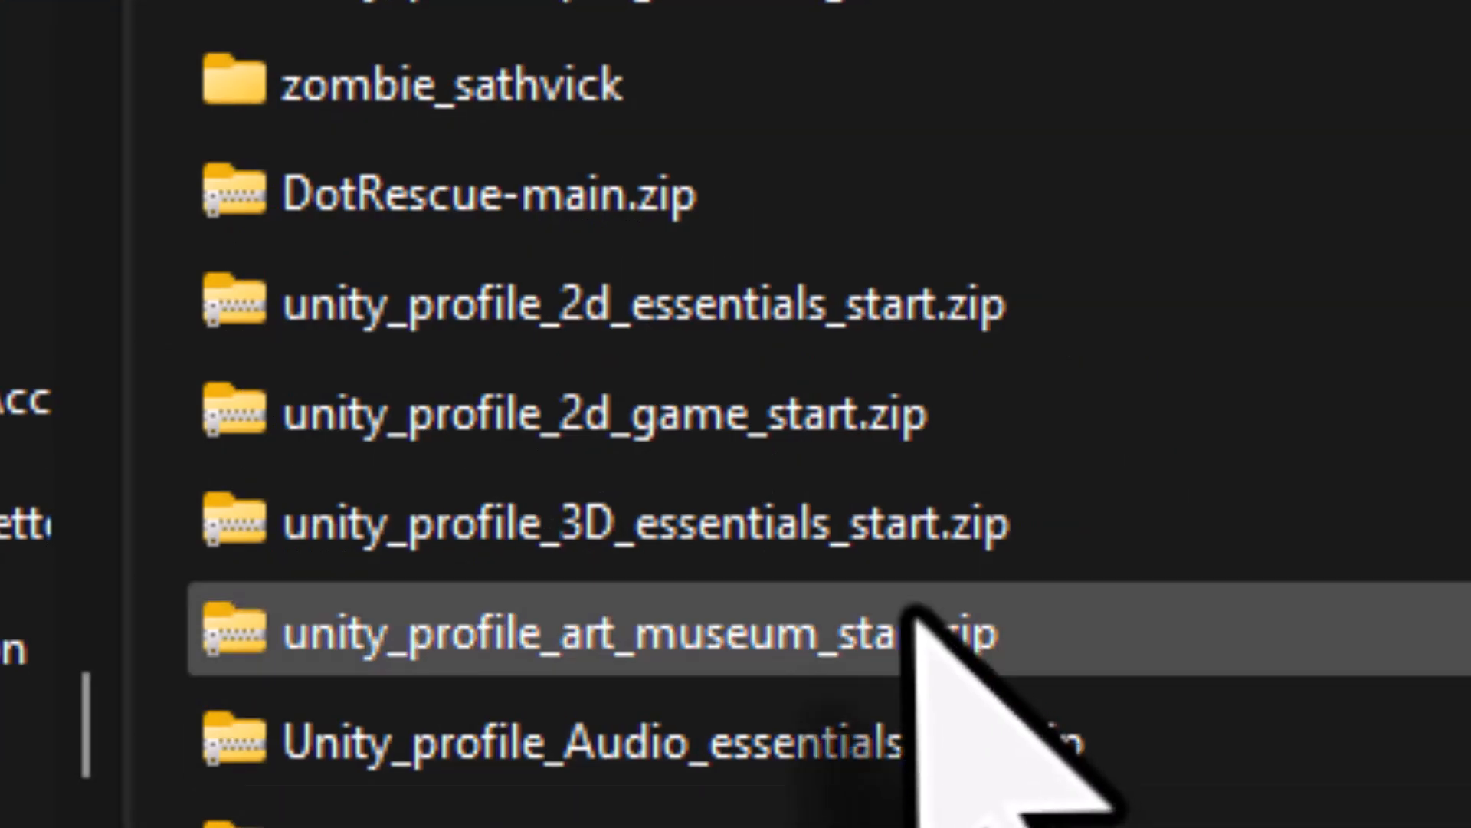
pyautogui.click(910, 610)
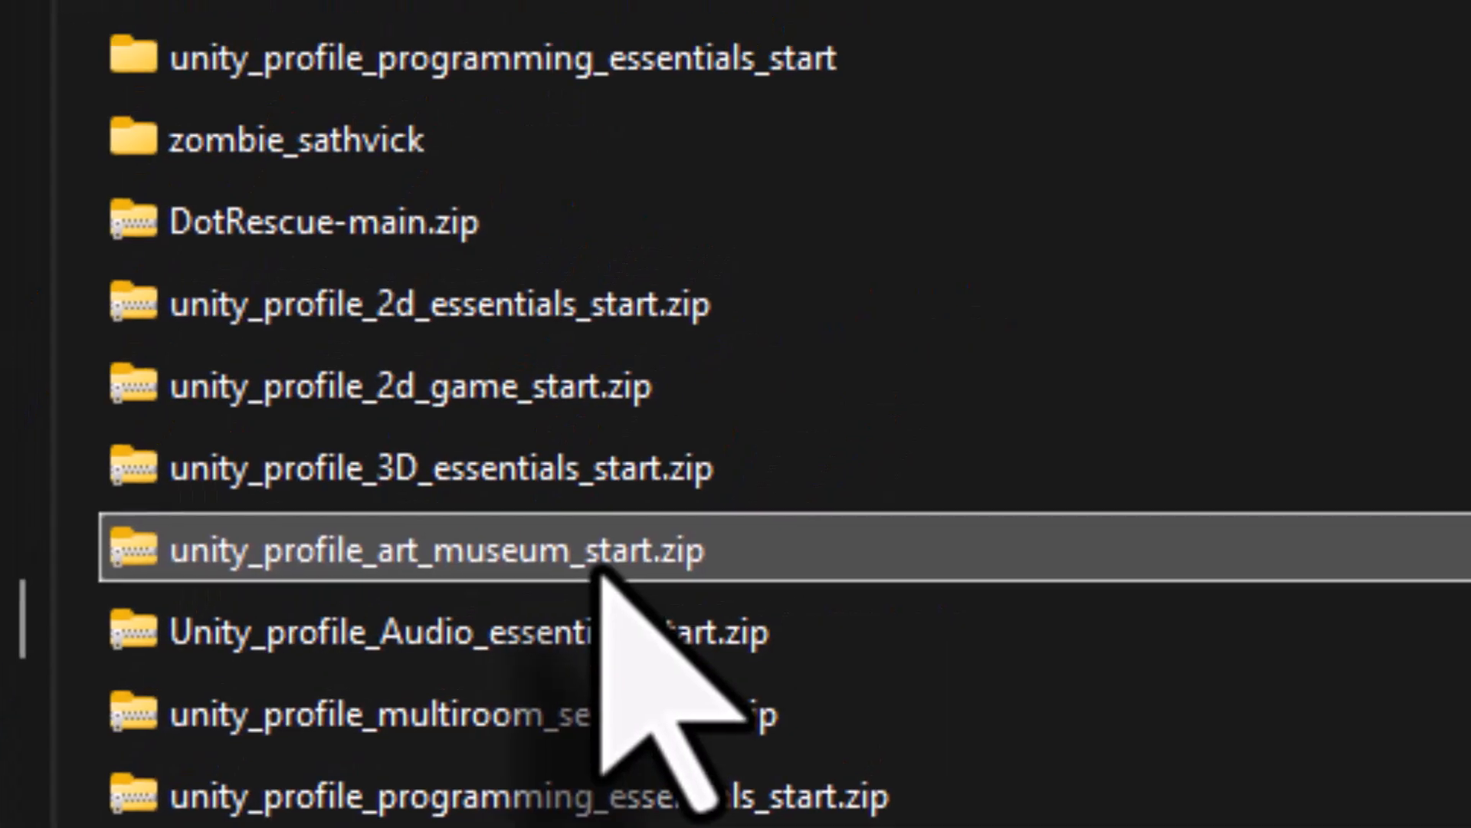
pyautogui.rightClick(920, 668)
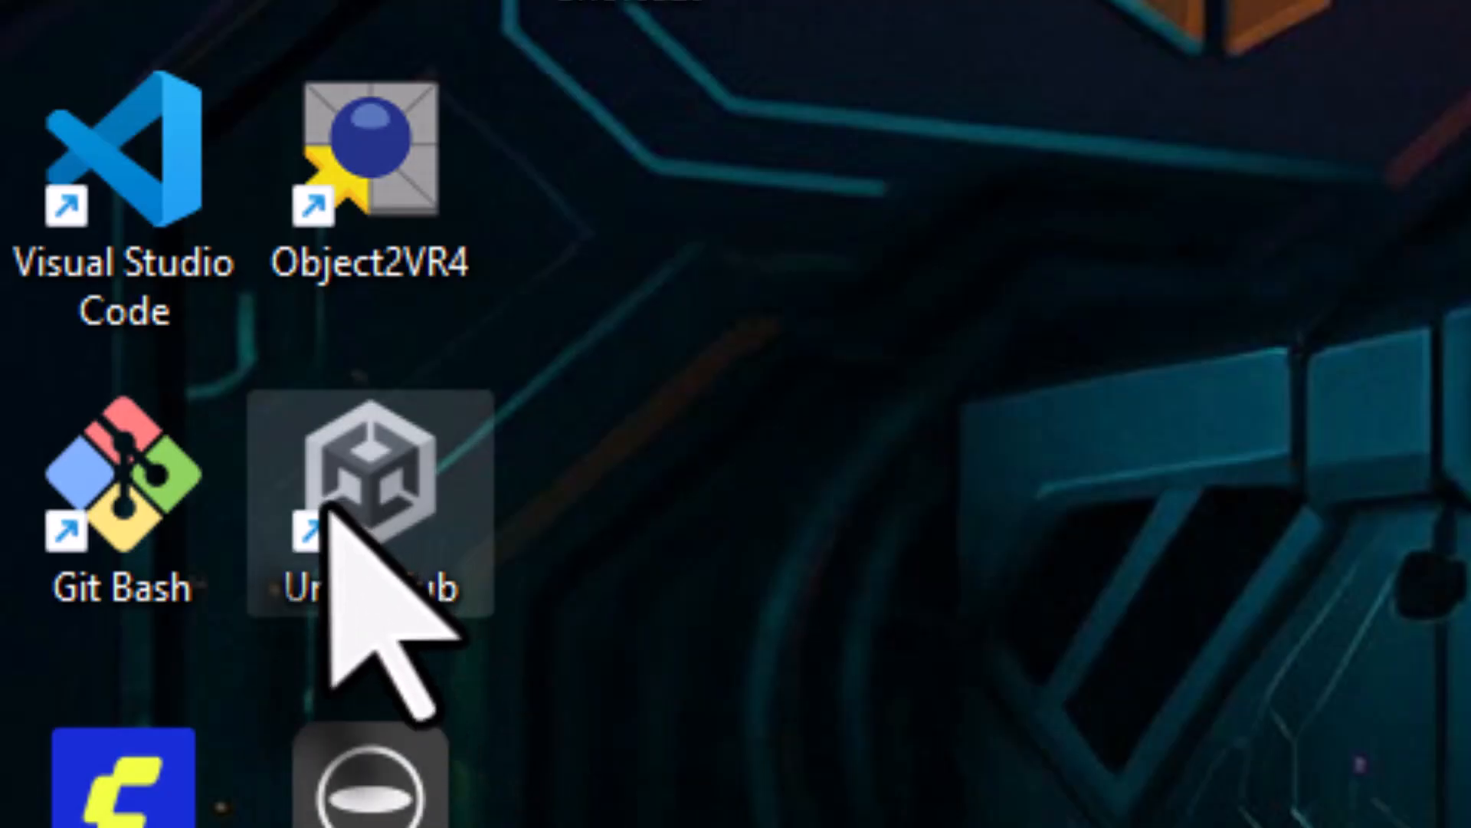
# - Launch Unity Hub, show the Projects list, and cancel the Add project from disk dialog
pyautogui.doubleClick(328, 507)
pyautogui.click(115, 276)
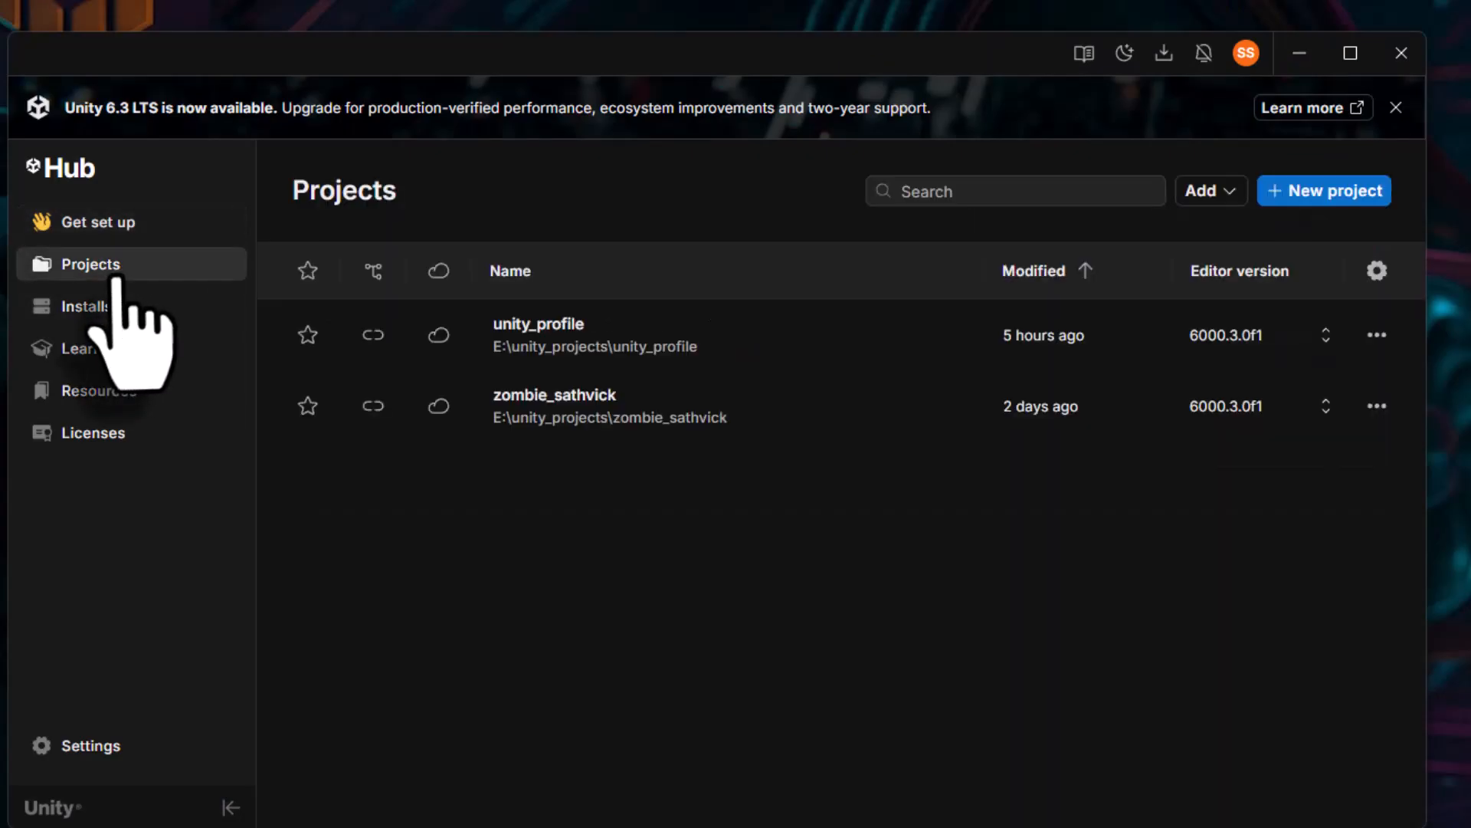
pyautogui.click(1240, 193)
pyautogui.click(1258, 228)
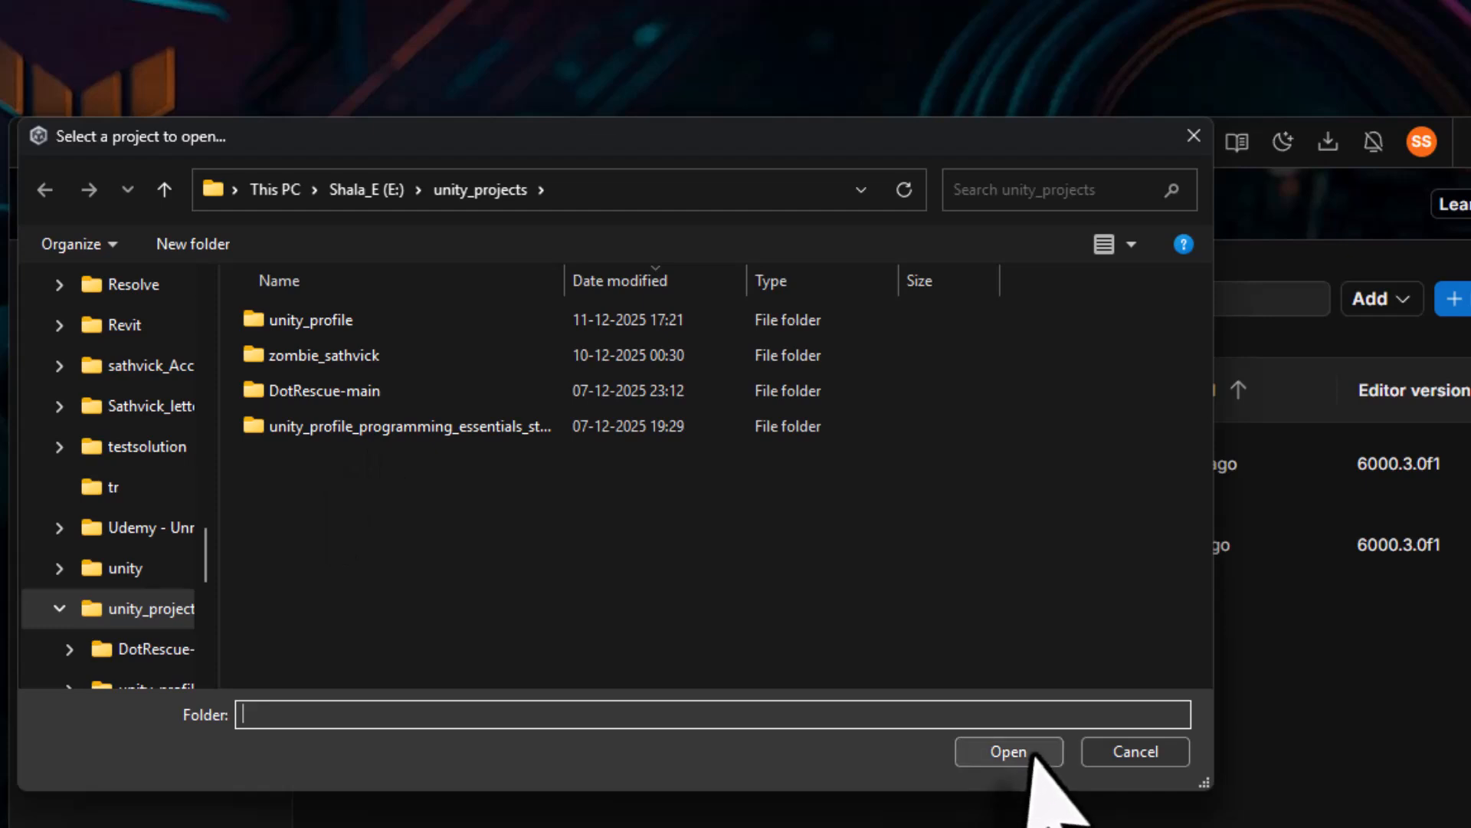
pyautogui.click(1132, 752)
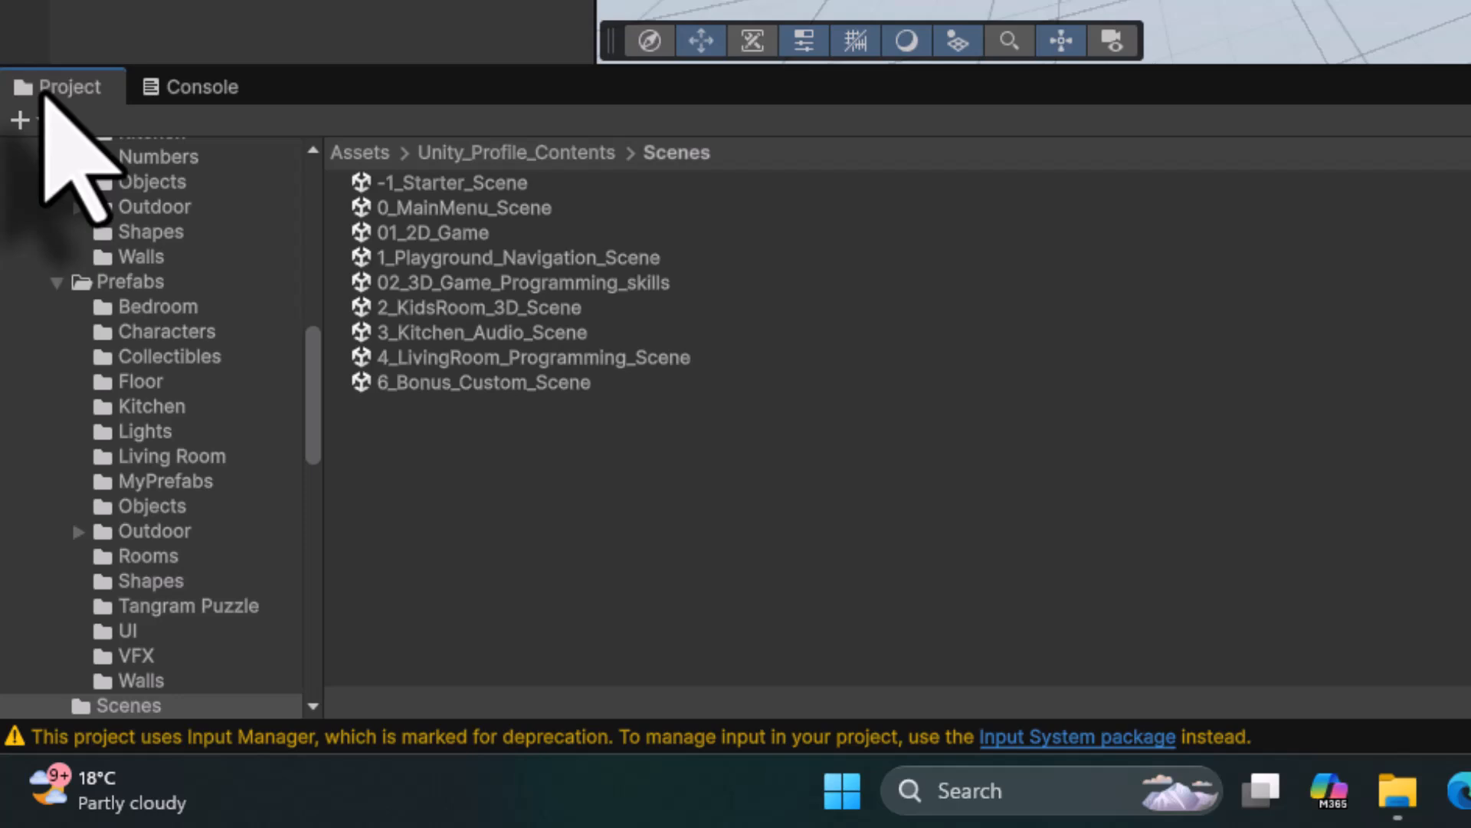
# - Open 6_Bonus_Custom_Scene from Assets/Unity_Profile_Contents/Scenes
pyautogui.click(349, 151)
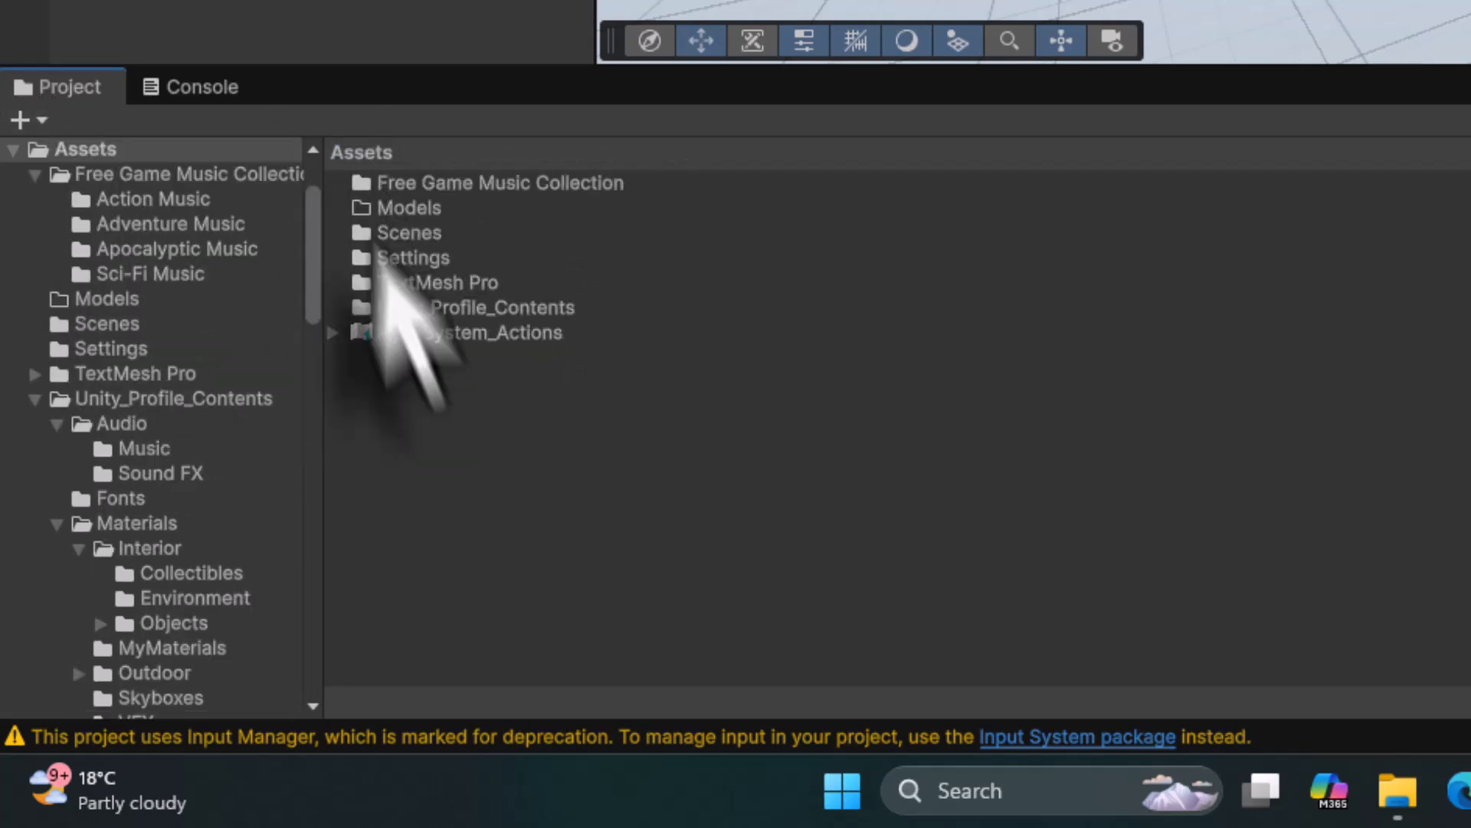
pyautogui.doubleClick(414, 308)
pyautogui.doubleClick(411, 309)
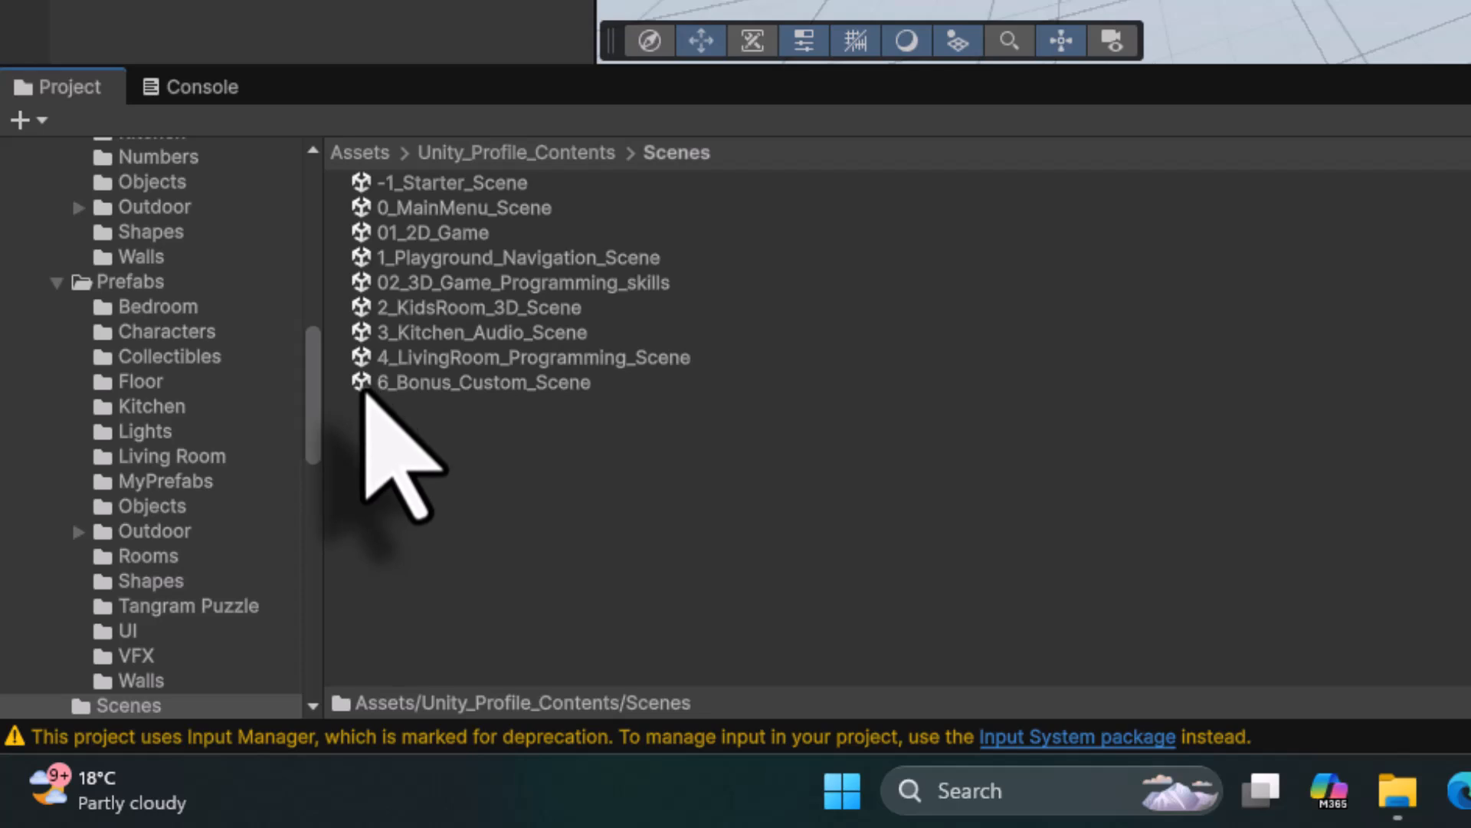
pyautogui.click(515, 383)
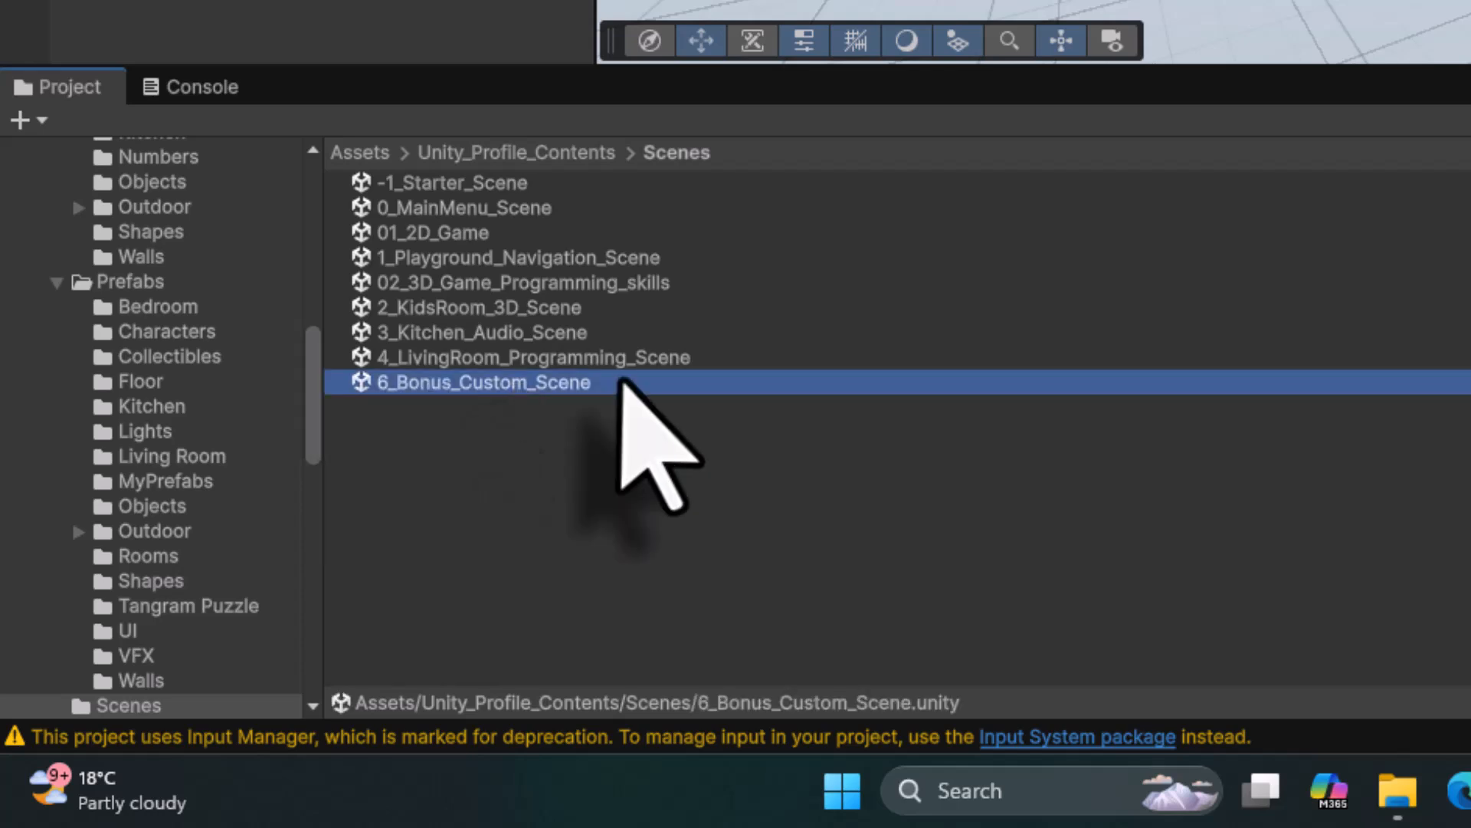
pyautogui.doubleClick(617, 387)
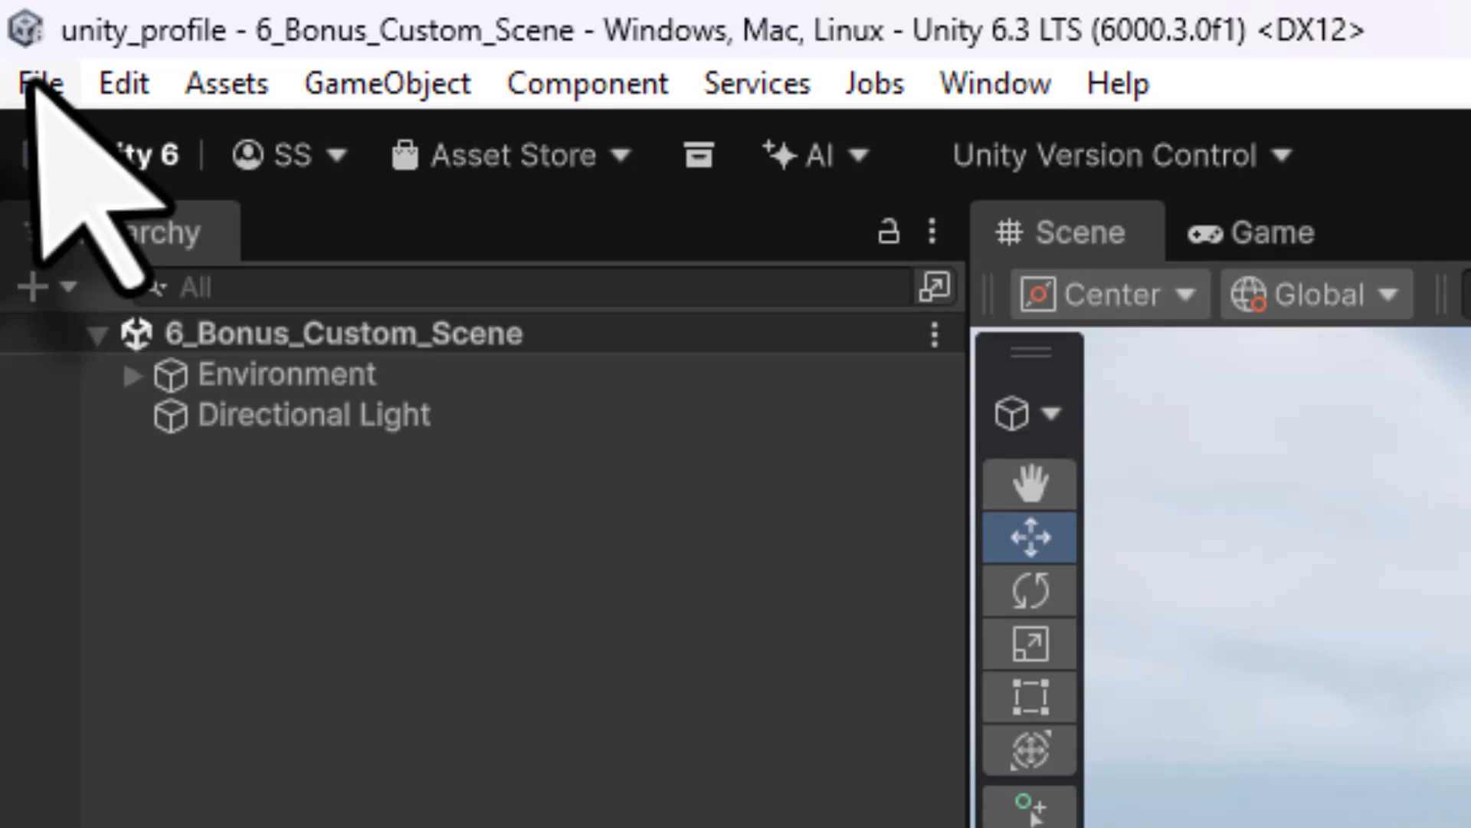
# - Save the scene as 03_art_gallery in Unity_Profile_Contents/Scenes
pyautogui.click(29, 57)
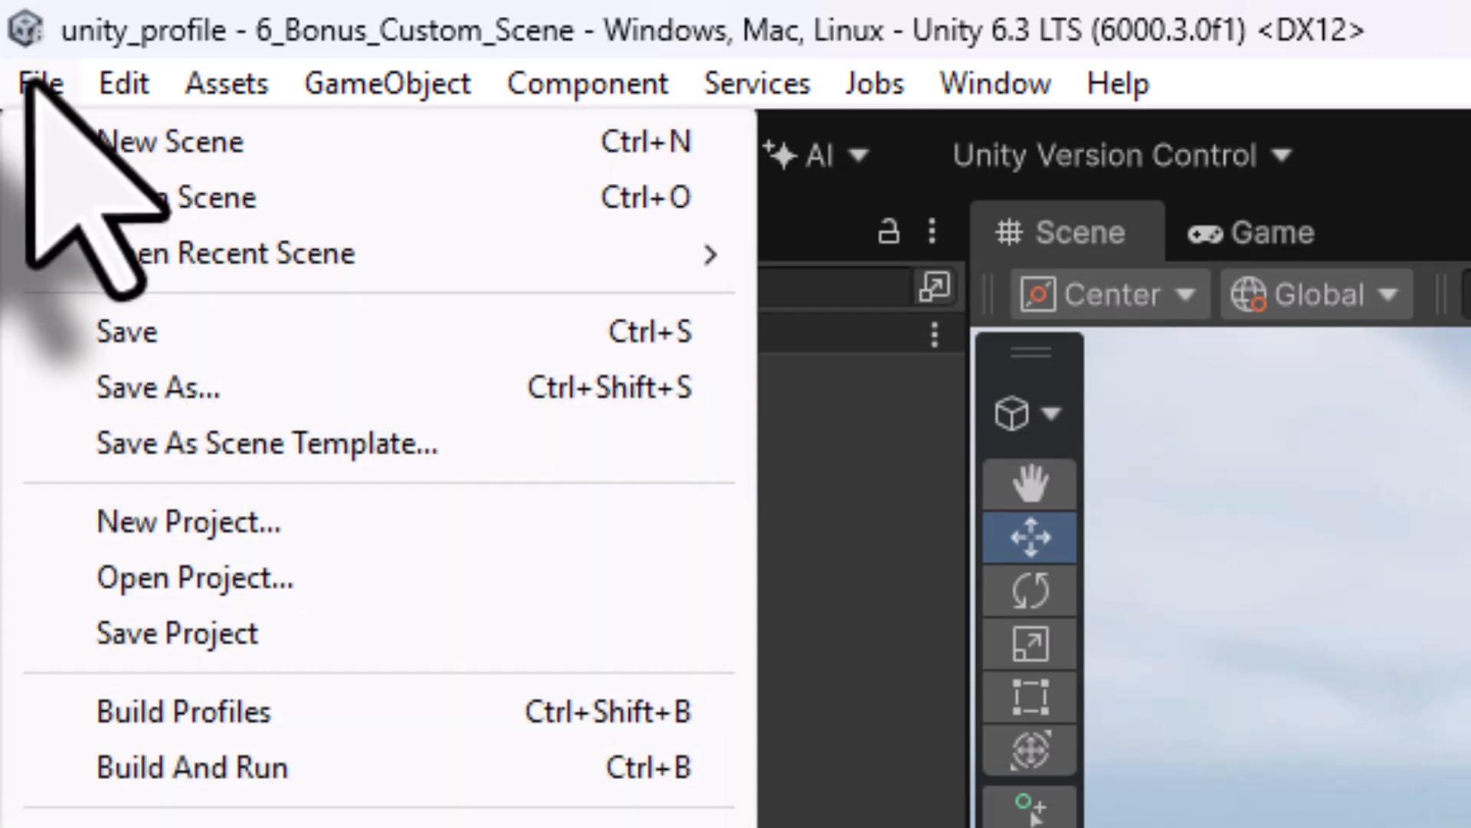
pyautogui.click(81, 270)
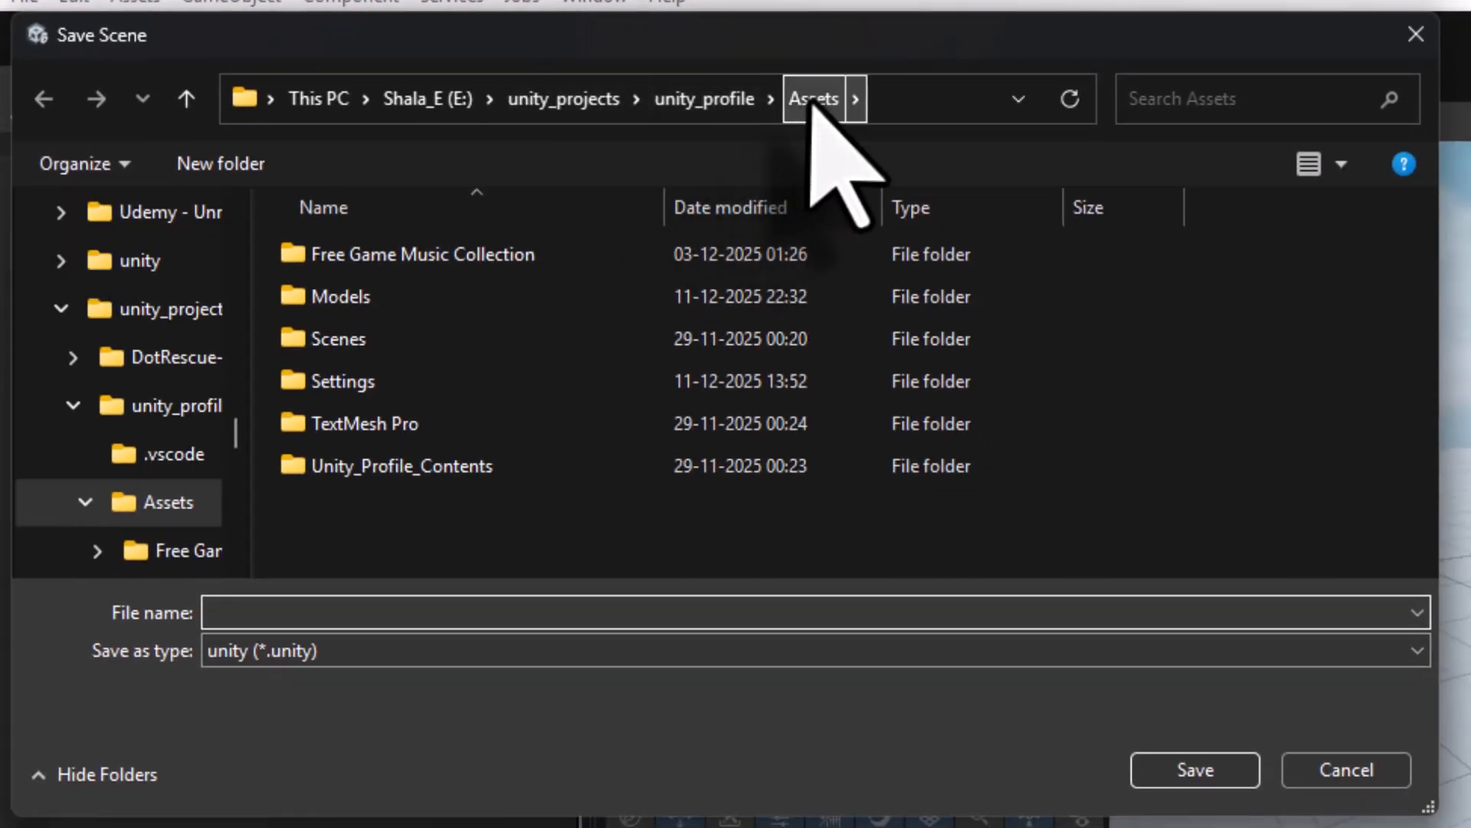
pyautogui.doubleClick(444, 469)
pyautogui.doubleClick(420, 464)
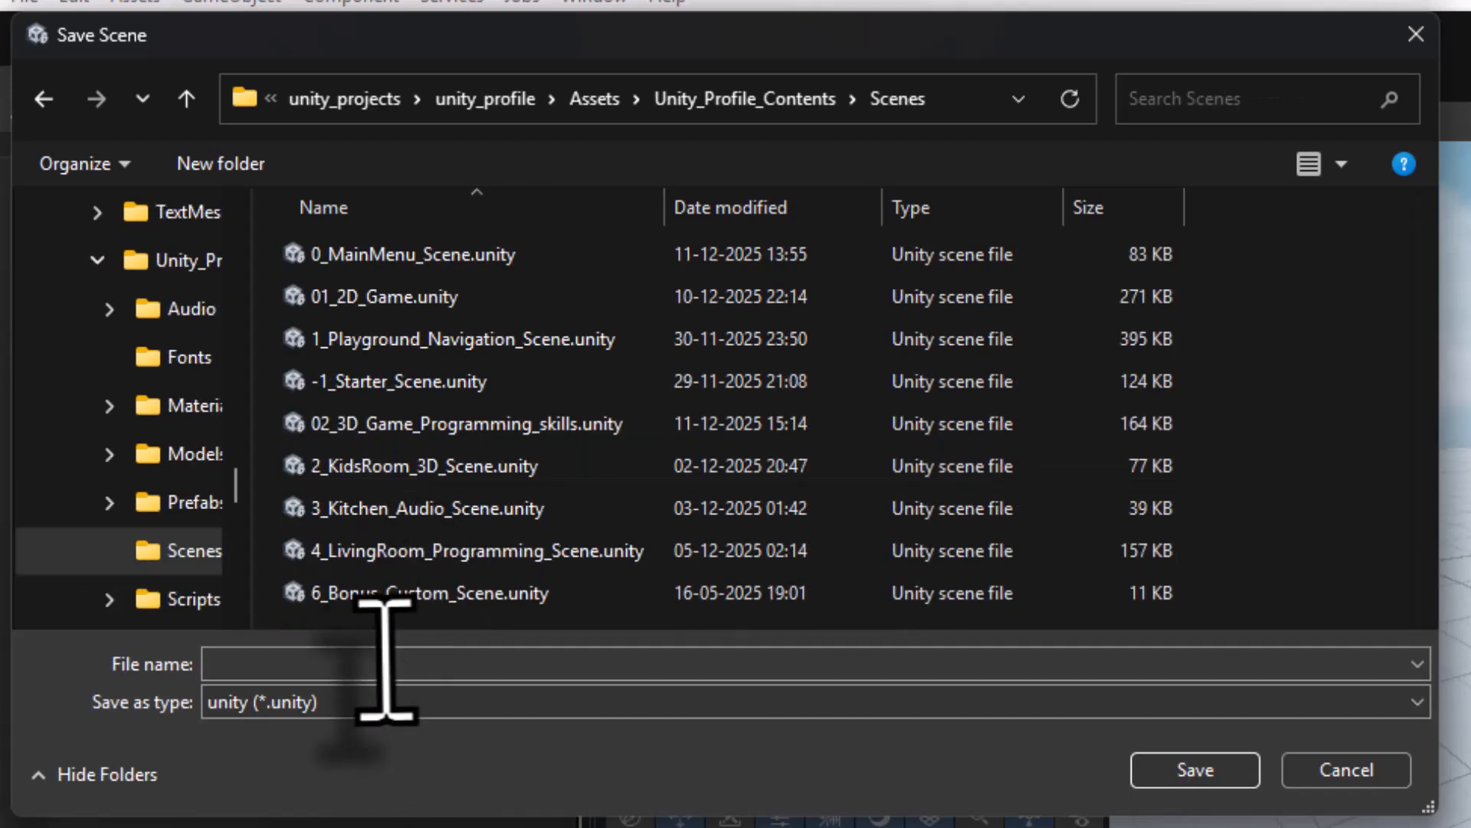
pyautogui.click(378, 664)
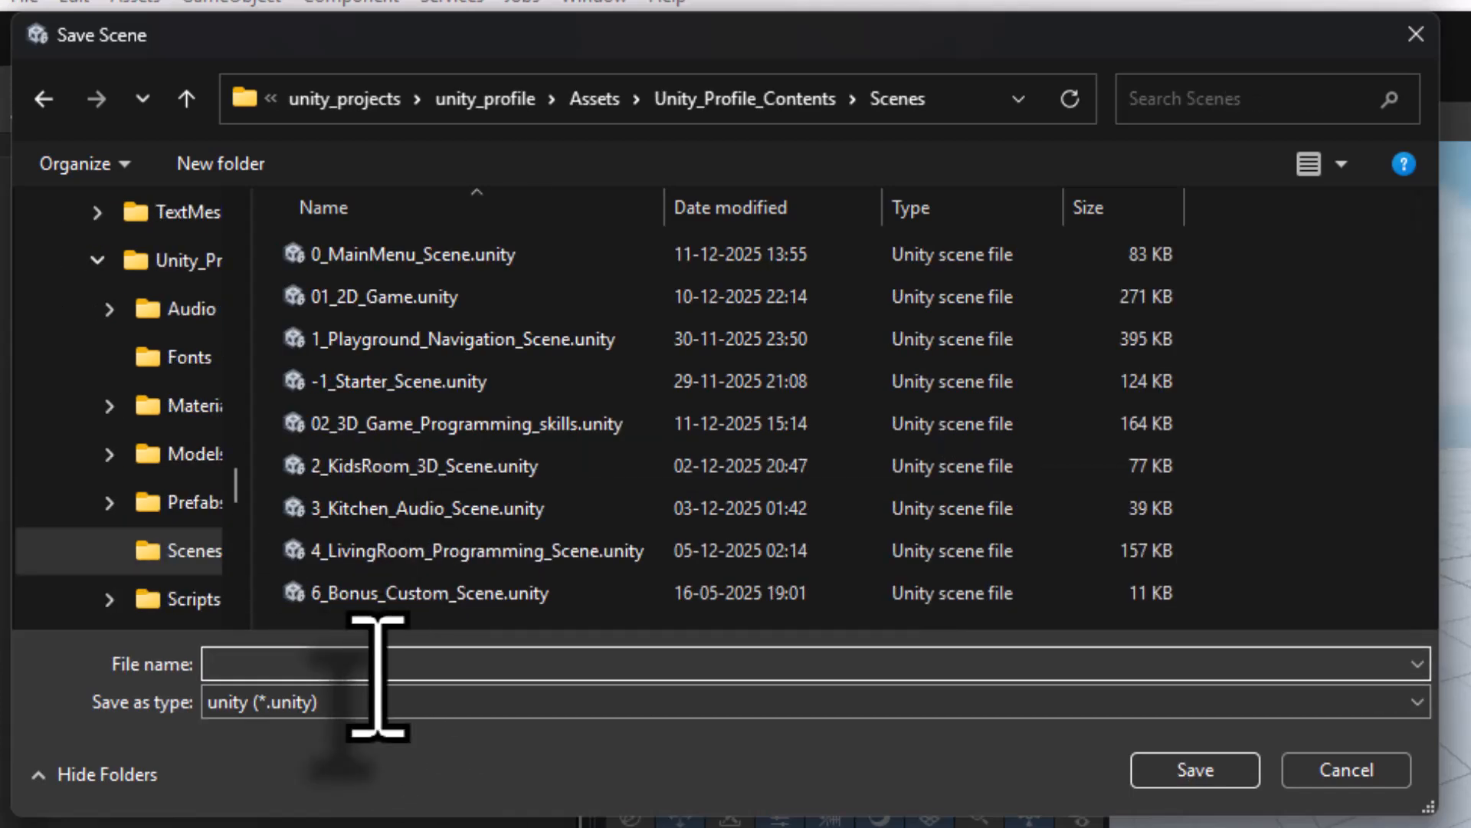
pyautogui.write('03_art_gallery')
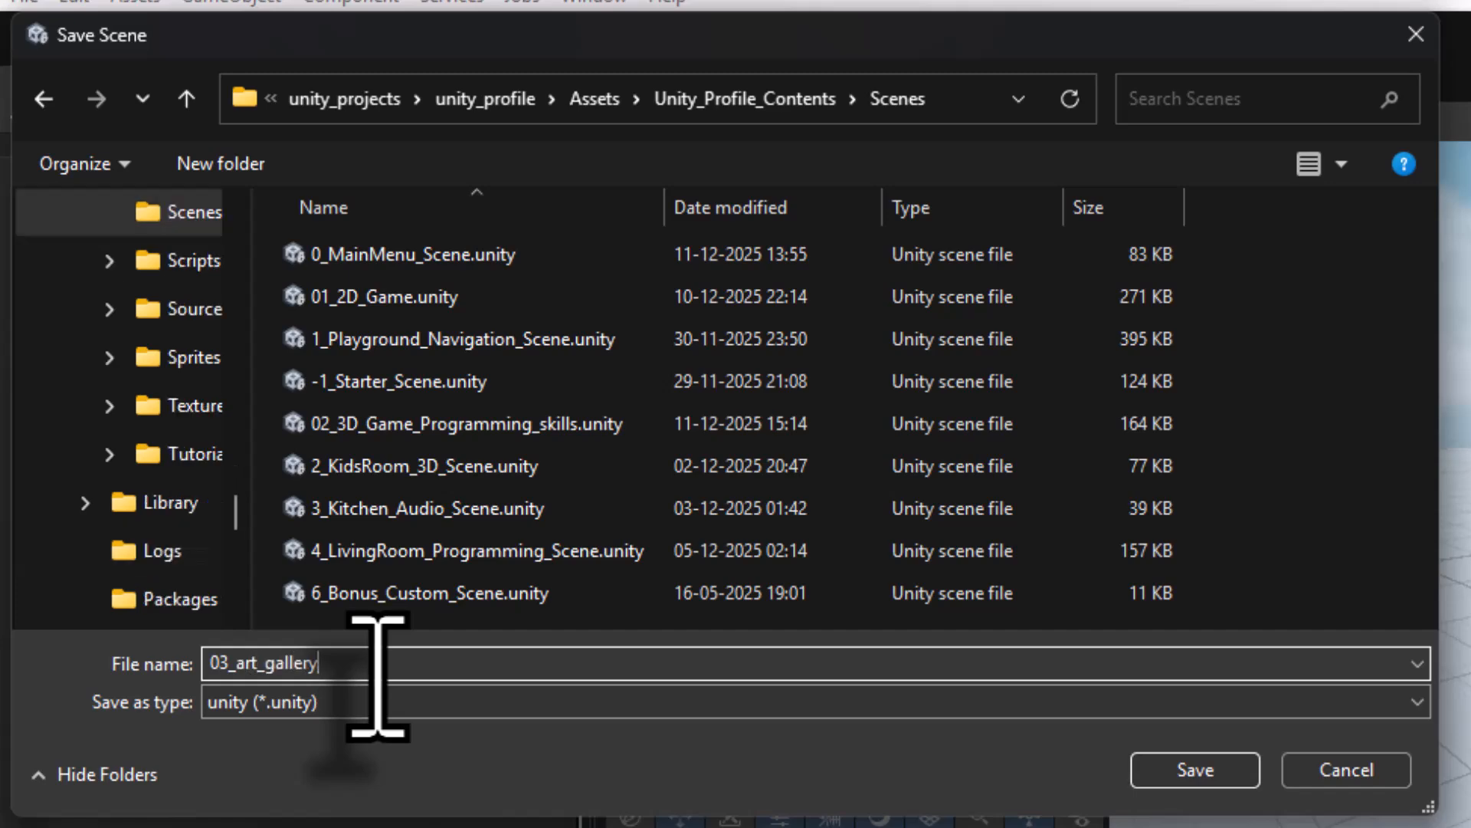
pyautogui.click(1194, 773)
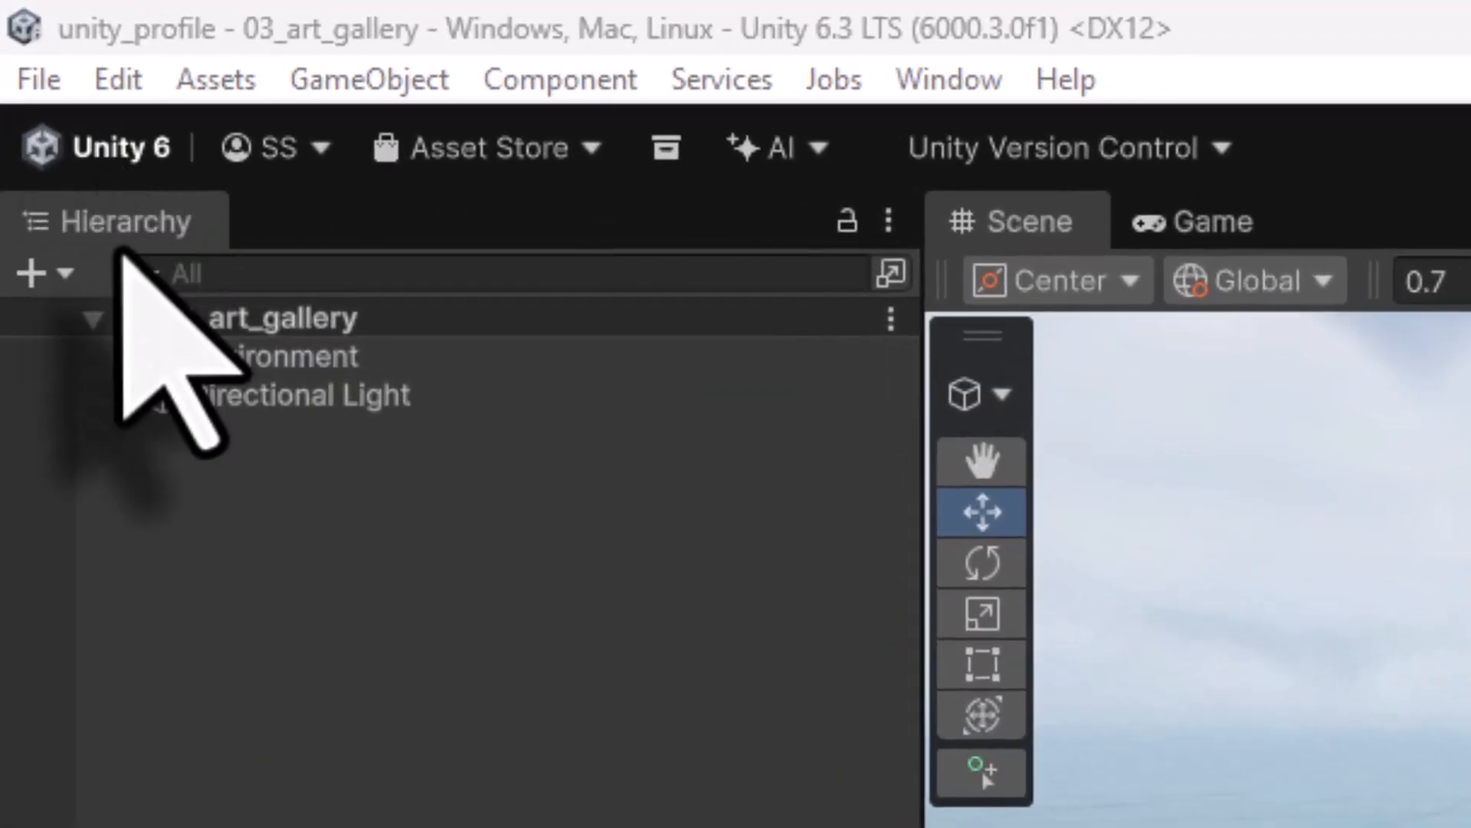
# - Check Environment and Directional Light, then select 04_Gallery in Unity_Profile_Contents/Prefabs/Rooms
pyautogui.click(222, 361)
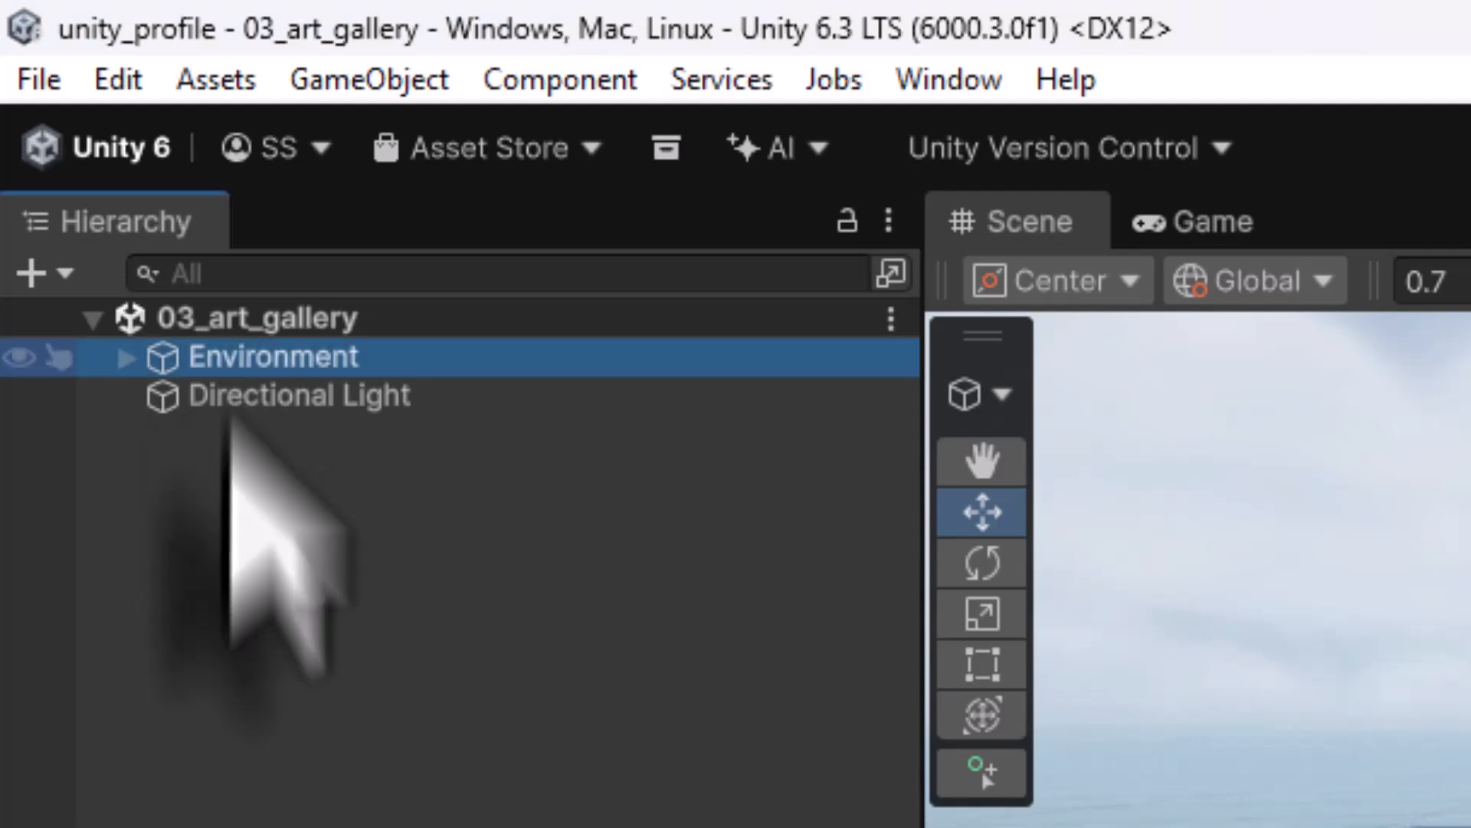
pyautogui.click(203, 400)
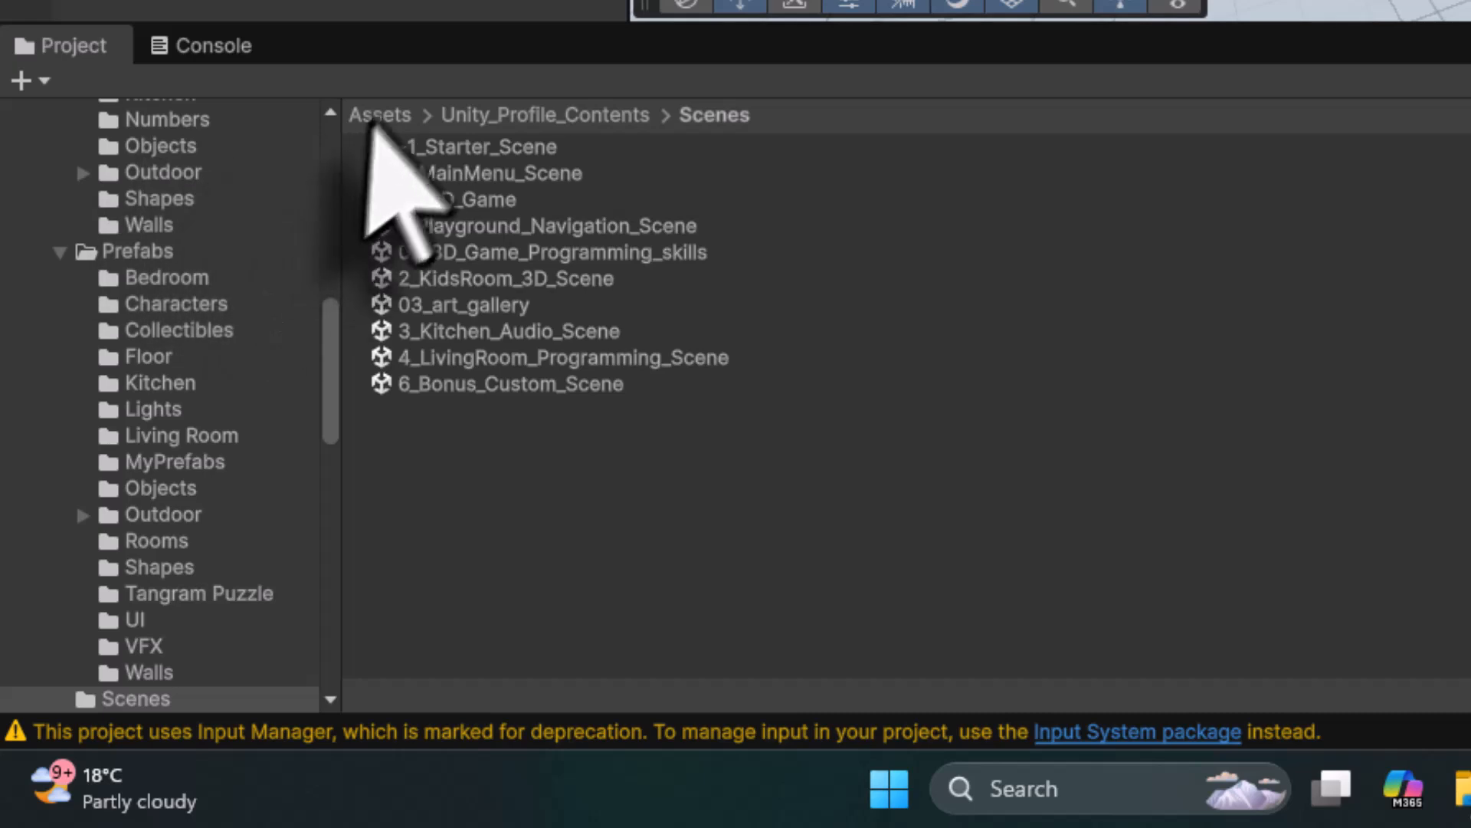
pyautogui.click(175, 495)
pyautogui.doubleClick(441, 280)
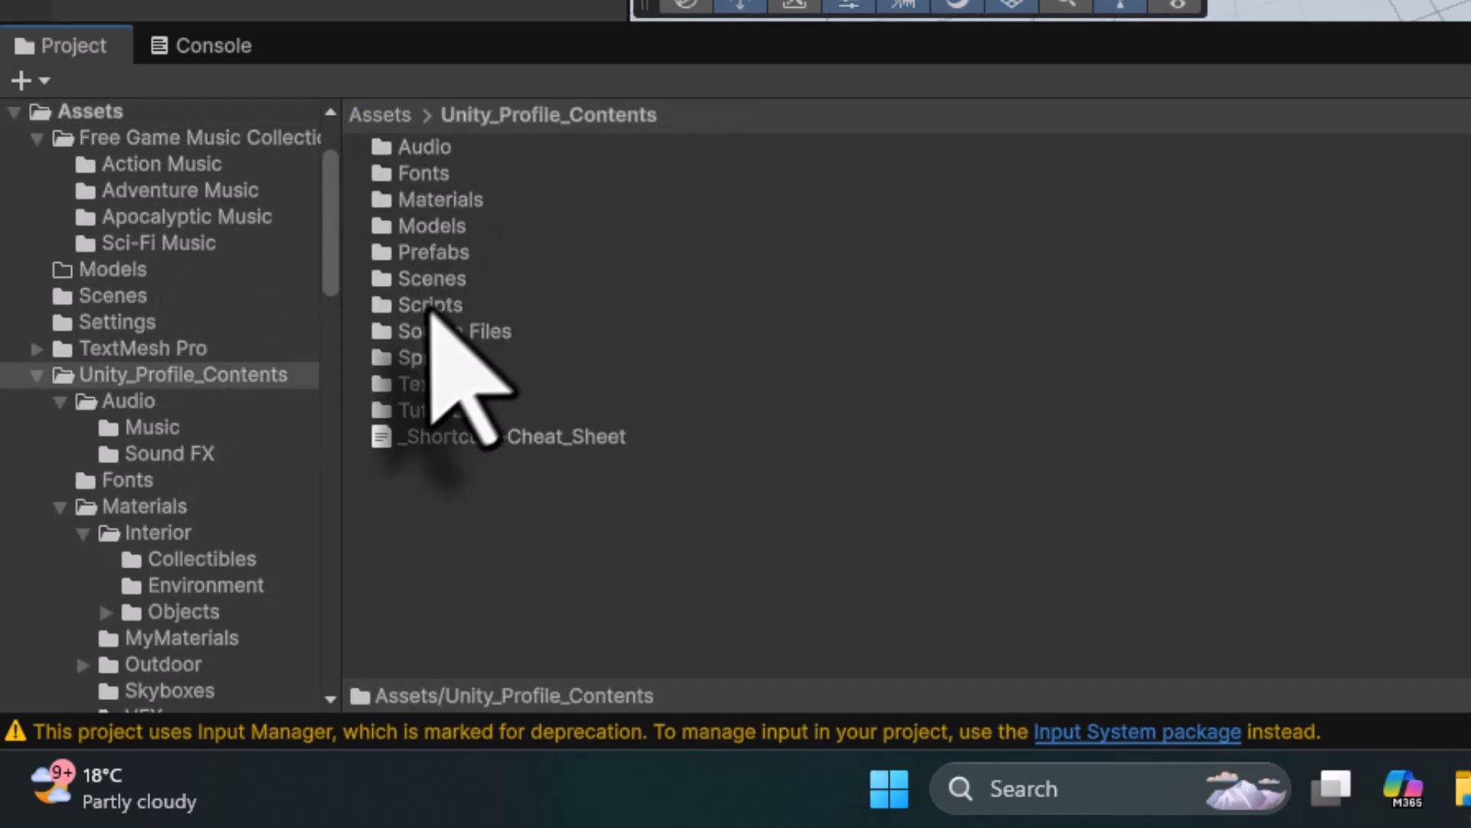
pyautogui.doubleClick(434, 255)
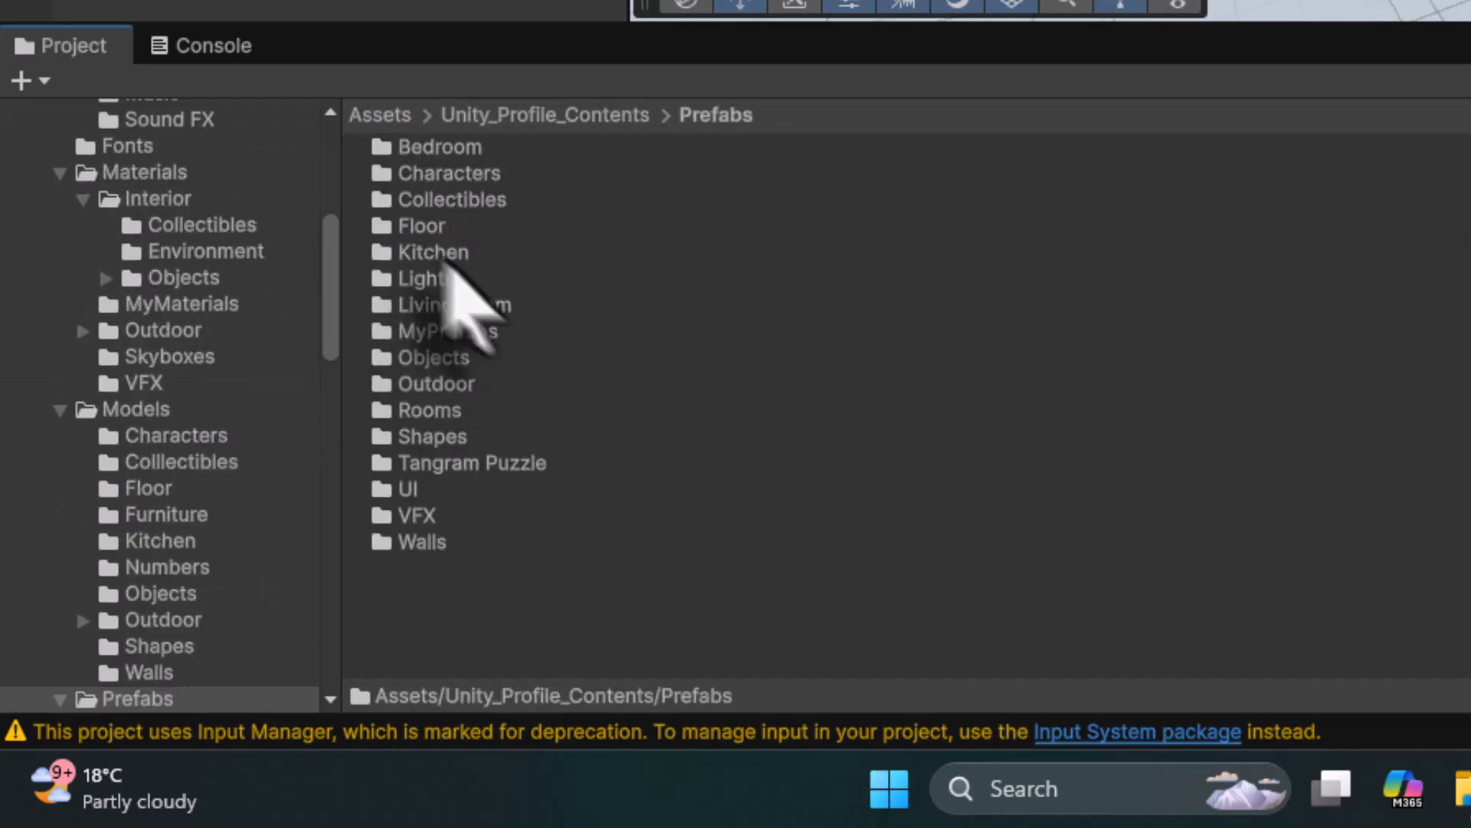
pyautogui.doubleClick(456, 412)
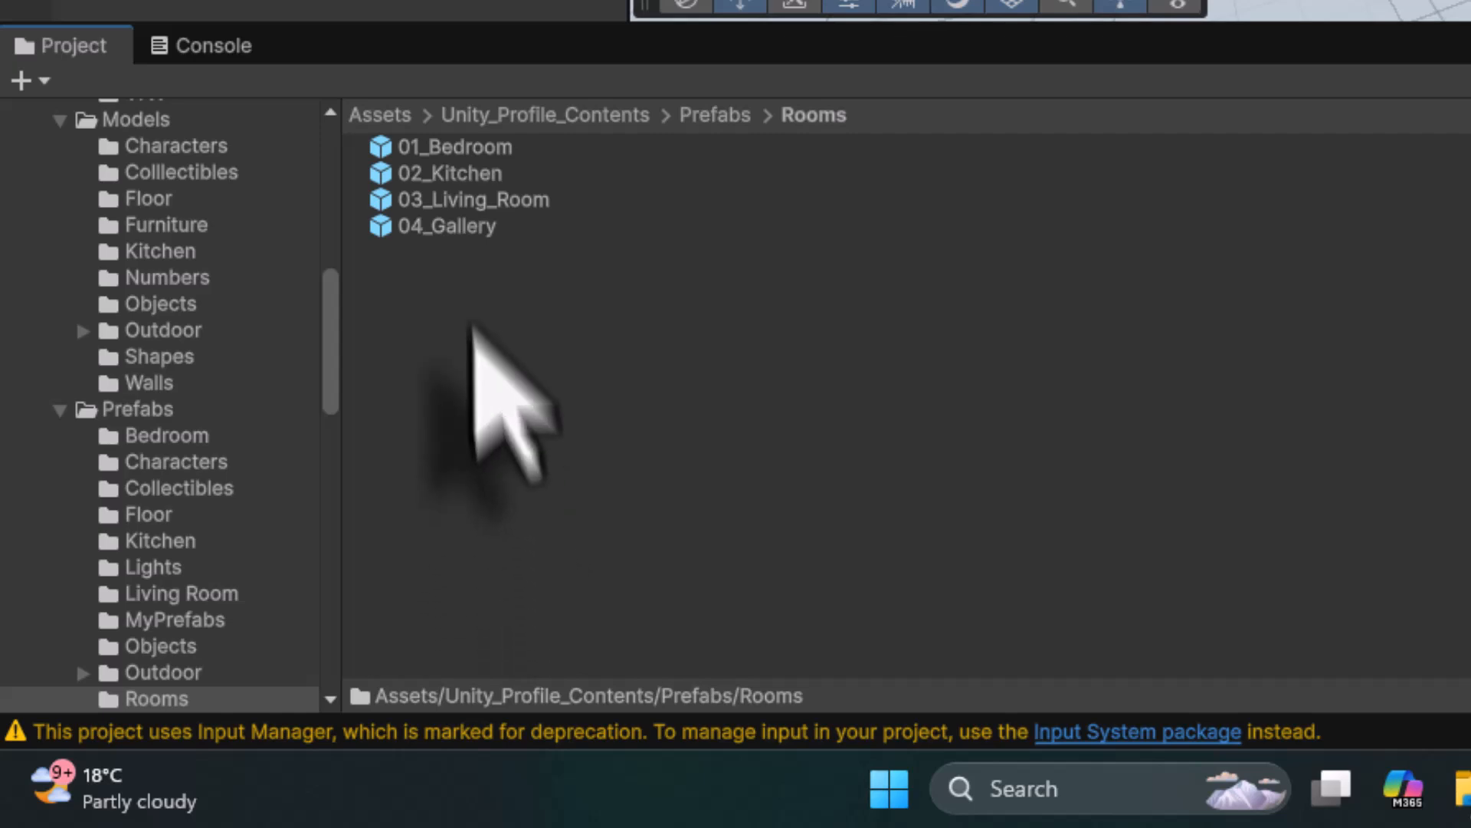
pyautogui.click(457, 225)
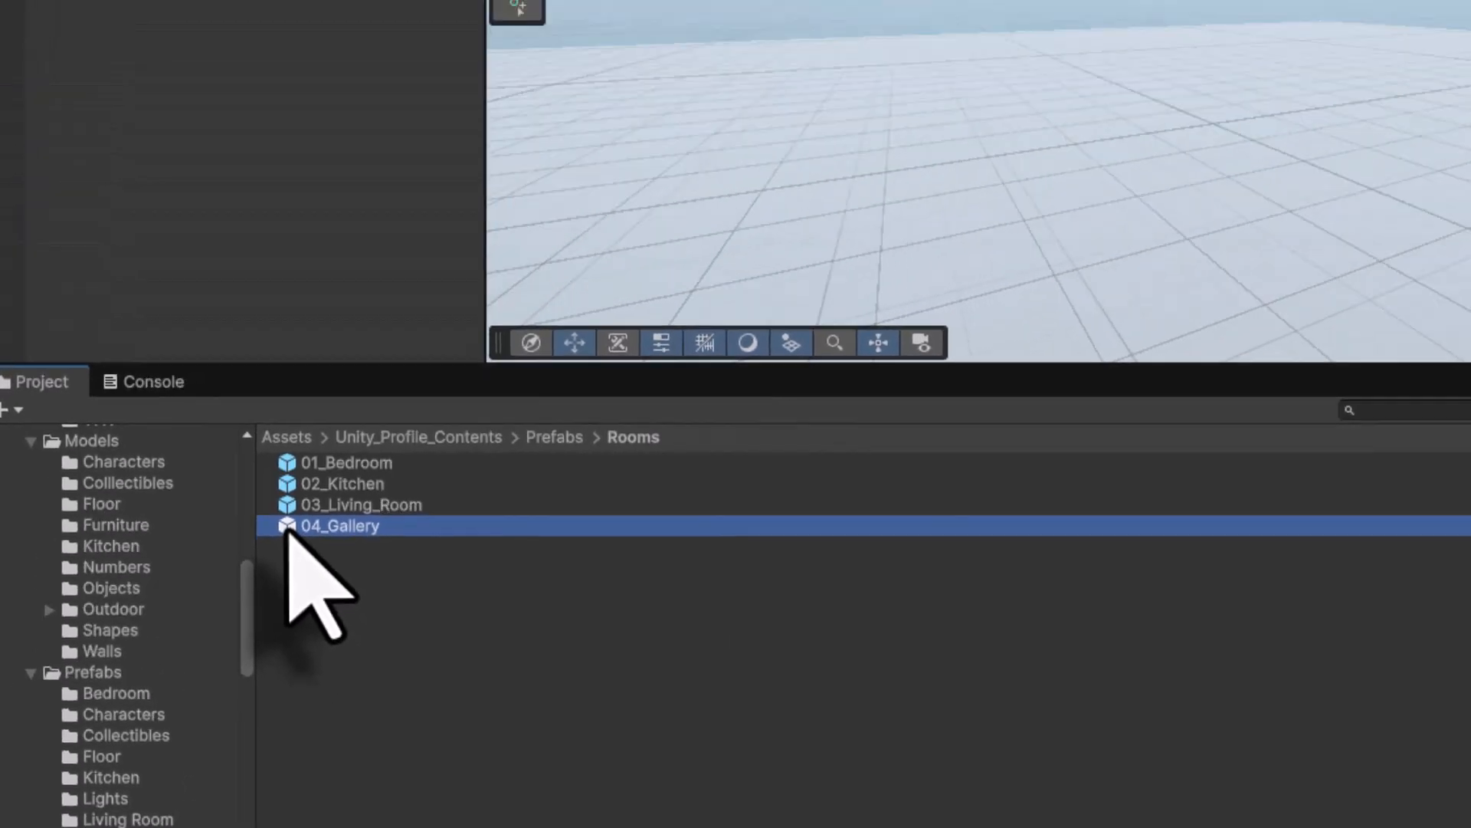
pyautogui.moveTo(288, 528); pyautogui.dragTo(191, 0)
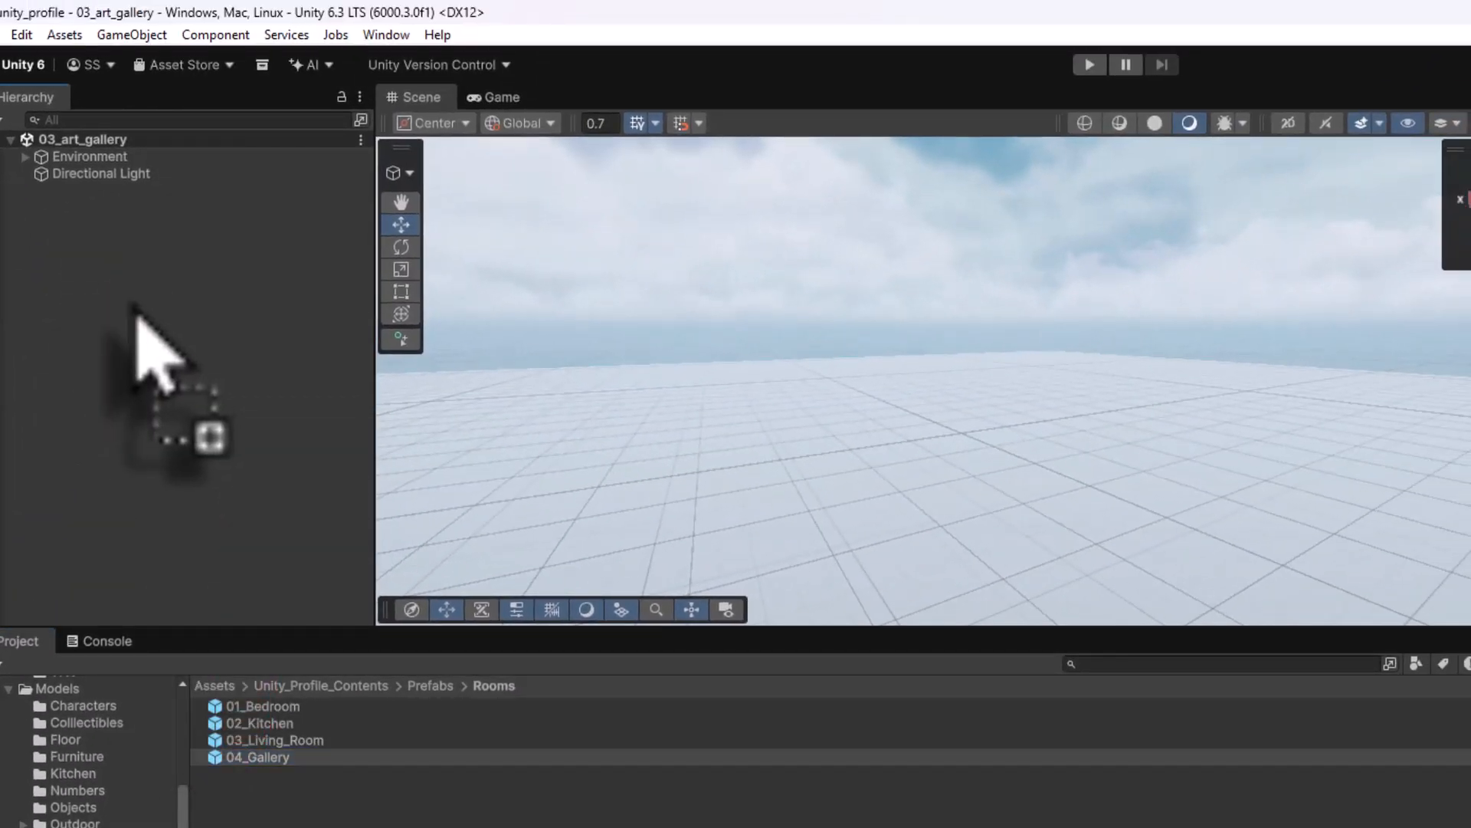
# - Add 04_Gallery to the Hierarchy, reset its transform to the origin, and save the scene
pyautogui.moveTo(136, 318); pyautogui.dragTo(126, 301)
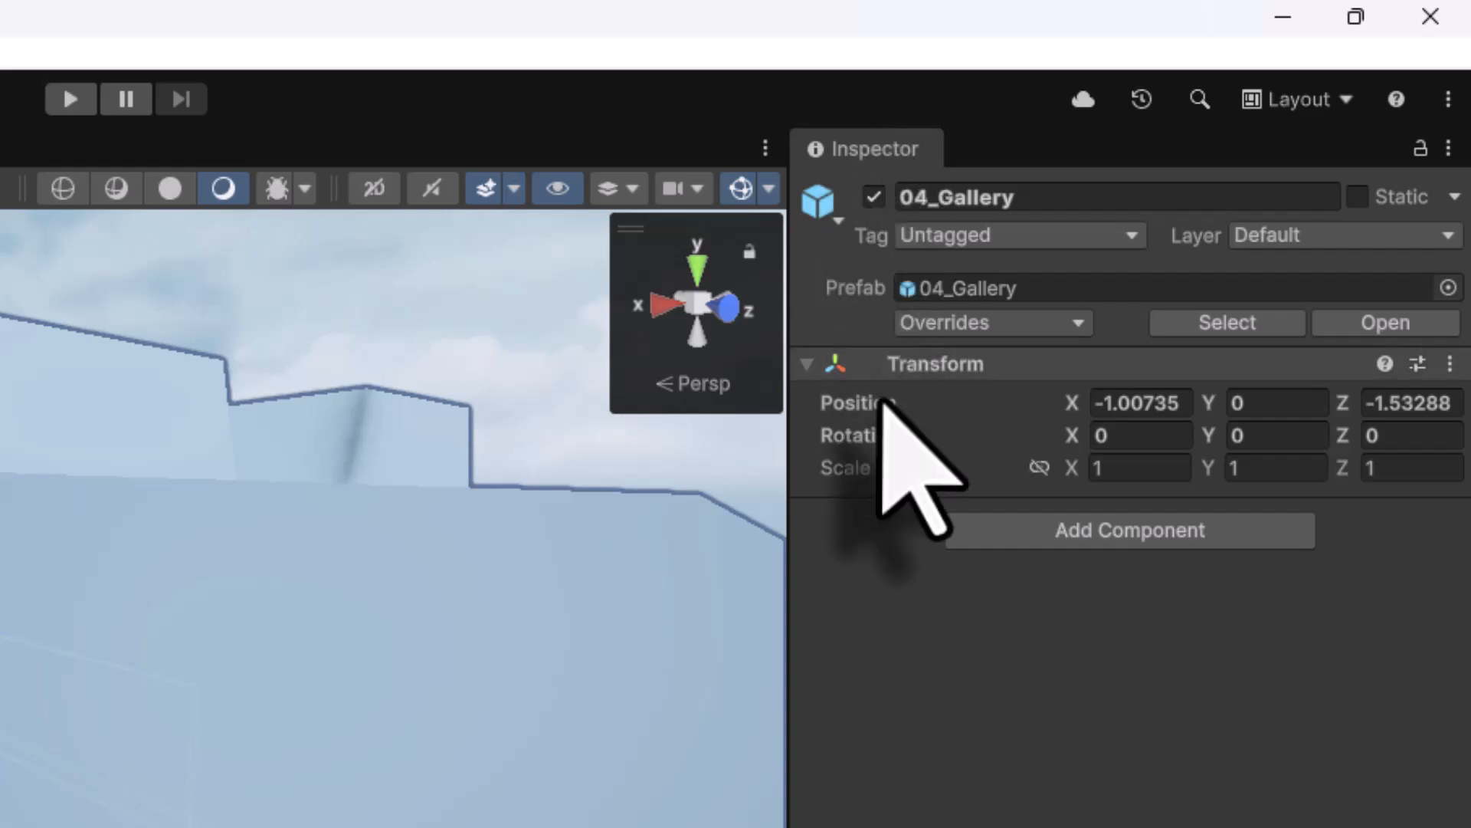
pyautogui.click(1448, 365)
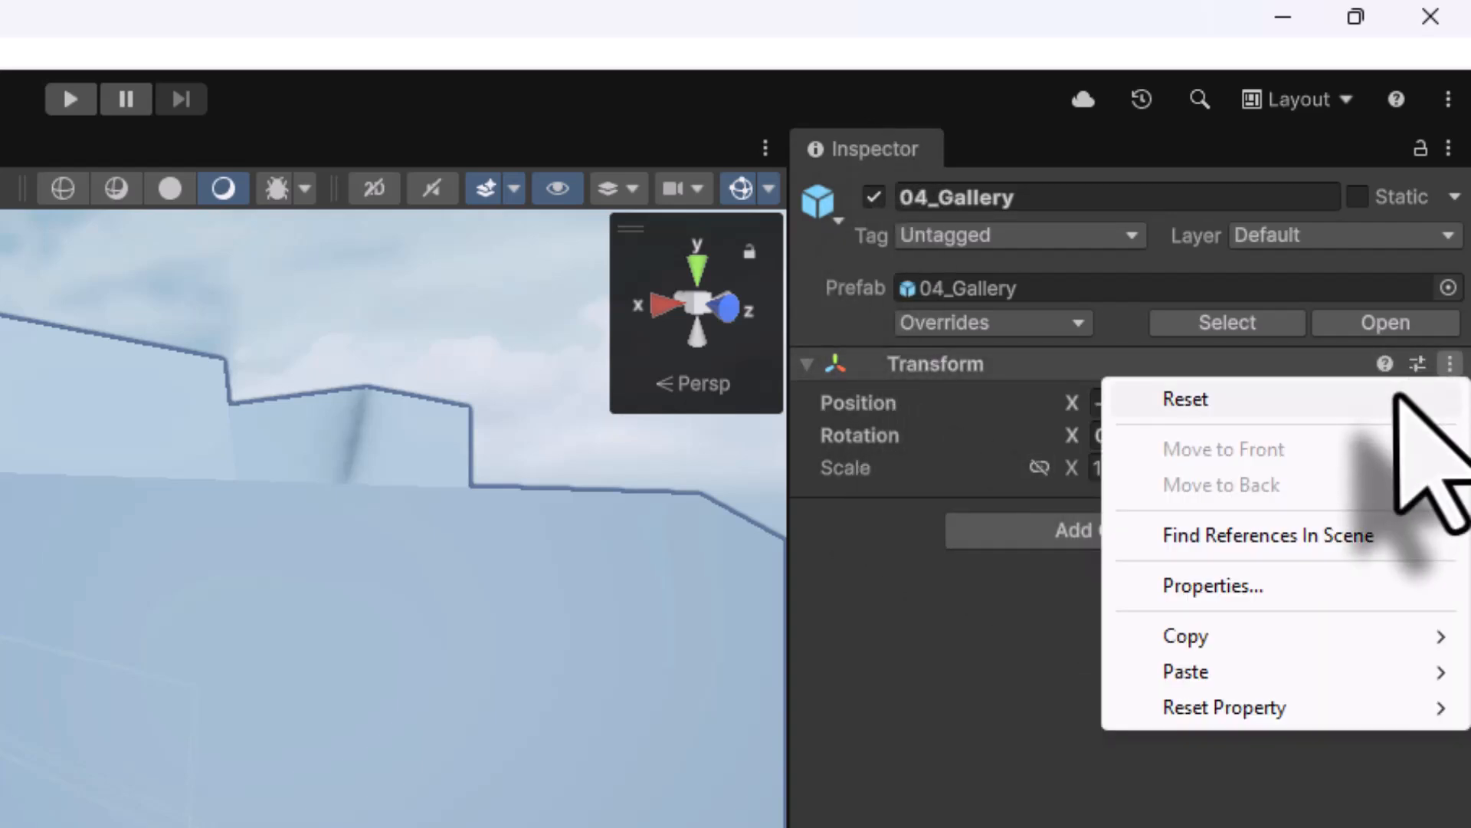
pyautogui.click(1403, 398)
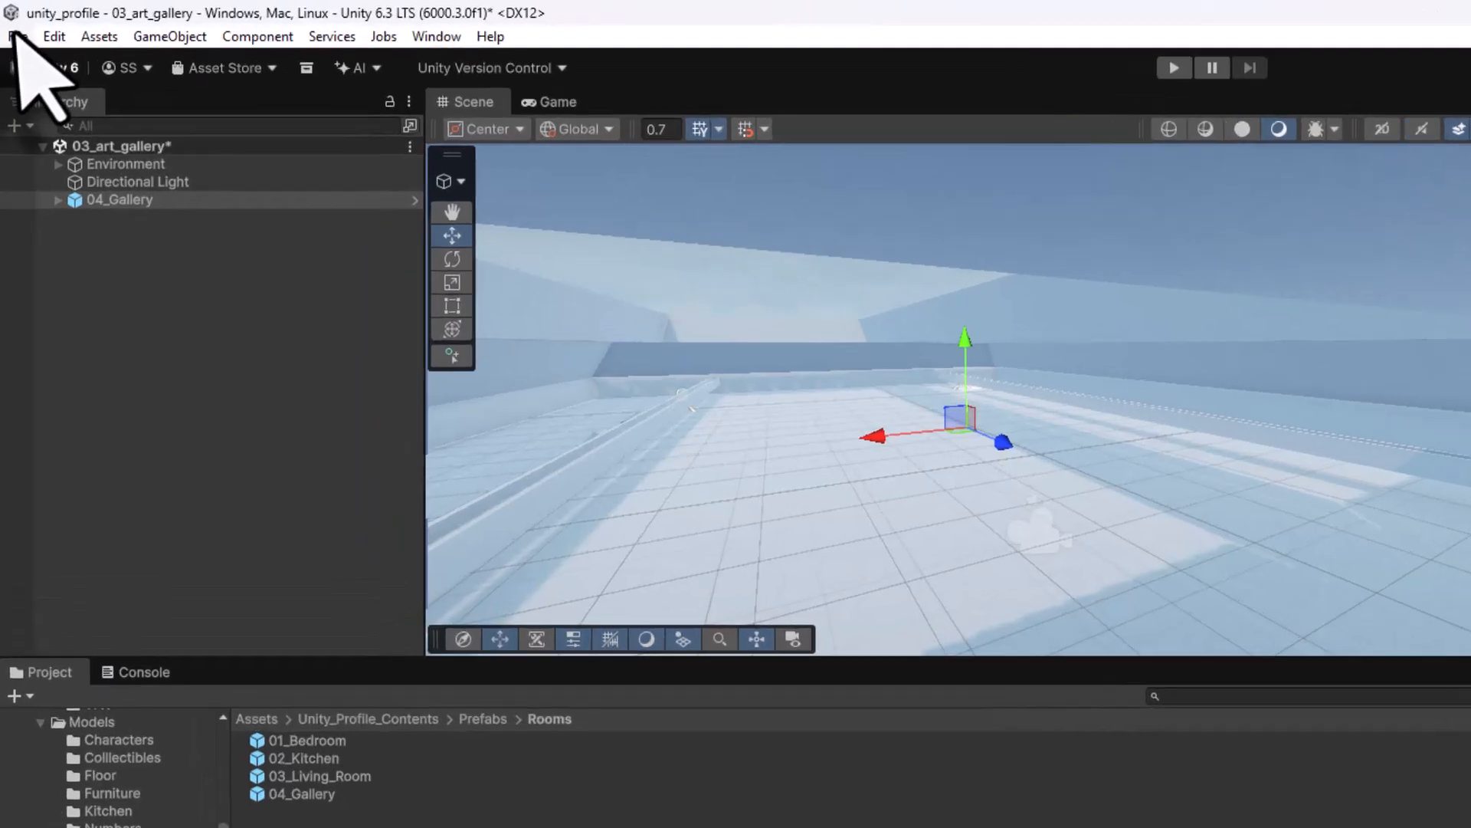
pyautogui.click(23, 49)
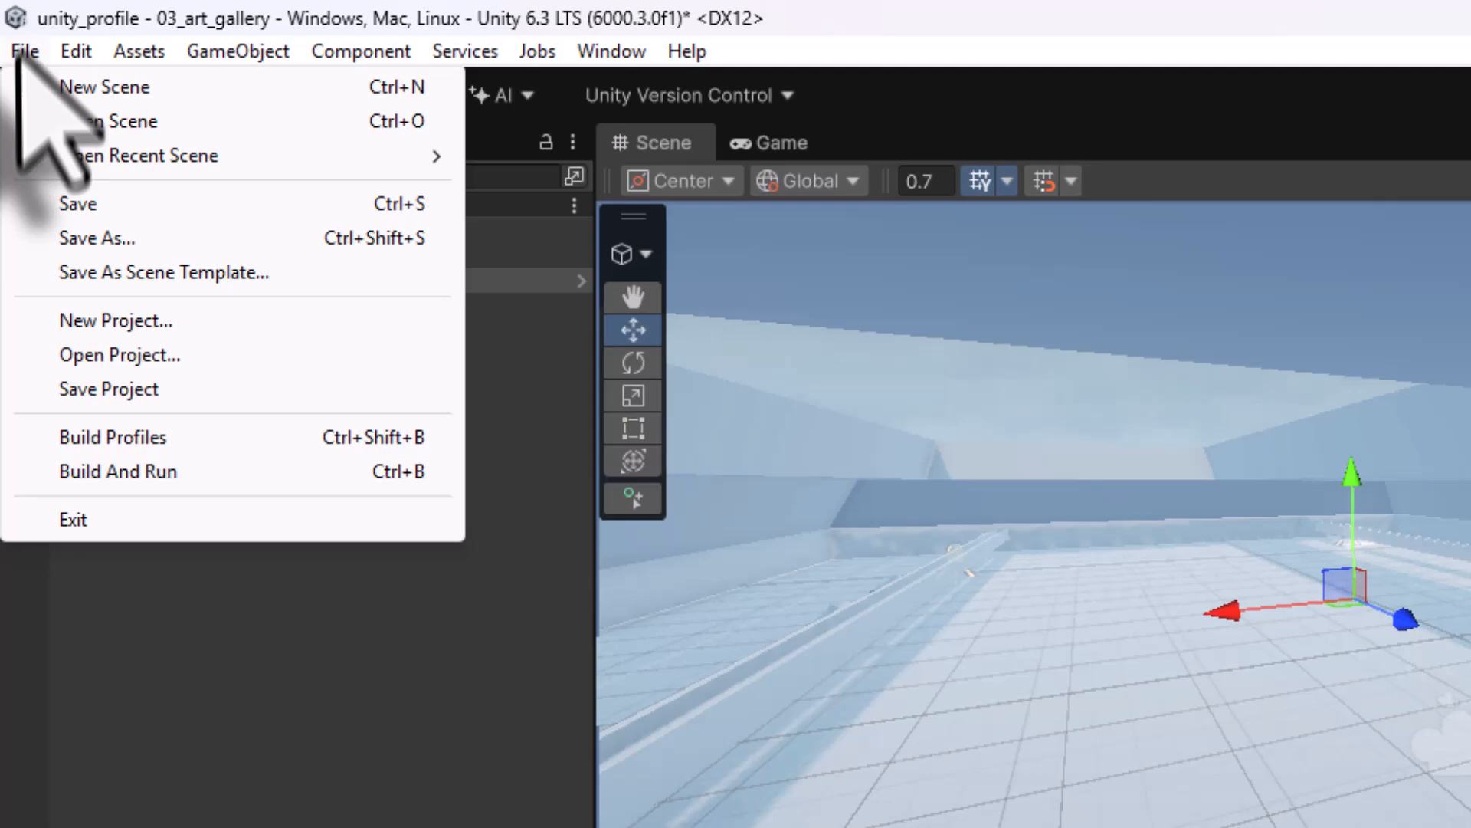
pyautogui.click(61, 204)
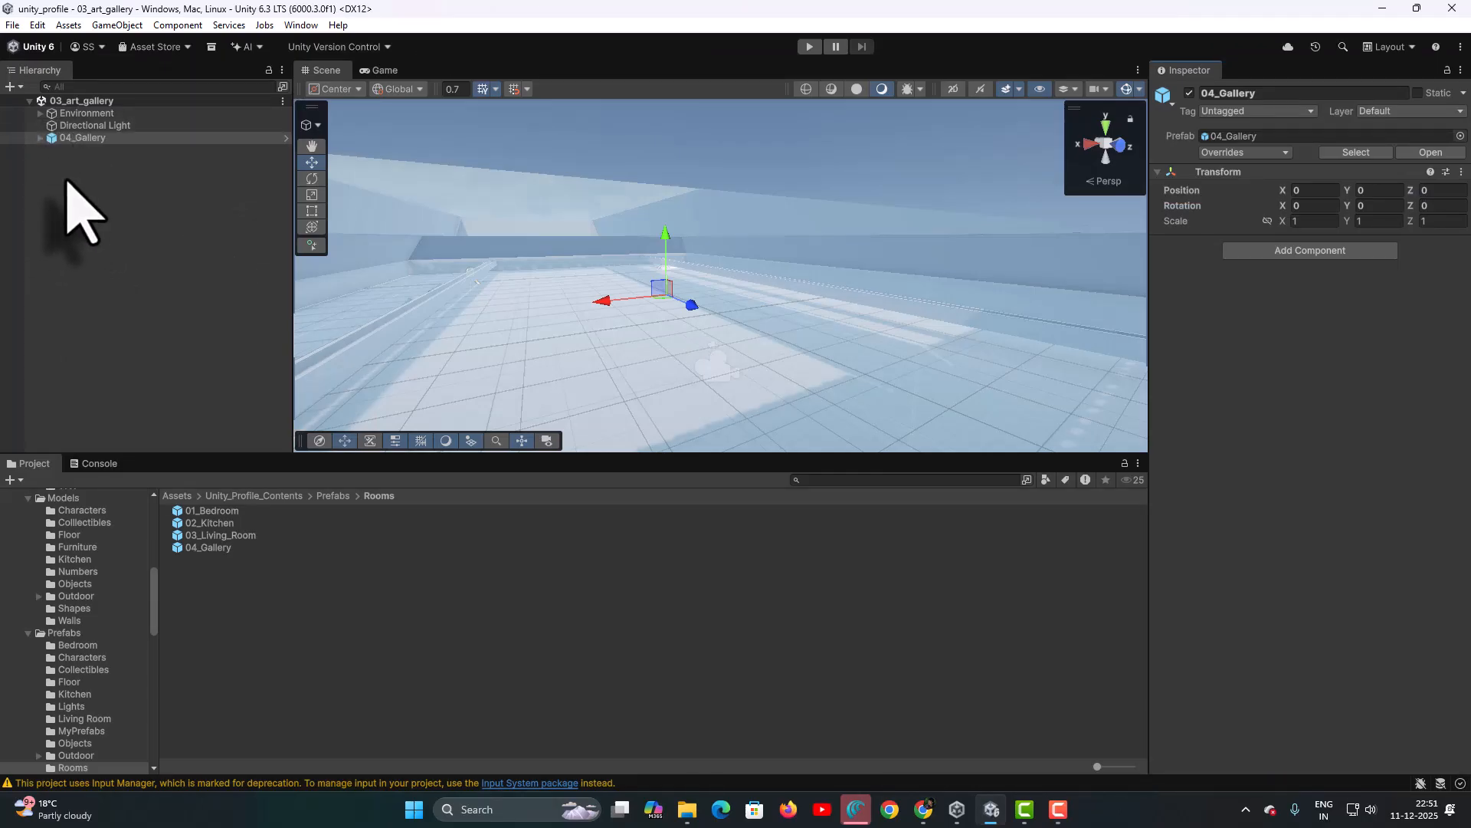
# - Enter Play mode in the Game view and move around the gallery with D, A and S
pyautogui.click(381, 70)
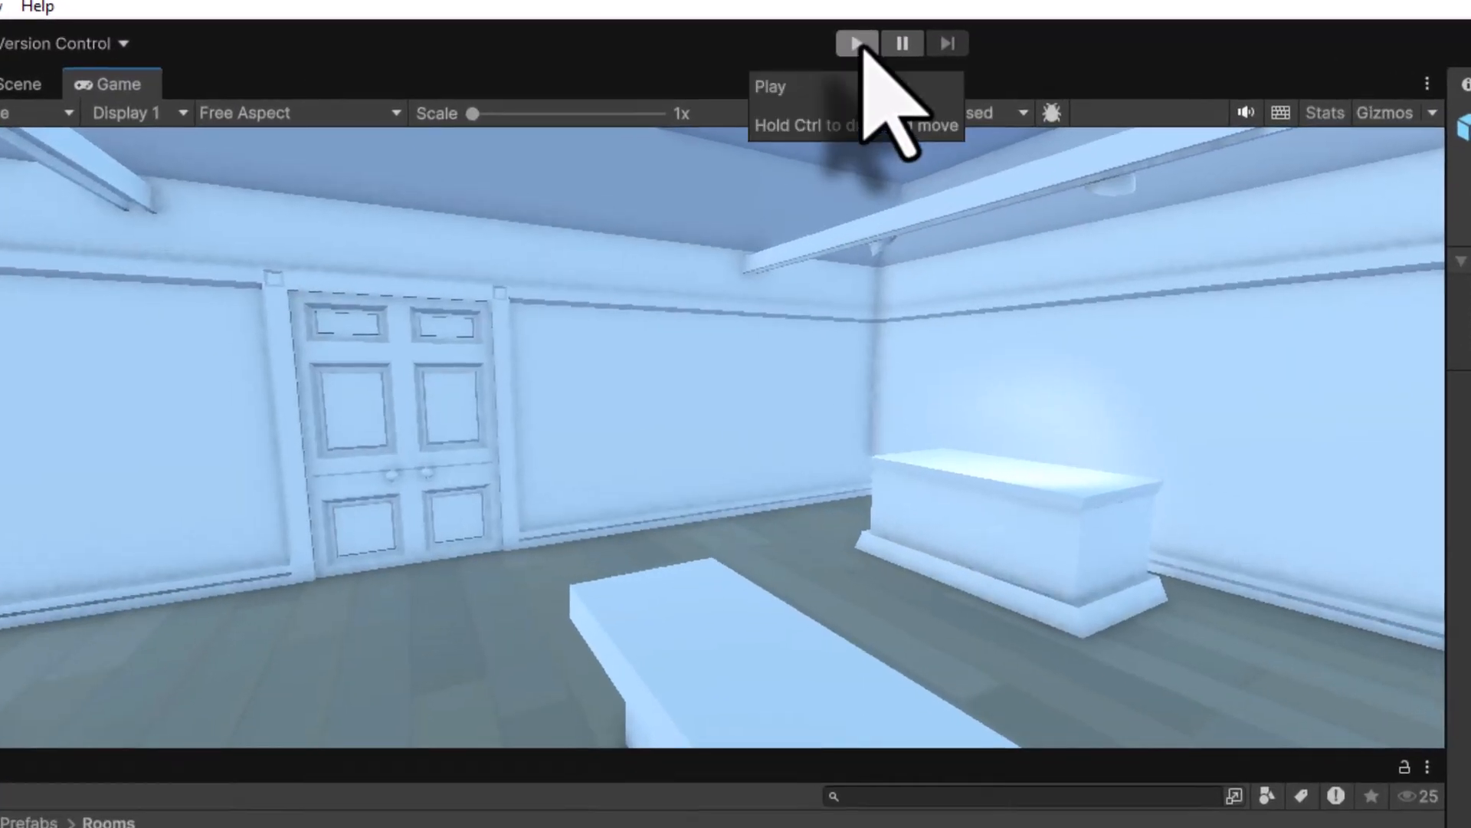
pyautogui.click(810, 48)
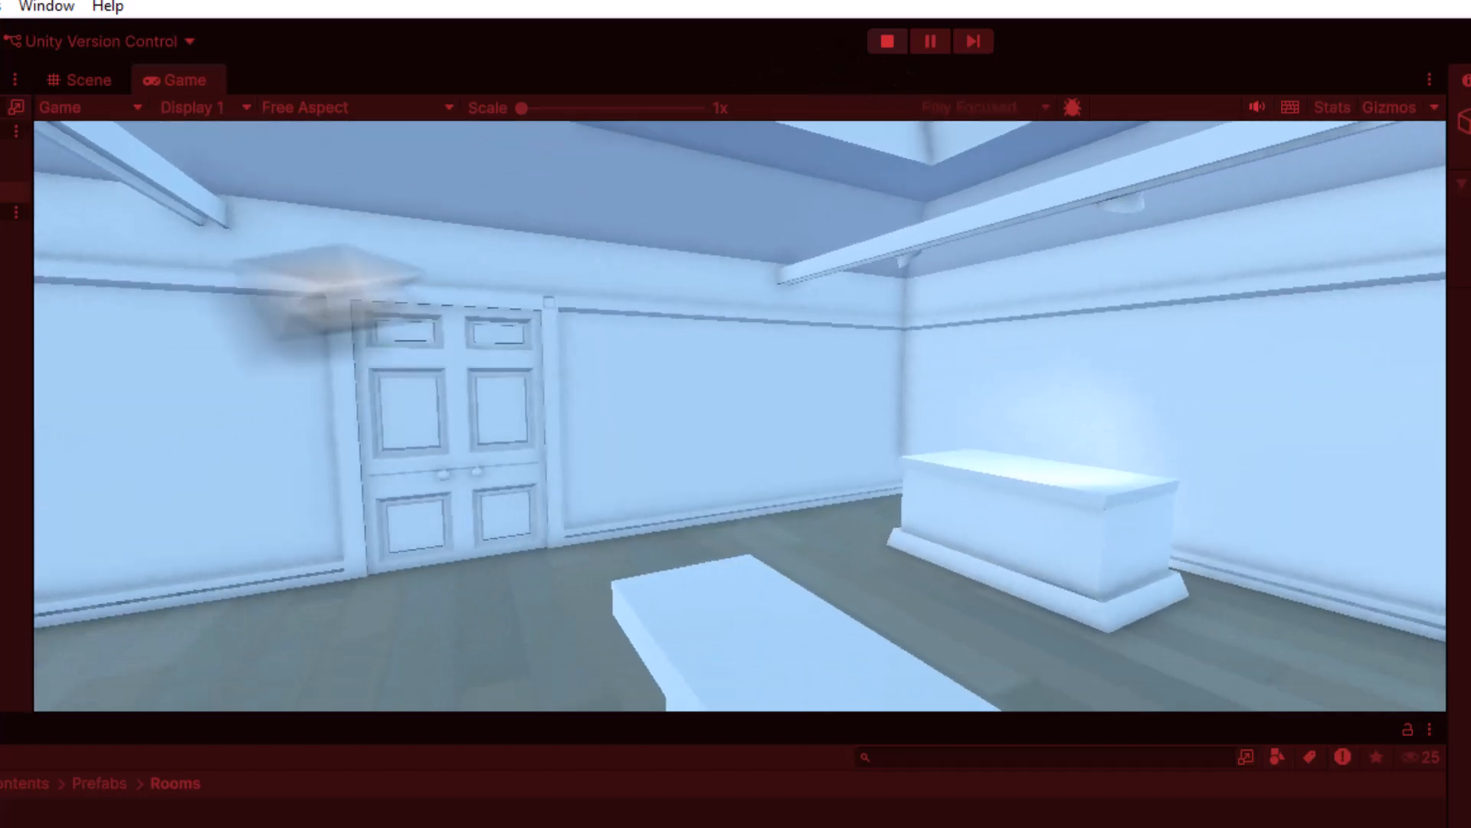
pyautogui.press('d')
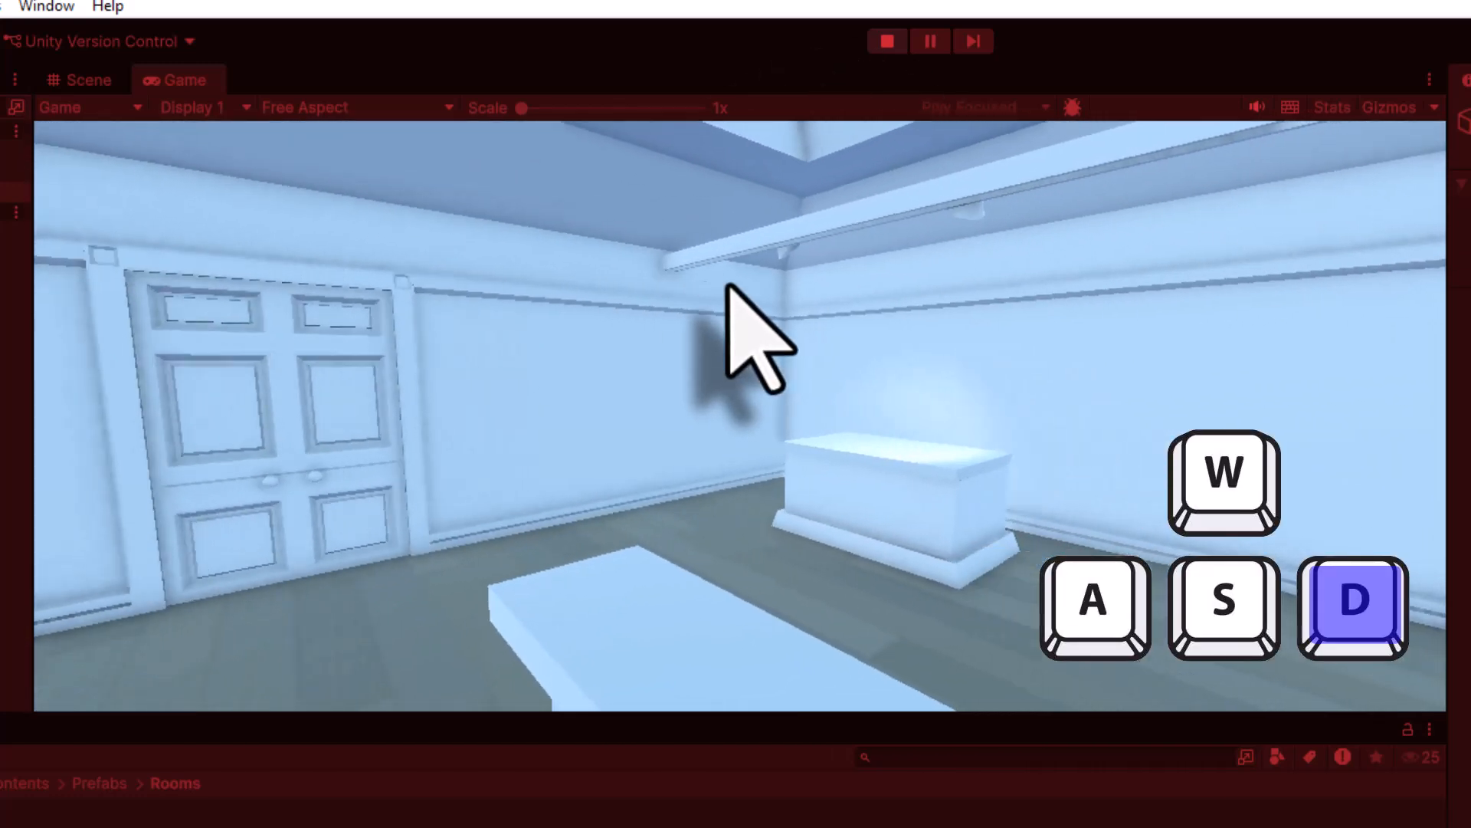
pyautogui.press('a')
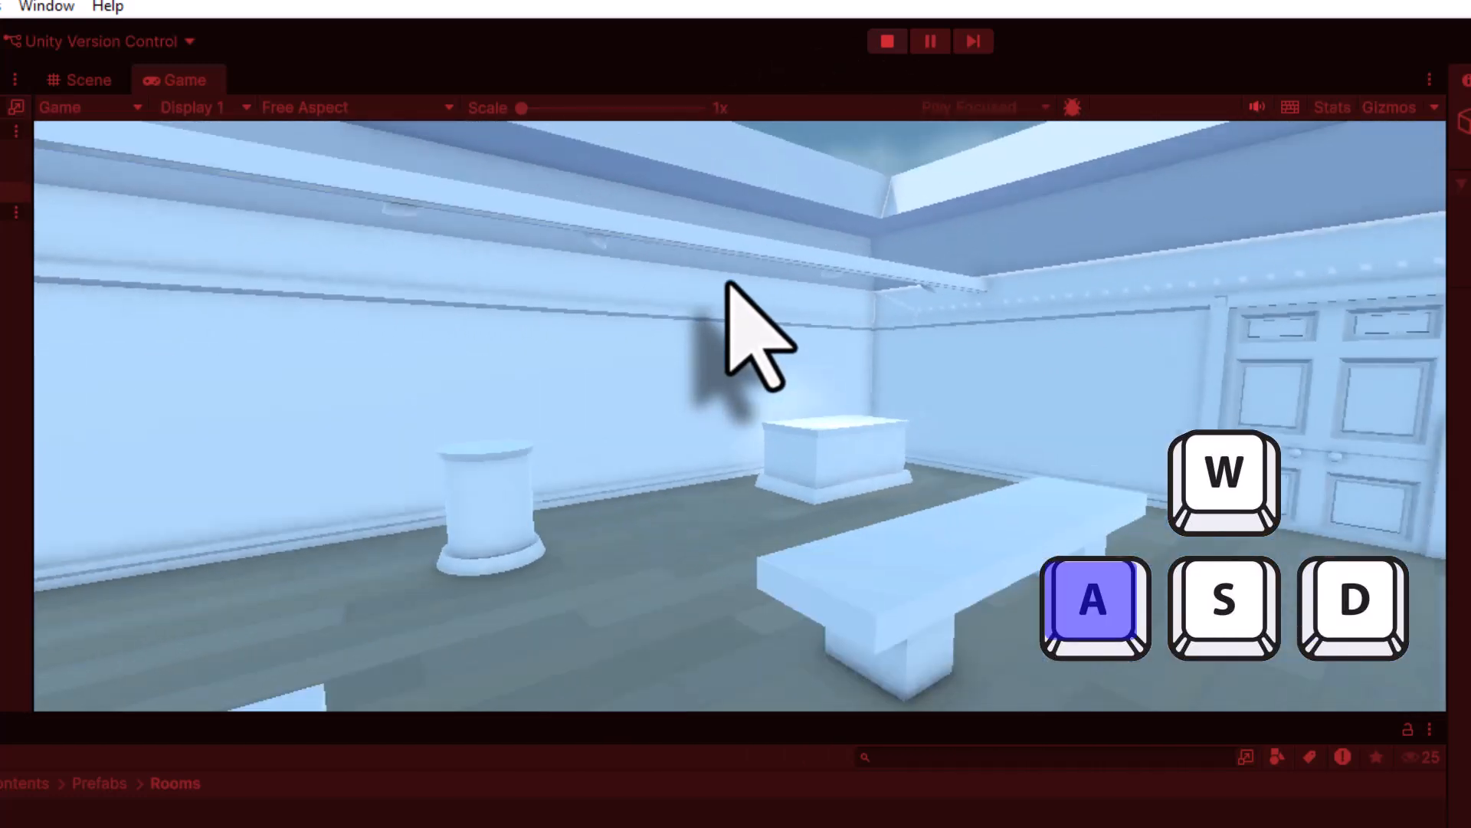
pyautogui.press('s')
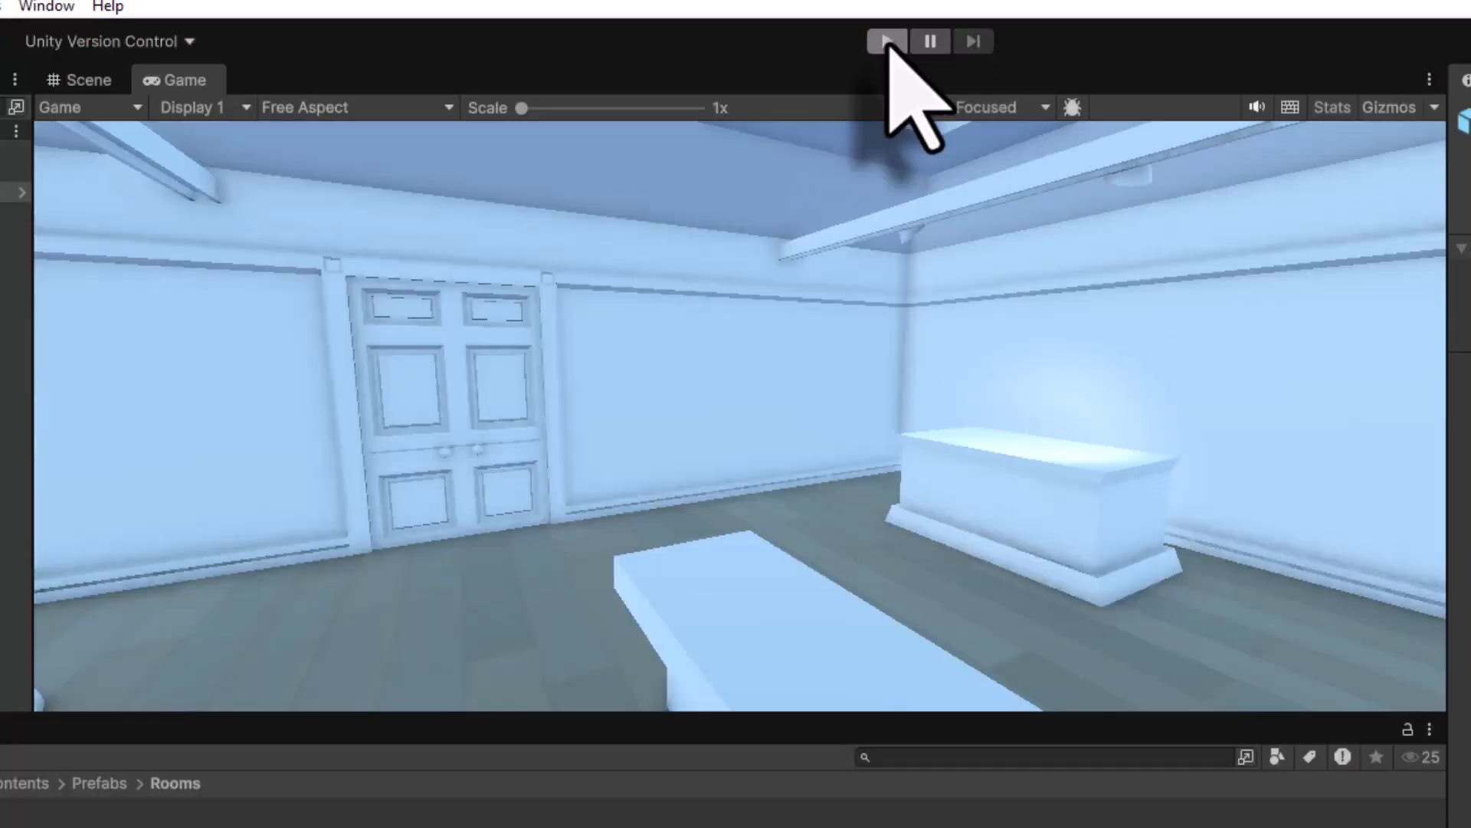
# - Stop Play mode and inspect the 04_Gallery Main Camera's settings, including Universal Additional Camera Data
pyautogui.click(888, 41)
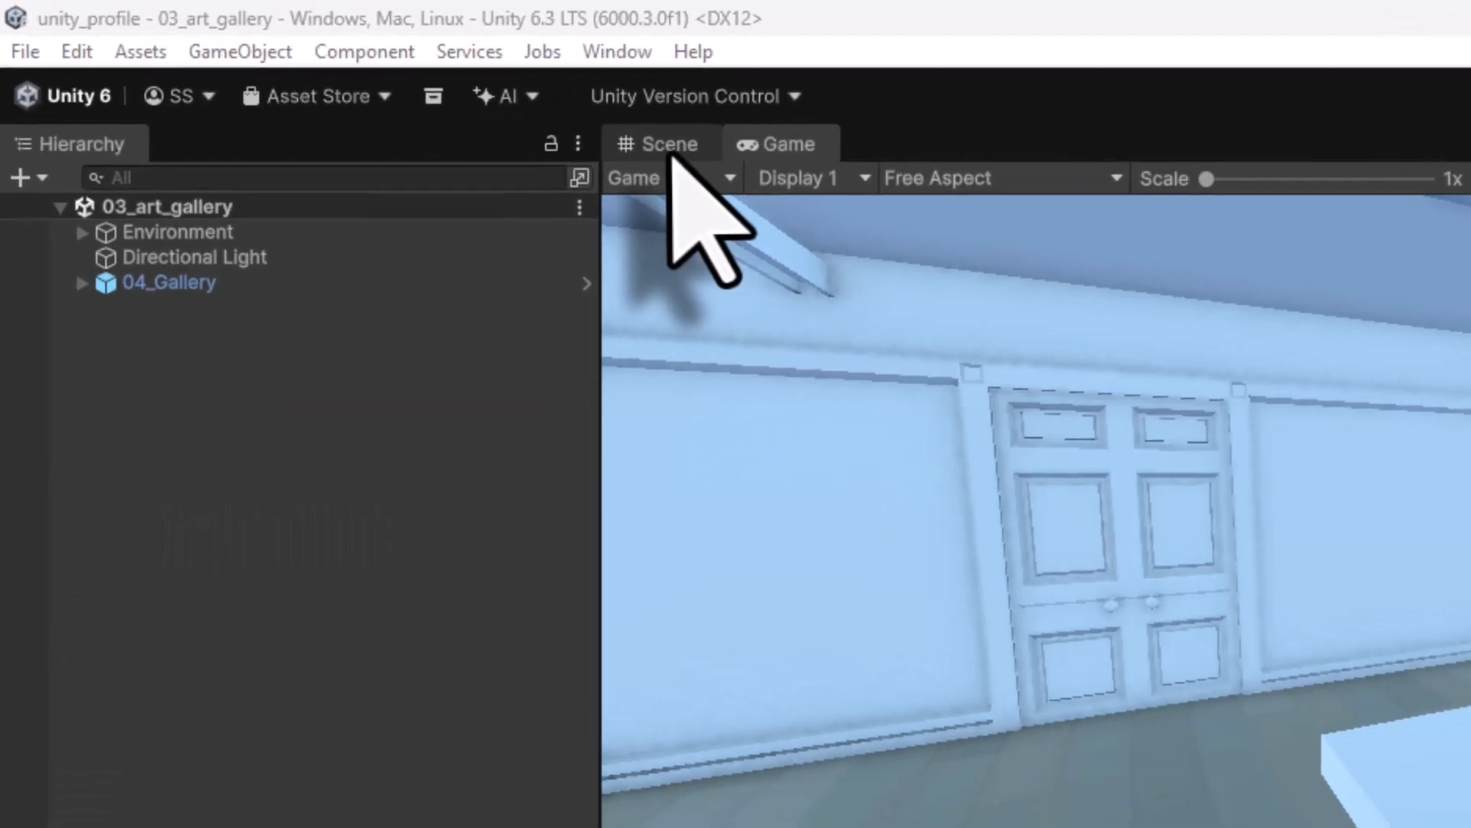
pyautogui.click(325, 70)
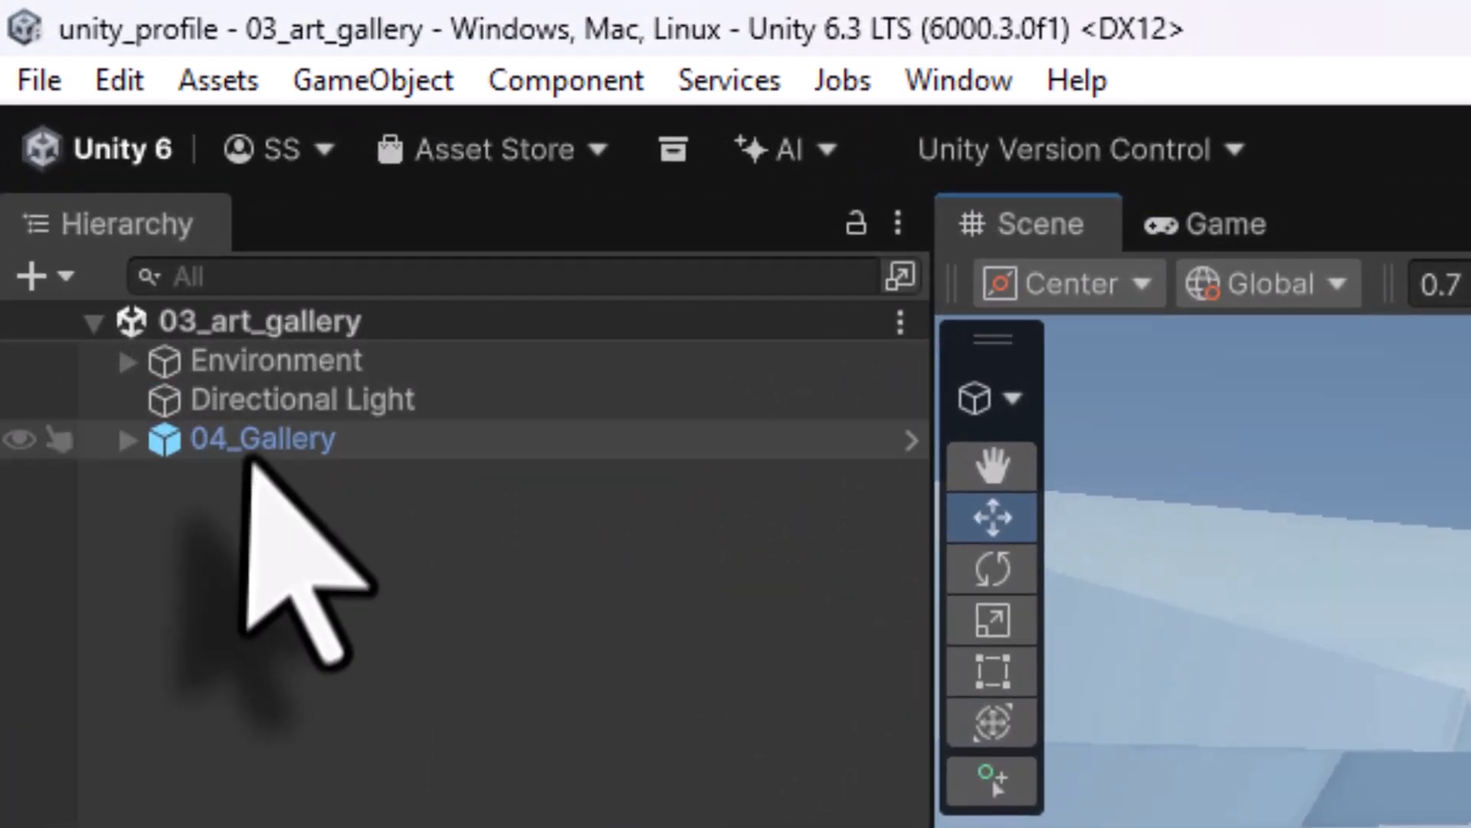
pyautogui.click(165, 289)
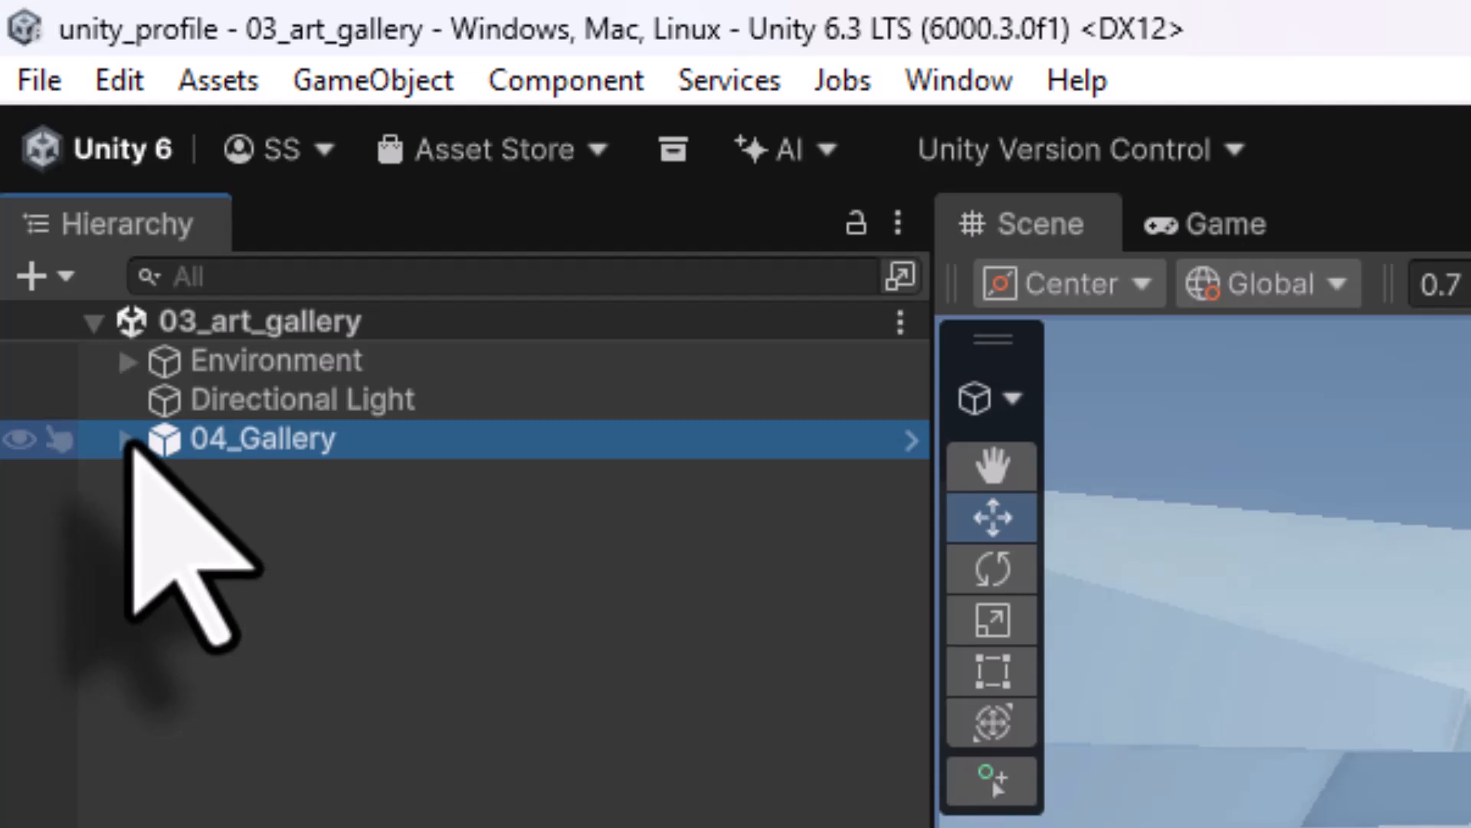
pyautogui.click(127, 439)
pyautogui.click(265, 518)
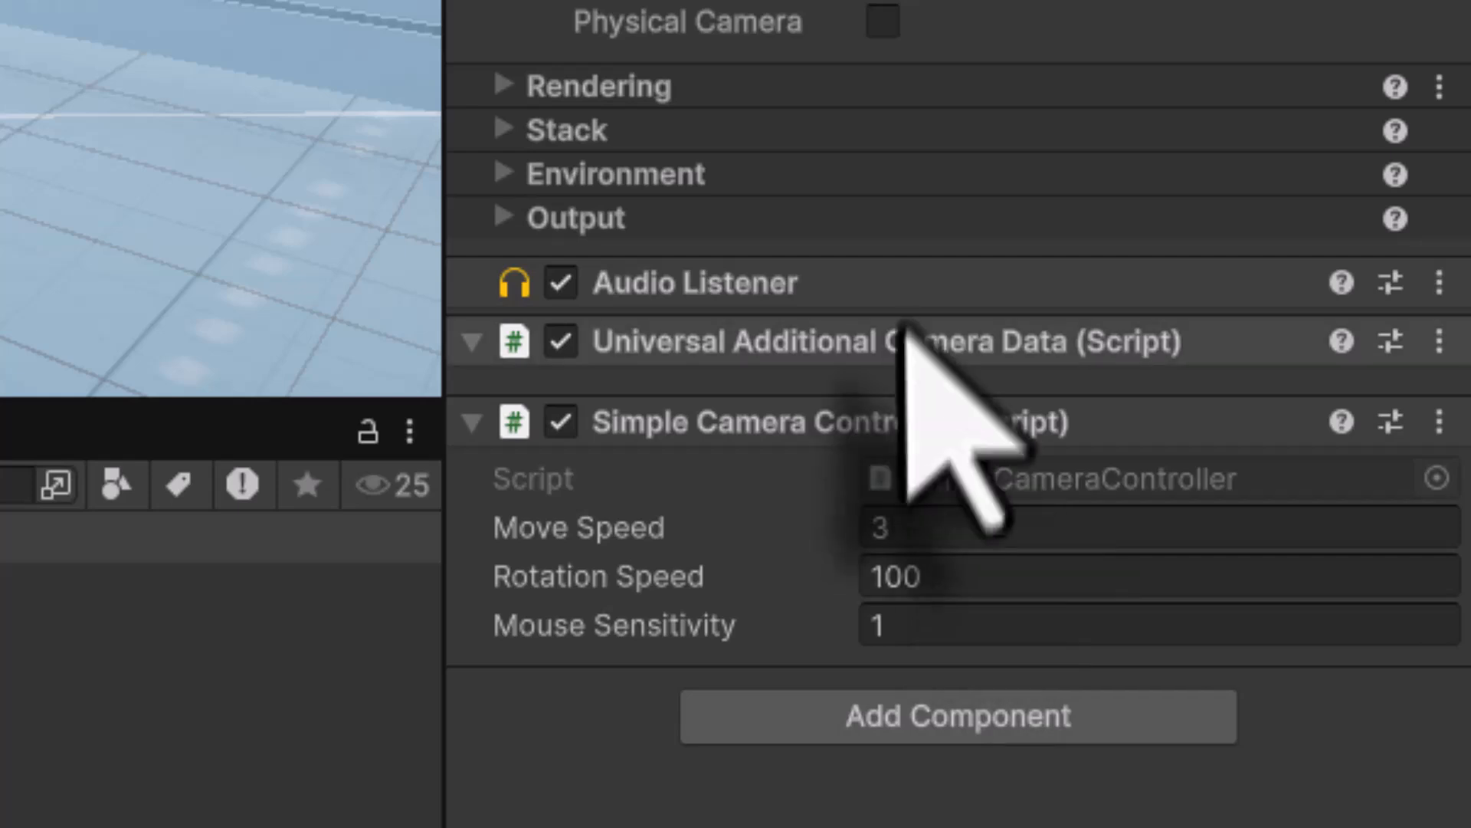
pyautogui.click(471, 340)
pyautogui.click(471, 341)
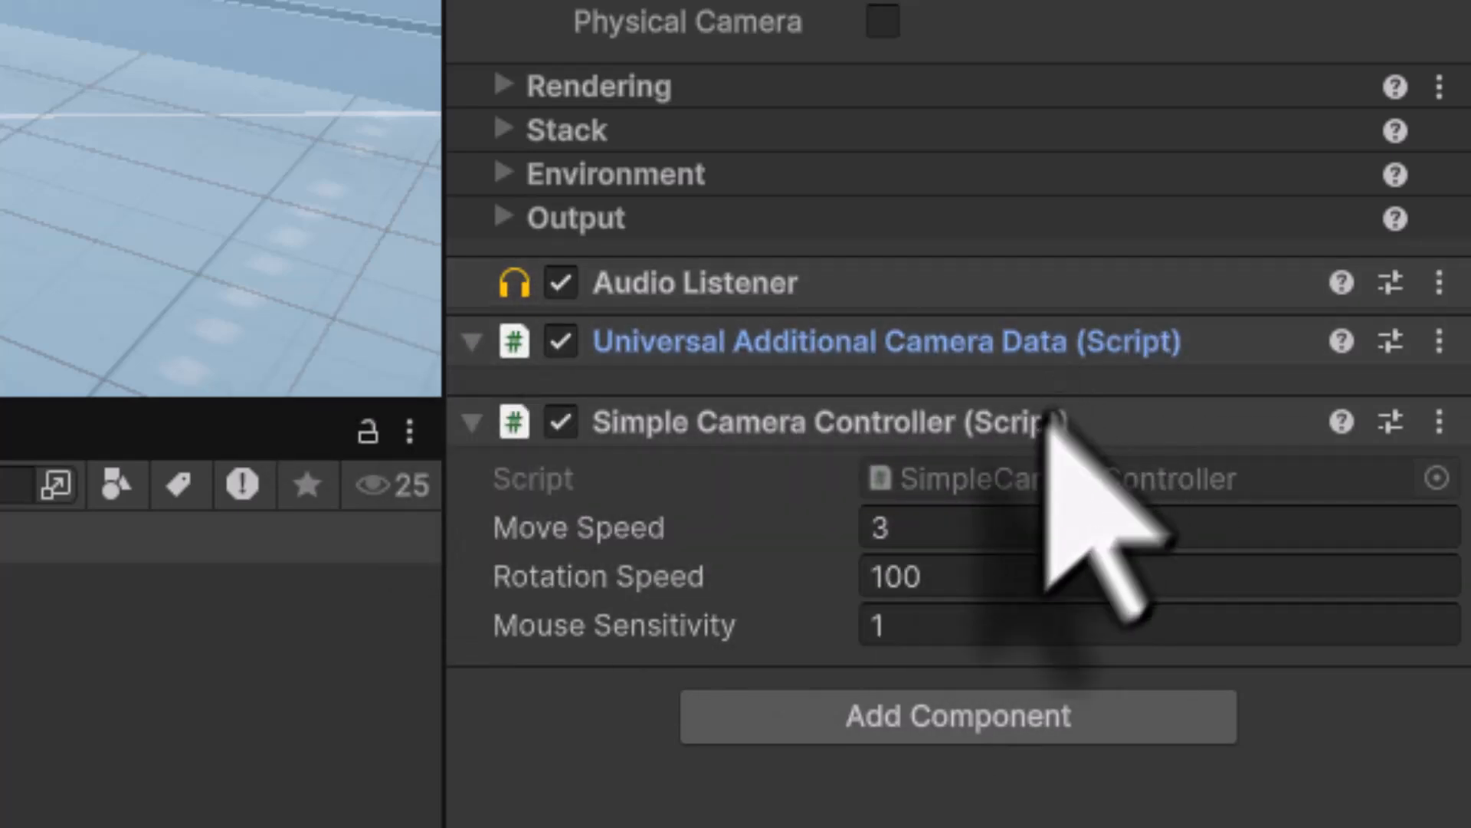
pyautogui.click(470, 342)
pyautogui.click(471, 342)
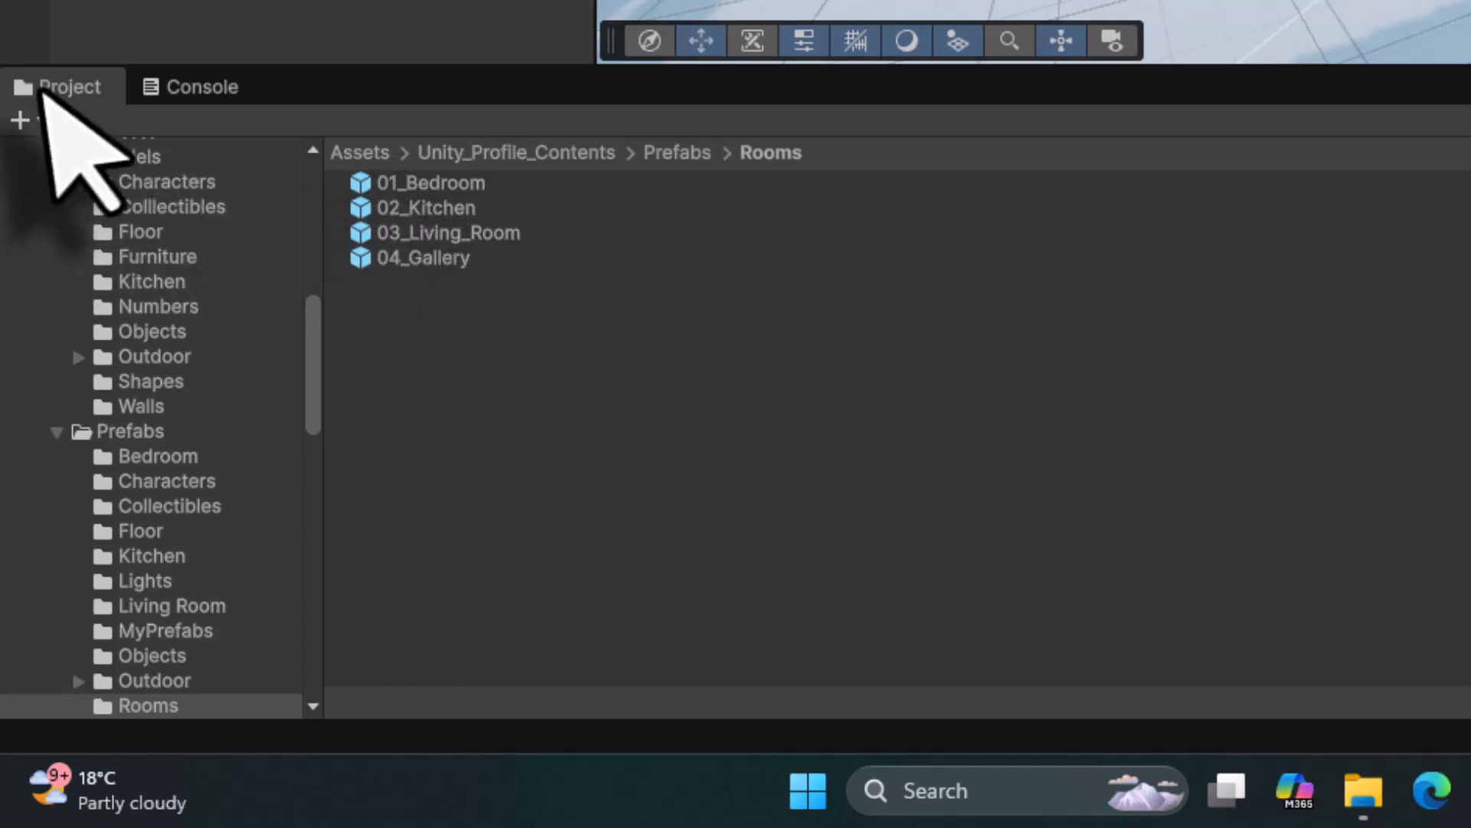
# - Open the SimpleCameraController script from Source Files/Scripts in the code editor
pyautogui.click(509, 152)
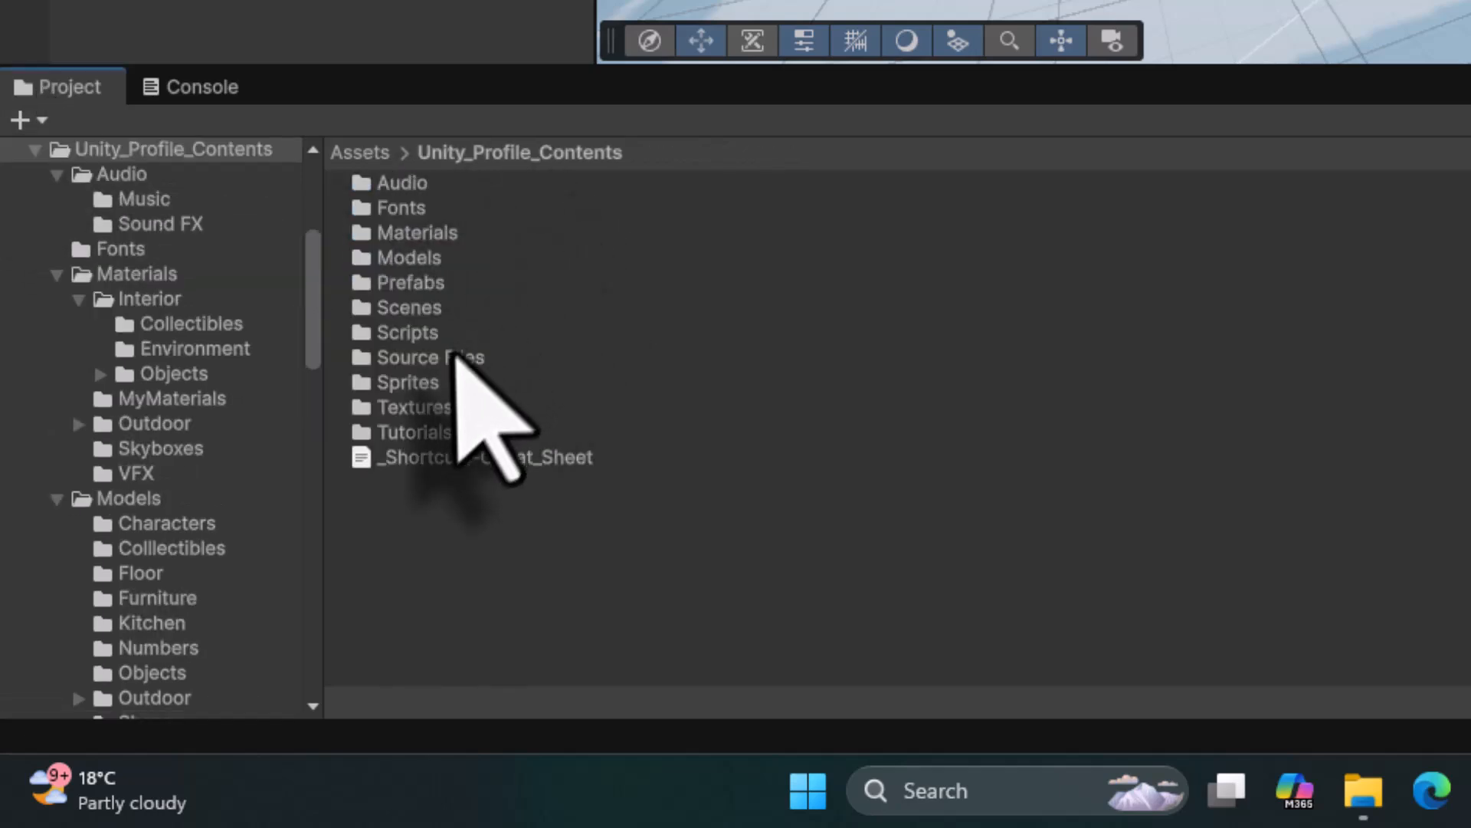
pyautogui.doubleClick(454, 358)
pyautogui.doubleClick(429, 285)
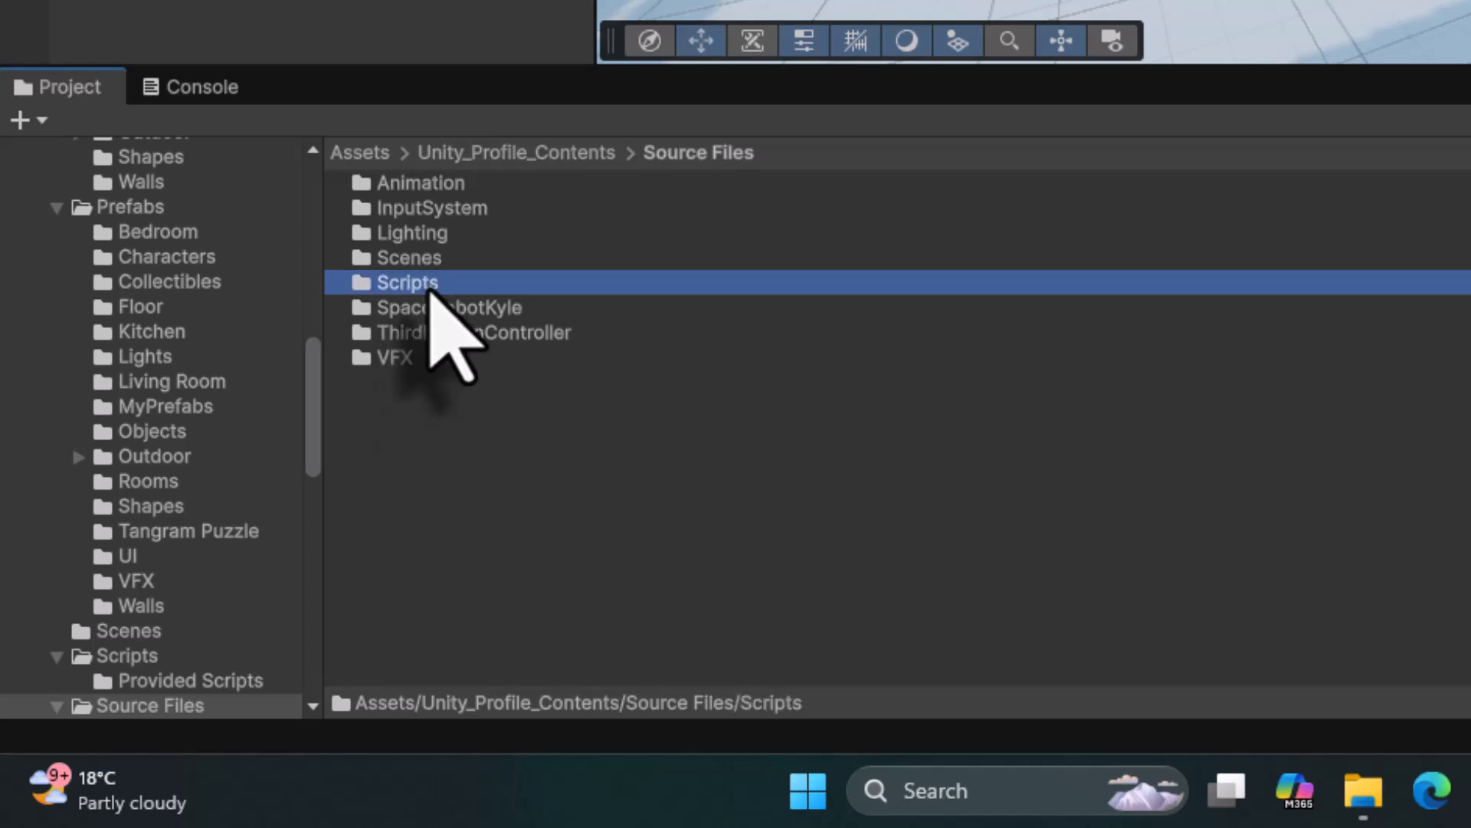
pyautogui.click(414, 334)
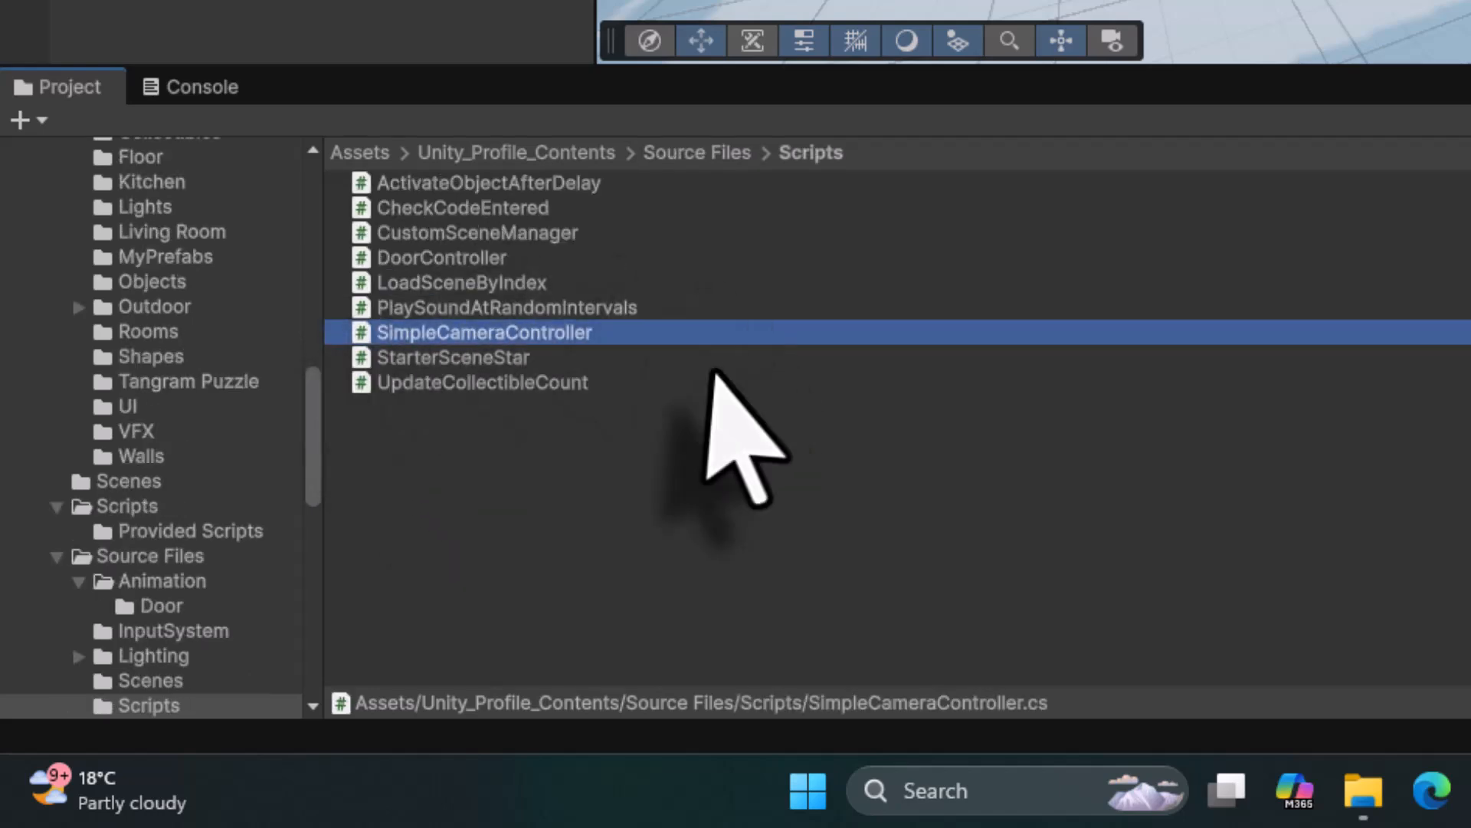
pyautogui.doubleClick(366, 337)
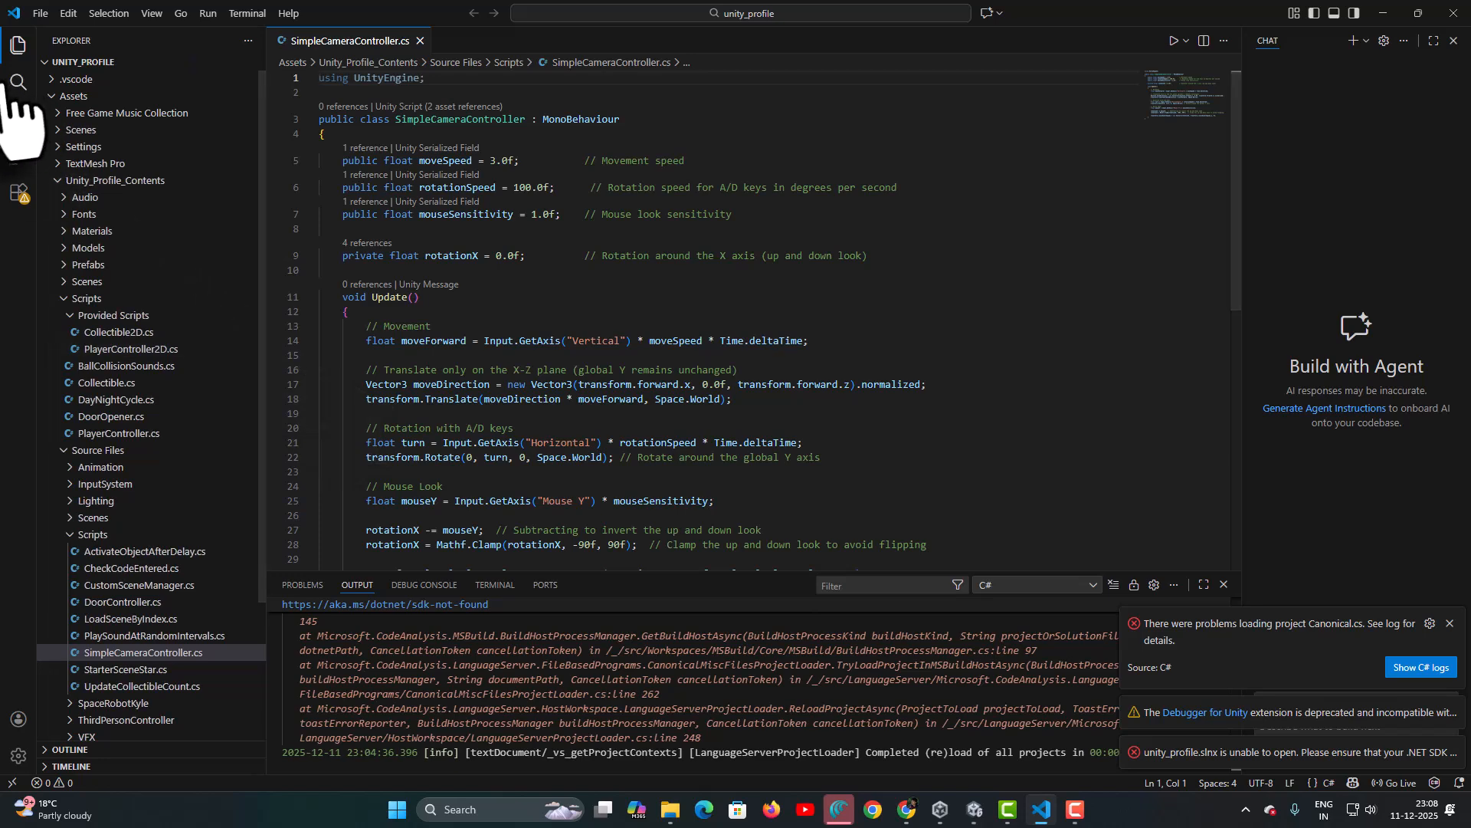
# - Scroll through SimpleCameraController.cs's Update method in Visual Studio Code
pyautogui.scroll(-2, 520, 295)
pyautogui.scroll(2, 515, 303)
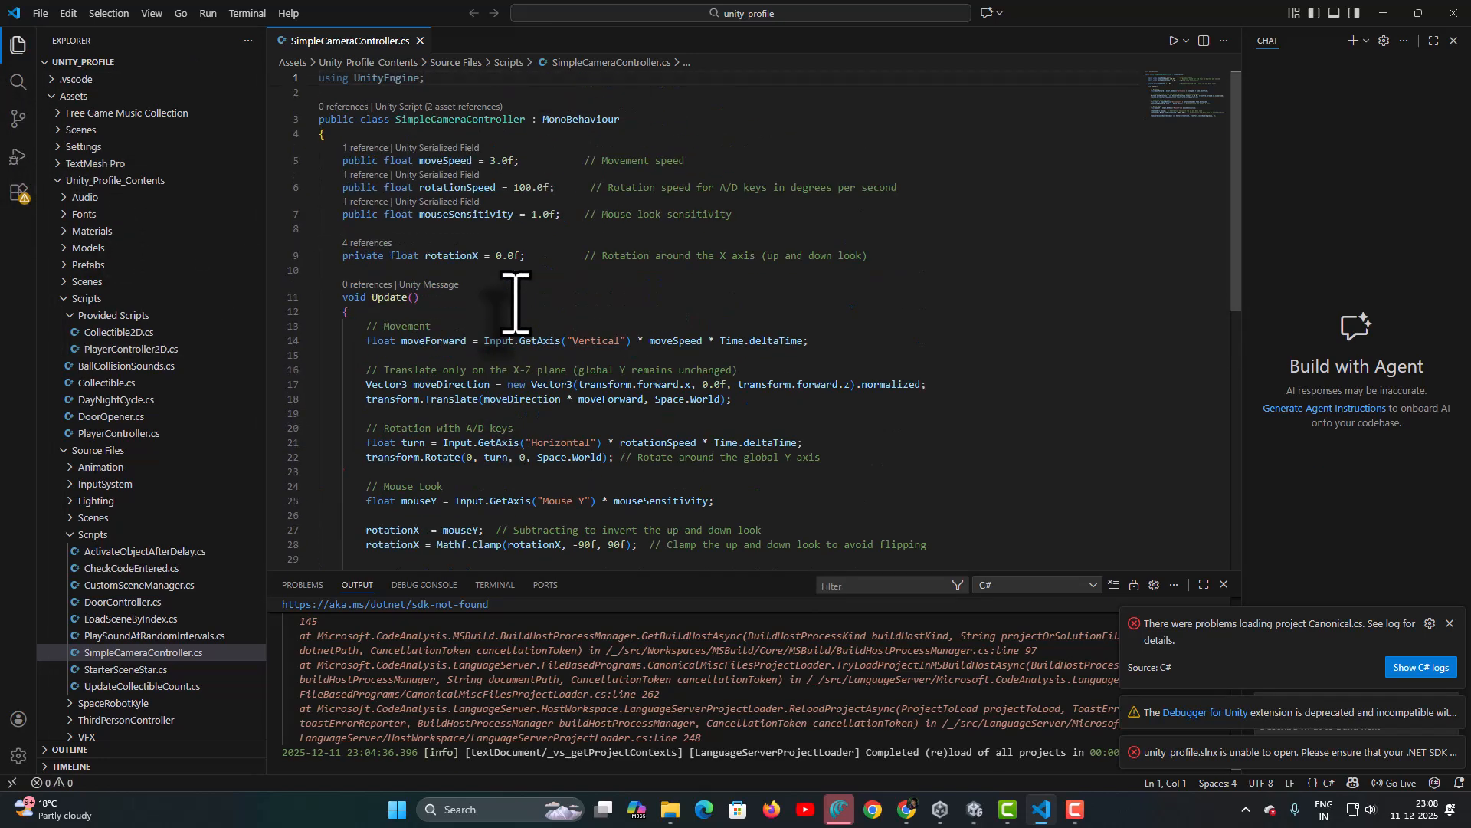
pyautogui.scroll(-2, 515, 303)
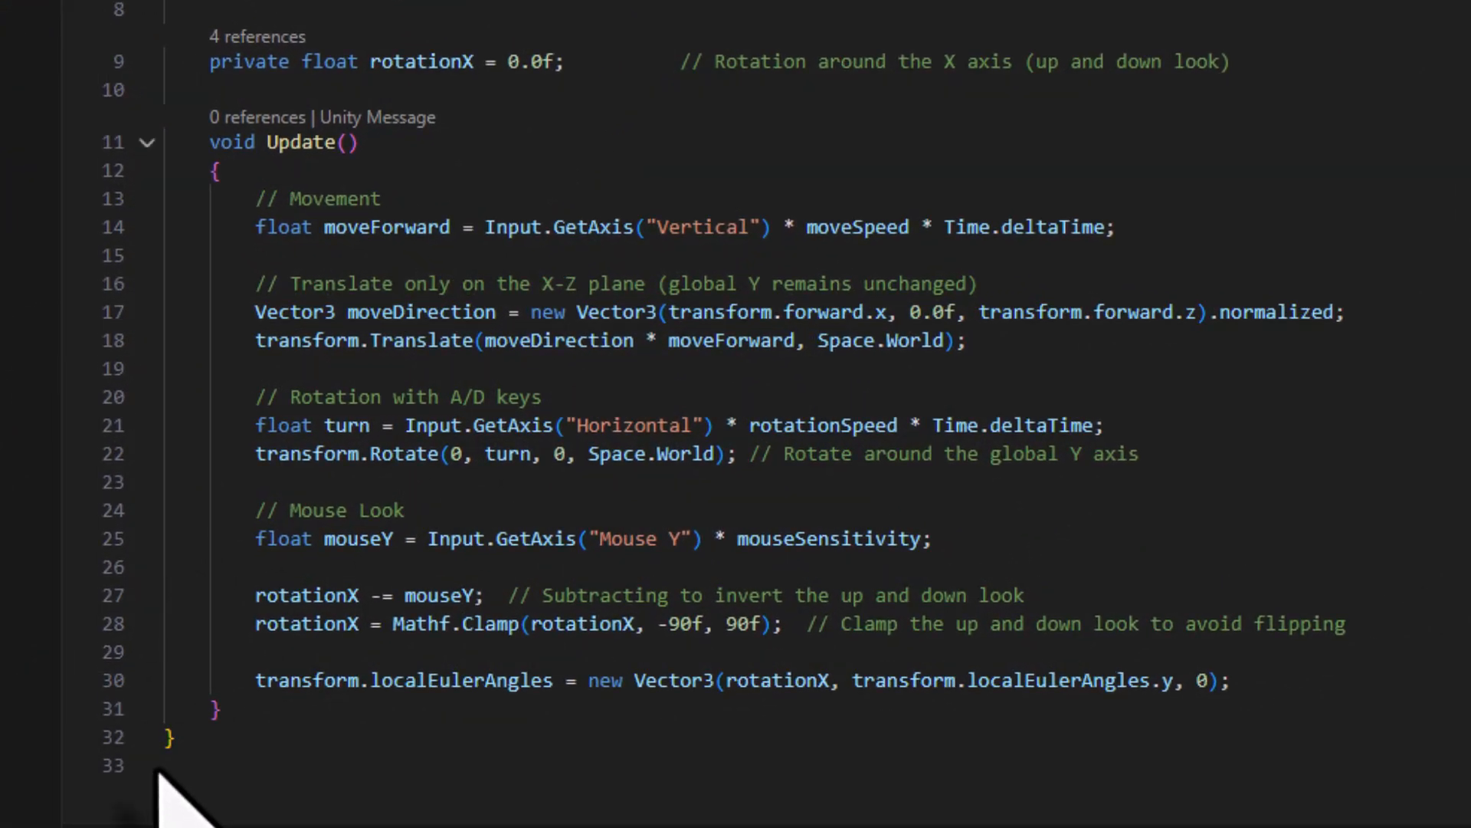
pyautogui.scroll(2, 233, 717)
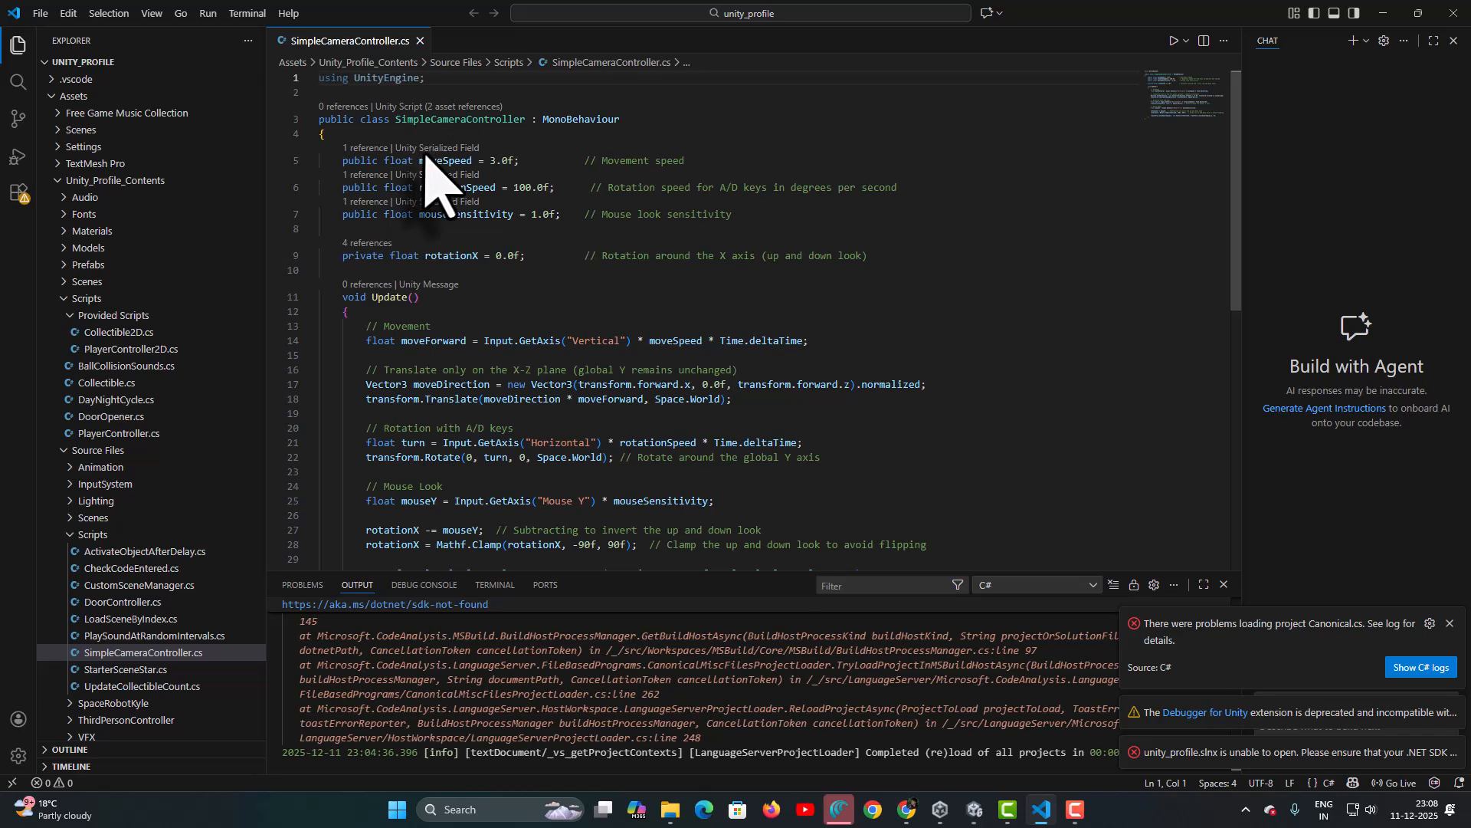
# - Download 14h_simple_camera_controller.pdf from the Patreon post in Chrome
pyautogui.moveTo(907, 810)
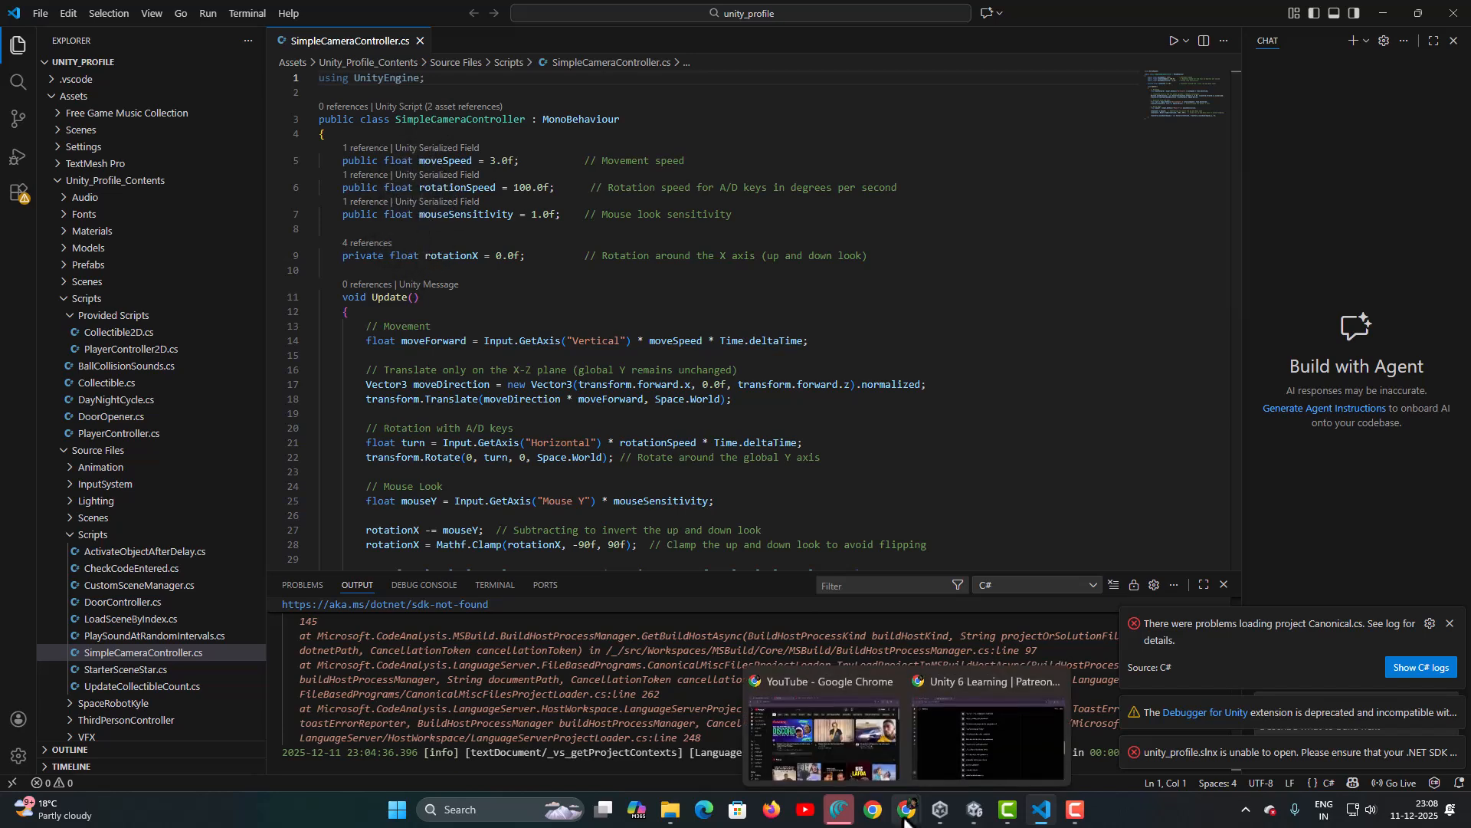
pyautogui.click(973, 766)
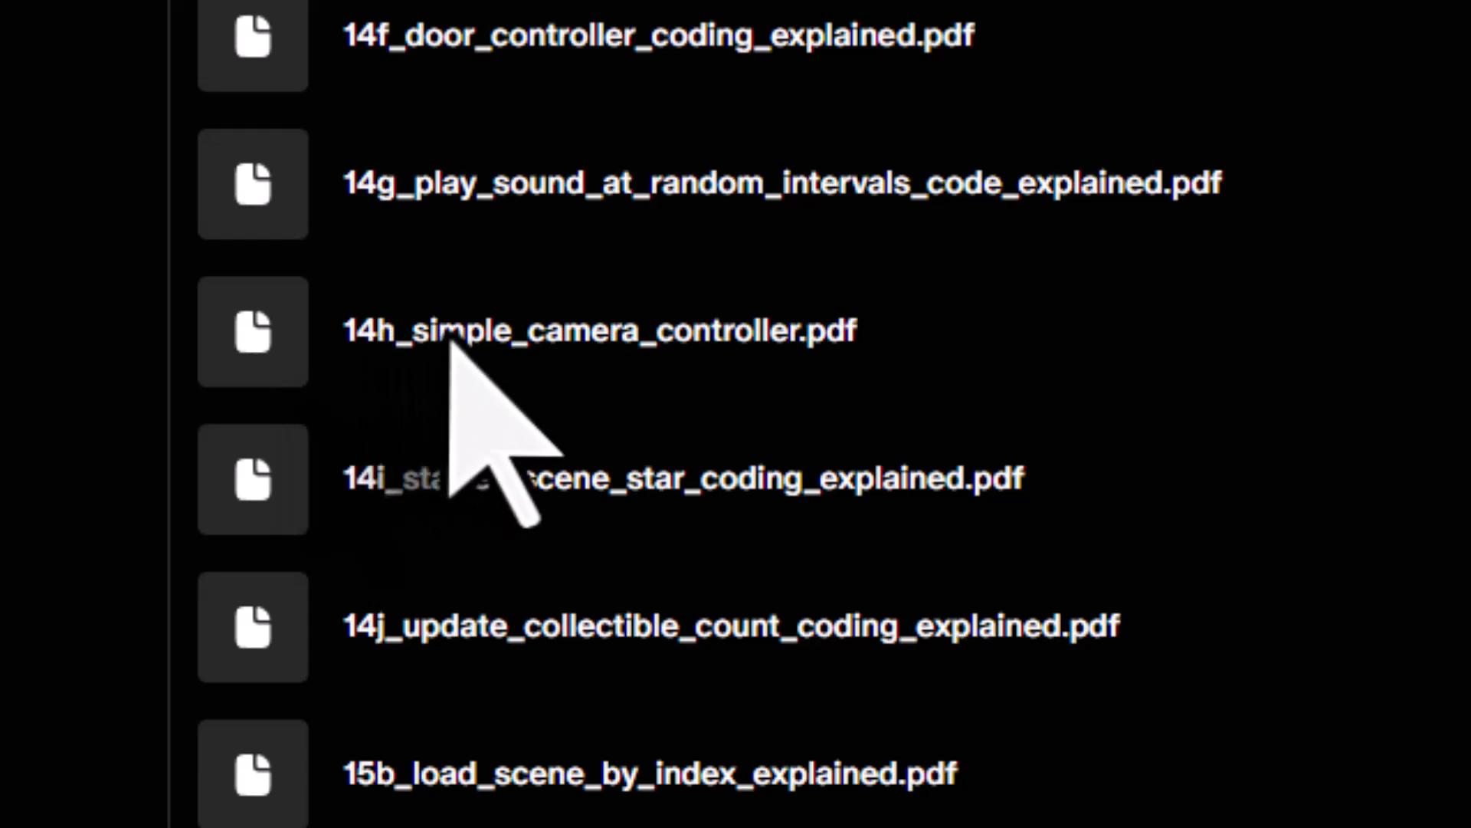
pyautogui.click(707, 337)
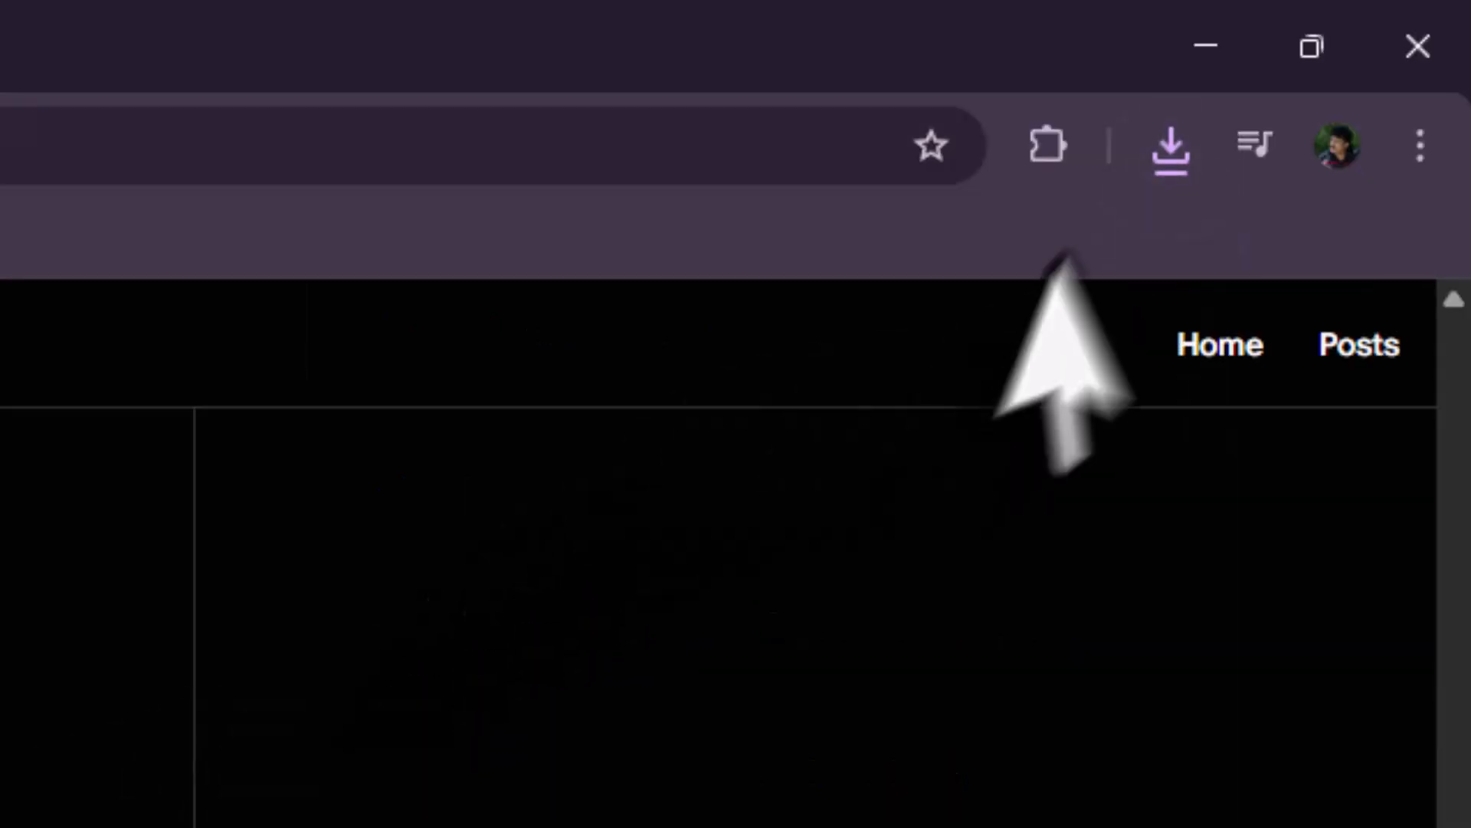
# - Open the downloaded camera controller PDF from its folder, read through it, and return to Unity
pyautogui.click(1169, 144)
pyautogui.click(1002, 464)
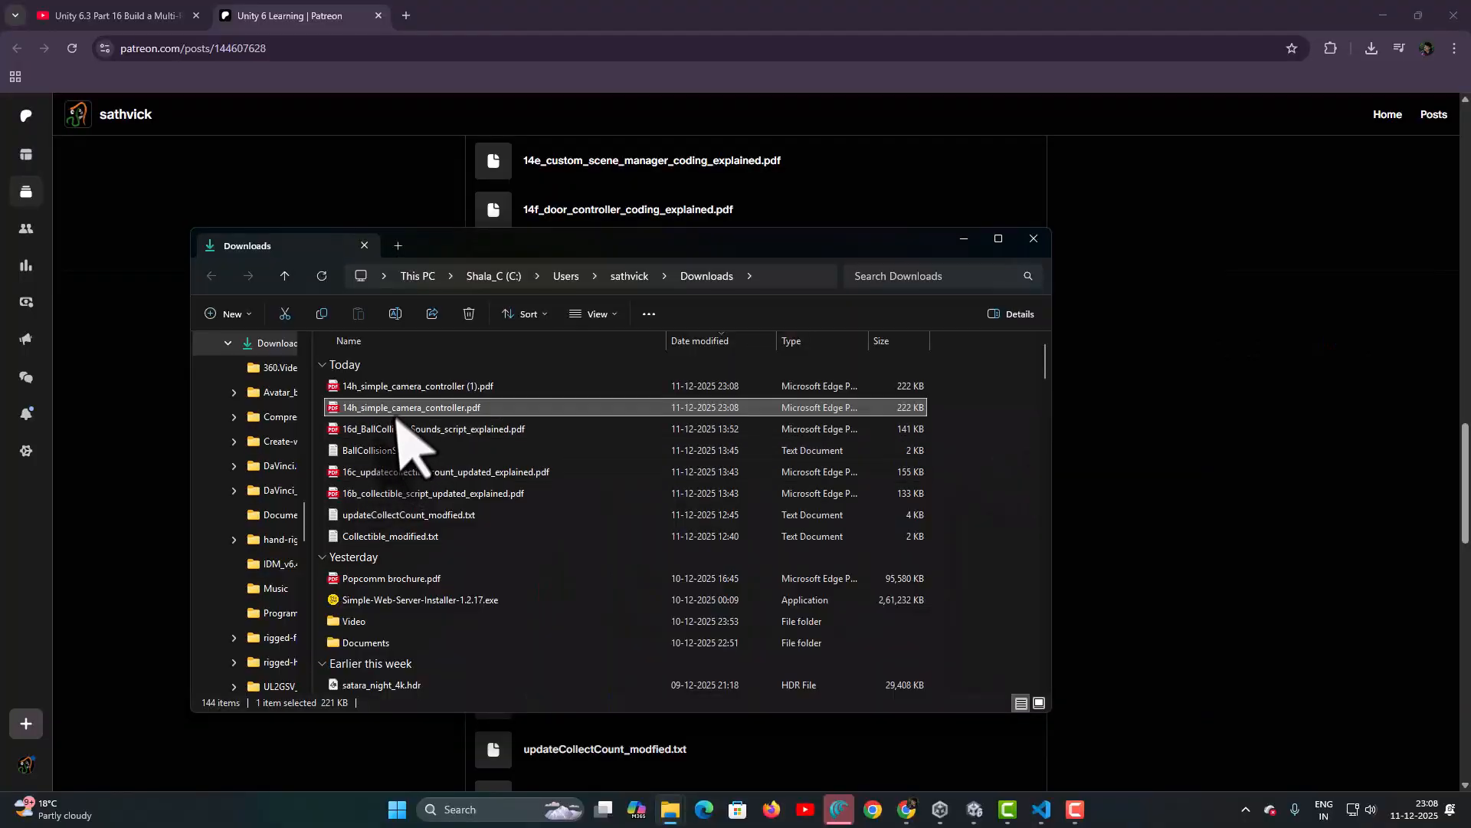
pyautogui.doubleClick(400, 408)
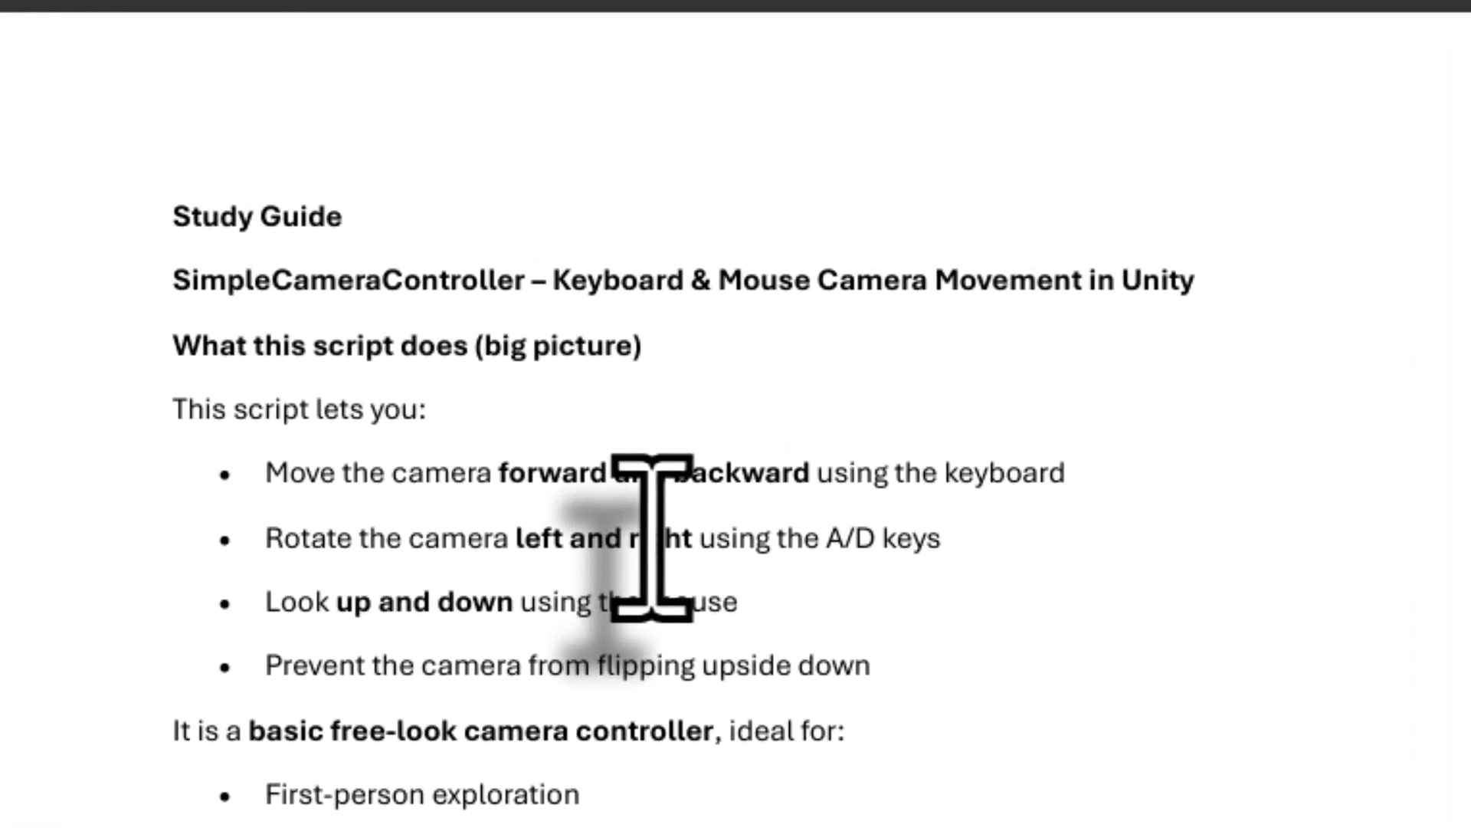
pyautogui.scroll(-15, 650, 540)
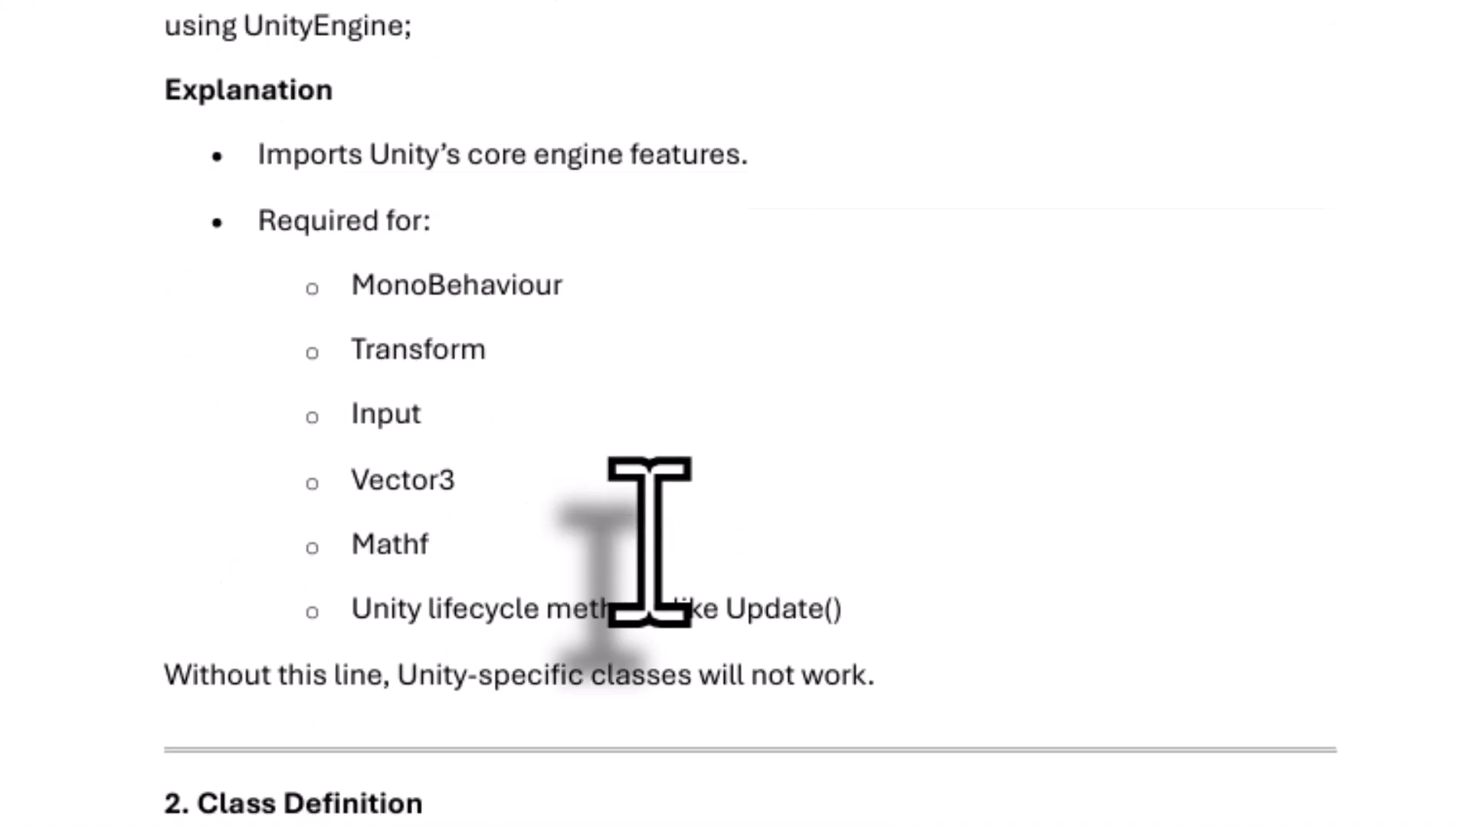
pyautogui.scroll(-15, 649, 540)
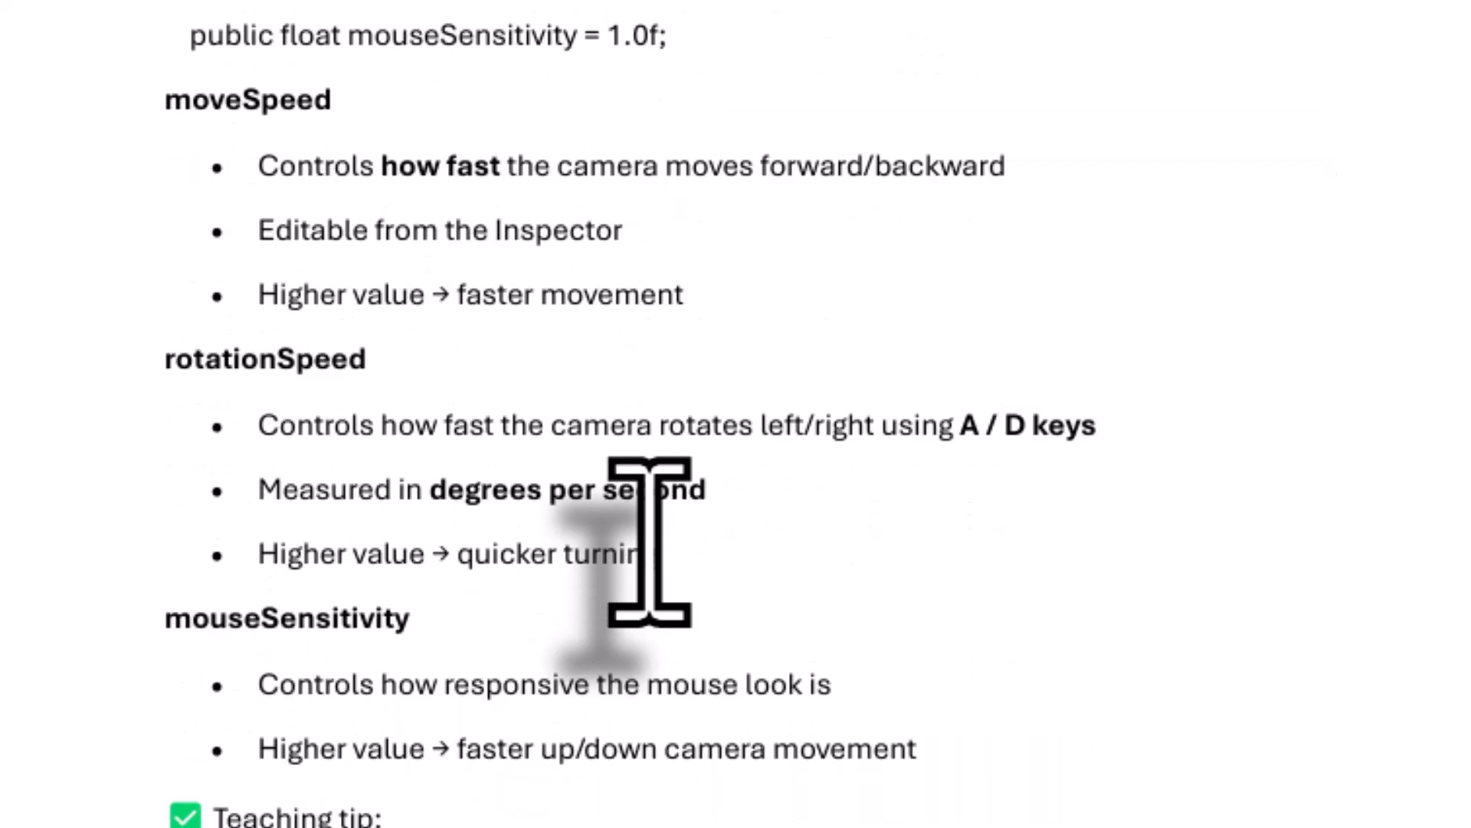
pyautogui.click(982, 819)
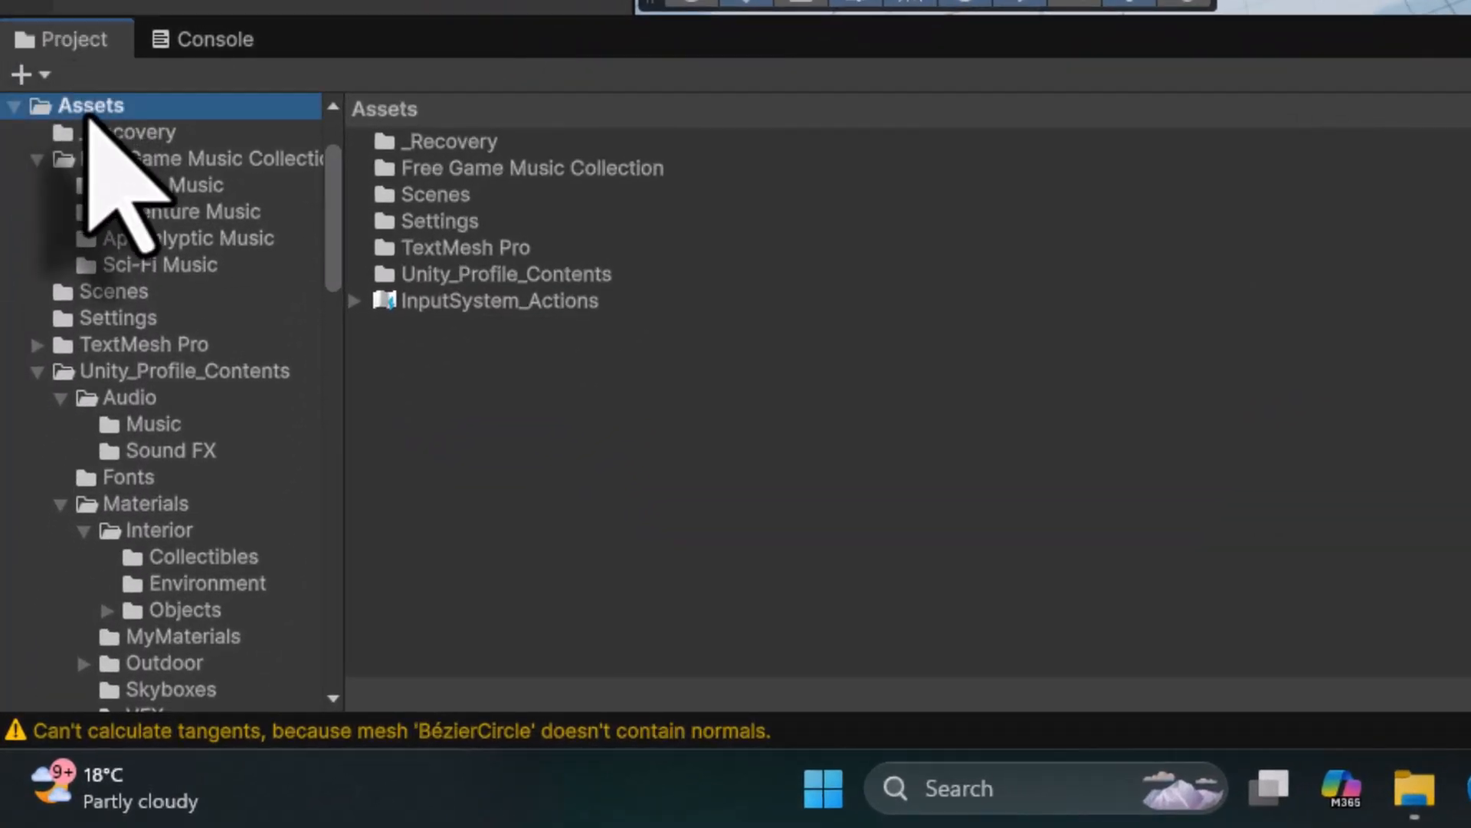
# - Open the project's Assets folder in File Explorer beside the H: unity_profile window
pyautogui.rightClick(87, 111)
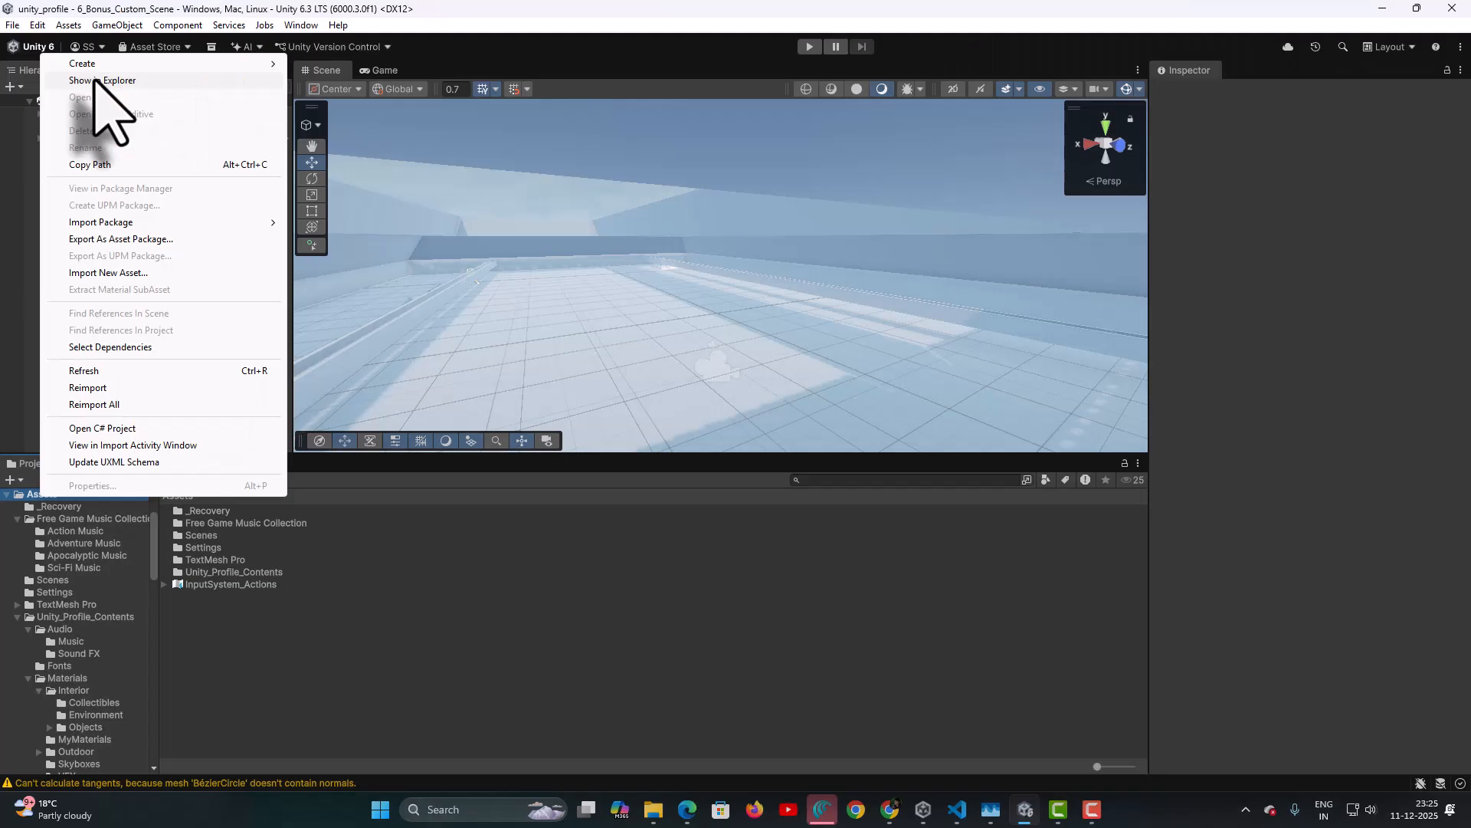
pyautogui.click(207, 90)
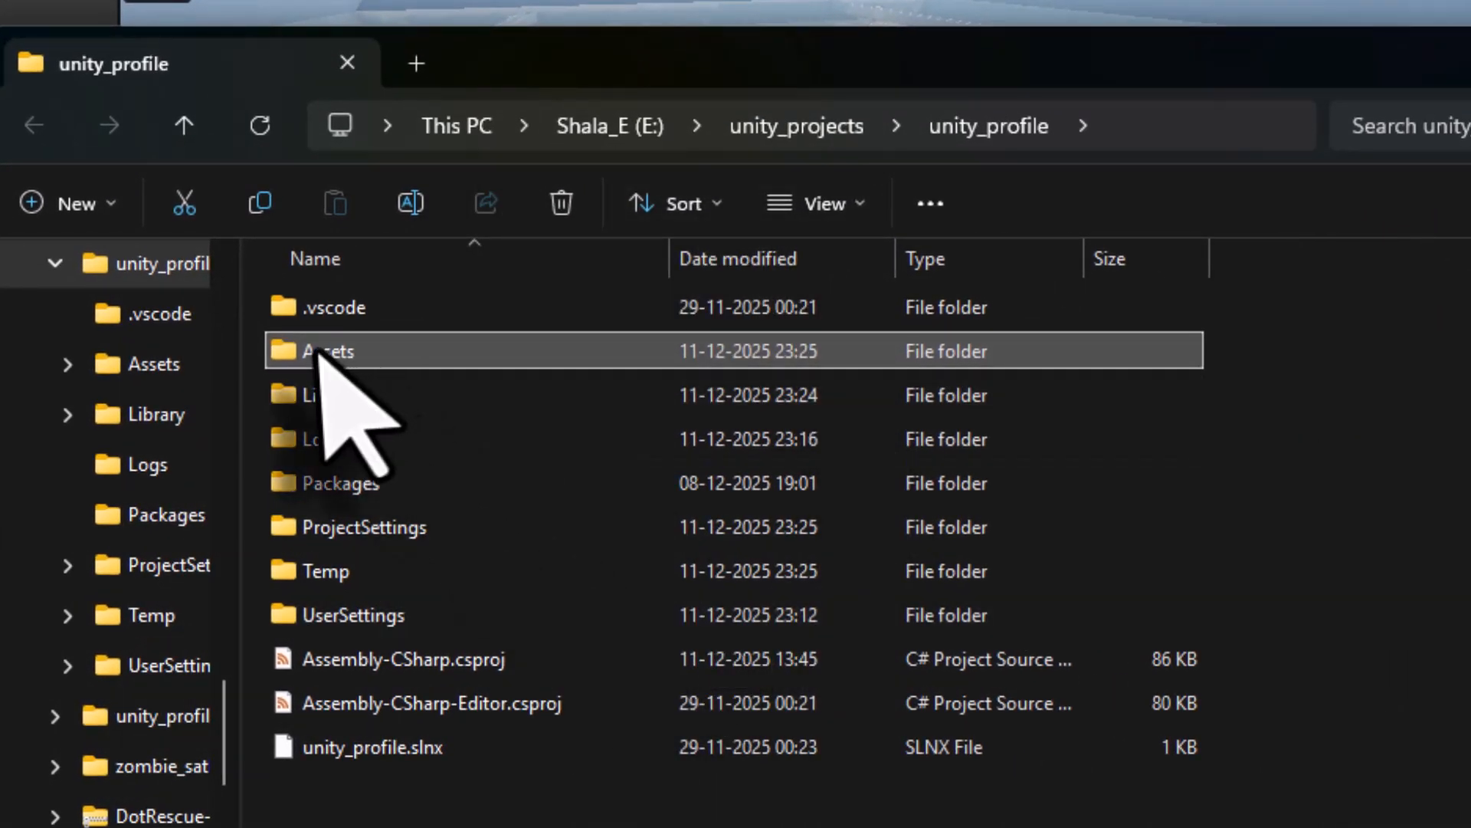
pyautogui.doubleClick(309, 351)
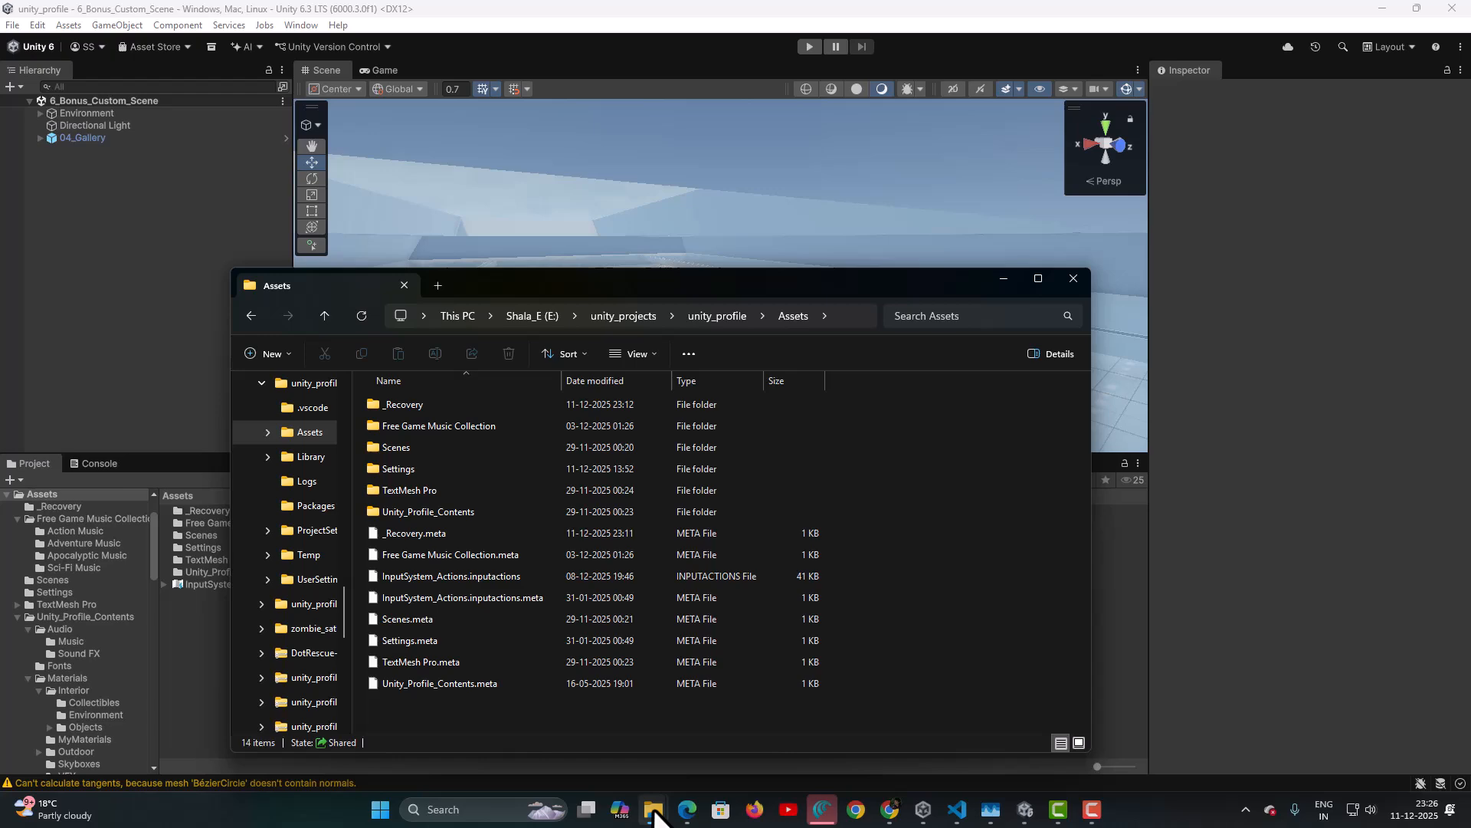
pyautogui.moveTo(654, 812)
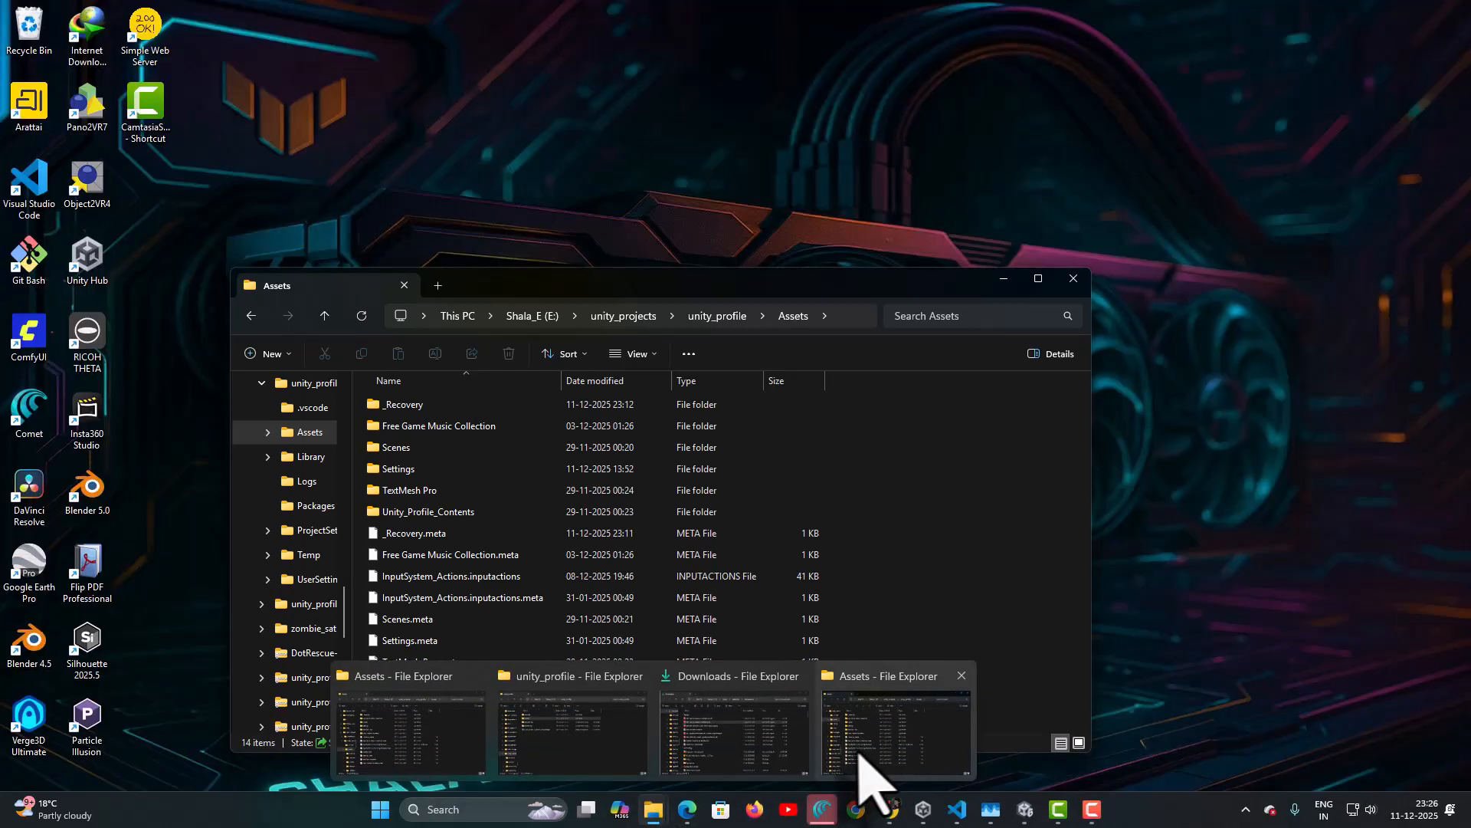
pyautogui.click(627, 766)
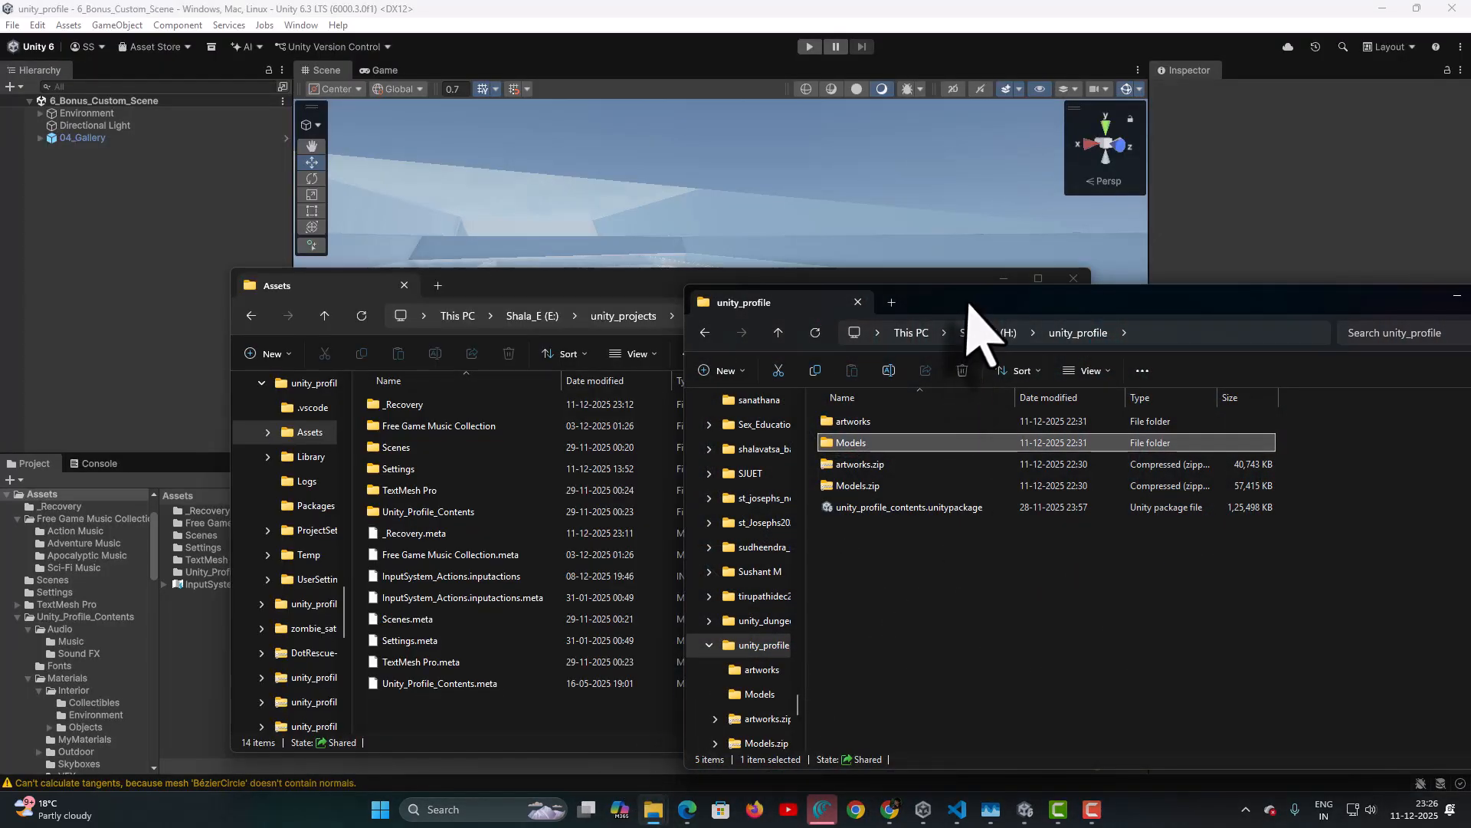
pyautogui.moveTo(967, 304); pyautogui.dragTo(940, 352)
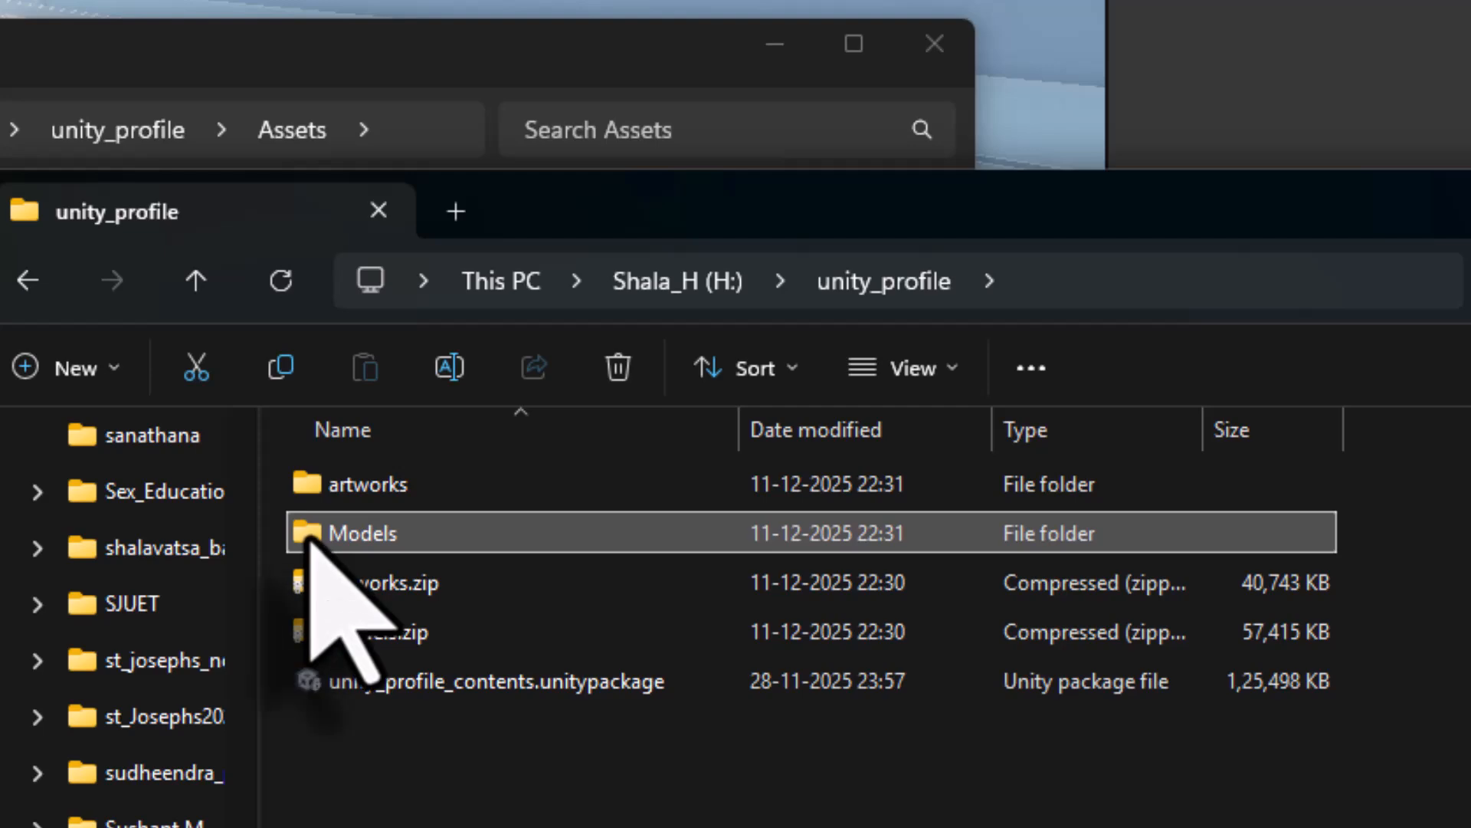
# - Copy the Models folder from unity_profile, paste it into the project's Assets, and open it
pyautogui.rightClick(310, 538)
pyautogui.click(485, 571)
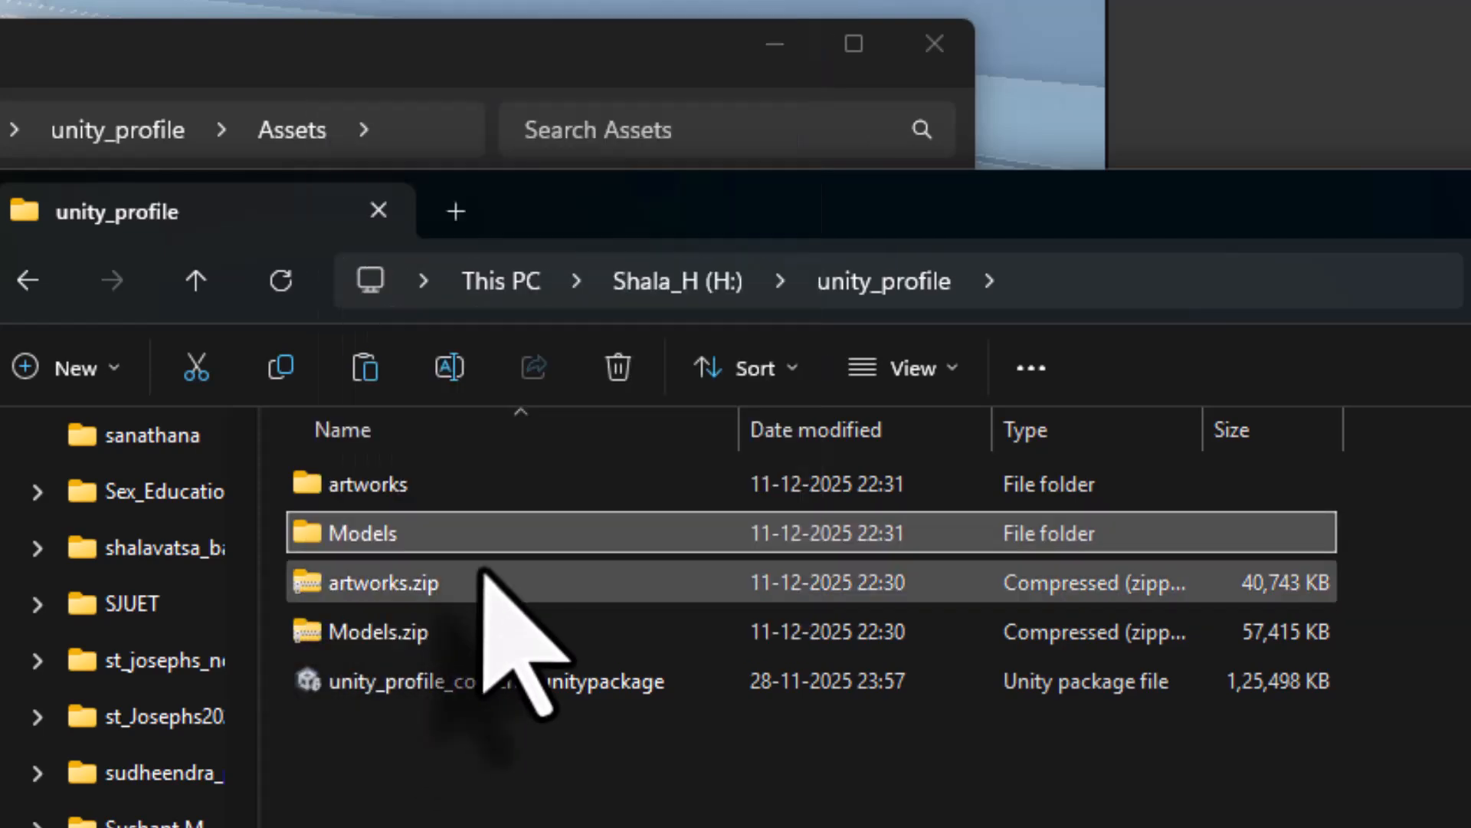
pyautogui.click(211, 816)
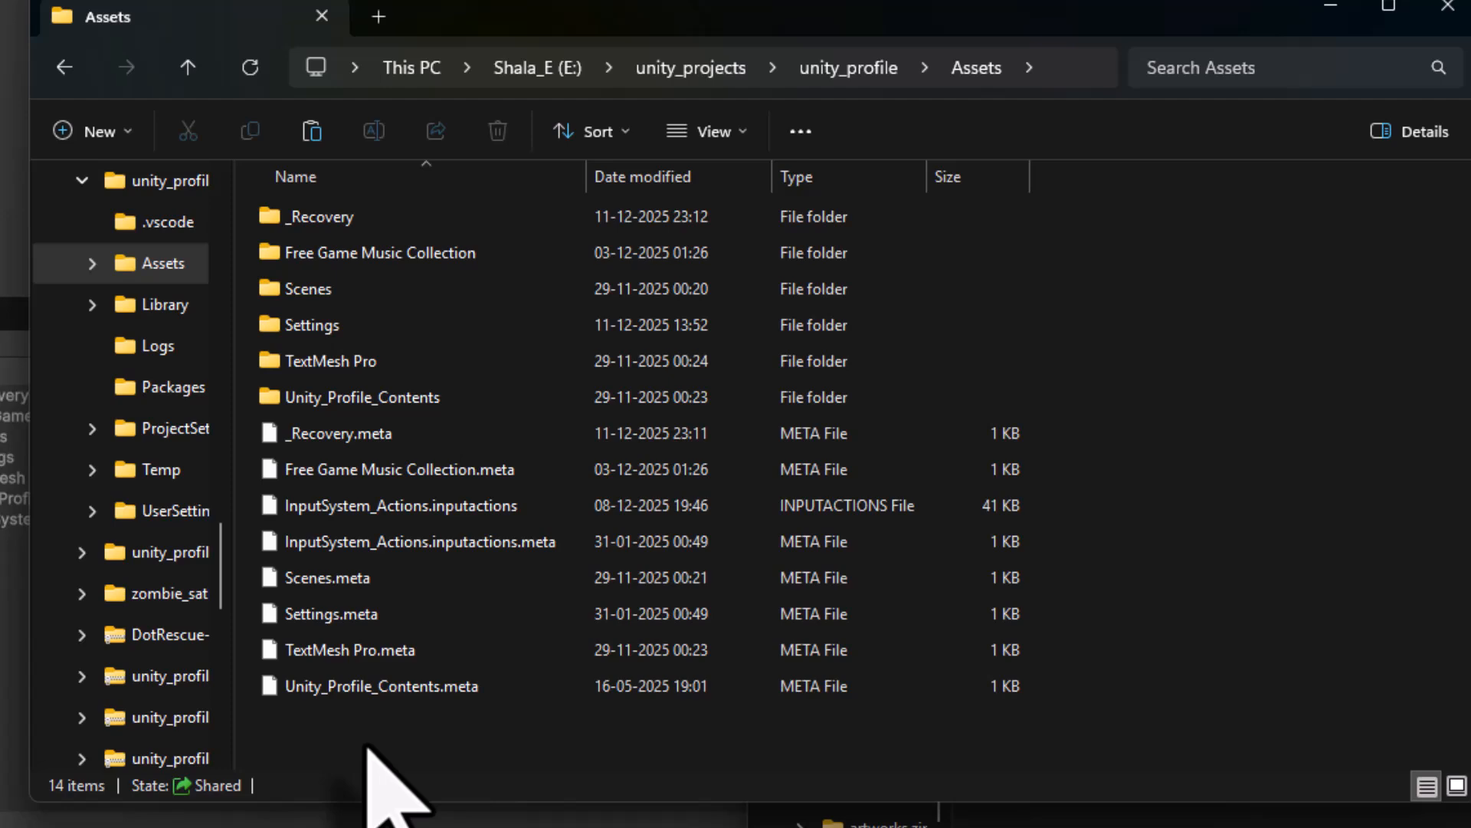
pyautogui.click(645, 14)
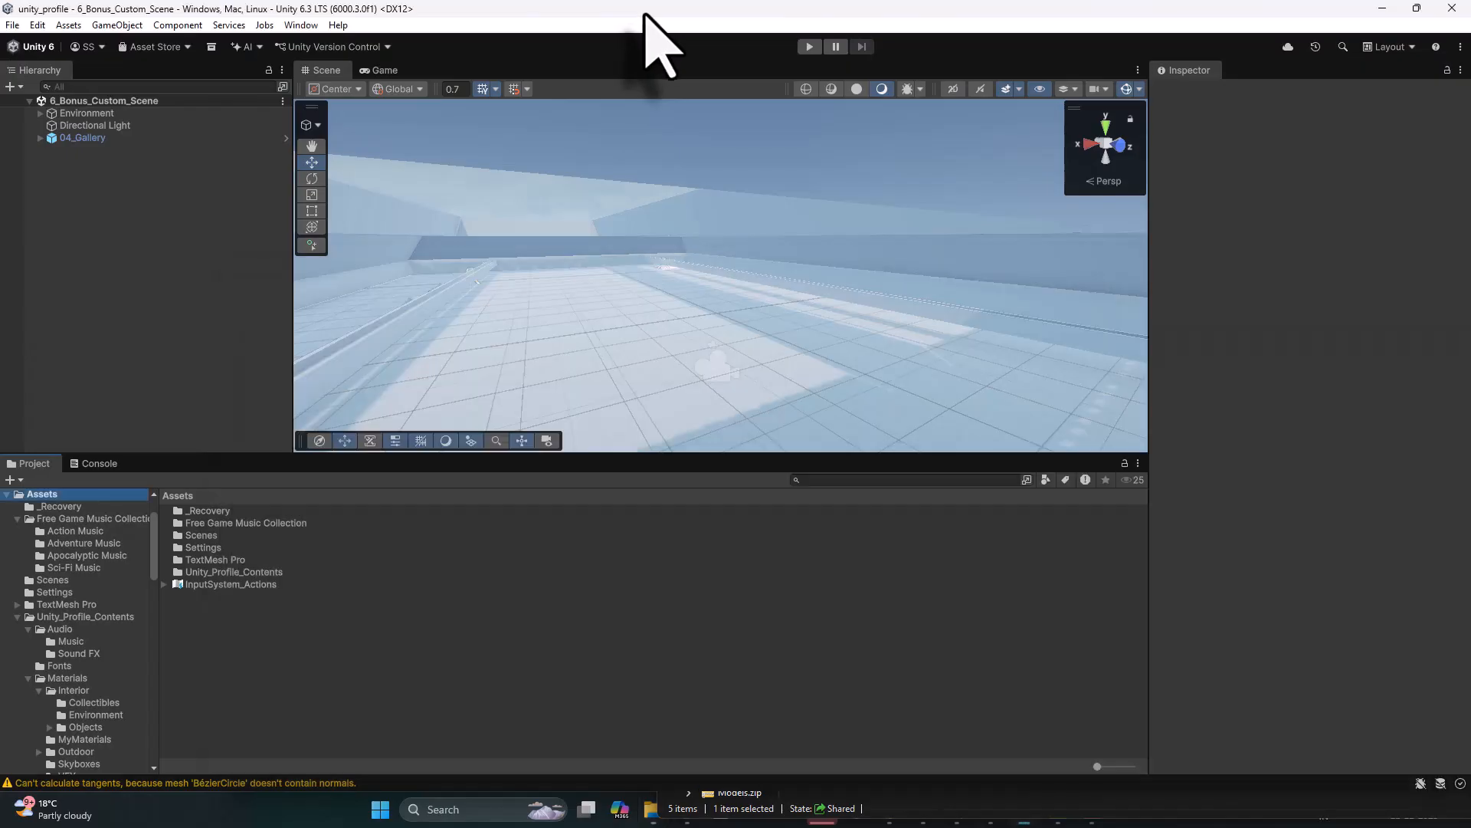
pyautogui.click(1452, 8)
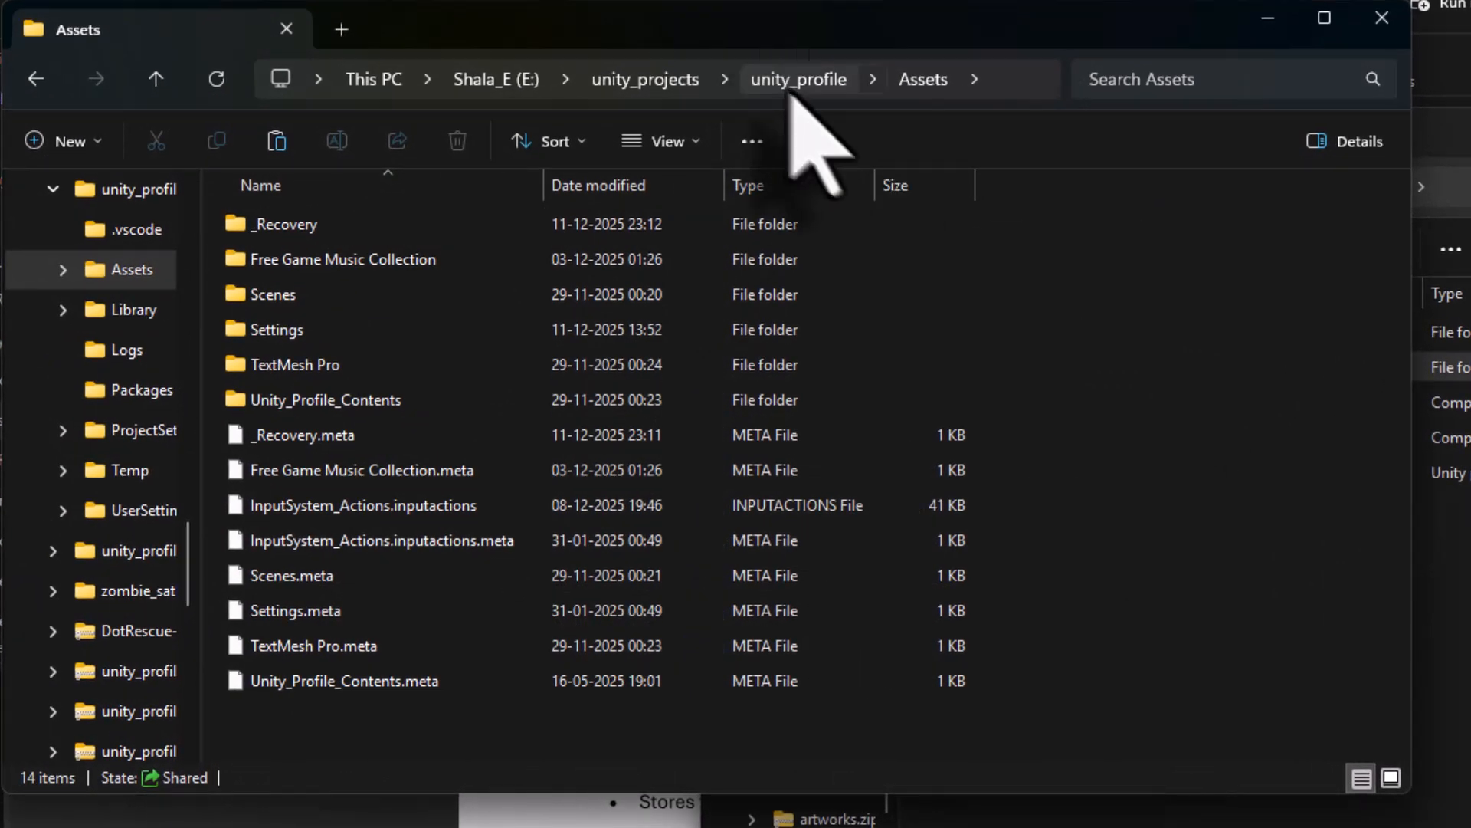
pyautogui.rightClick(302, 720)
pyautogui.click(325, 754)
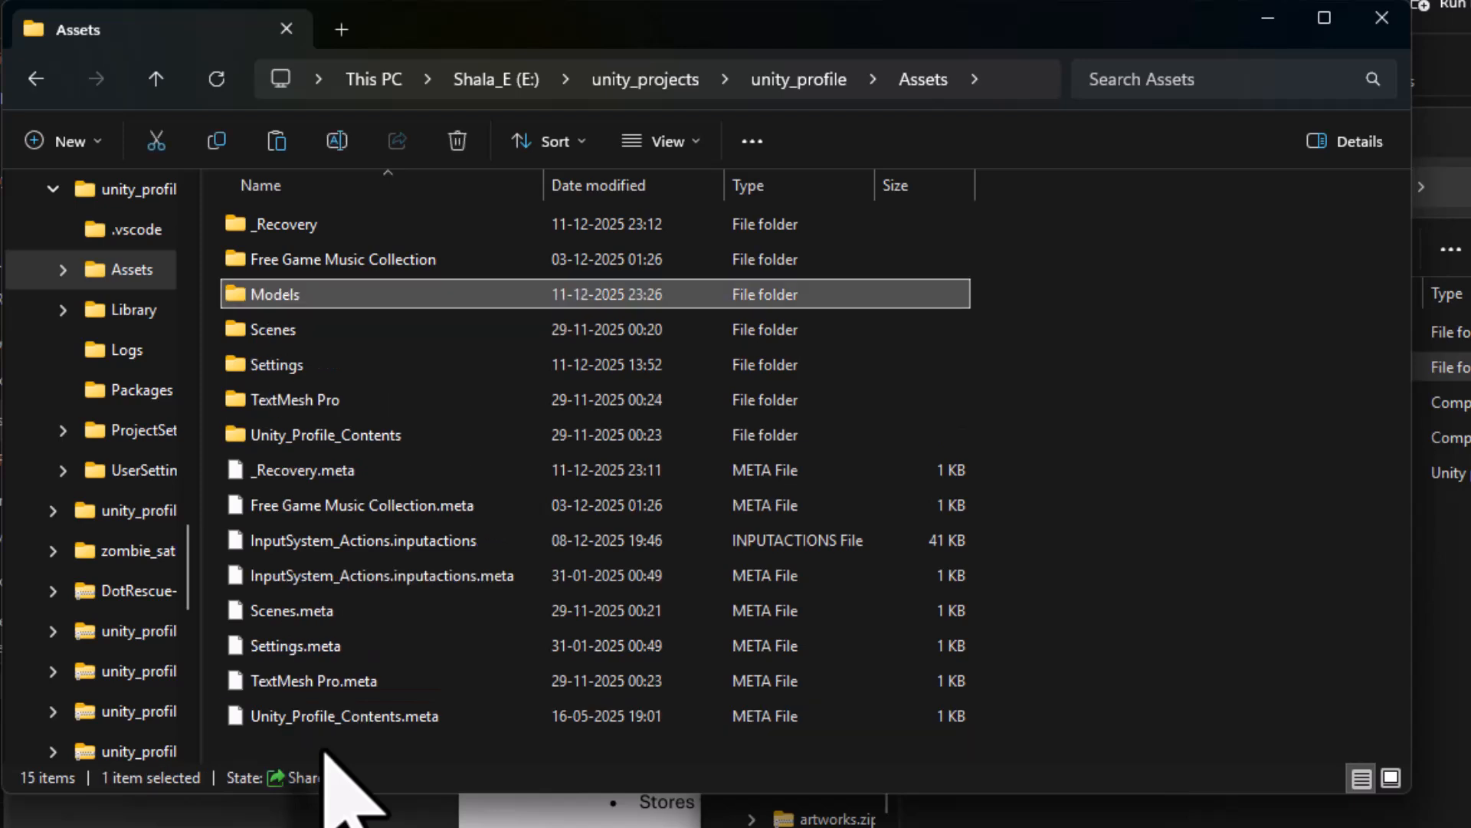
pyautogui.doubleClick(279, 295)
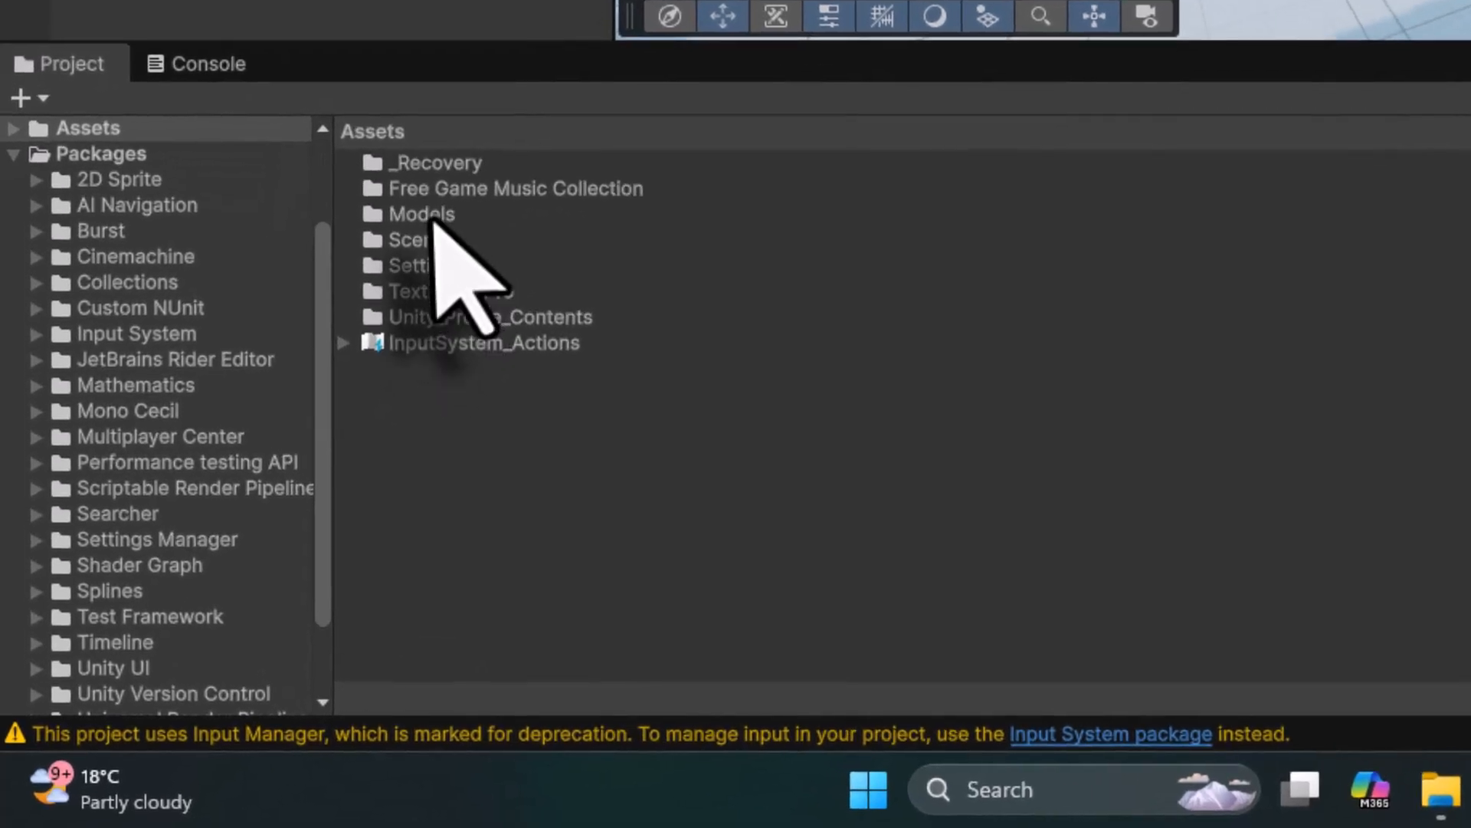
# - Open the Models folder and expand 04_Gallery > Gallery_Building in the hierarchy
pyautogui.click(184, 537)
pyautogui.doubleClick(373, 218)
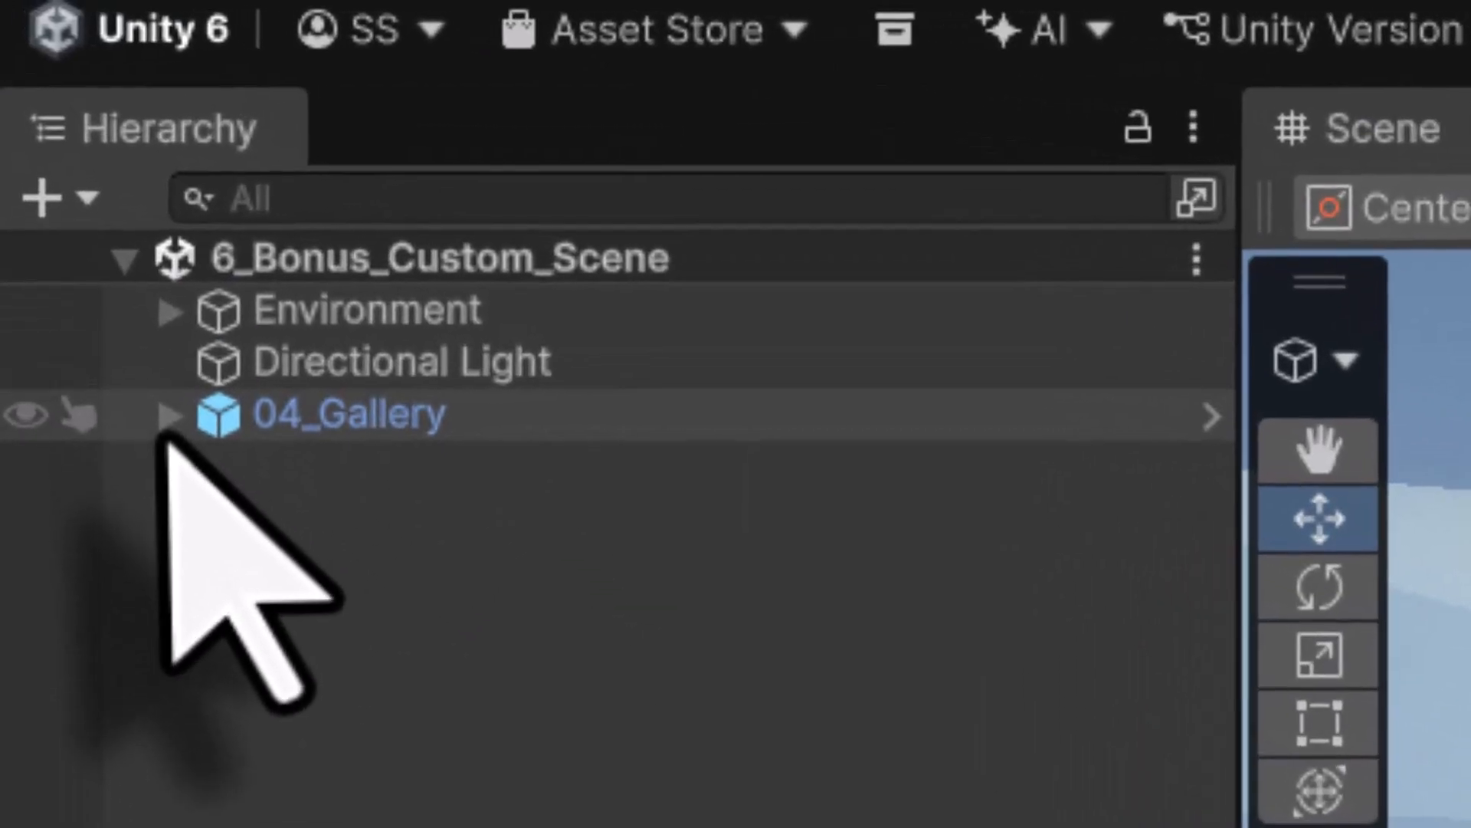
pyautogui.click(84, 206)
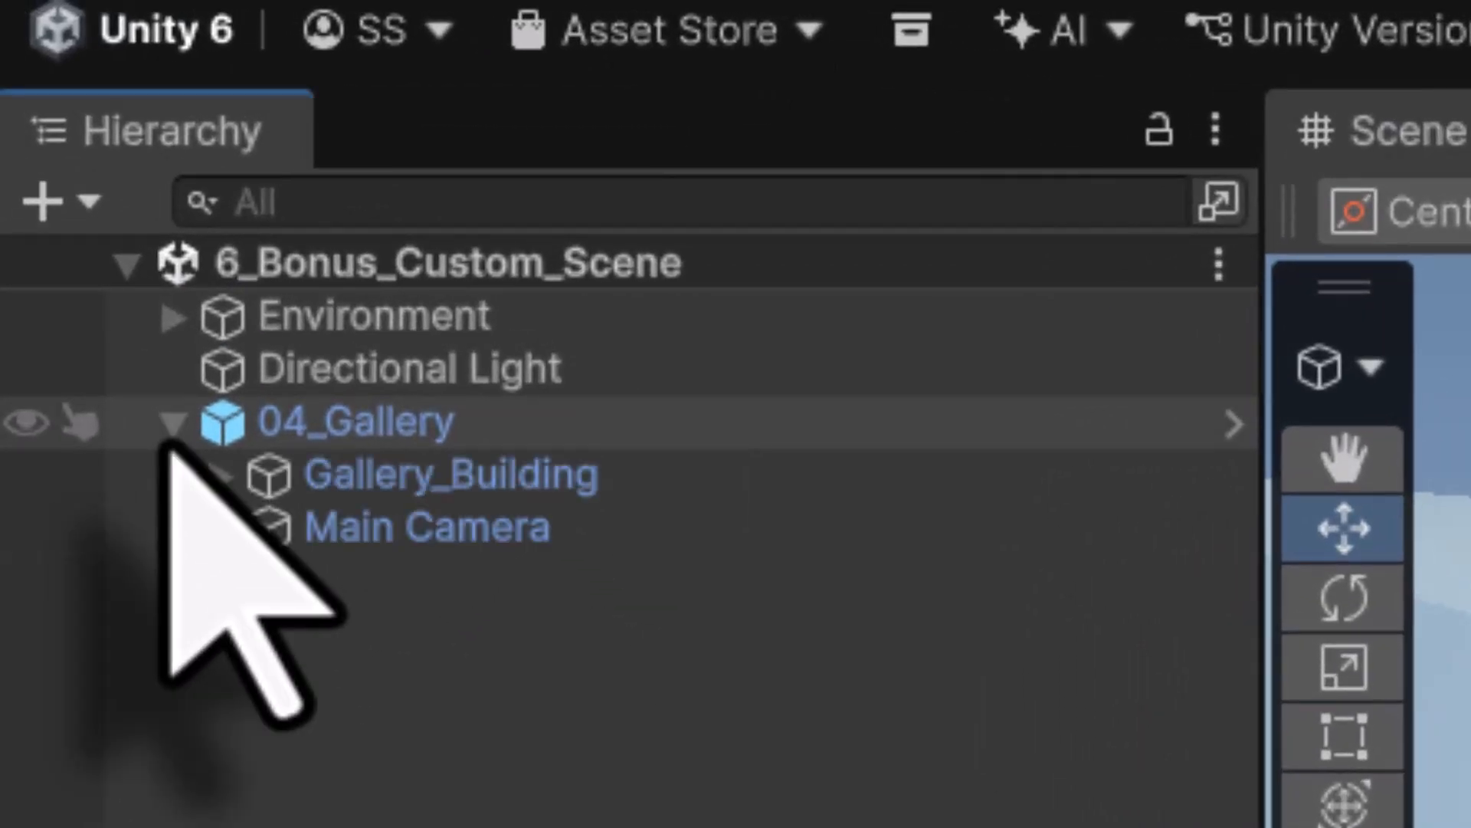
pyautogui.click(366, 488)
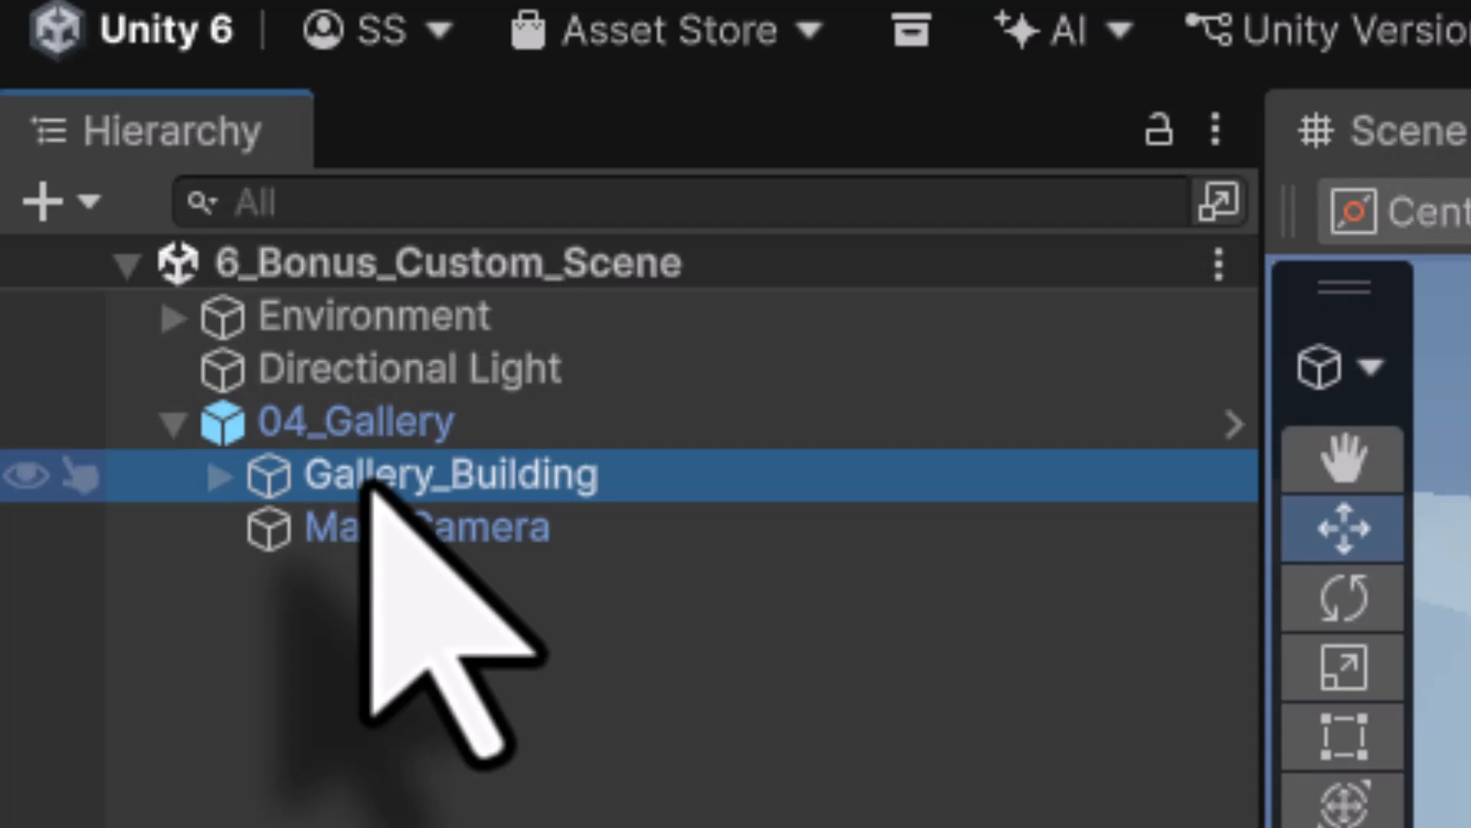
pyautogui.click(220, 477)
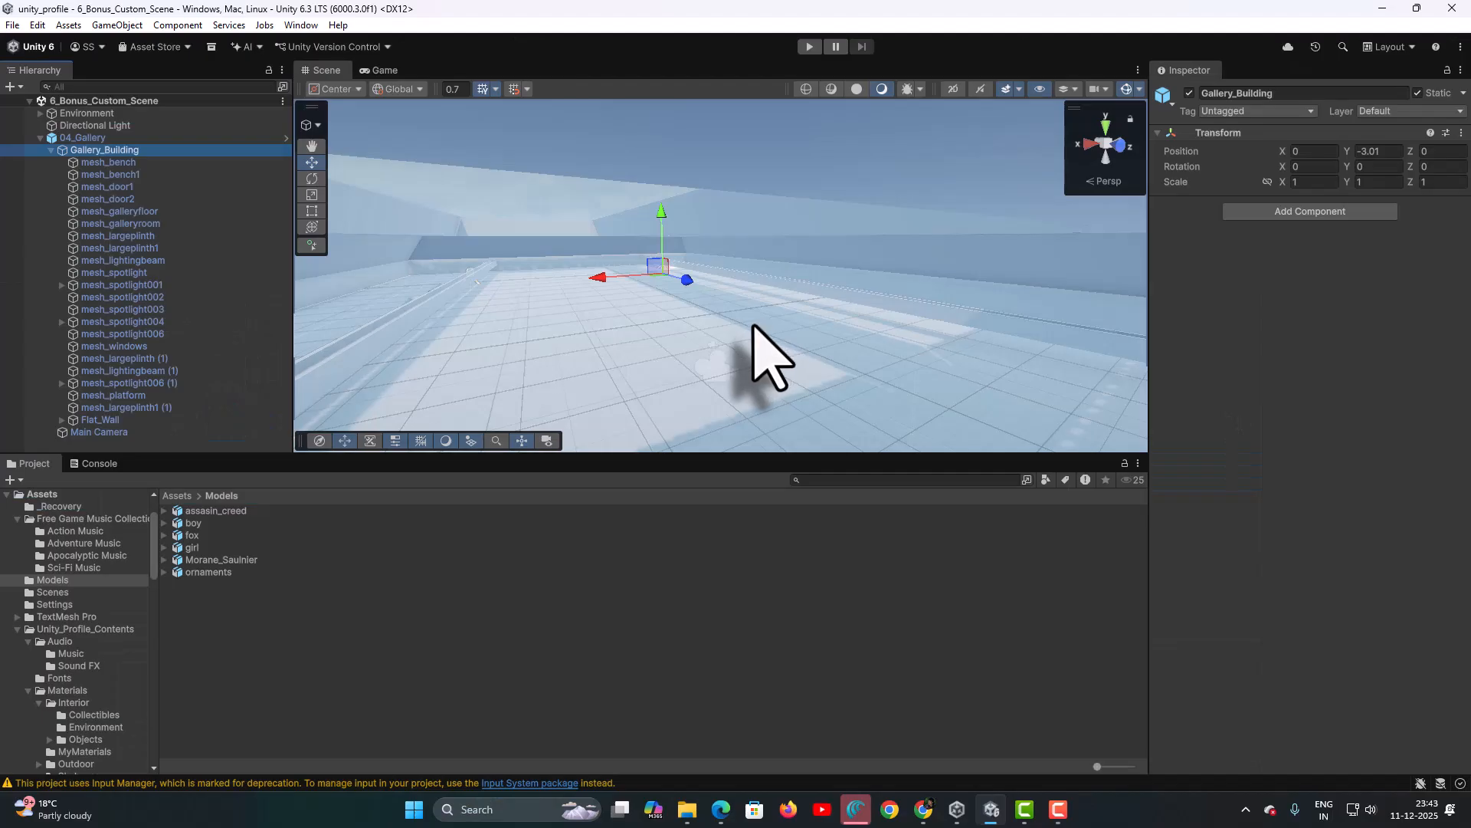
# - Select the round platform in the gallery room and frame it from above
pyautogui.moveTo(755, 250); pyautogui.dragTo(803, 236, button='middle')
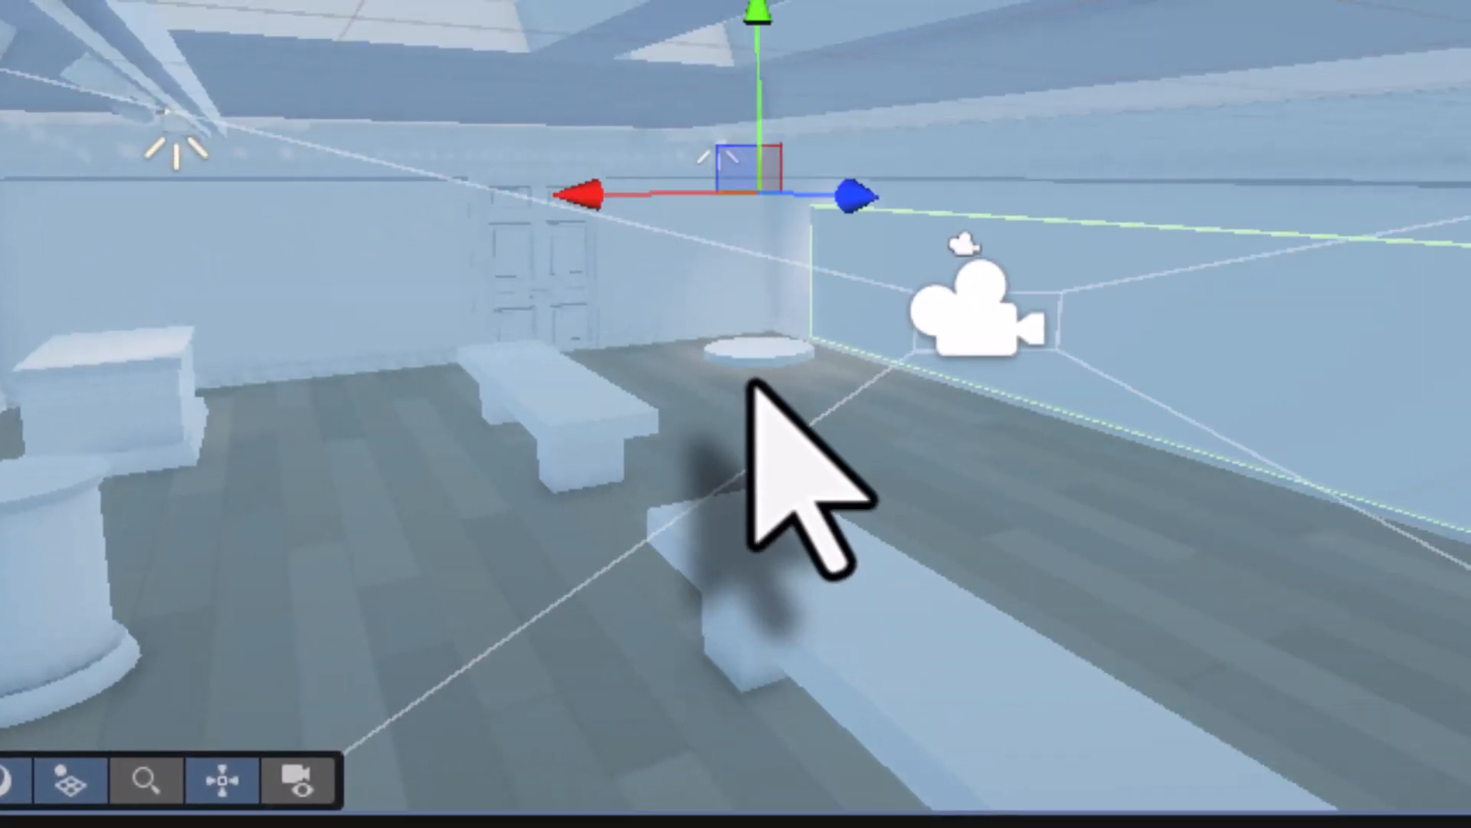
pyautogui.scroll(5, 752, 381)
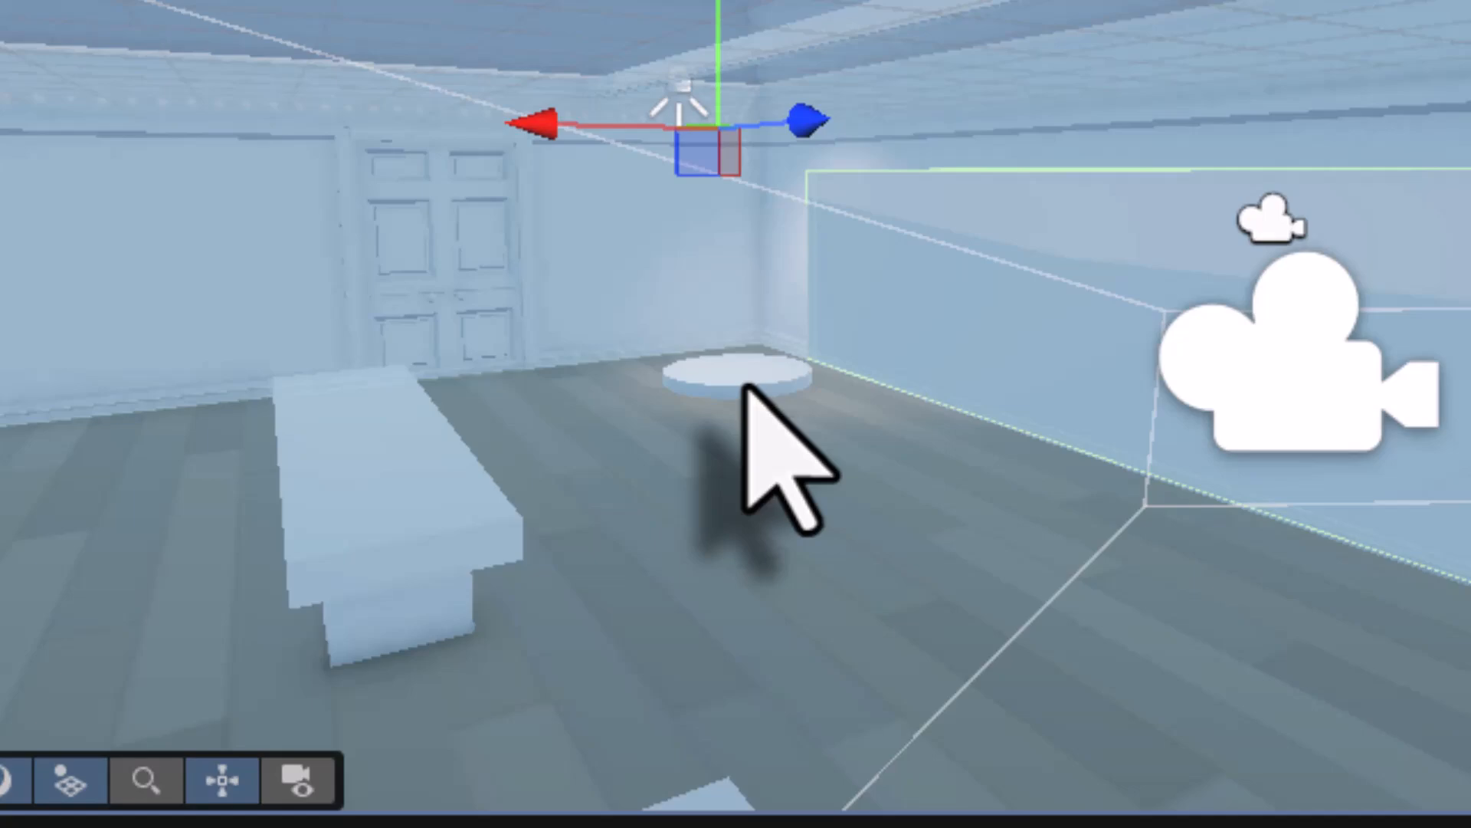
pyautogui.click(747, 387)
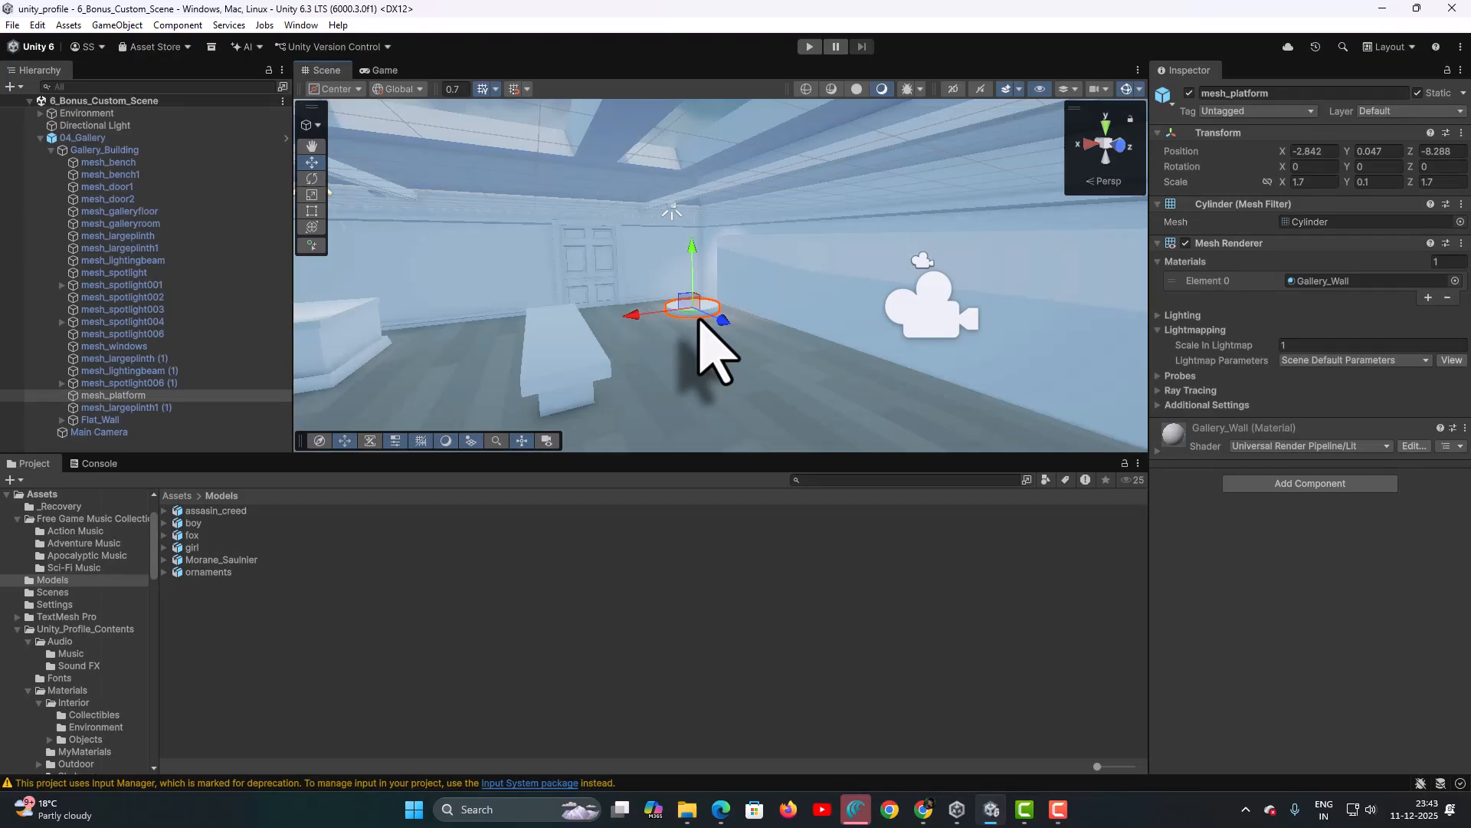
pyautogui.press('f')
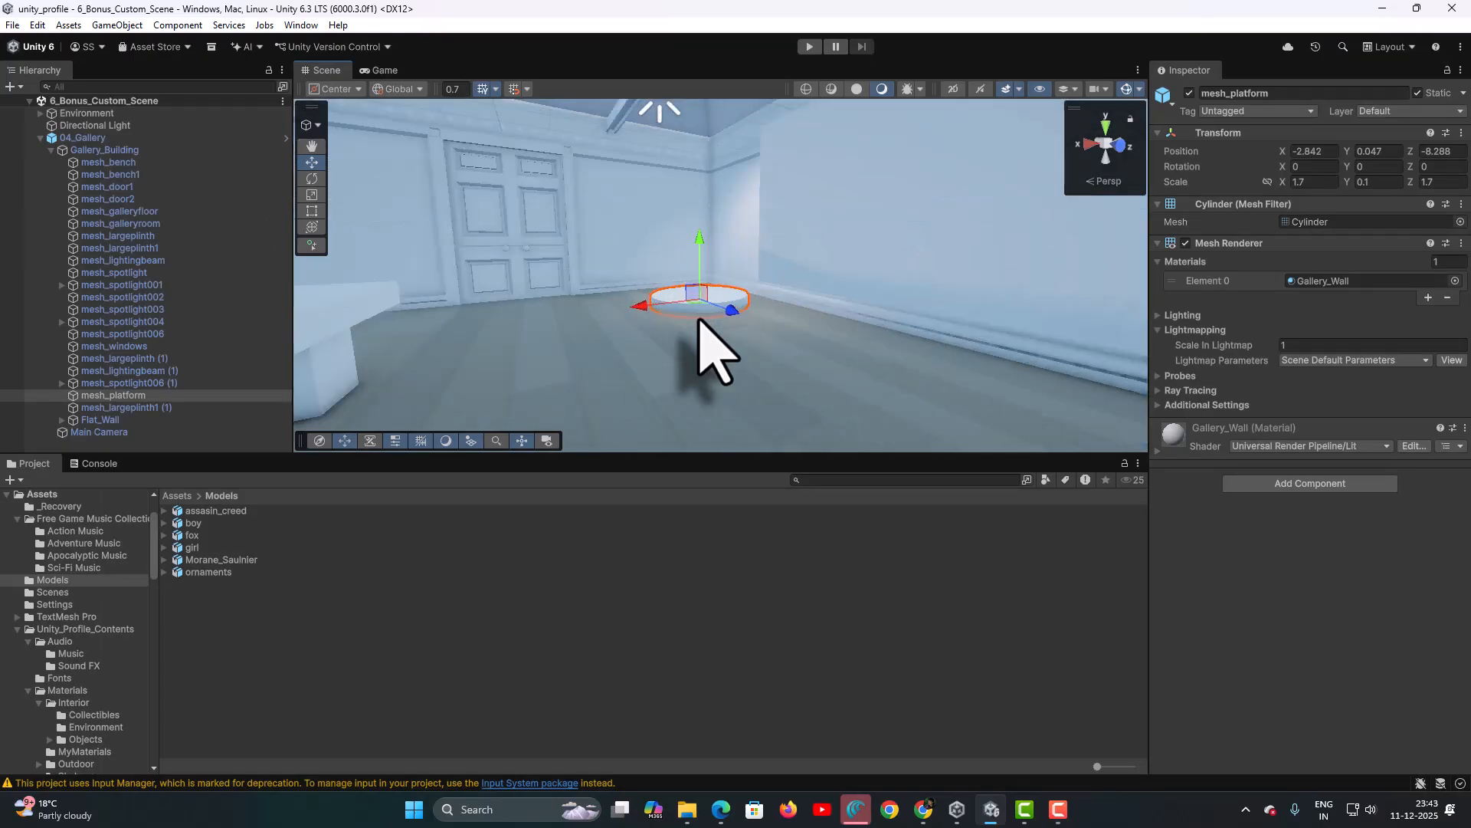
pyautogui.keyDown('alt'); pyautogui.moveTo(682, 257); pyautogui.dragTo(682, 361); pyautogui.keyUp('alt')
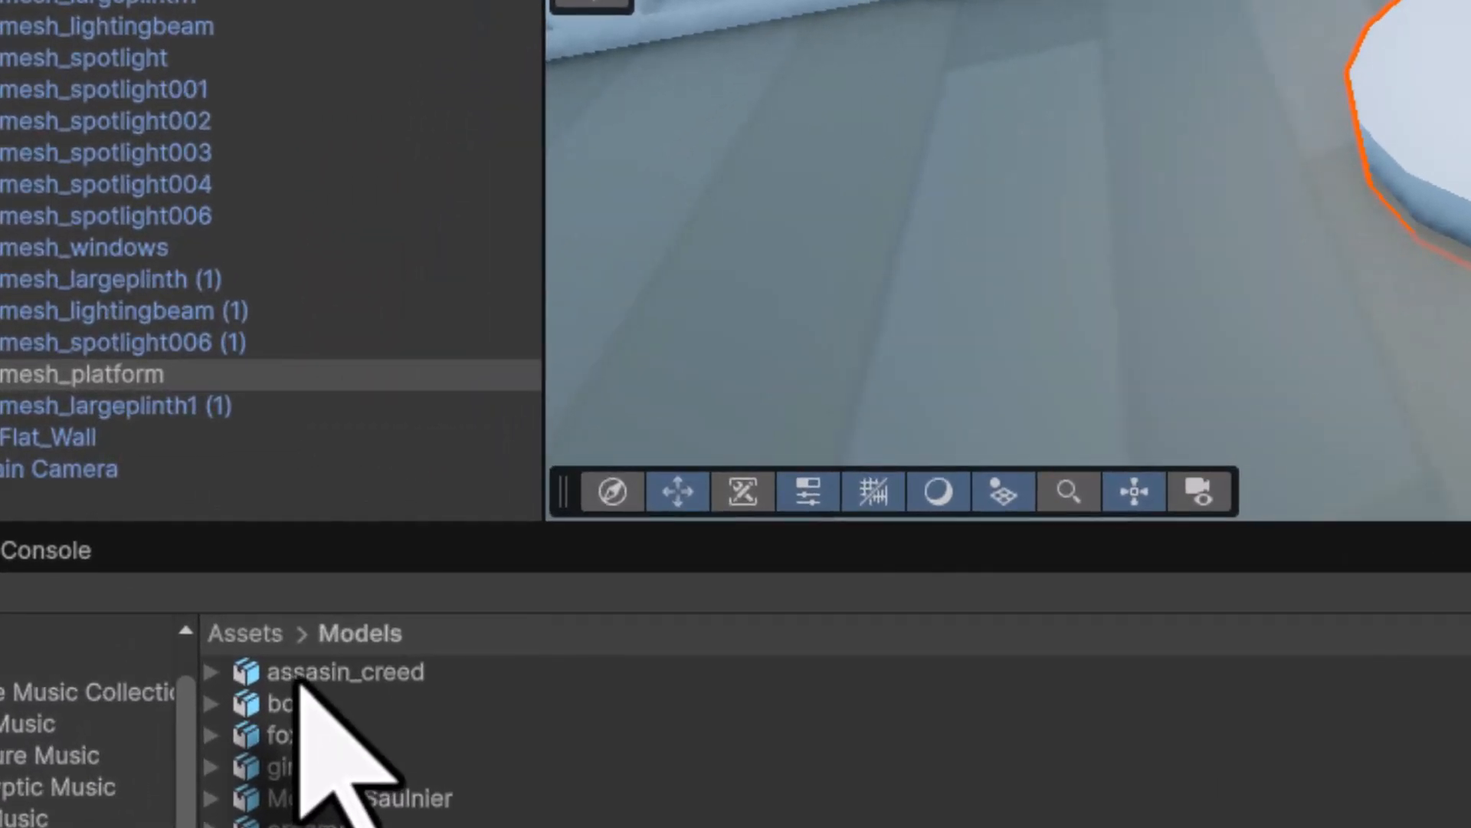
# - Drag the assasin_creed model from Models onto the round platform and frame it
pyautogui.click(300, 674)
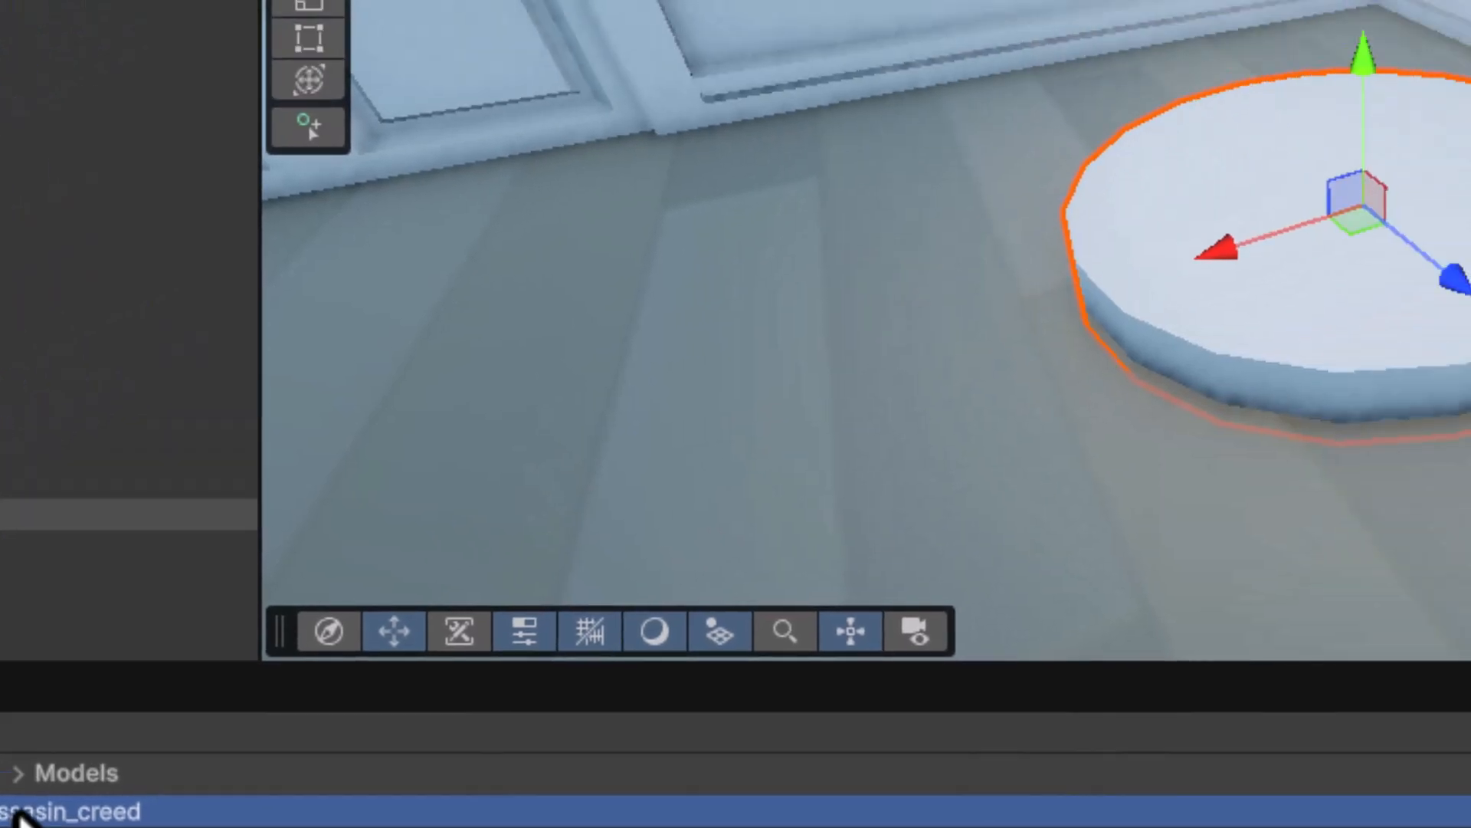
pyautogui.moveTo(299, 676); pyautogui.dragTo(766, 542)
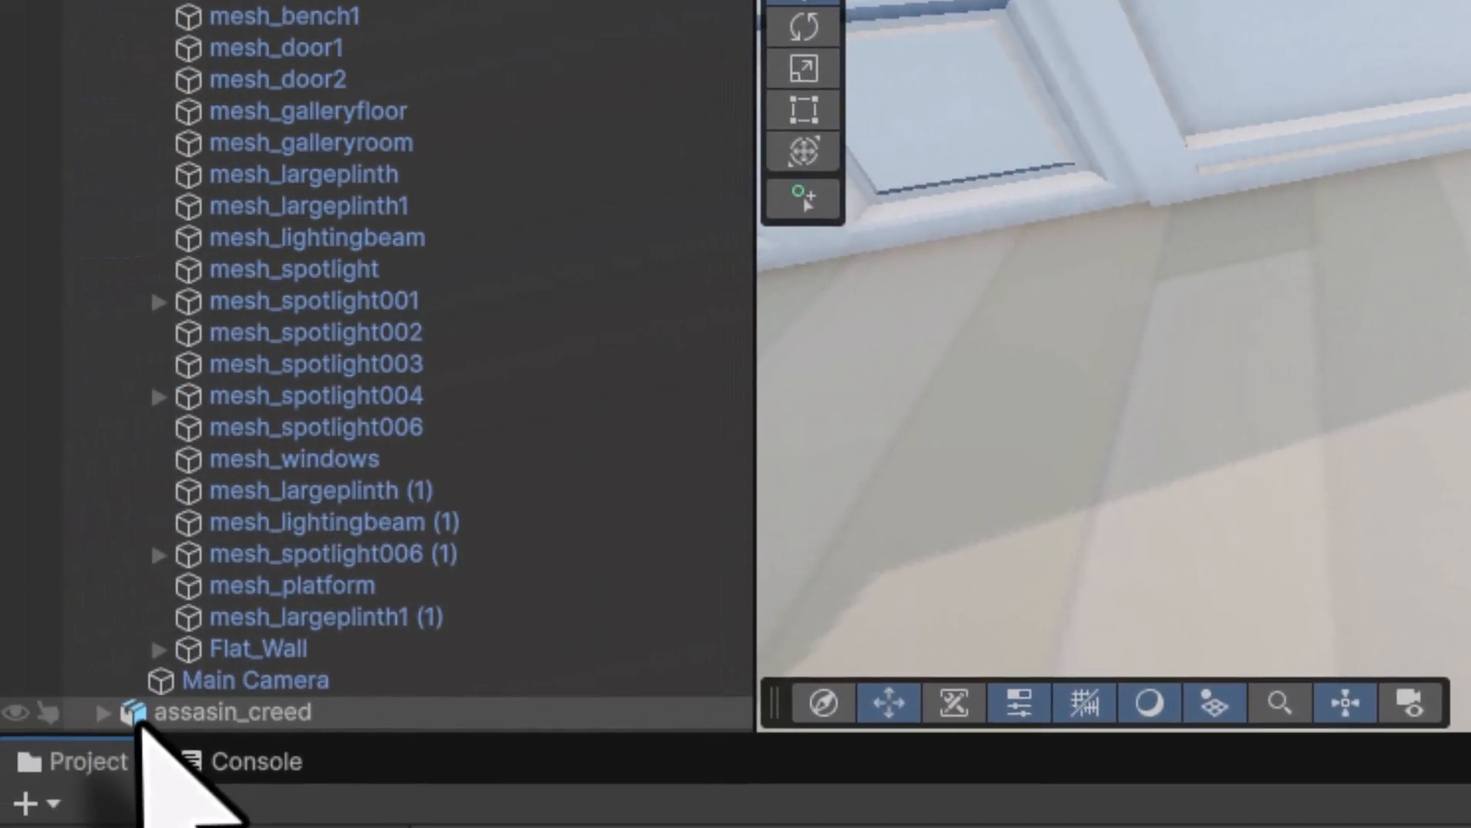
pyautogui.click(138, 711)
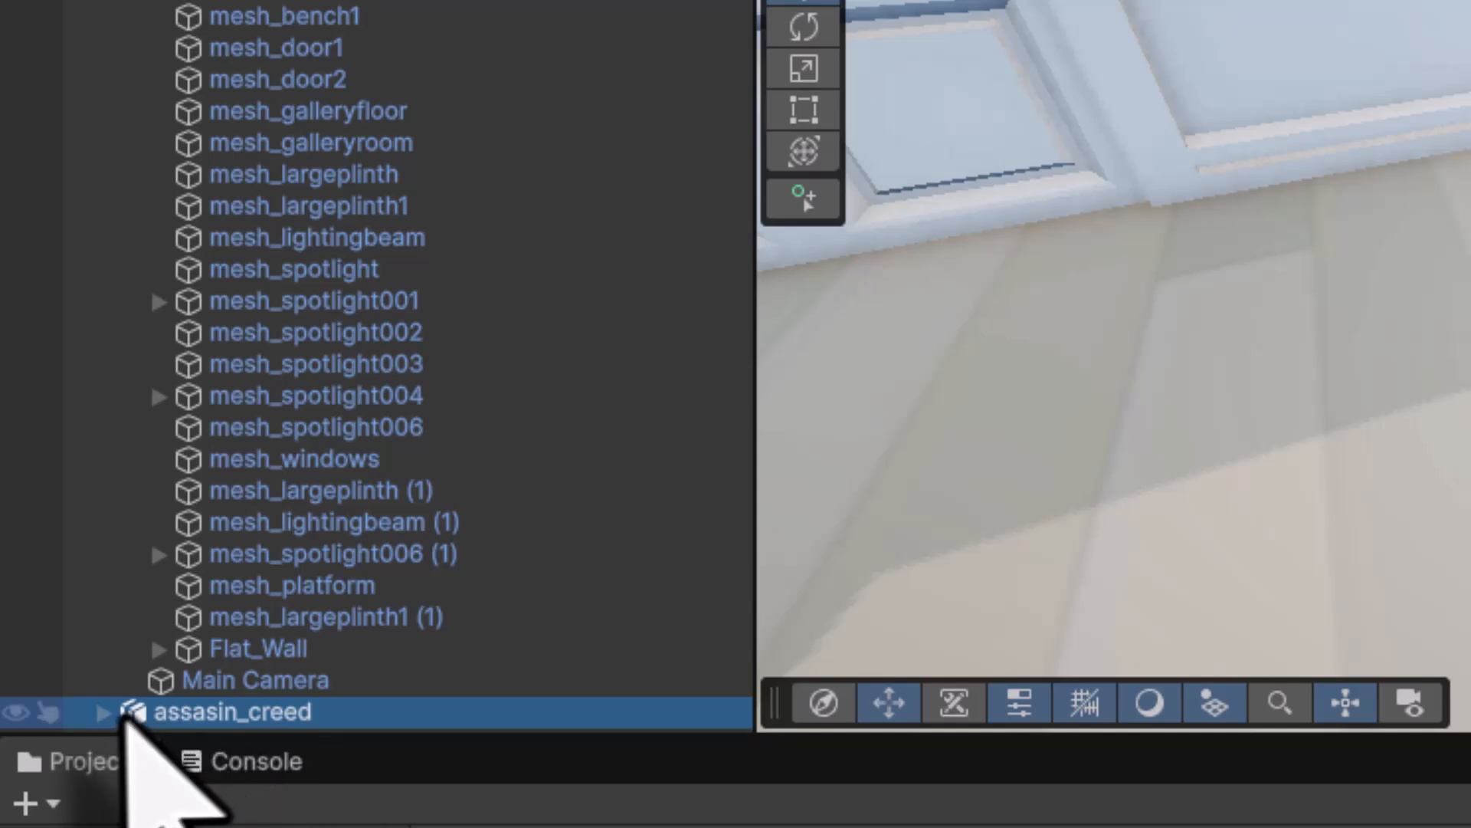
pyautogui.doubleClick(127, 712)
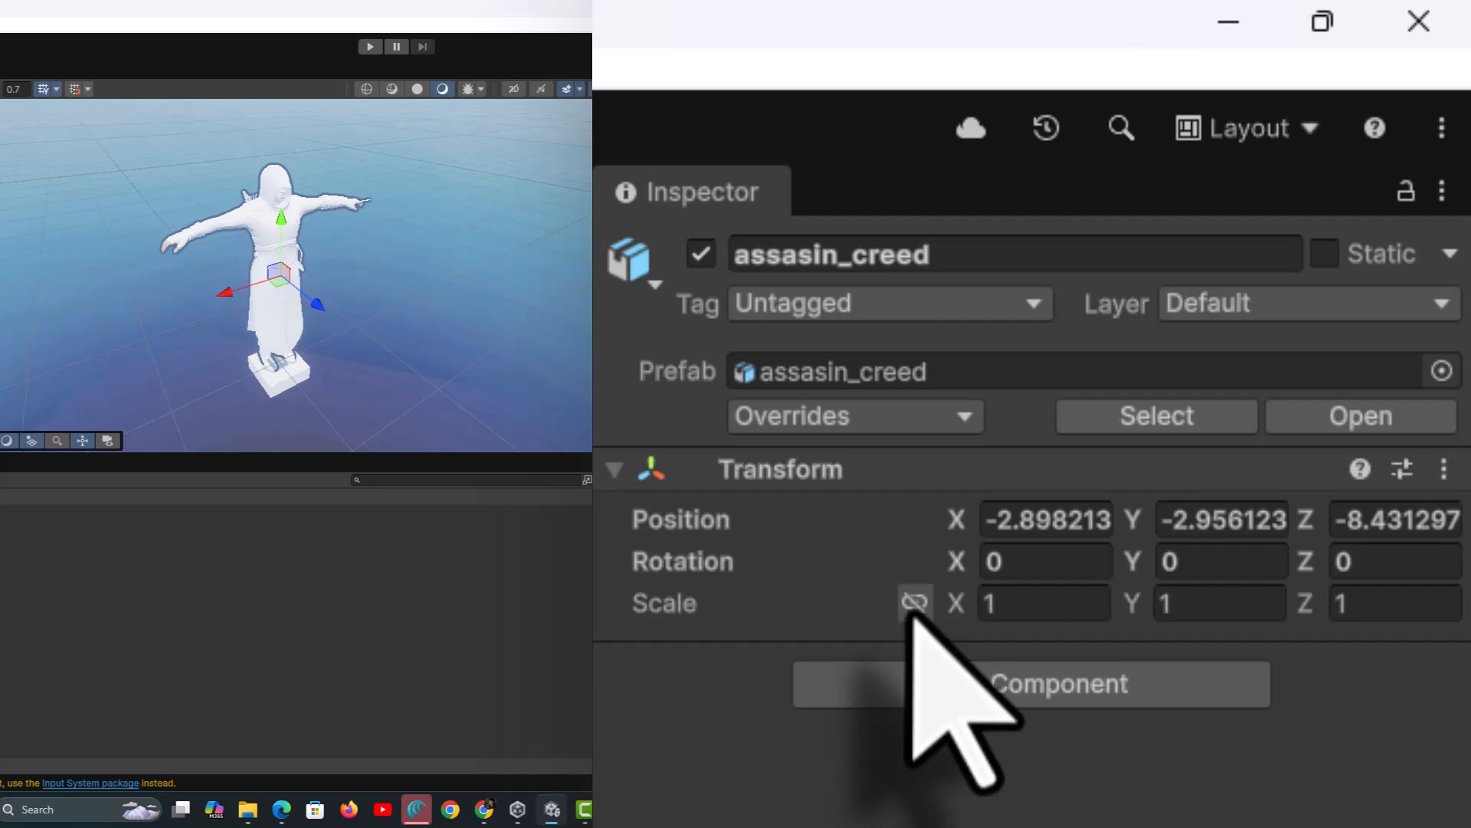
# - Scale assasin_creed uniformly, trying 0.4 and 0.03 before settling on 0.025
pyautogui.click(1044, 605)
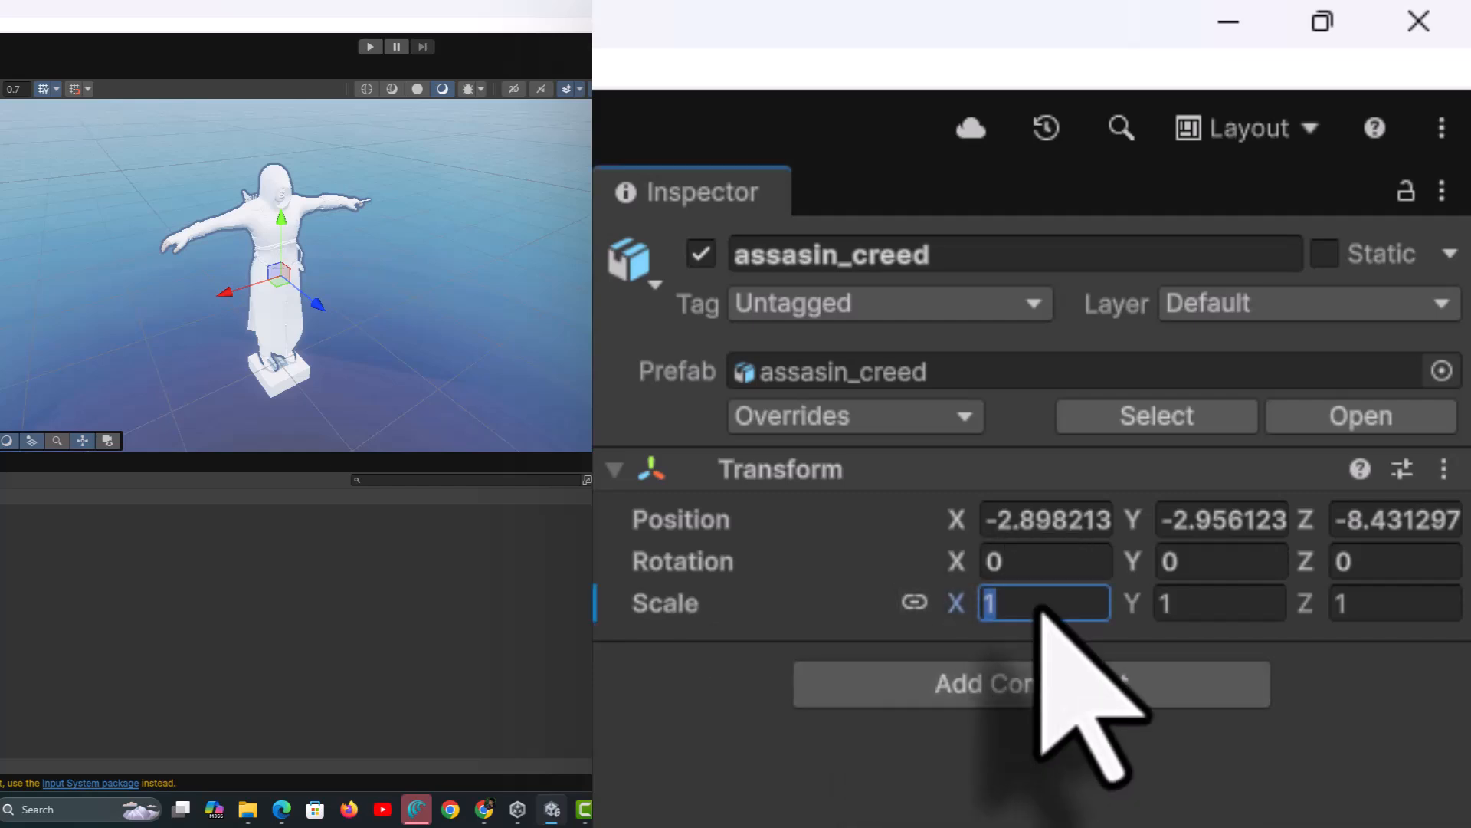
pyautogui.write('.4')
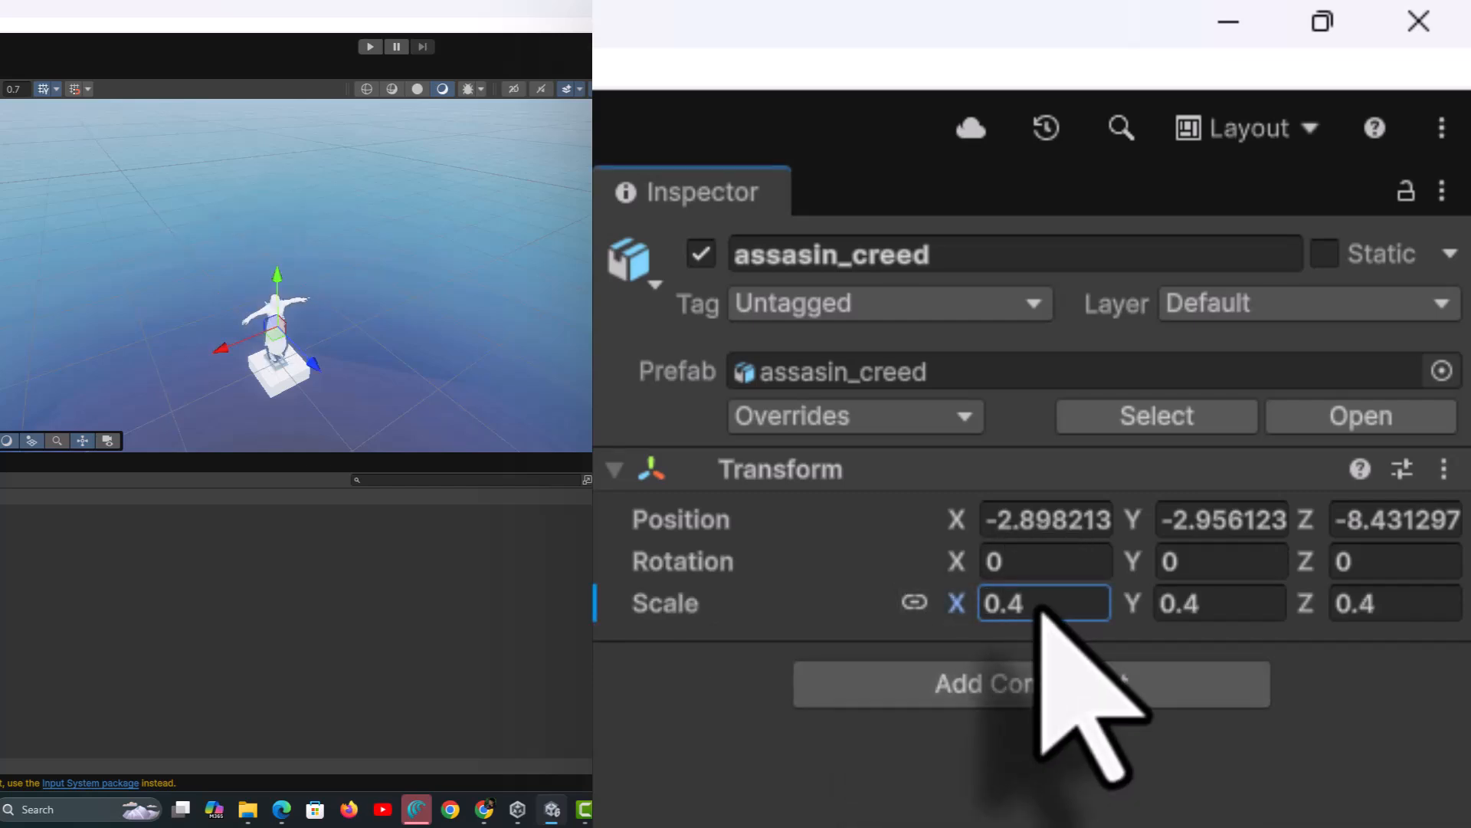
pyautogui.click(1027, 601)
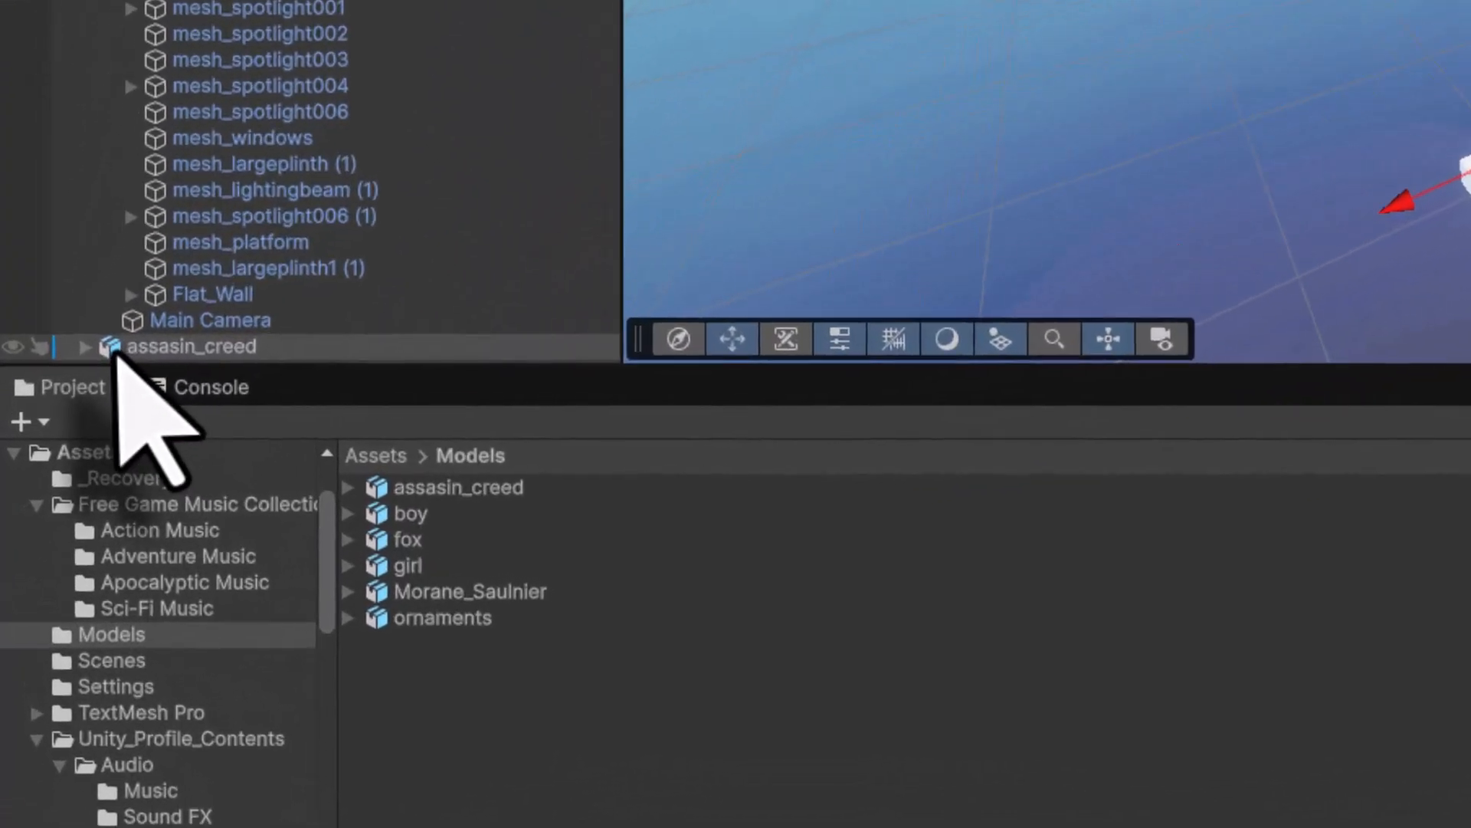
pyautogui.doubleClick(117, 349)
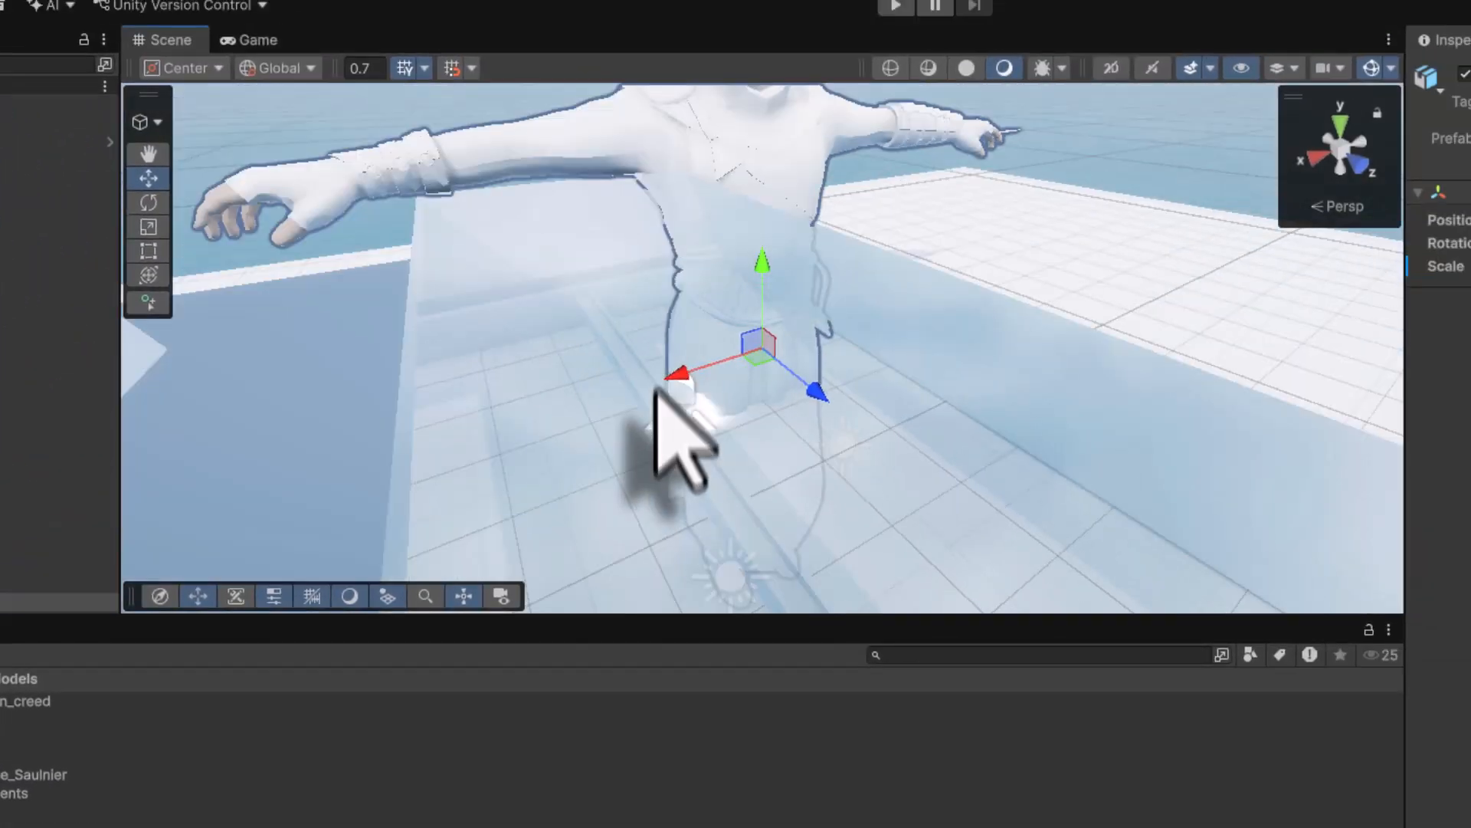
pyautogui.moveTo(656, 387); pyautogui.dragTo(670, 58, button='middle')
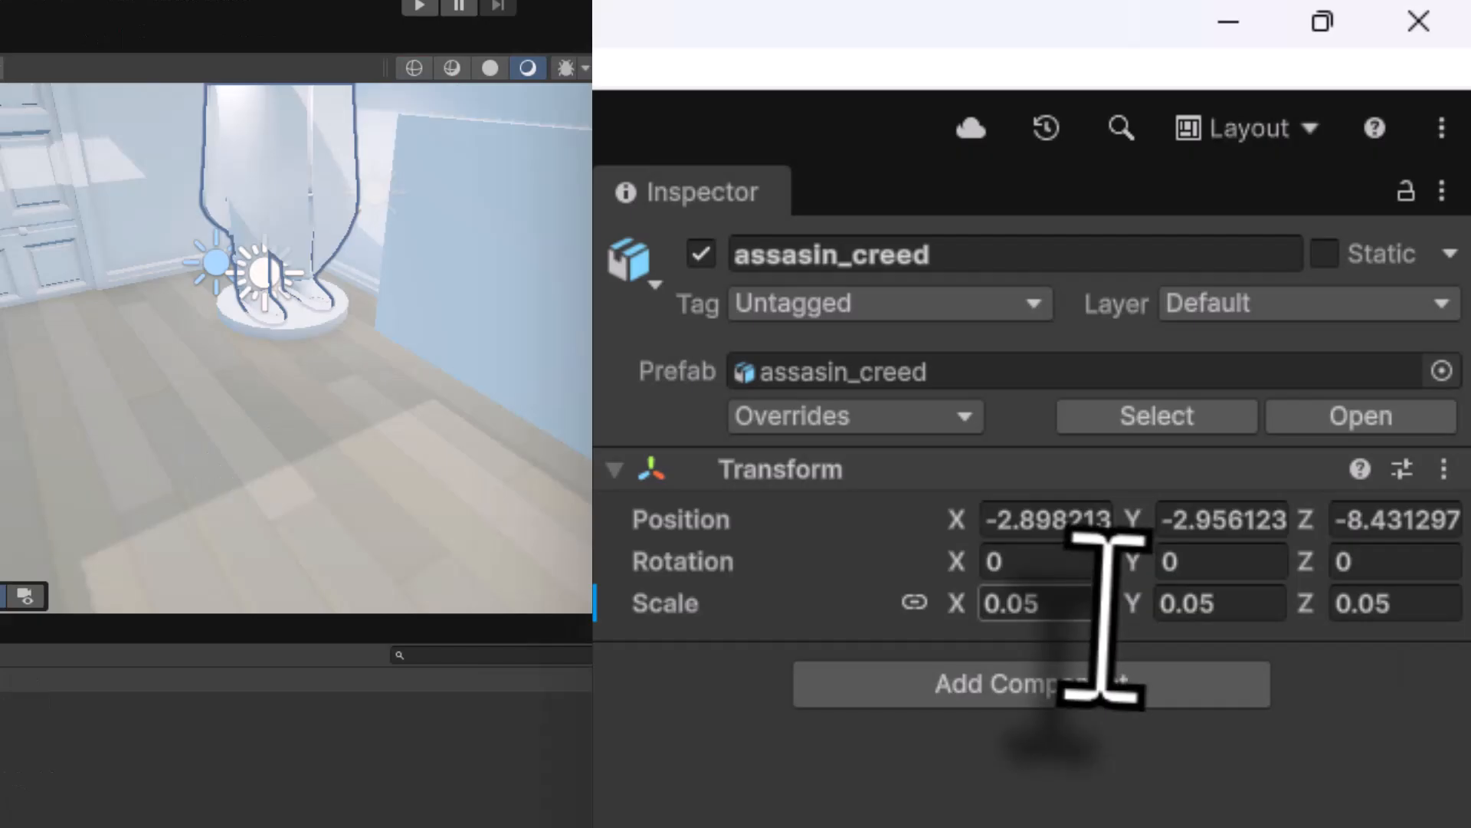
pyautogui.click(1104, 605)
pyautogui.write('0.03')
pyautogui.press('Return')
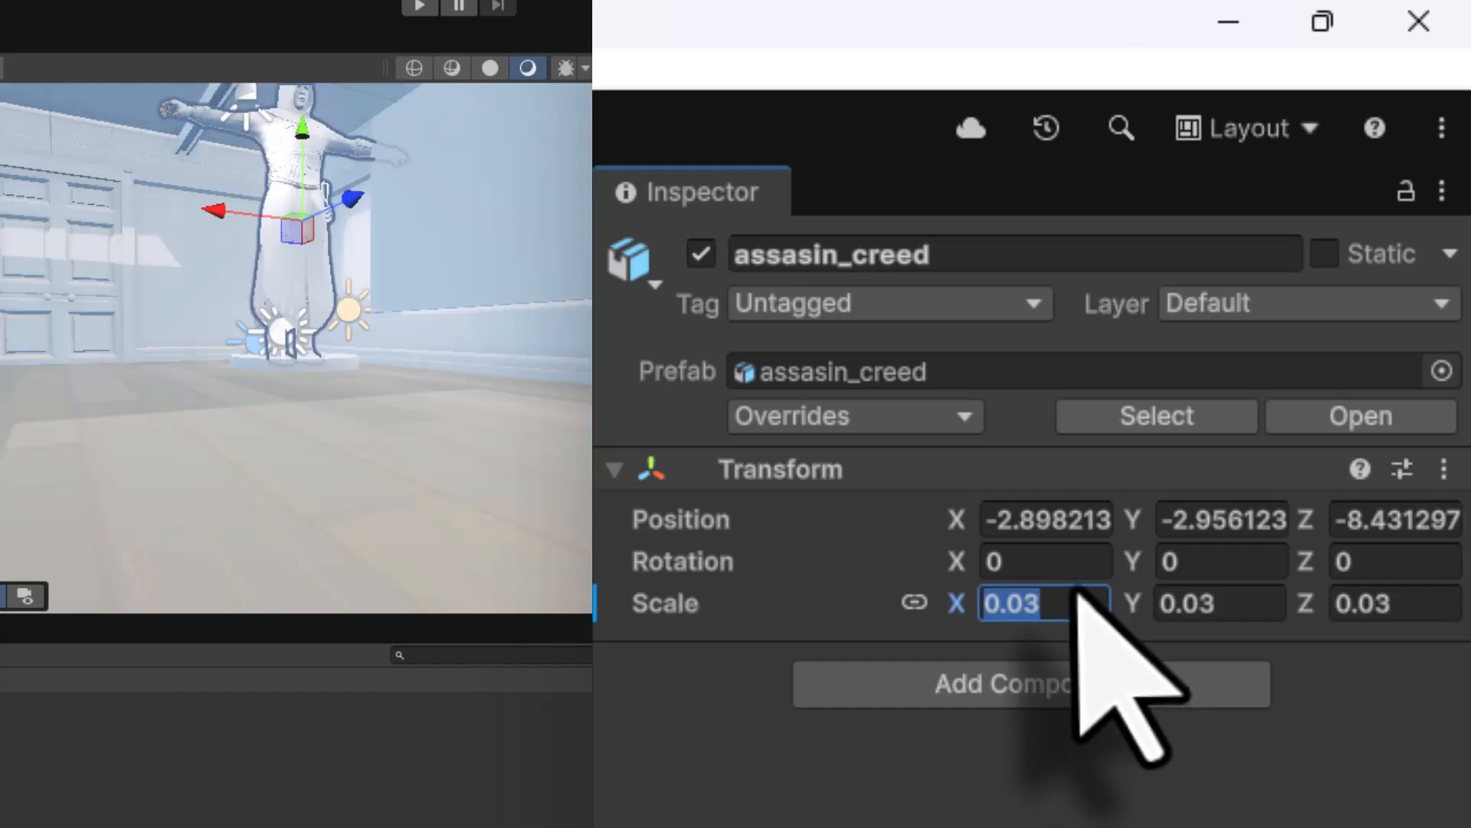
pyautogui.write('.025')
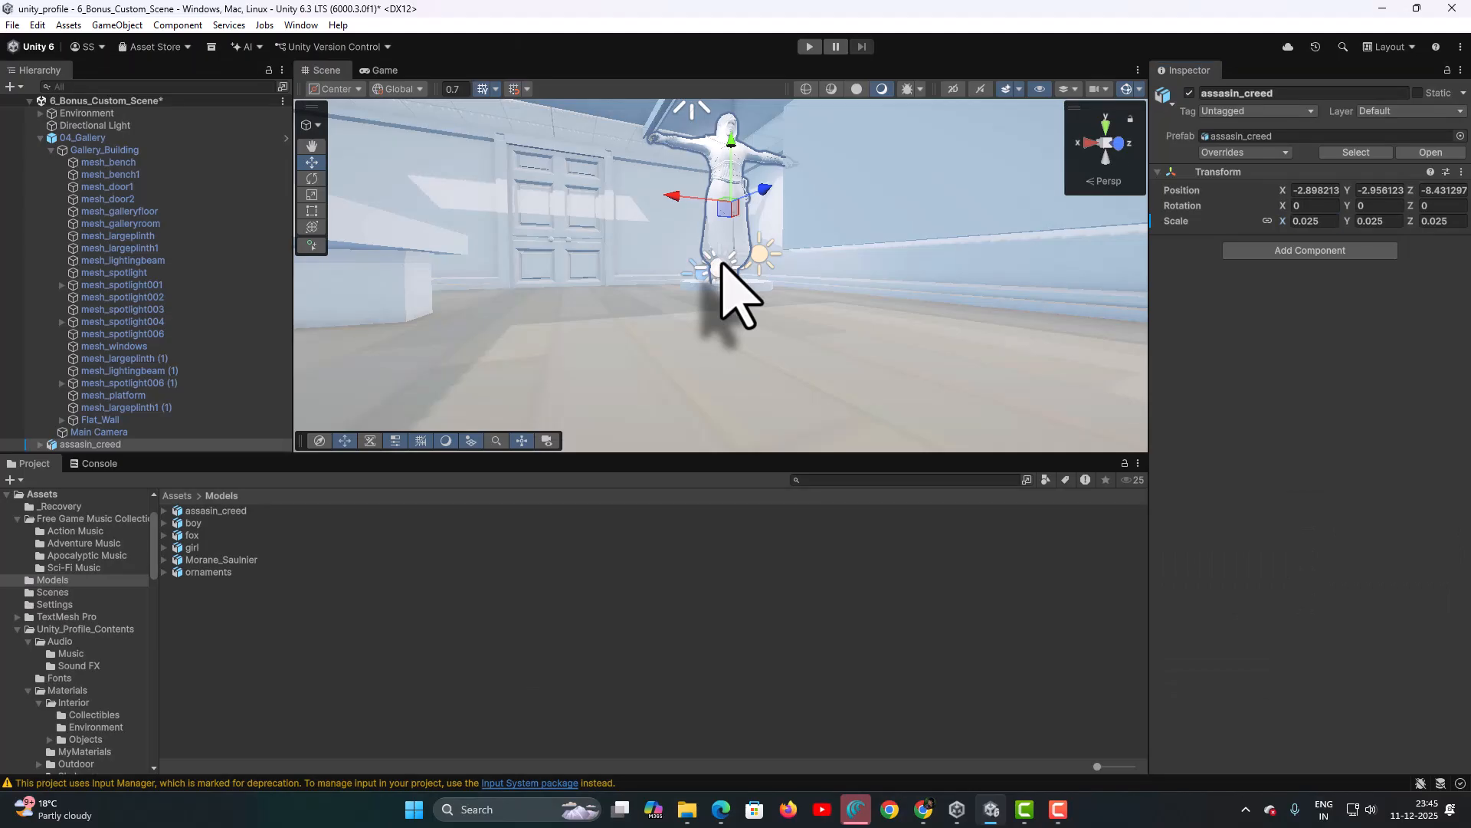
pyautogui.moveTo(285, 327); pyautogui.dragTo(301, 124, button='right')
pyautogui.press('w')
pyautogui.moveTo(730, 127); pyautogui.dragTo(794, 203, button='right')
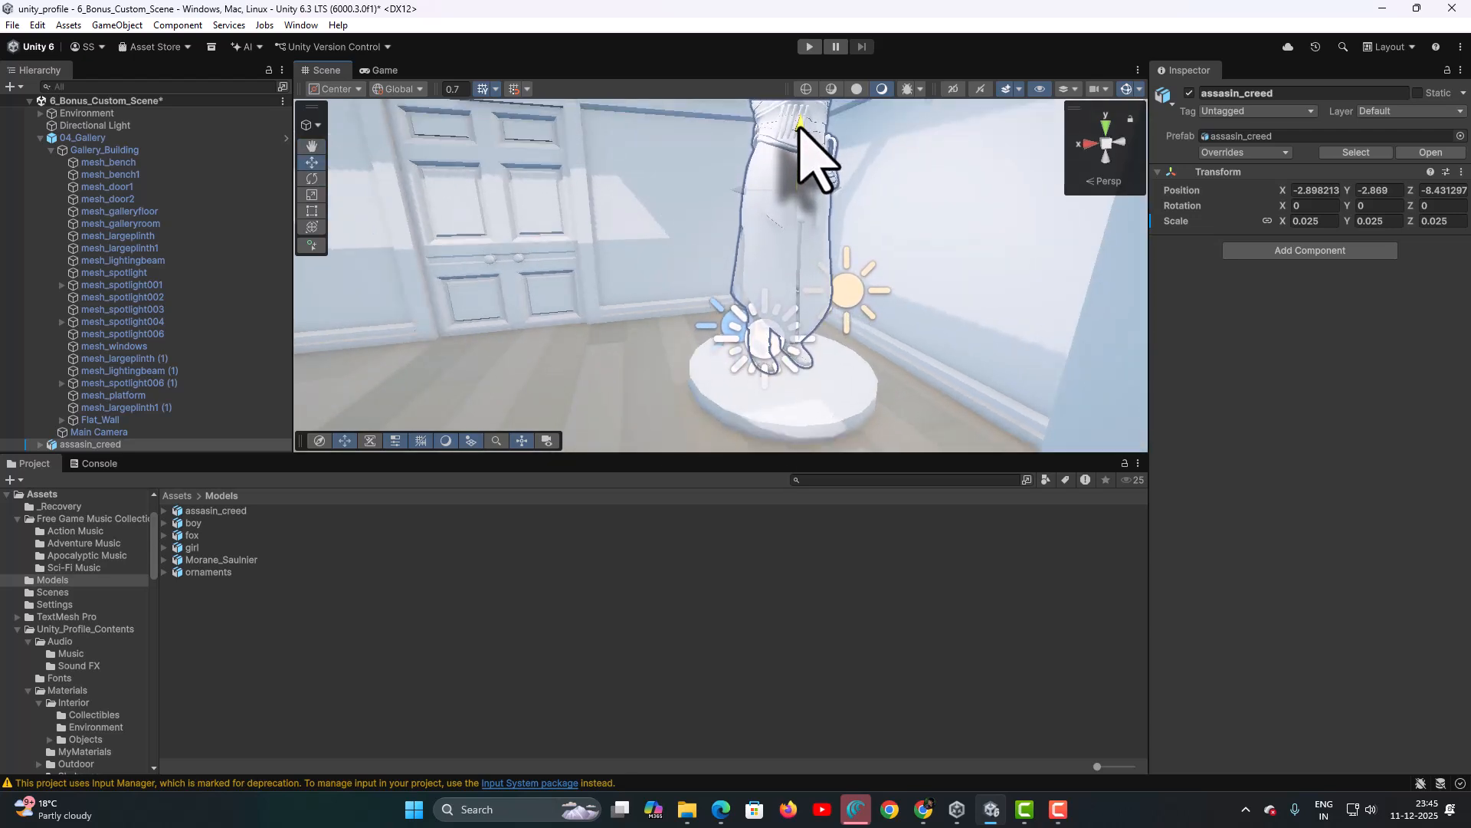
# - Rotate the assasin_creed figure about 55 degrees around its vertical axis
pyautogui.scroll(-5, 794, 156)
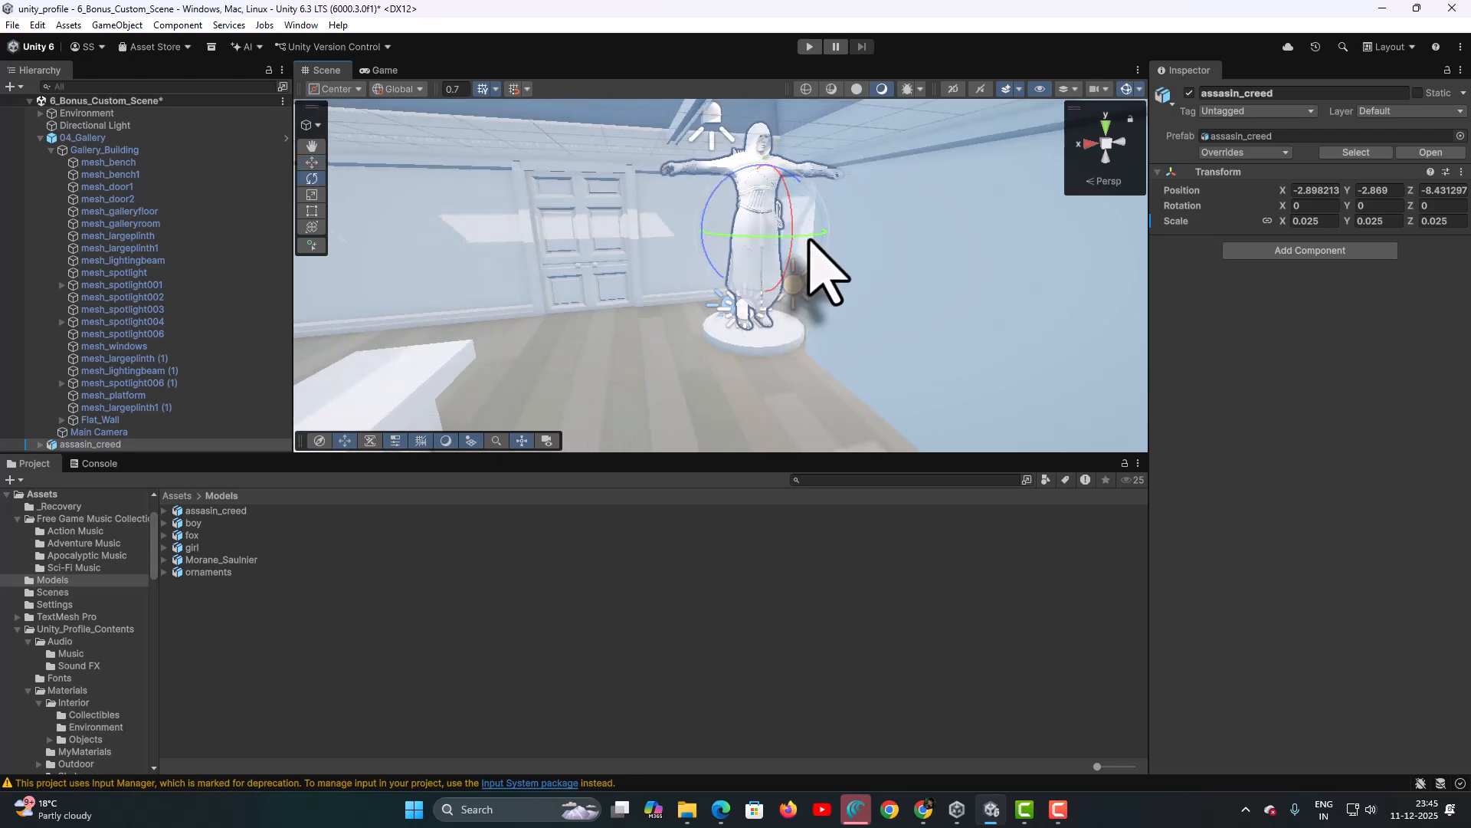
pyautogui.moveTo(810, 238); pyautogui.dragTo(722, 238)
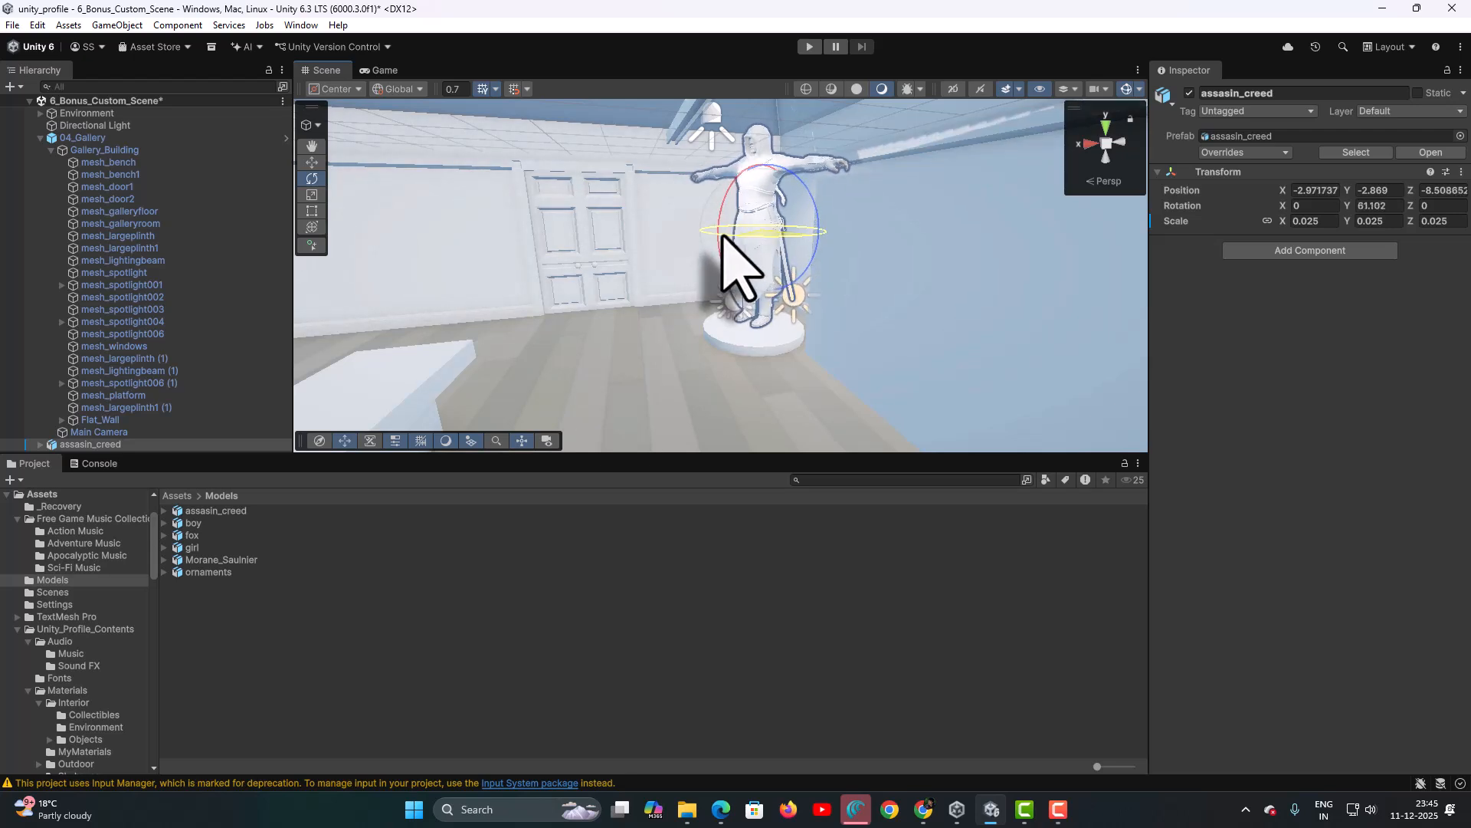
pyautogui.moveTo(732, 237); pyautogui.dragTo(781, 214, button='middle')
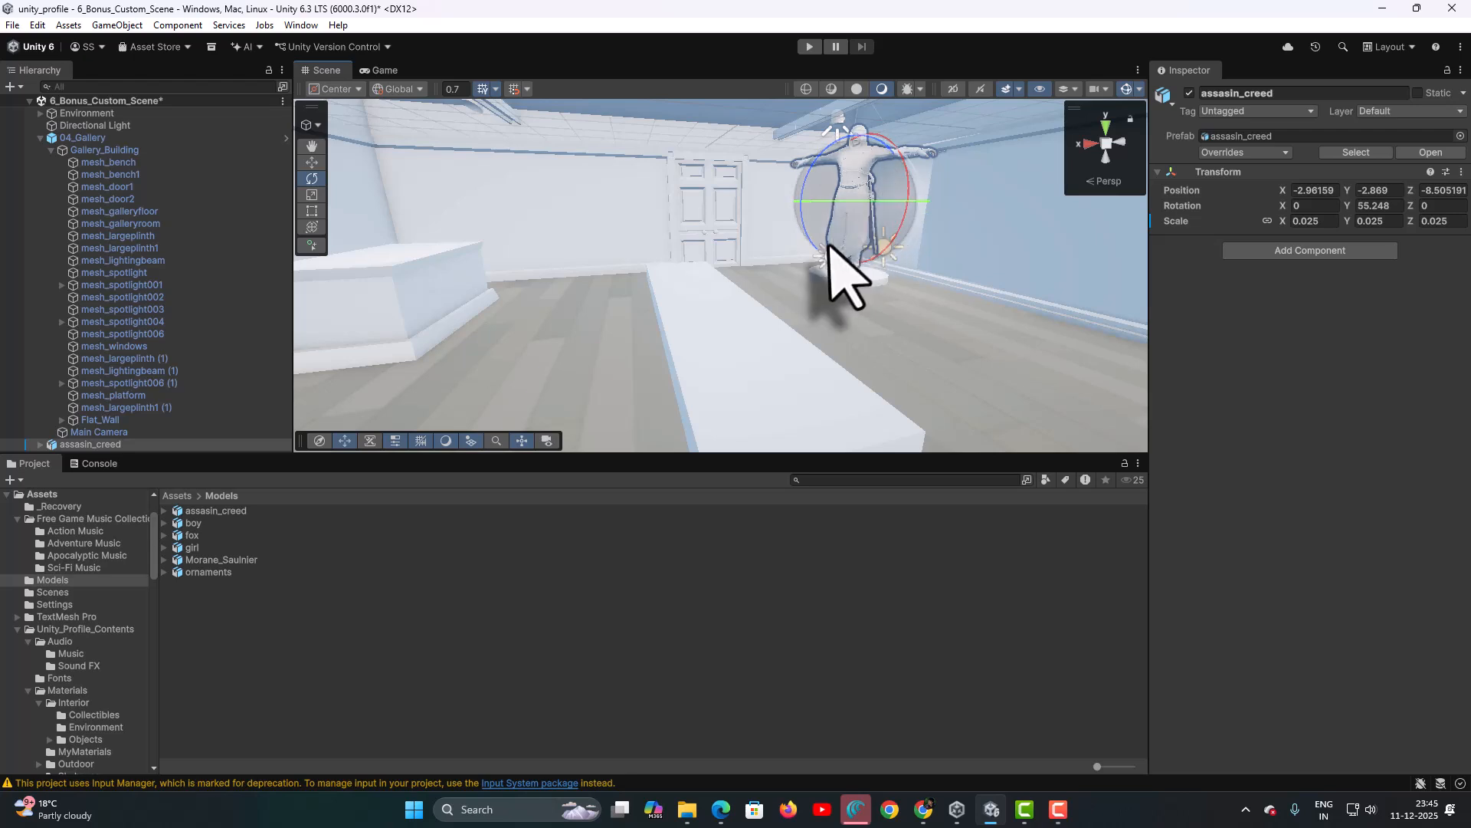
# - Look around the gallery room and select the empty large plinth
pyautogui.click(532, 384)
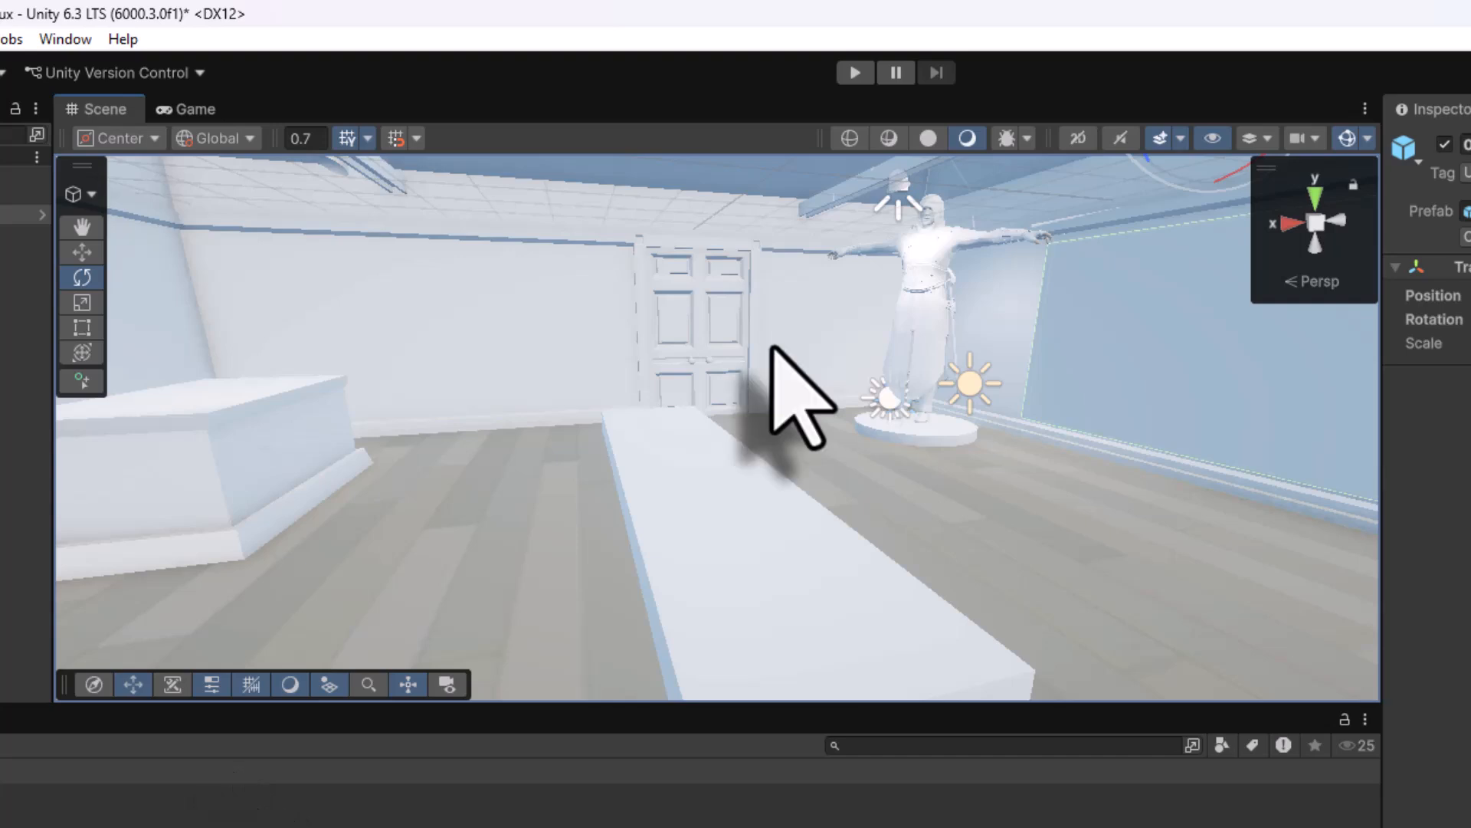
pyautogui.moveTo(775, 361); pyautogui.dragTo(673, 458, button='right')
pyautogui.click(674, 468)
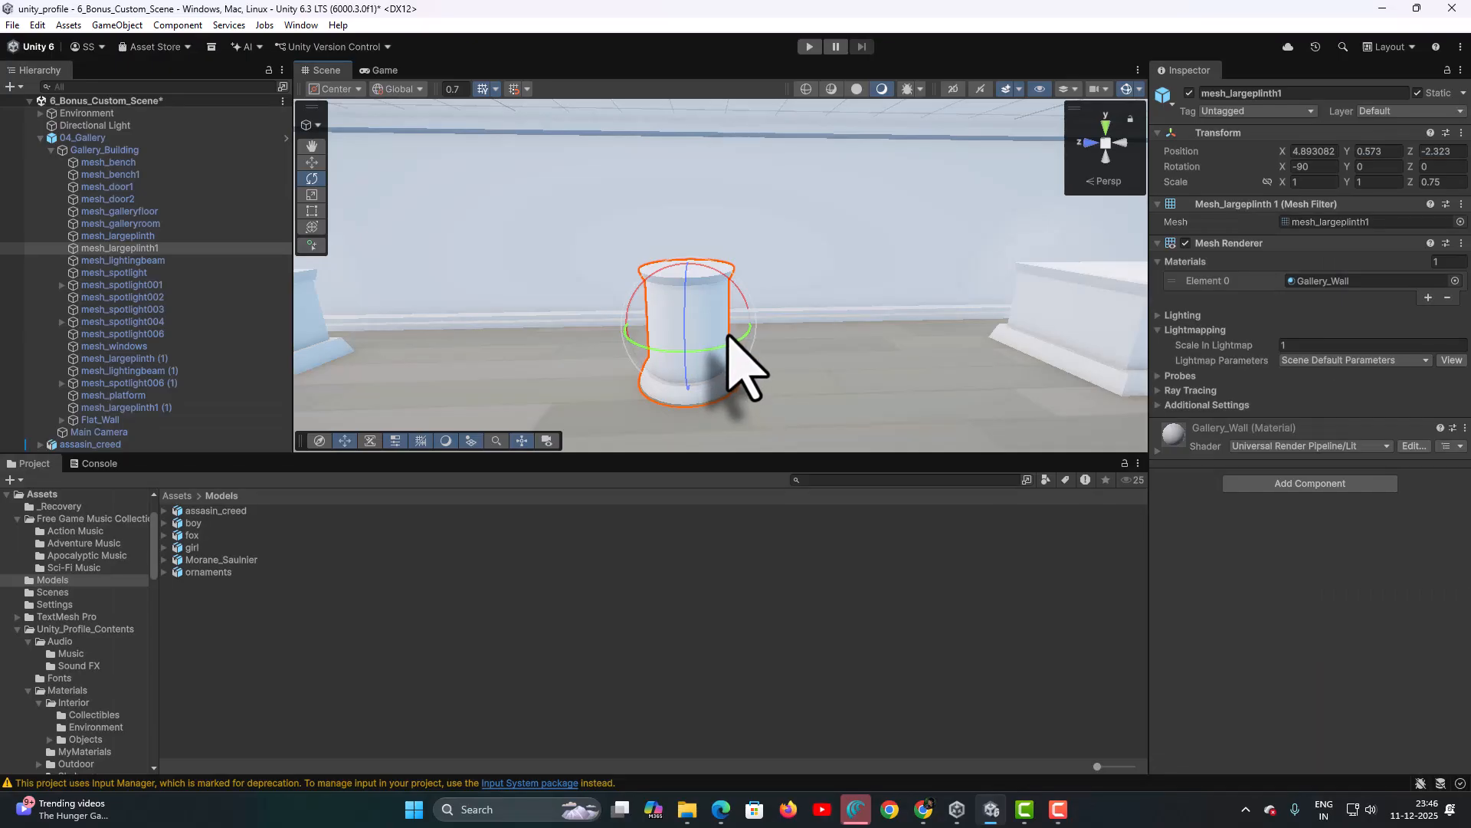
# - Drop the boy model over the framed large plinth and raise him to stand on top
pyautogui.press('f')
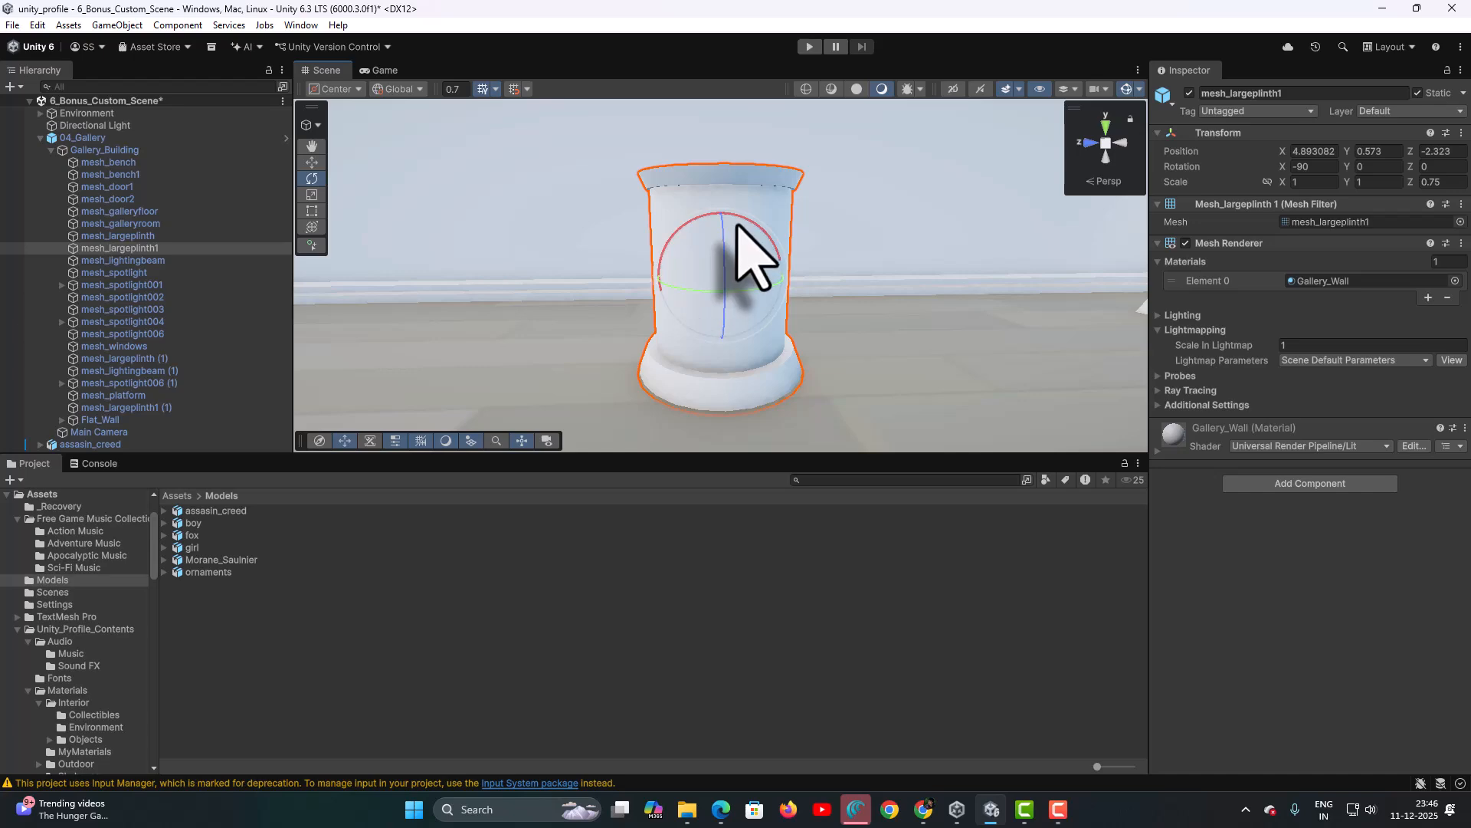
pyautogui.keyDown('alt'); pyautogui.moveTo(736, 230); pyautogui.dragTo(735, 348); pyautogui.keyUp('alt')
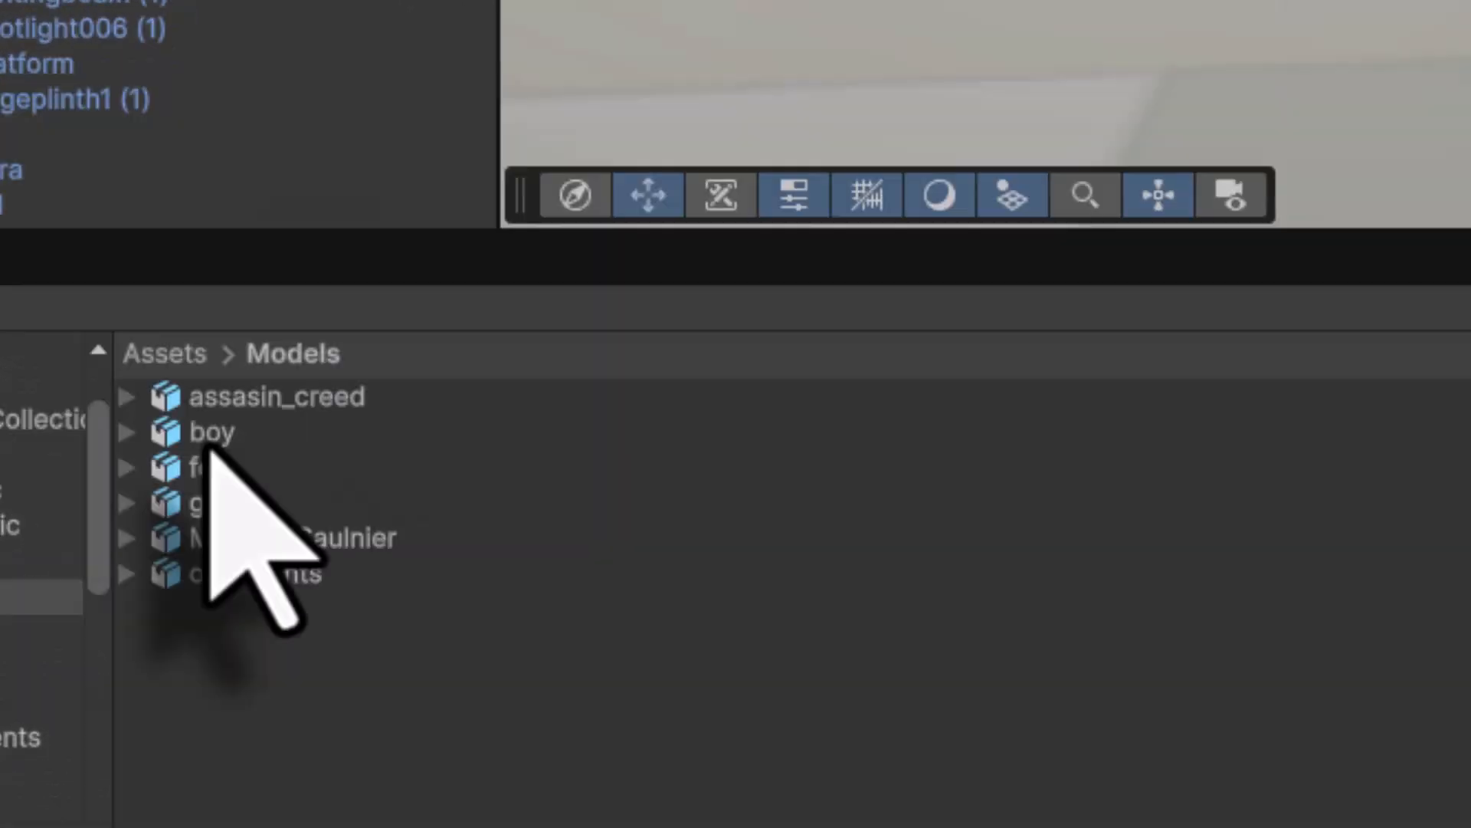
pyautogui.moveTo(382, 290); pyautogui.dragTo(690, 445)
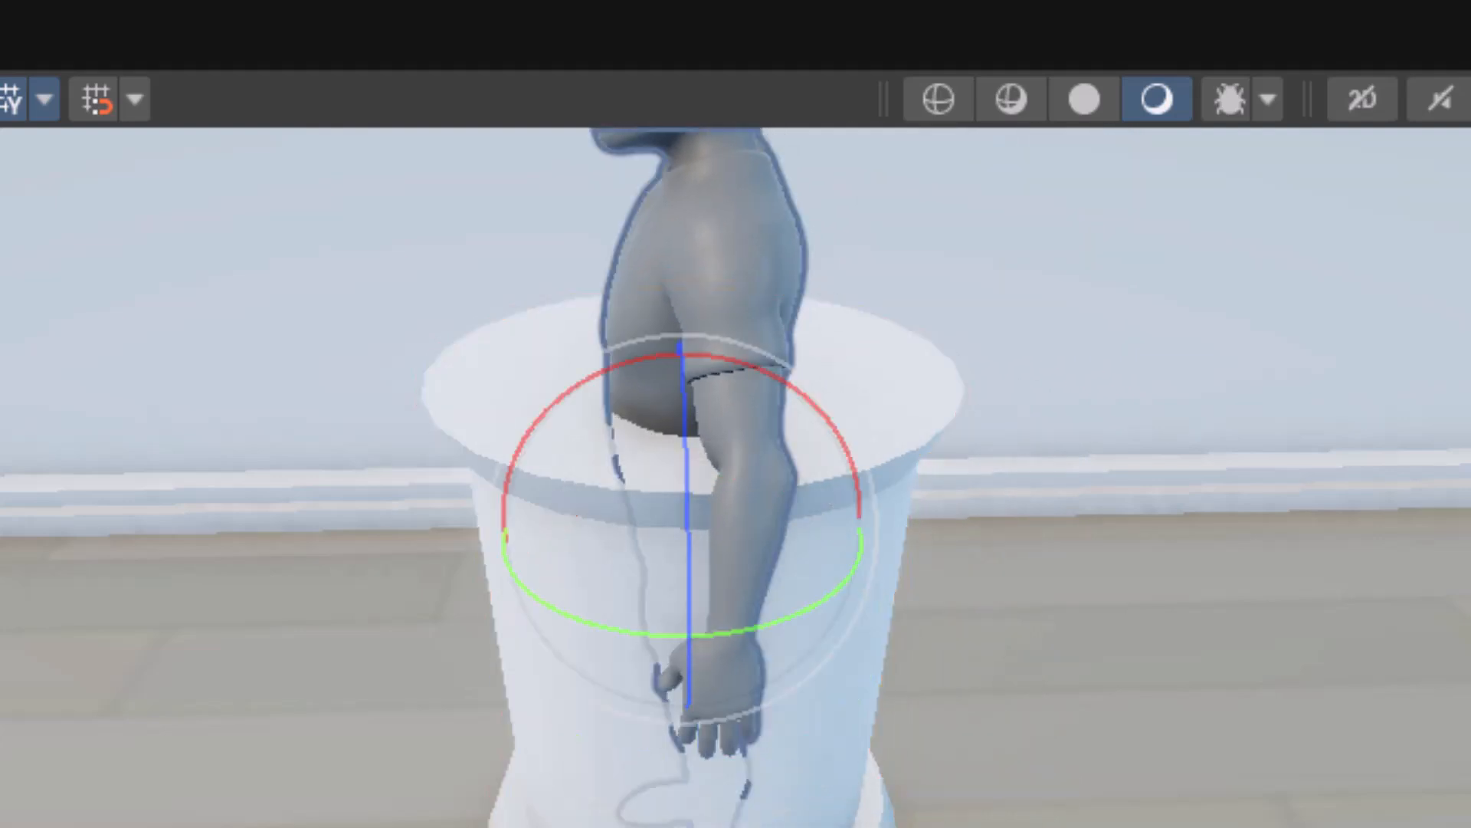
pyautogui.click(138, 423)
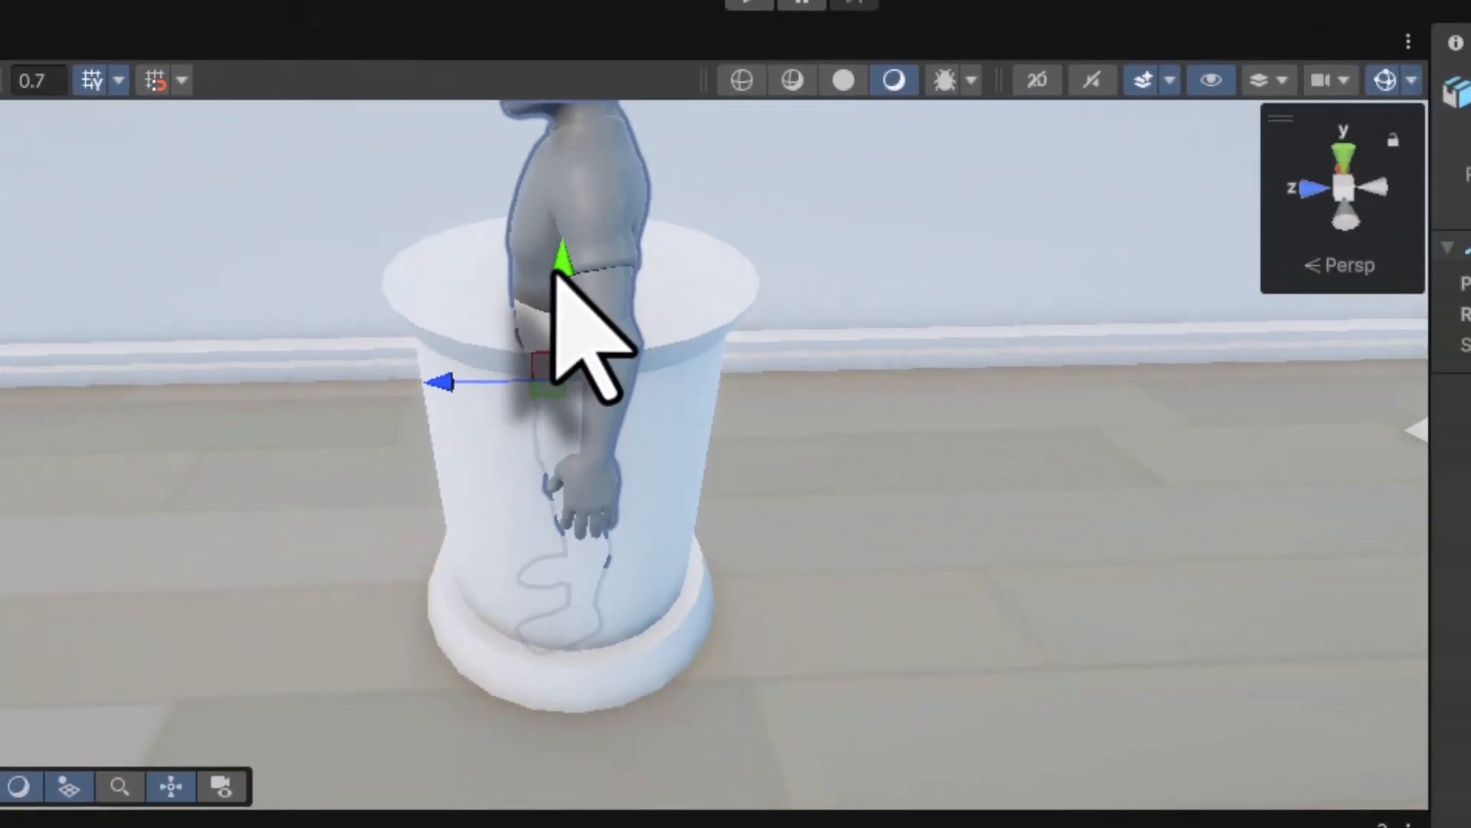
pyautogui.moveTo(833, 335); pyautogui.dragTo(813, 0)
pyautogui.scroll(-5, 889, 394)
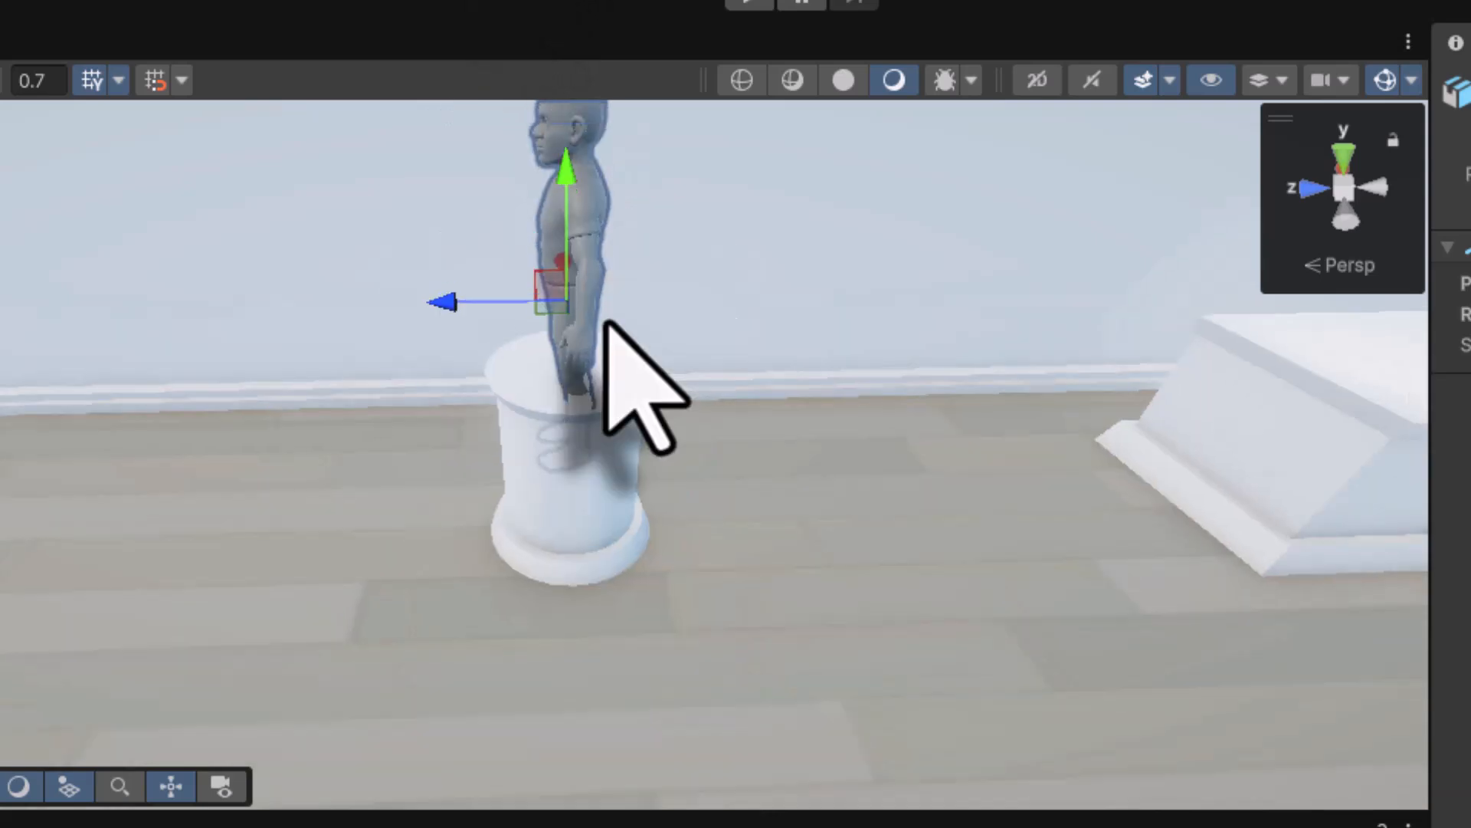
pyautogui.scroll(-3, 606, 321)
pyautogui.scroll(2, 602, 345)
pyautogui.moveTo(607, 444); pyautogui.dragTo(549, 338, button='right')
pyautogui.moveTo(549, 339); pyautogui.dragTo(541, 257)
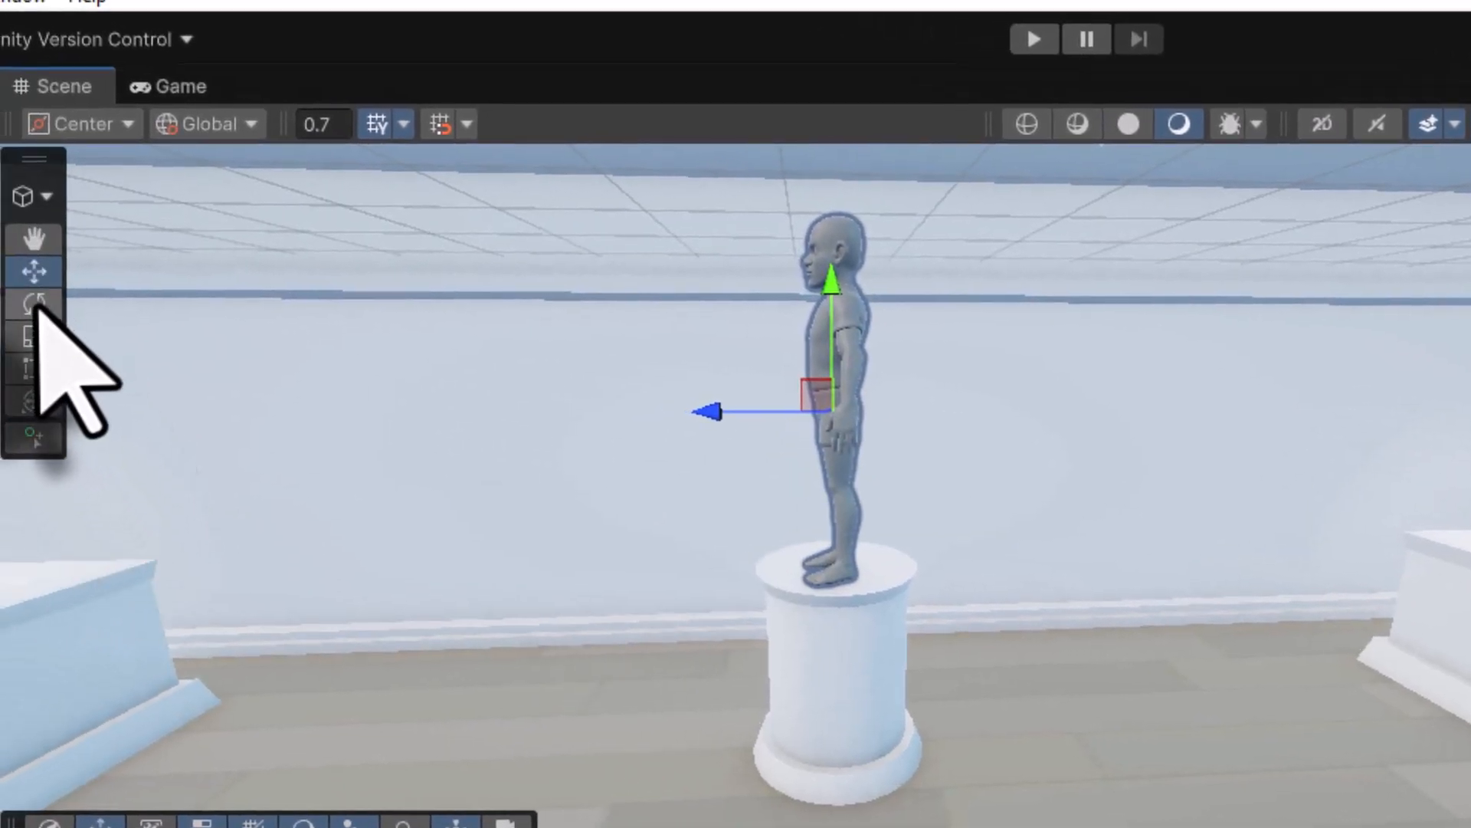
# - Turn the boy to face forward, check his placement, then select the second empty plinth
pyautogui.click(34, 304)
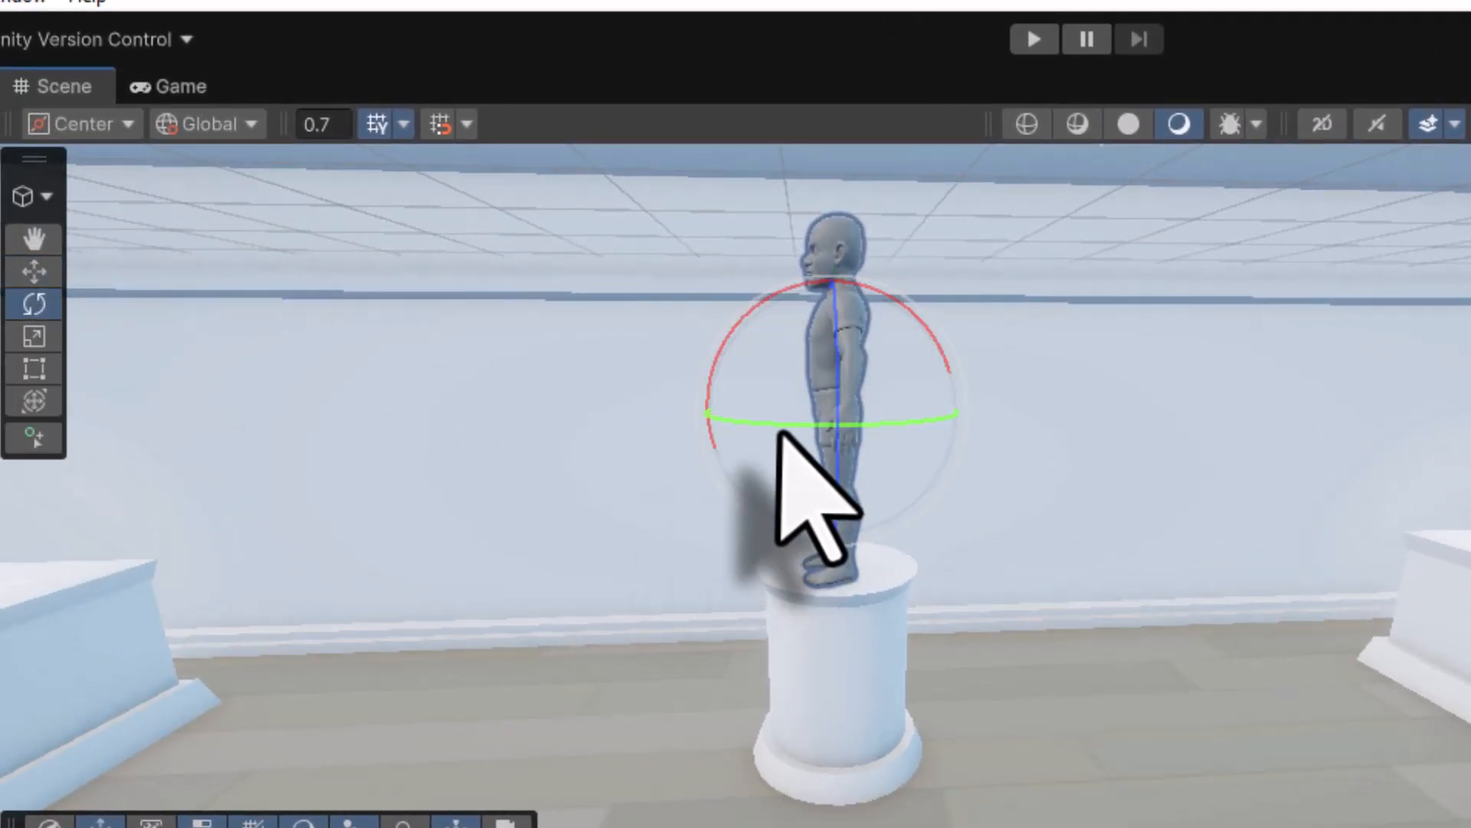
pyautogui.moveTo(774, 417); pyautogui.dragTo(1161, 425)
pyautogui.scroll(2, 856, 642)
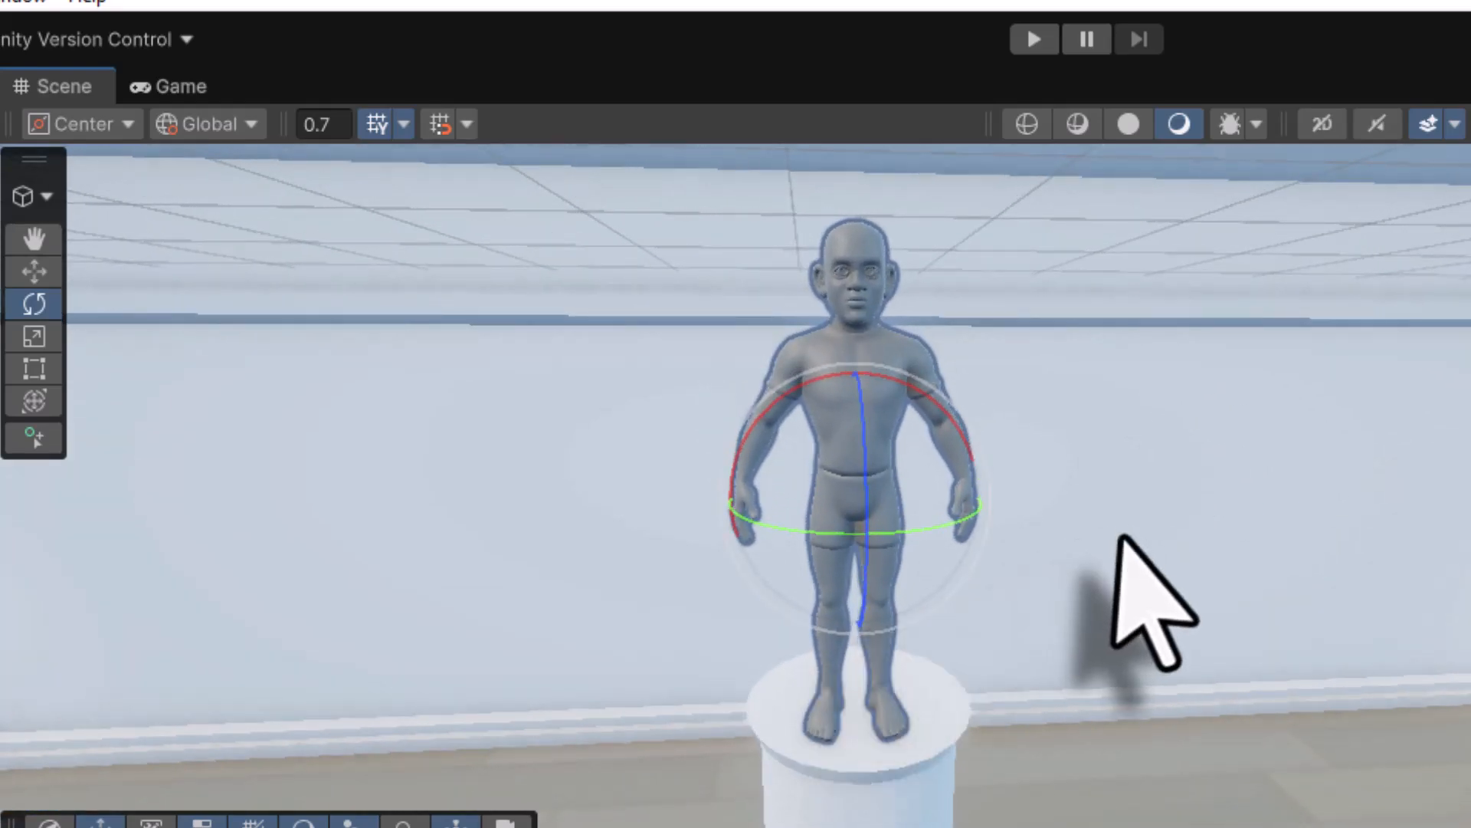
pyautogui.keyDown('alt'); pyautogui.moveTo(1133, 591); pyautogui.dragTo(674, 441); pyautogui.keyUp('alt')
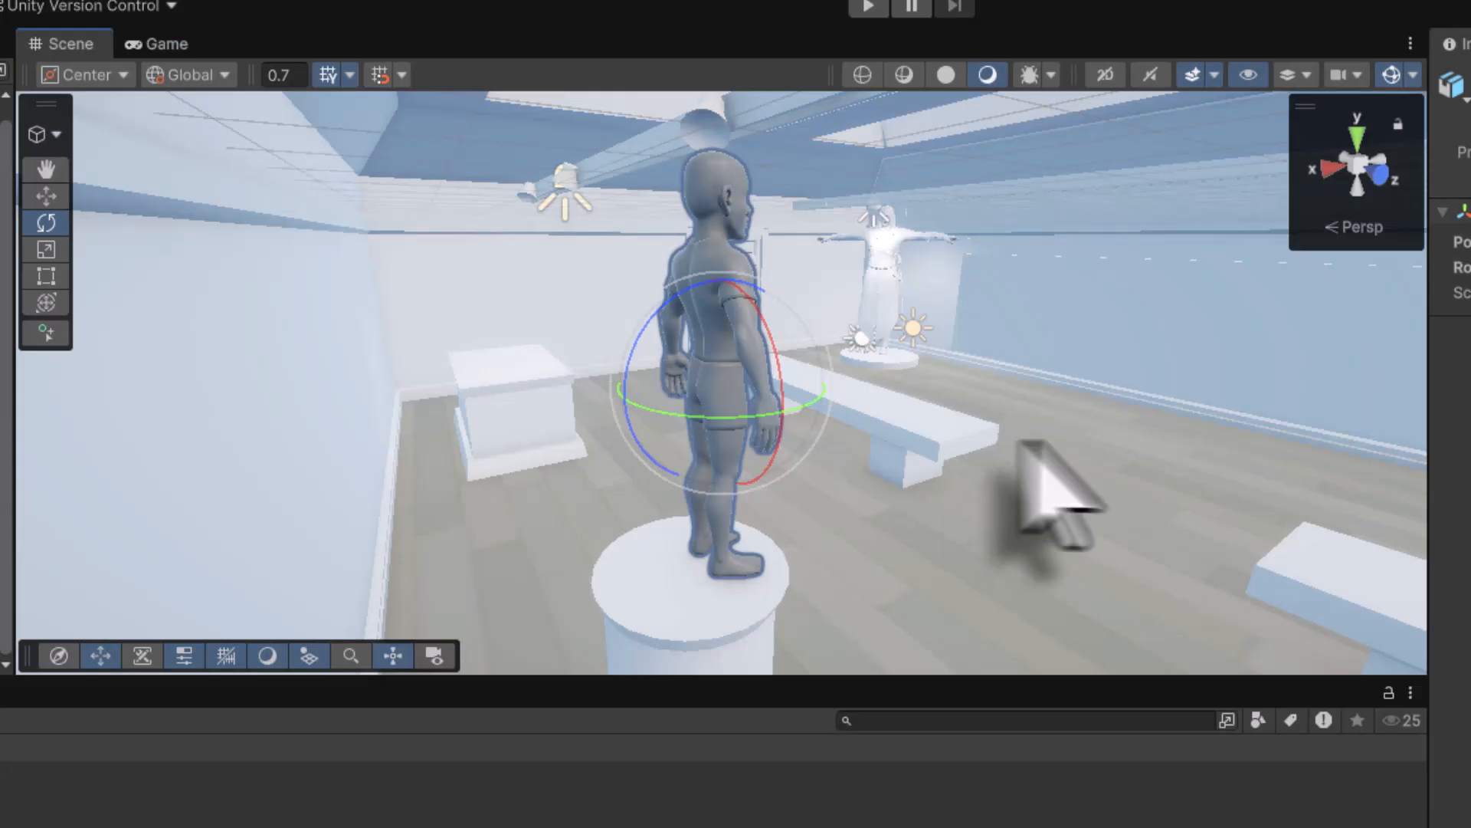
pyautogui.keyDown('alt'); pyautogui.moveTo(1038, 490); pyautogui.dragTo(1401, 400); pyautogui.keyUp('alt')
pyautogui.moveTo(1401, 400); pyautogui.dragTo(744, 284, button='right')
pyautogui.click(743, 286)
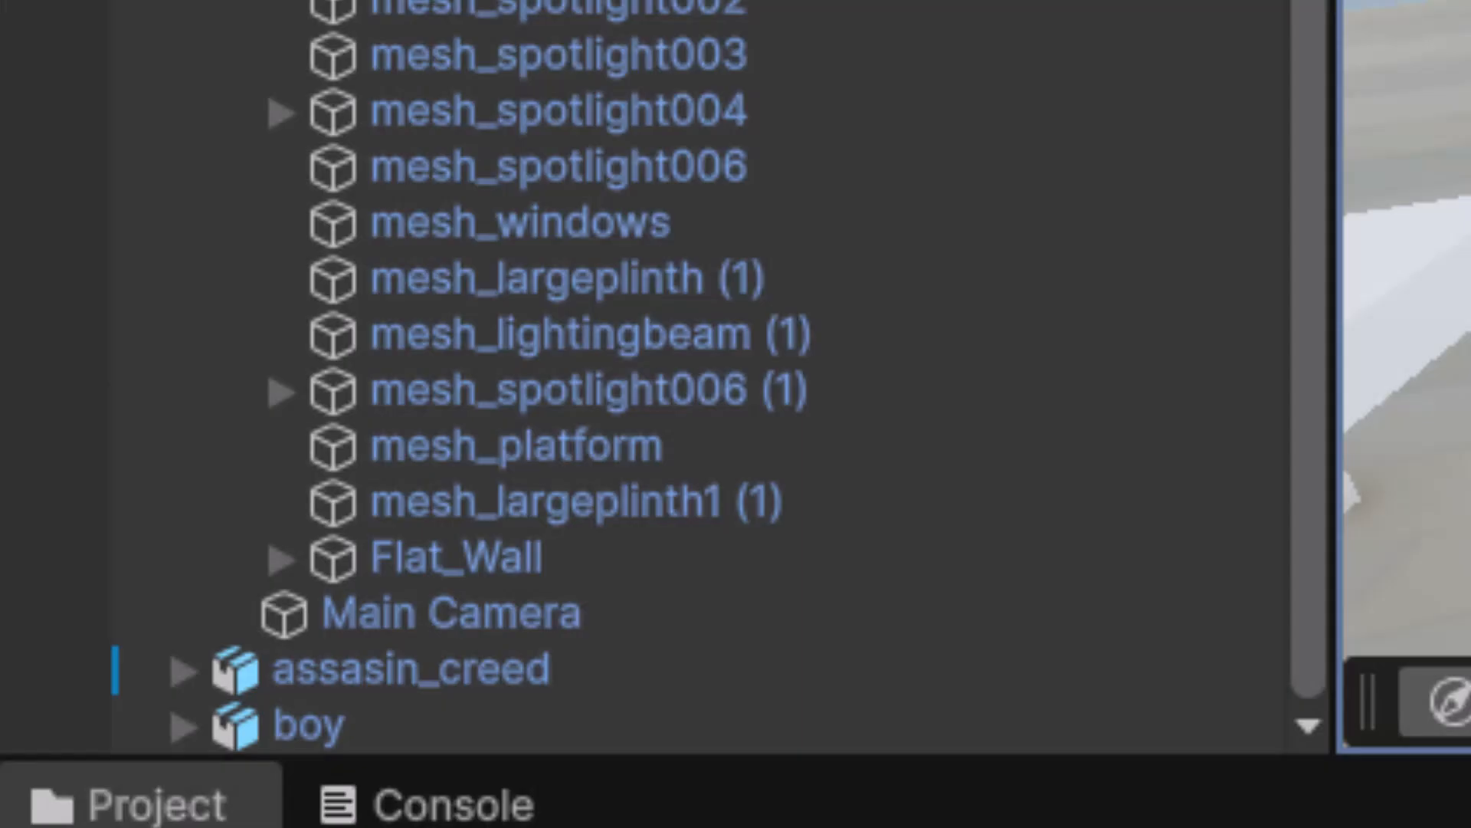
# - Frame the mesh_largeplinth1 (1) plinth and drop the fox model into the scene over it
pyautogui.click(577, 502)
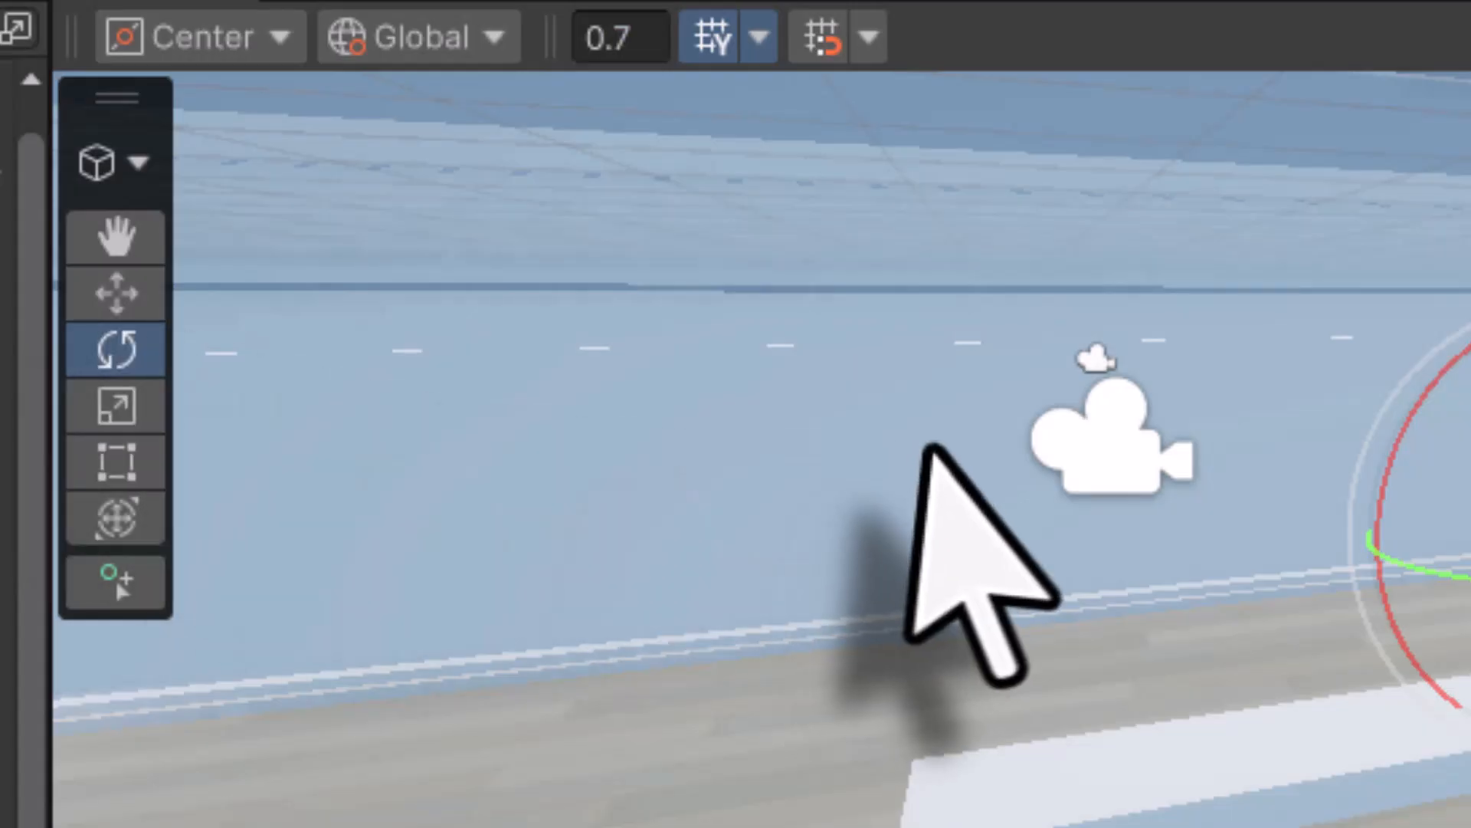
pyautogui.press('w')
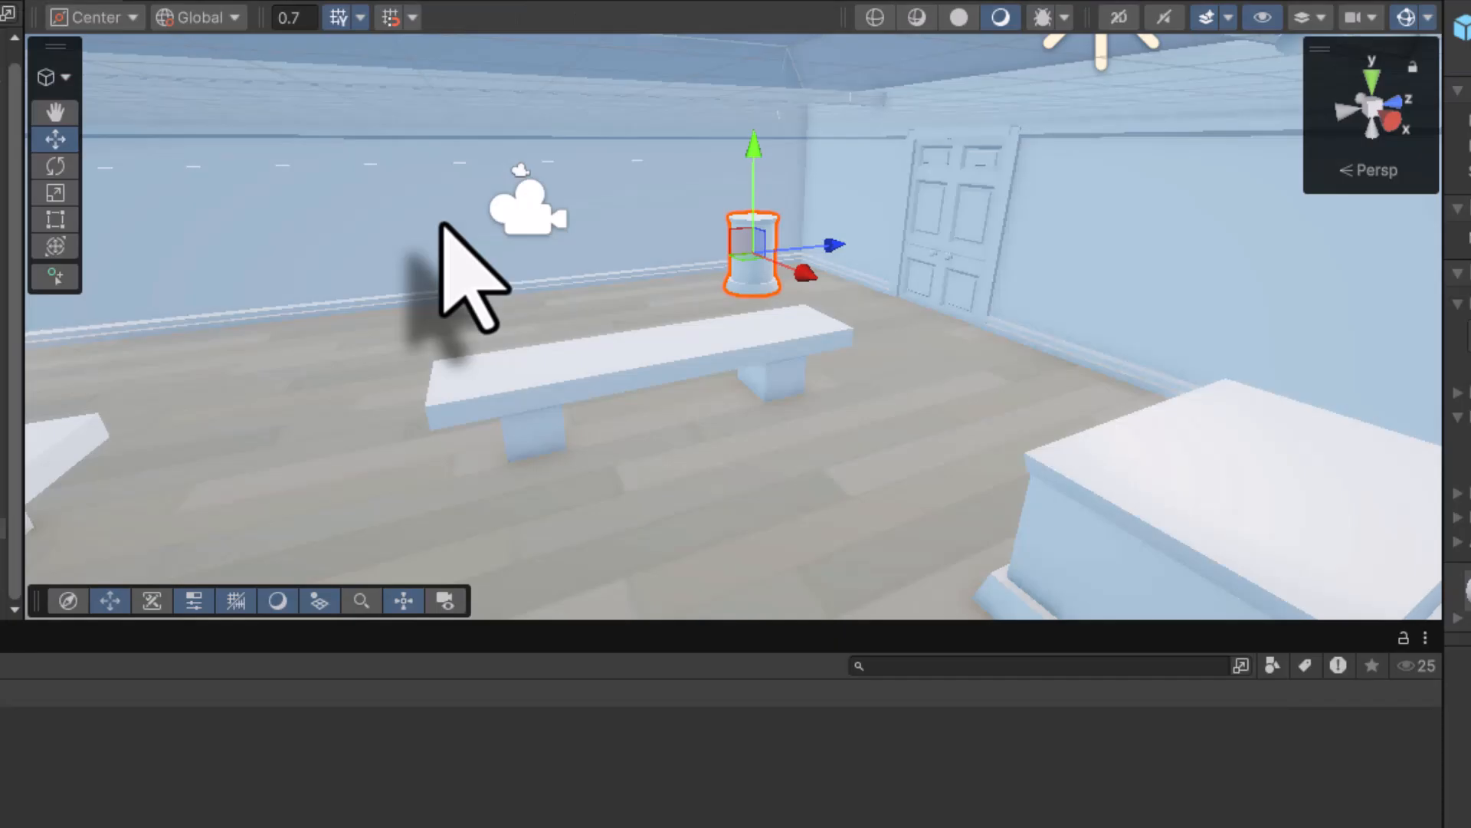
pyautogui.press('f')
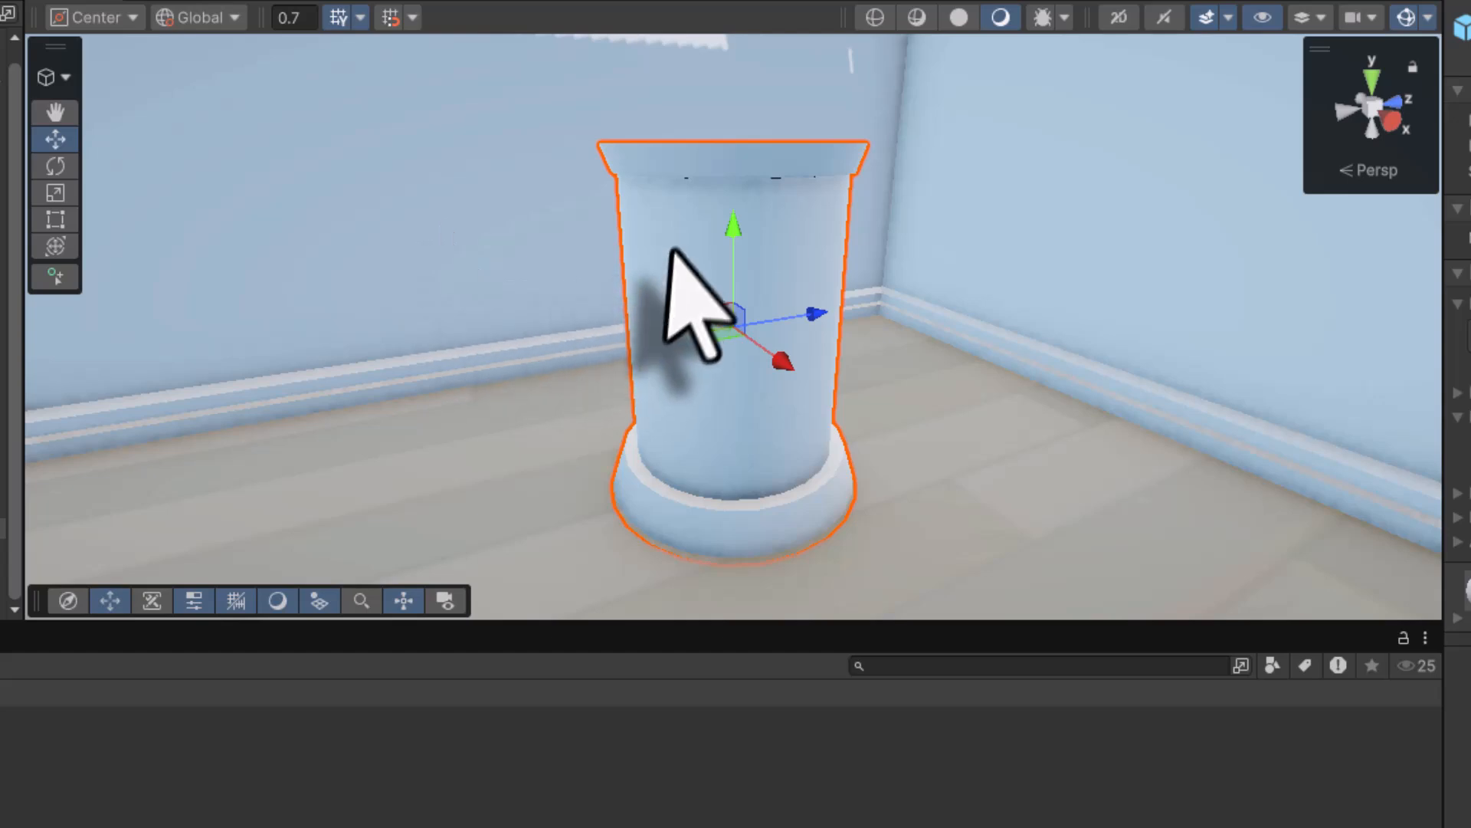
pyautogui.keyDown('alt'); pyautogui.moveTo(687, 193); pyautogui.dragTo(686, 345); pyautogui.keyUp('alt')
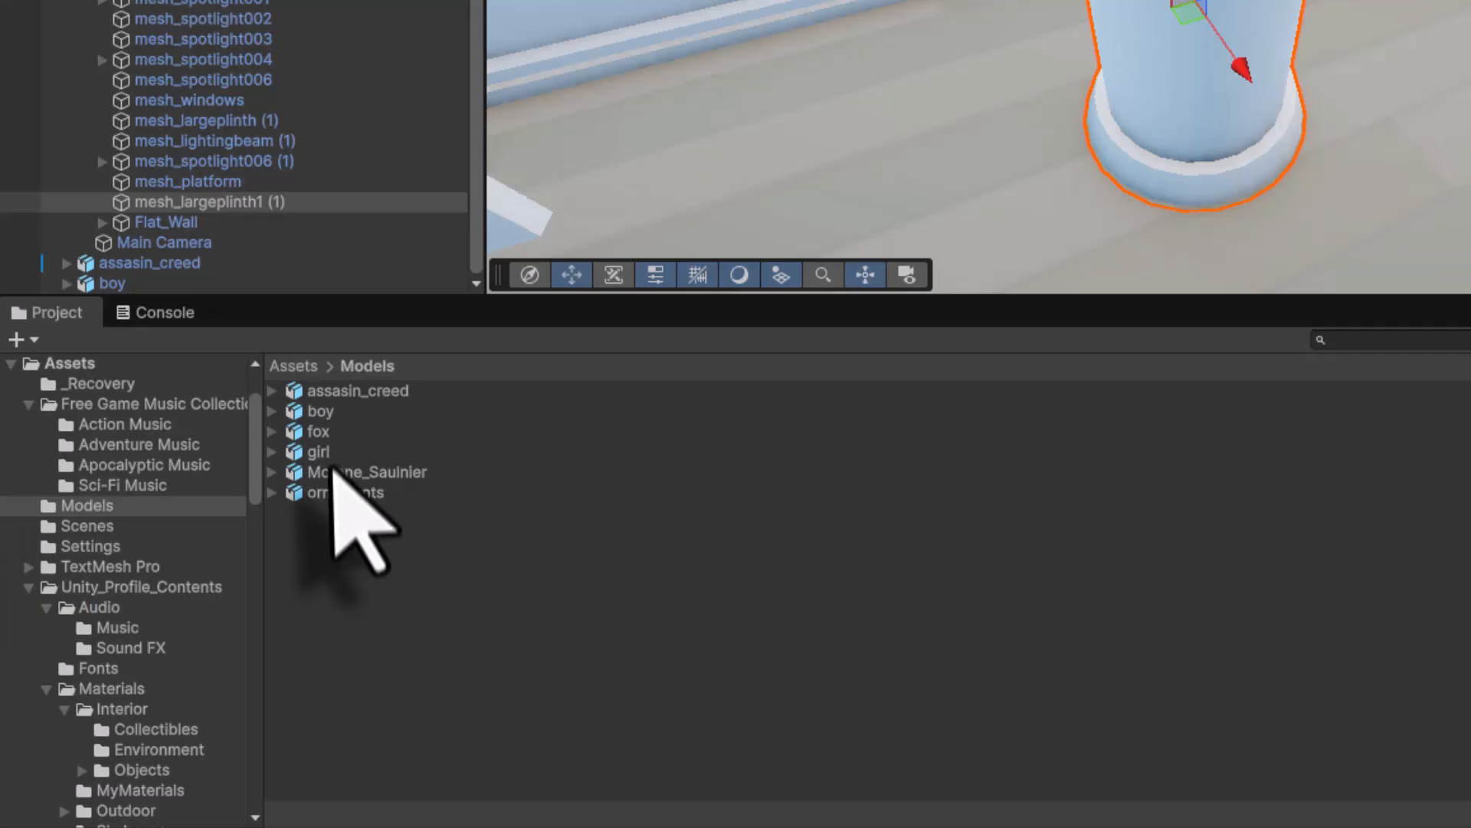
pyautogui.moveTo(316, 438); pyautogui.dragTo(1177, 0)
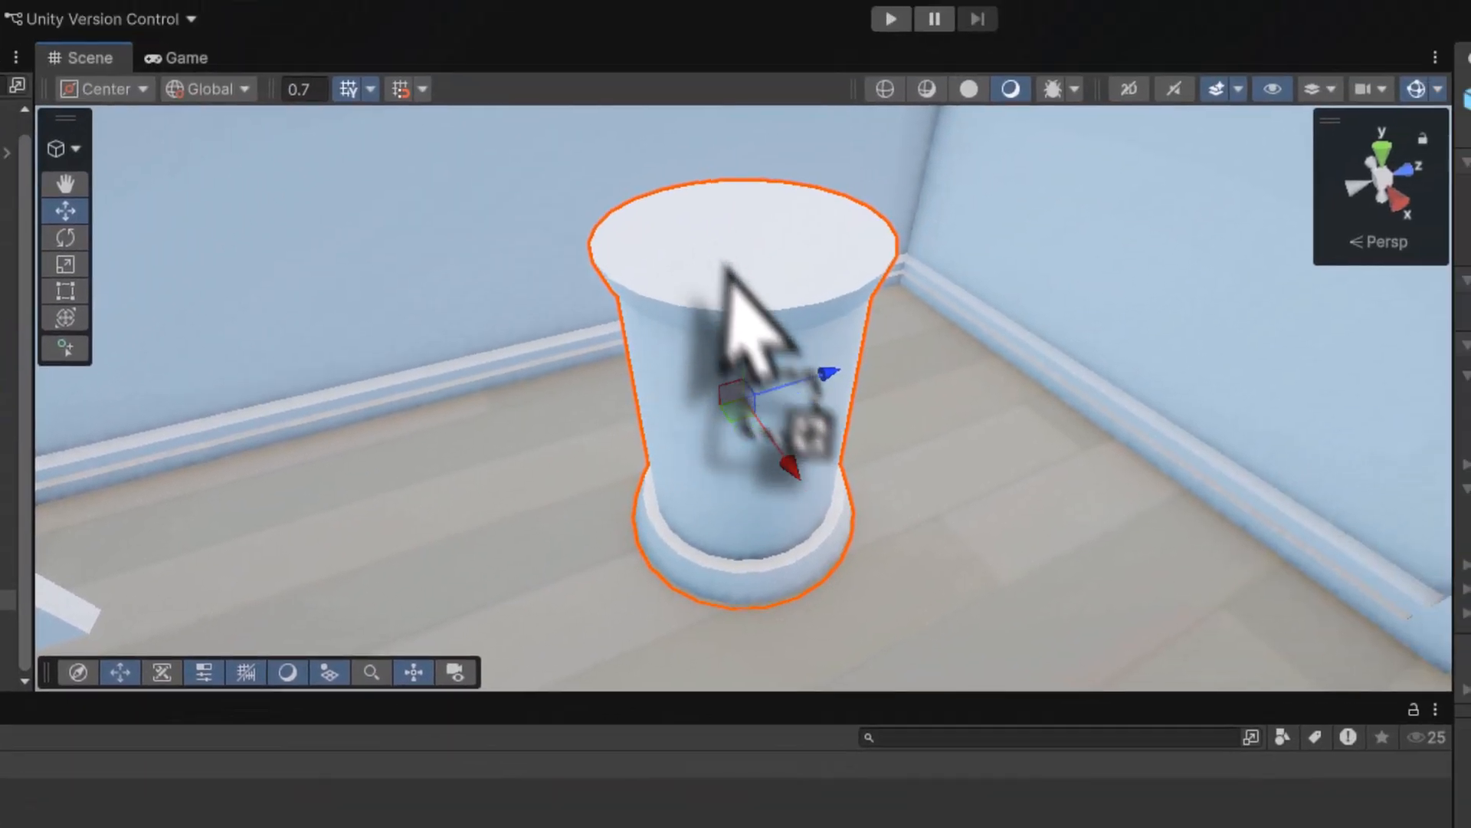
pyautogui.moveTo(725, 269); pyautogui.dragTo(730, 490)
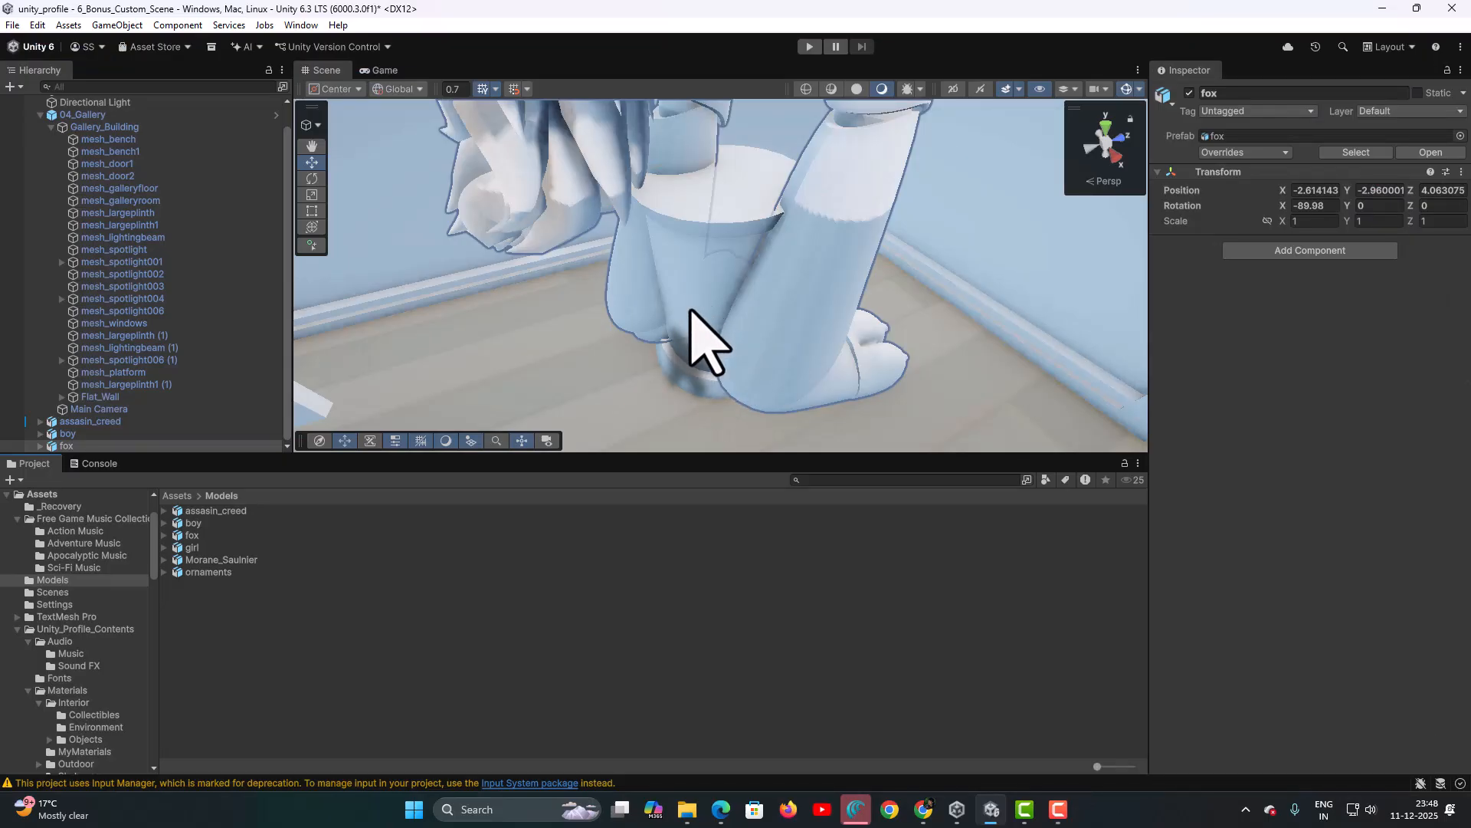
pyautogui.moveTo(692, 315); pyautogui.dragTo(677, 142, button='right')
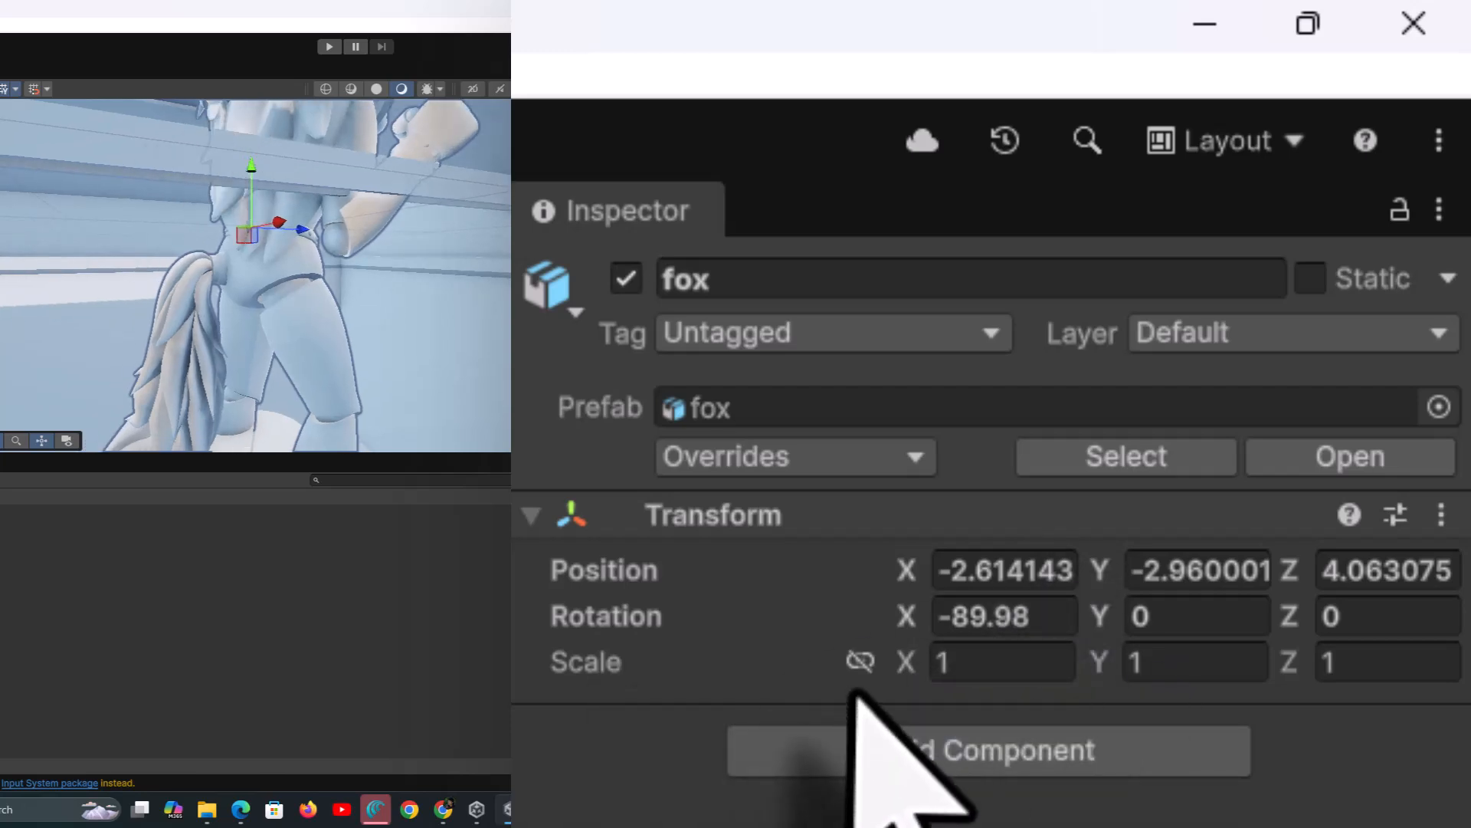
# - Link the fox's scale axes, scale it down uniformly, and raise it onto the plinth top
pyautogui.click(860, 660)
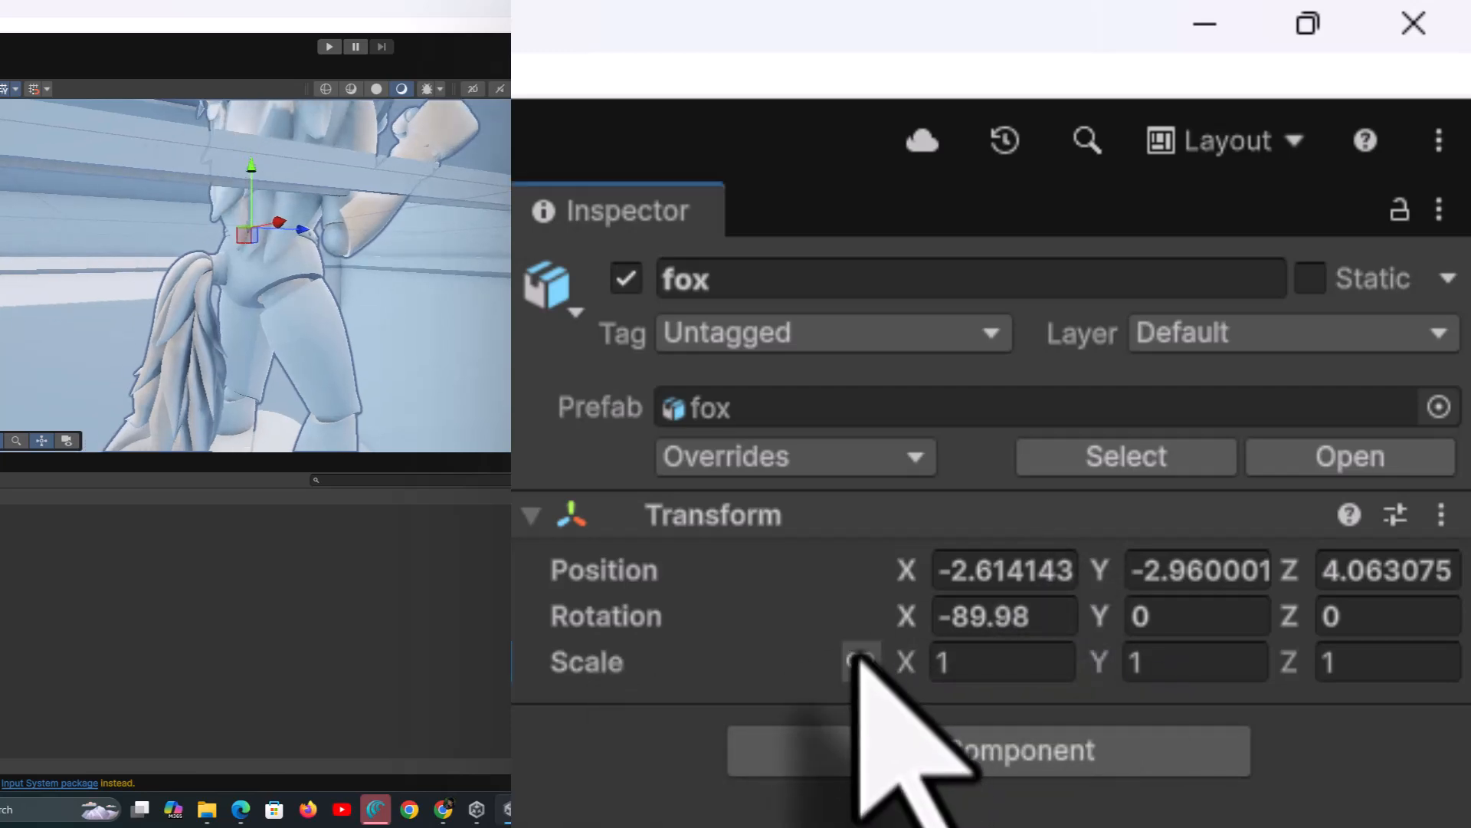
pyautogui.click(958, 663)
pyautogui.write('.')
pyautogui.write('4')
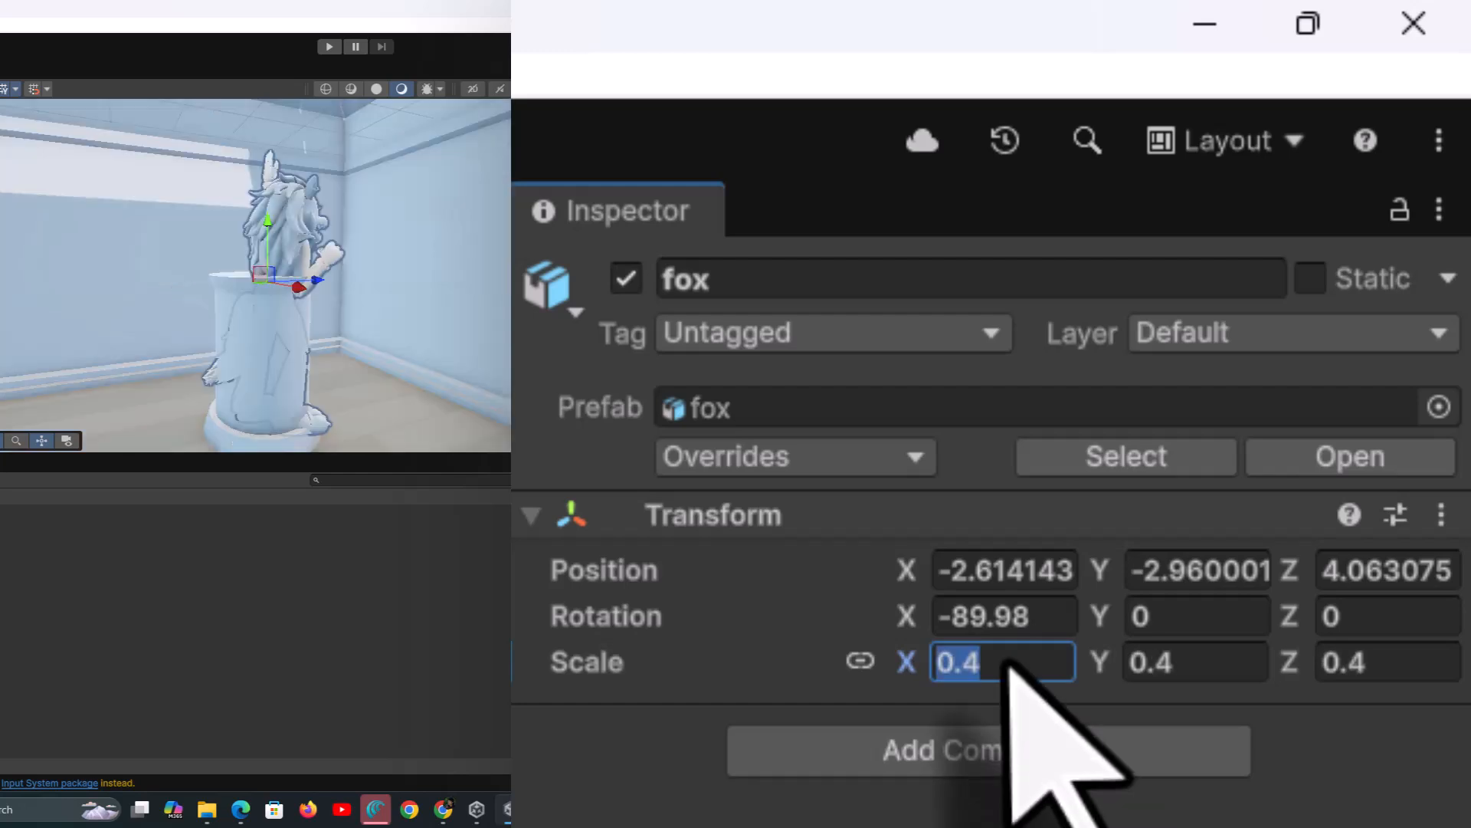
pyautogui.write('0')
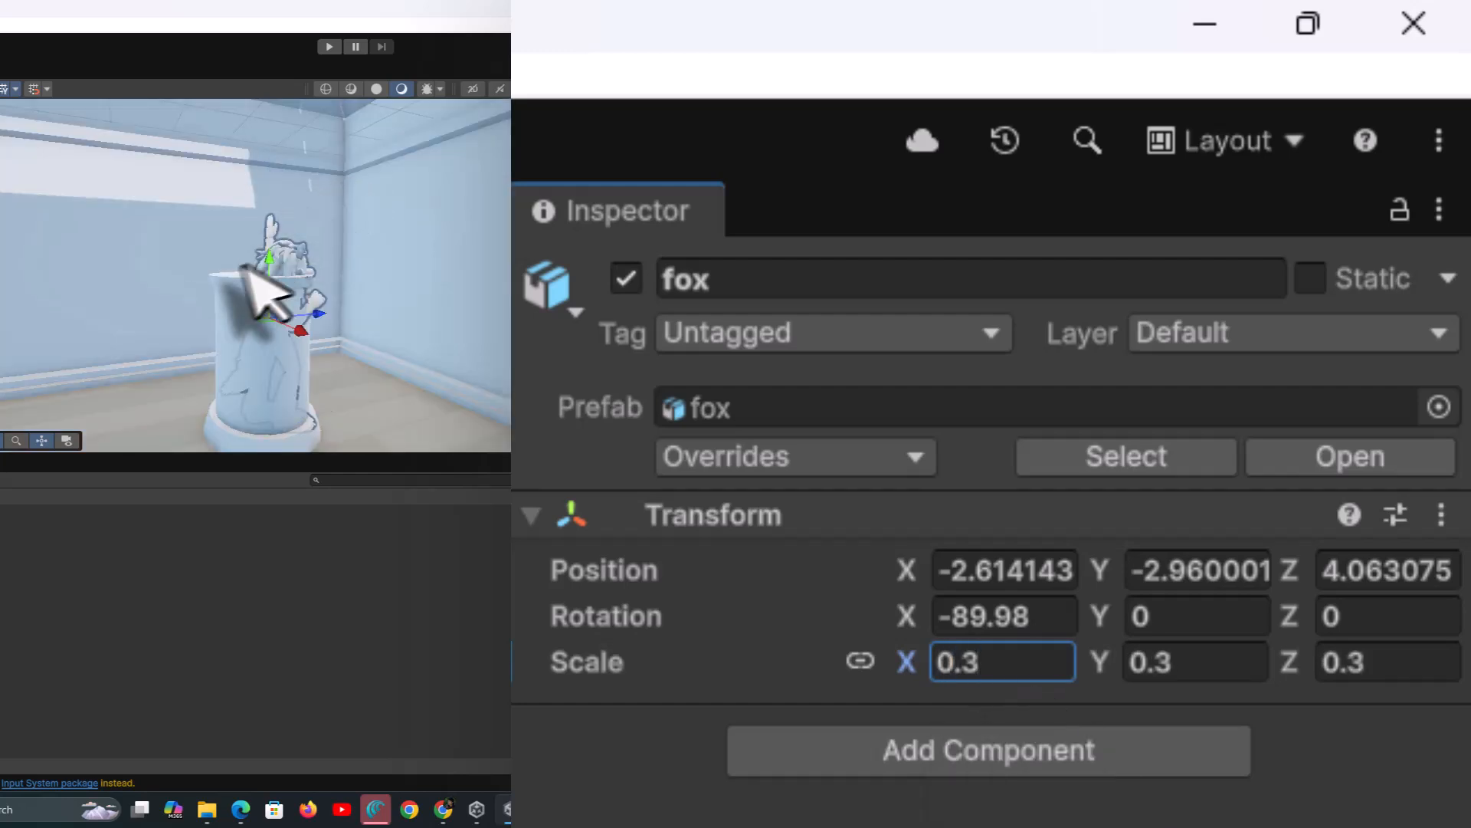
pyautogui.moveTo(269, 258); pyautogui.dragTo(267, 103)
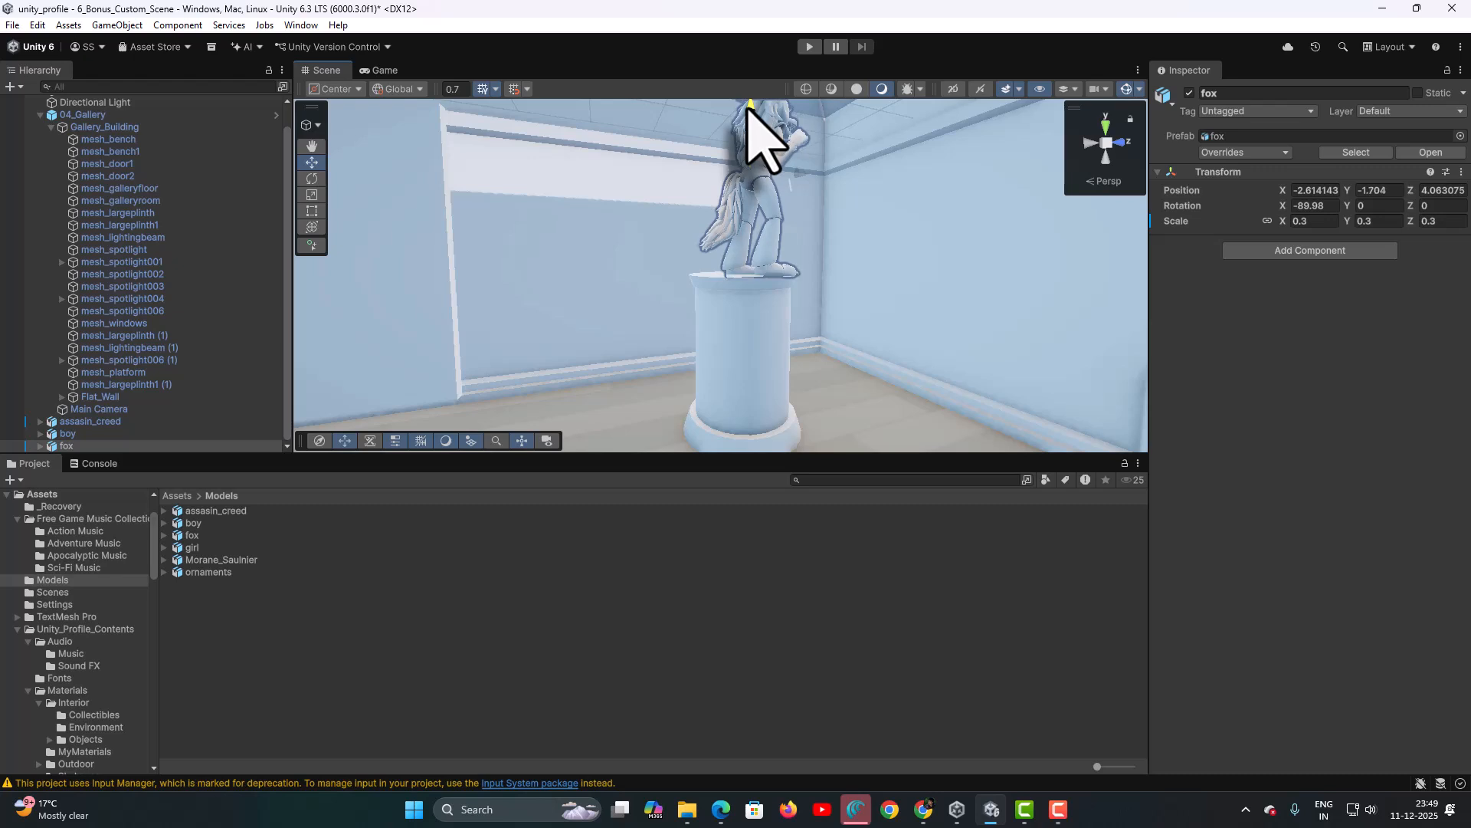
# - Rotate the fox to about 138° on Z to face the room and centre it on its plinth
pyautogui.moveTo(803, 175); pyautogui.dragTo(781, 172)
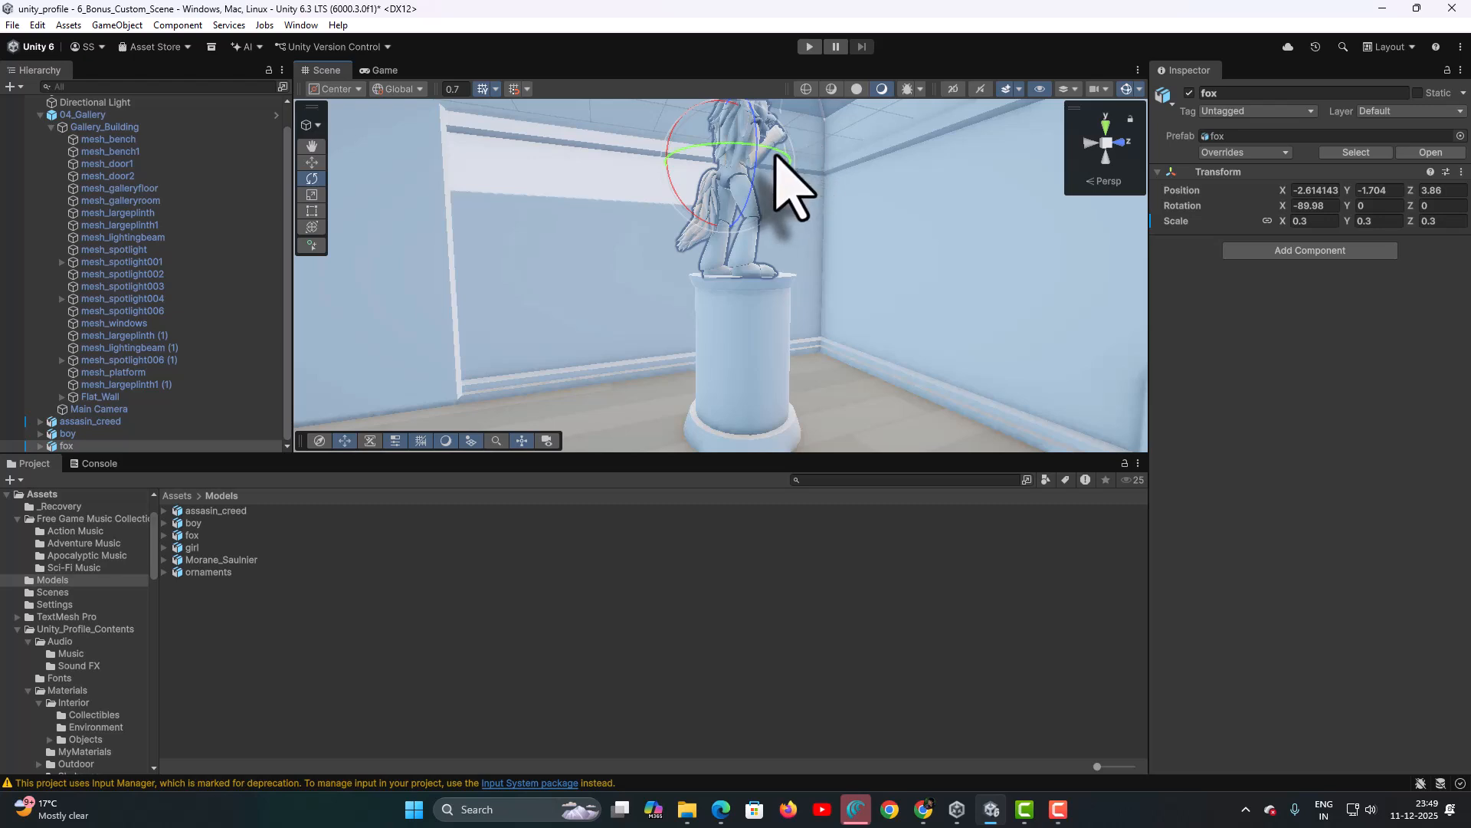
pyautogui.moveTo(777, 149); pyautogui.dragTo(609, 142)
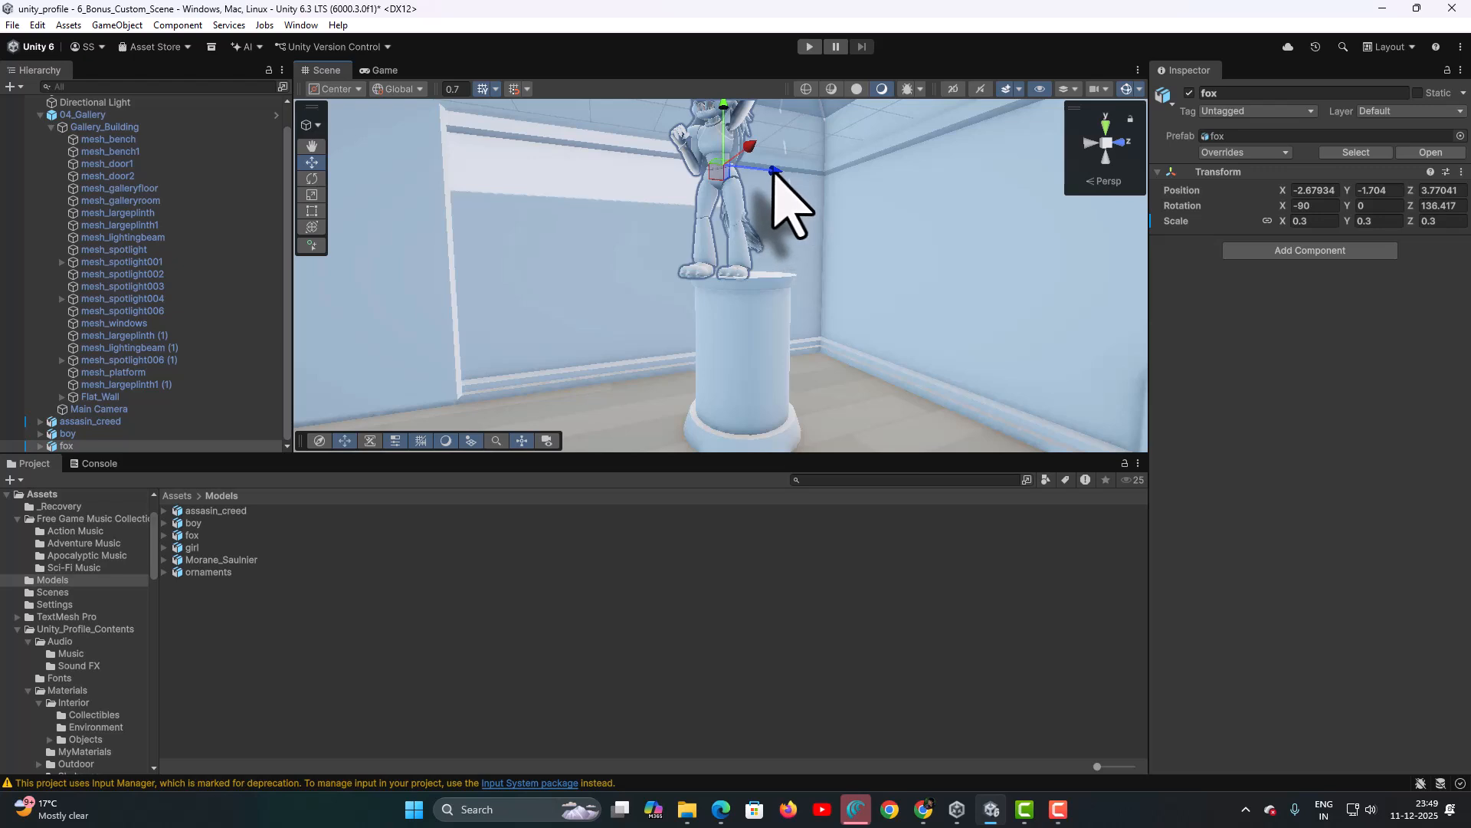
pyautogui.moveTo(774, 170); pyautogui.dragTo(602, 320)
# - Swing the view across the gallery and select the empty rectangular plinth
pyautogui.keyDown('alt'); pyautogui.moveTo(860, 229); pyautogui.dragTo(878, 175); pyautogui.keyUp('alt')
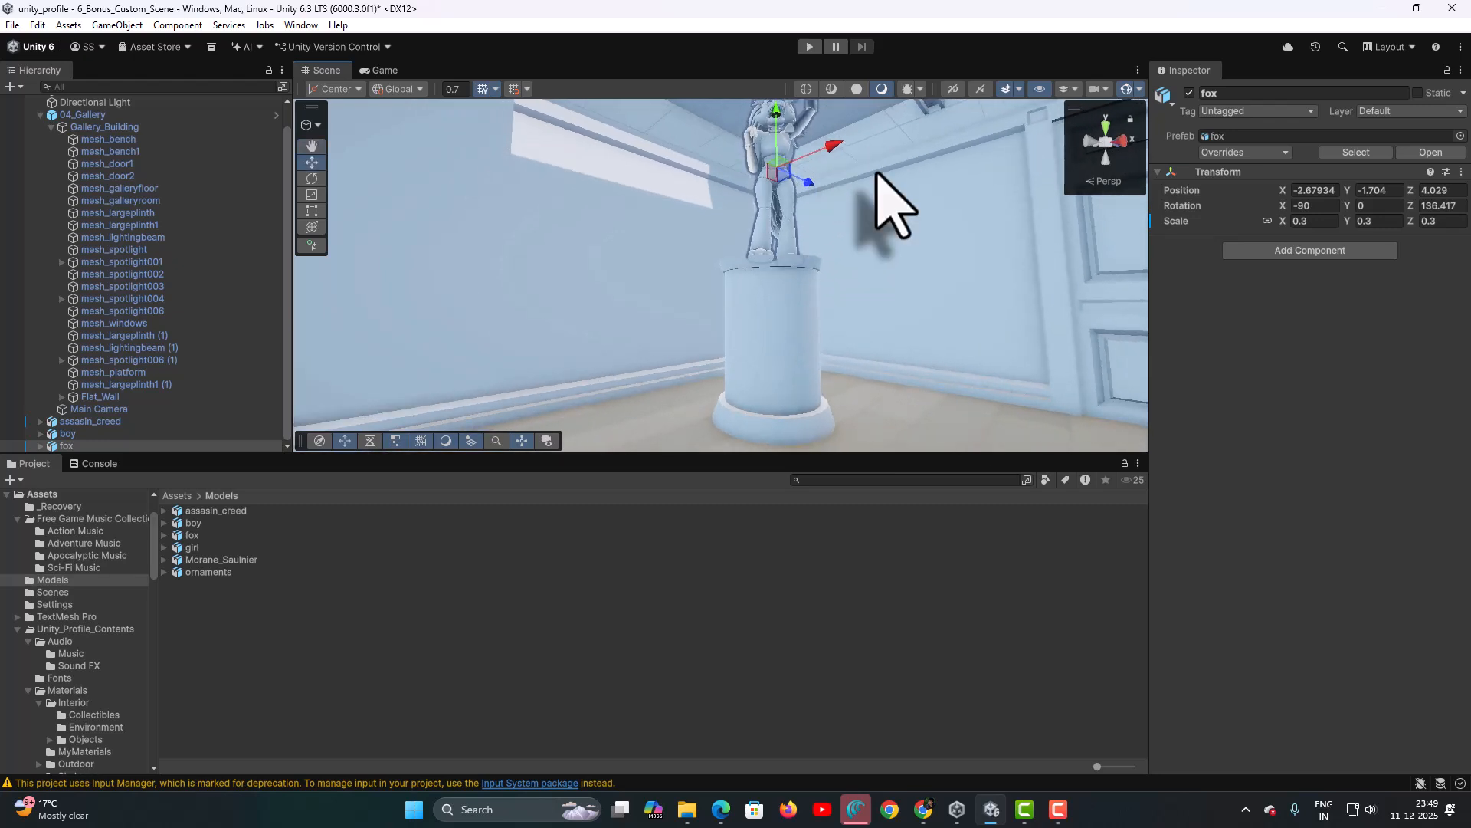
pyautogui.moveTo(876, 172); pyautogui.dragTo(840, 242, button='middle')
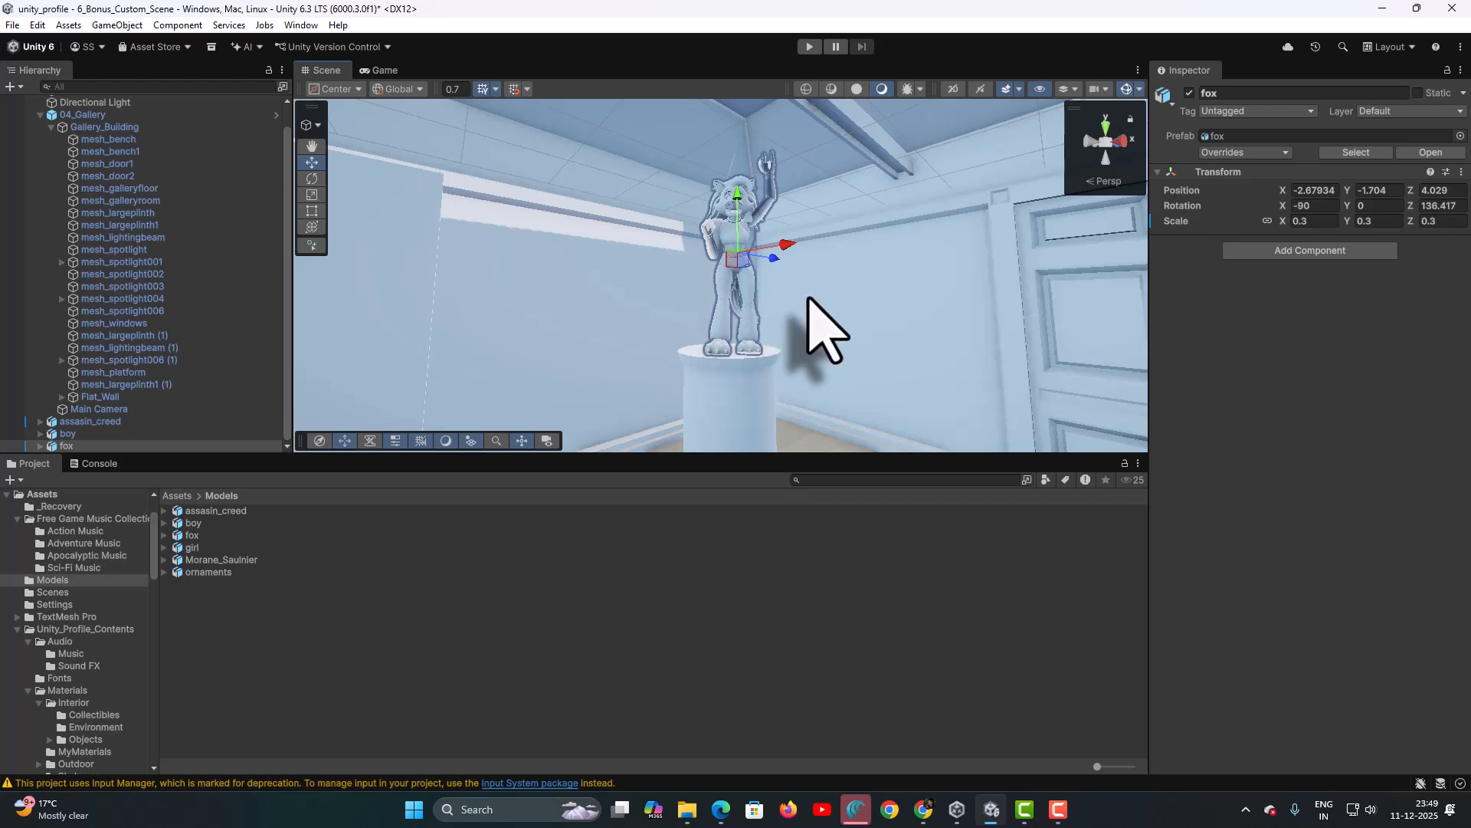
pyautogui.moveTo(827, 329); pyautogui.dragTo(512, 293, button='right')
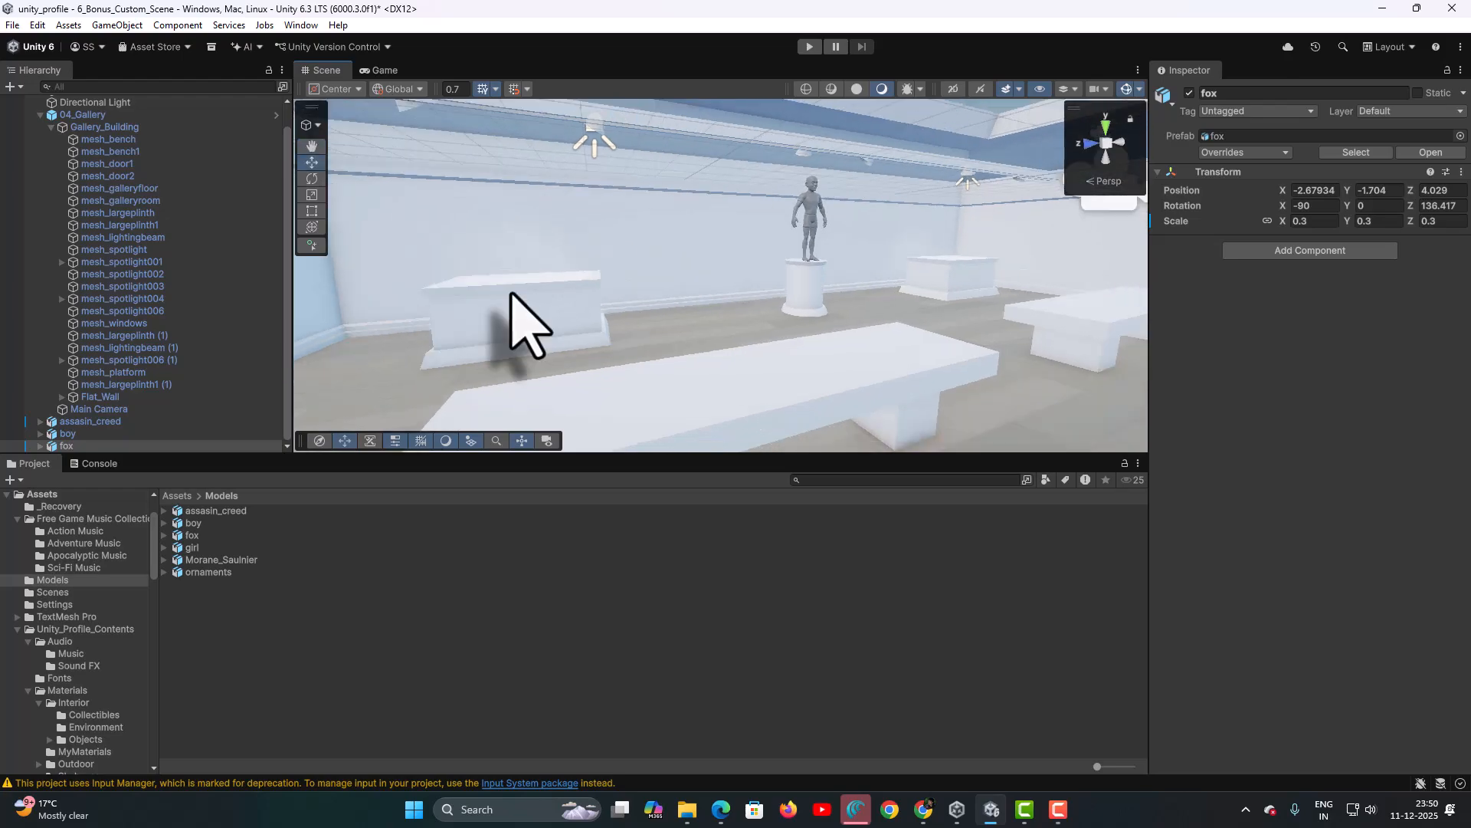
pyautogui.click(577, 291)
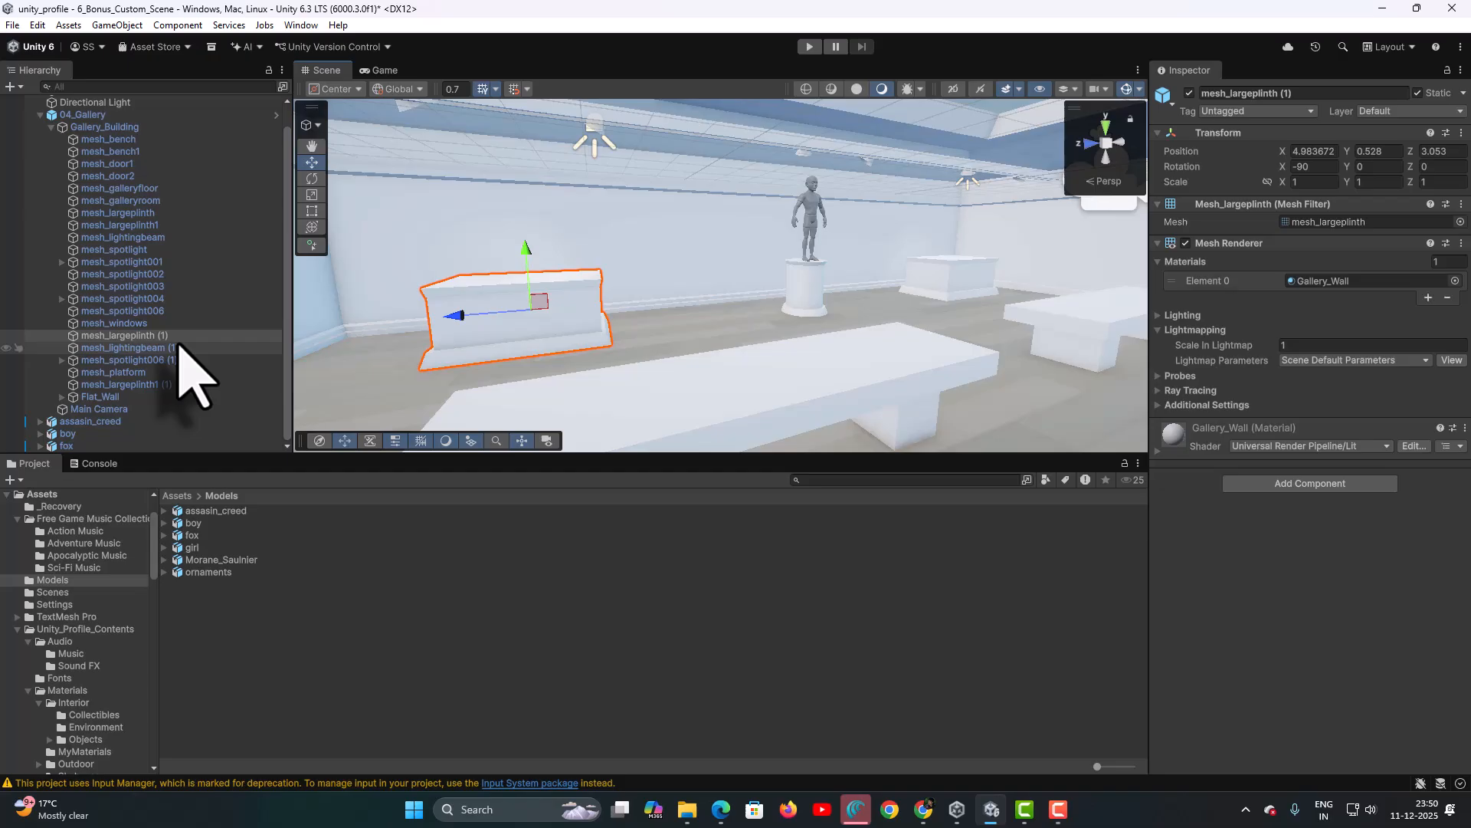
# - Place the girl model on the framed rectangular plinth and raise her to stand on top
pyautogui.press('f')
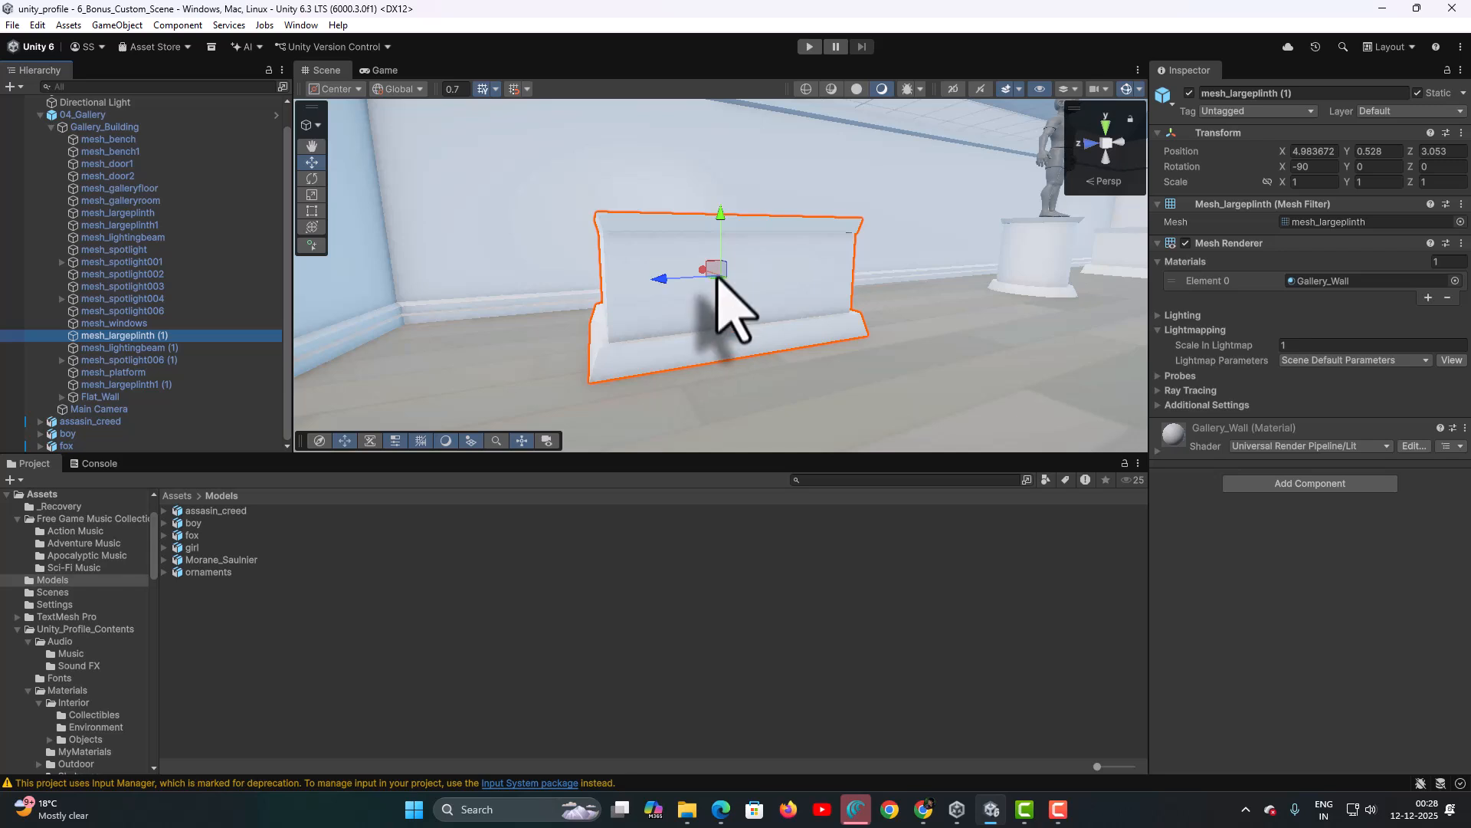
pyautogui.keyDown('alt'); pyautogui.moveTo(733, 257); pyautogui.dragTo(630, 371); pyautogui.keyUp('alt')
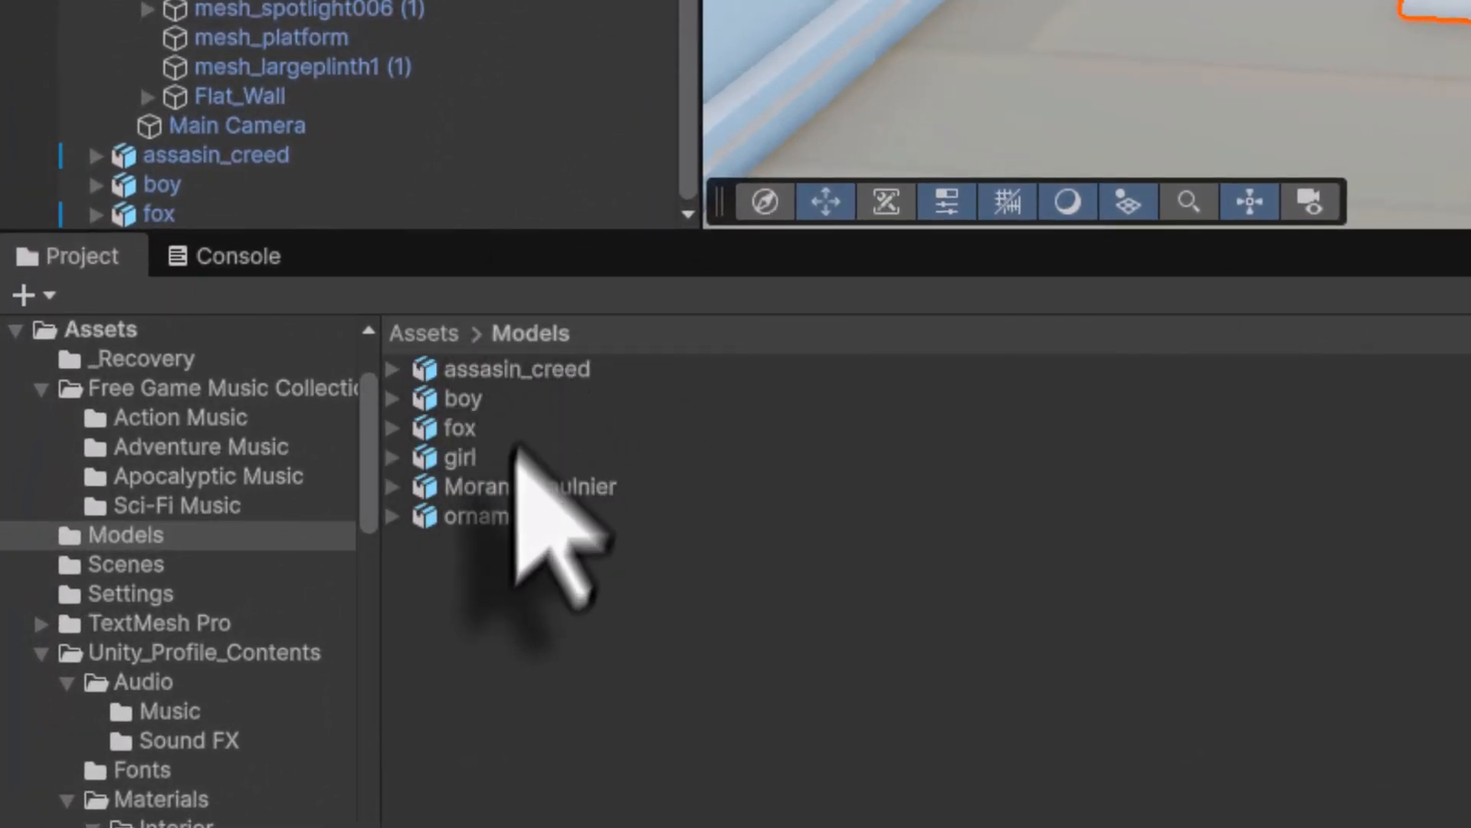
pyautogui.click(466, 453)
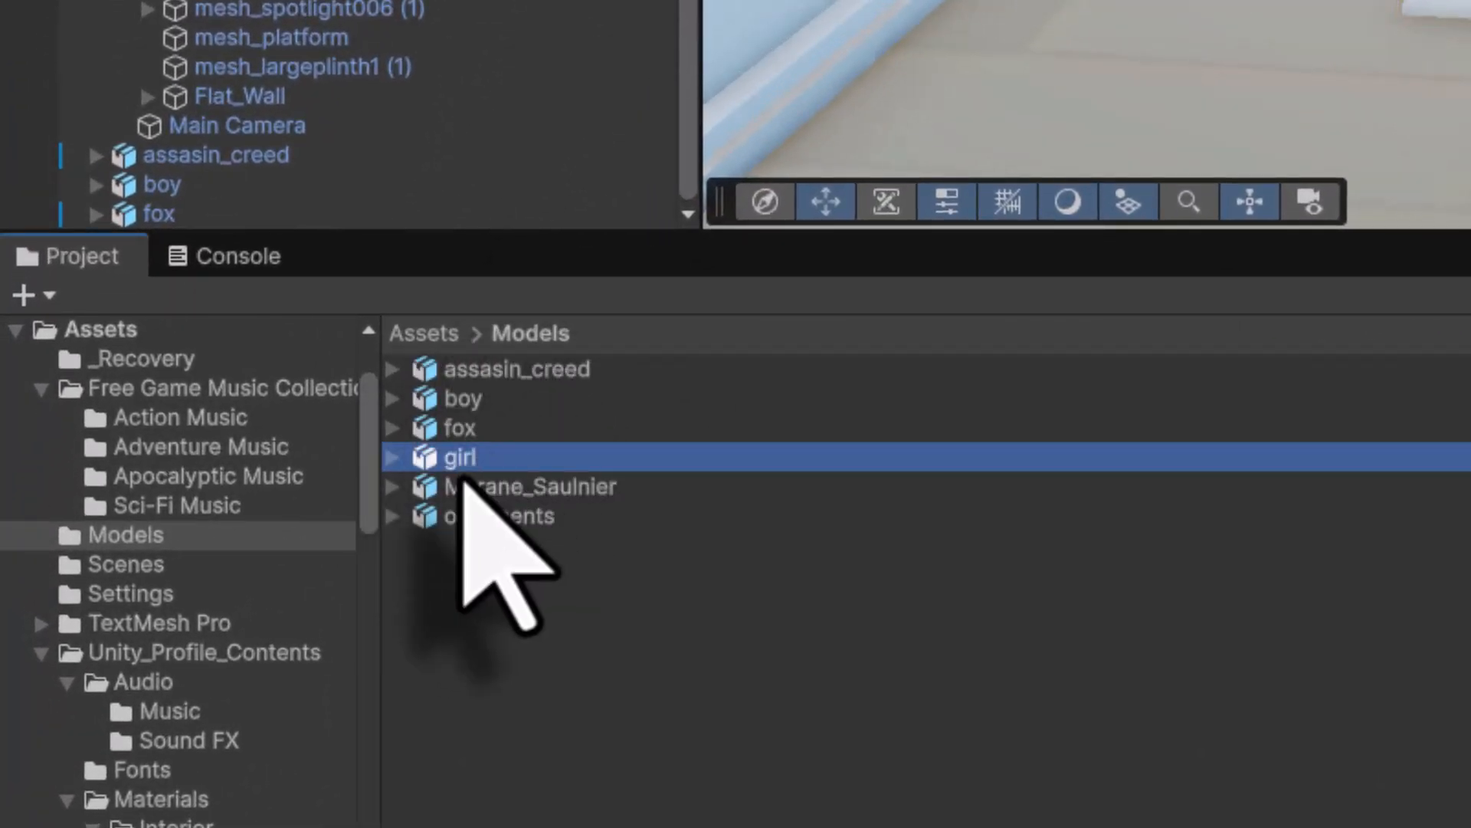
pyautogui.moveTo(435, 468); pyautogui.dragTo(869, 615)
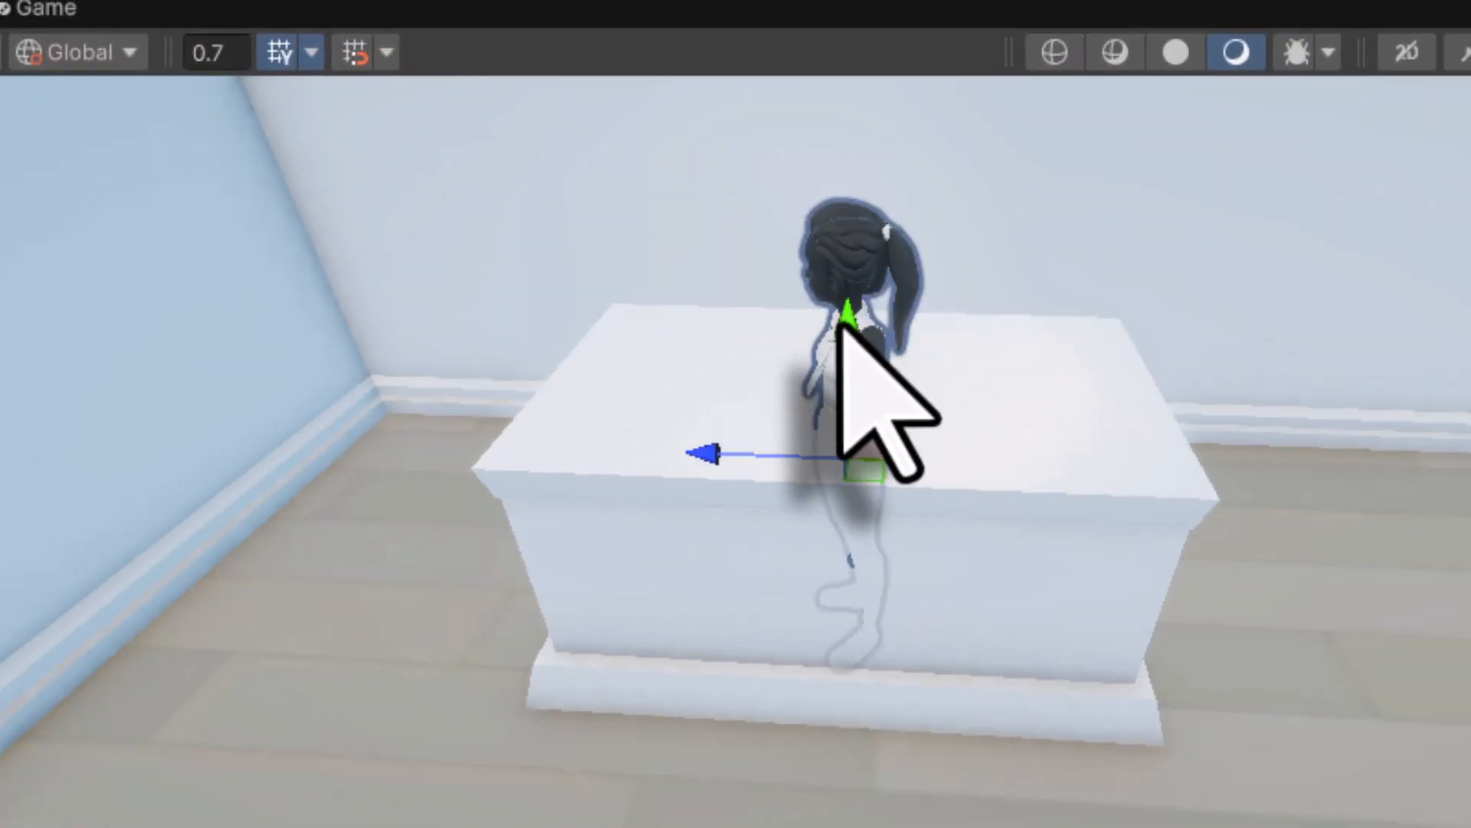
pyautogui.moveTo(848, 322); pyautogui.dragTo(819, 1)
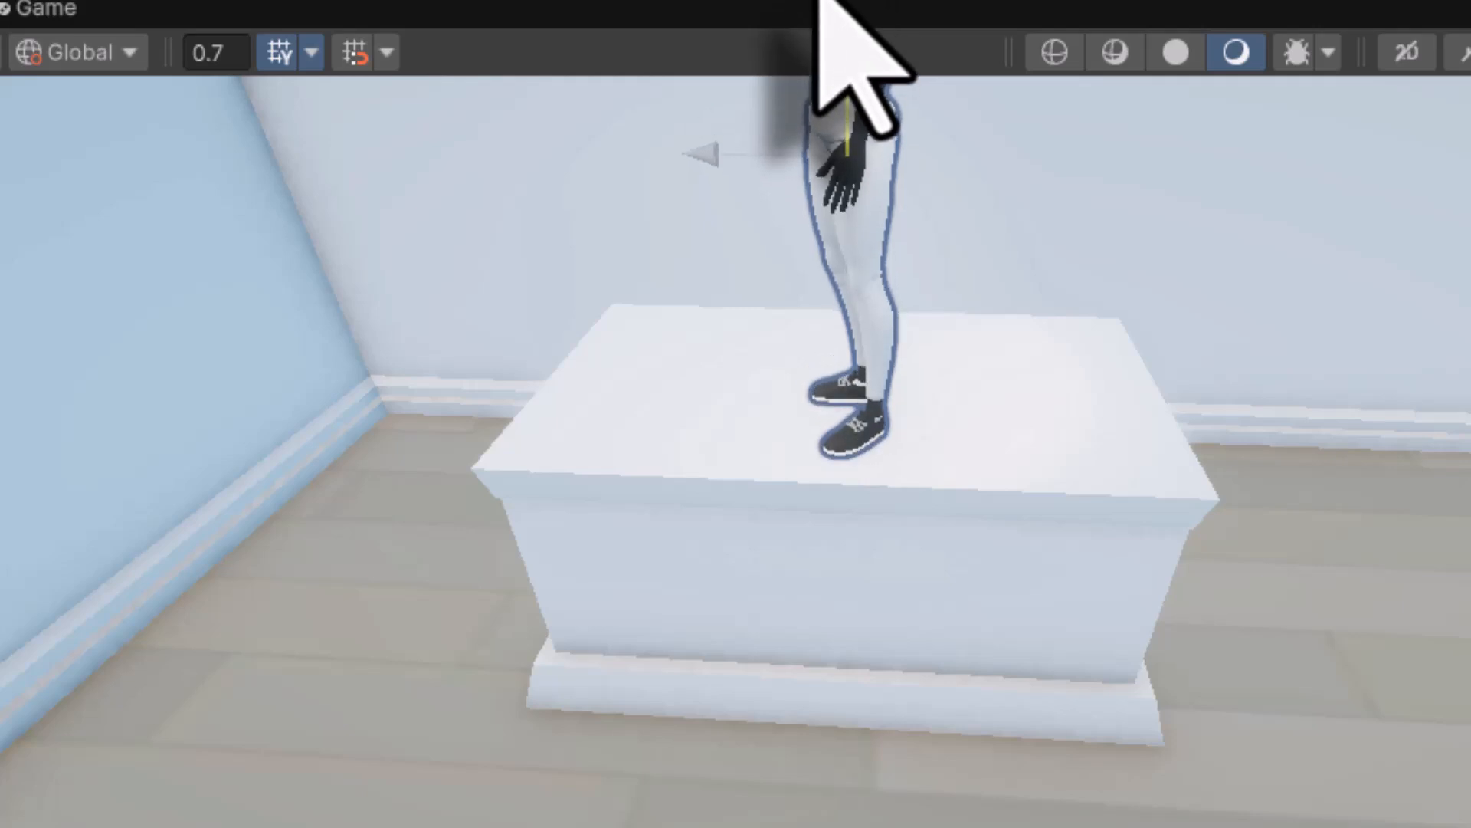
pyautogui.scroll(-4, 762, 286)
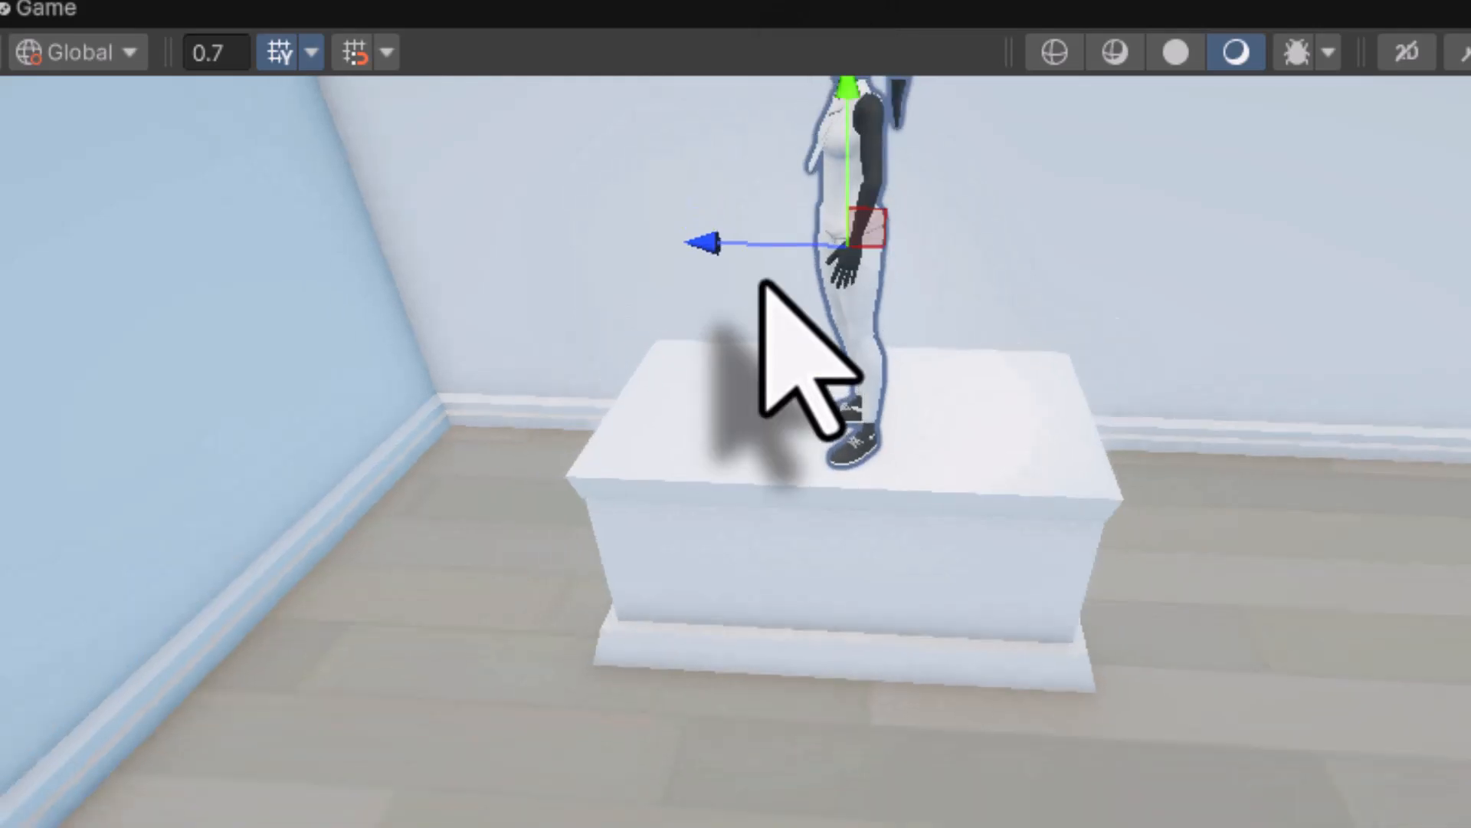
pyautogui.moveTo(783, 261); pyautogui.dragTo(728, 306, button='middle')
pyautogui.moveTo(762, 345); pyautogui.dragTo(787, 84, button='right')
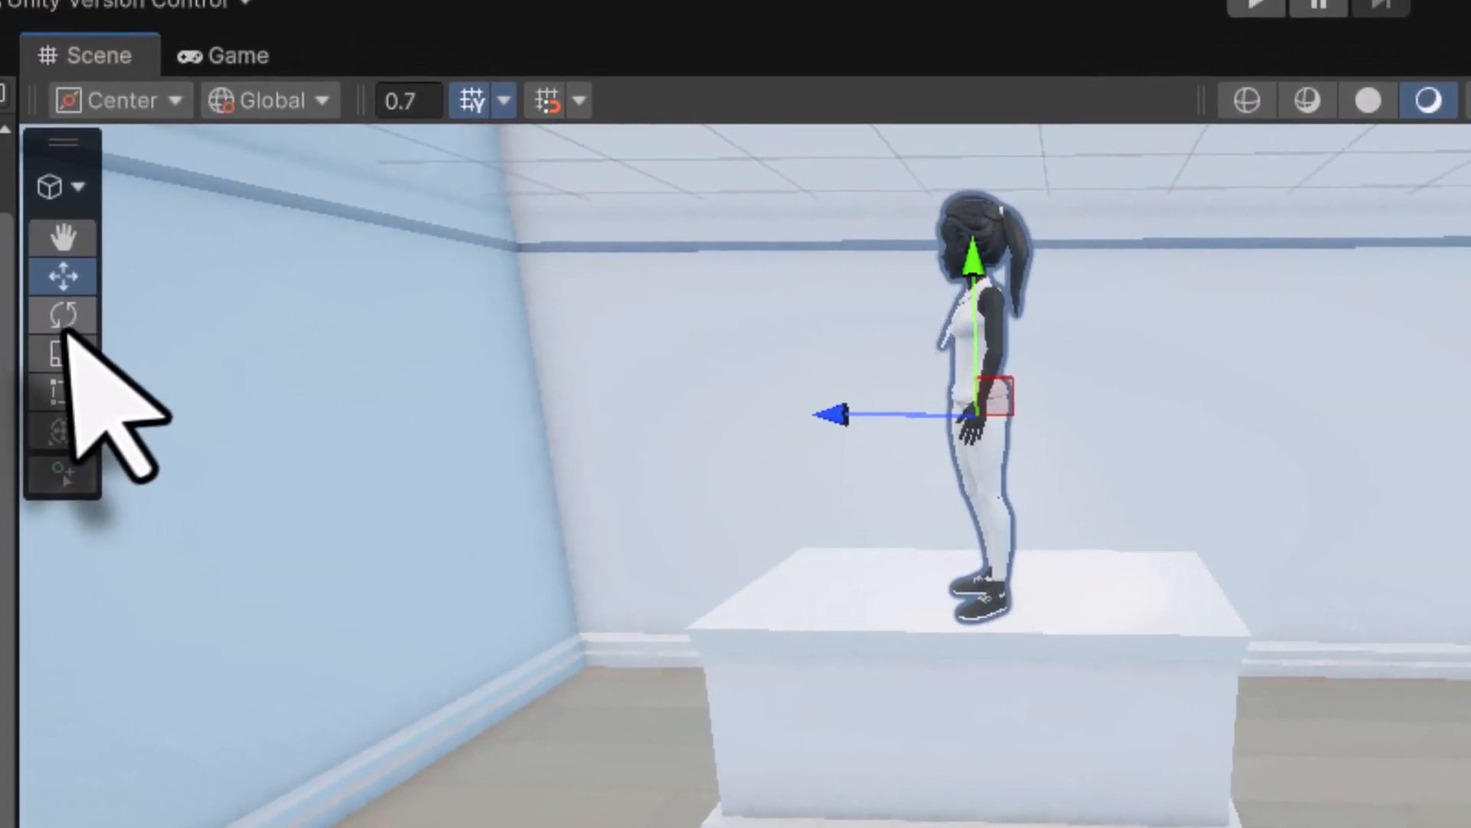
# - Rotate the girl to face forward, then select the far empty plinth
pyautogui.click(59, 318)
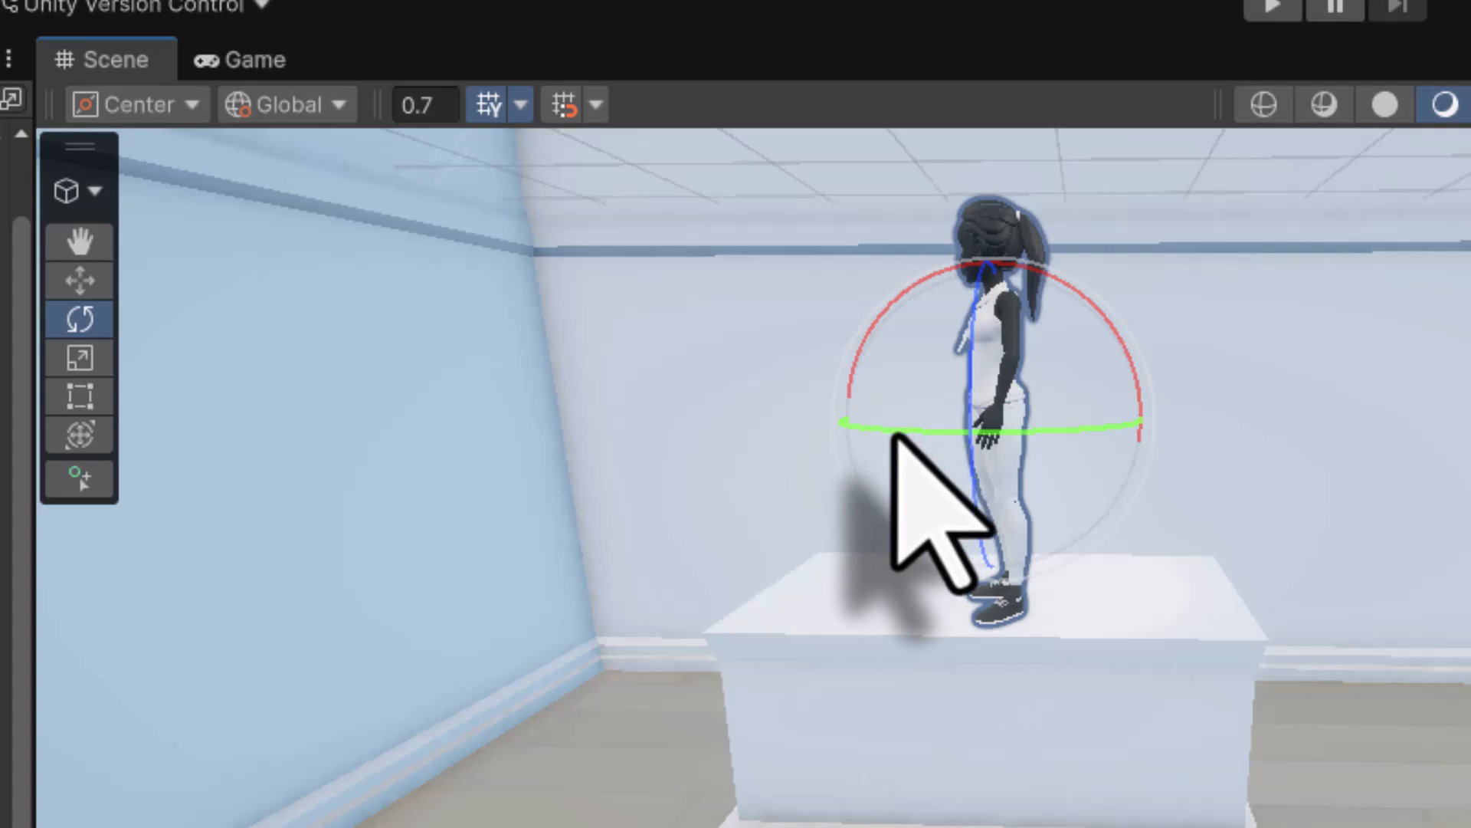
pyautogui.moveTo(893, 434); pyautogui.dragTo(1200, 448)
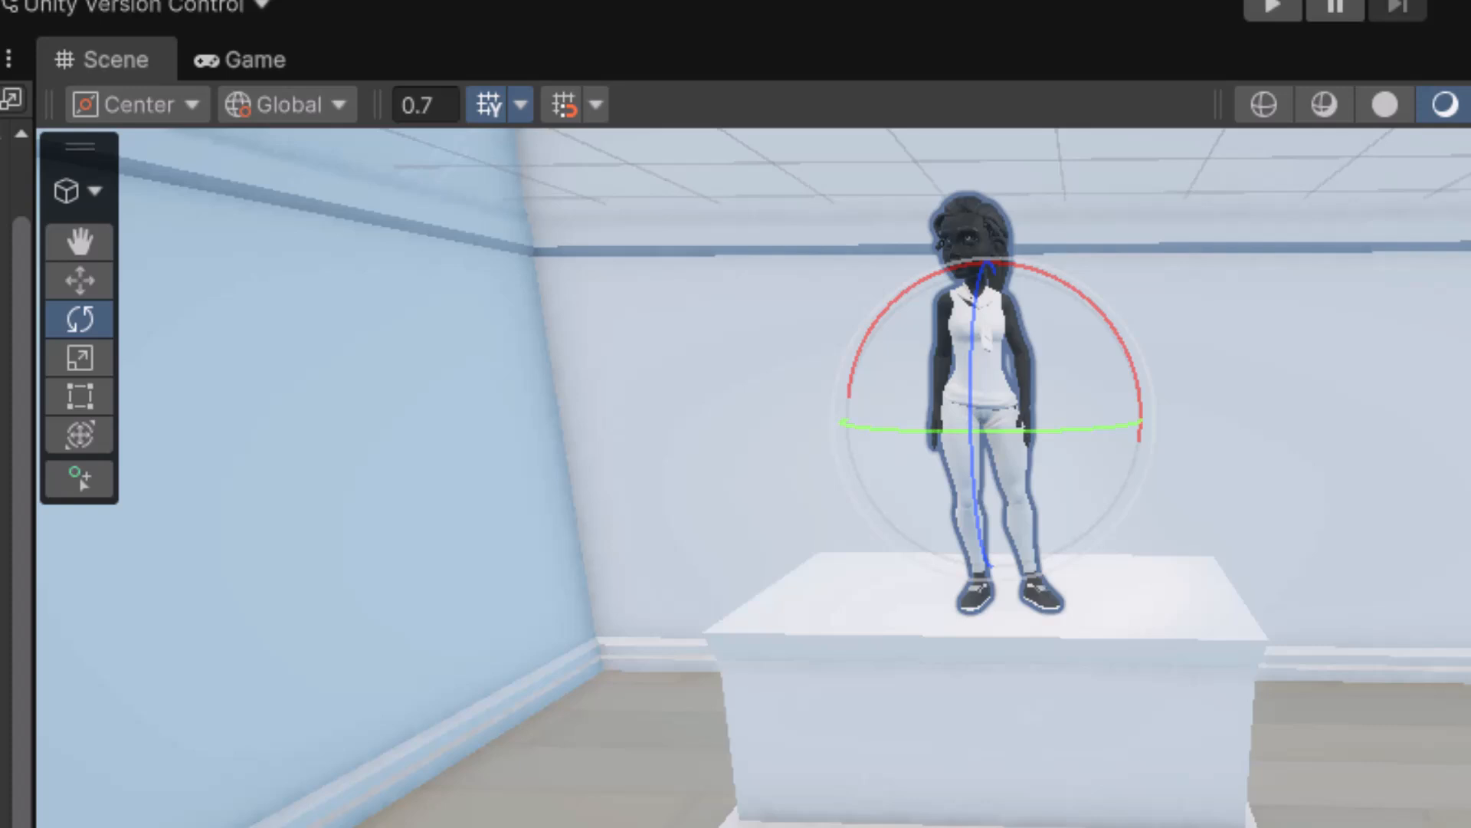
pyautogui.moveTo(1468, 487)
pyautogui.mouseDown(button='right')
pyautogui.moveTo(1427, 460)
pyautogui.moveTo(1469, 452)
pyautogui.moveTo(1470, 471)
pyautogui.mouseUp(button='right')
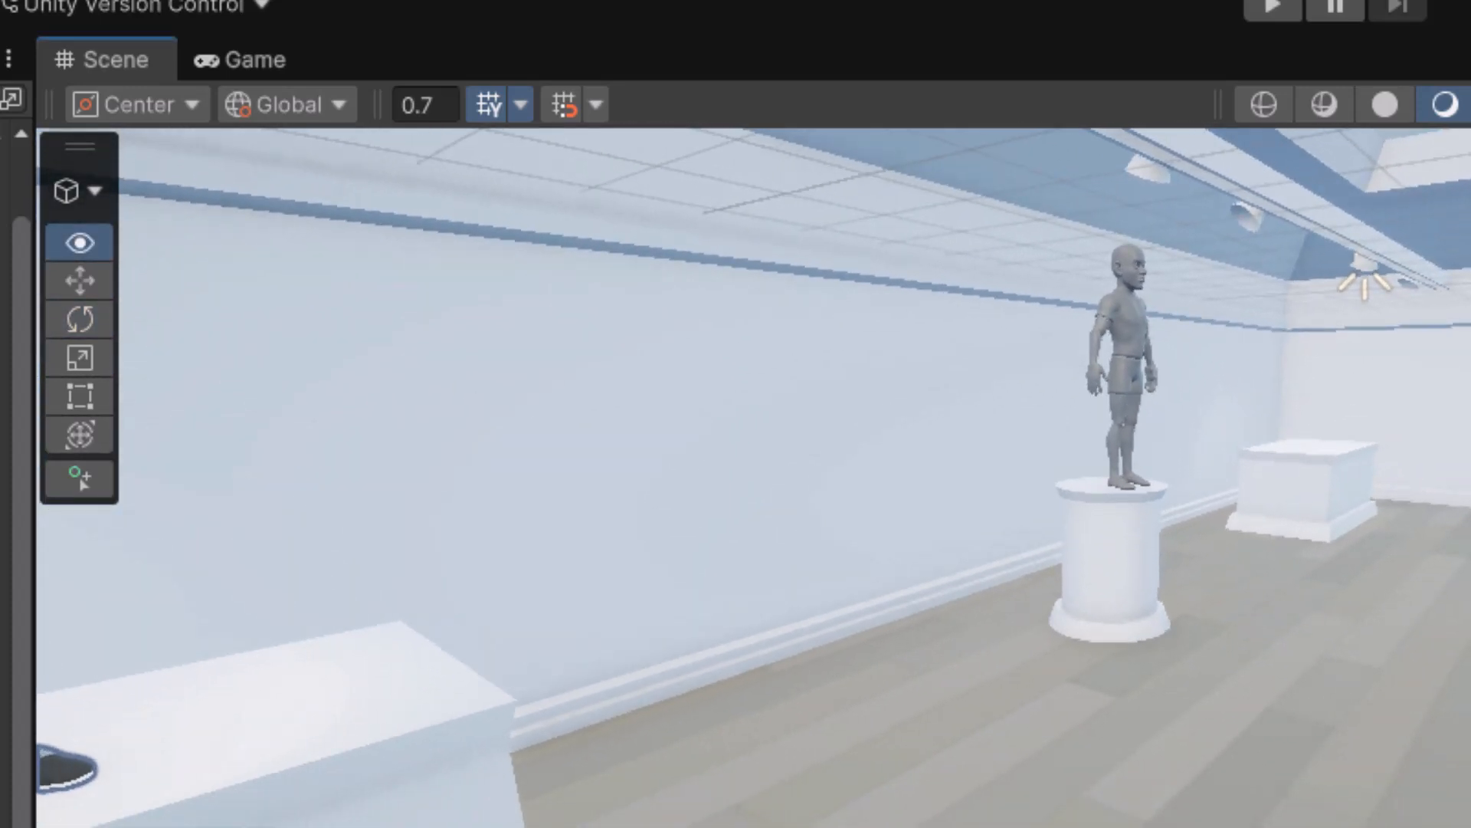
pyautogui.click(1308, 490)
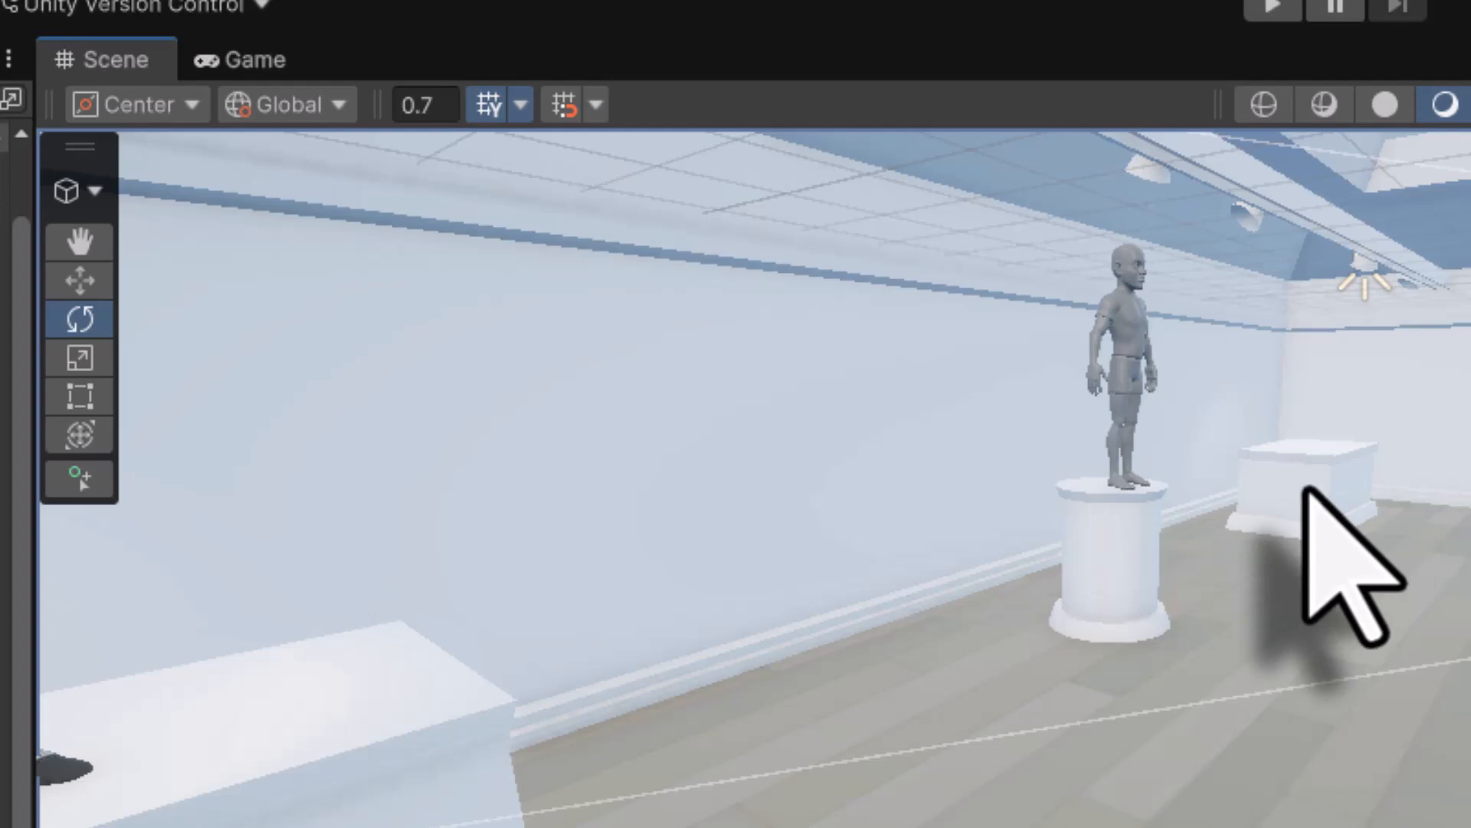
pyautogui.scroll(3, 1337, 491)
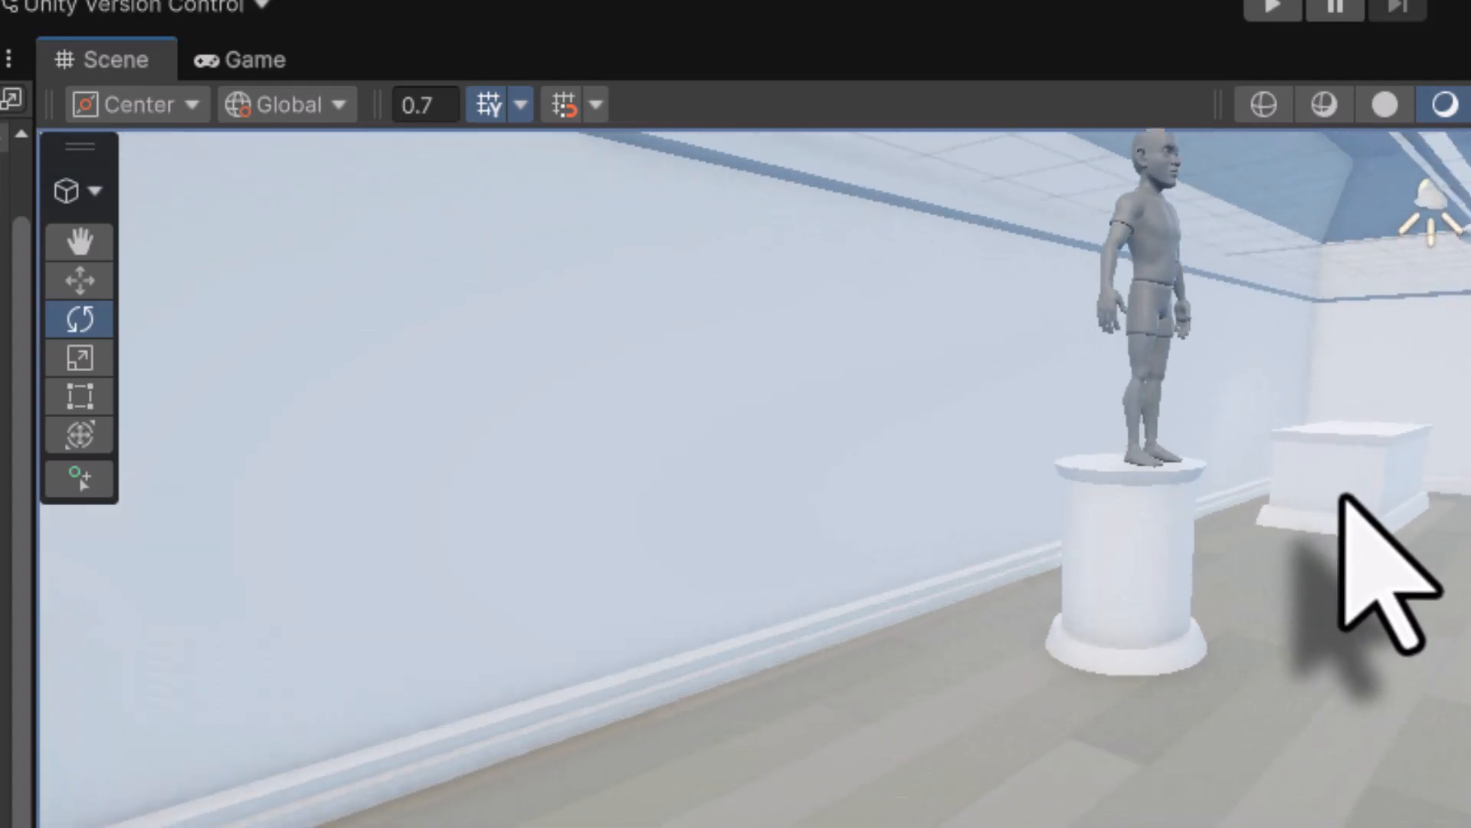
pyautogui.click(1372, 453)
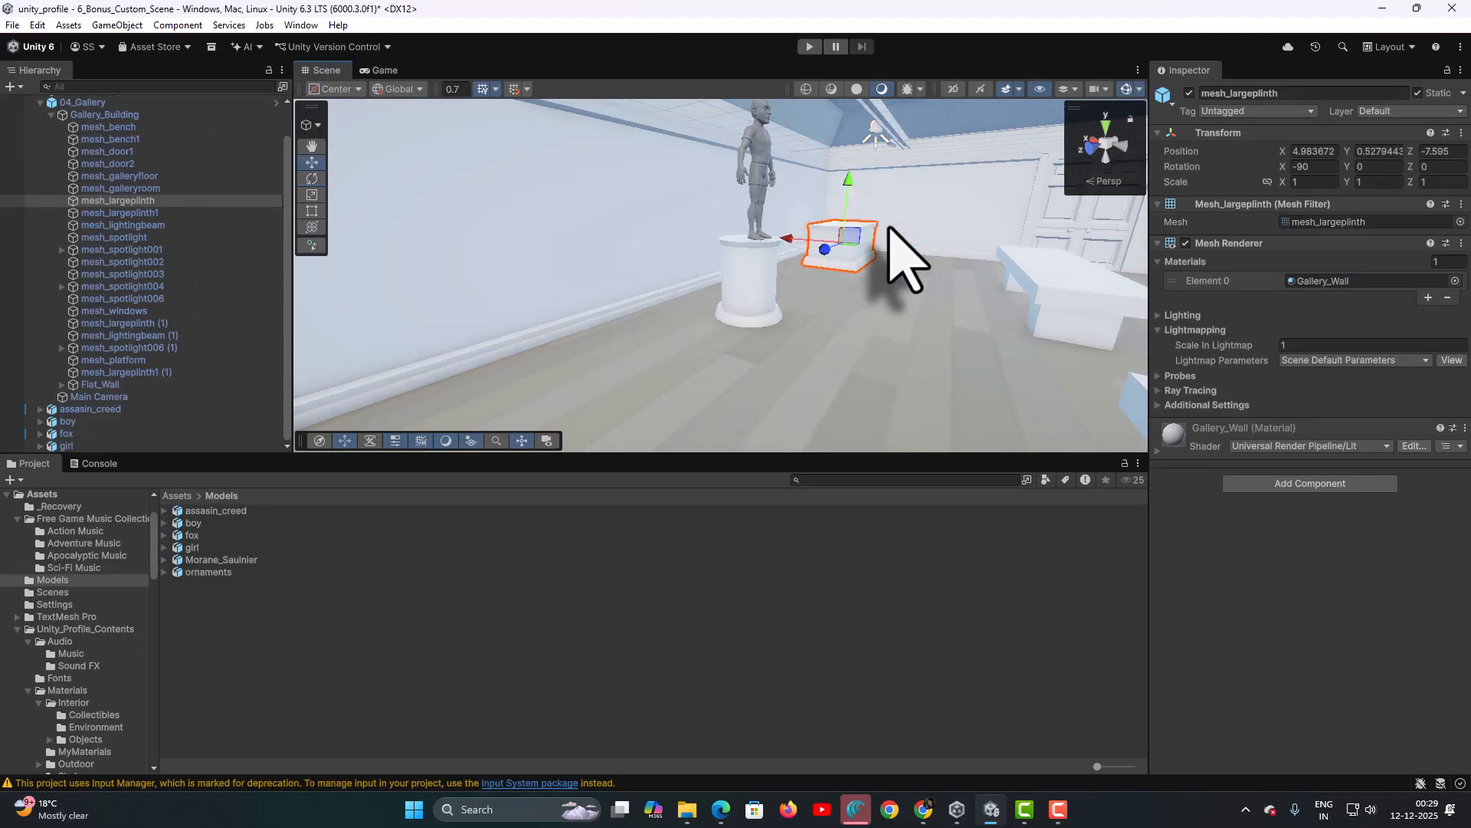
# - Drop the Morane_Saulnier biplane onto the framed plinth and lift it along Y above it
pyautogui.press('f')
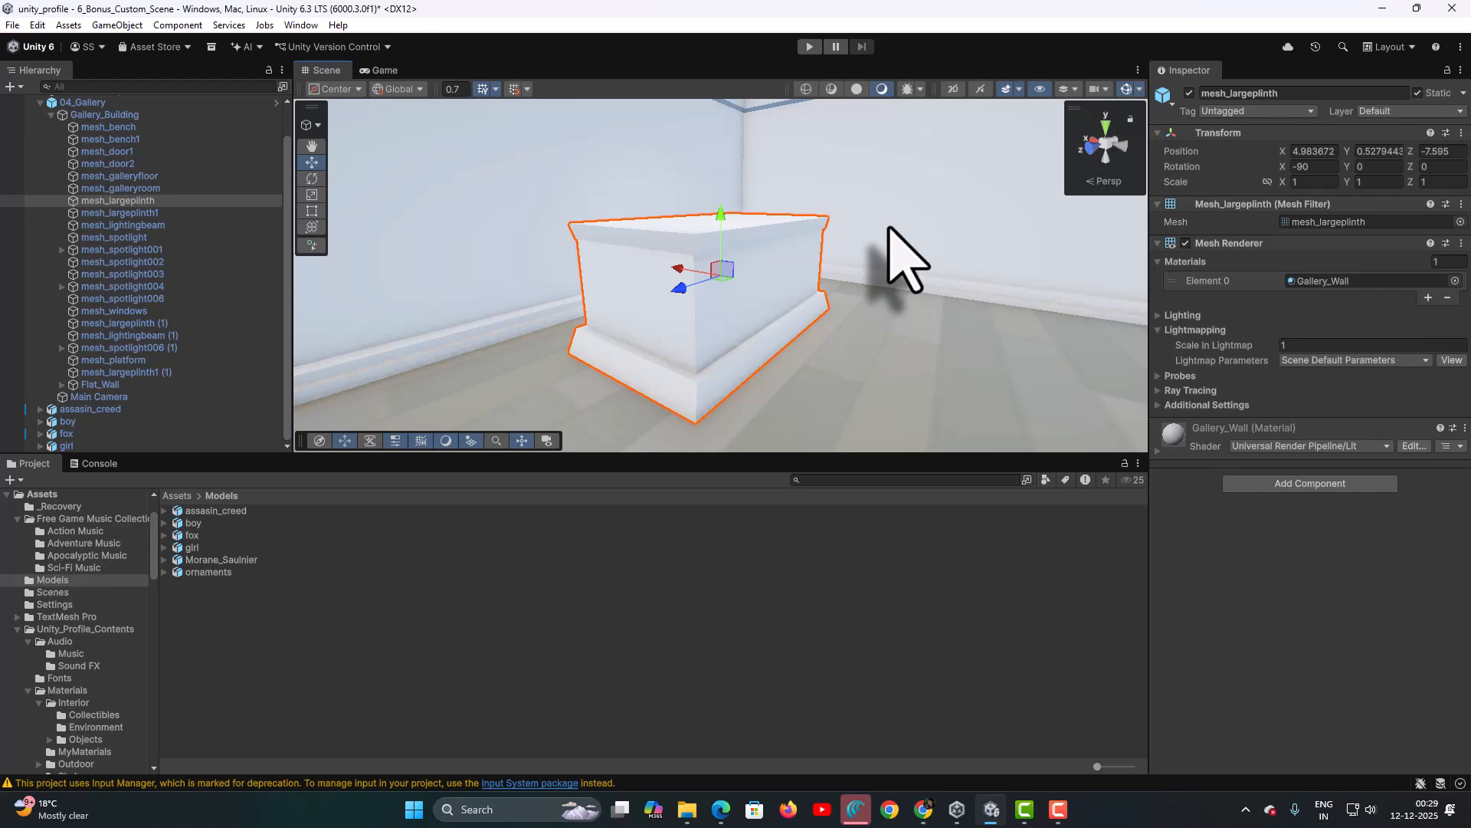
pyautogui.keyDown('alt'); pyautogui.moveTo(878, 264); pyautogui.dragTo(642, 330); pyautogui.keyUp('alt')
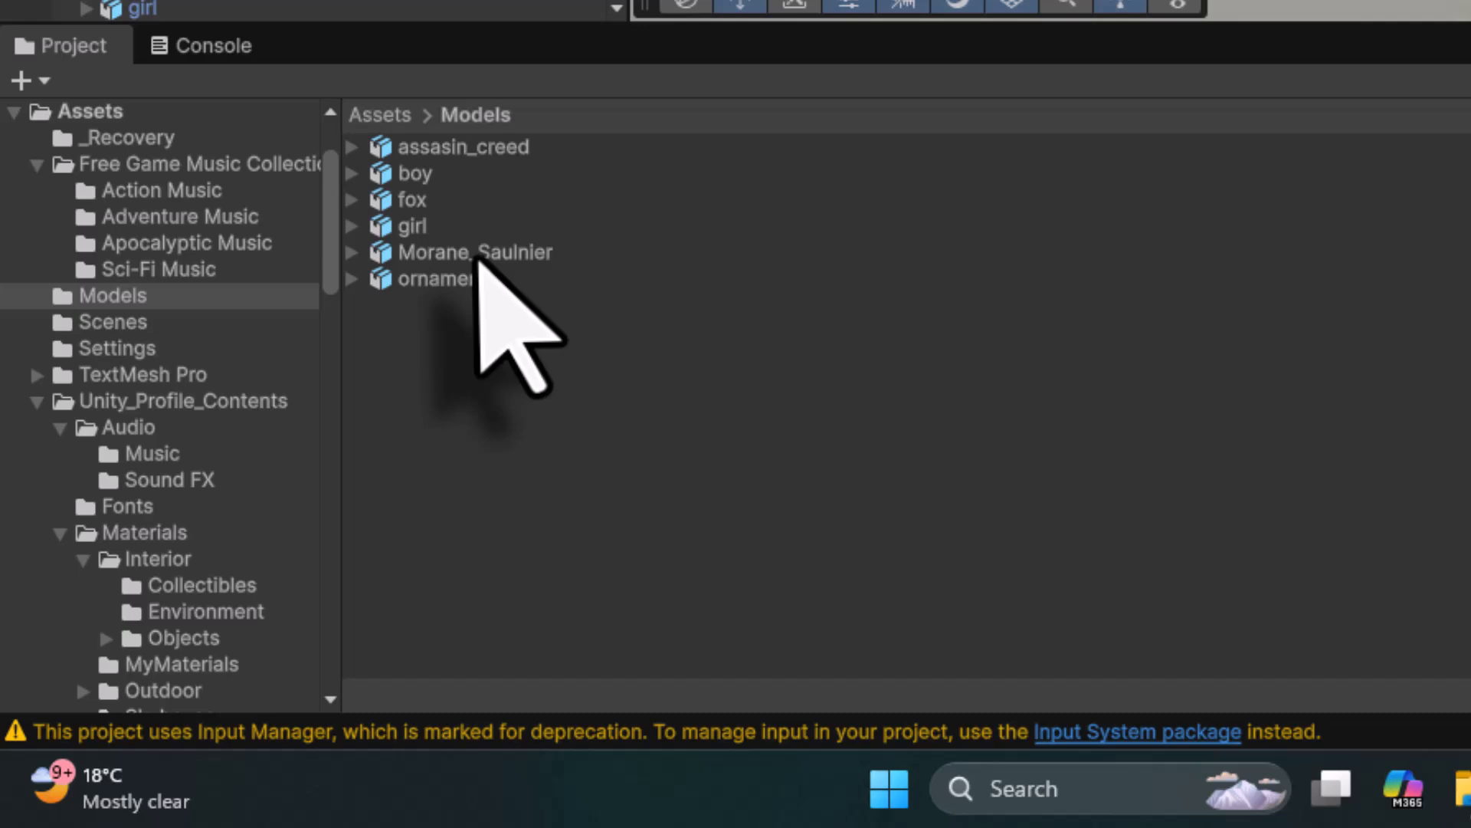
pyautogui.click(477, 255)
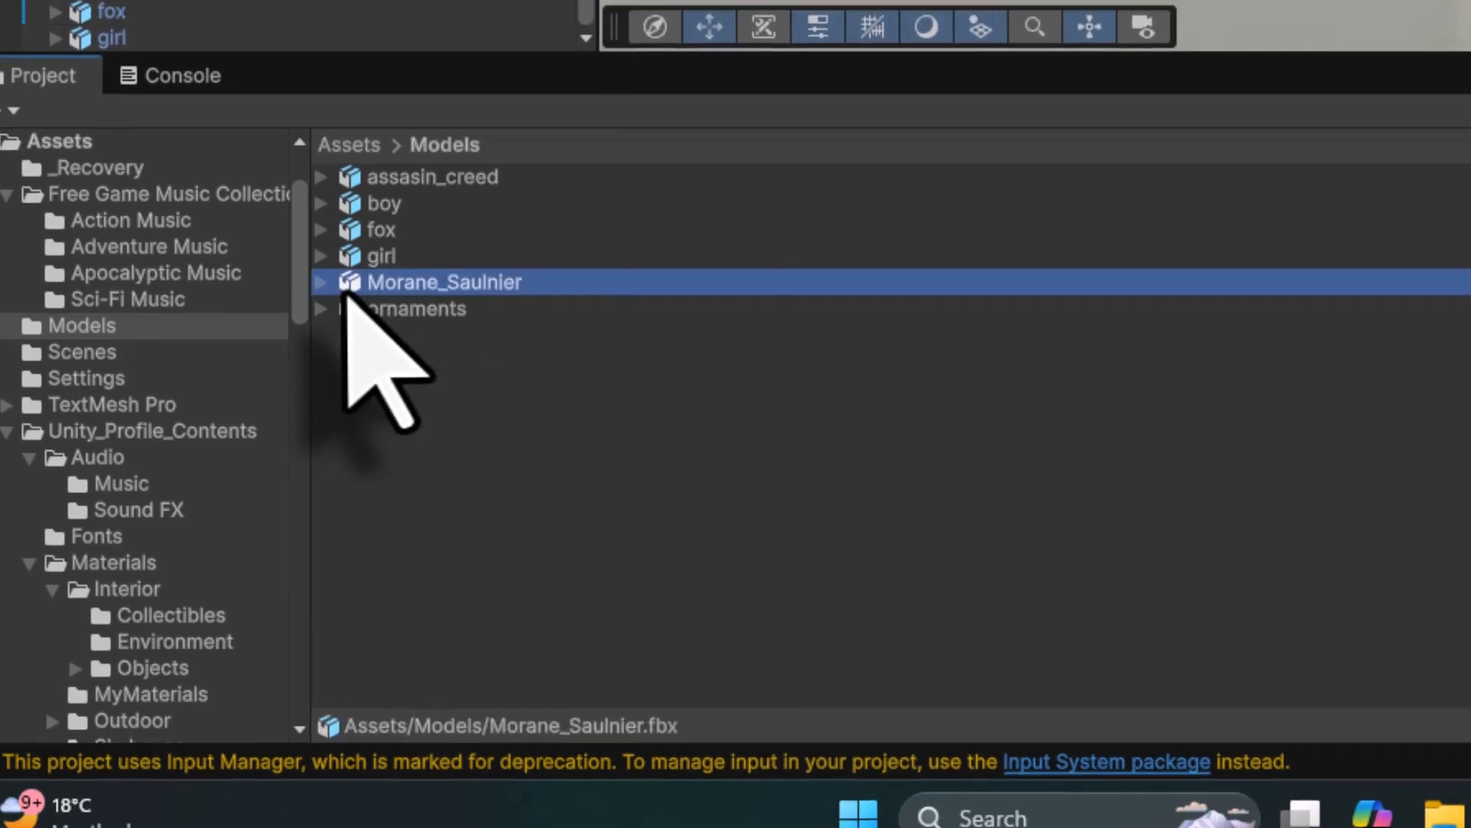
pyautogui.moveTo(379, 259); pyautogui.dragTo(781, 531)
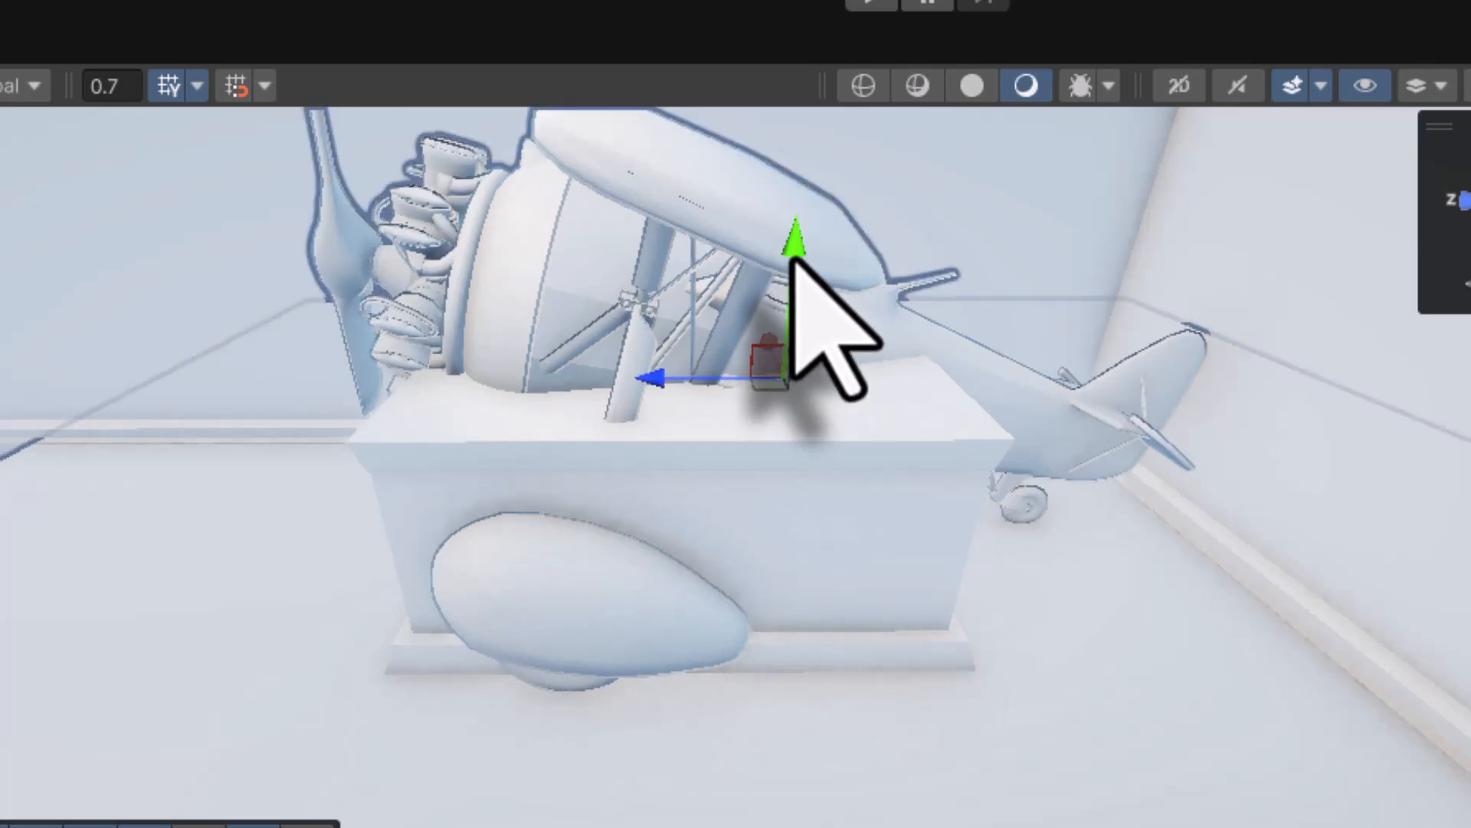
pyautogui.moveTo(797, 239); pyautogui.dragTo(789, 2)
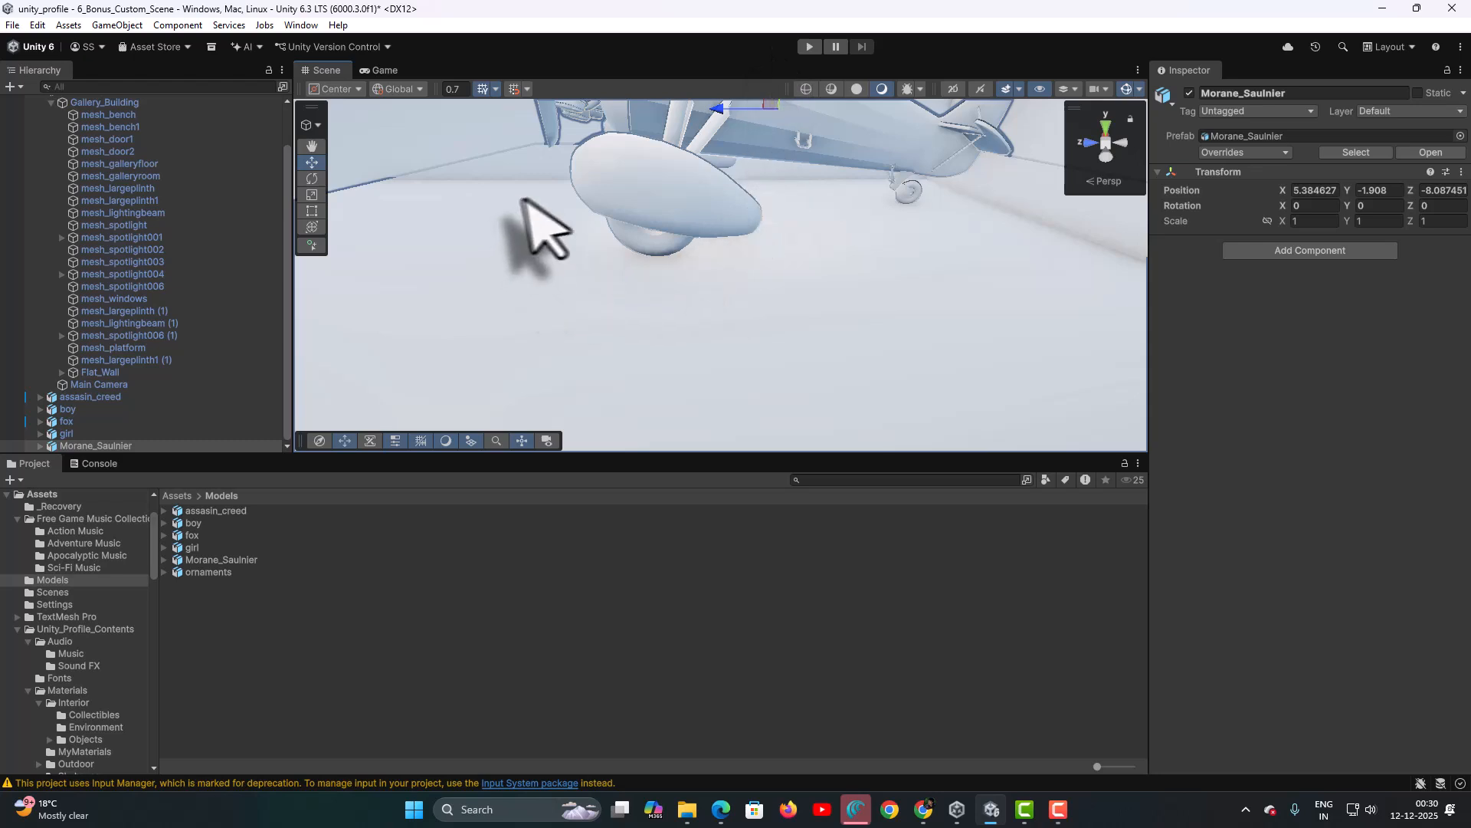
pyautogui.scroll(-6, 721, 266)
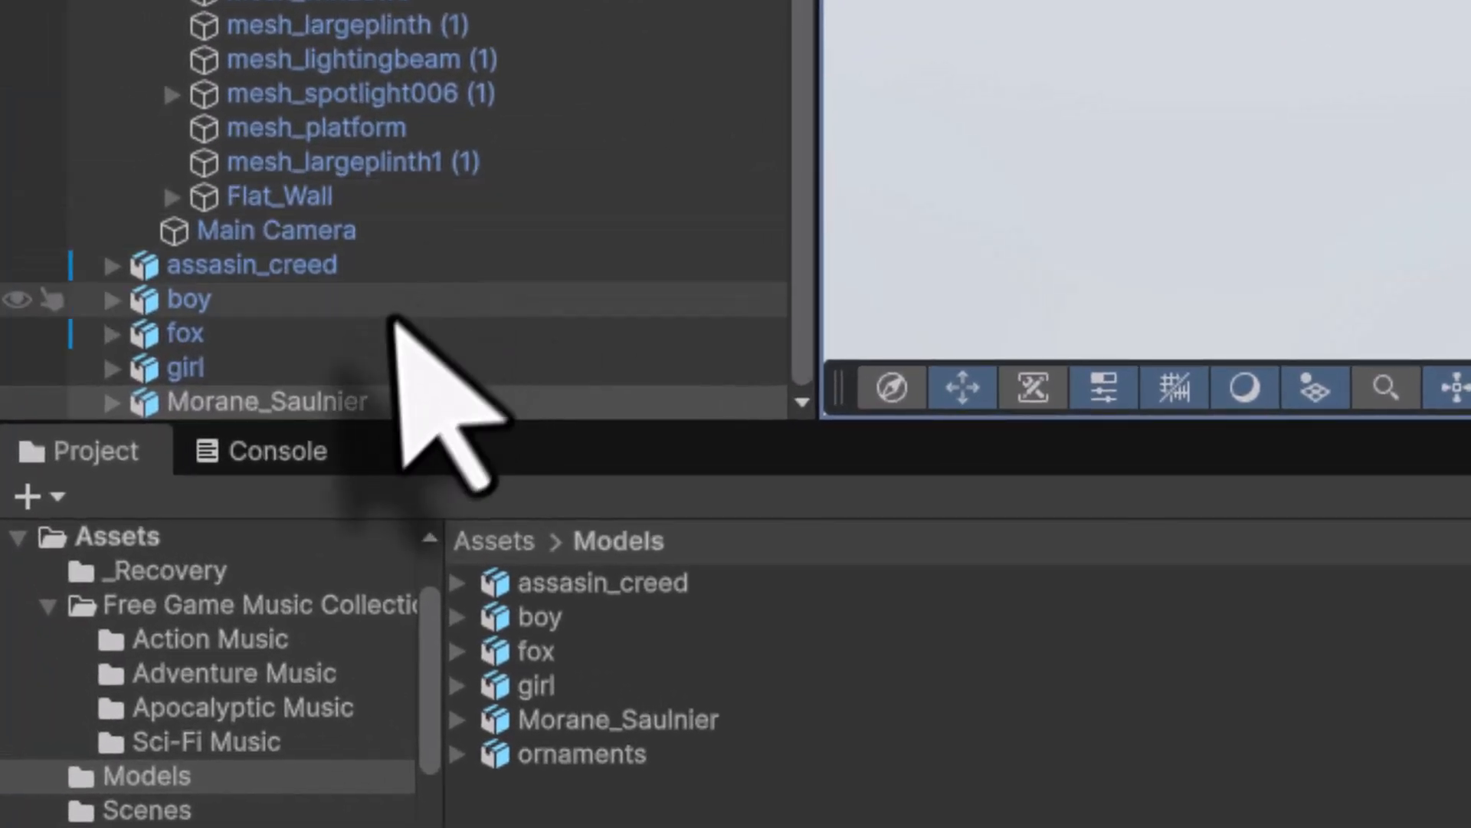
# - Select the Morane_Saulnier biplane in the Hierarchy, briefly checking its Floor child part
pyautogui.click(113, 412)
pyautogui.press('Right')
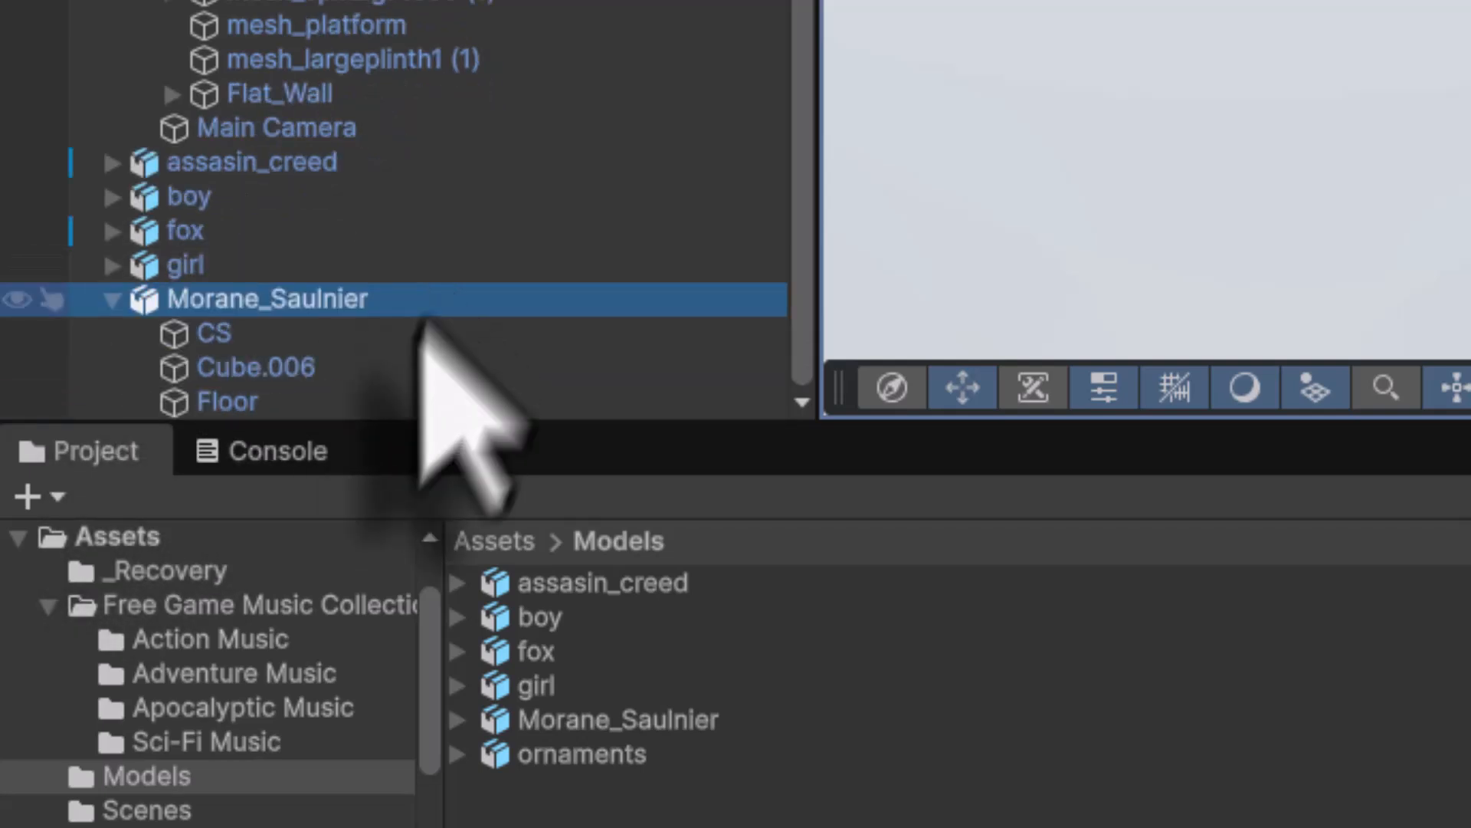
pyautogui.click(234, 404)
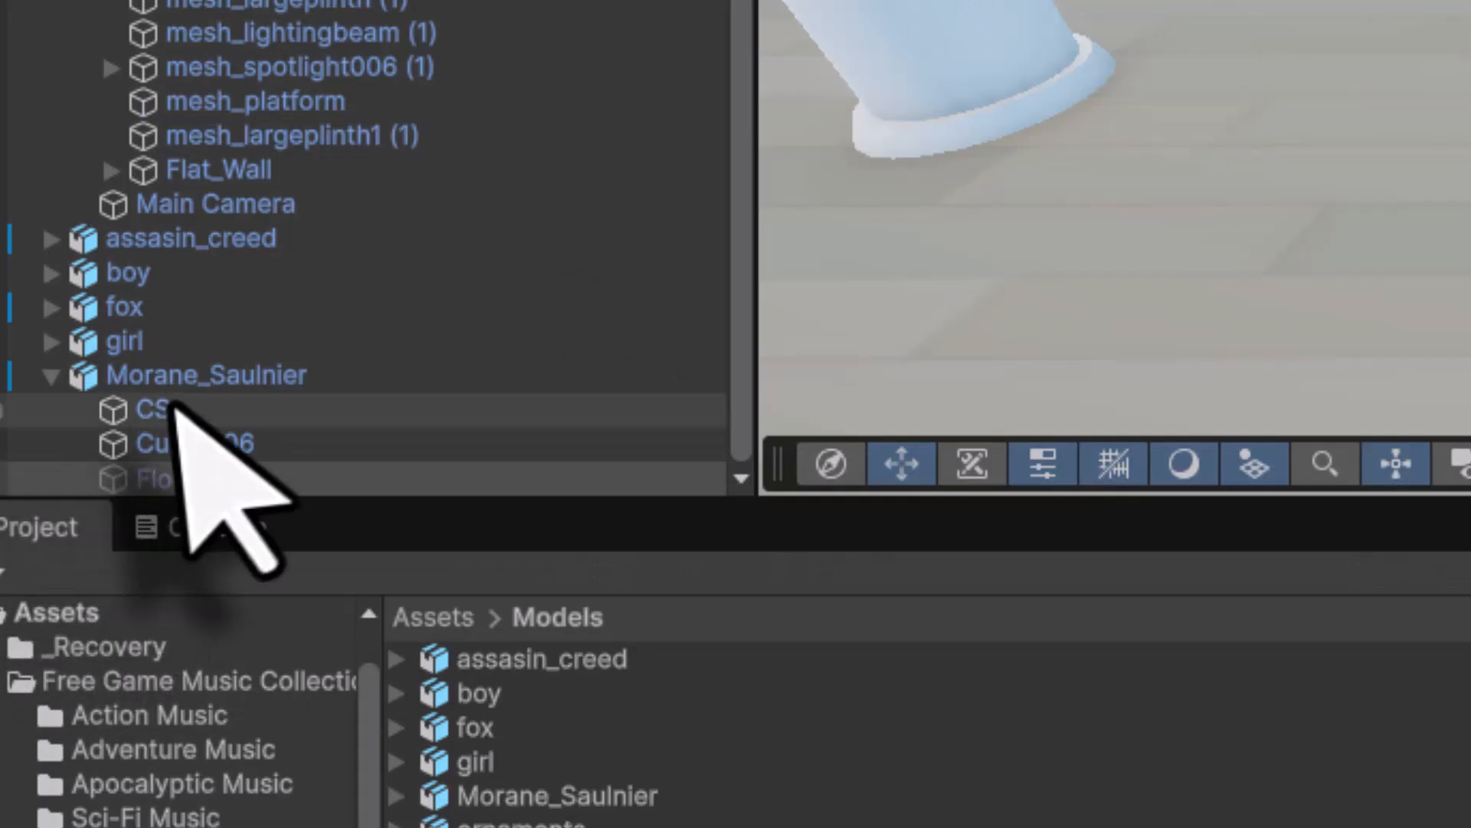
pyautogui.click(203, 382)
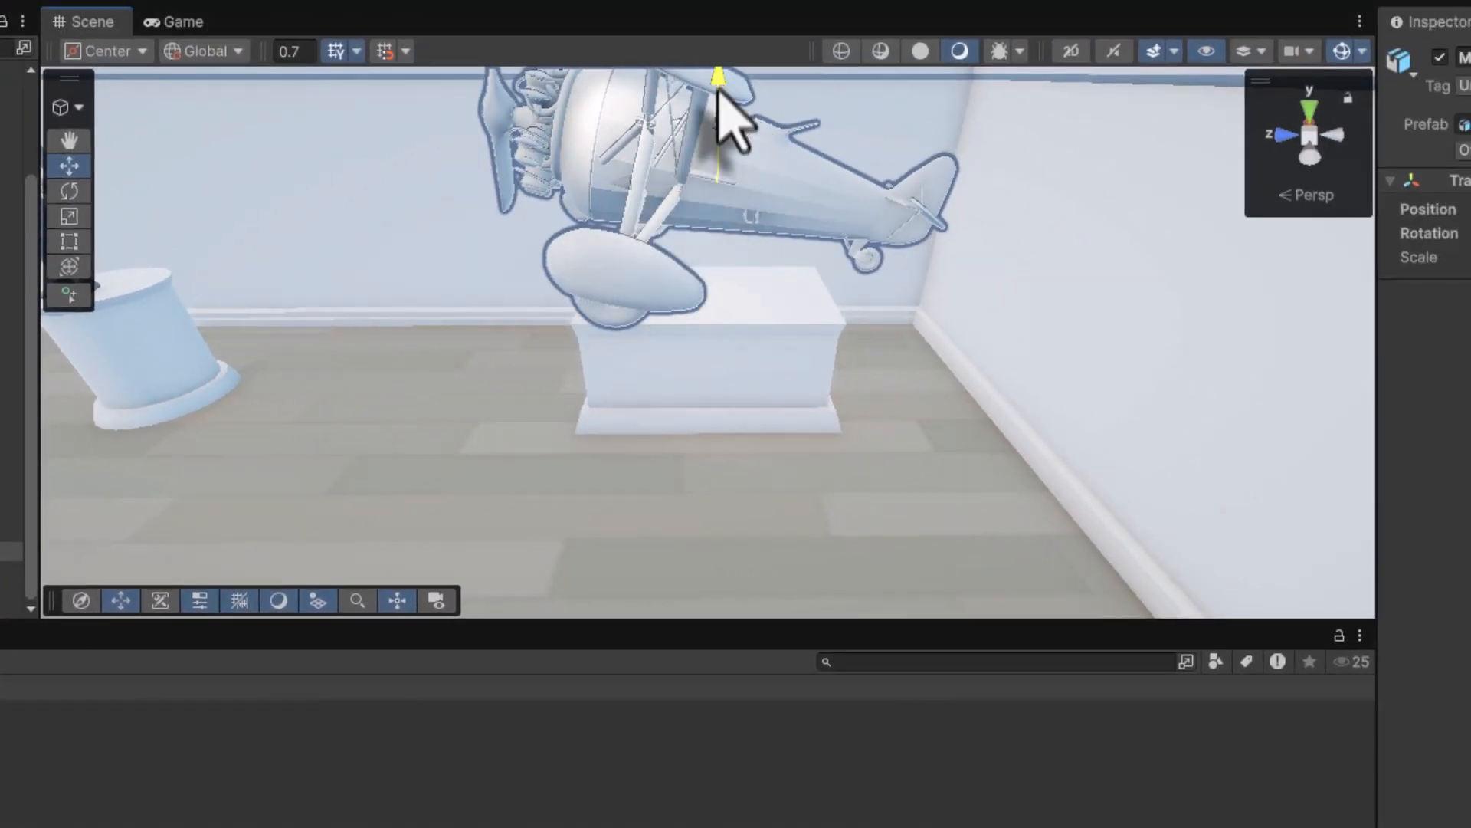
# - Lower the biplane and slide it along X to sit at 4.91, -2.23, -7.8 over the plinth
pyautogui.moveTo(718, 91); pyautogui.dragTo(714, 127)
pyautogui.press('f')
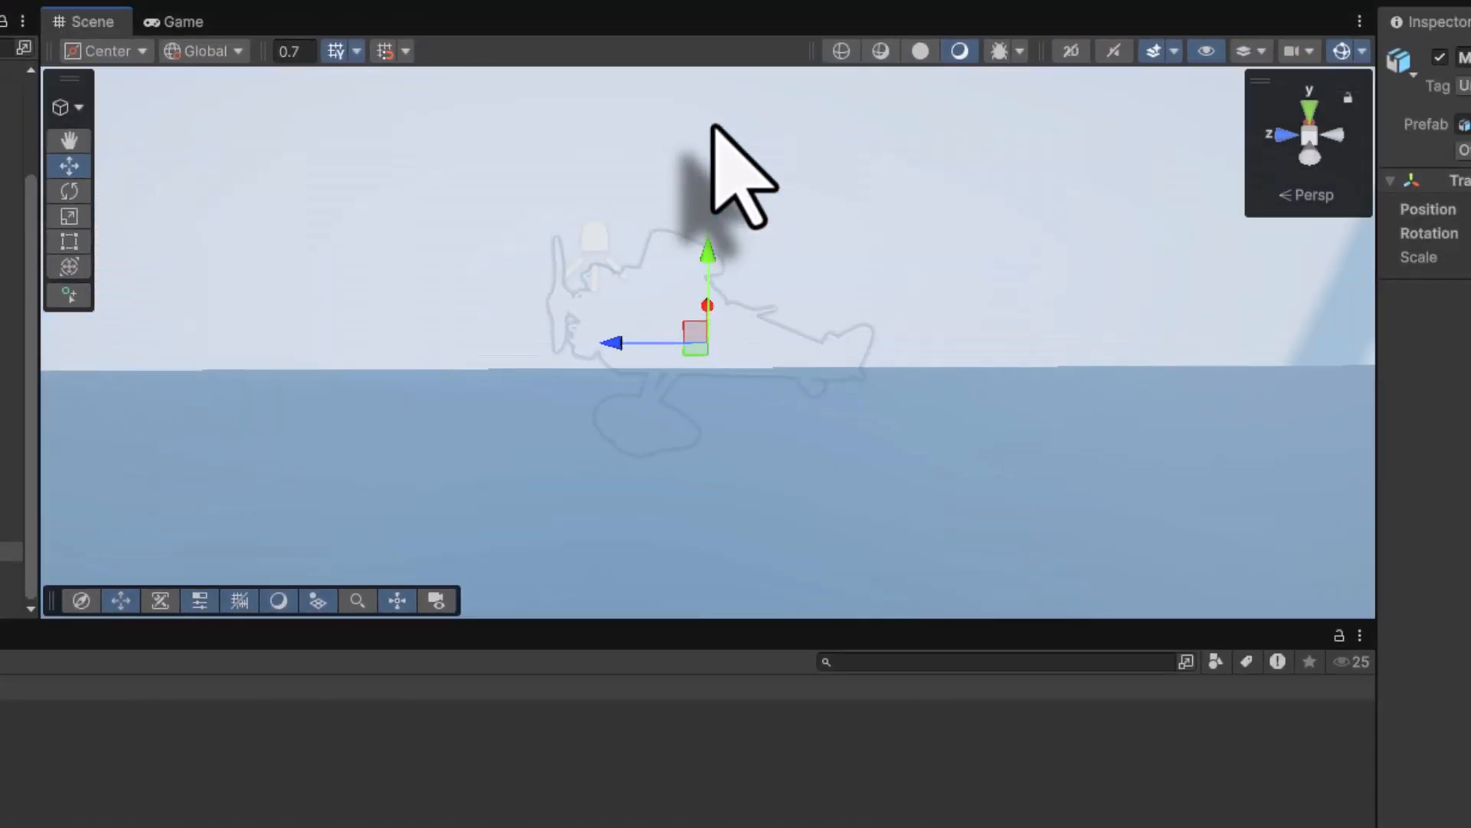
pyautogui.keyDown('alt'); pyautogui.moveTo(673, 400); pyautogui.dragTo(1281, 253); pyautogui.keyUp('alt')
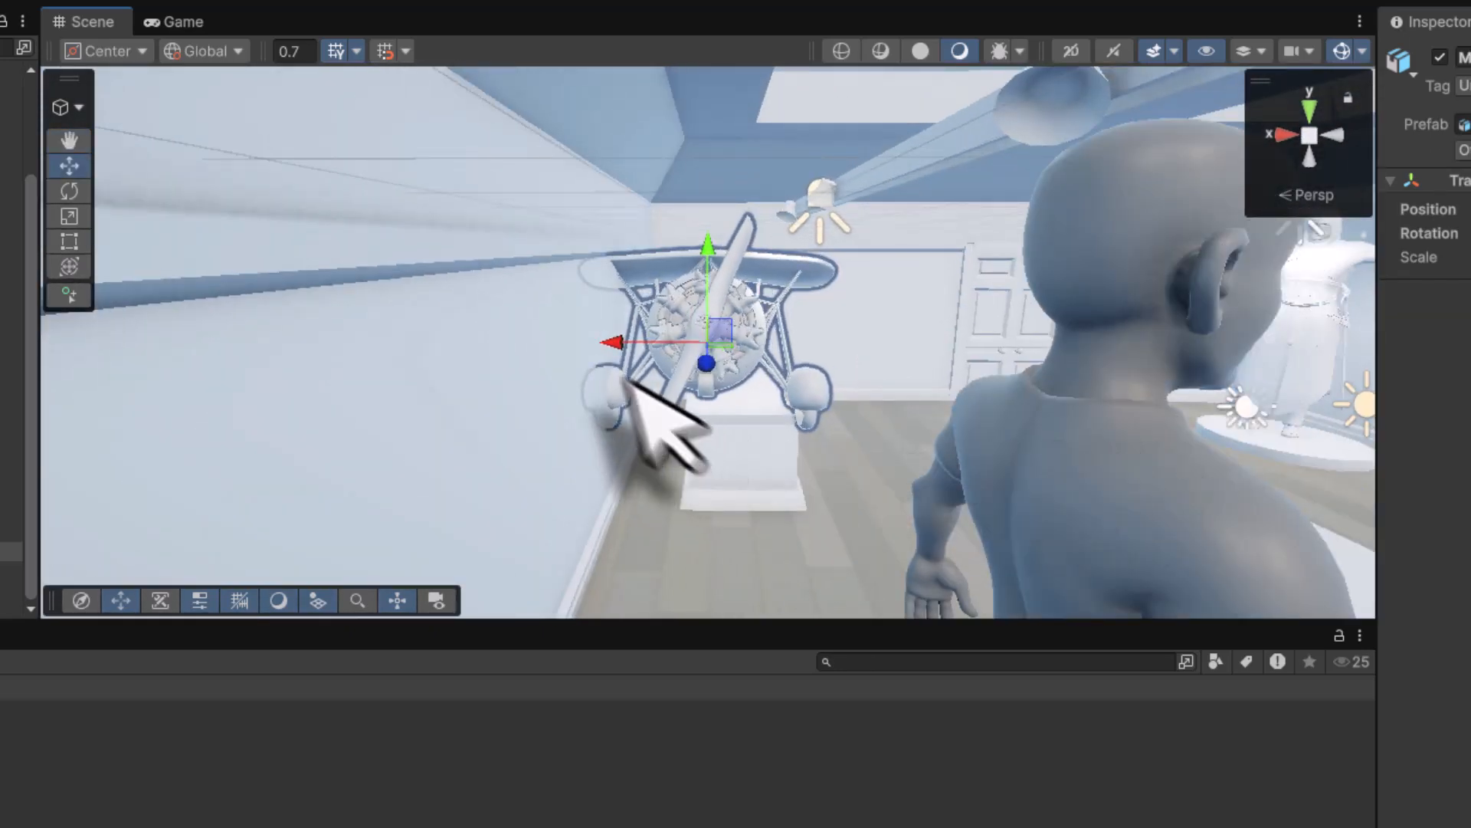
pyautogui.moveTo(610, 345); pyautogui.dragTo(649, 347)
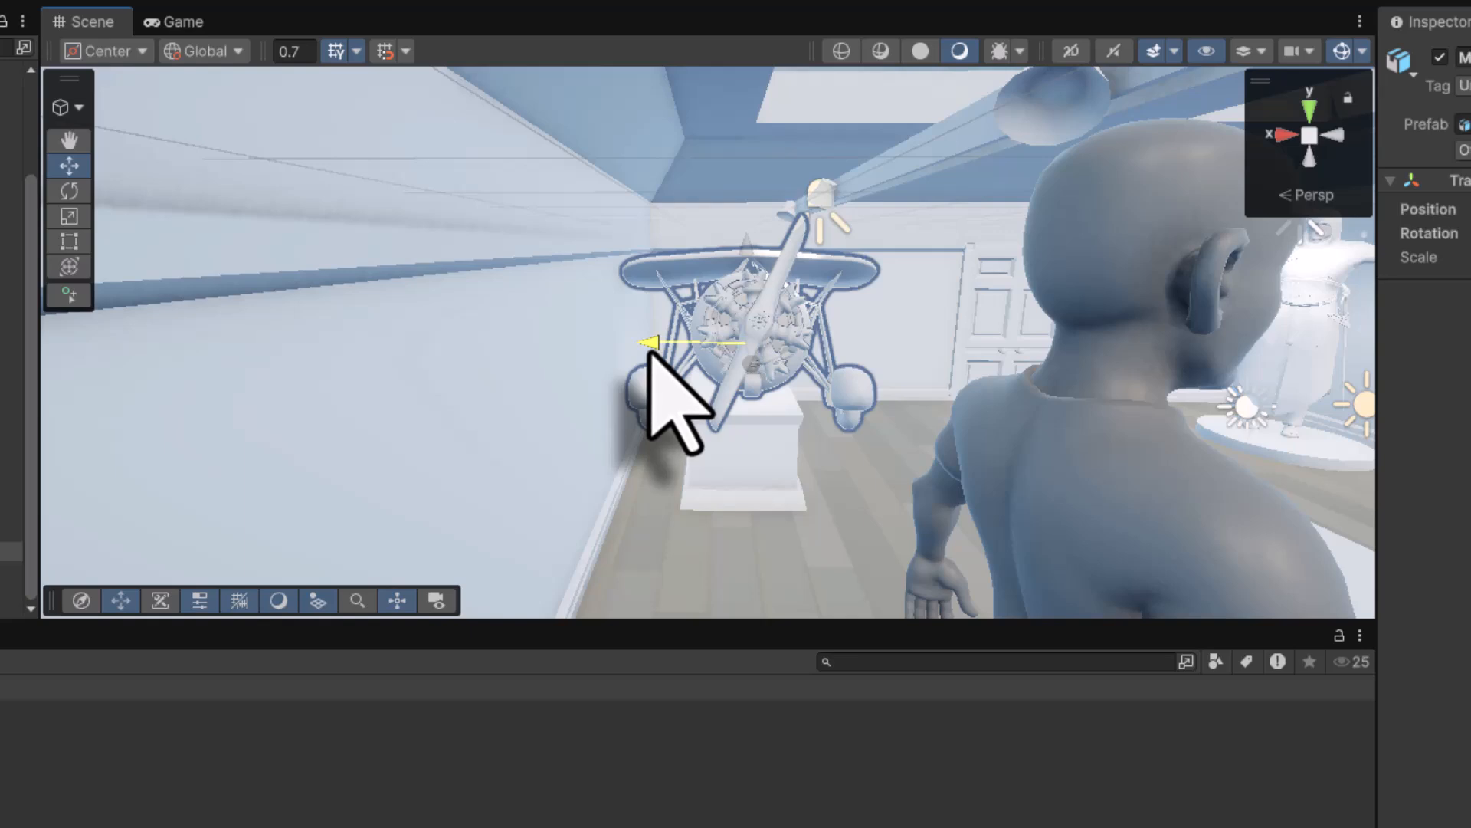
pyautogui.keyDown('alt'); pyautogui.moveTo(1314, 476); pyautogui.dragTo(818, 405); pyautogui.keyUp('alt')
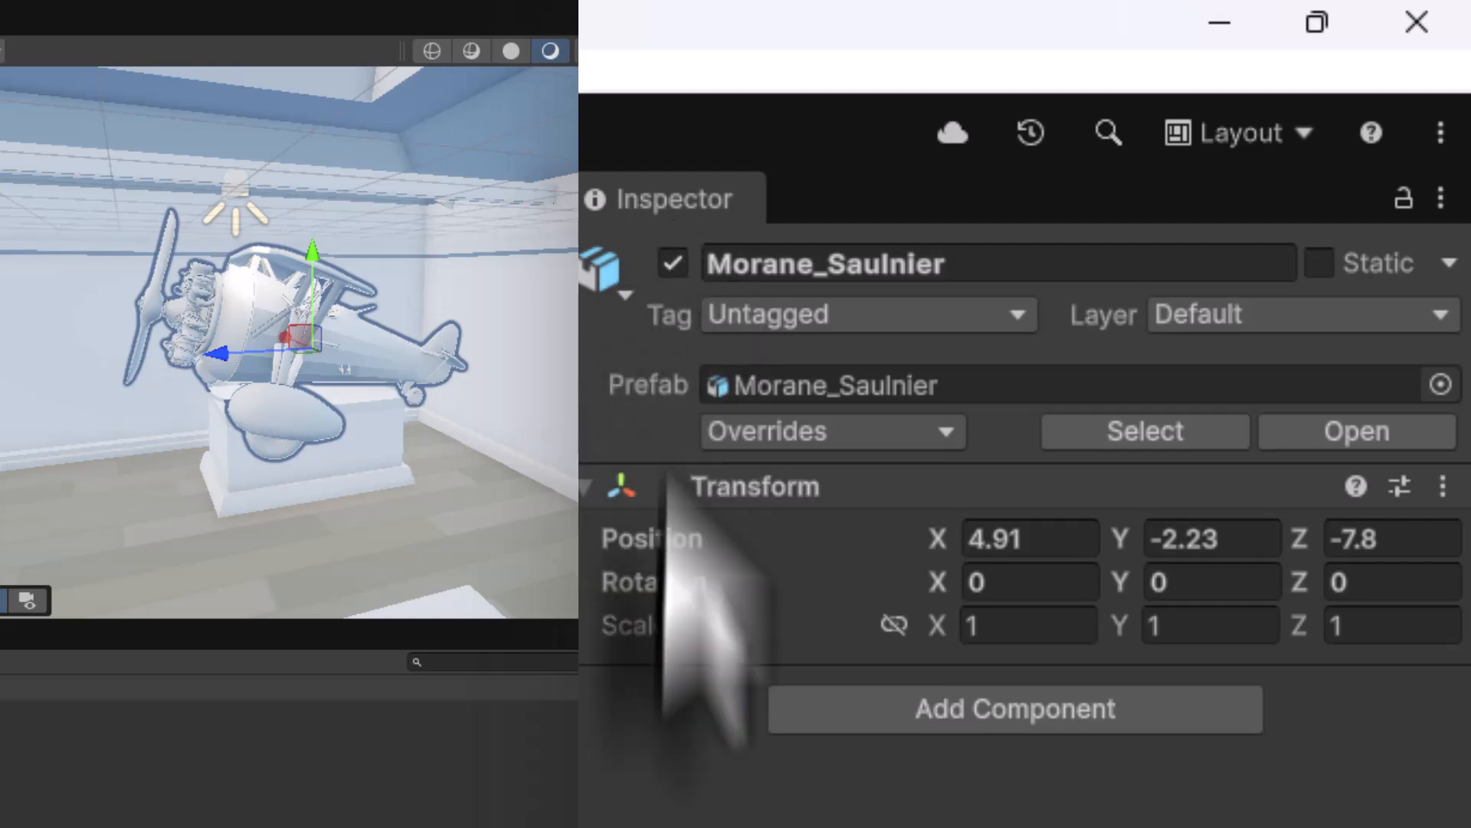
# - Link the biplane's scale proportions, set a trial scale of 0.6, and raise it slightly
pyautogui.click(895, 624)
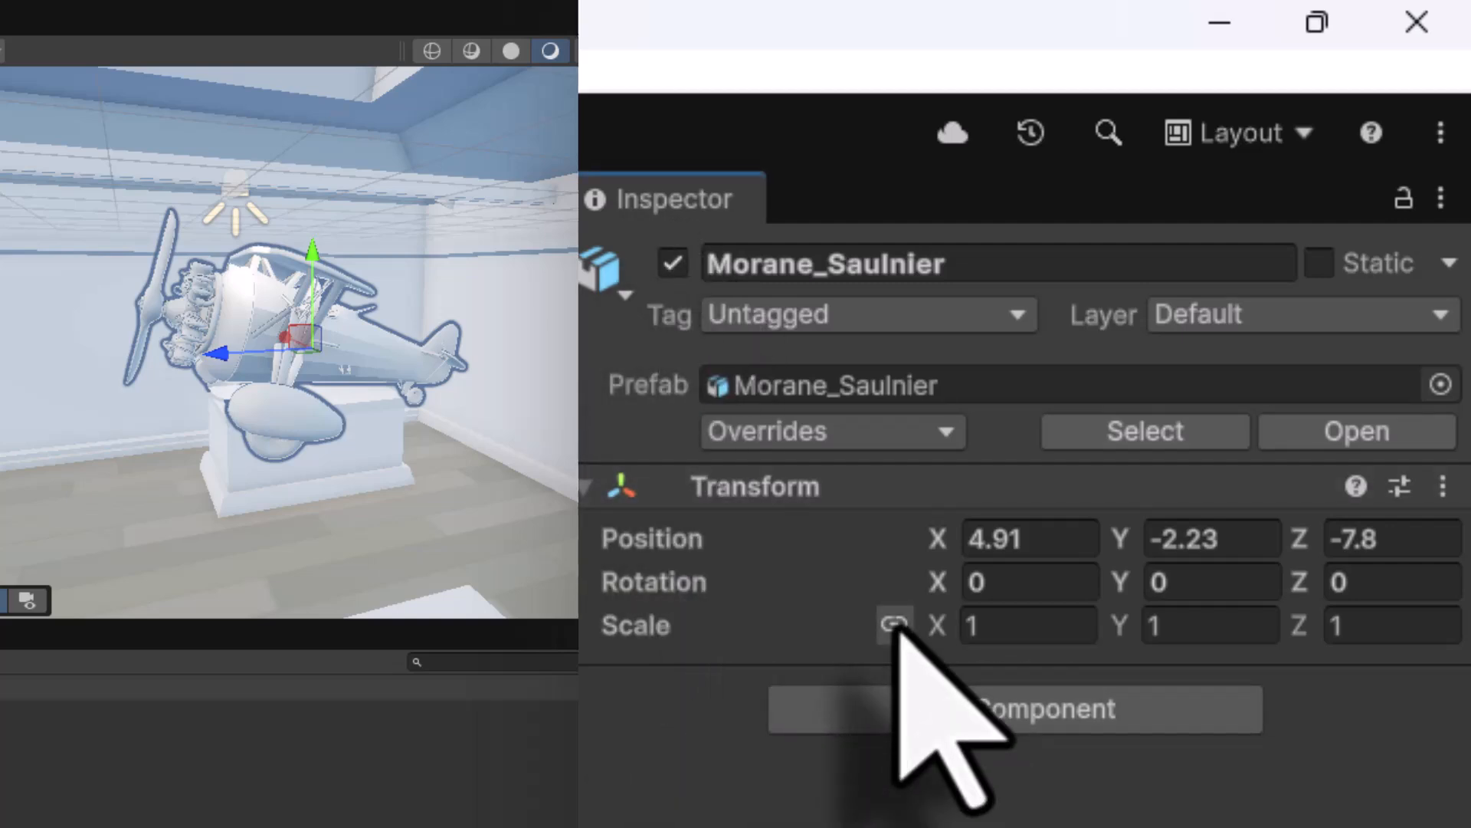
pyautogui.click(1026, 622)
pyautogui.write('.6')
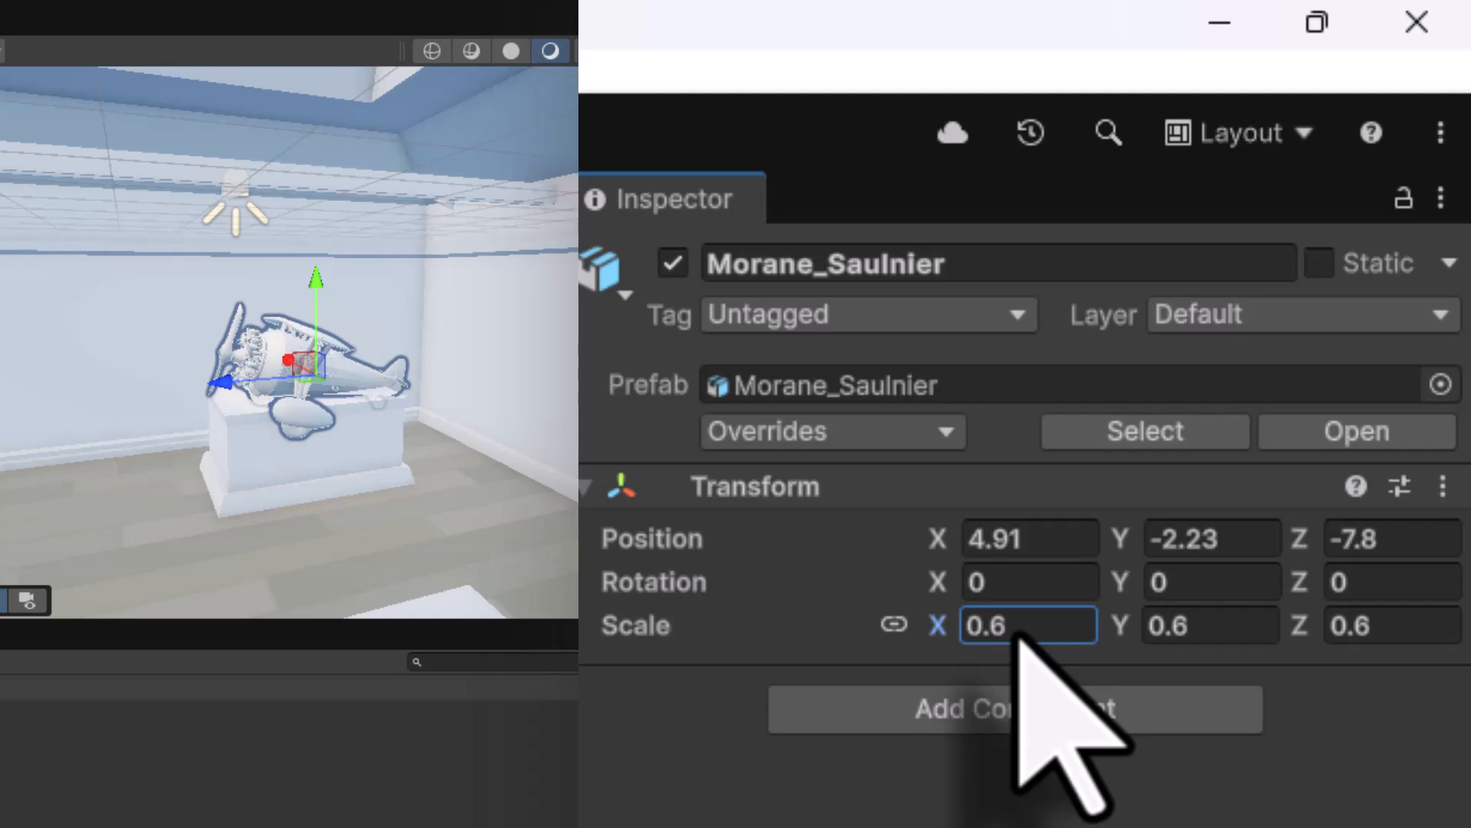
pyautogui.moveTo(317, 288); pyautogui.dragTo(317, 267)
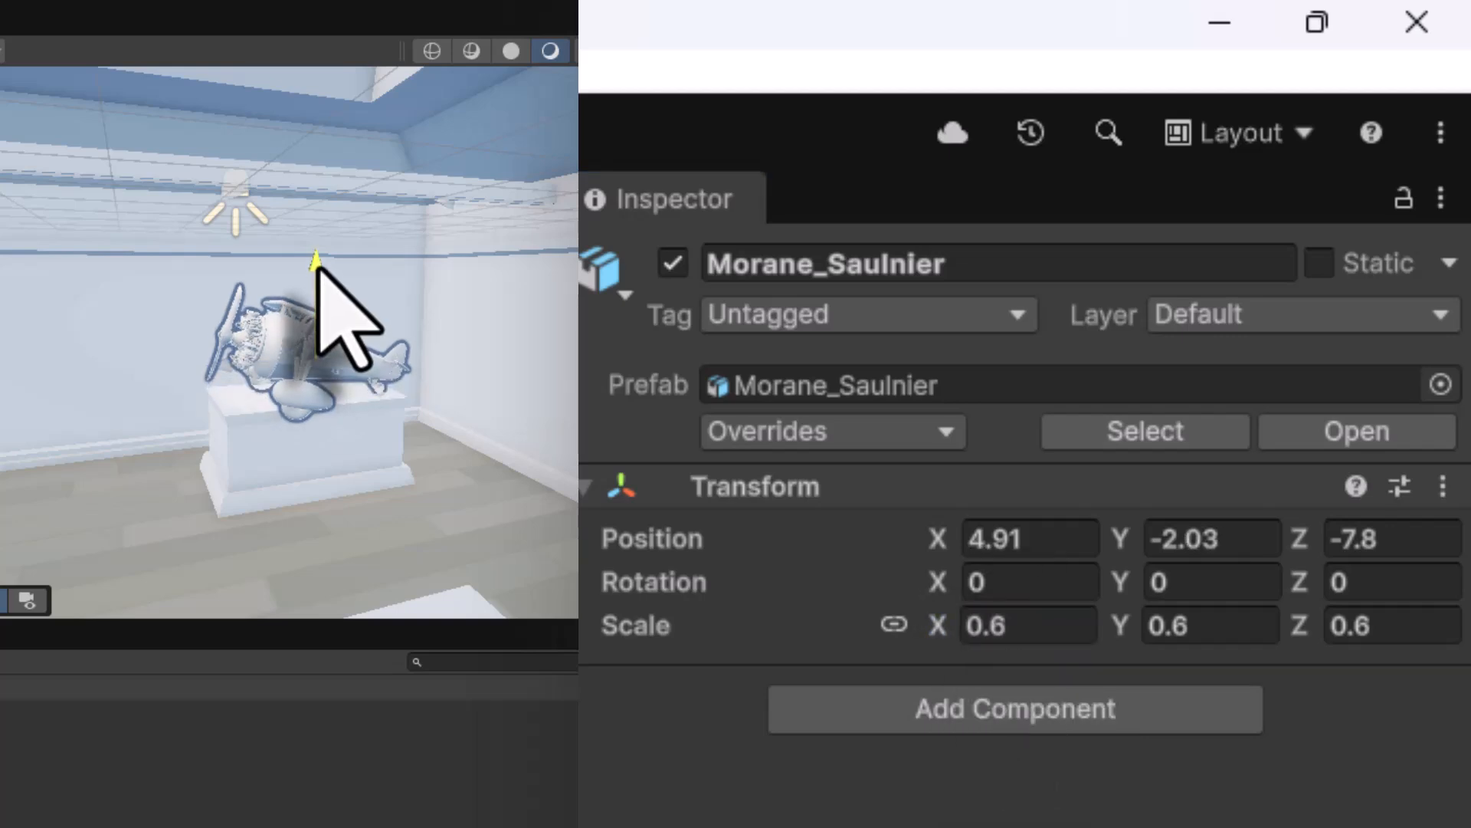
pyautogui.scroll(8, 305, 383)
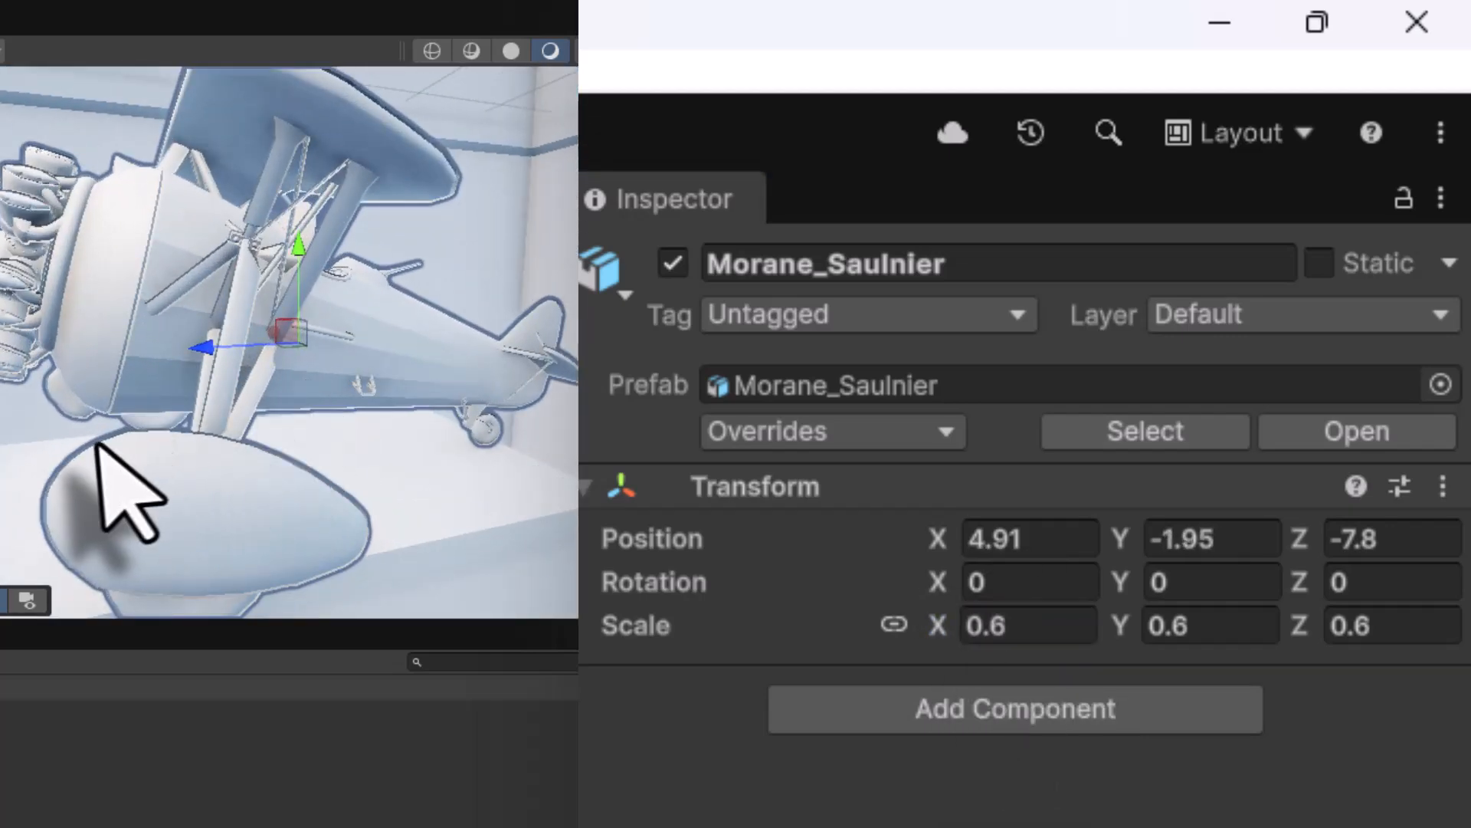
pyautogui.keyDown('alt'); pyautogui.moveTo(61, 458); pyautogui.dragTo(536, 403); pyautogui.keyUp('alt')
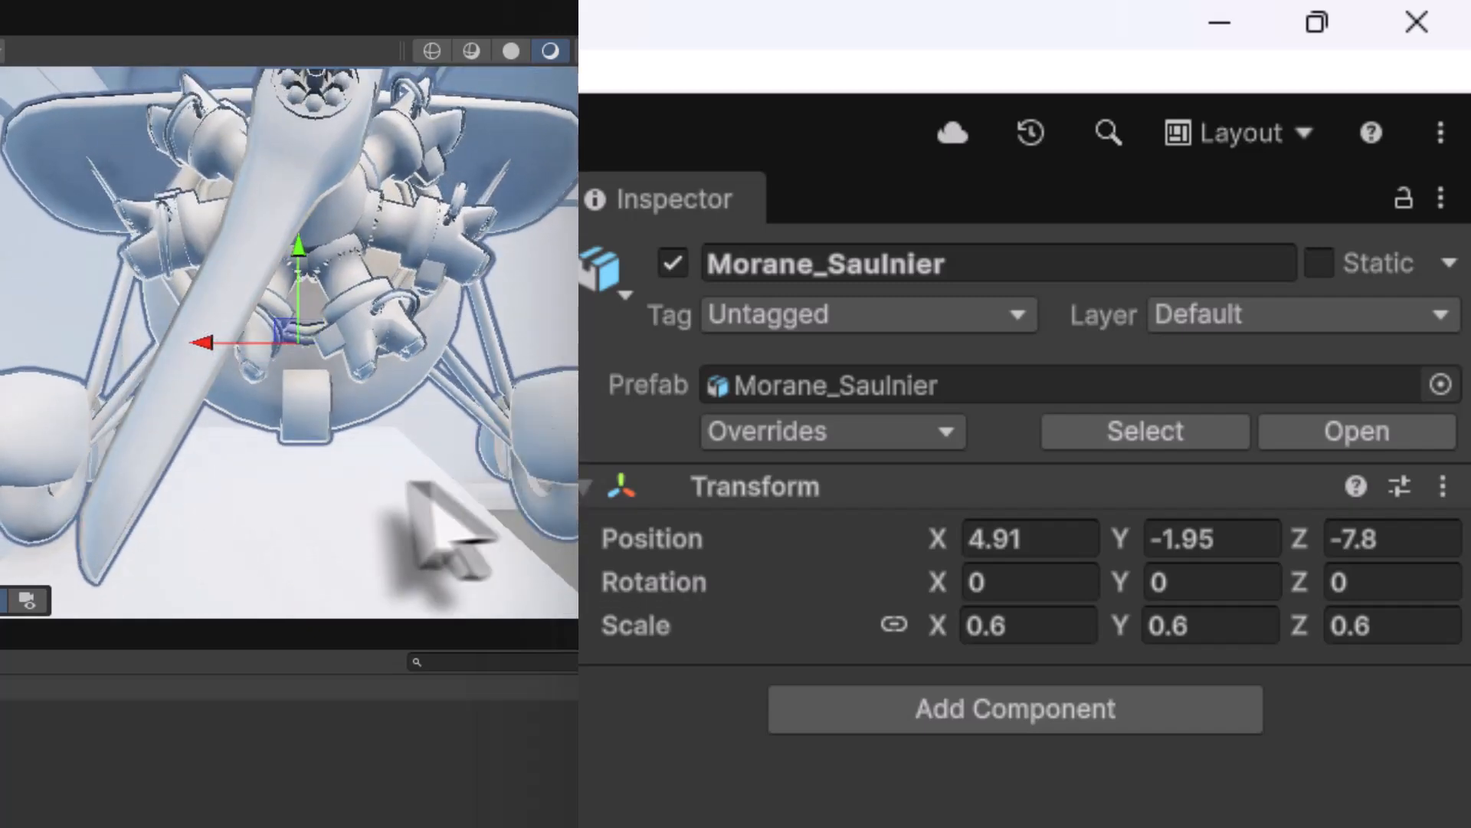
# - Rescale the biplane to 0.5 and centre it along X on its plinth
pyautogui.moveTo(201, 345); pyautogui.dragTo(178, 376)
pyautogui.click(1019, 624)
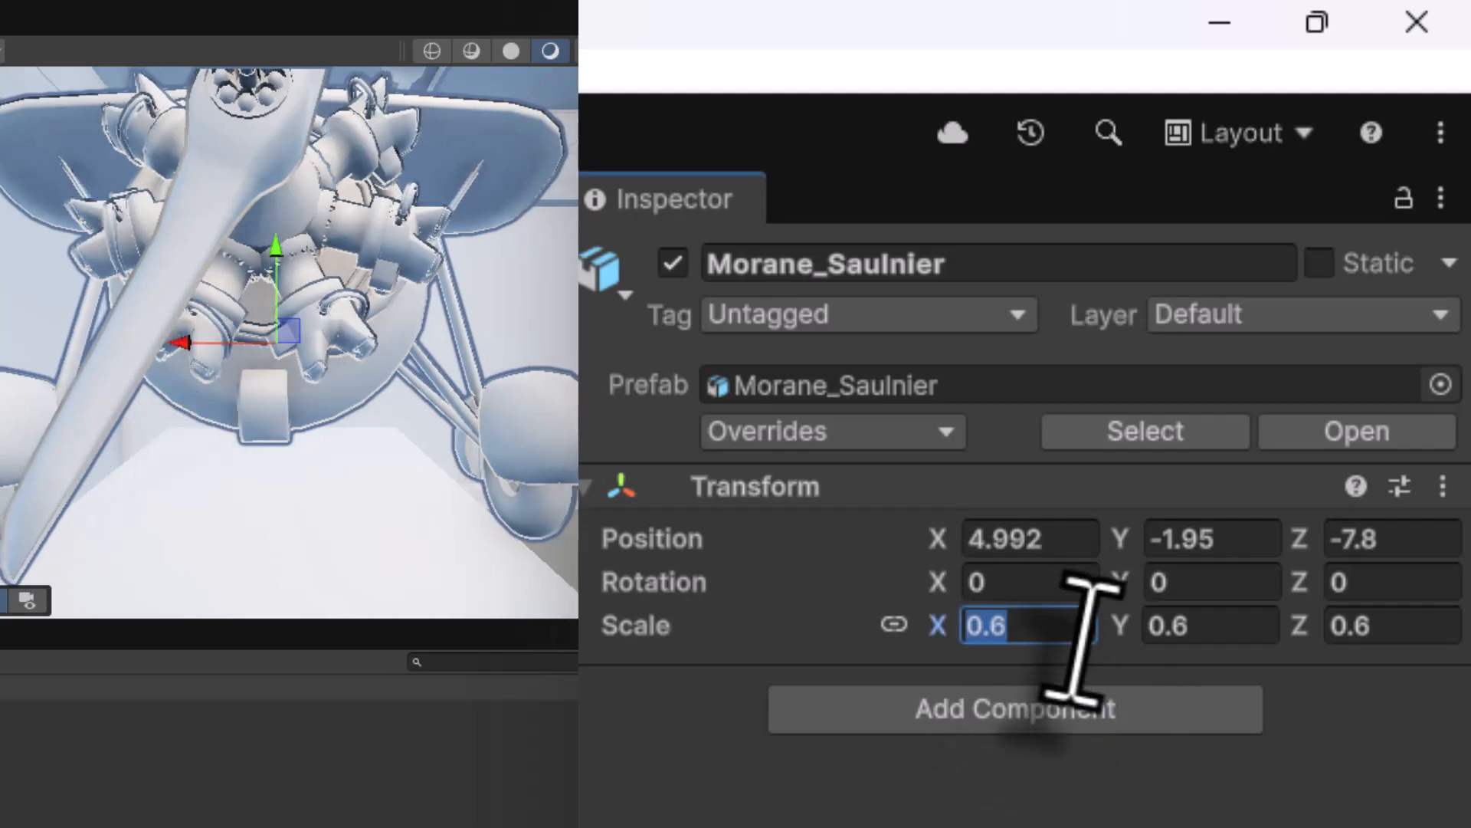
pyautogui.write('0.5')
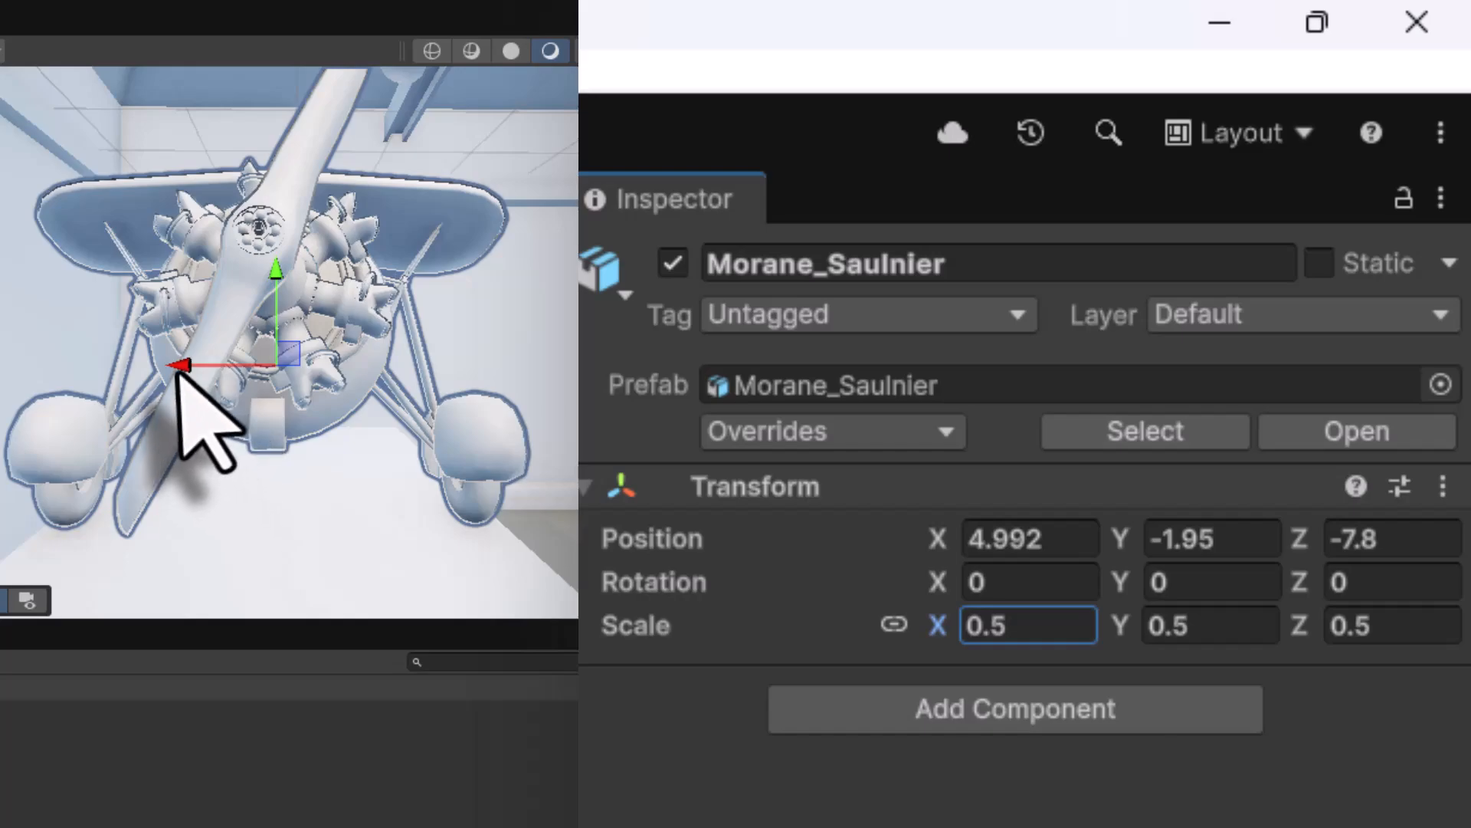
pyautogui.moveTo(180, 366); pyautogui.dragTo(188, 374)
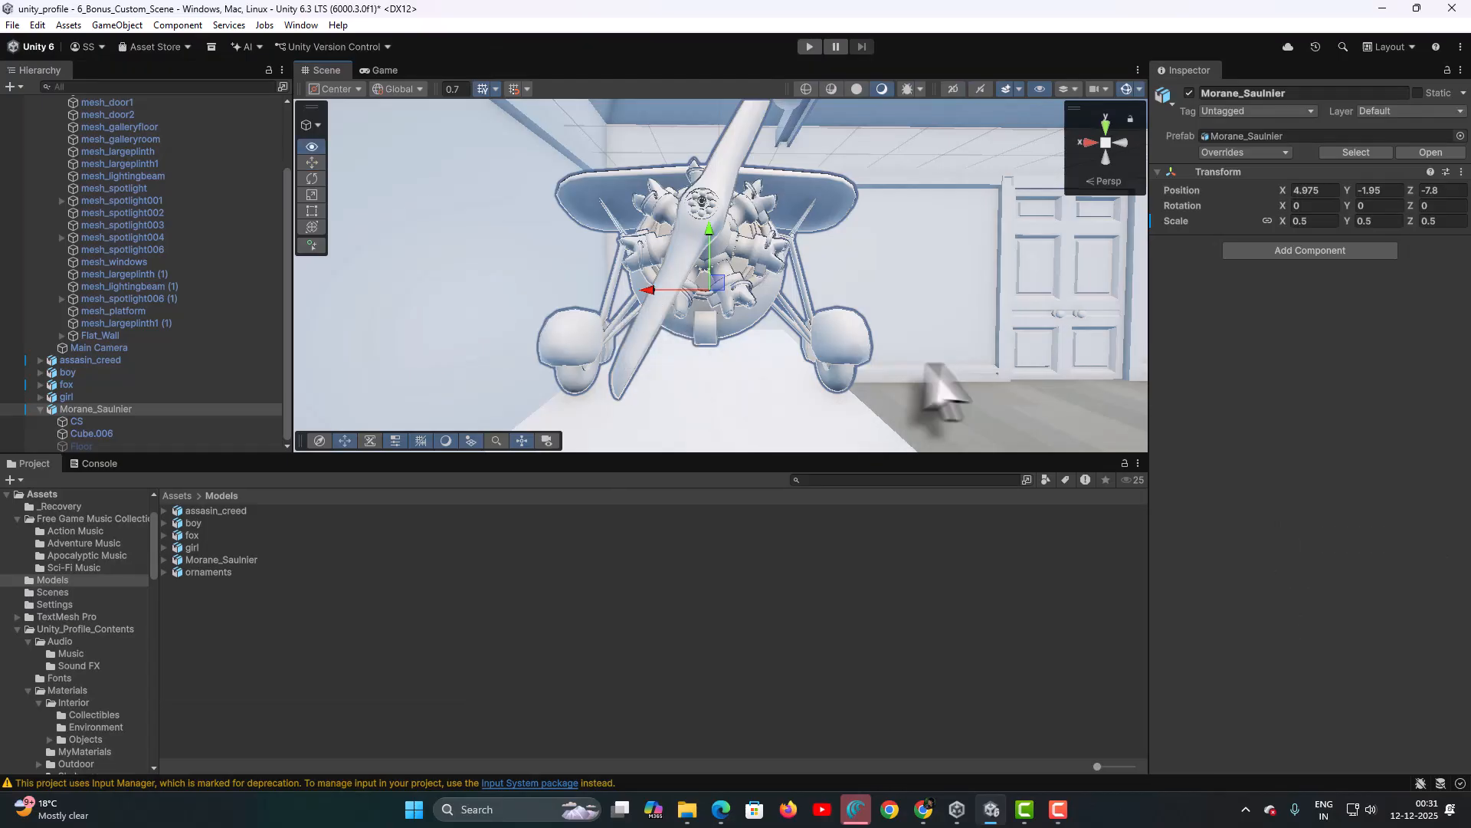
pyautogui.keyDown('alt'); pyautogui.moveTo(929, 366); pyautogui.dragTo(589, 351); pyautogui.keyUp('alt')
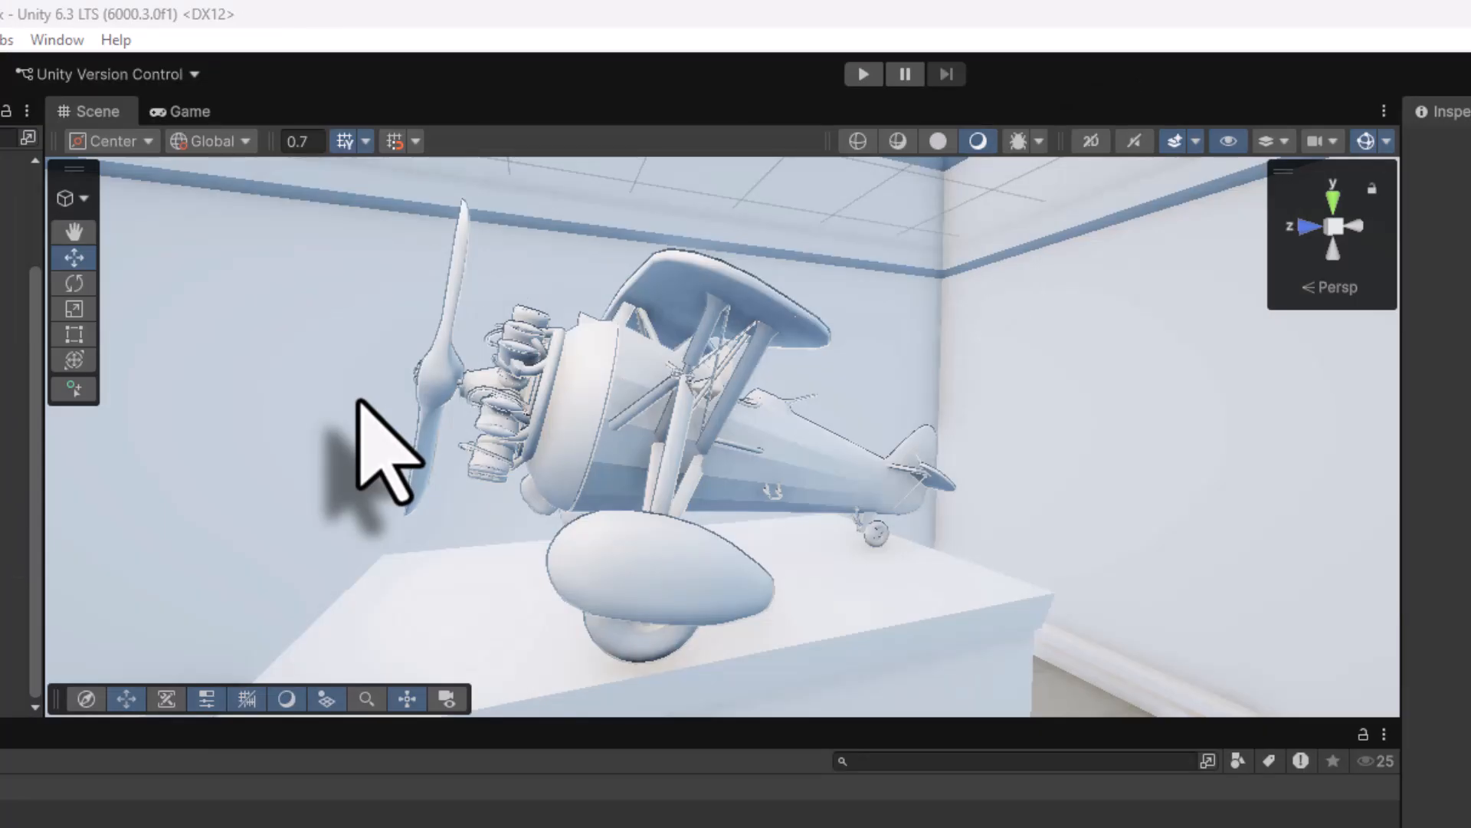
pyautogui.moveTo(358, 400); pyautogui.dragTo(1054, 486, button='right')
# - Select the bench in the gallery and orbit the view around it
pyautogui.click(923, 527)
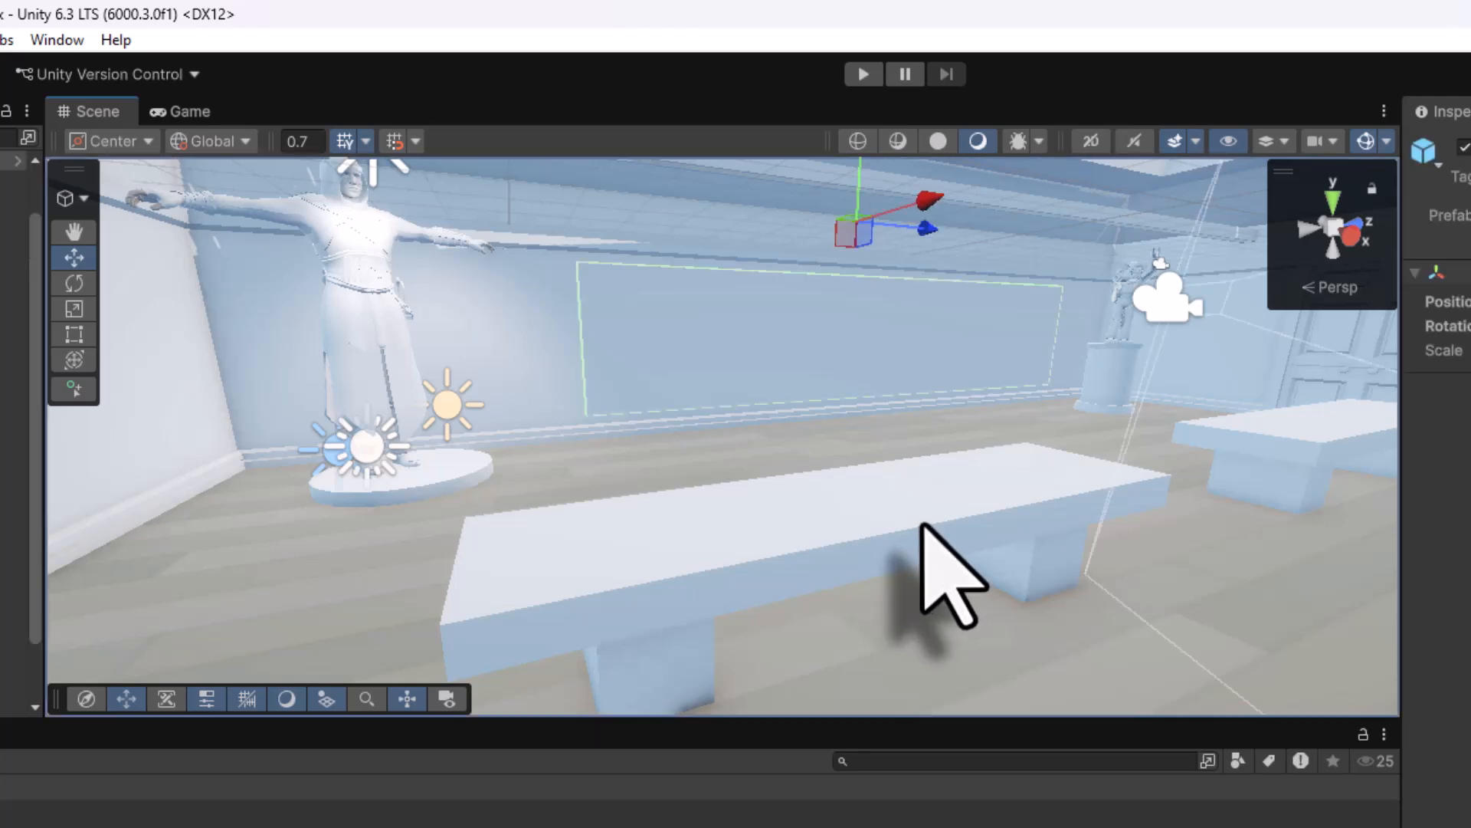
pyautogui.click(872, 546)
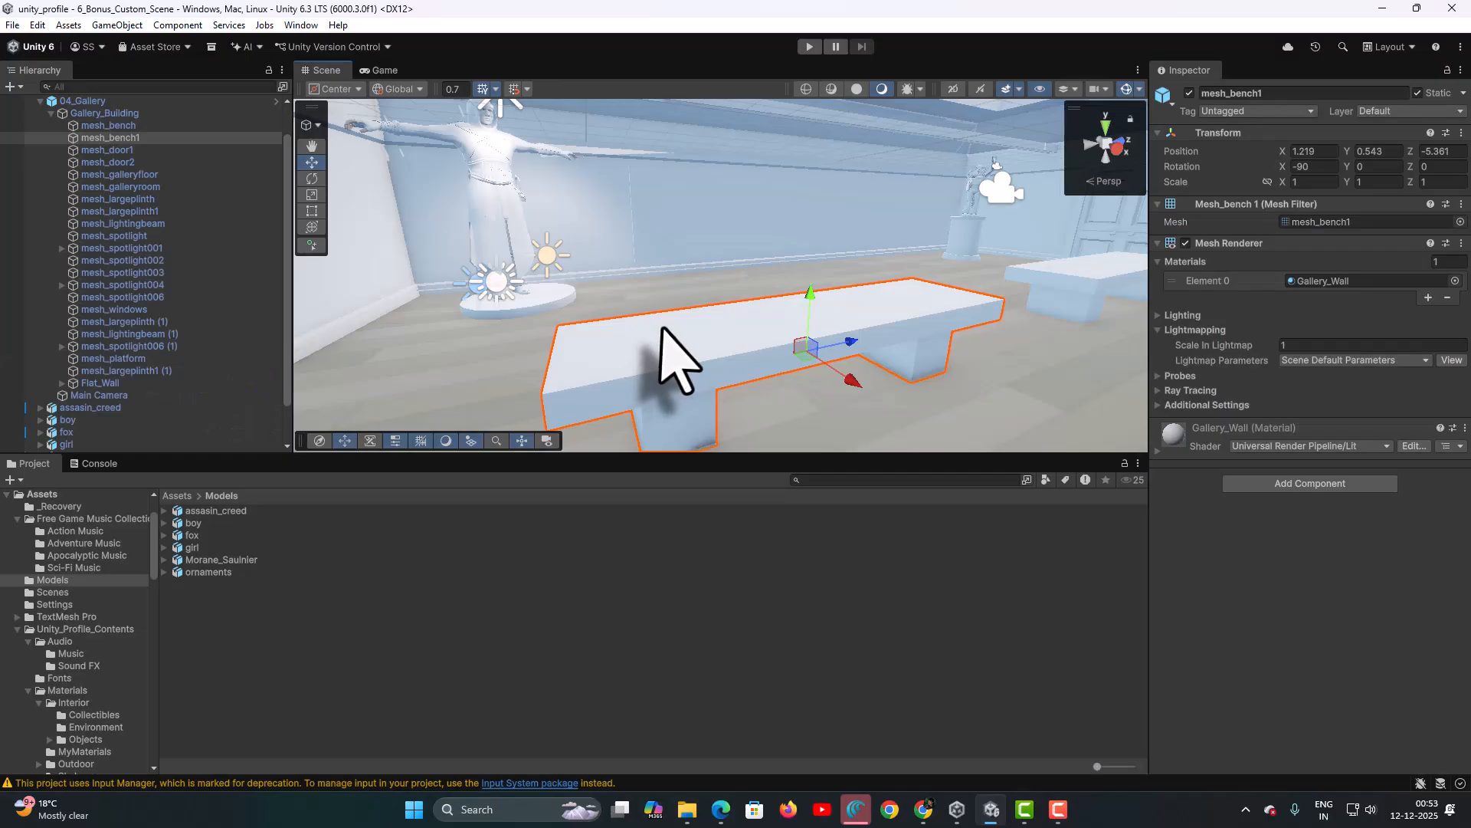
pyautogui.scroll(-4, 661, 330)
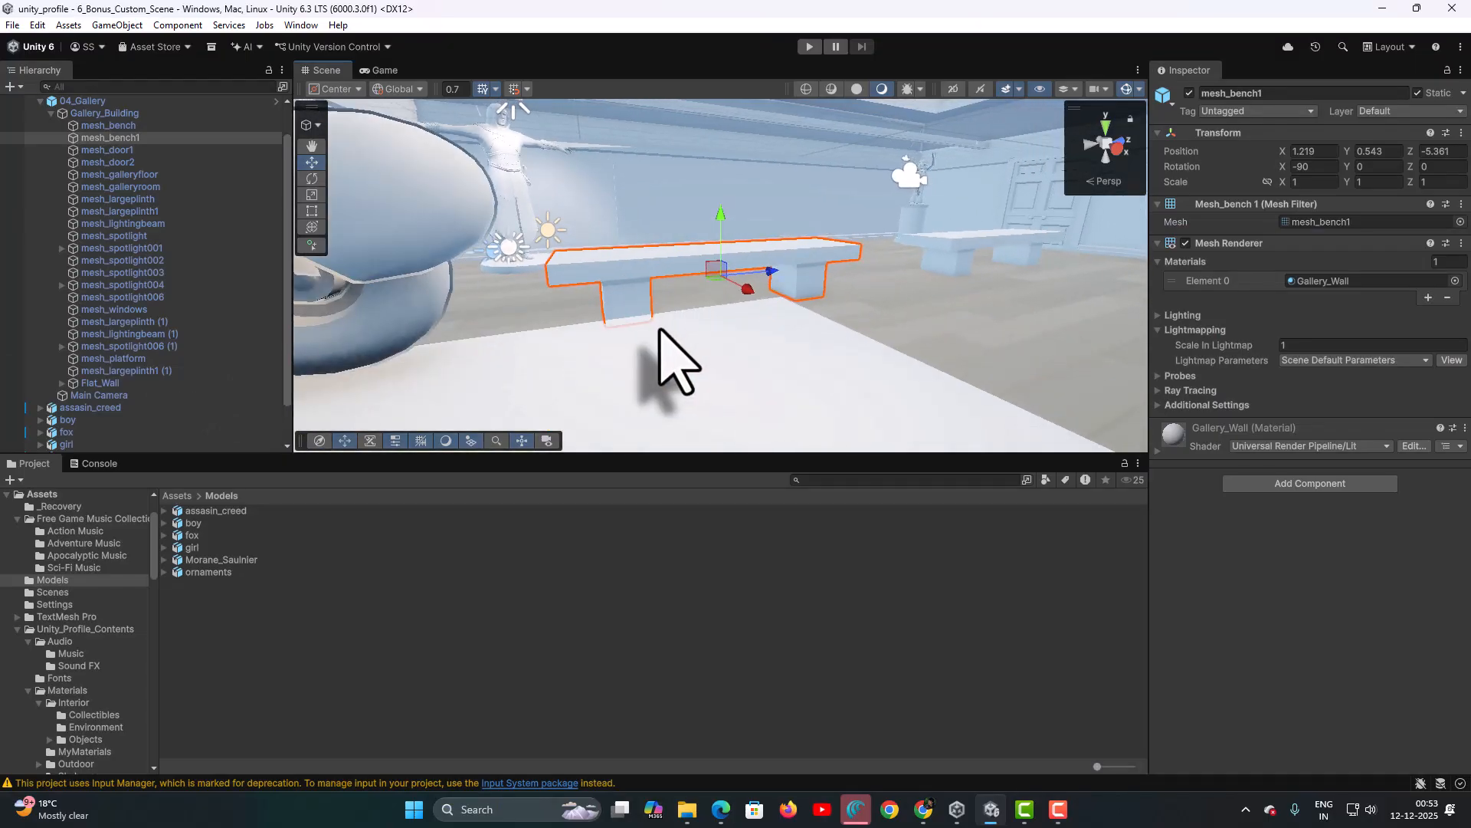
pyautogui.keyDown('alt'); pyautogui.moveTo(688, 314); pyautogui.dragTo(582, 397); pyautogui.keyUp('alt')
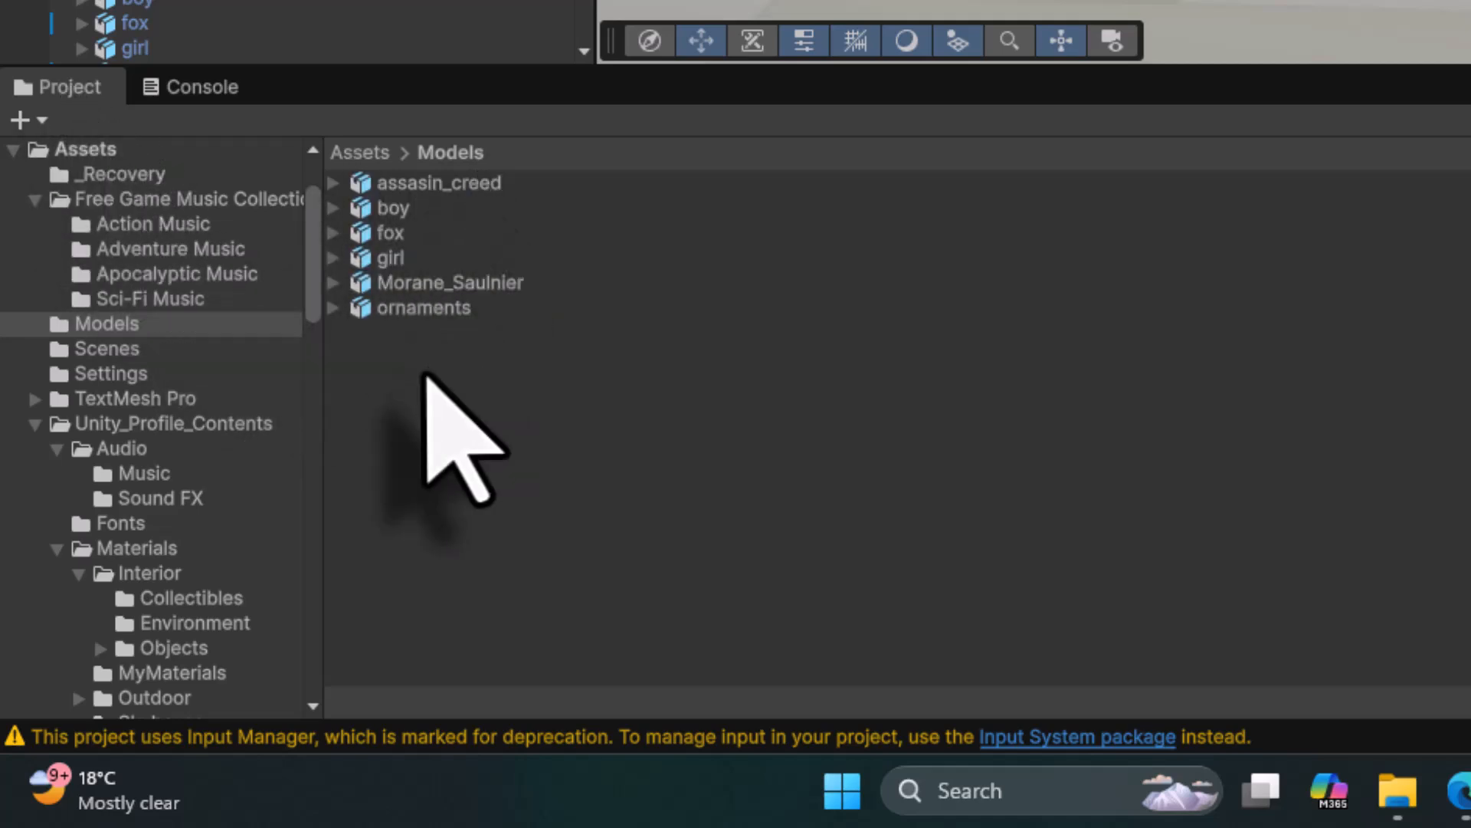
# - Drag the ornaments model from Models into the gallery, scale it uniformly to 0.1, and frame it
pyautogui.click(420, 315)
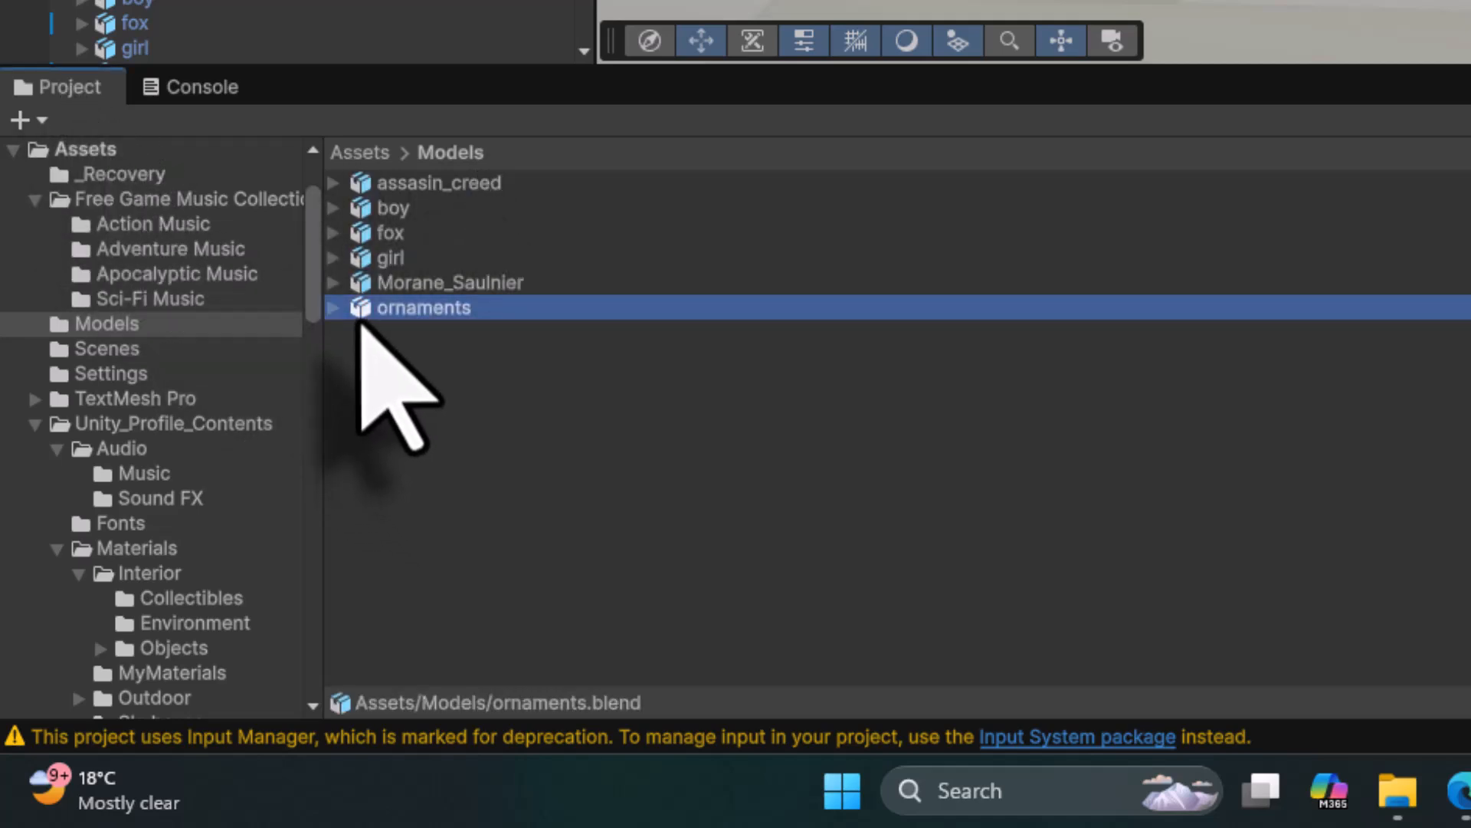
pyautogui.moveTo(360, 315); pyautogui.dragTo(1451, 0)
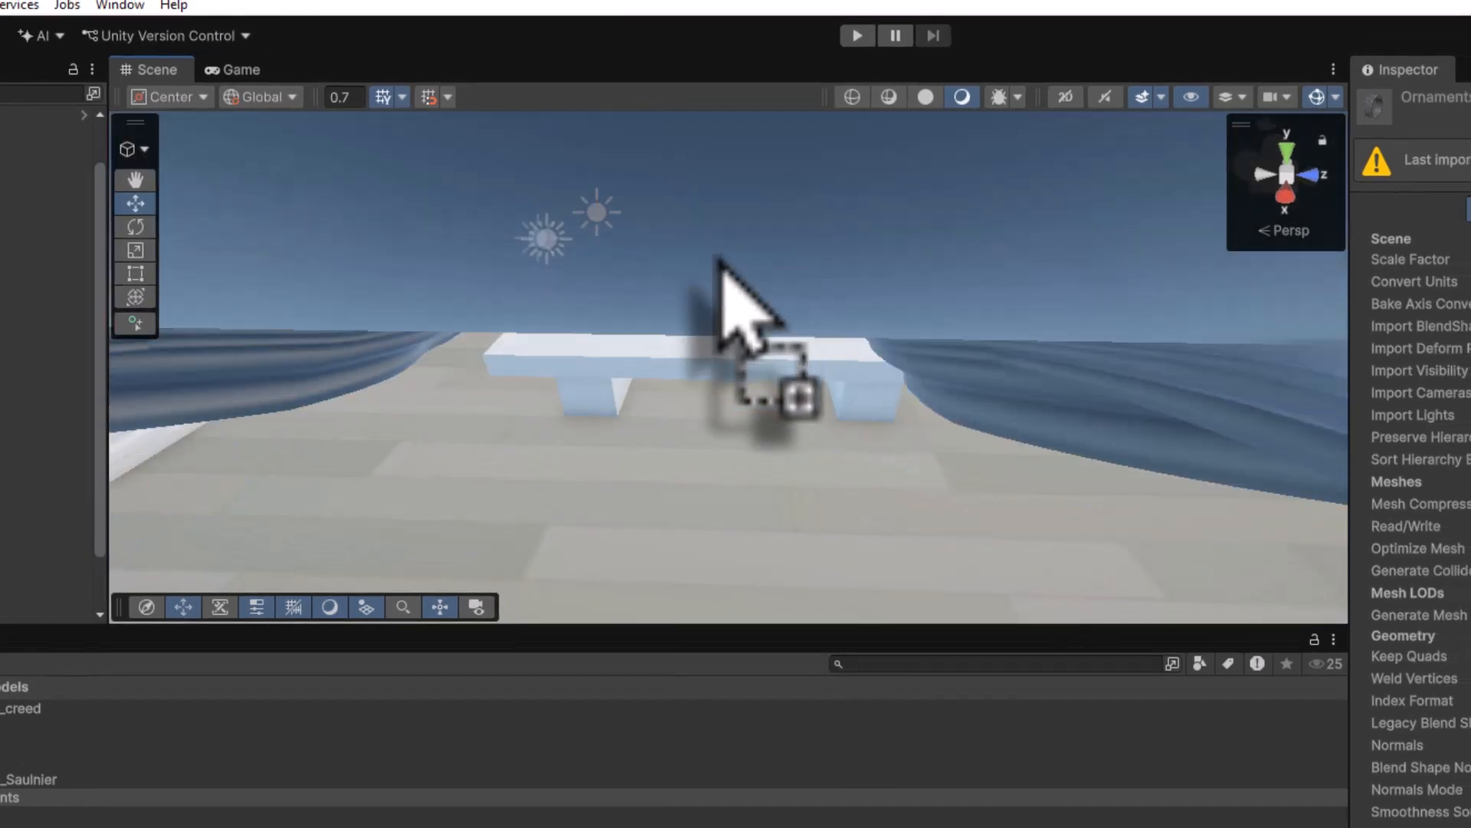
pyautogui.moveTo(720, 261); pyautogui.dragTo(720, 345)
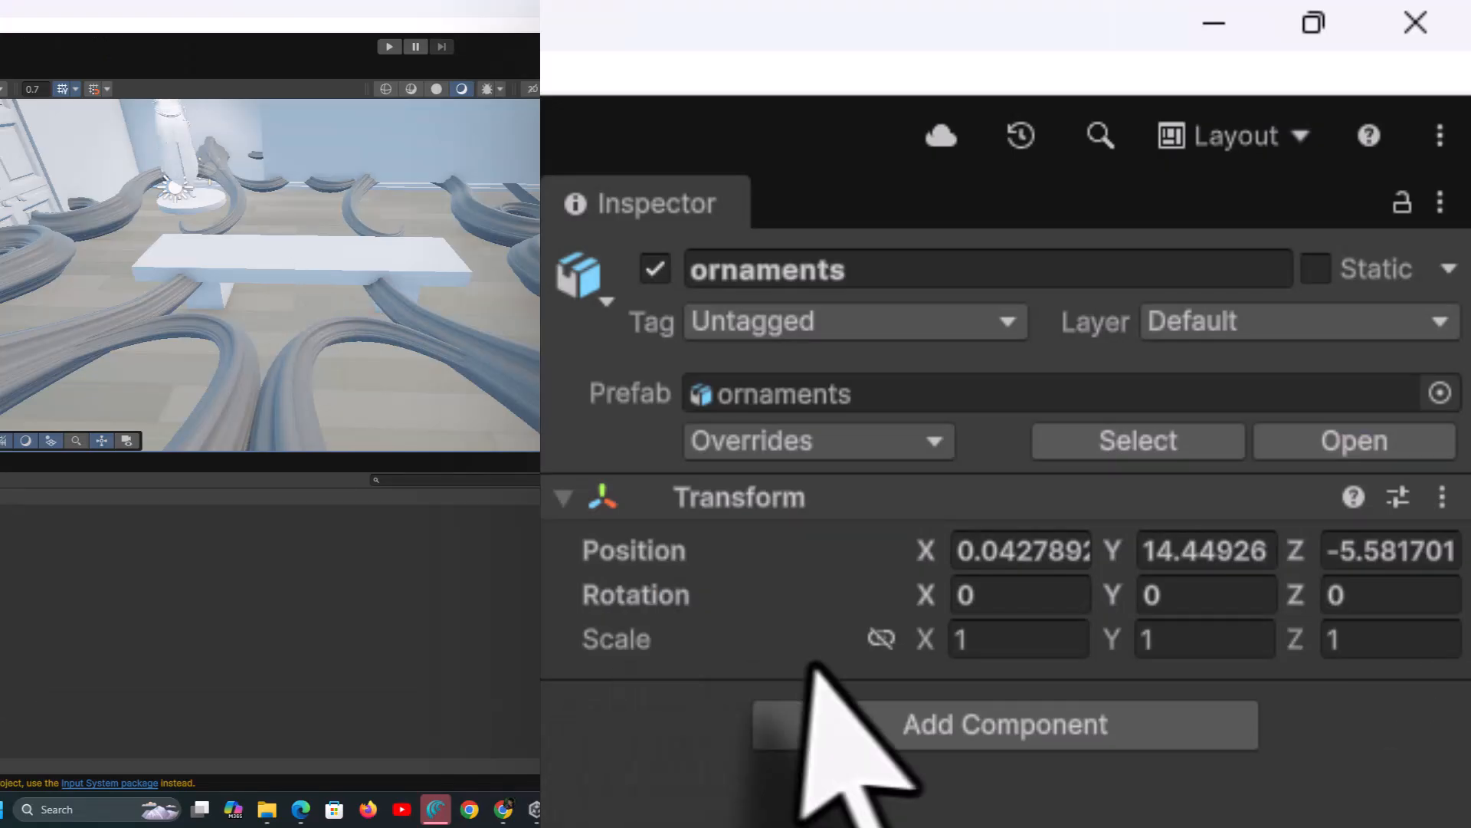
pyautogui.click(882, 642)
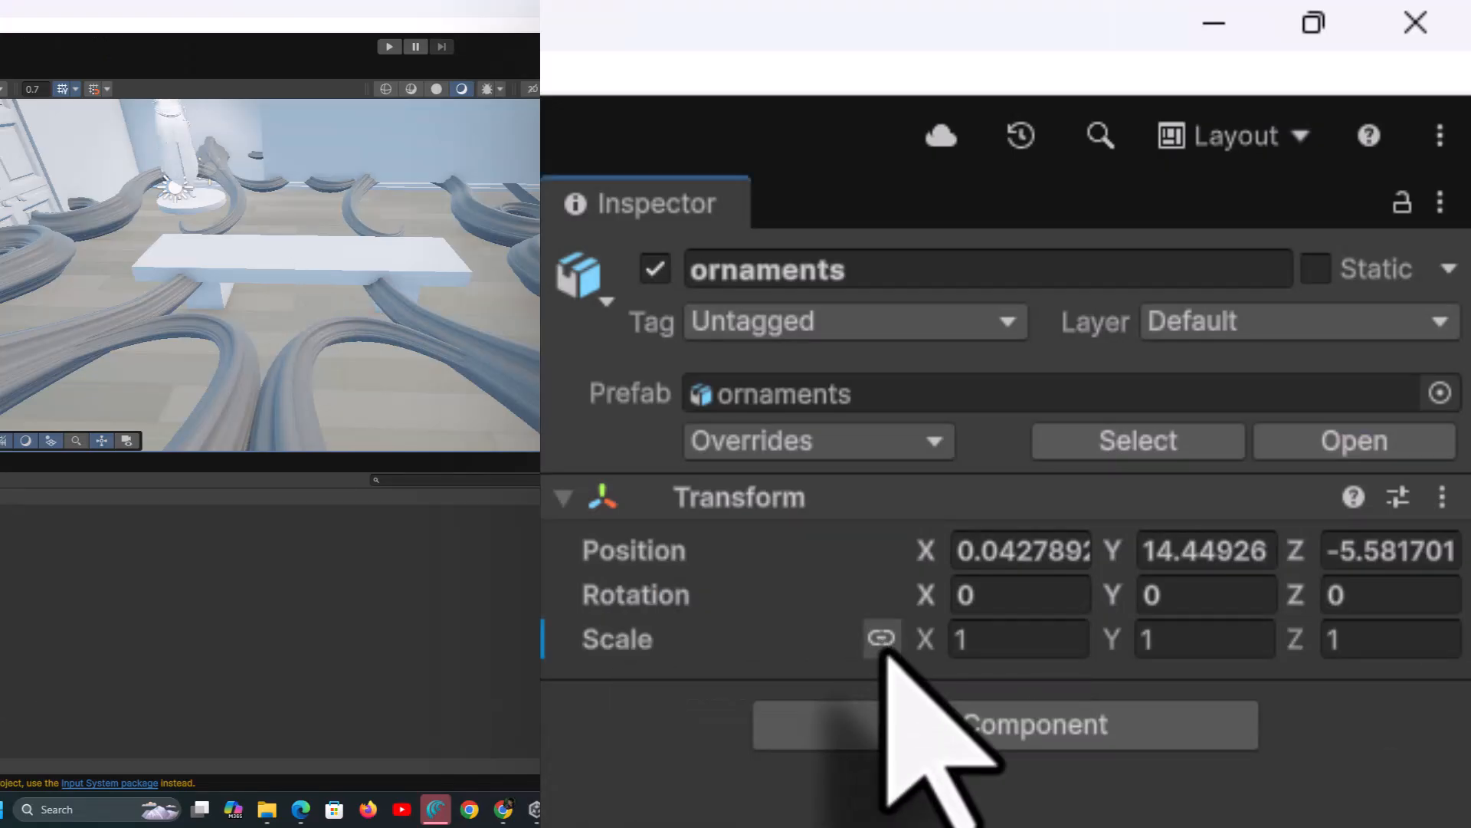
pyautogui.click(1005, 647)
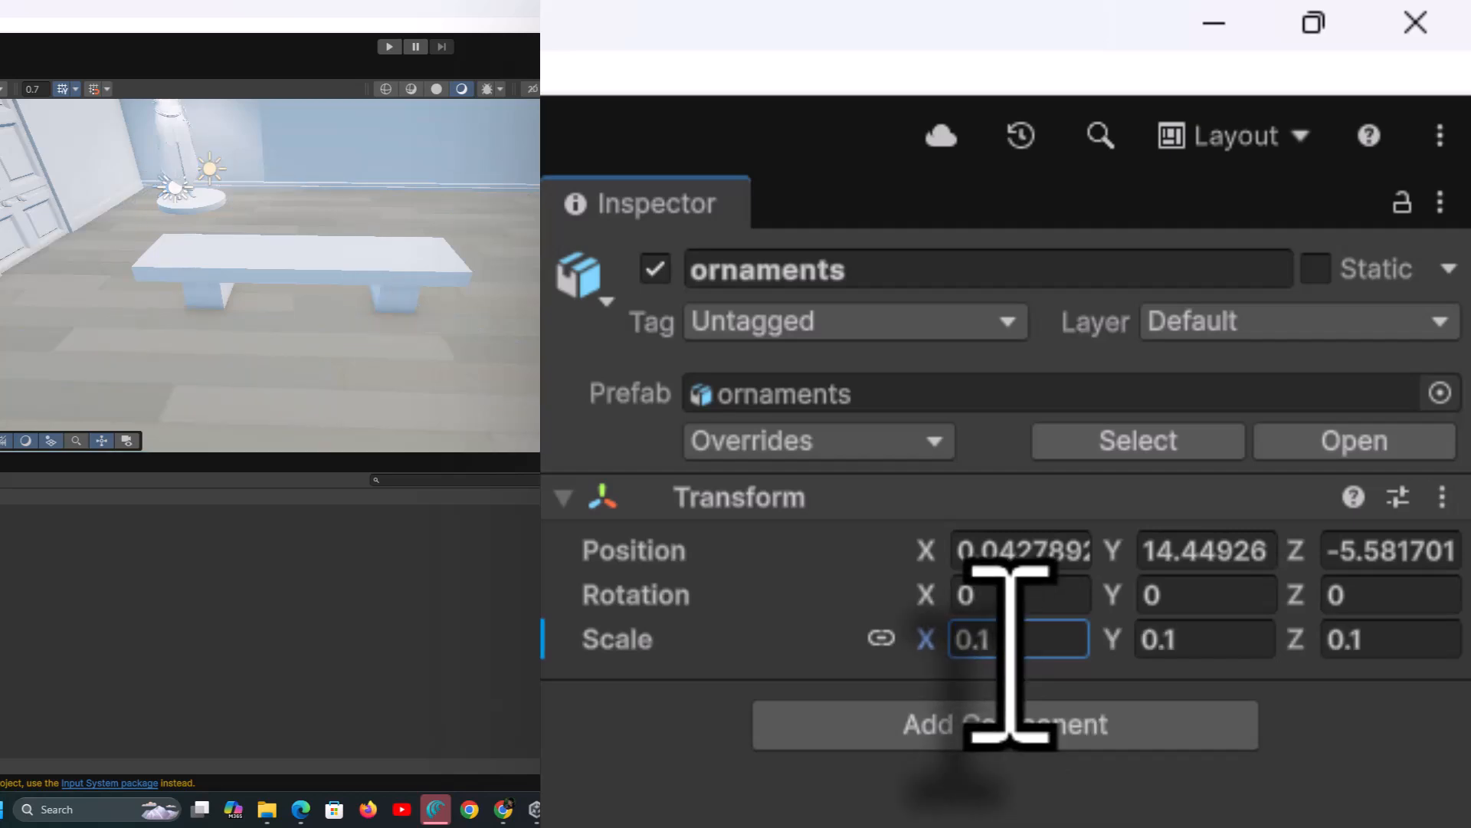
pyautogui.press('f')
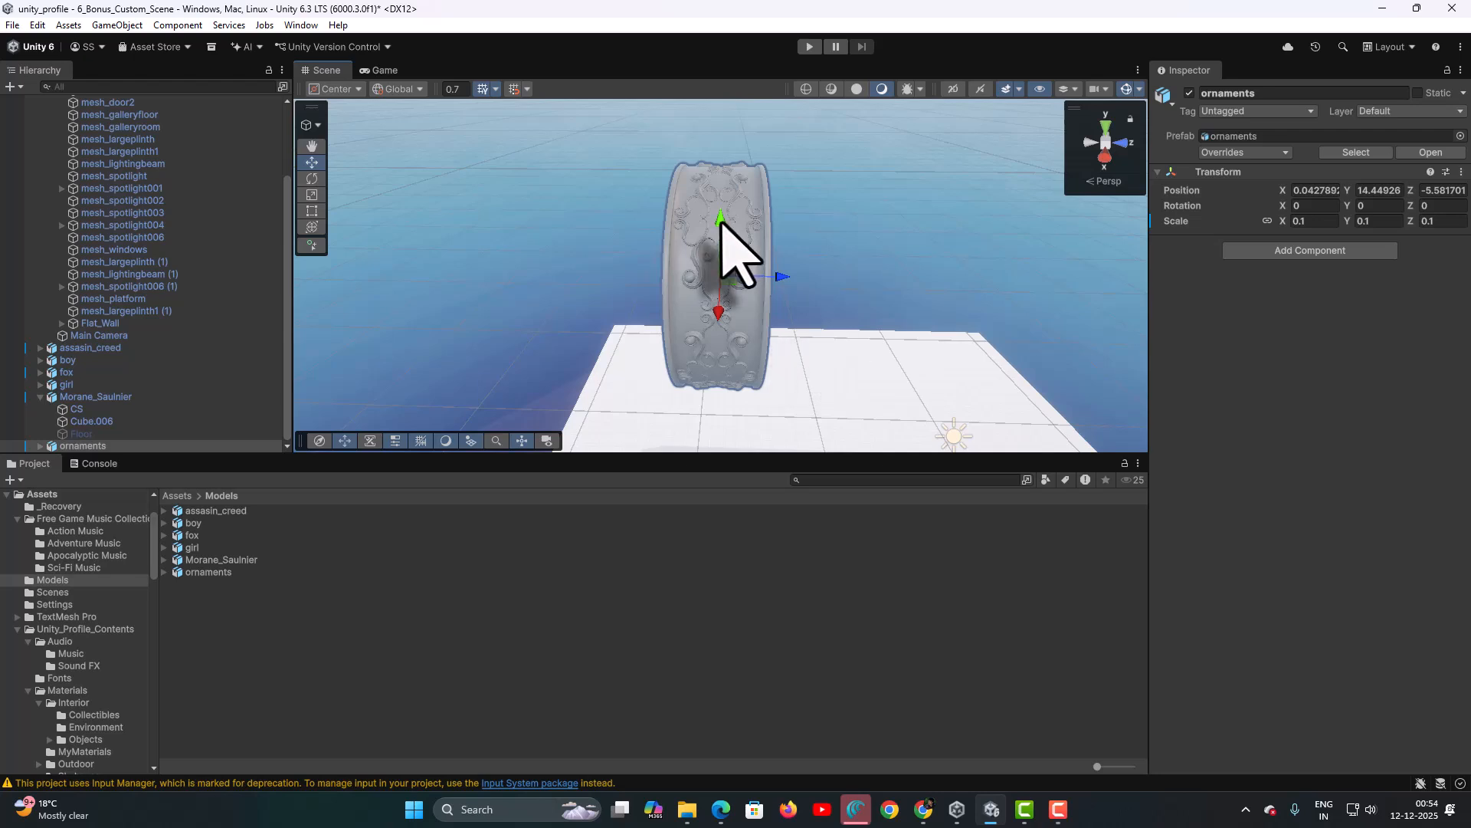
# - Move the ornaments object down below the platform and frame it in view
pyautogui.moveTo(722, 221); pyautogui.dragTo(715, 442)
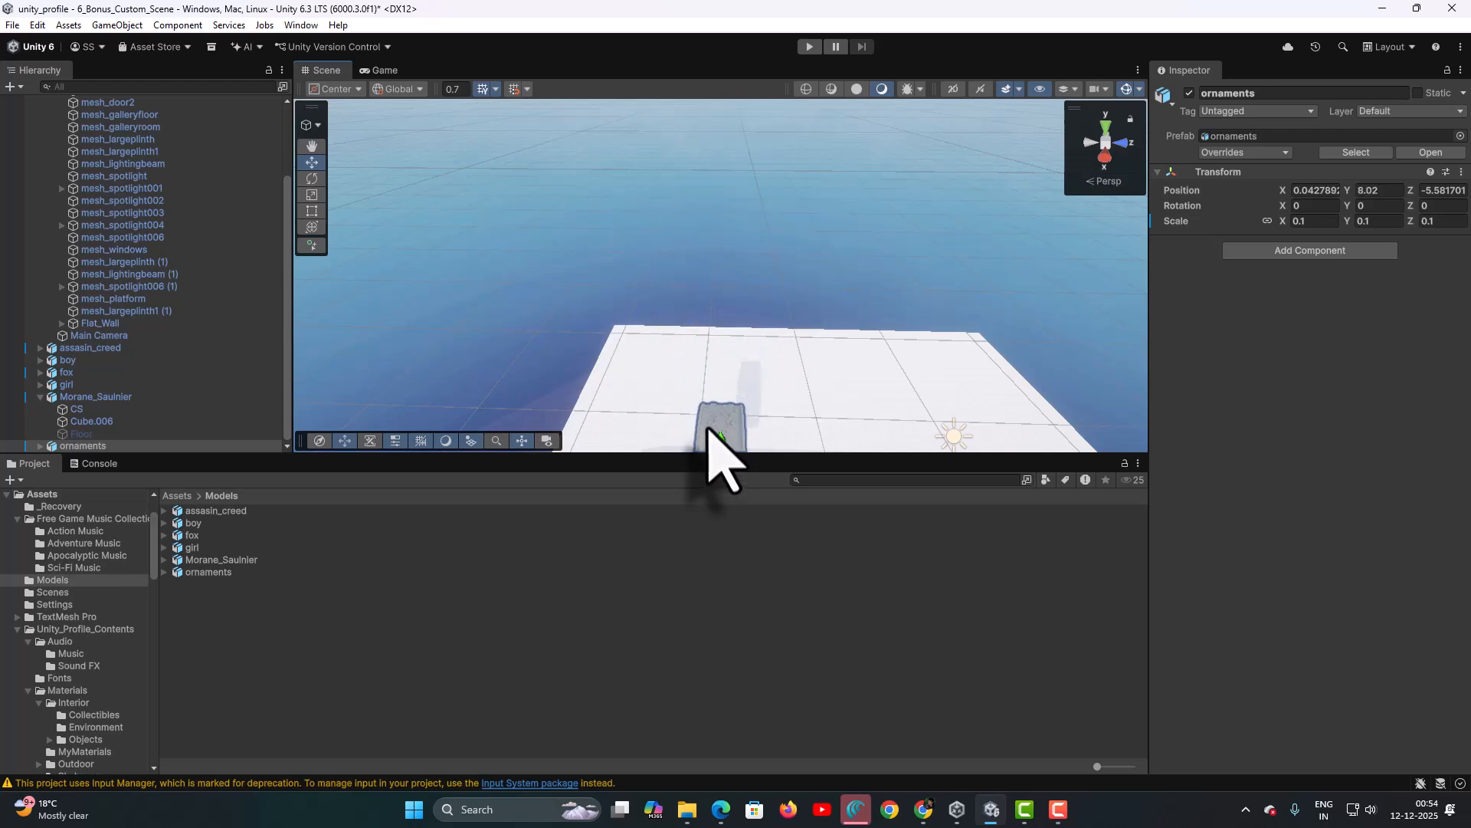
pyautogui.moveTo(720, 460); pyautogui.dragTo(700, 164, button='middle')
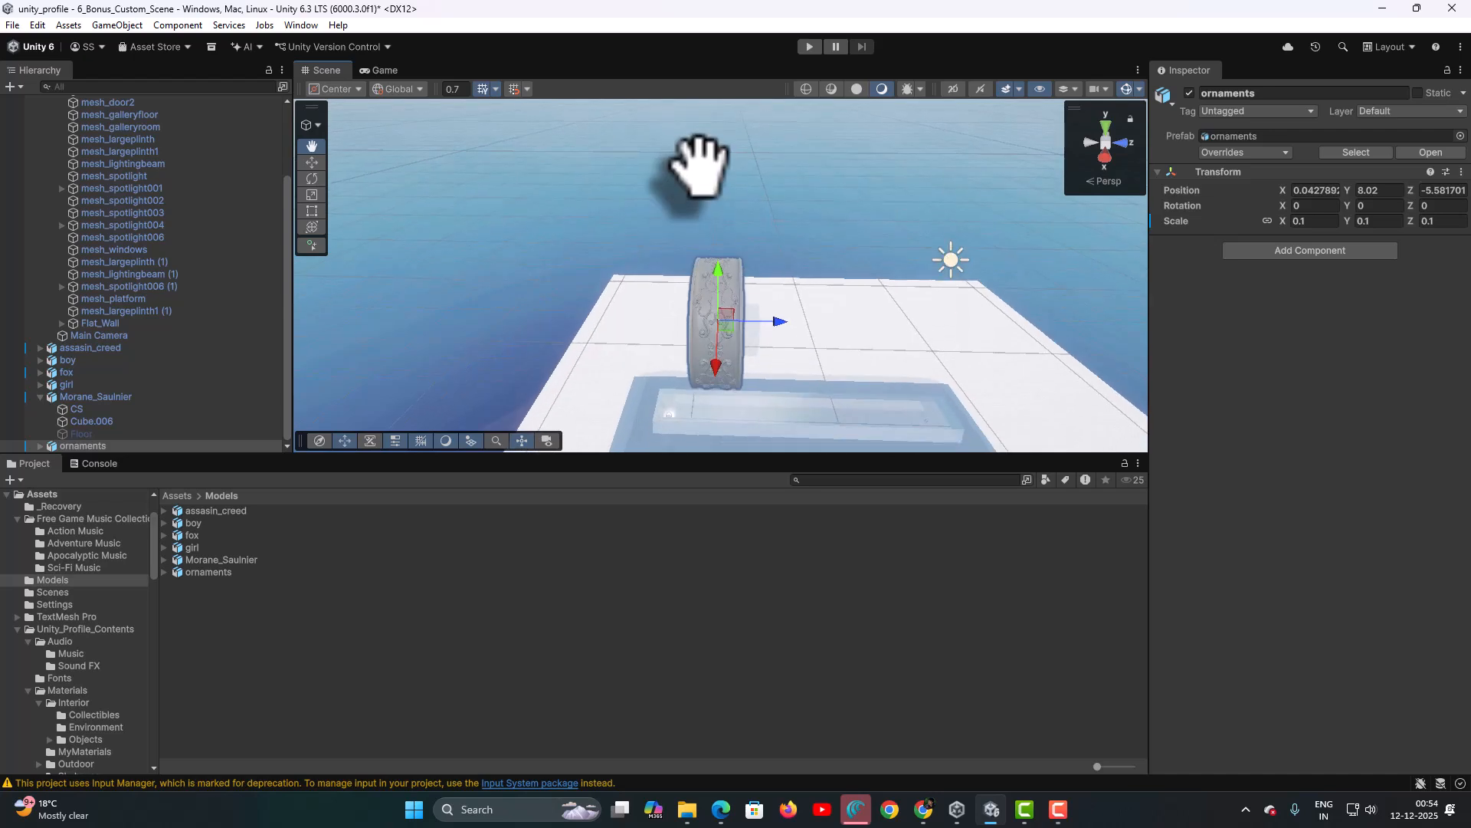
pyautogui.moveTo(724, 331); pyautogui.dragTo(713, 157, button='middle')
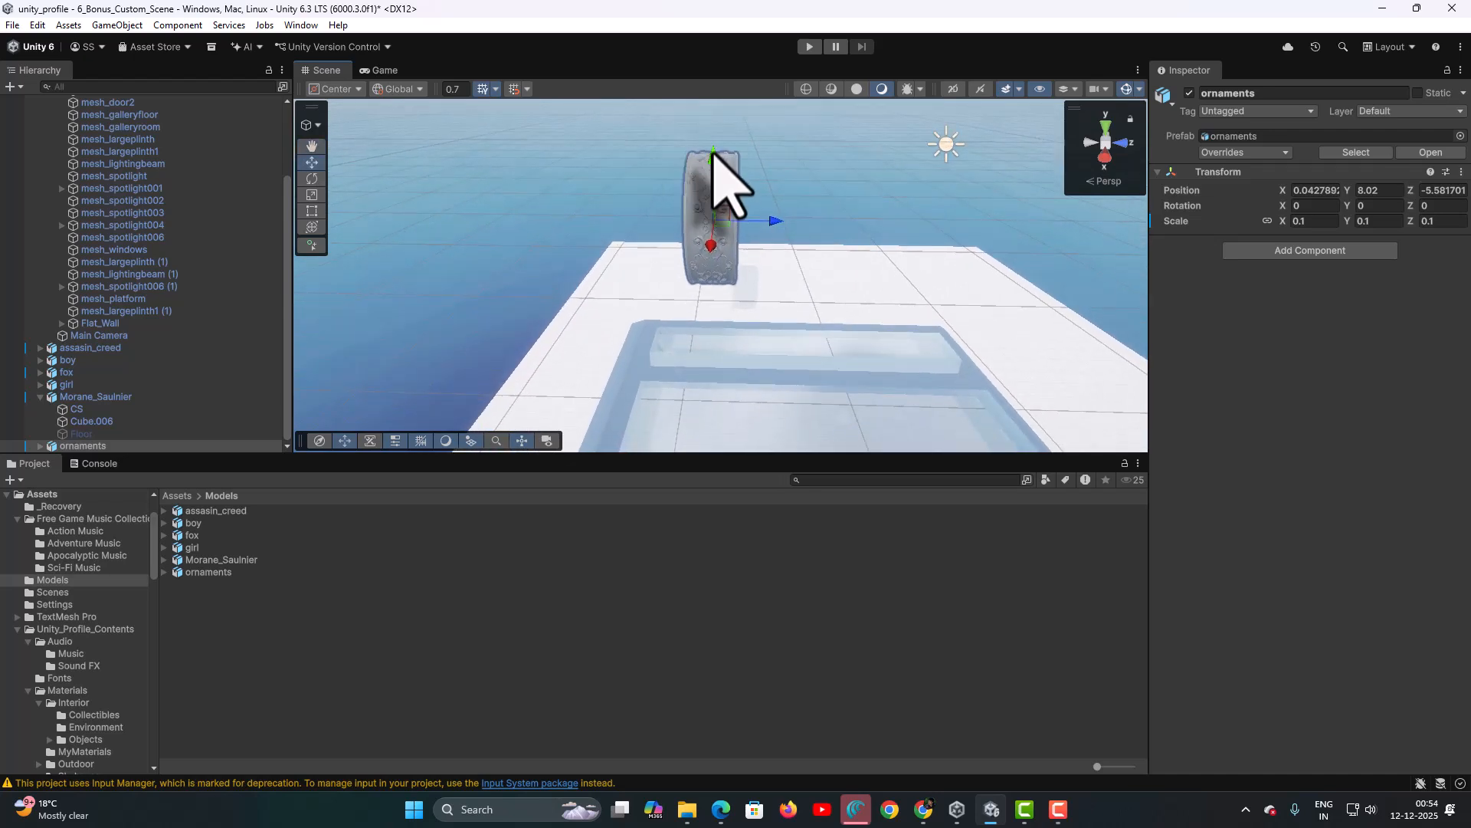
pyautogui.moveTo(712, 153); pyautogui.dragTo(714, 400)
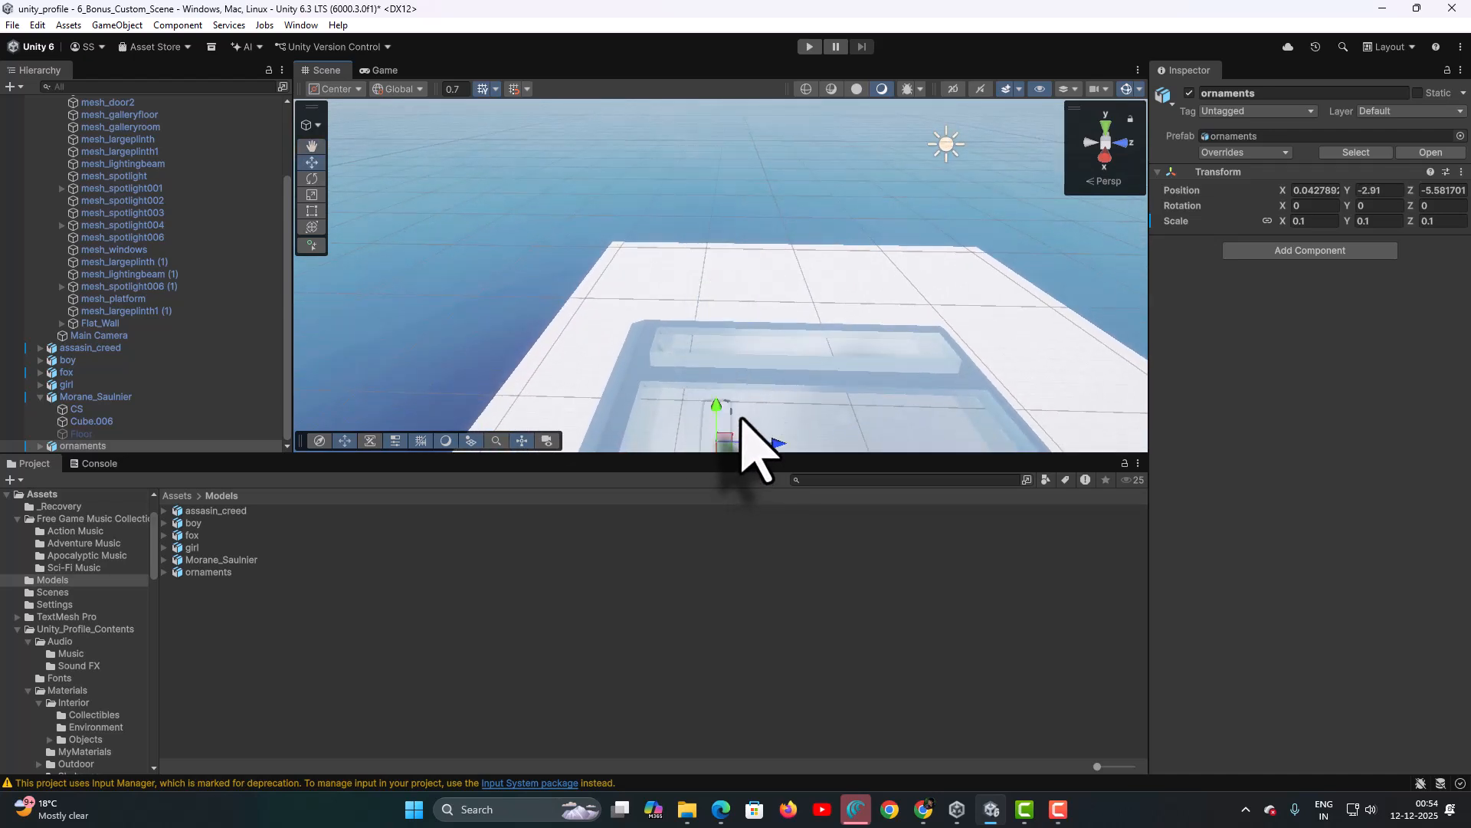
pyautogui.press('f')
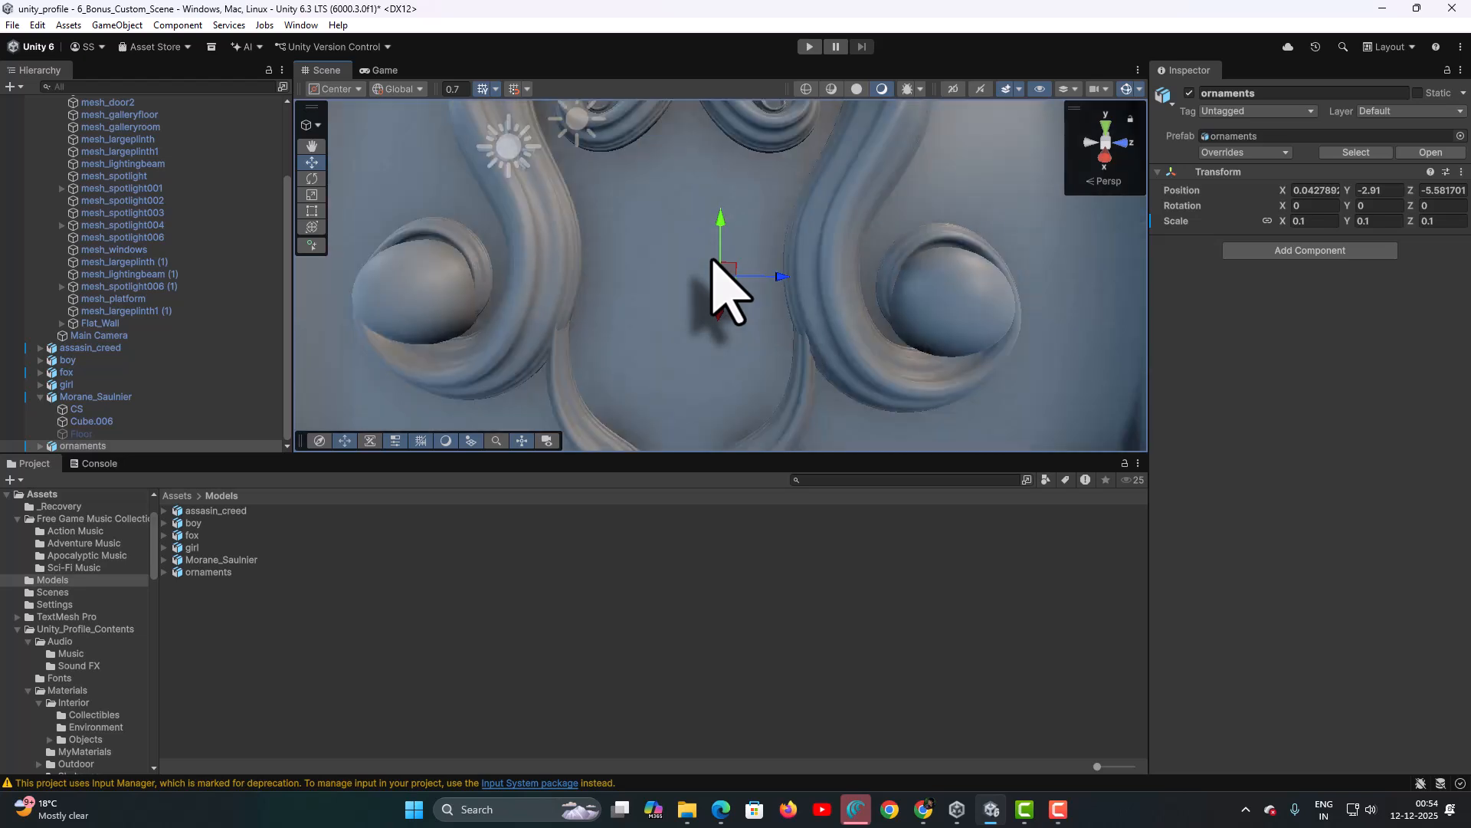
pyautogui.scroll(-5, 713, 260)
pyautogui.scroll(-3, 718, 268)
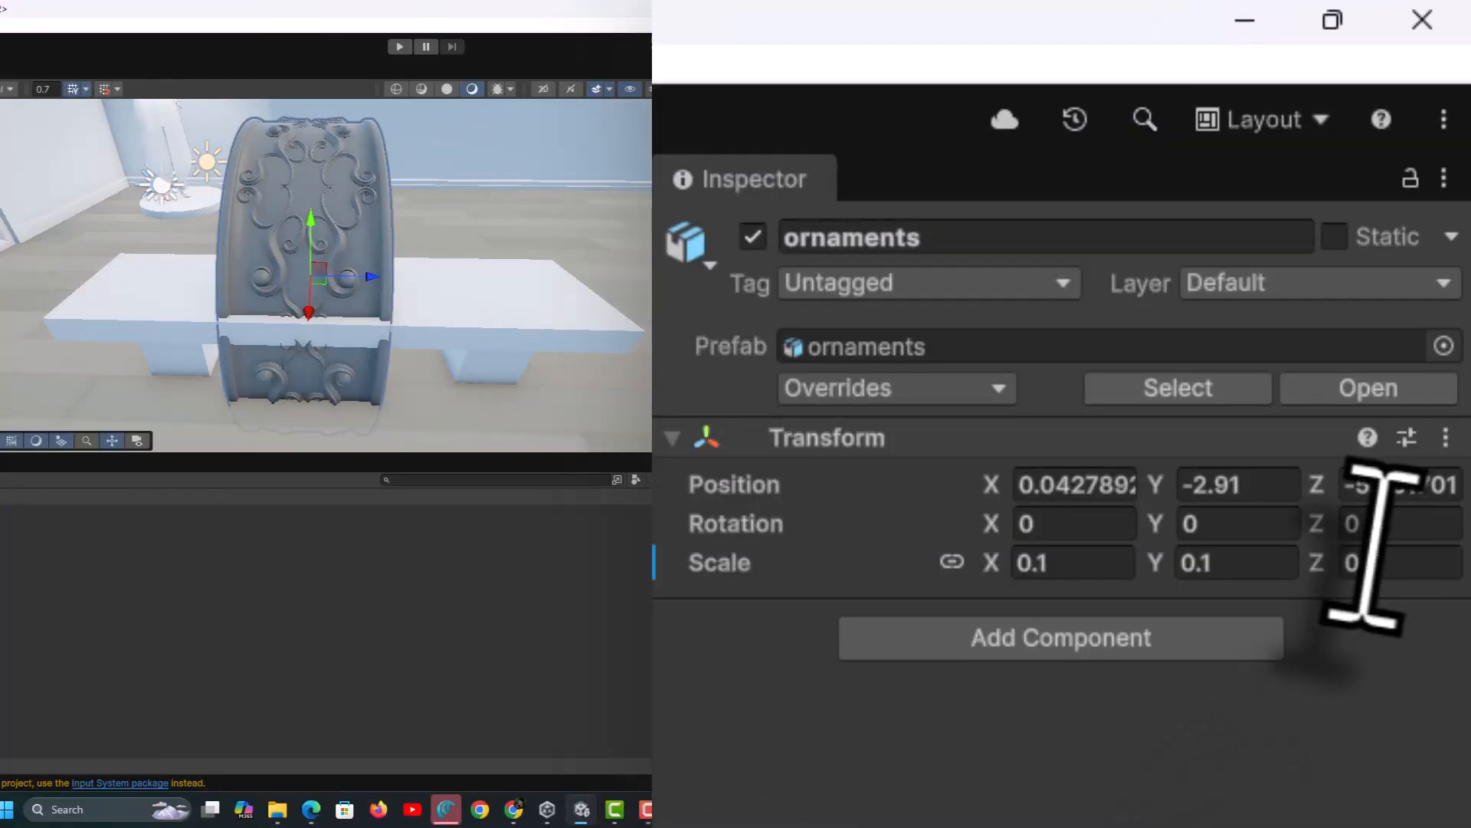
# - Rotate the ornaments ring 90 degrees on Y and raise it up to the bench
pyautogui.click(1234, 527)
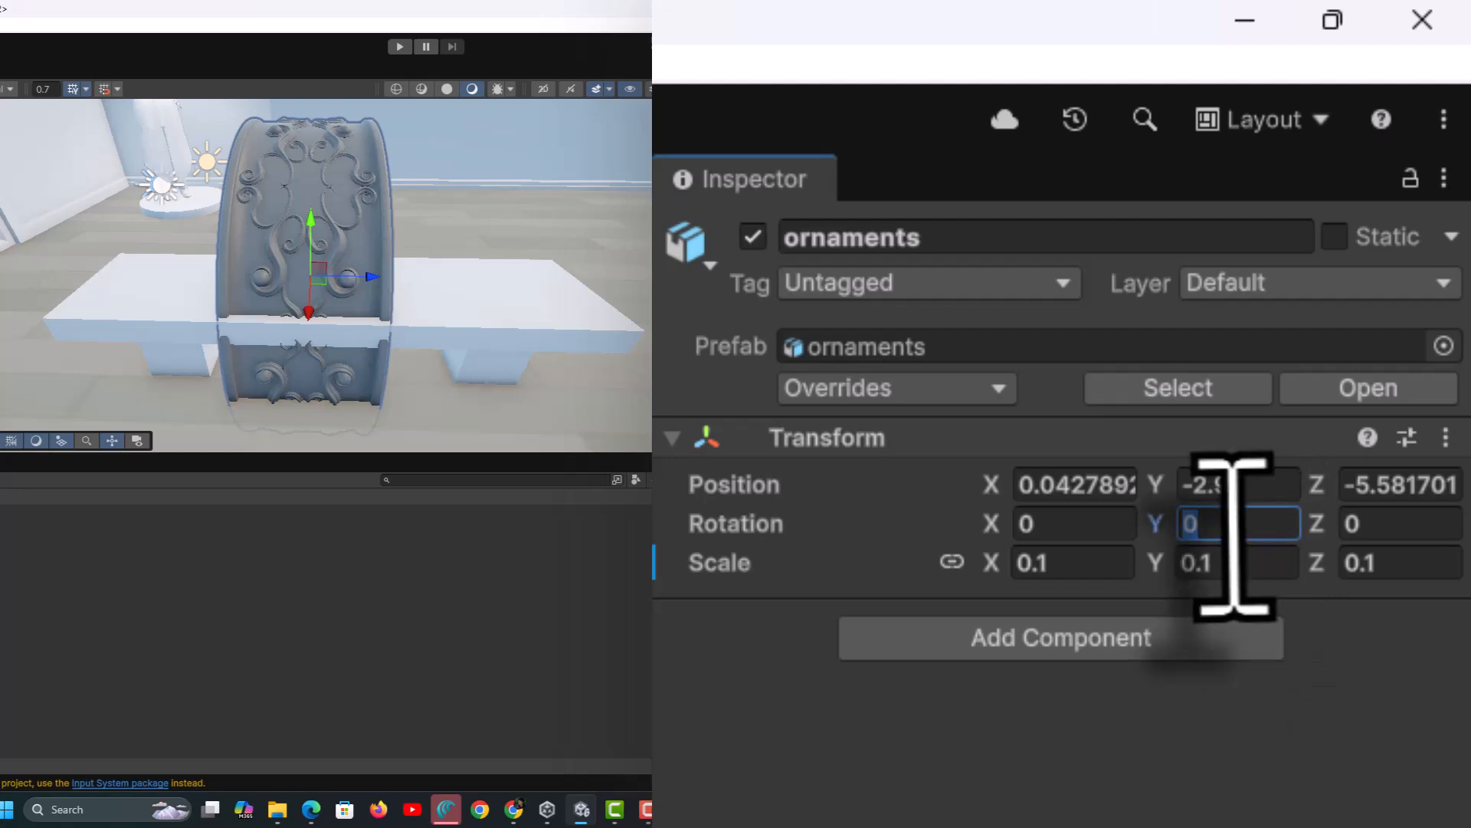
pyautogui.write('90')
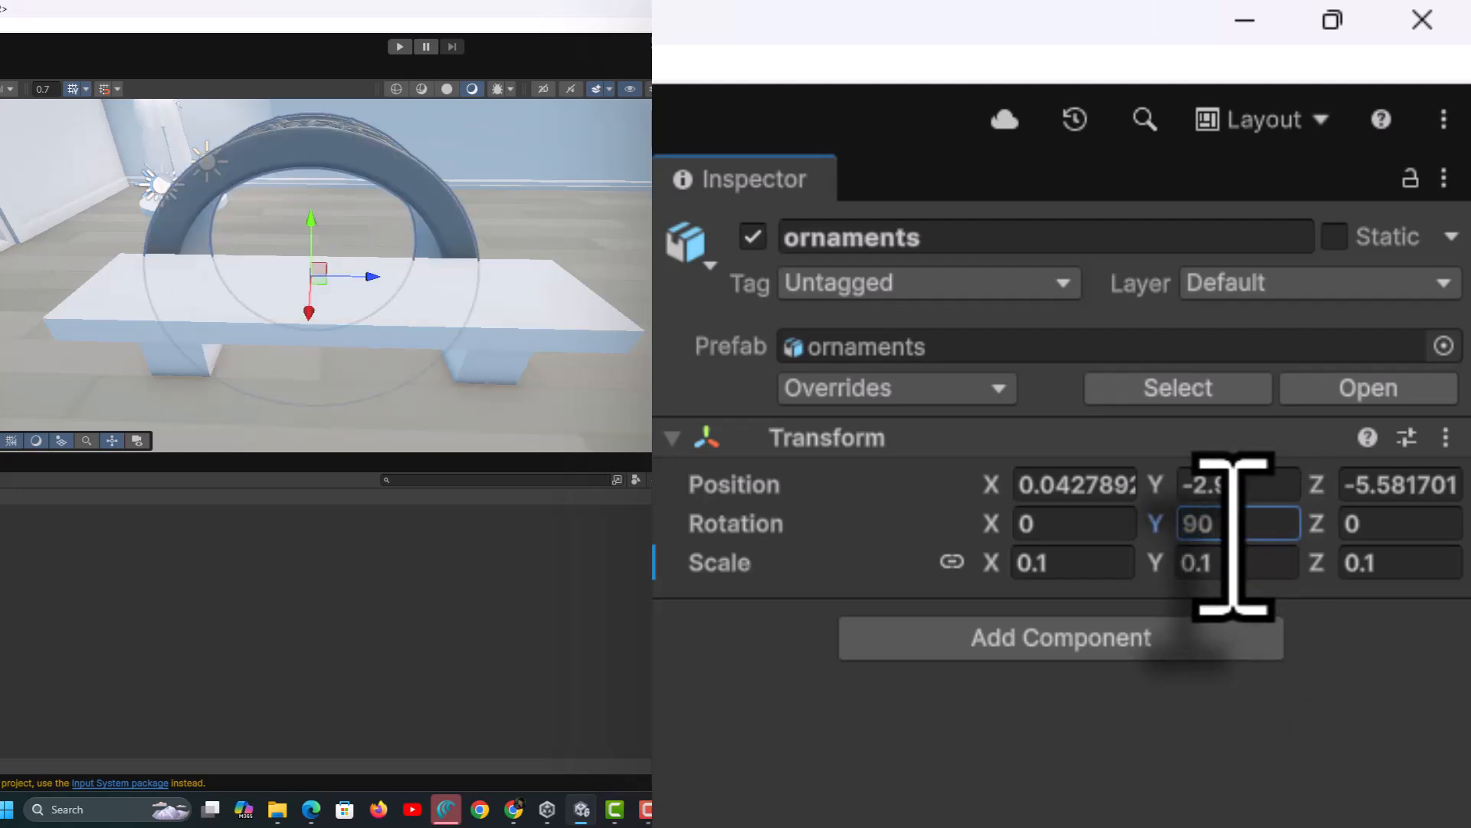
pyautogui.moveTo(311, 222); pyautogui.dragTo(310, 54)
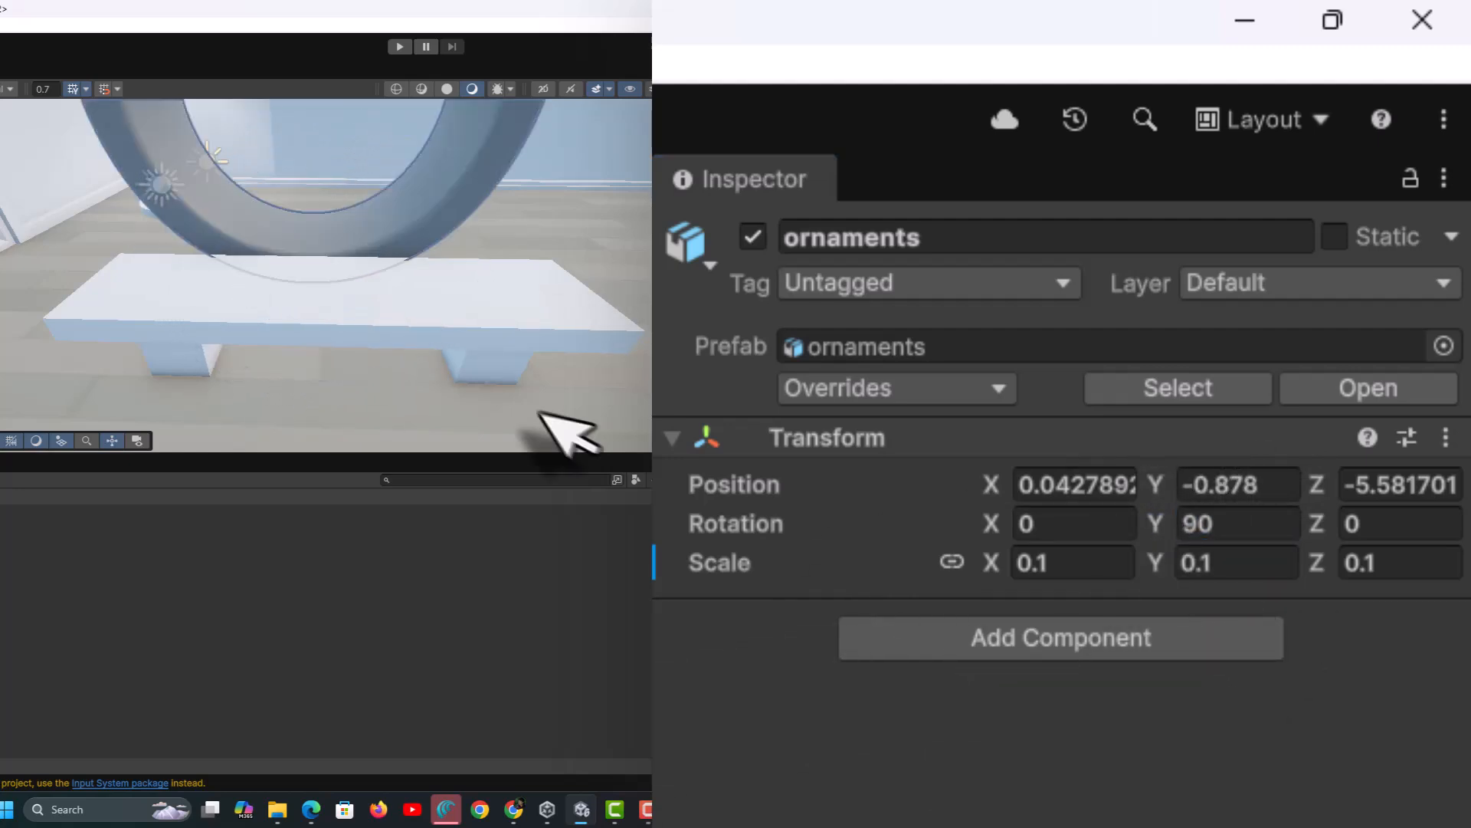
pyautogui.keyDown('alt'); pyautogui.moveTo(515, 258); pyautogui.dragTo(210, 232); pyautogui.keyUp('alt')
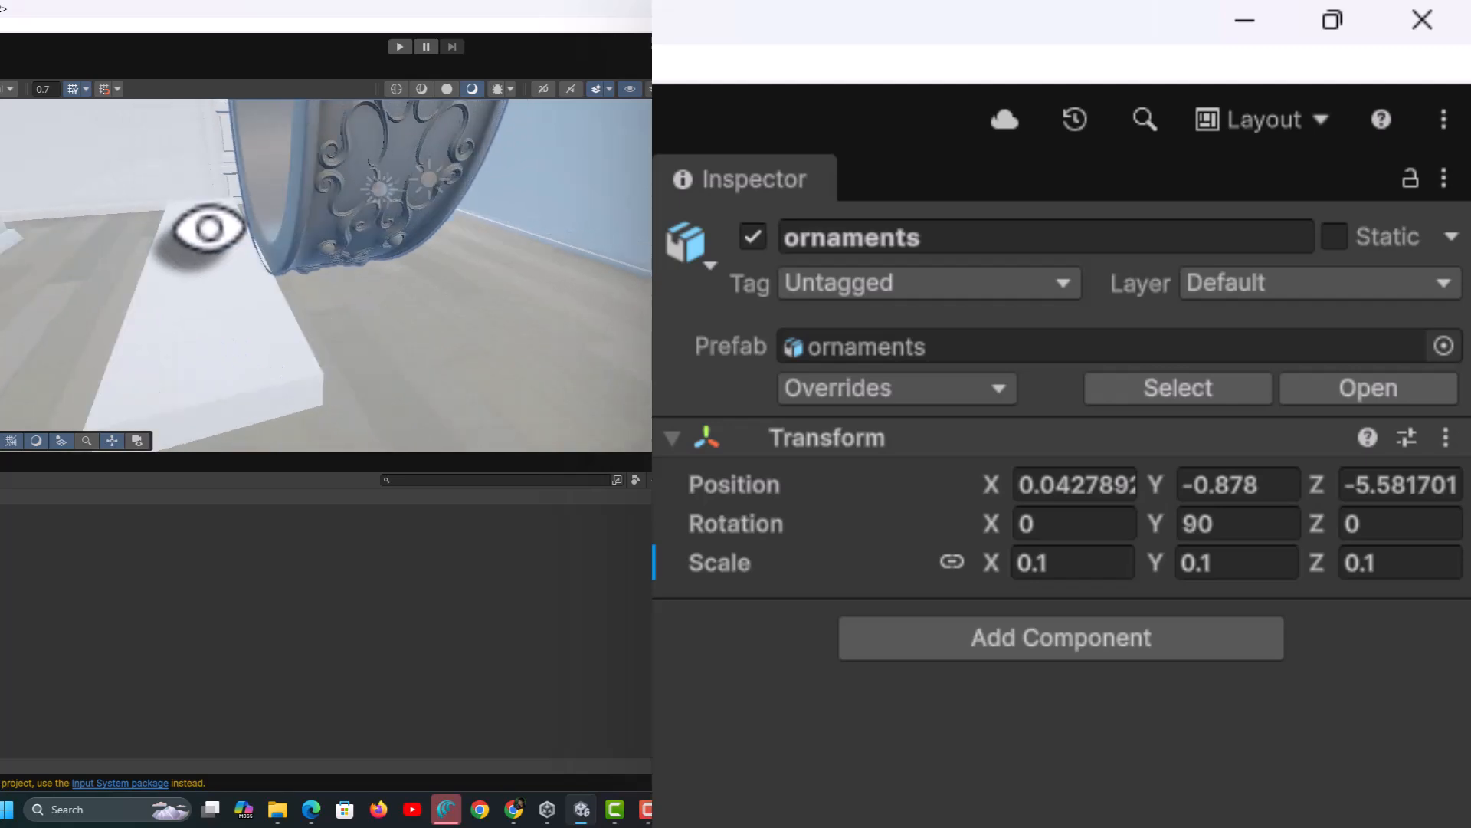
pyautogui.scroll(-4, 207, 233)
pyautogui.scroll(-3, 206, 233)
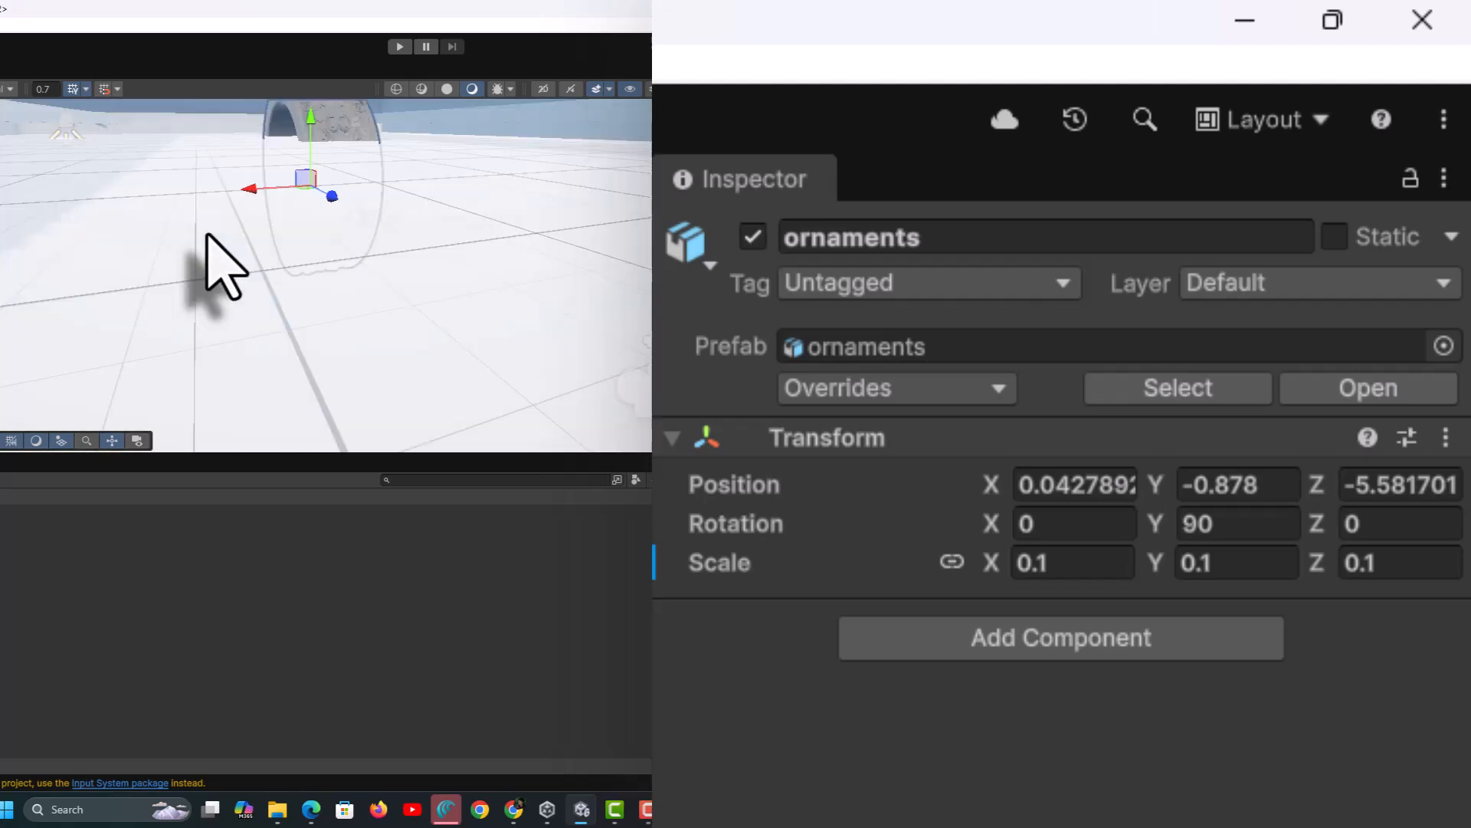
pyautogui.scroll(2, 206, 234)
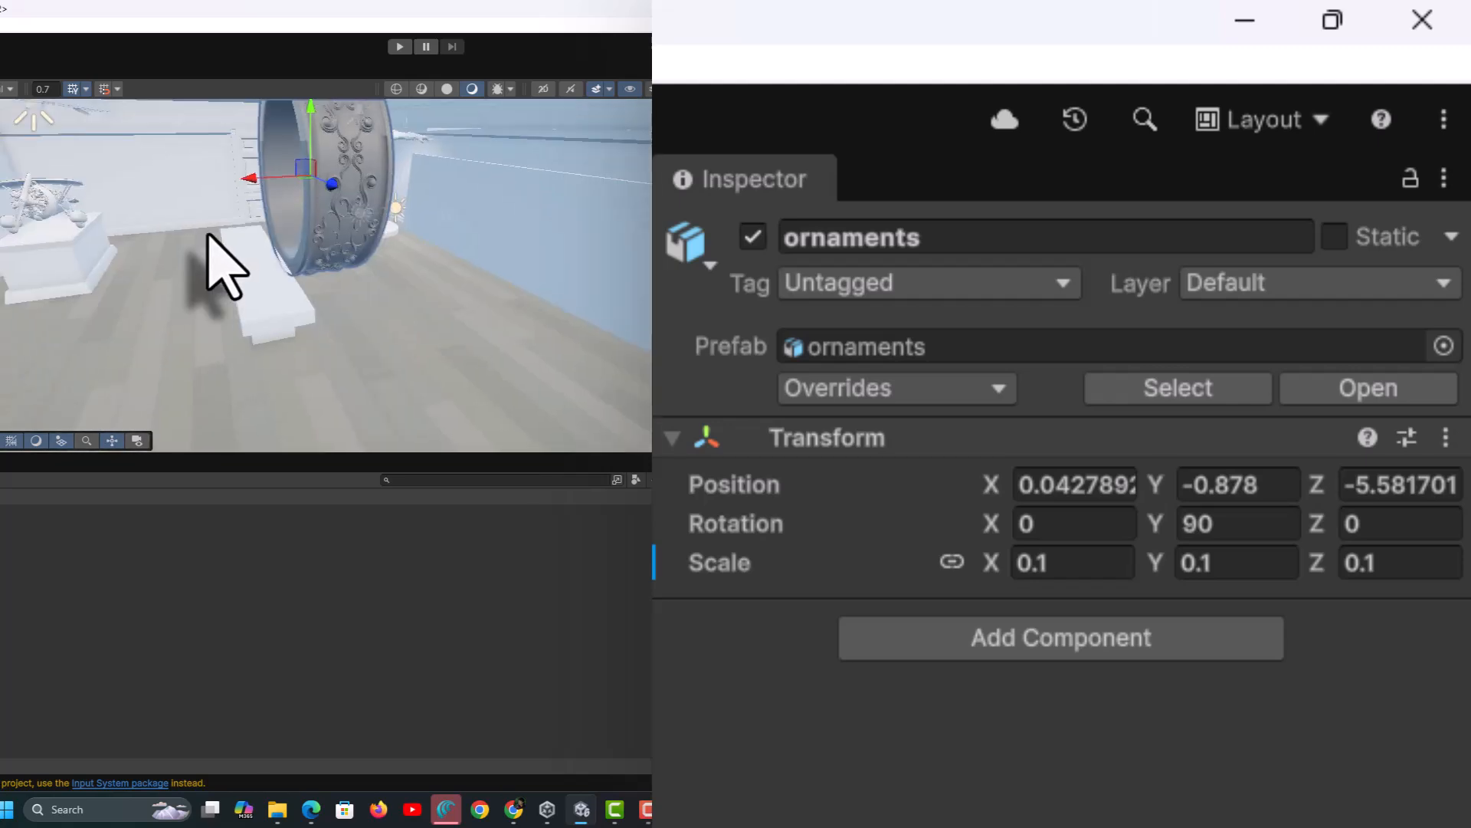
# - Scale the ring to 0.06 and seat it on the bench at X 1.23, Y -1.23
pyautogui.click(1077, 564)
pyautogui.write('0')
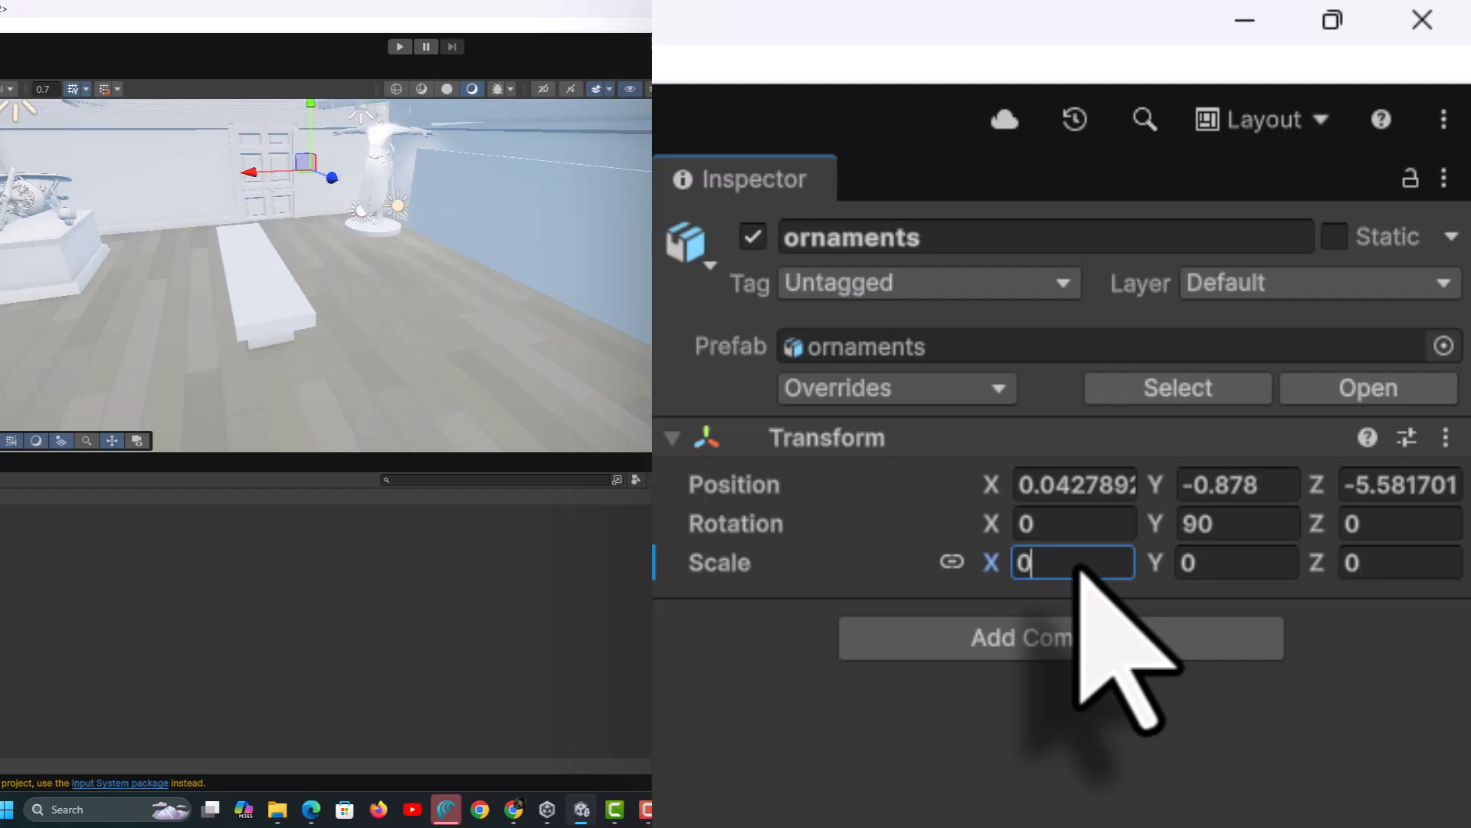
pyautogui.write('.06')
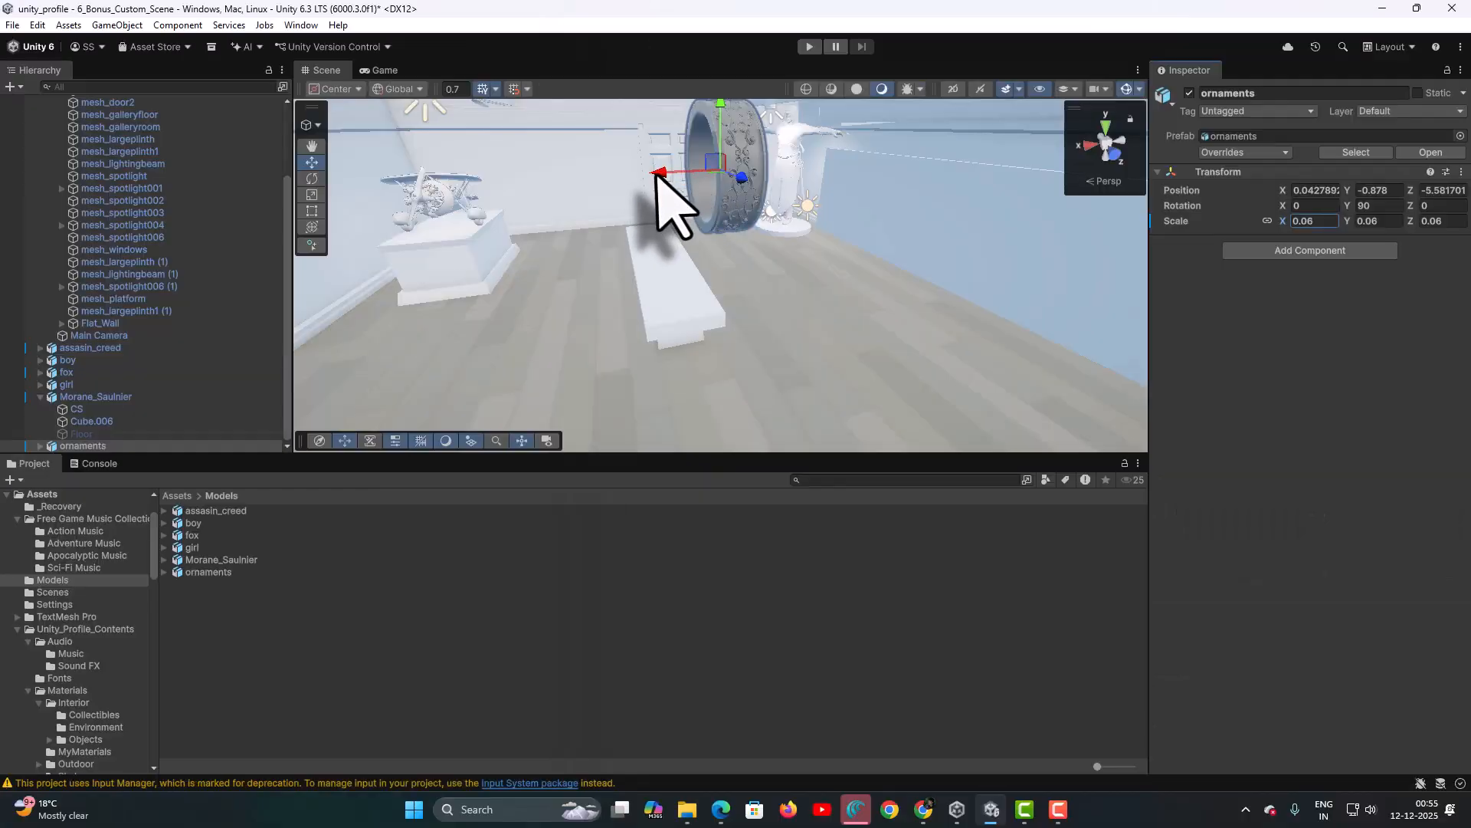
pyautogui.moveTo(657, 173); pyautogui.dragTo(585, 187)
pyautogui.moveTo(643, 107); pyautogui.dragTo(639, 144)
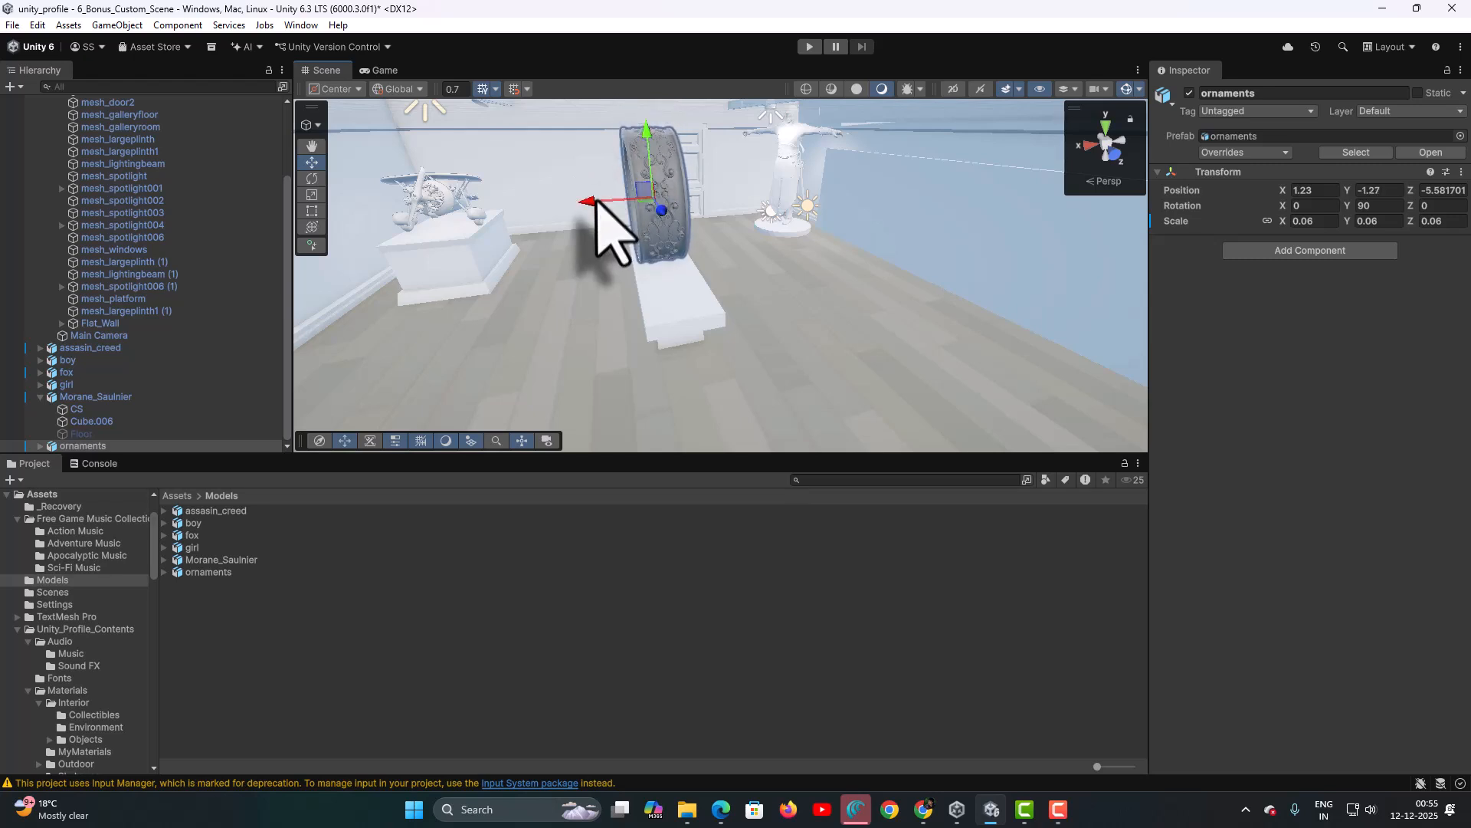
pyautogui.keyDown('alt'); pyautogui.moveTo(510, 286); pyautogui.dragTo(773, 249); pyautogui.keyUp('alt')
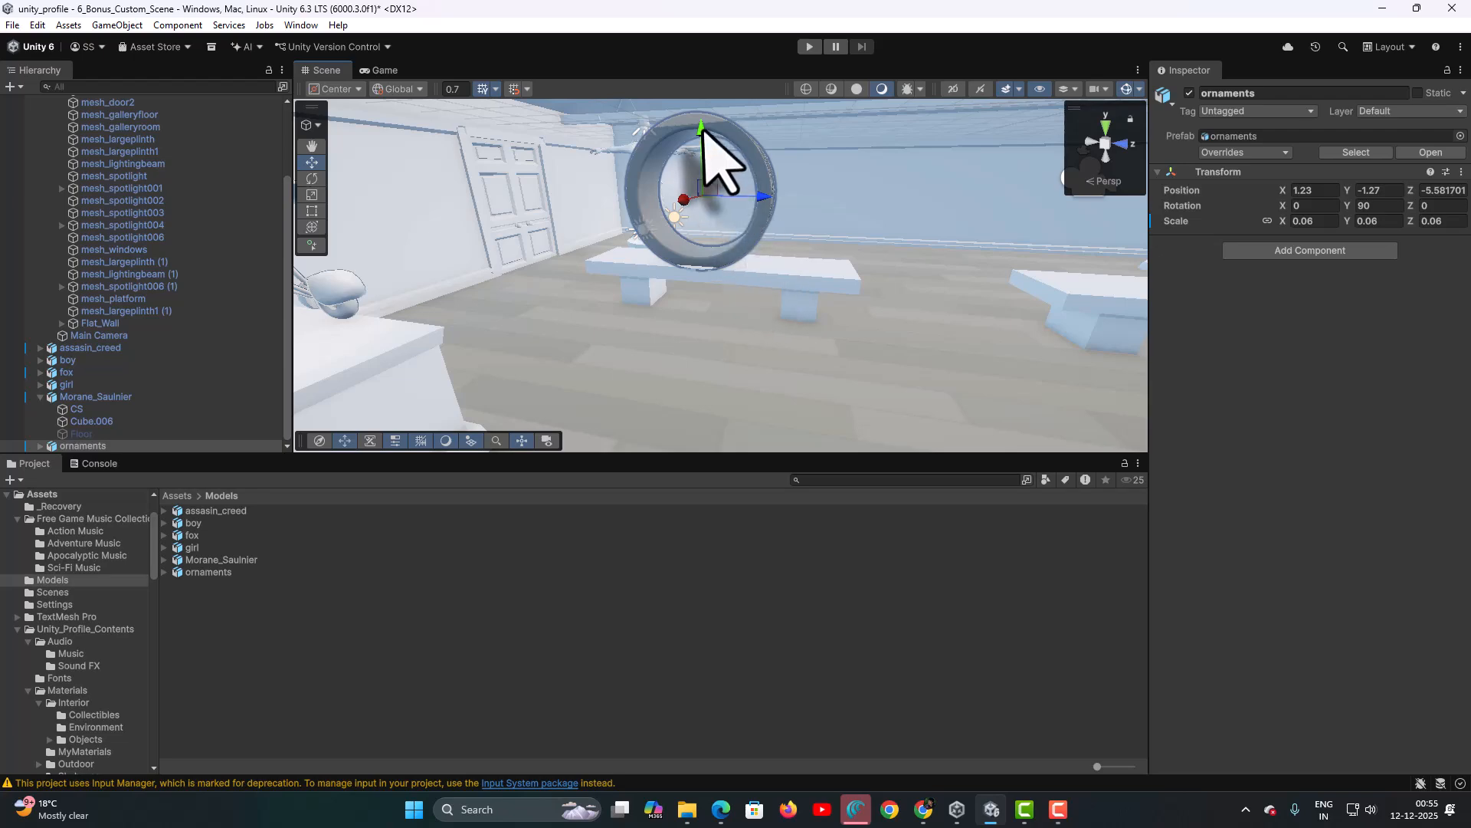
pyautogui.keyDown('alt'); pyautogui.moveTo(778, 371); pyautogui.dragTo(960, 358); pyautogui.keyUp('alt')
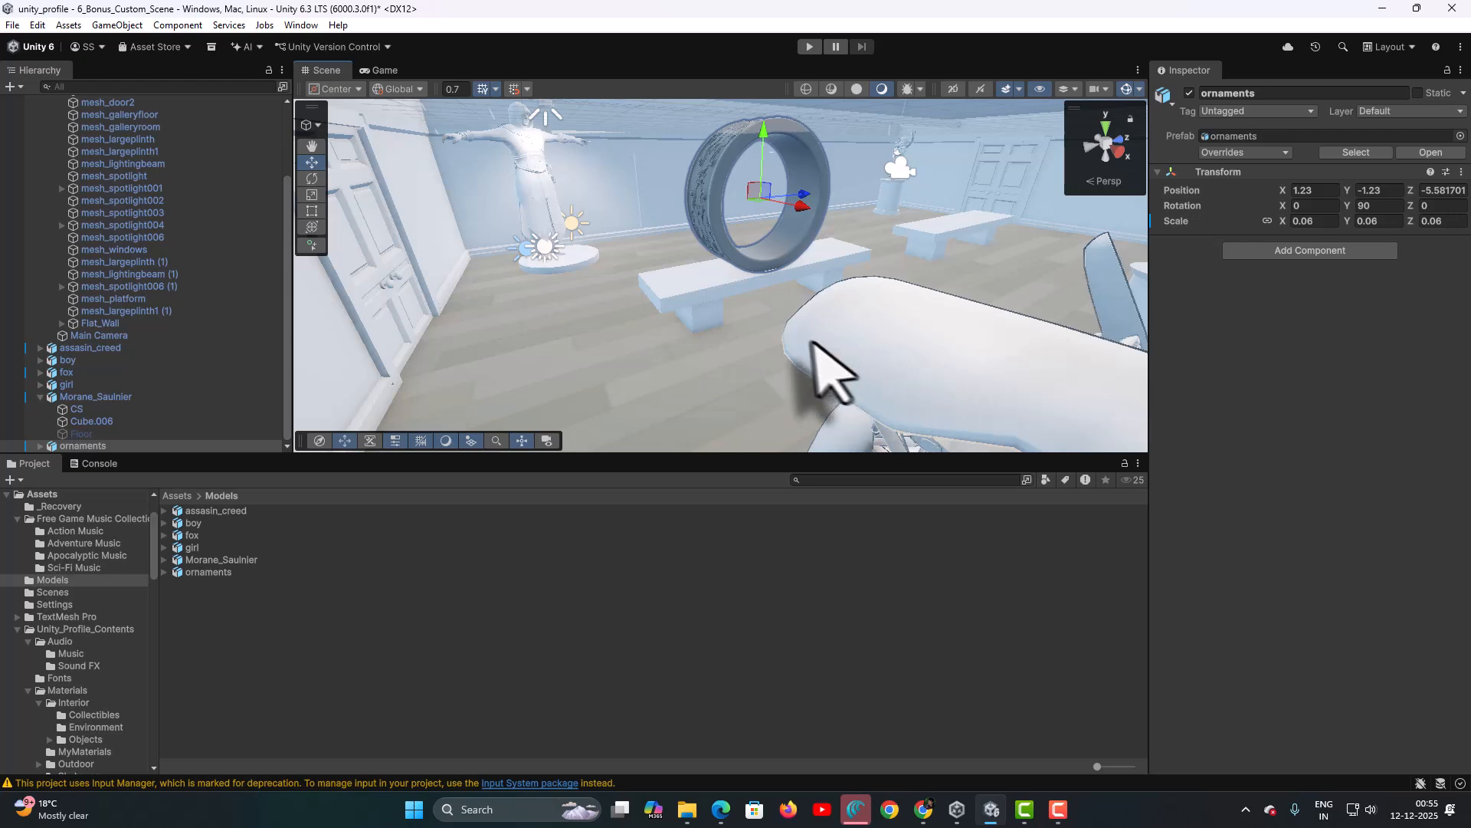
pyautogui.click(718, 348)
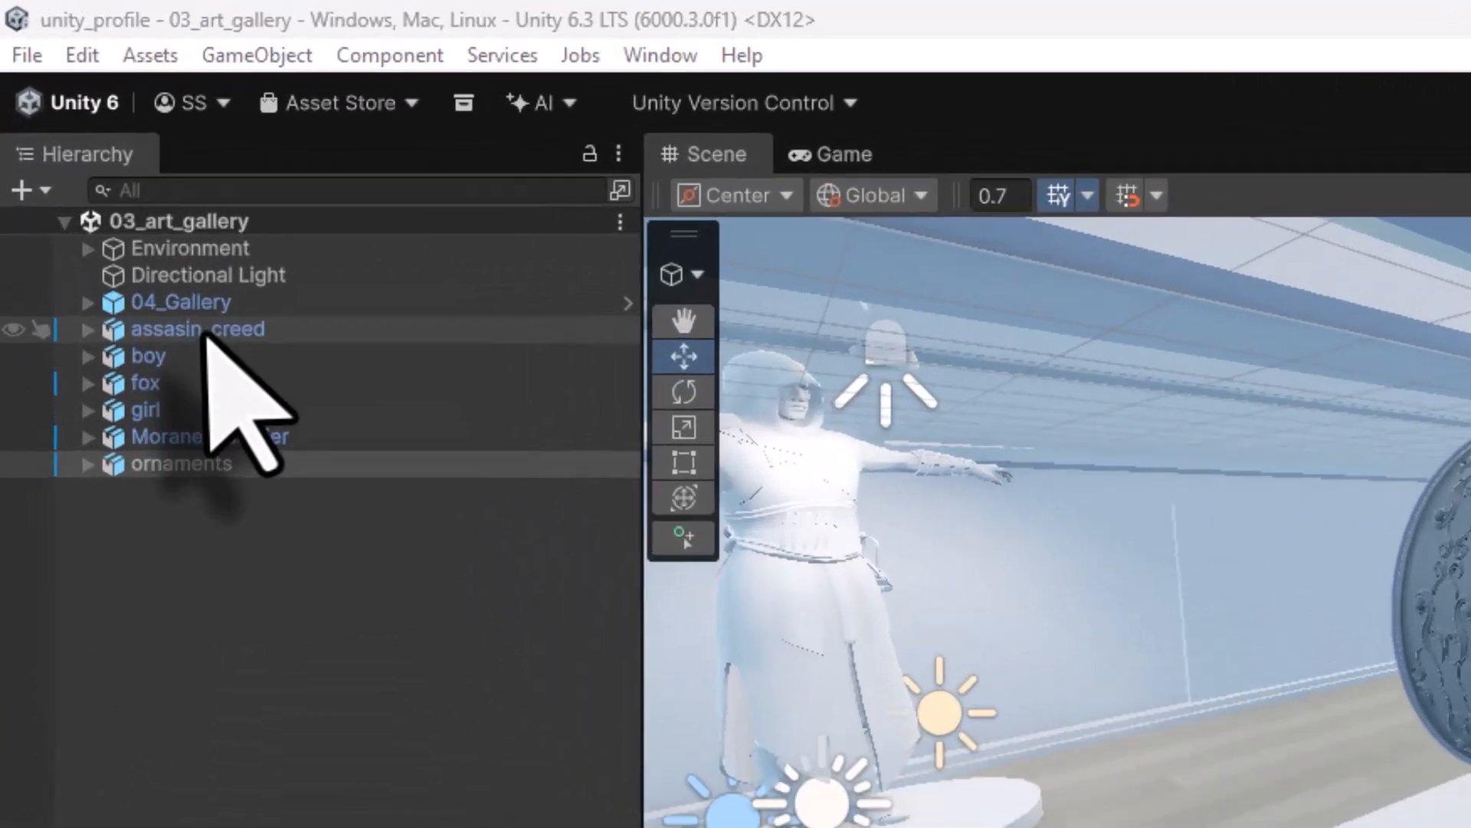
# - Disable the LightPreset child of the assasin_creed statue in the Inspector
pyautogui.click(90, 150)
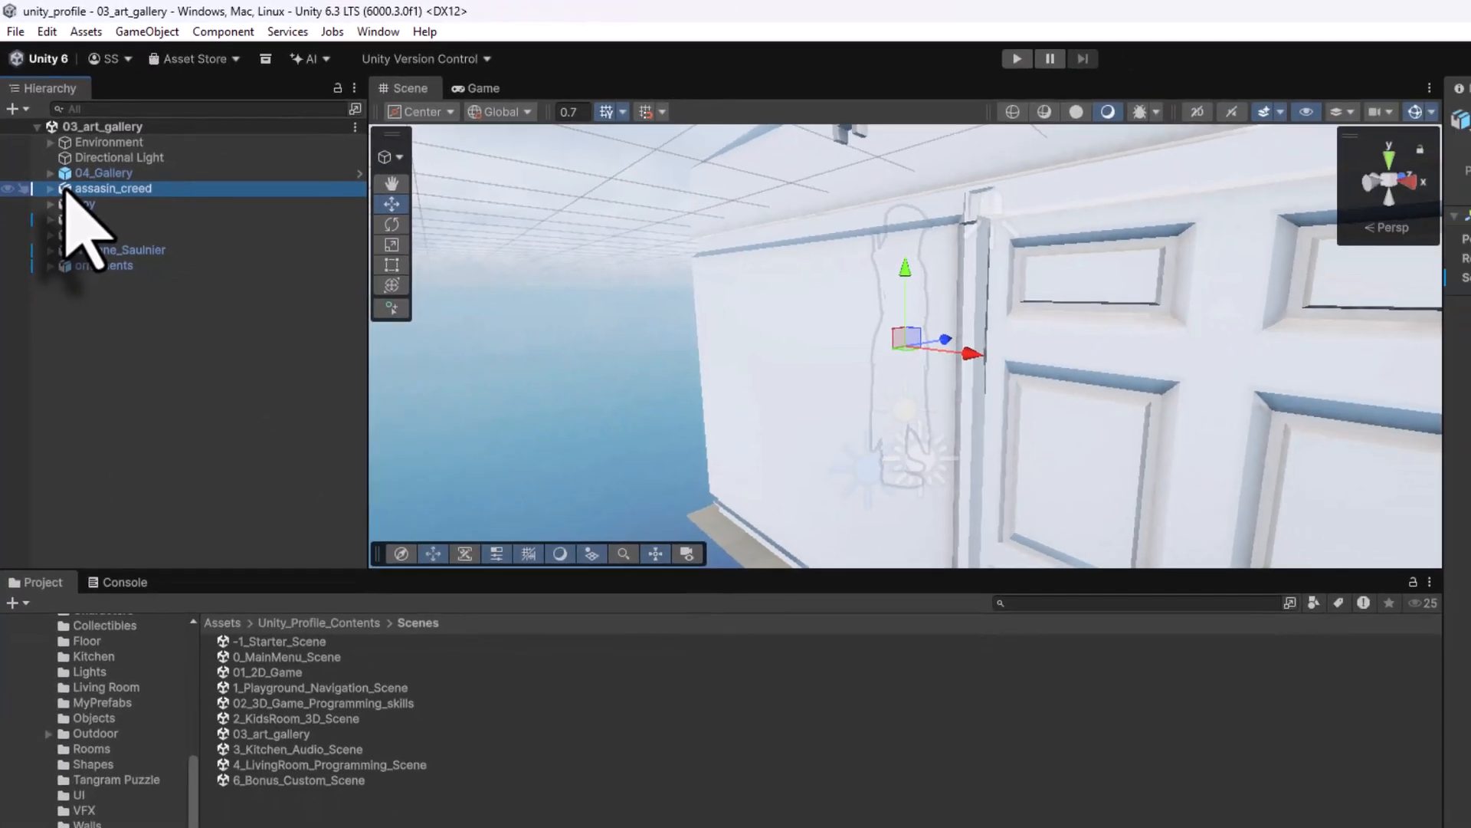
pyautogui.keyDown('alt'); pyautogui.moveTo(1146, 456); pyautogui.dragTo(777, 373); pyautogui.keyUp('alt')
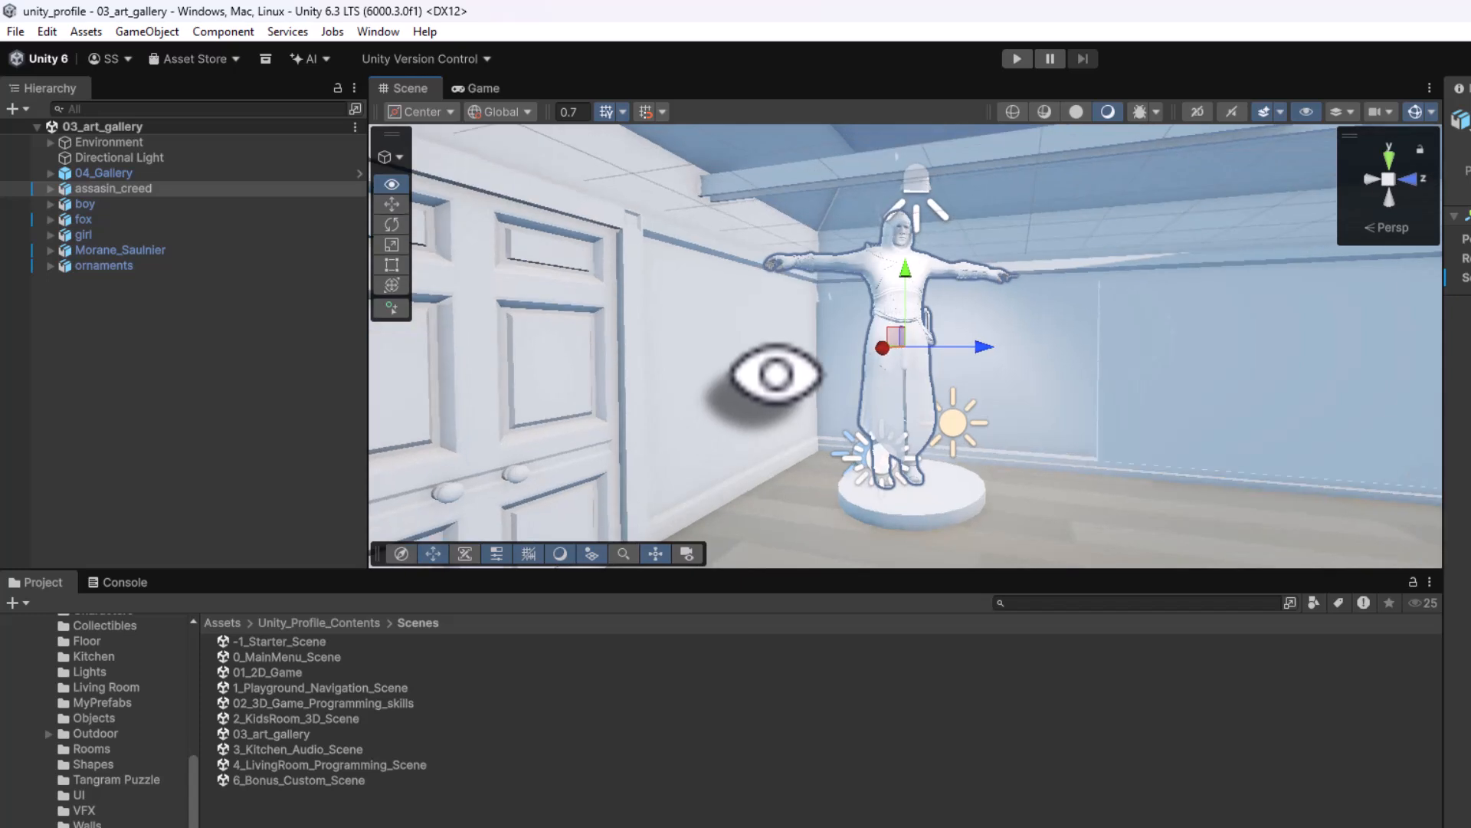
pyautogui.scroll(3, 908, 429)
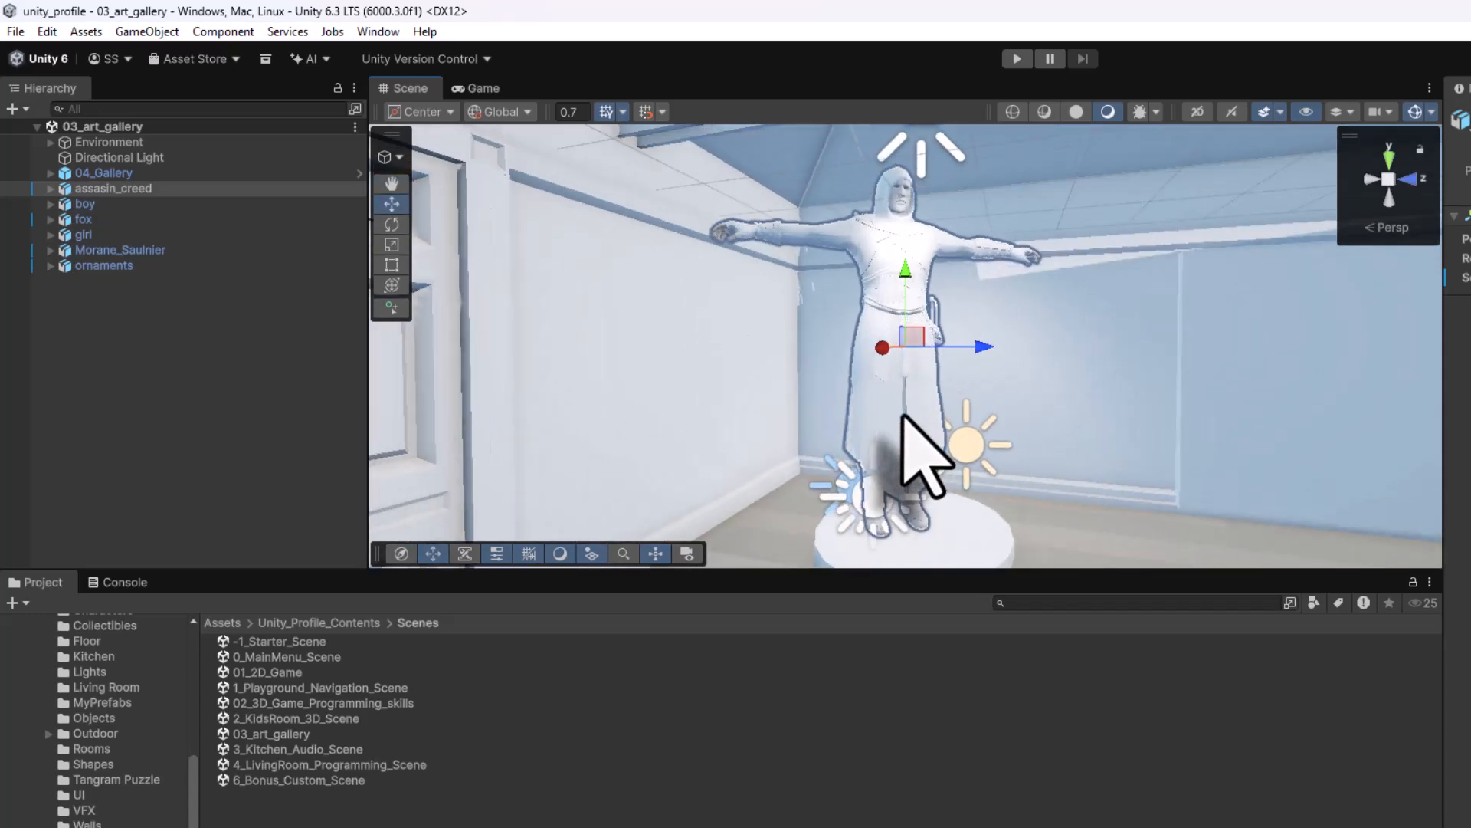
pyautogui.click(50, 189)
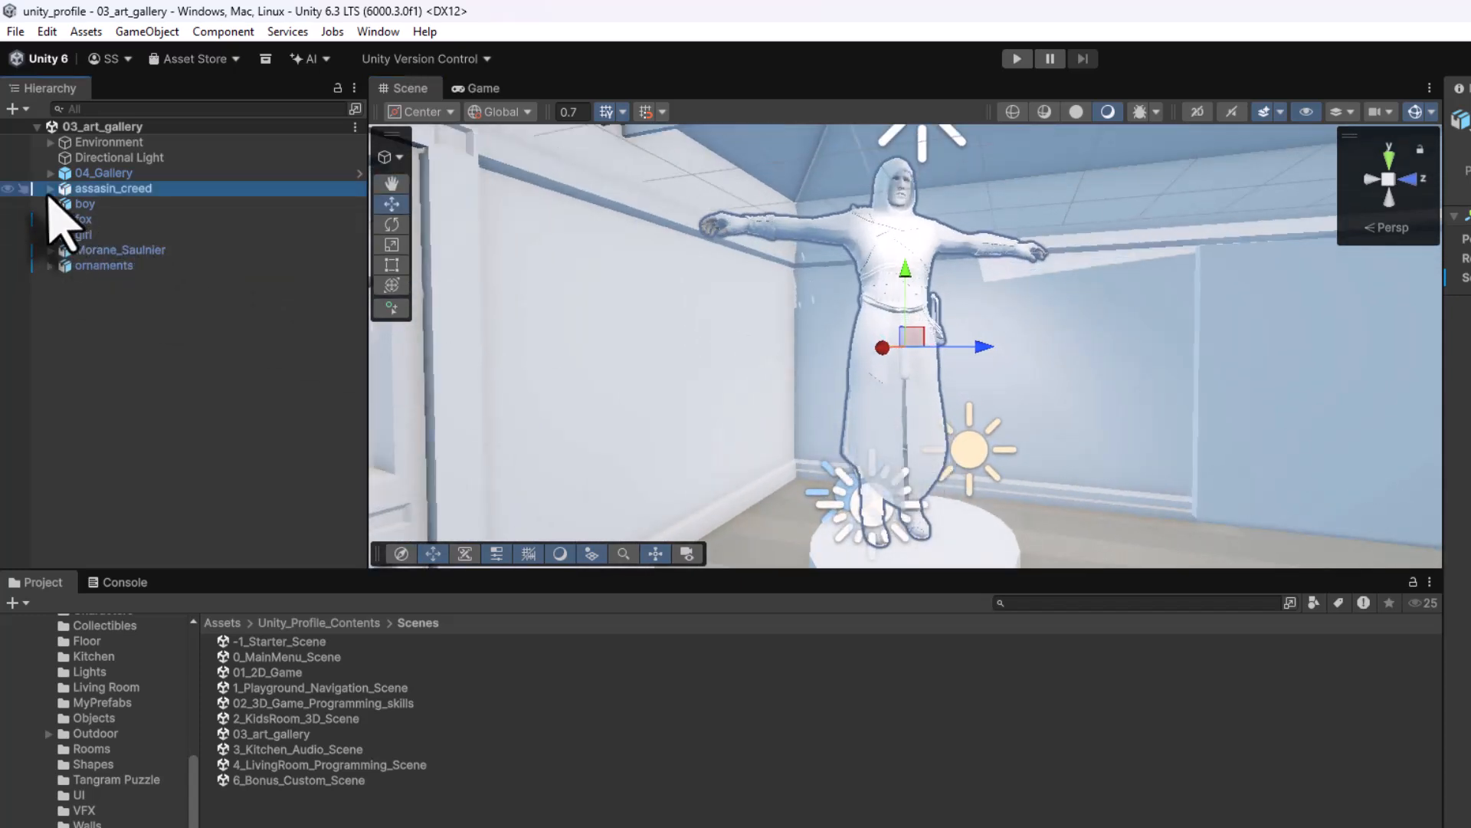
pyautogui.click(95, 205)
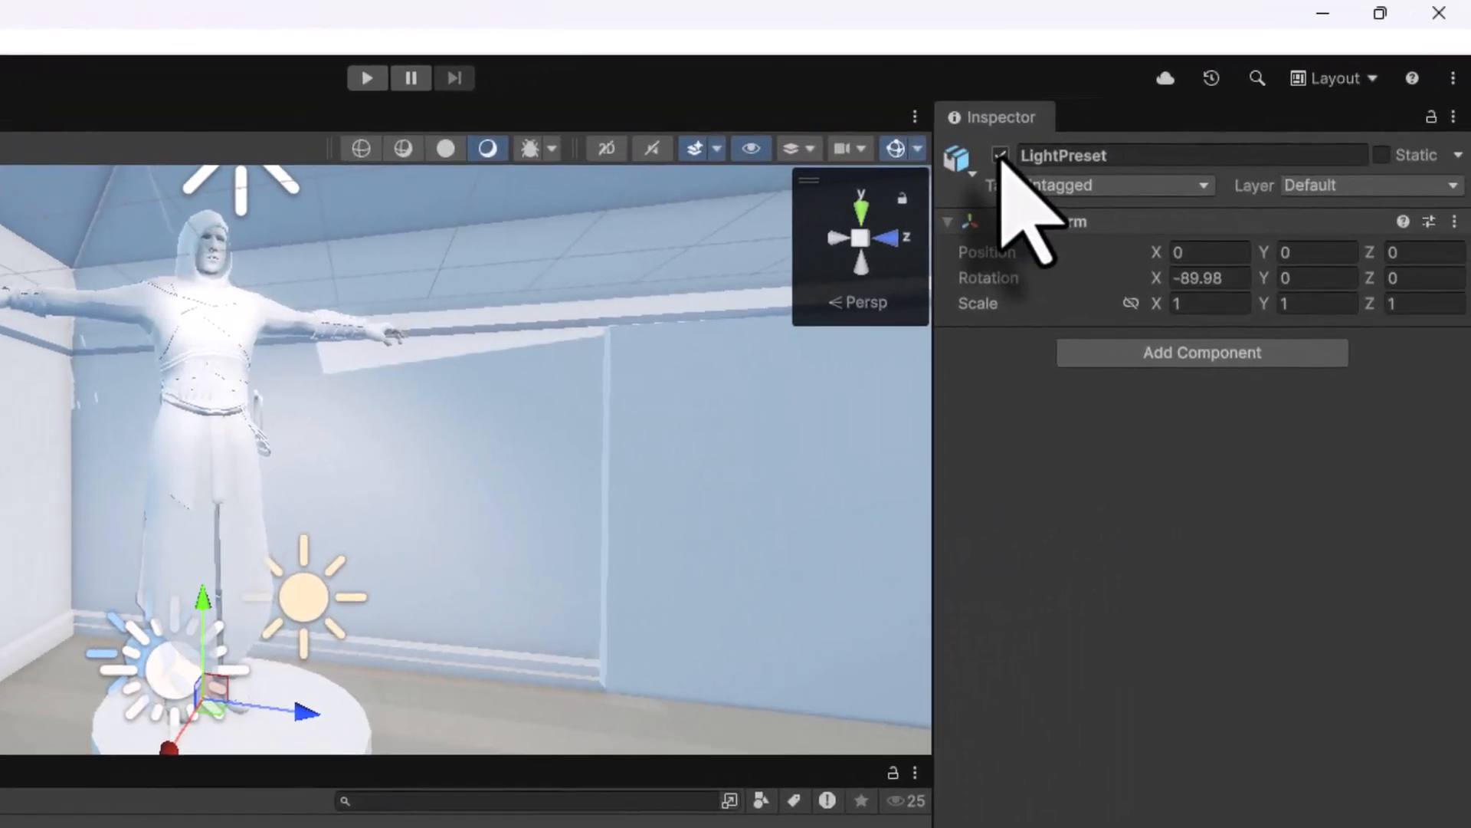
pyautogui.click(1001, 156)
pyautogui.click(94, 255)
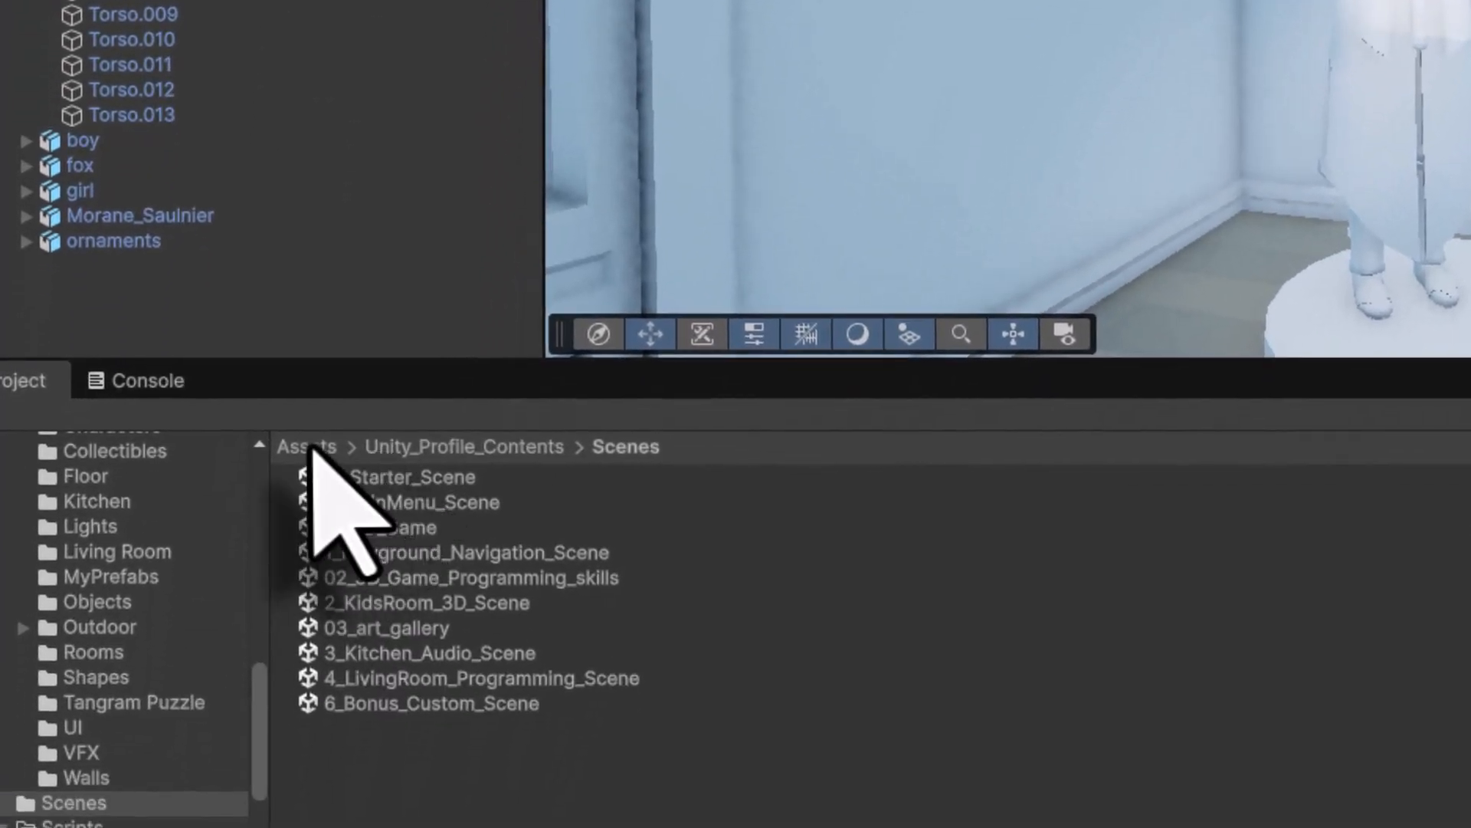
# - Browse from Assets into Unity_Profile_Contents > Materials > Interior > Objects
pyautogui.click(251, 778)
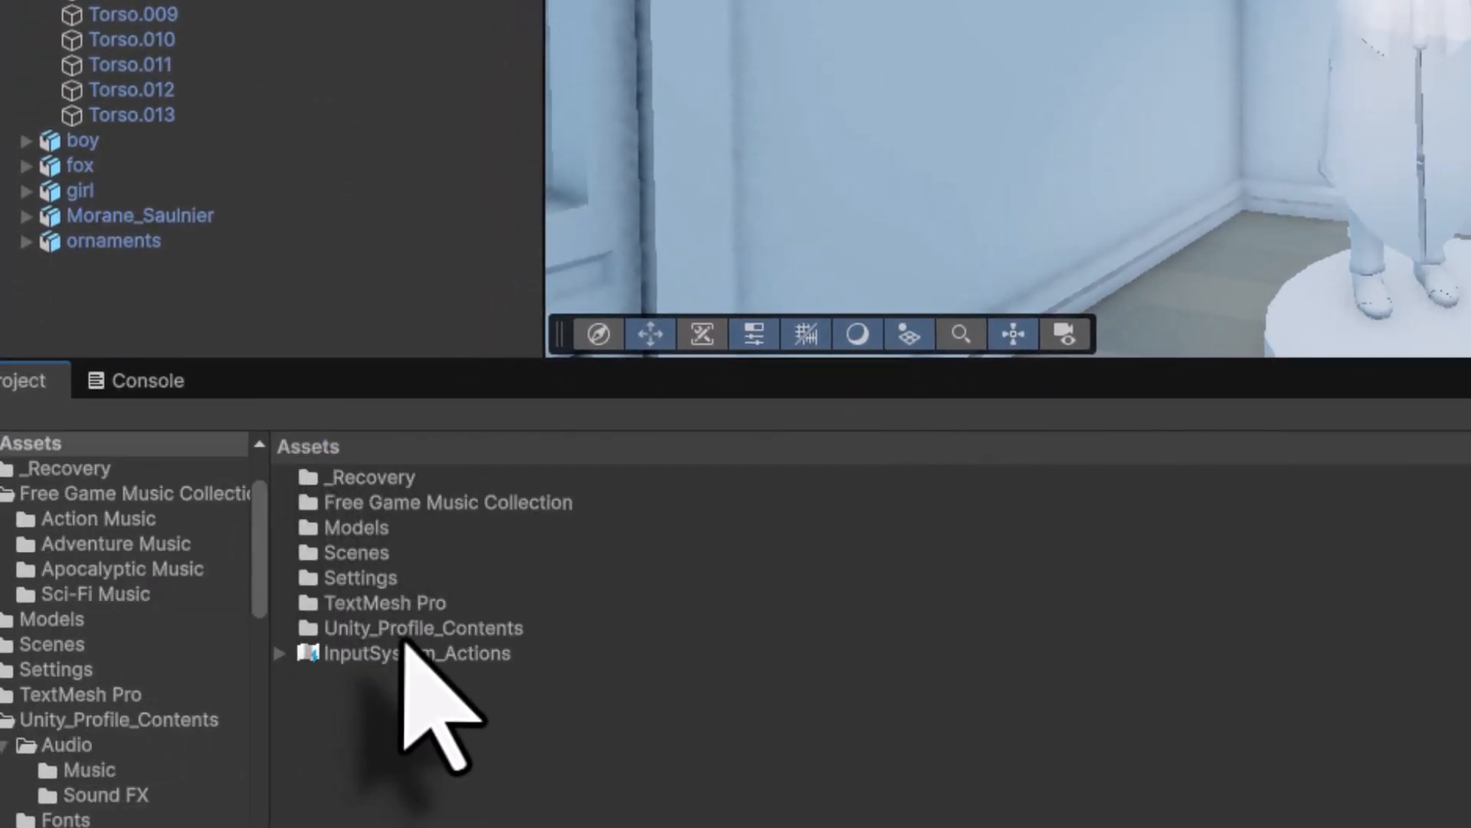
pyautogui.doubleClick(399, 629)
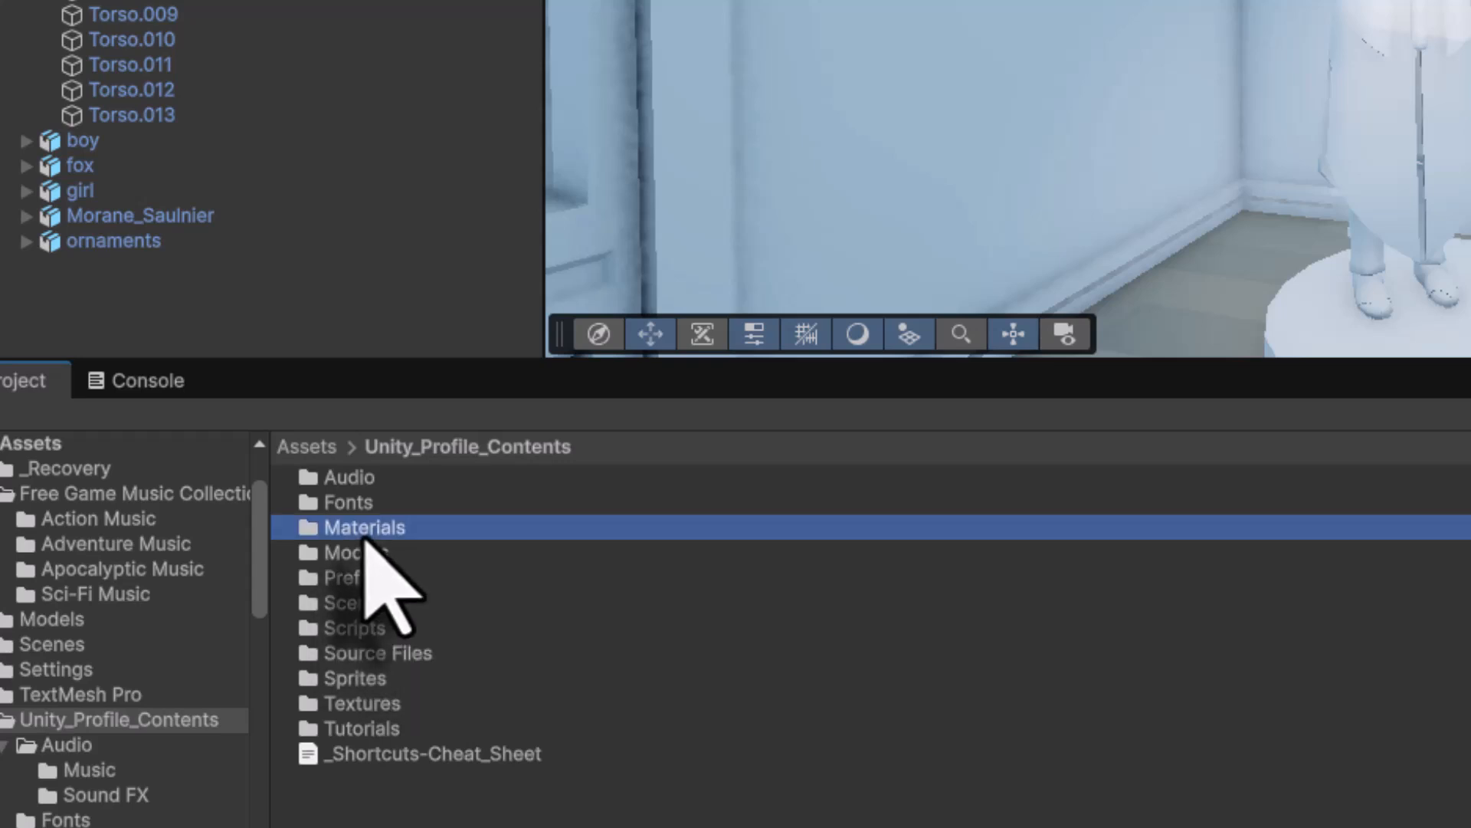
pyautogui.doubleClick(369, 528)
pyautogui.doubleClick(348, 478)
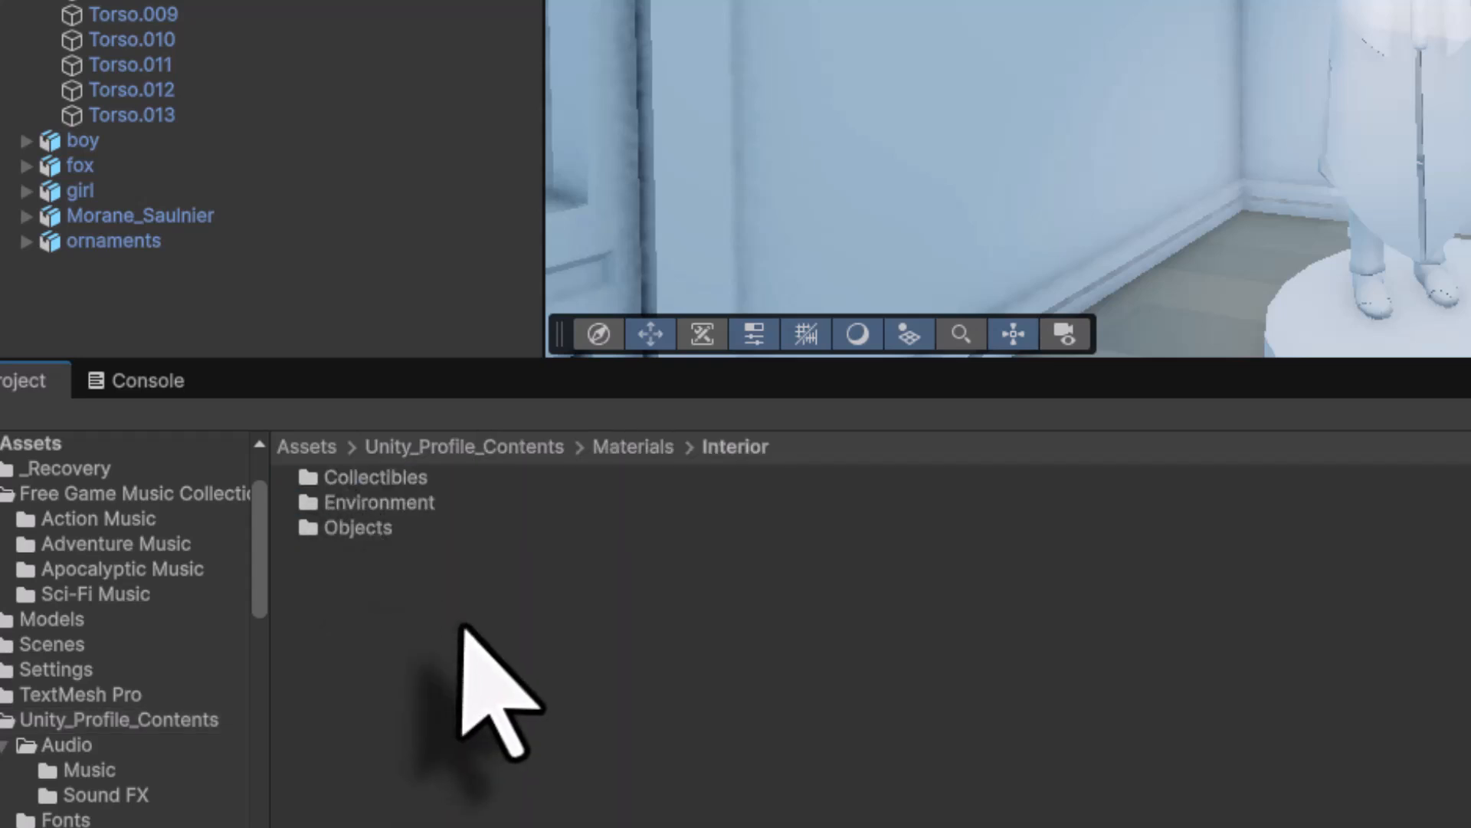
pyautogui.doubleClick(376, 526)
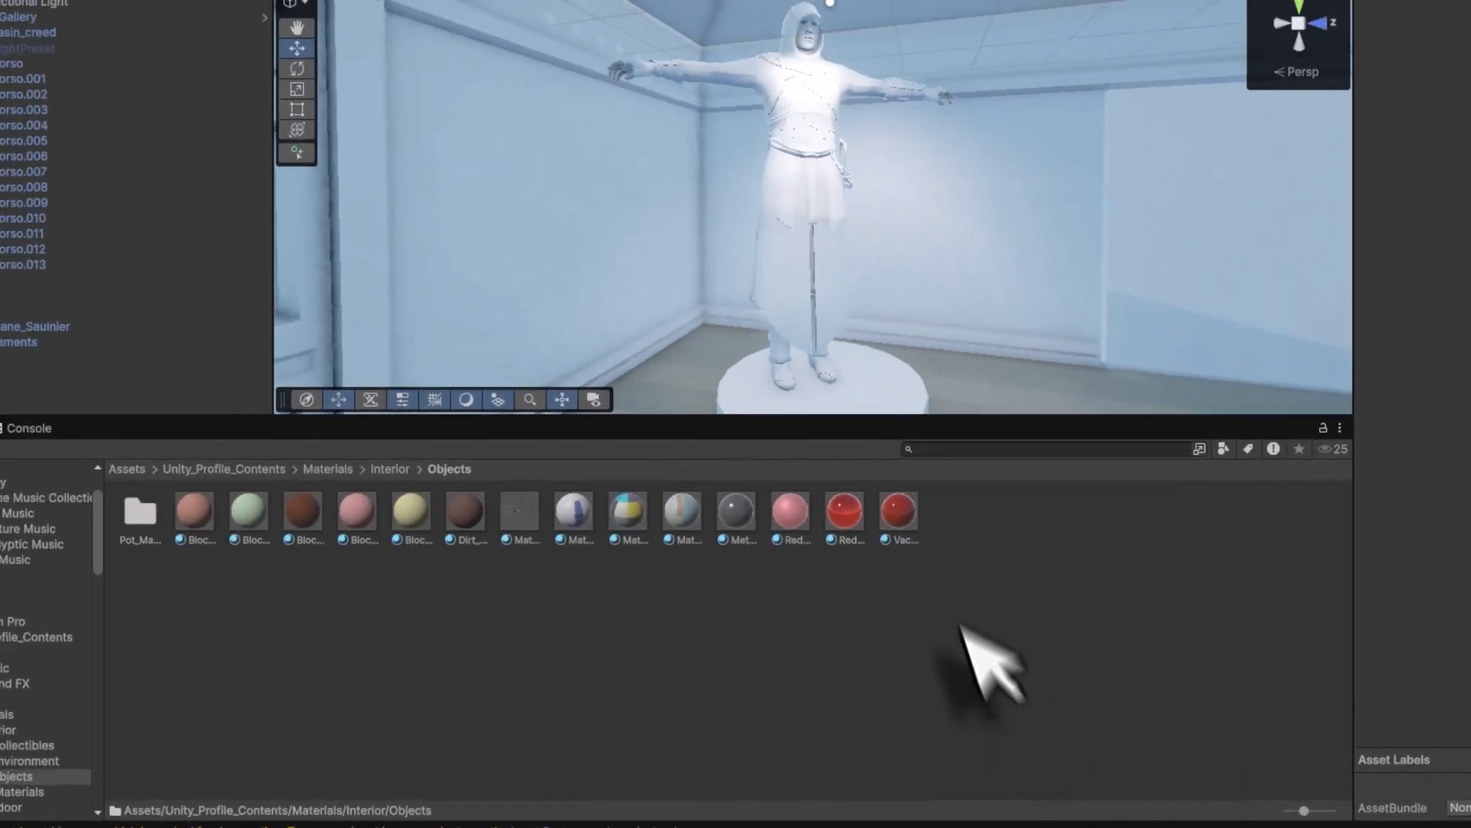
pyautogui.click(951, 608)
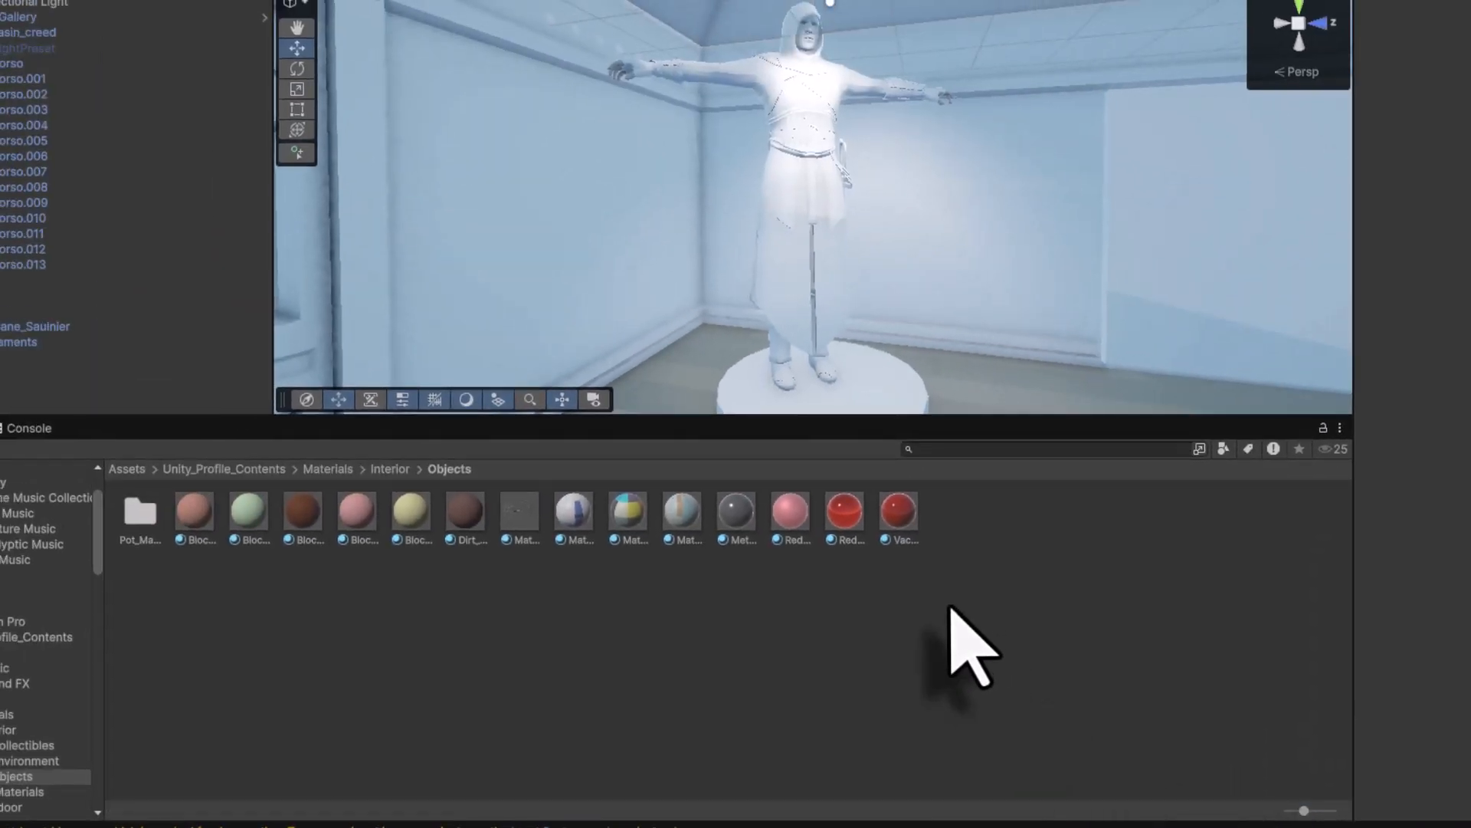
# - Apply the dark Collectibles material to the statue's Torso piece
pyautogui.click(390, 469)
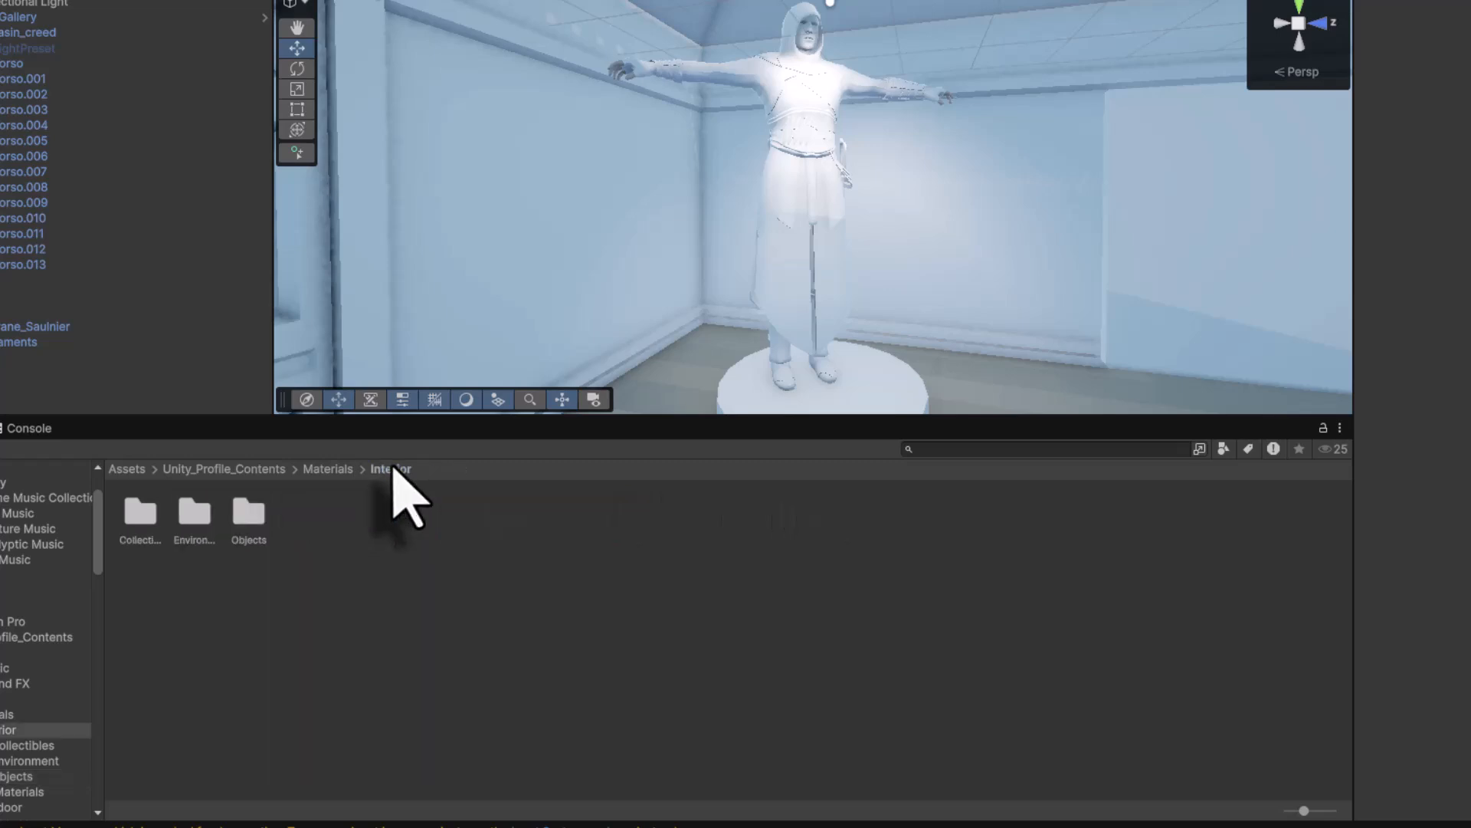
pyautogui.click(196, 512)
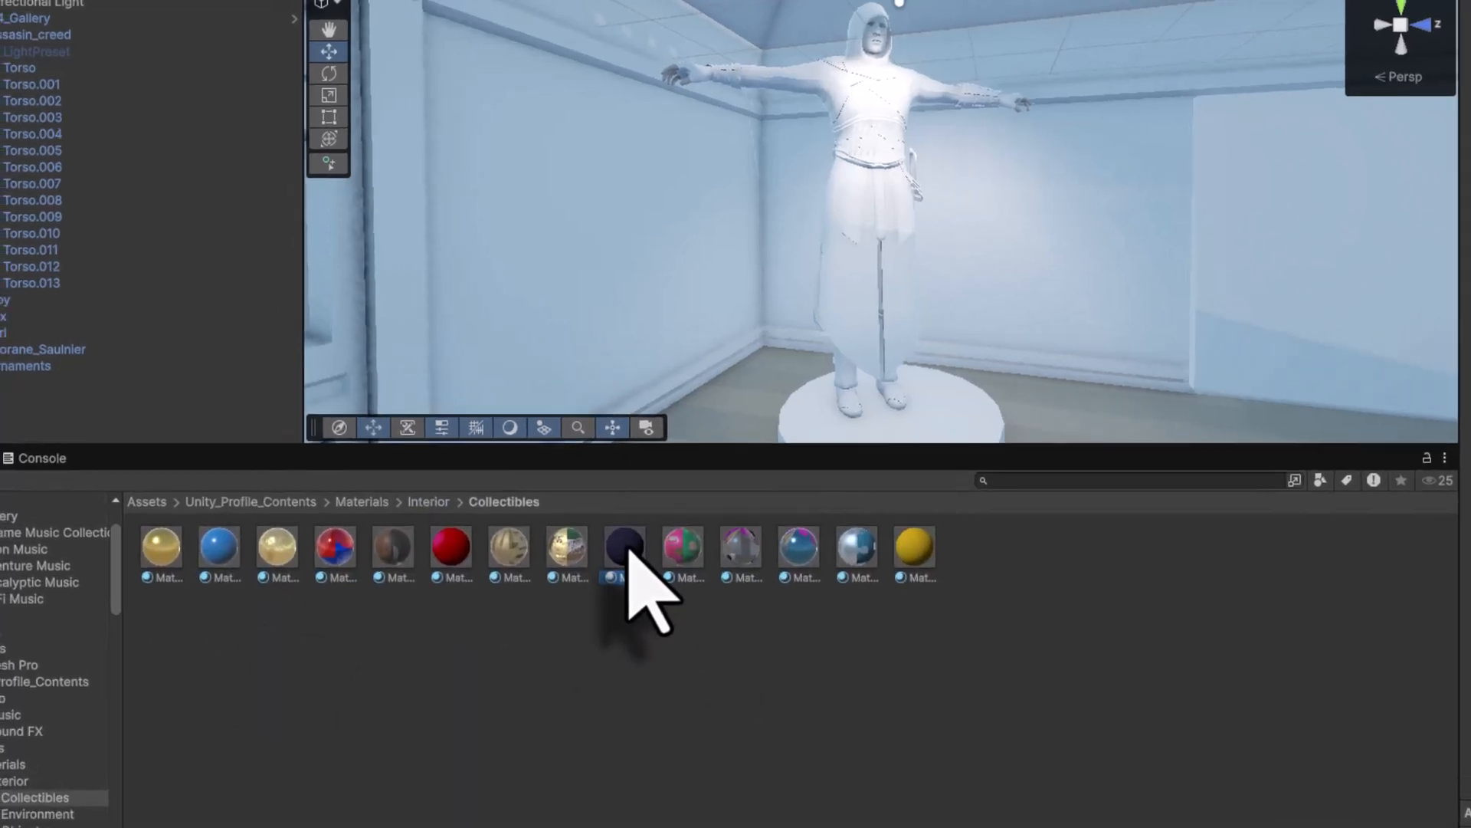
pyautogui.moveTo(577, 512); pyautogui.dragTo(21, 73)
pyautogui.moveTo(135, 121); pyautogui.dragTo(128, 109)
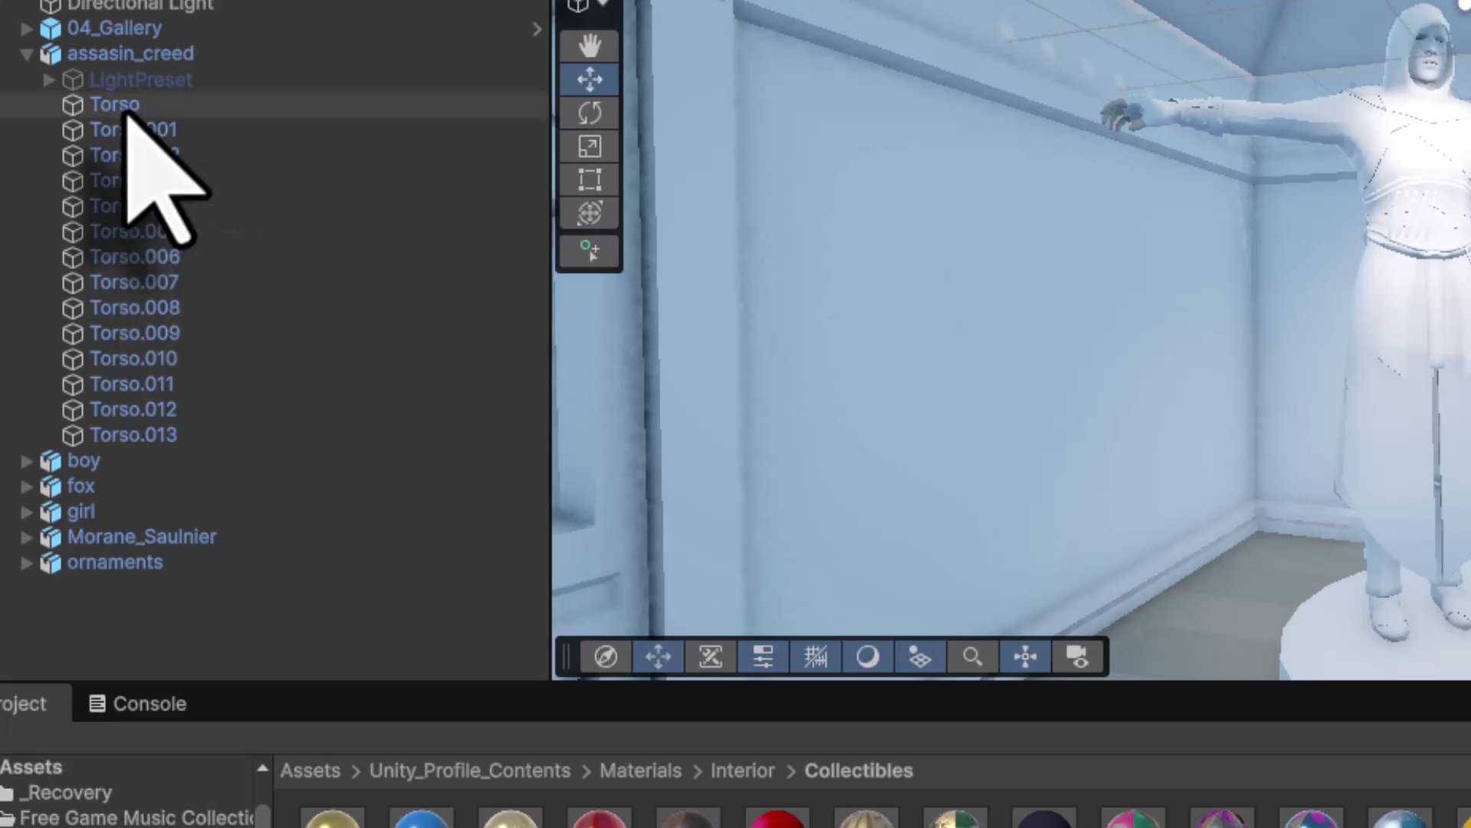
pyautogui.click(153, 124)
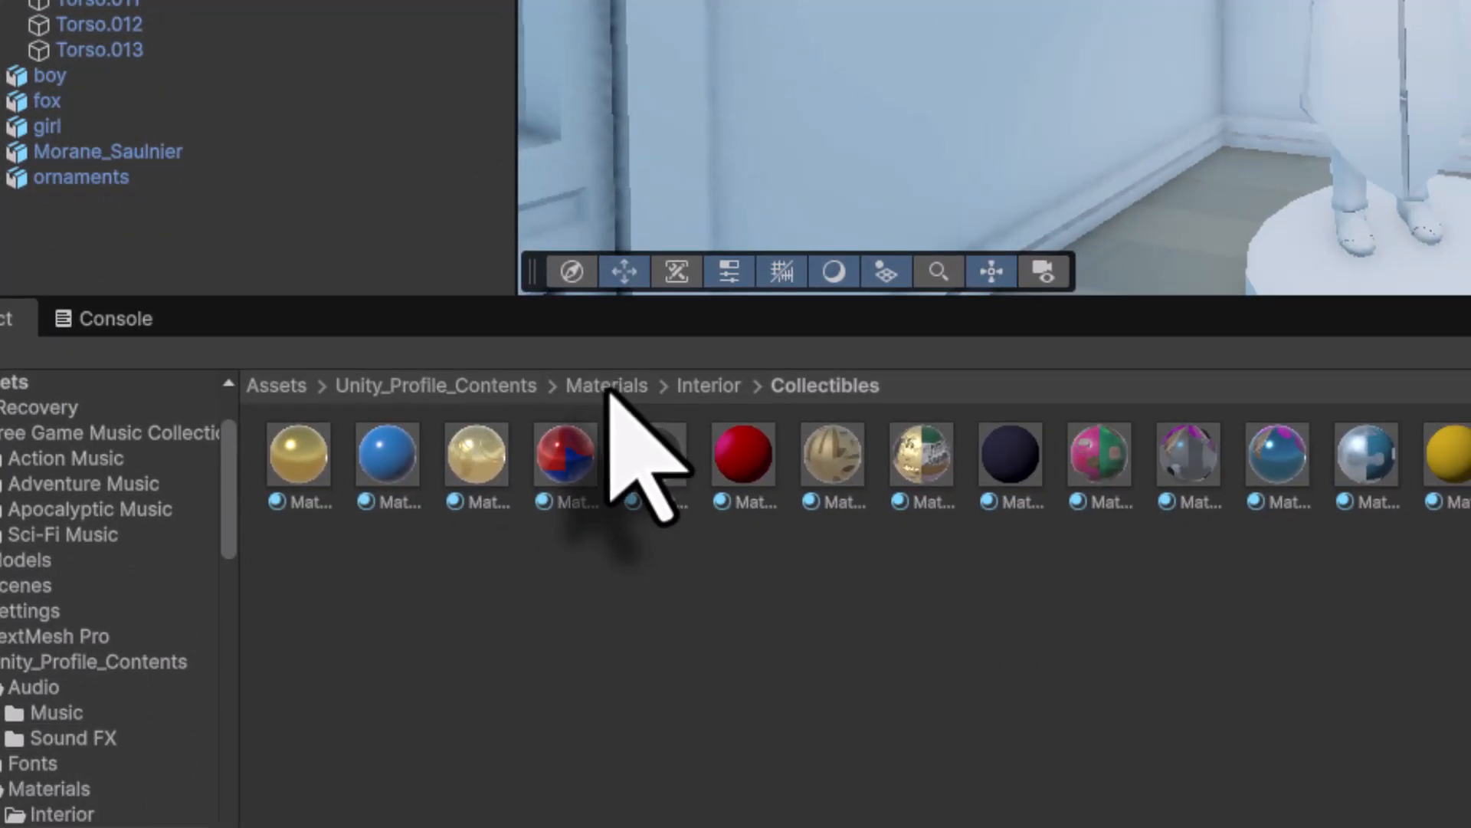
# - Return to Materials > Interior > Objects and pick the first material there
pyautogui.click(610, 387)
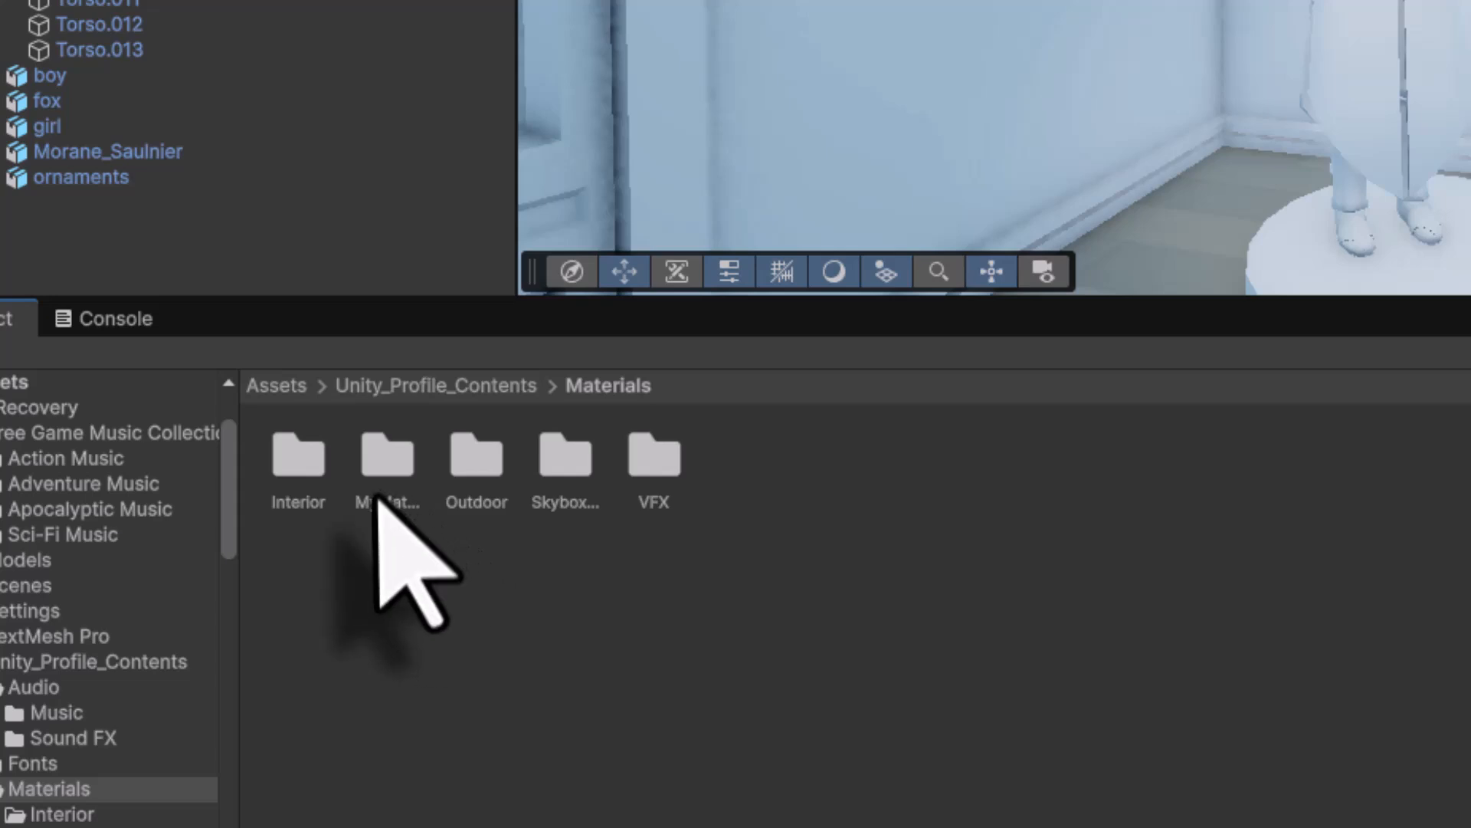
pyautogui.doubleClick(290, 472)
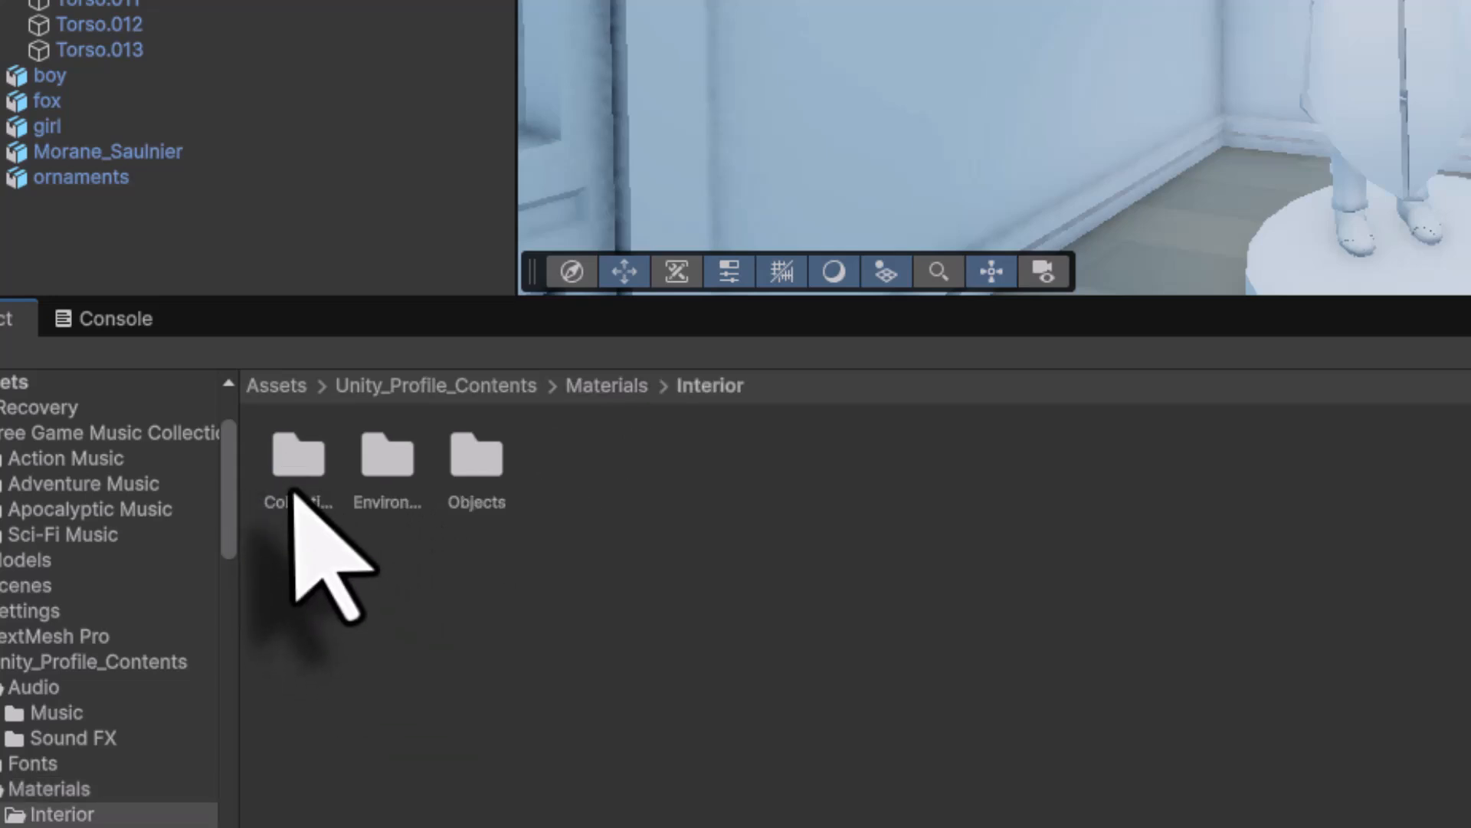
pyautogui.doubleClick(476, 458)
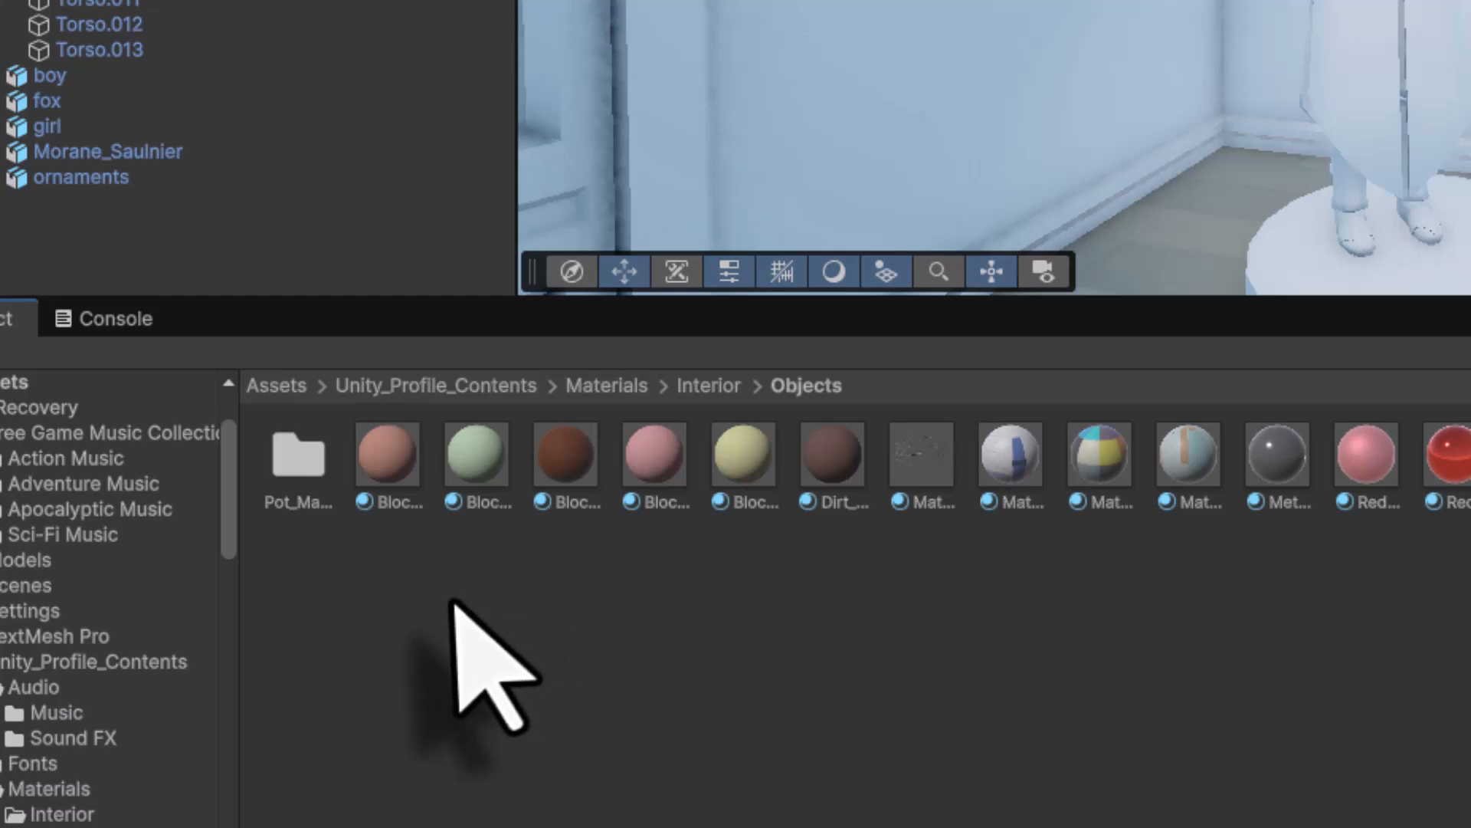
pyautogui.click(388, 452)
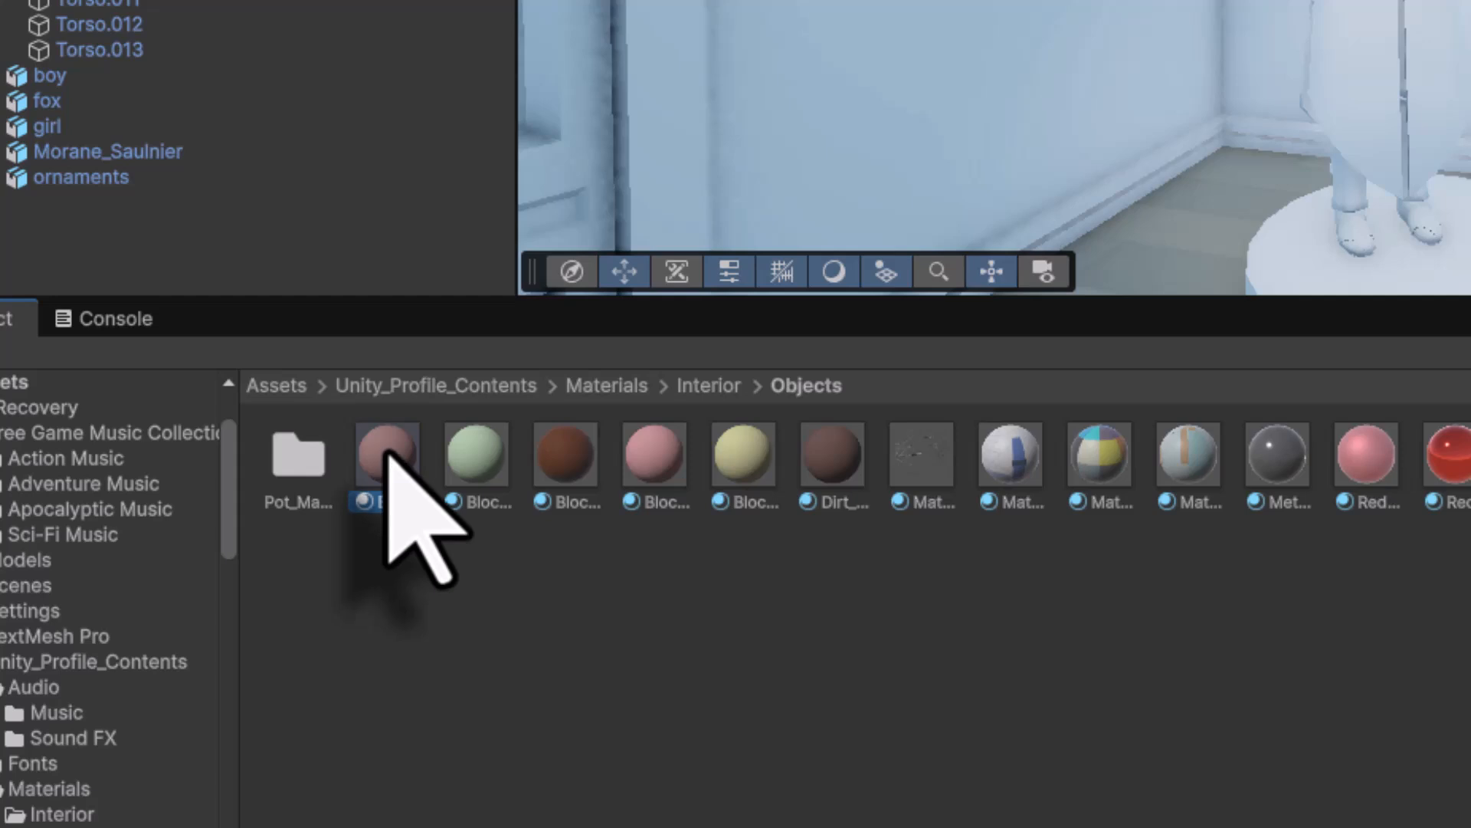
pyautogui.click(322, 1)
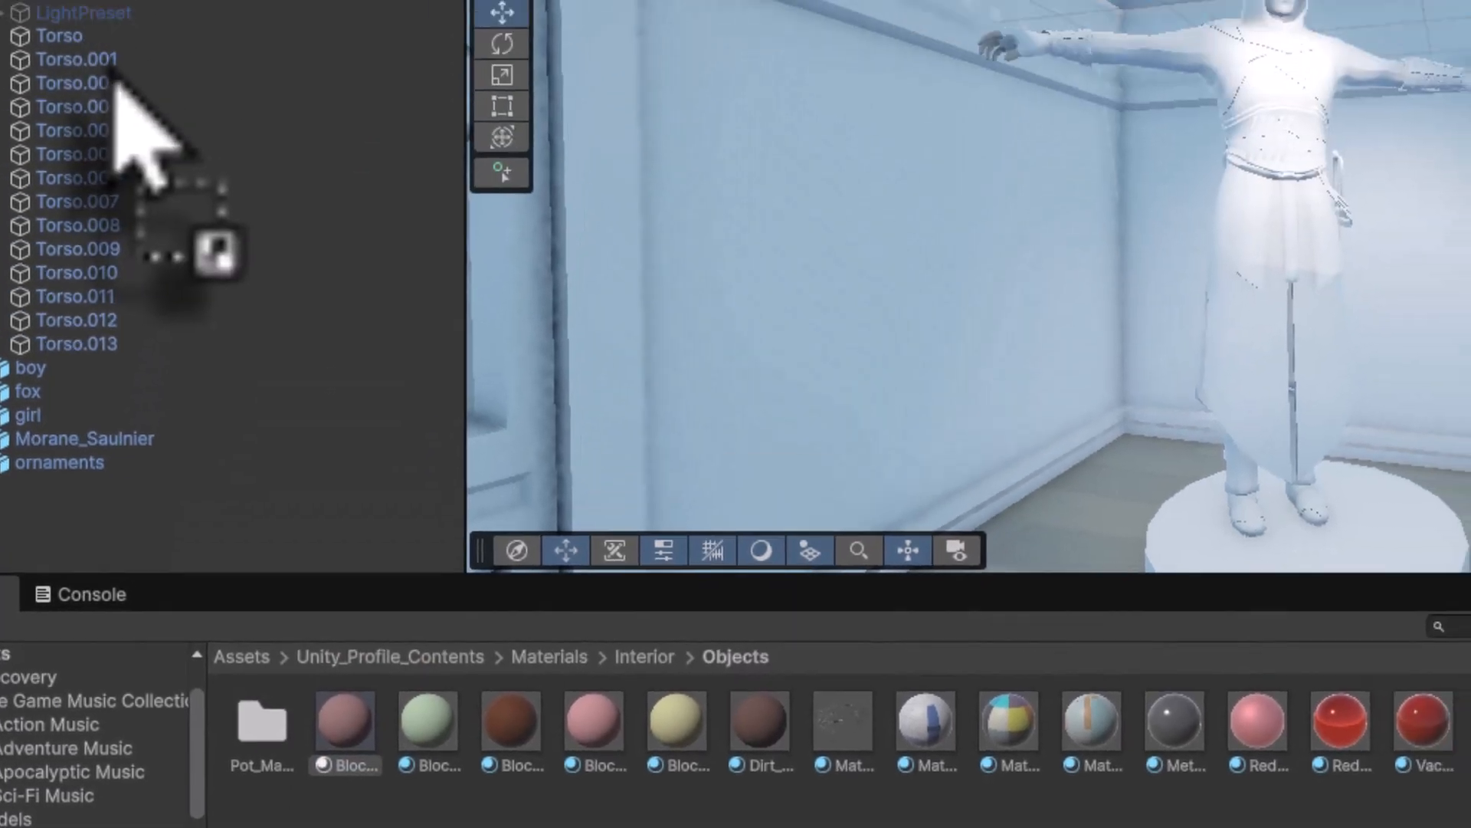
# - Colour the Torso.001 arms skin-brown and give the Torso.002 skirt the orange grid material
pyautogui.moveTo(388, 452); pyautogui.dragTo(116, 64)
pyautogui.moveTo(272, 521); pyautogui.dragTo(124, 153)
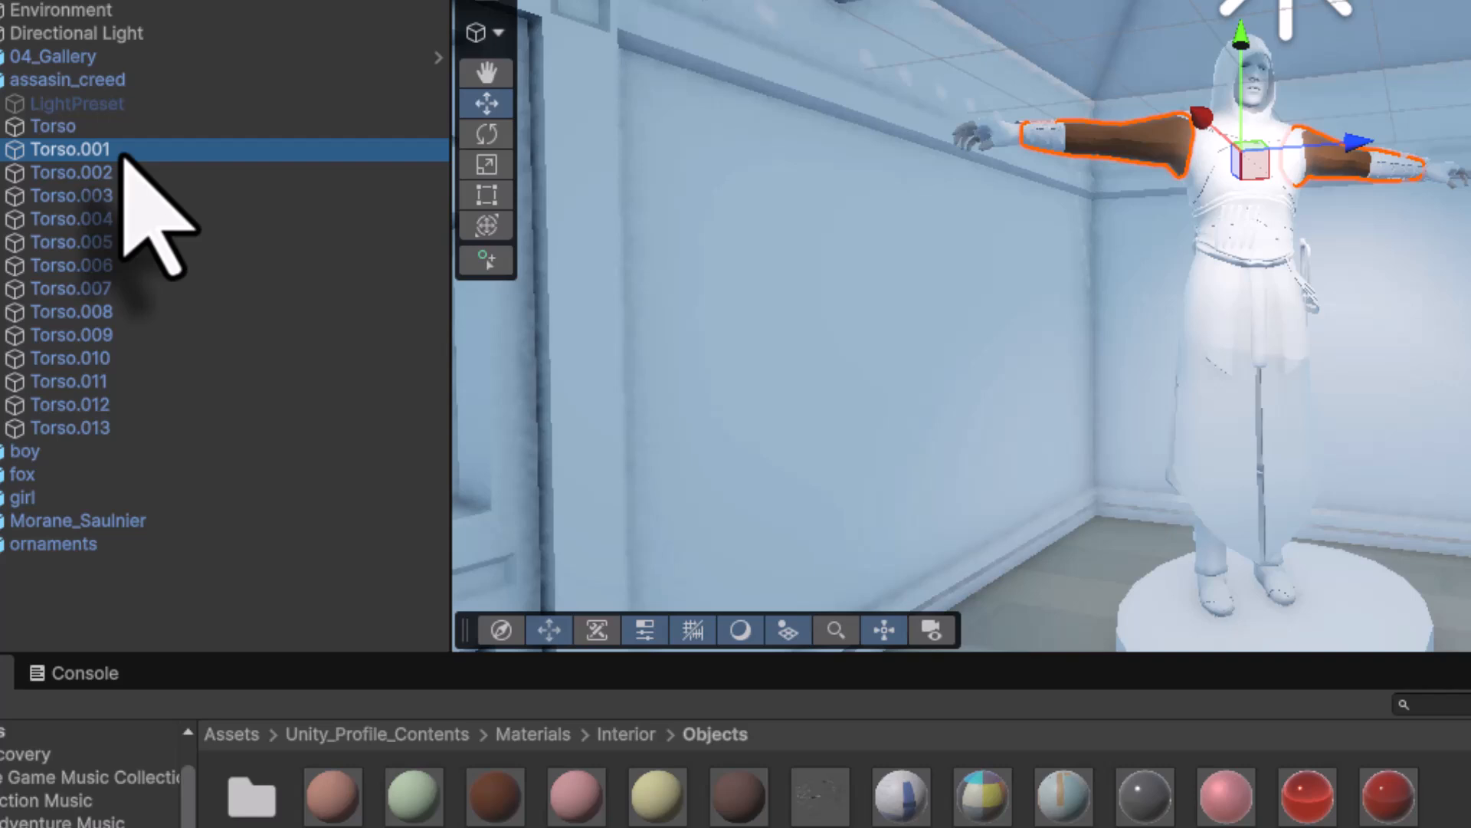
pyautogui.click(115, 175)
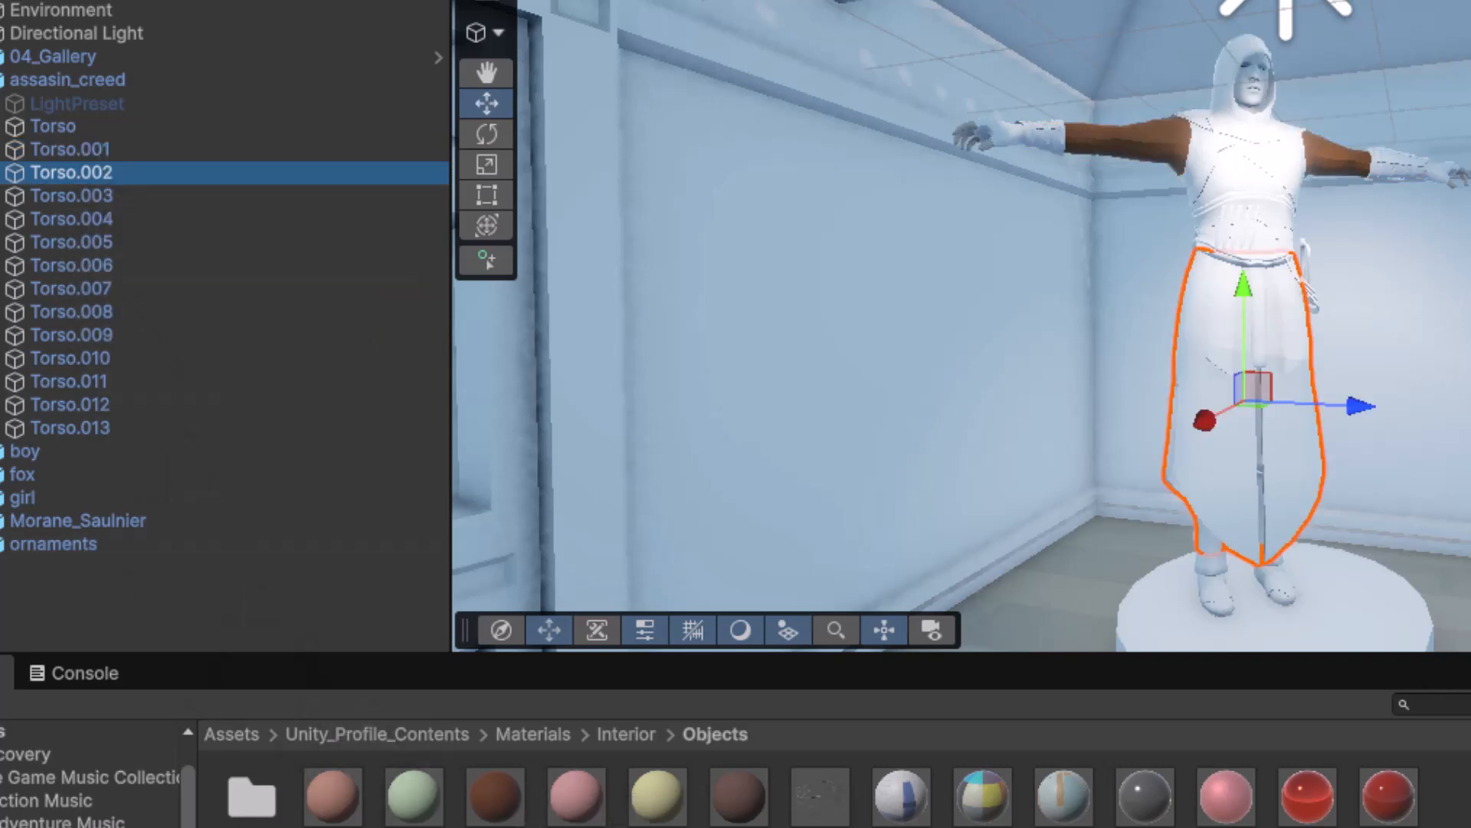
pyautogui.moveTo(331, 807); pyautogui.dragTo(104, 174)
pyautogui.click(534, 734)
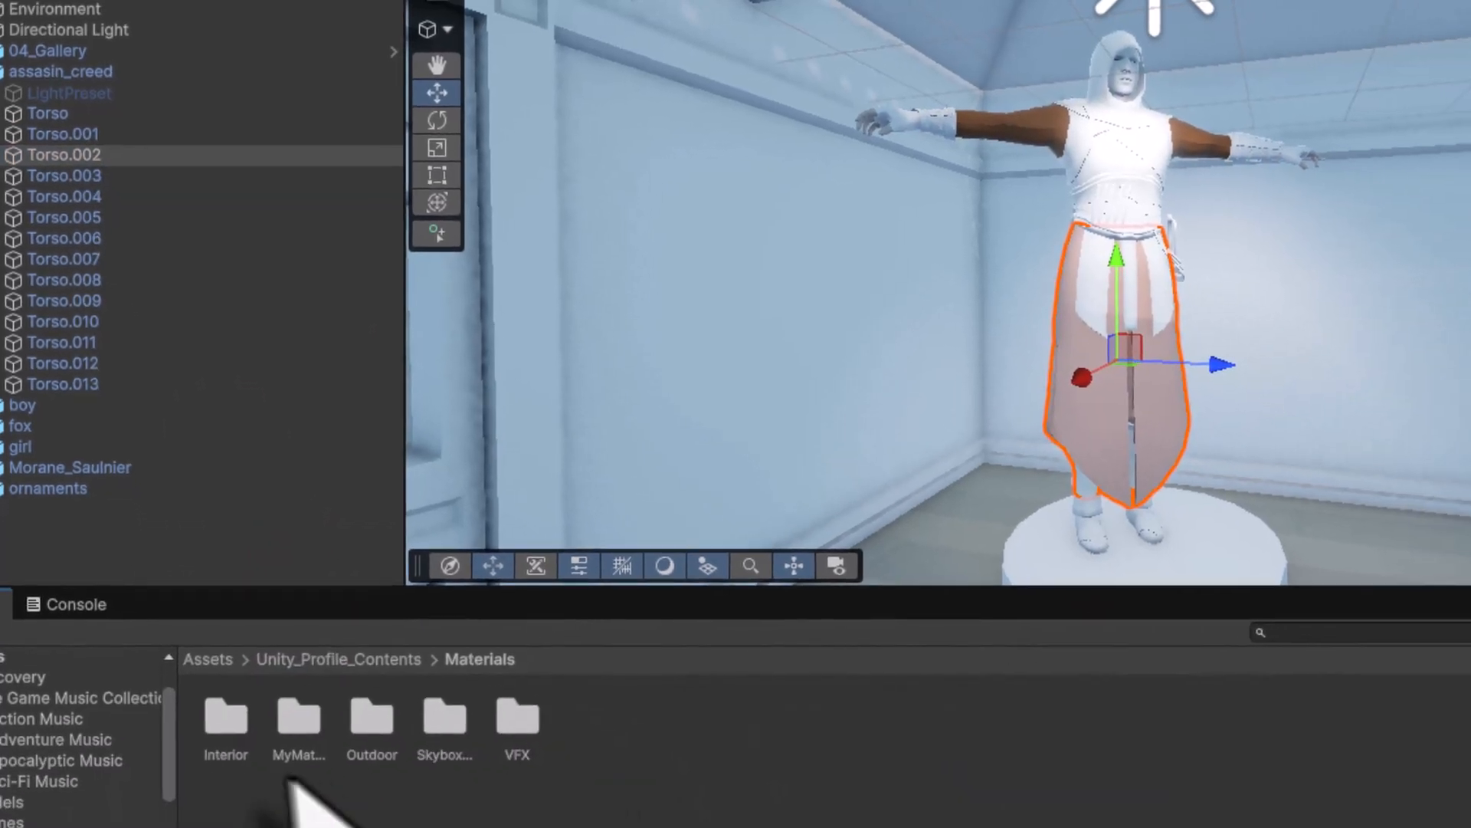
pyautogui.doubleClick(369, 720)
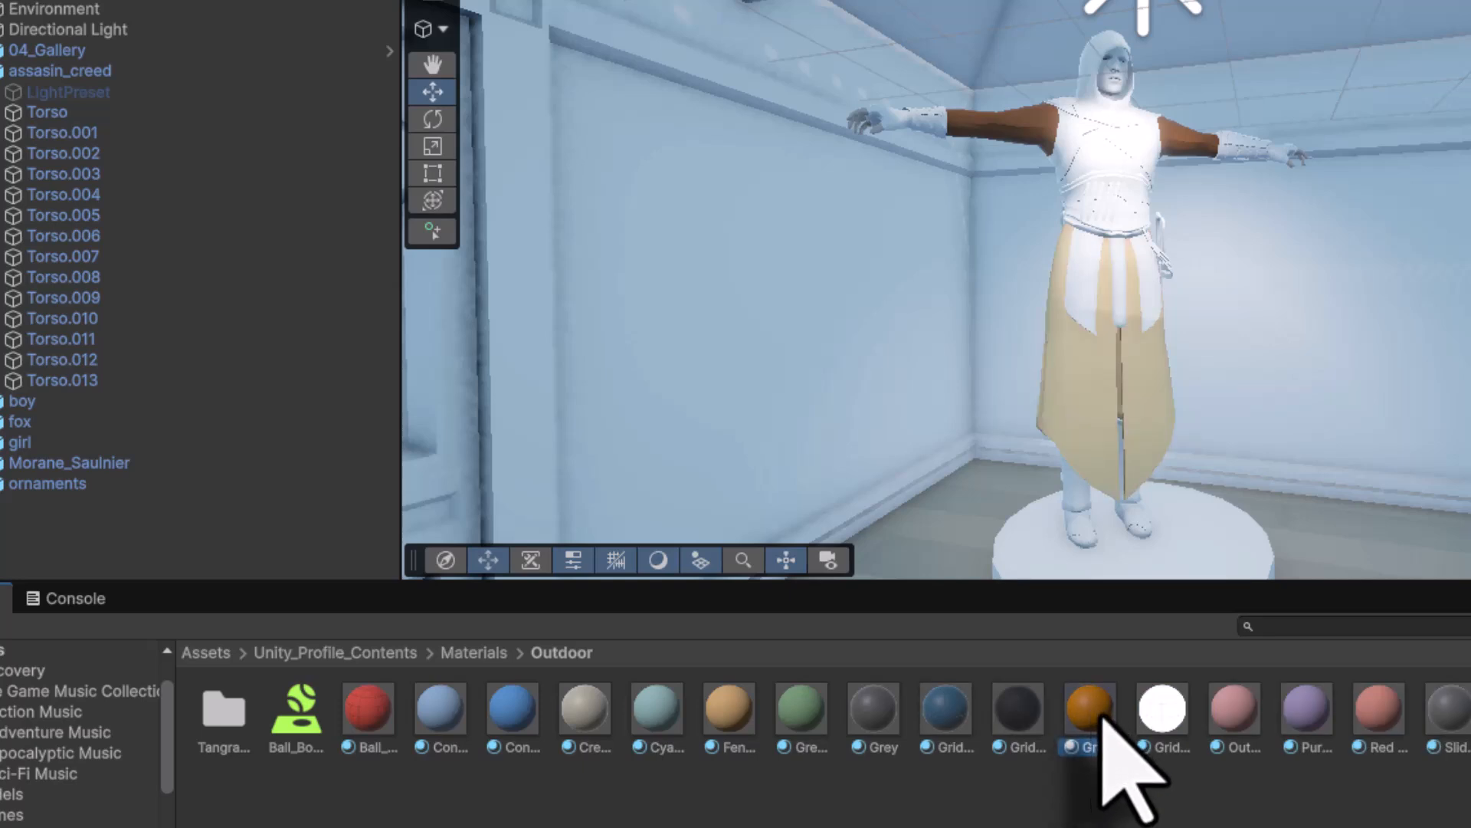
pyautogui.moveTo(1101, 714); pyautogui.dragTo(86, 157)
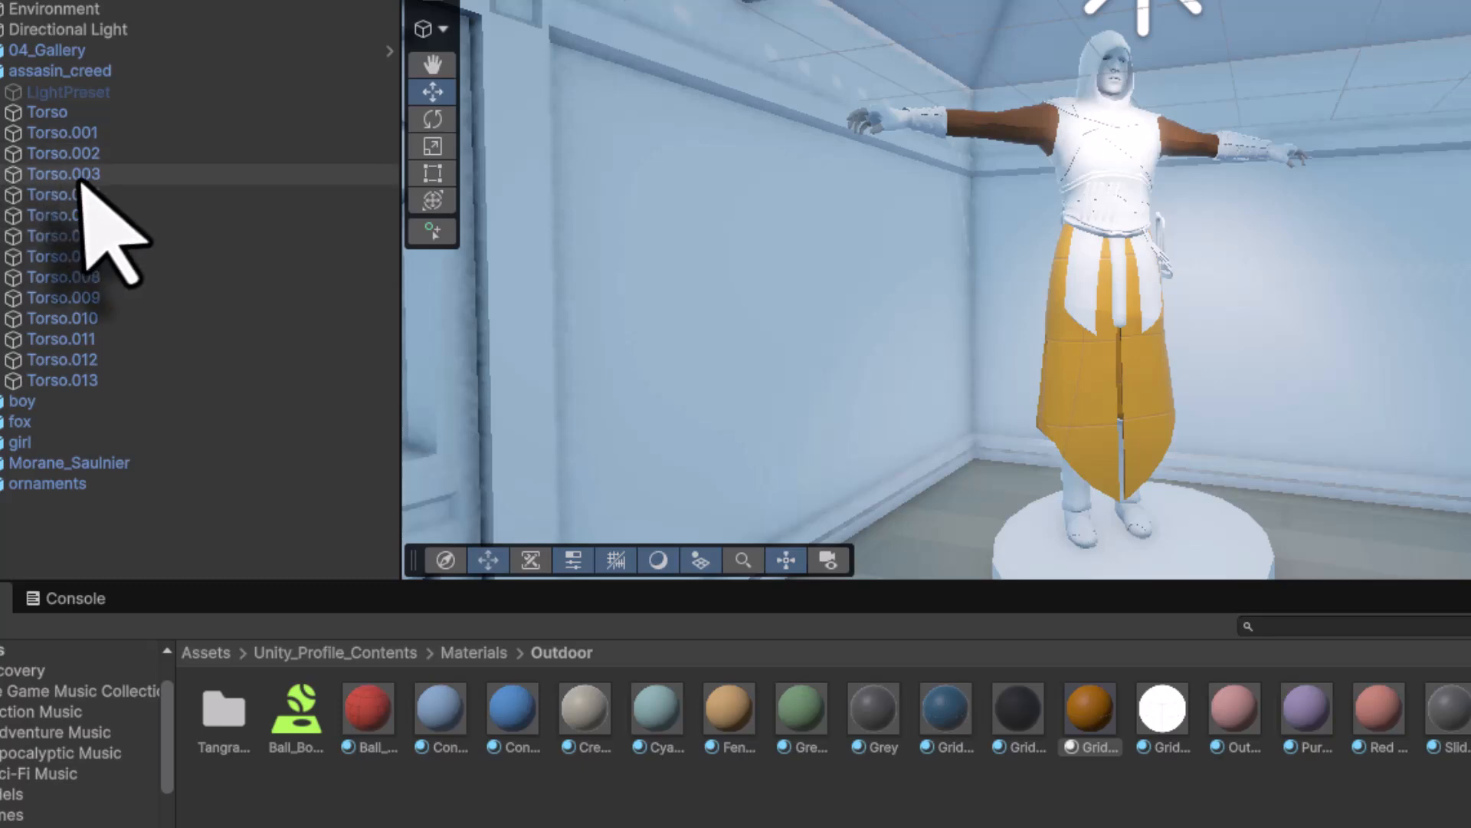
# - Colour the Torso.003 chest piece red and the Torso.004 piece blue
pyautogui.click(82, 178)
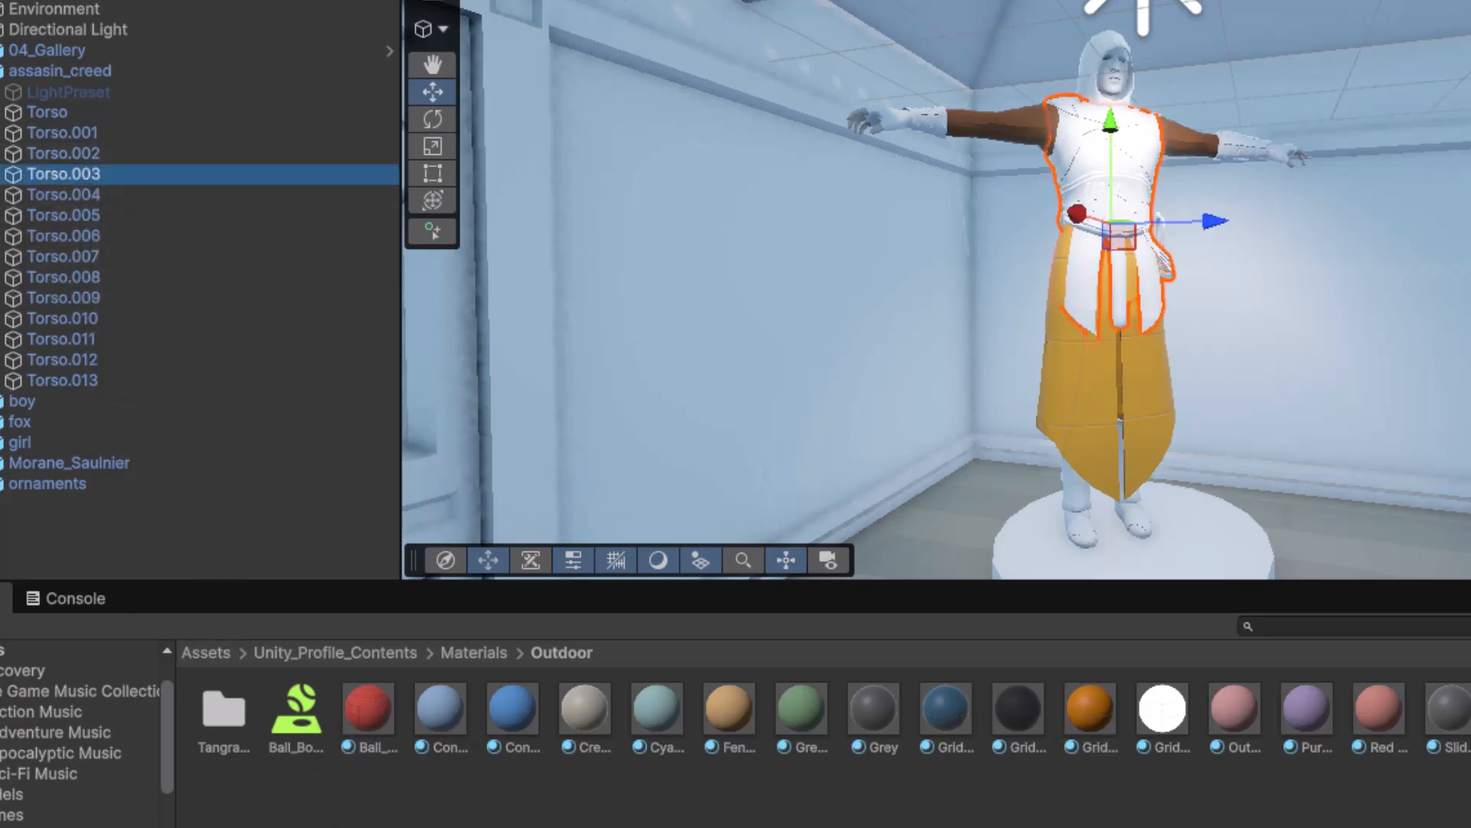
pyautogui.click(361, 711)
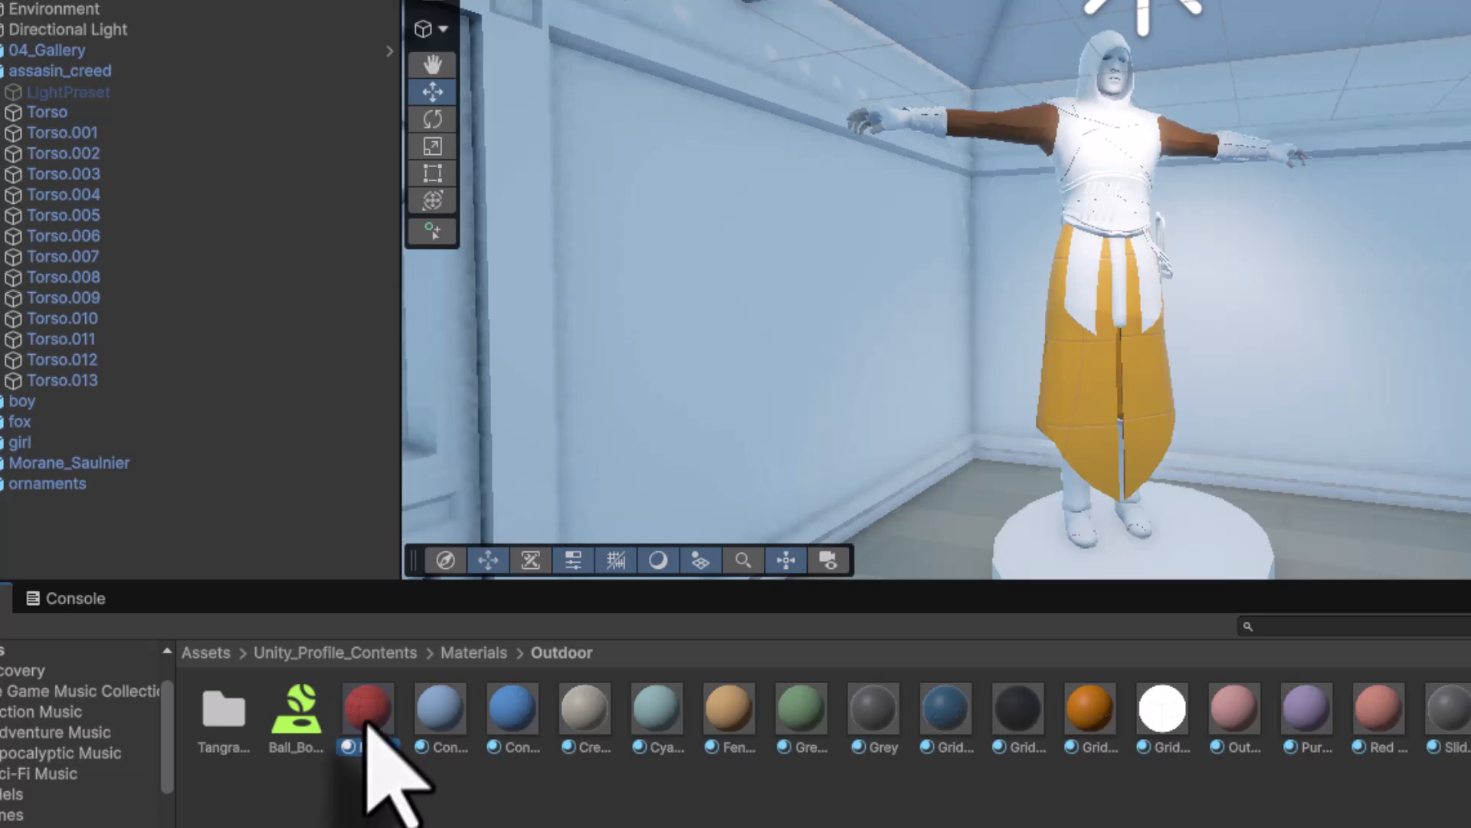
pyautogui.moveTo(366, 725); pyautogui.dragTo(92, 178)
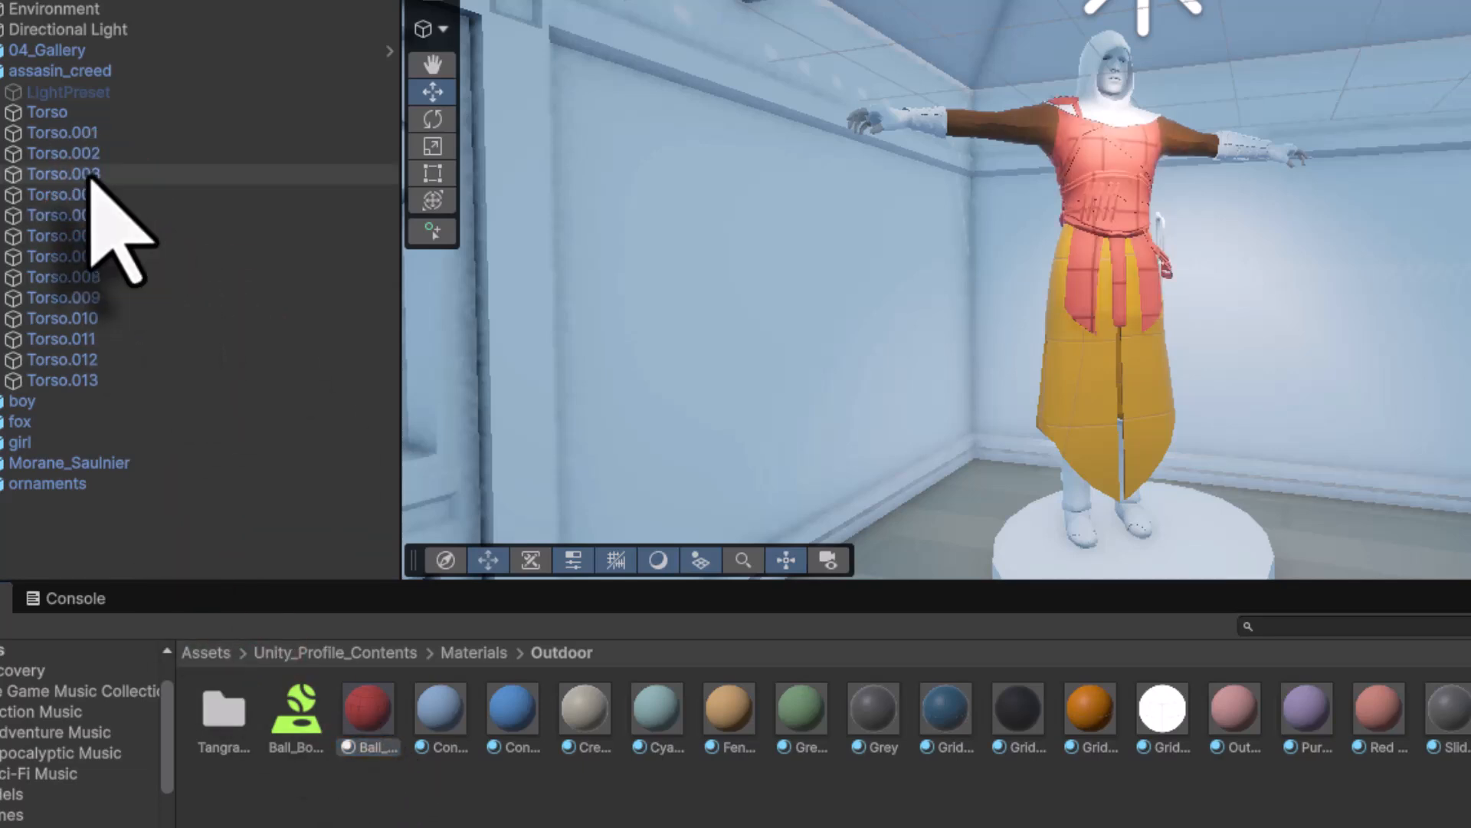
pyautogui.click(84, 196)
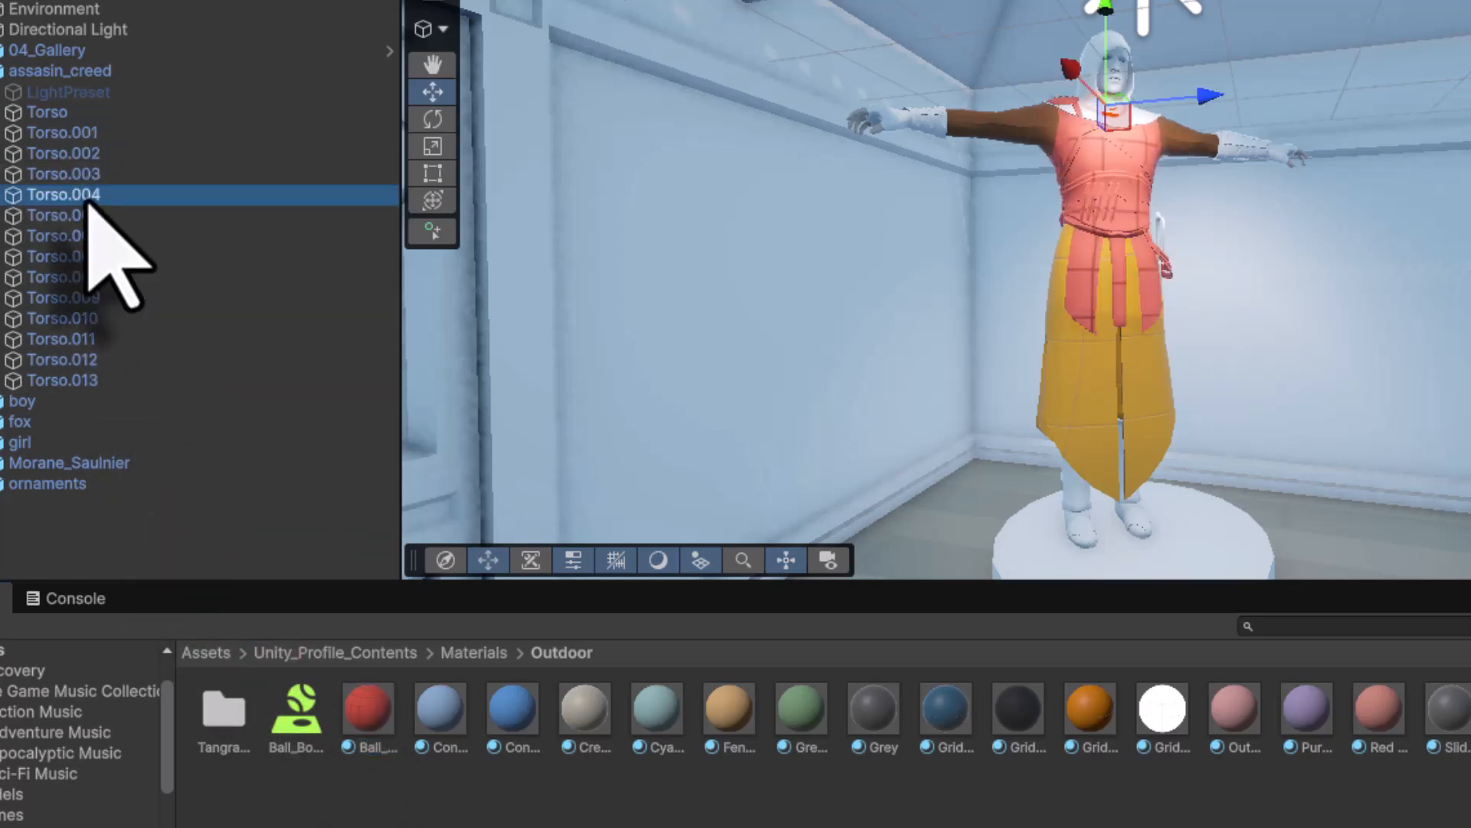
pyautogui.moveTo(502, 693); pyautogui.dragTo(164, 198)
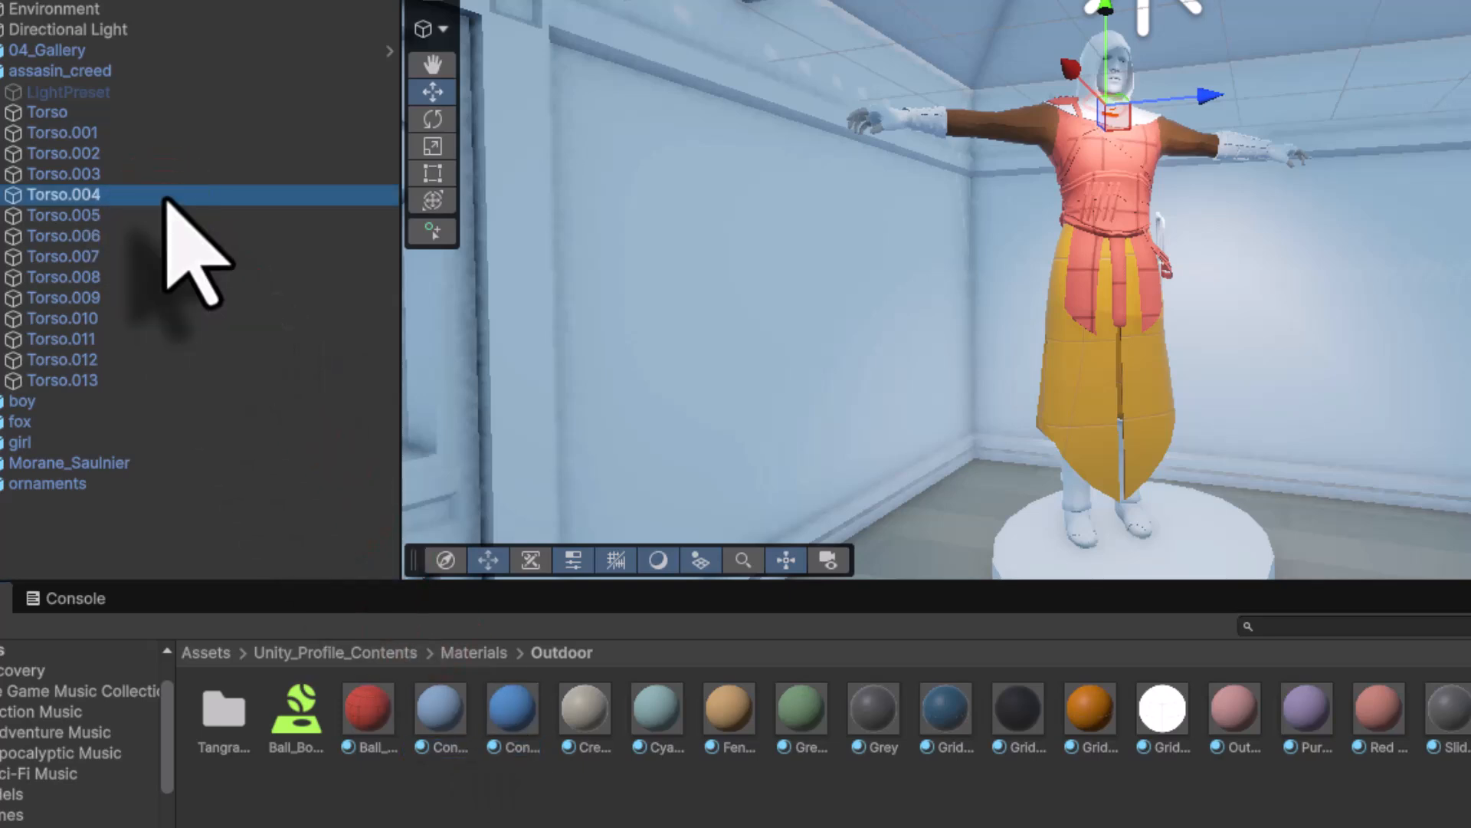
pyautogui.click(129, 217)
# - Apply blue gloves, a pale teal piece, an orange hood and tan to Torso.009–Torso.012
pyautogui.moveTo(510, 716); pyautogui.dragTo(94, 232)
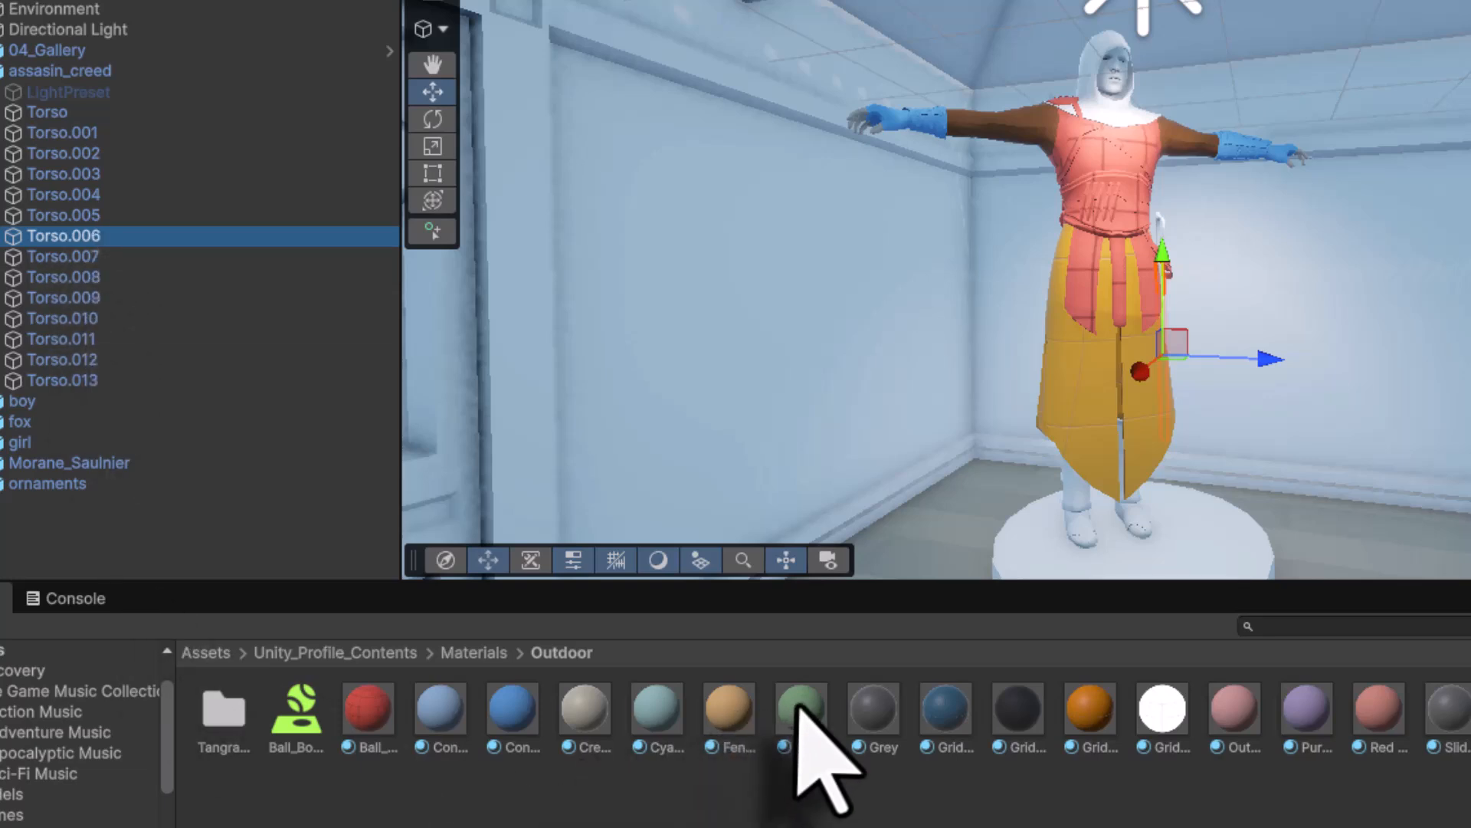
pyautogui.moveTo(797, 701); pyautogui.dragTo(92, 256)
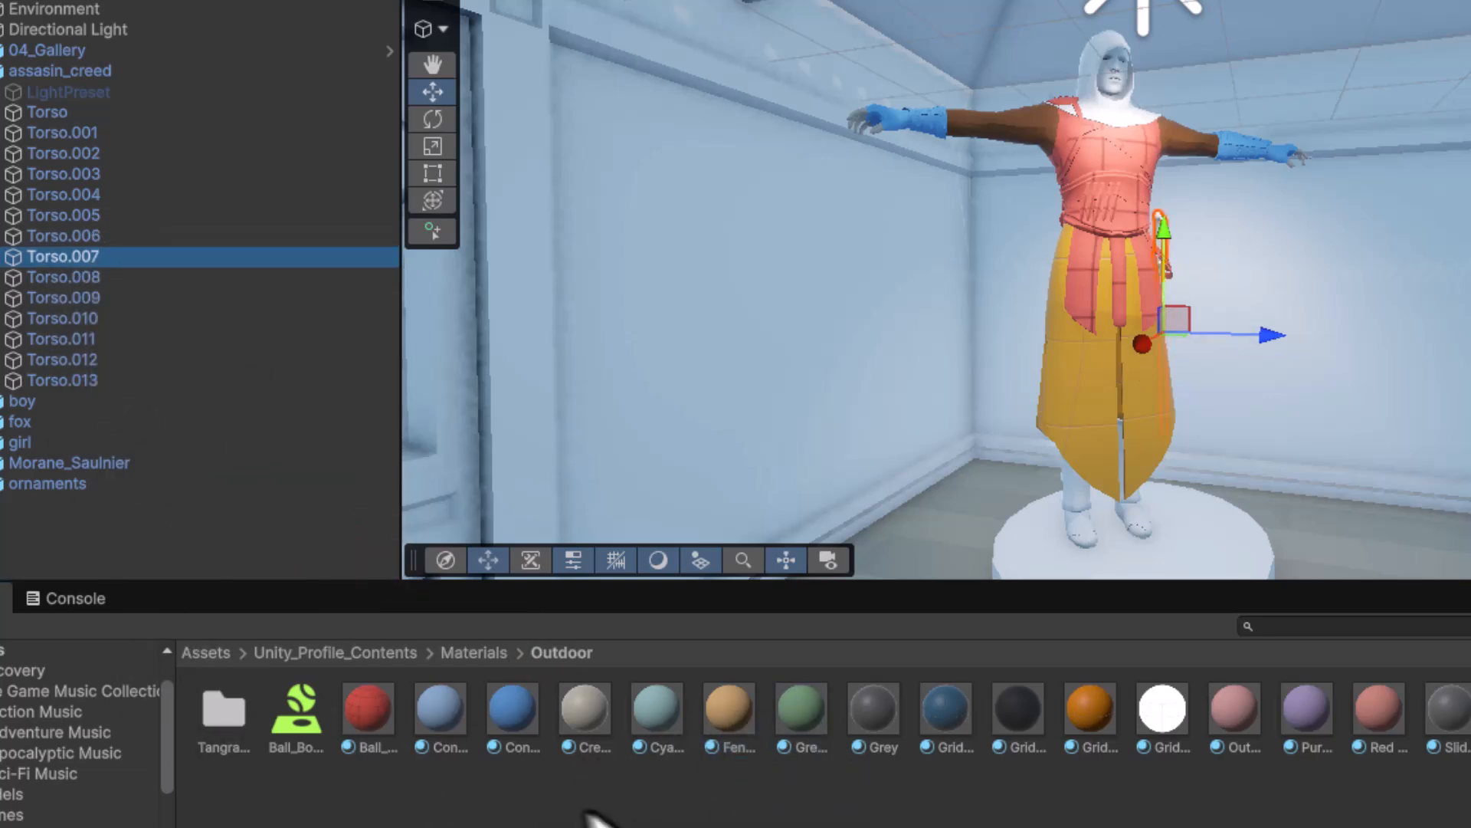
pyautogui.moveTo(657, 706); pyautogui.dragTo(137, 278)
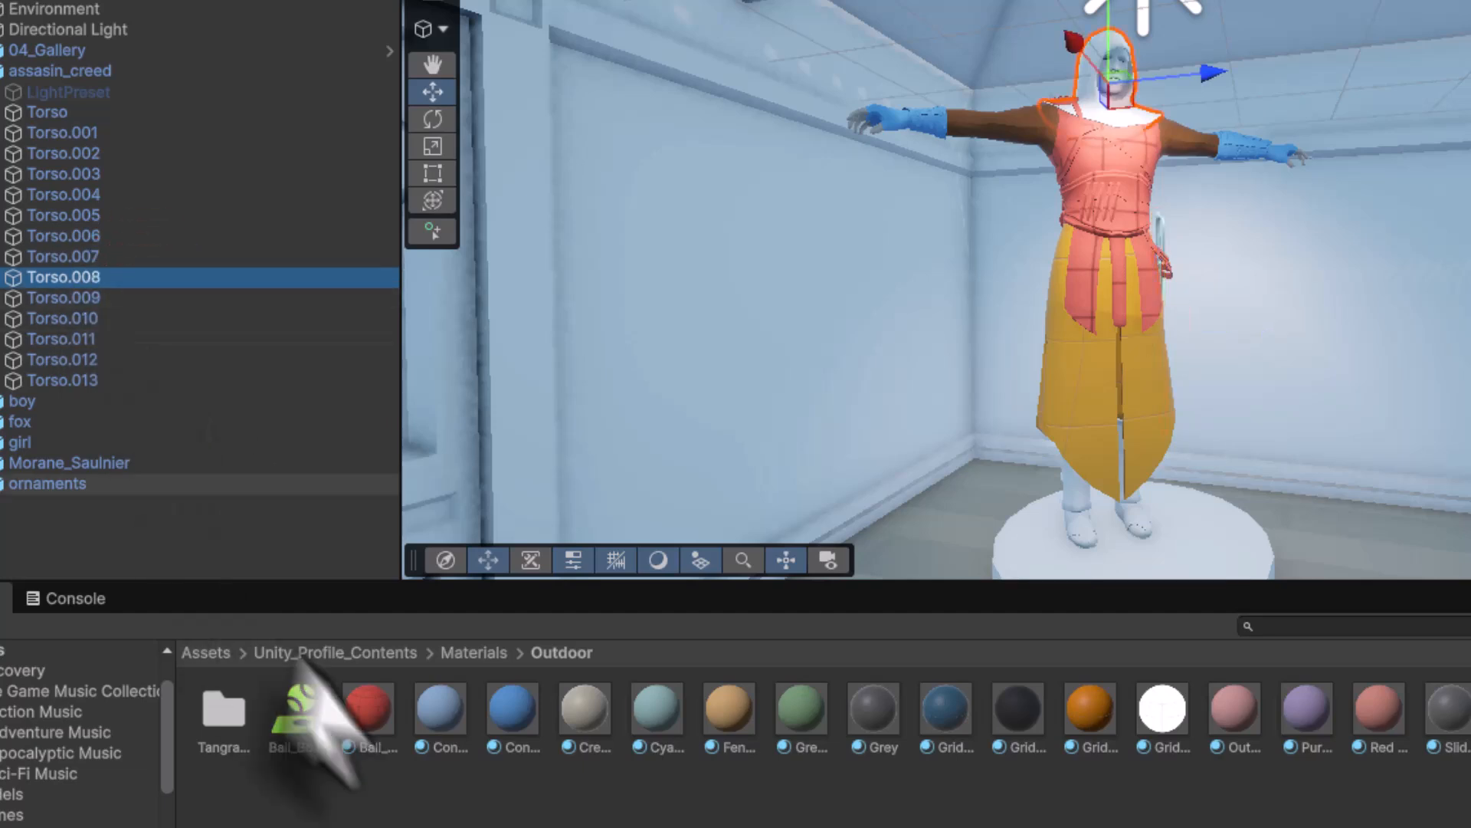
pyautogui.moveTo(1086, 724); pyautogui.dragTo(116, 301)
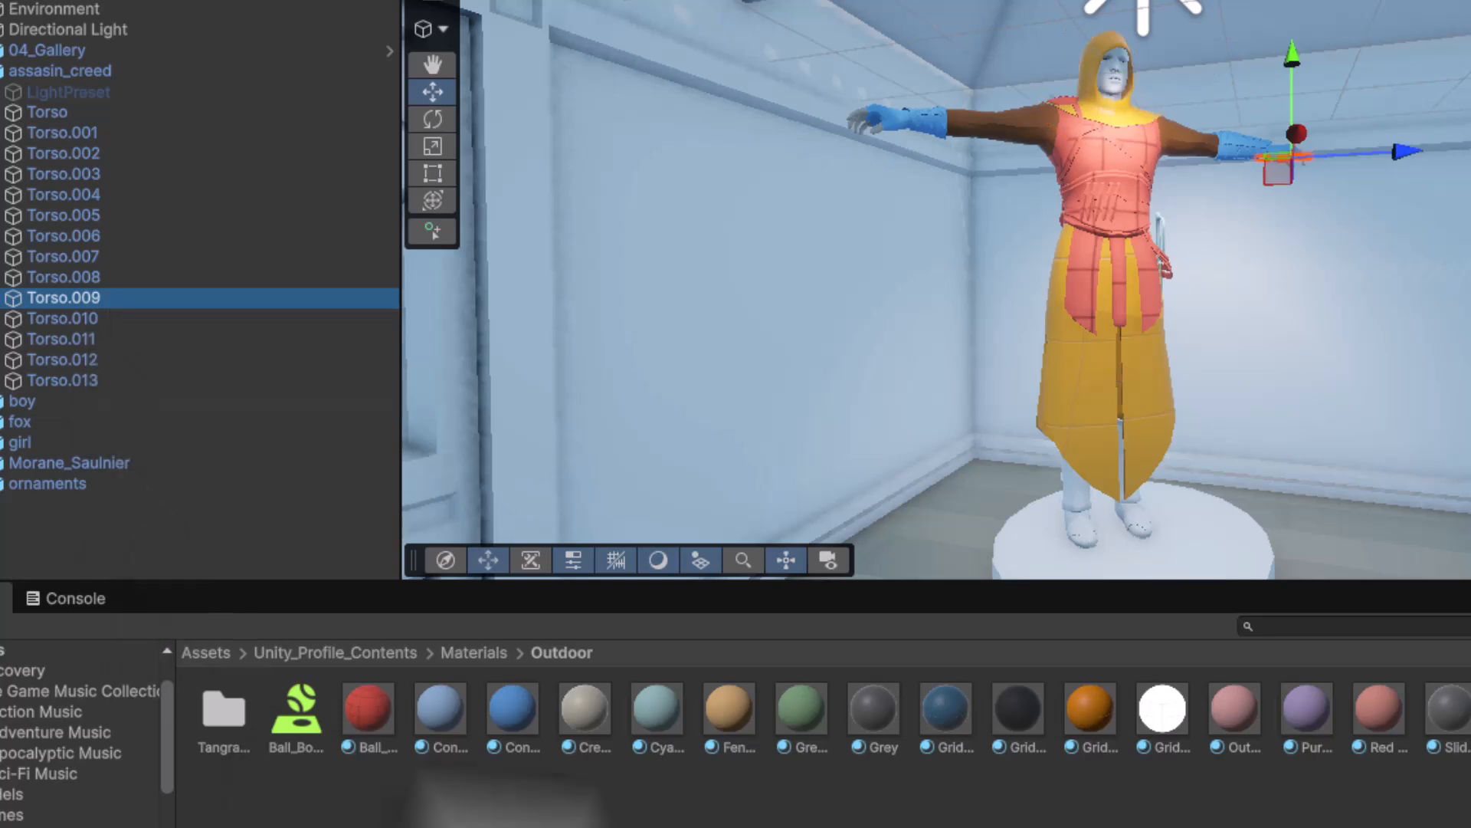
pyautogui.moveTo(722, 716); pyautogui.dragTo(161, 319)
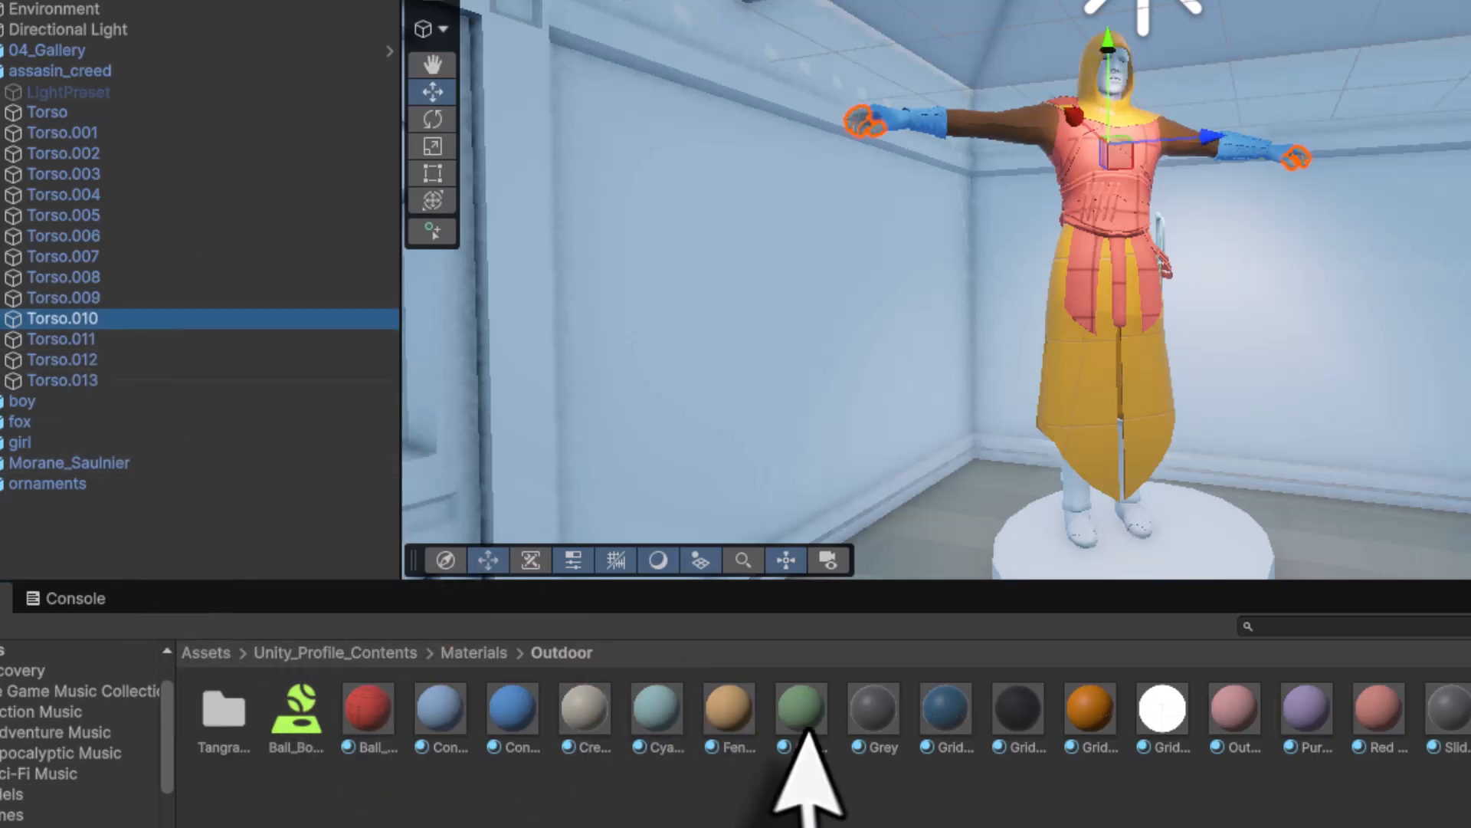
pyautogui.moveTo(720, 724); pyautogui.dragTo(152, 341)
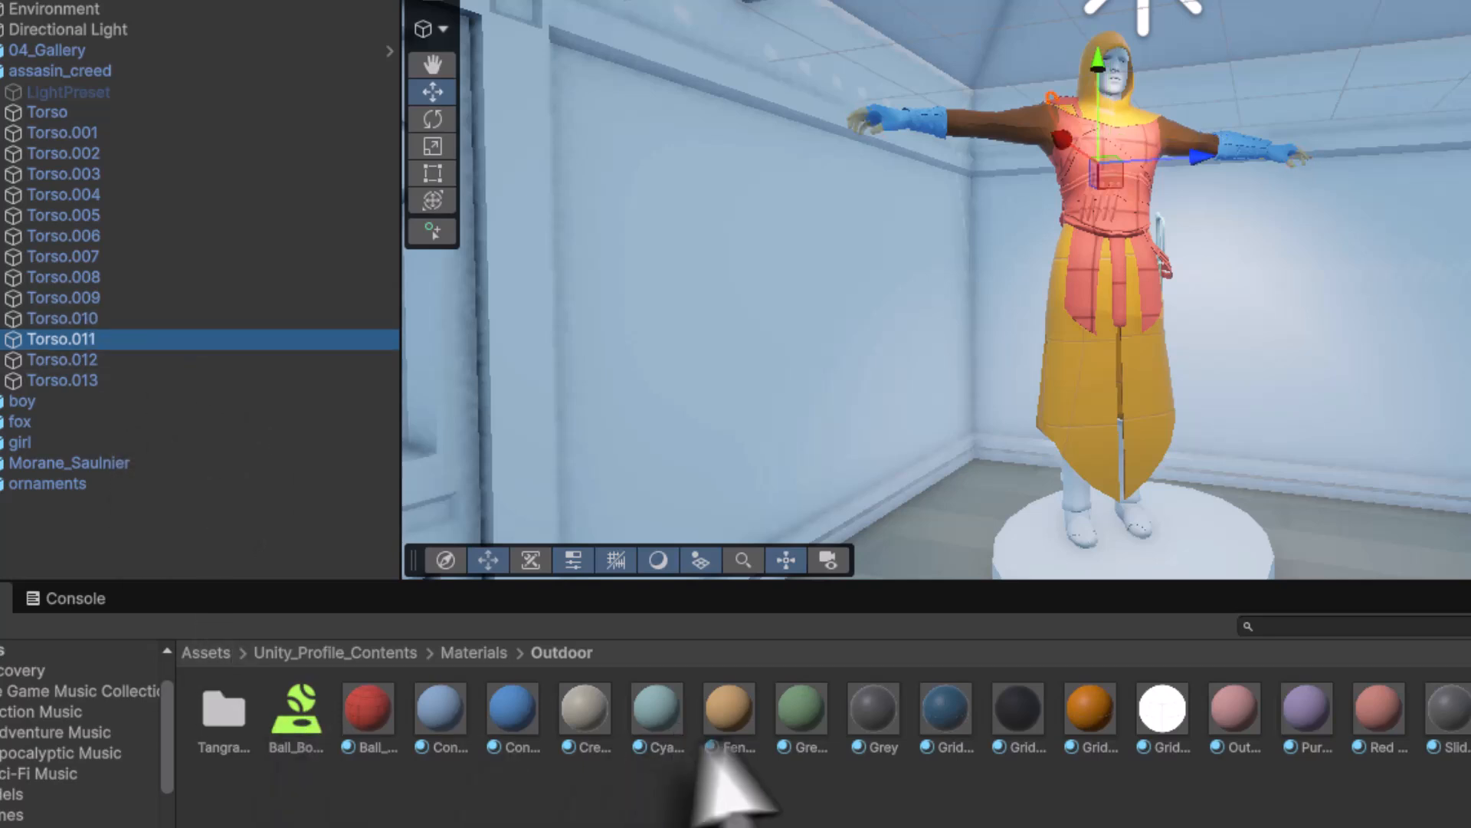
pyautogui.moveTo(724, 716); pyautogui.dragTo(161, 360)
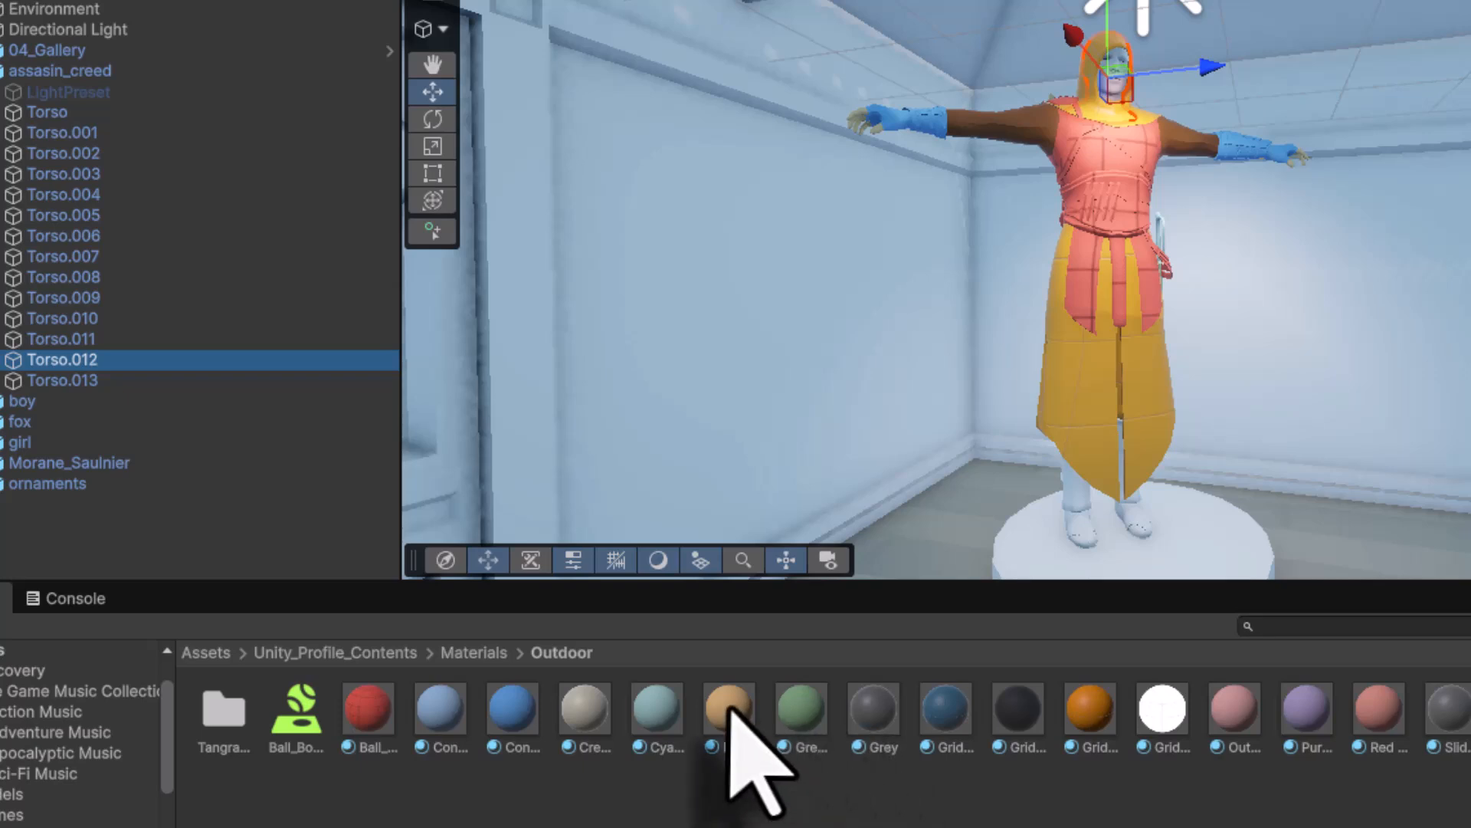
pyautogui.moveTo(728, 709); pyautogui.dragTo(270, 383)
pyautogui.click(460, 653)
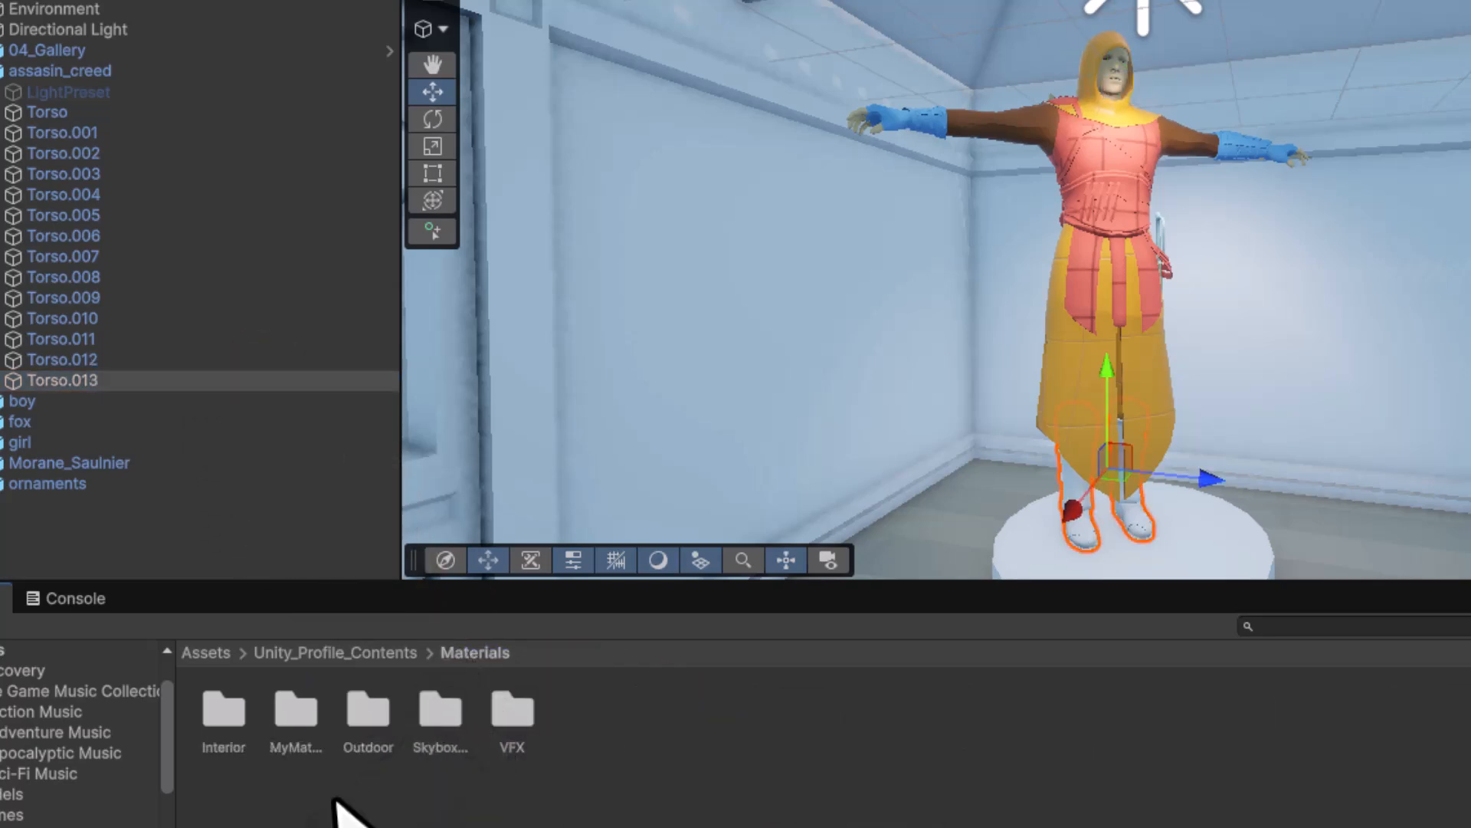
# - Make the assassin's Torso.013 legs red with a Collectibles material
pyautogui.doubleClick(228, 709)
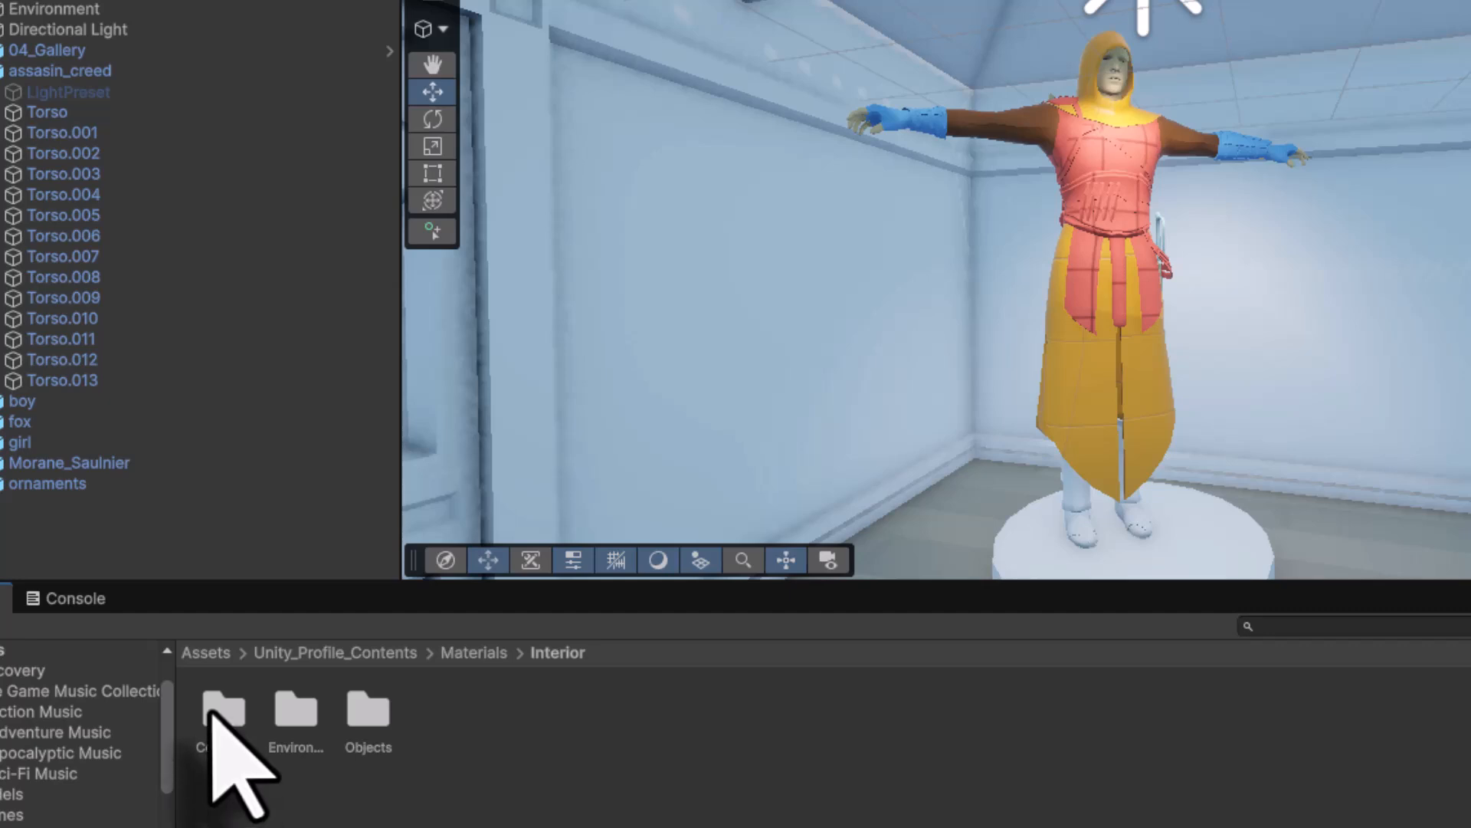
pyautogui.doubleClick(214, 711)
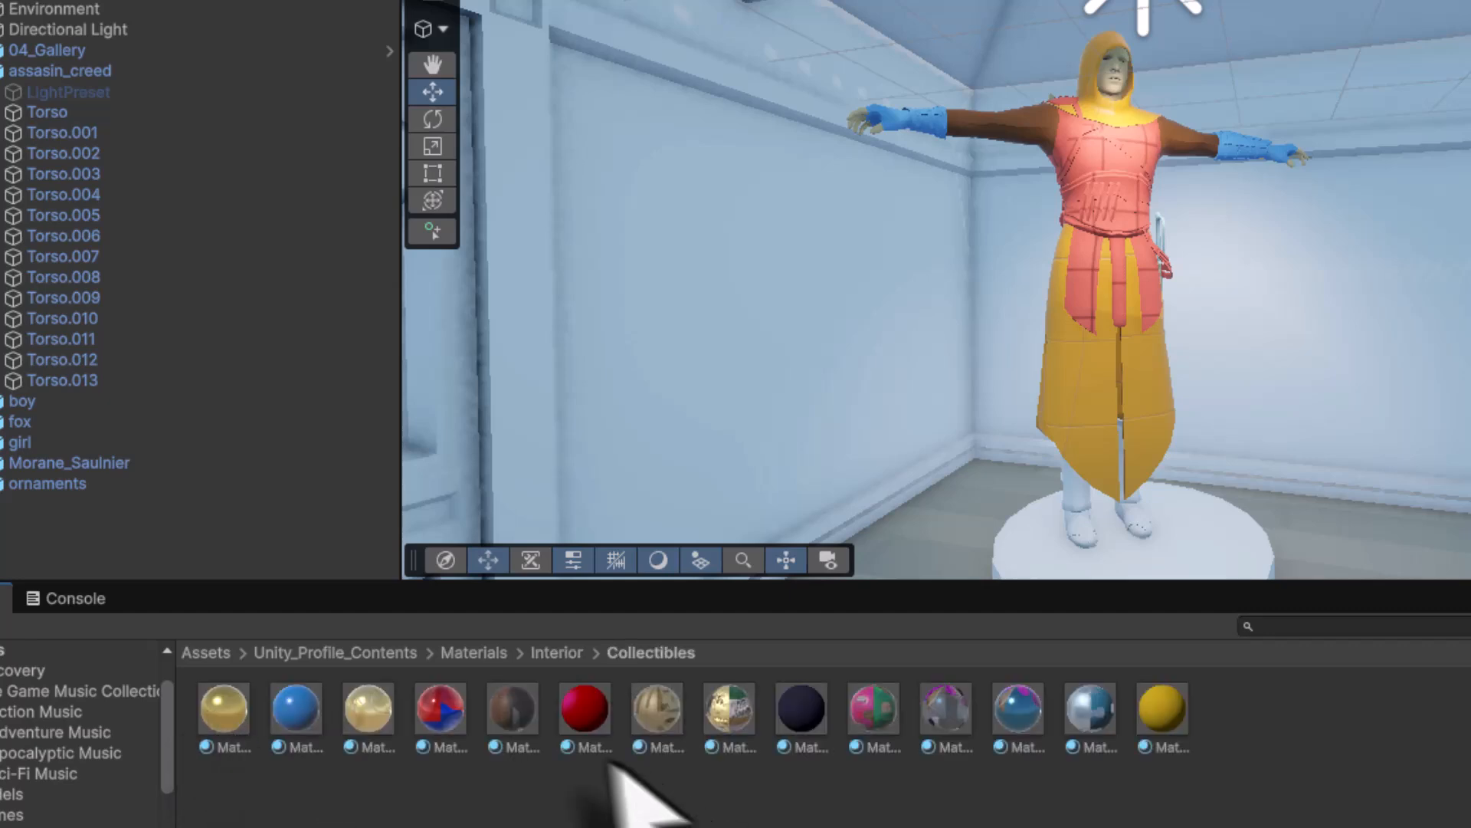
pyautogui.moveTo(588, 701); pyautogui.dragTo(89, 384)
pyautogui.scroll(-5, 1063, 426)
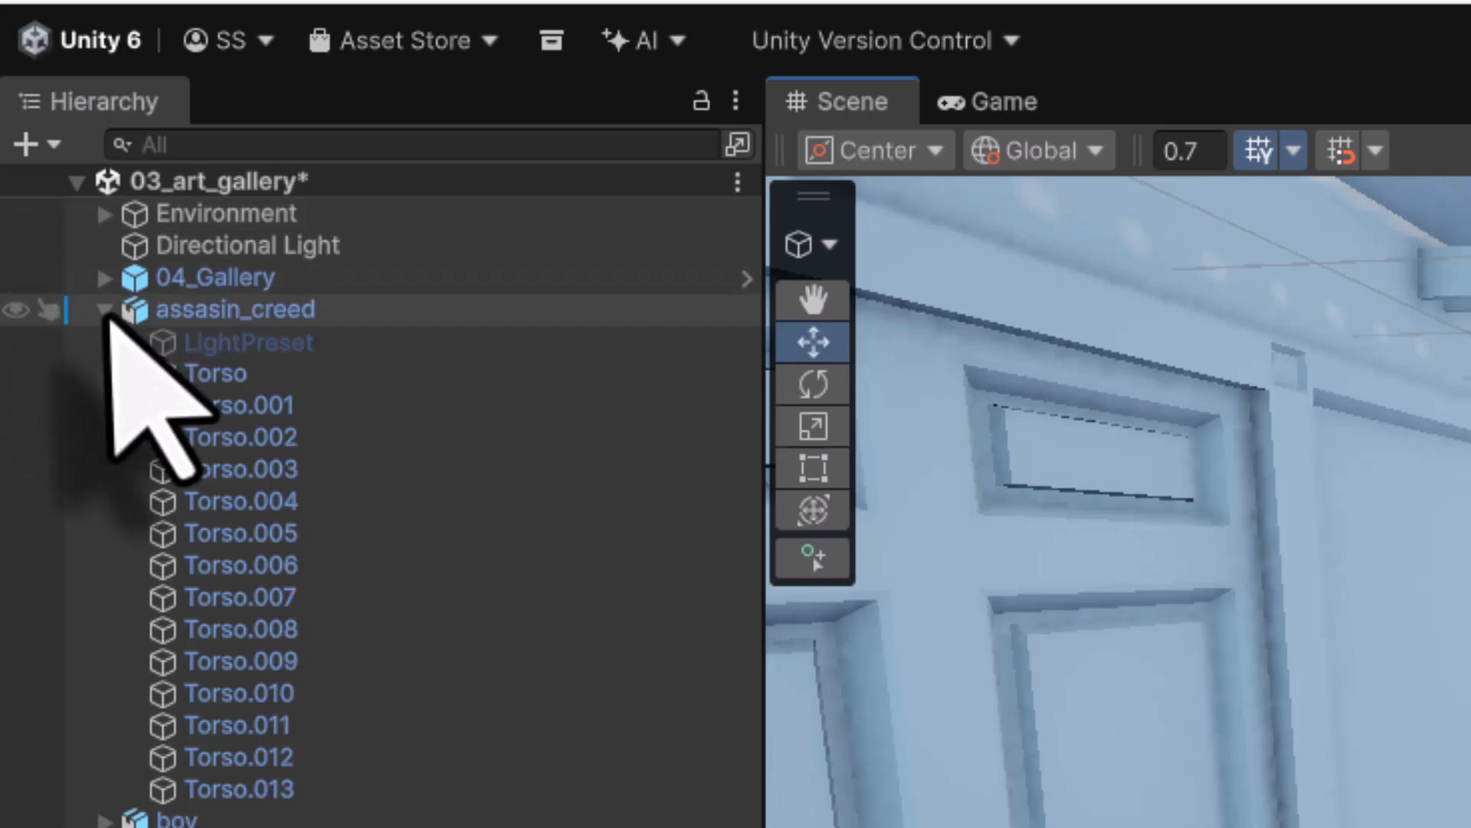
pyautogui.click(105, 309)
# - Colour the boy with orange skin, a dark blue shirt and red shorts from Outdoor materials
pyautogui.click(140, 341)
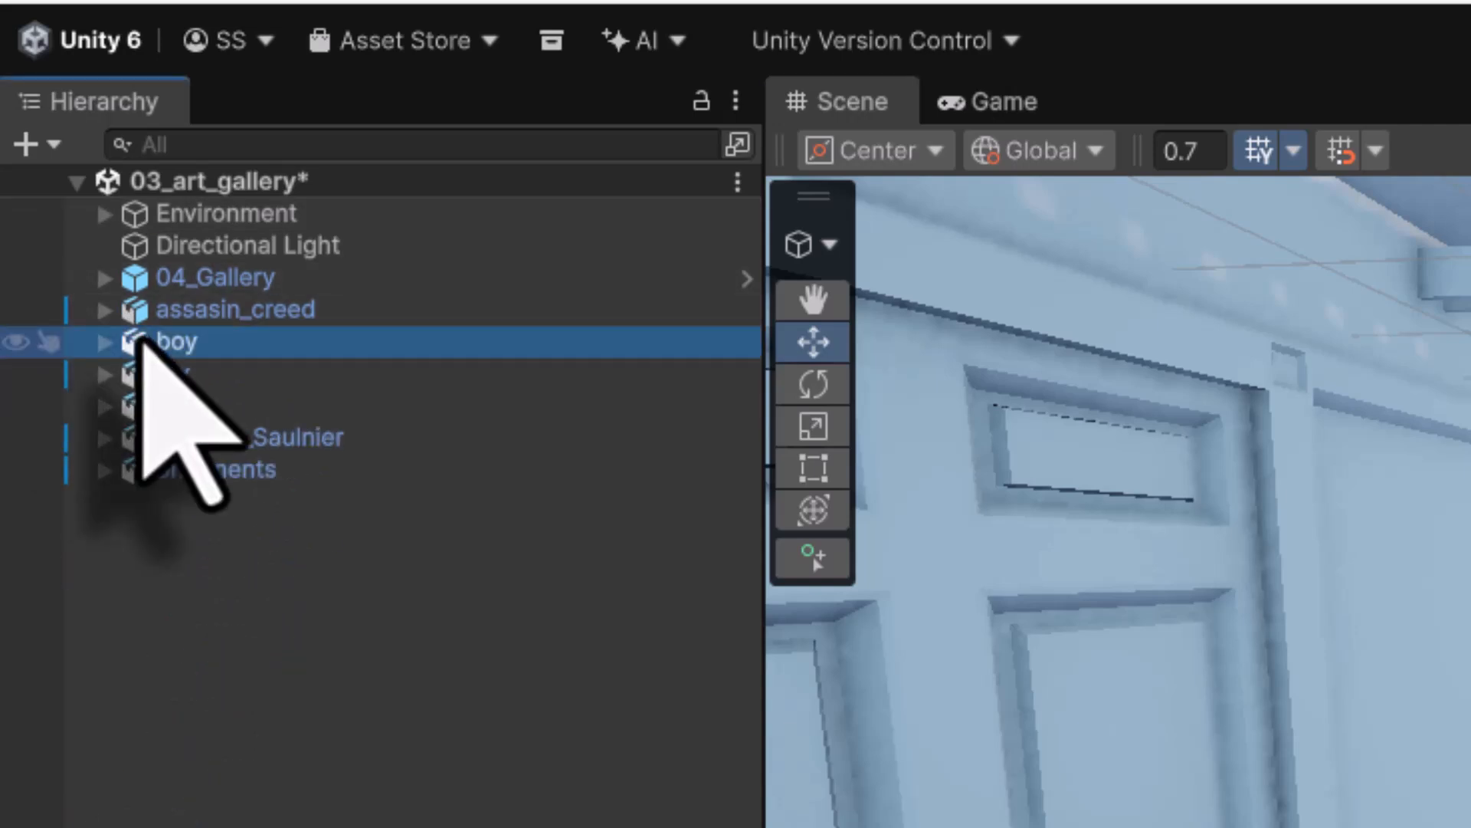
pyautogui.doubleClick(141, 341)
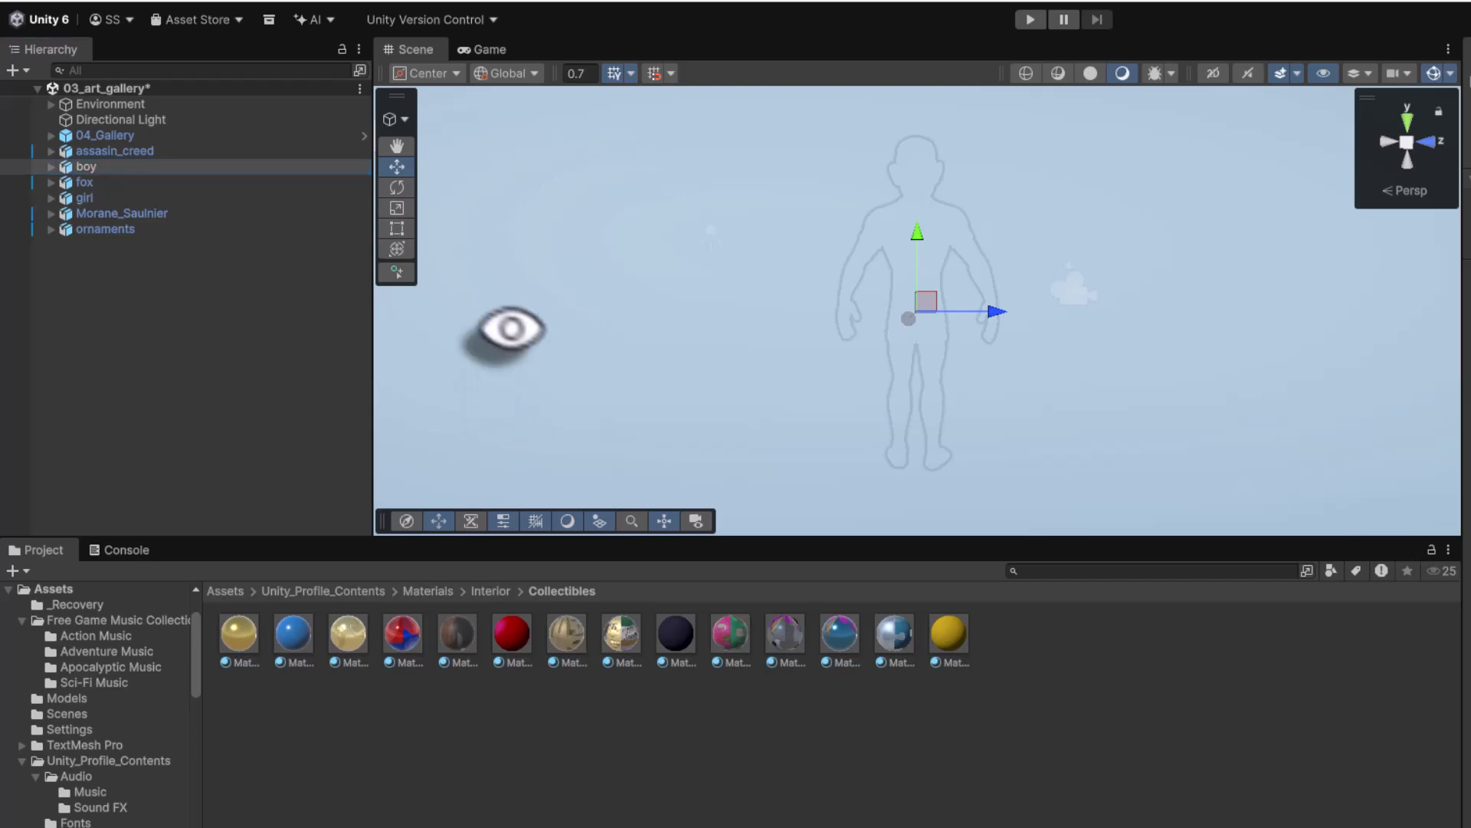
pyautogui.keyDown('alt'); pyautogui.moveTo(509, 328); pyautogui.dragTo(1150, 360); pyautogui.keyUp('alt')
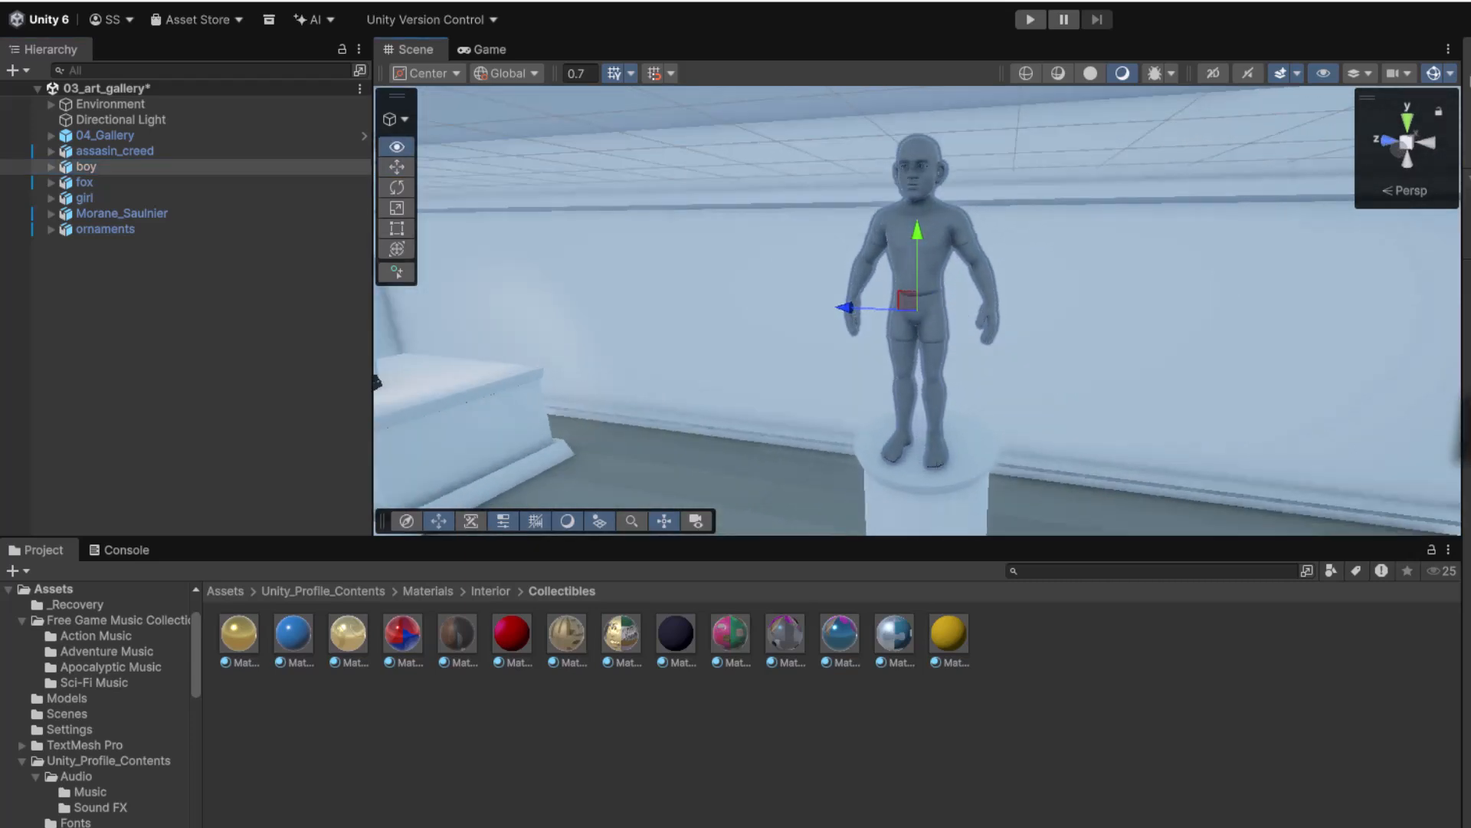
pyautogui.click(429, 591)
pyautogui.doubleClick(332, 664)
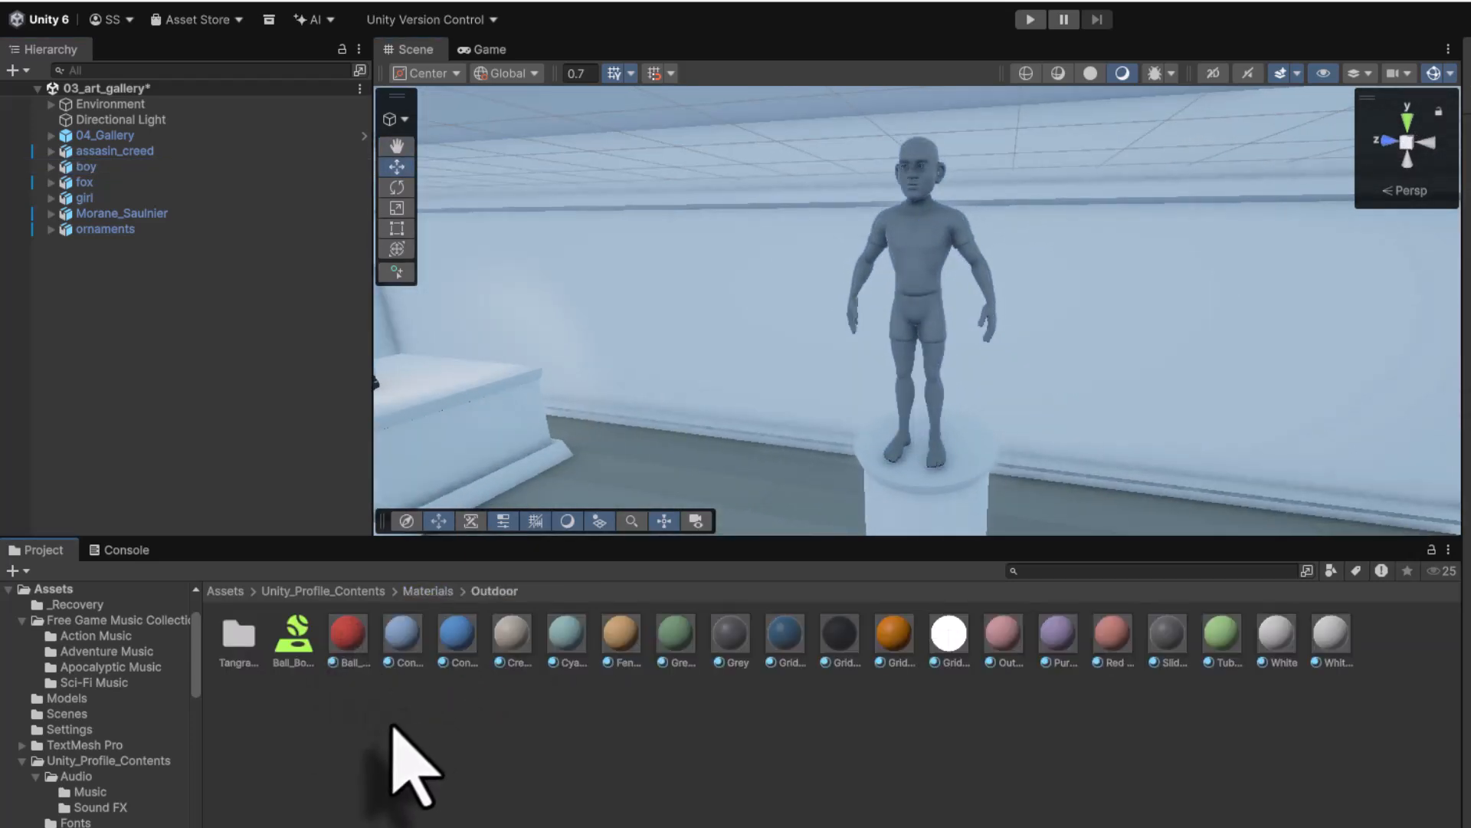
pyautogui.click(51, 167)
pyautogui.click(106, 184)
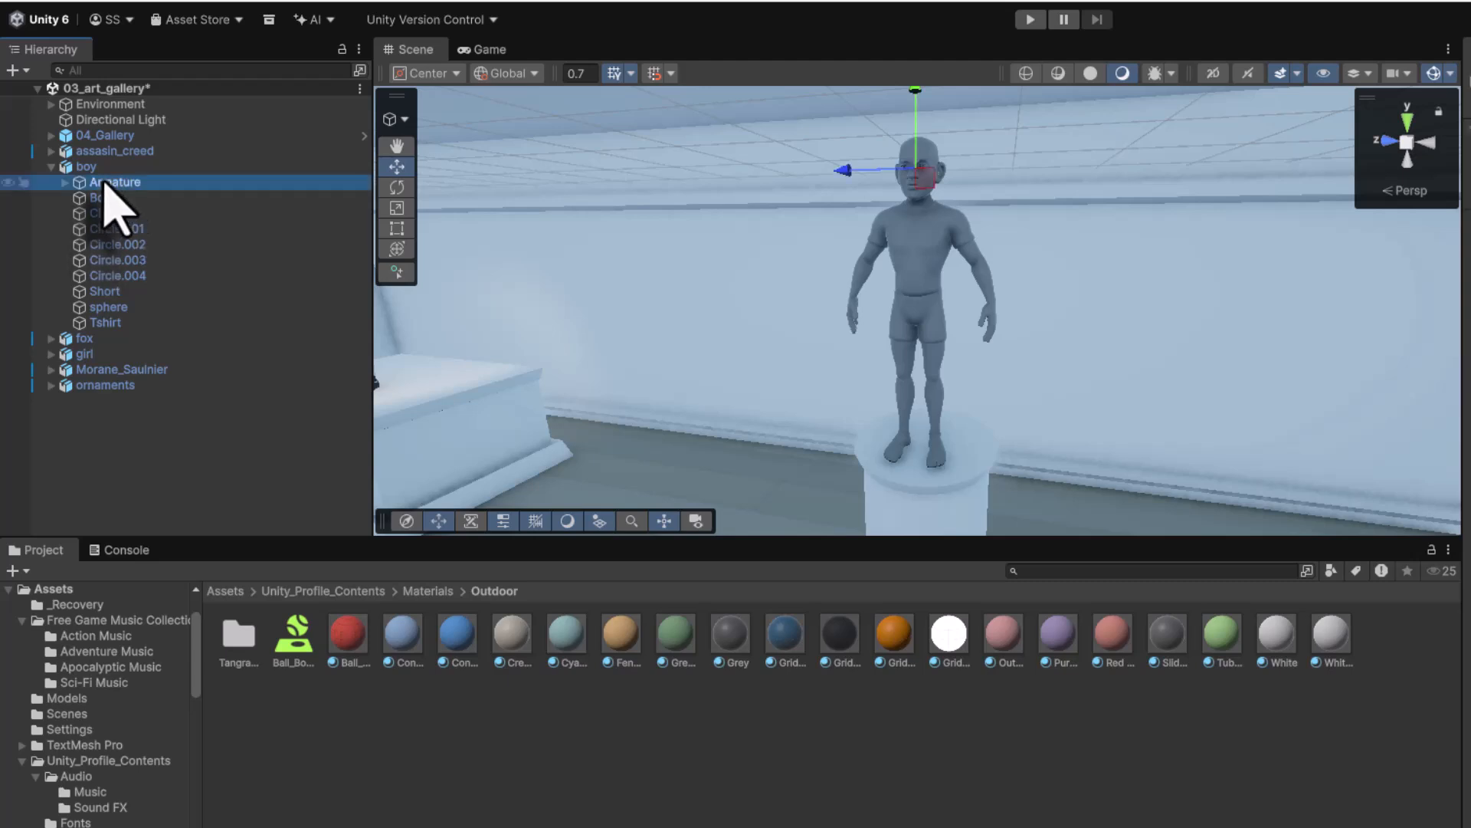
pyautogui.click(106, 199)
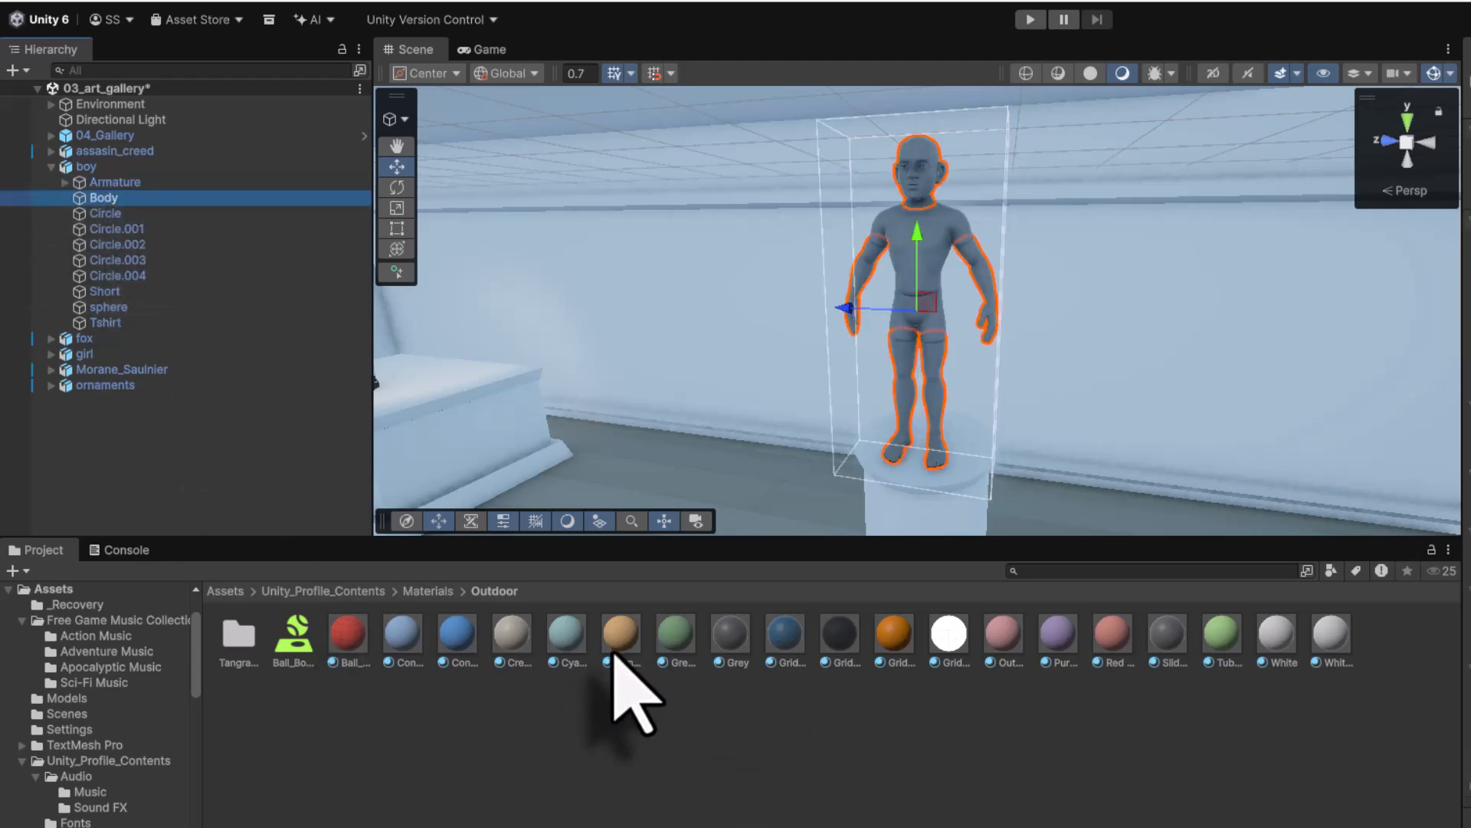
pyautogui.moveTo(893, 641); pyautogui.dragTo(195, 230)
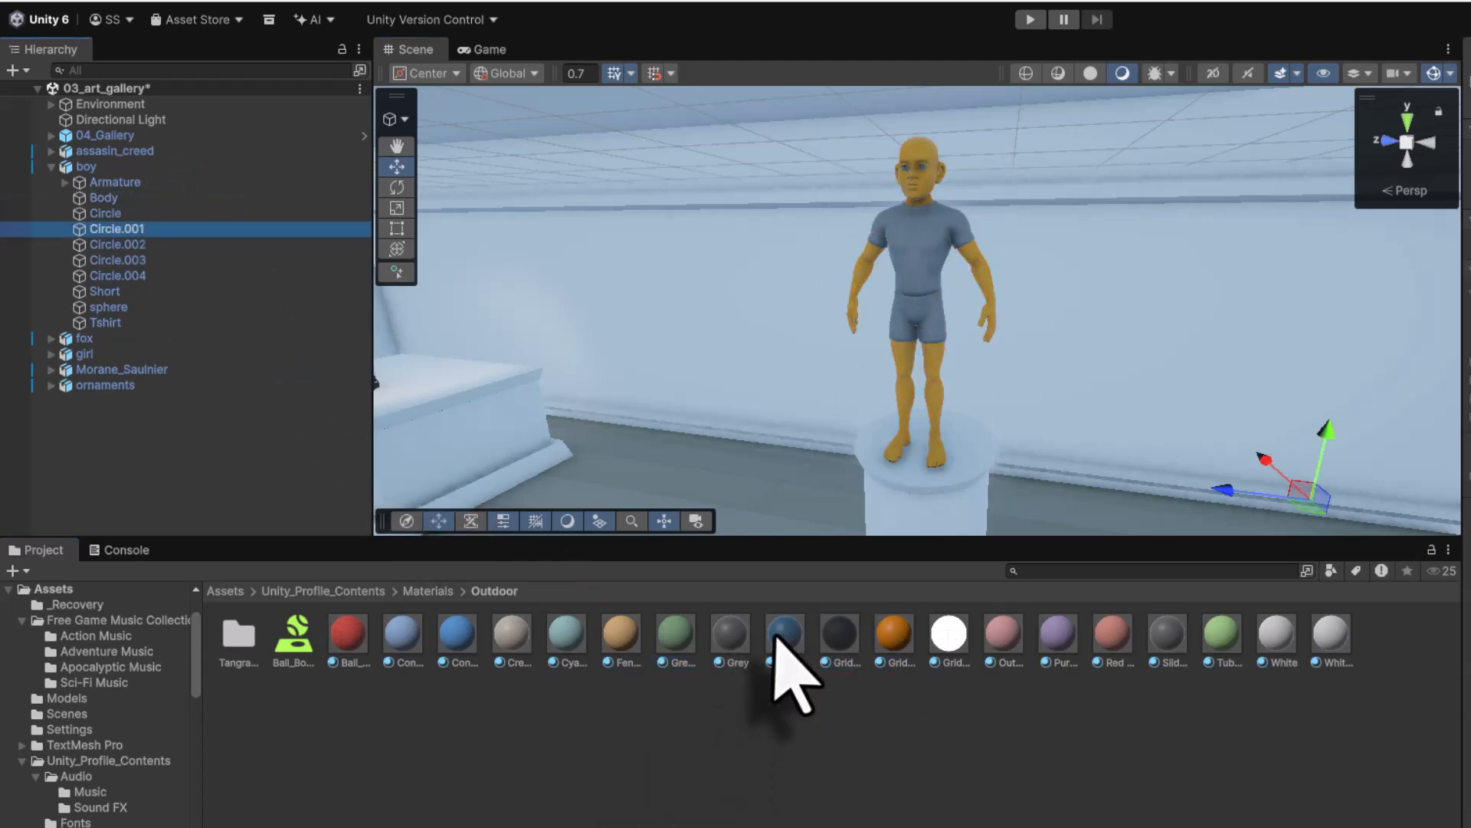
pyautogui.moveTo(775, 638); pyautogui.dragTo(929, 272)
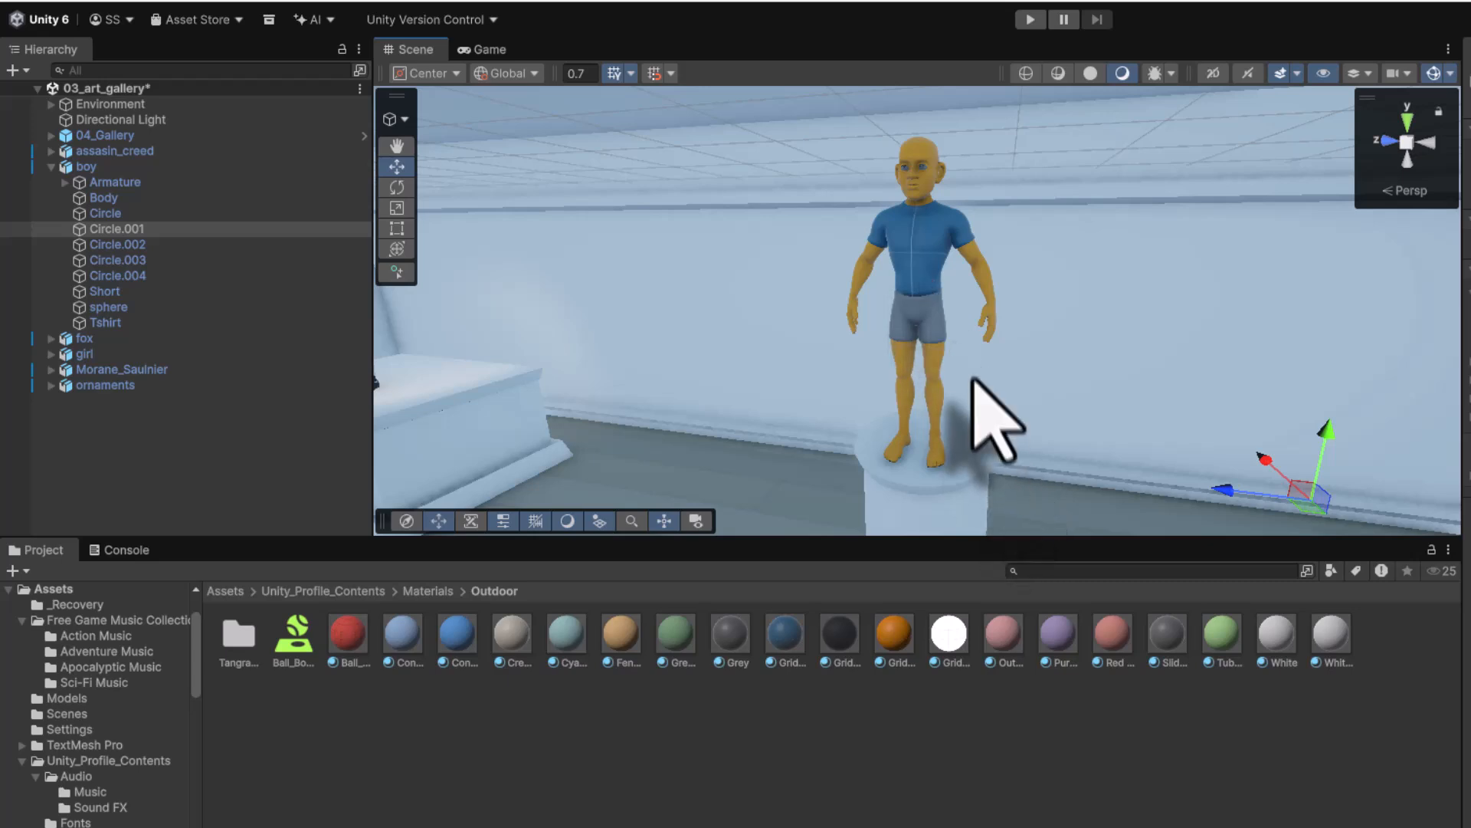
pyautogui.moveTo(348, 636); pyautogui.dragTo(950, 354)
# - Frame the fox model and disable its EnvironmentAmbientLight object
pyautogui.click(50, 167)
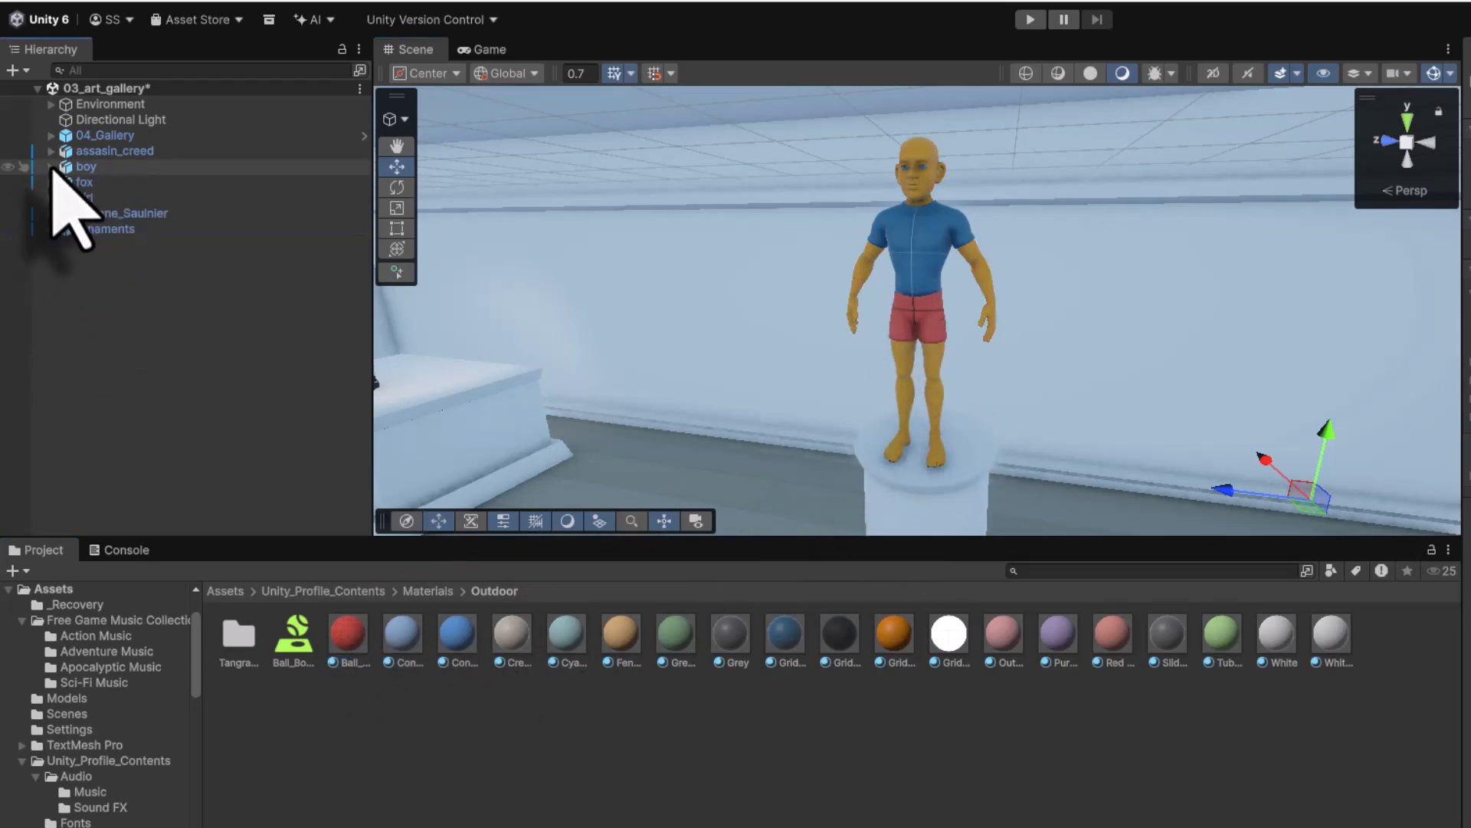
pyautogui.click(86, 183)
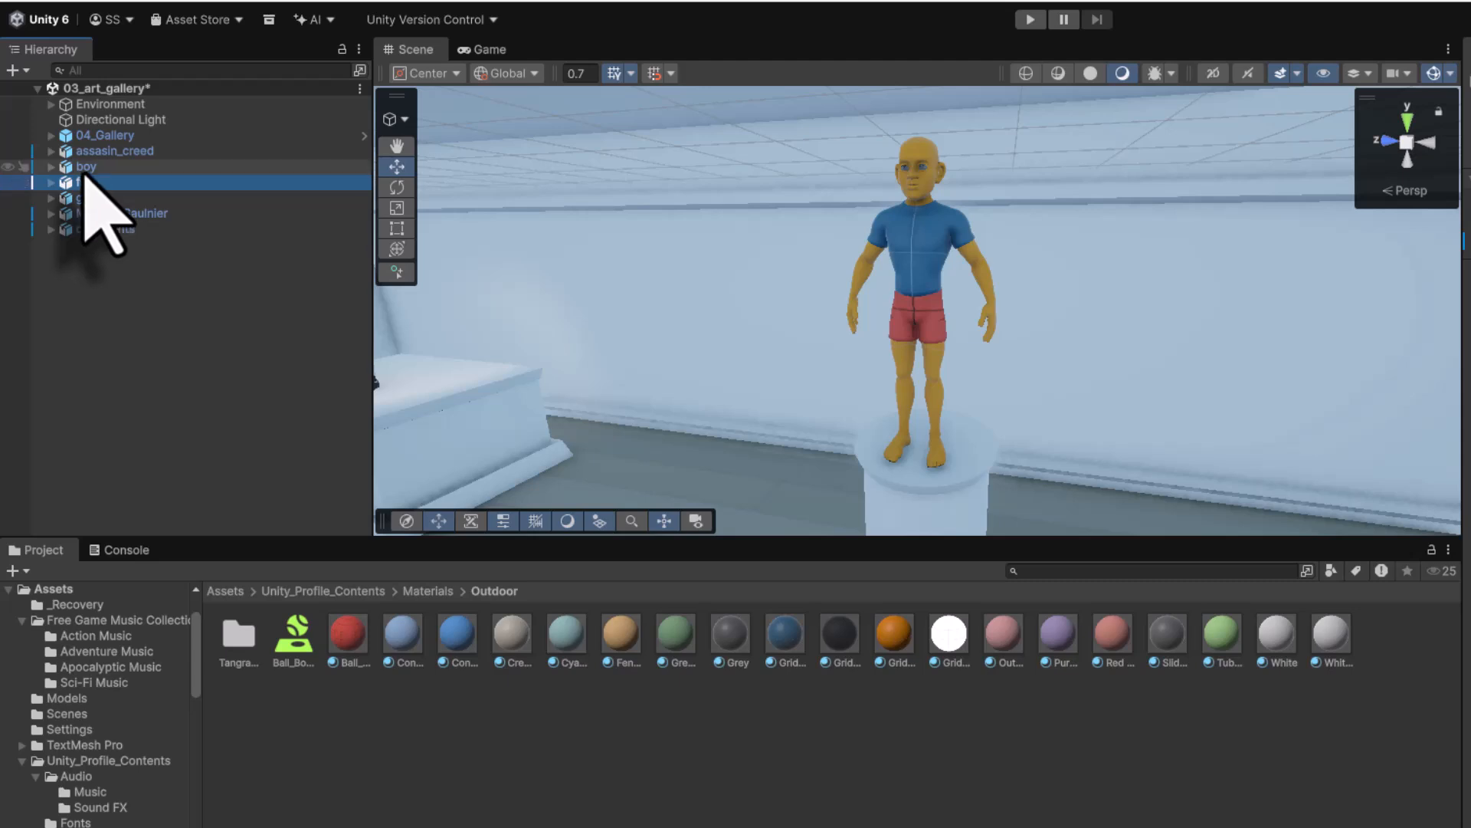
pyautogui.press('f')
pyautogui.keyDown('alt'); pyautogui.moveTo(953, 446); pyautogui.dragTo(406, 360); pyautogui.keyUp('alt')
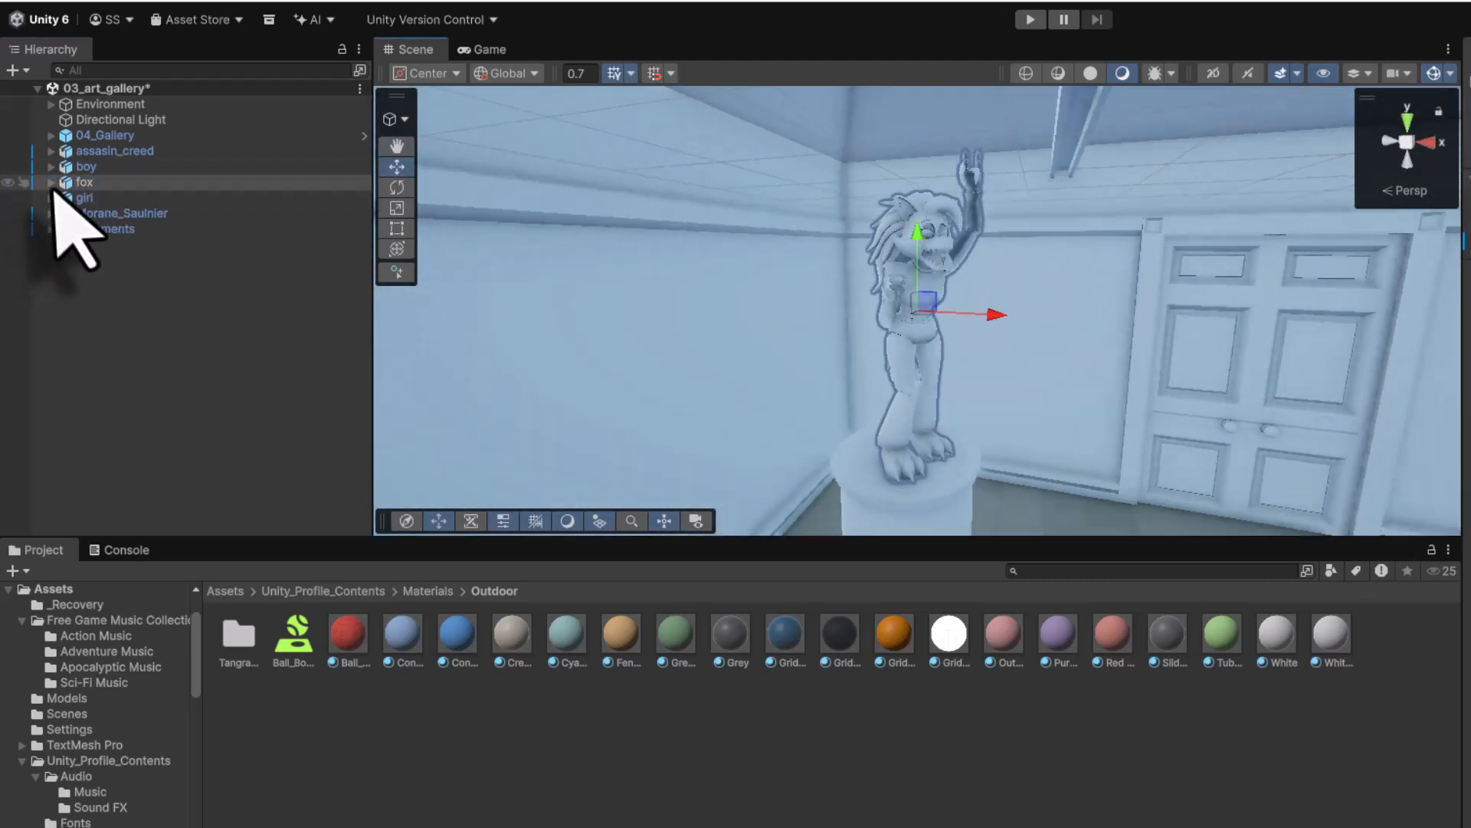
pyautogui.click(161, 198)
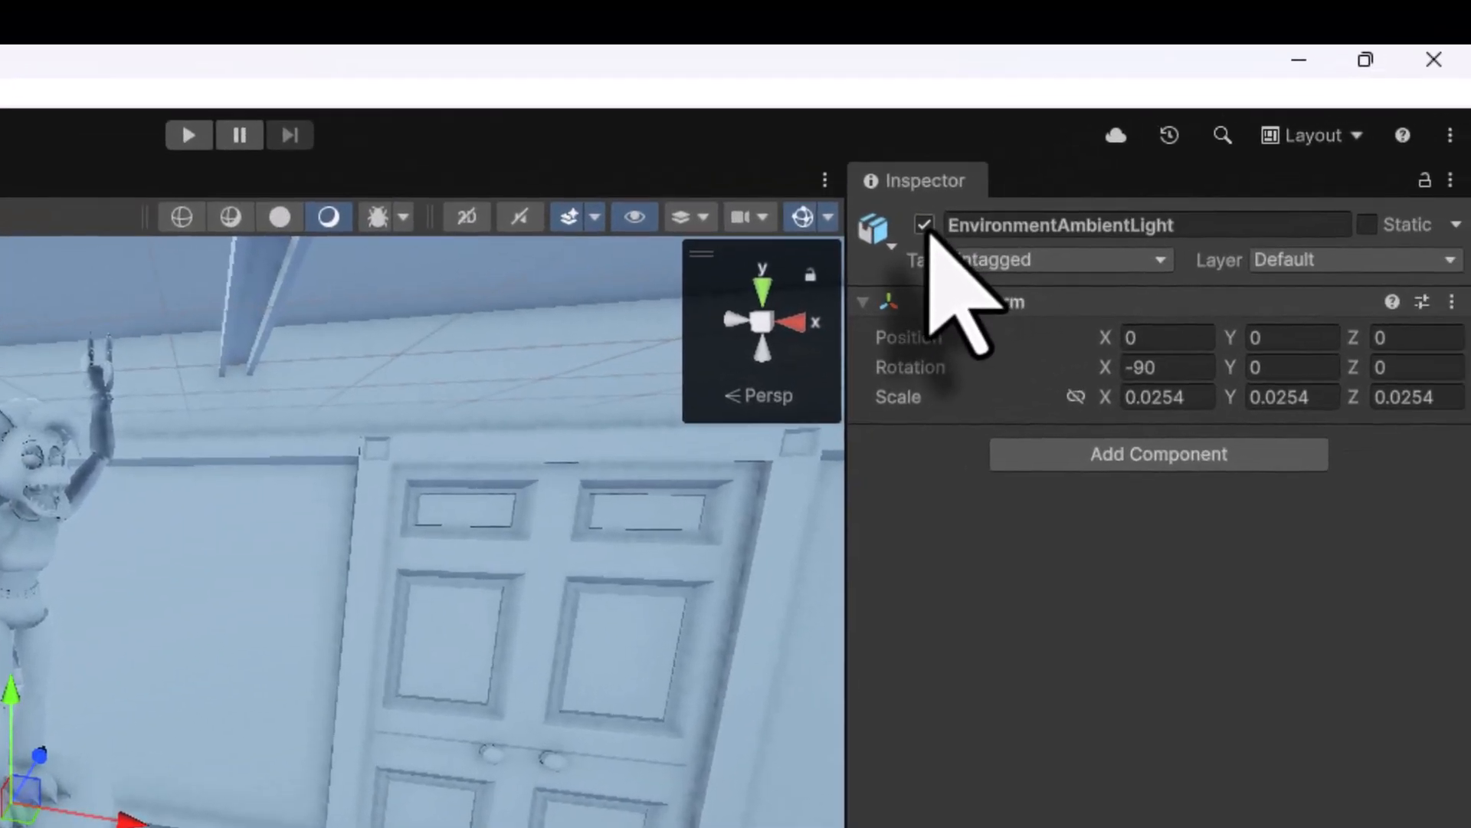
pyautogui.click(925, 224)
# - Give the fox's body an orange material and its hair a dark one
pyautogui.click(184, 209)
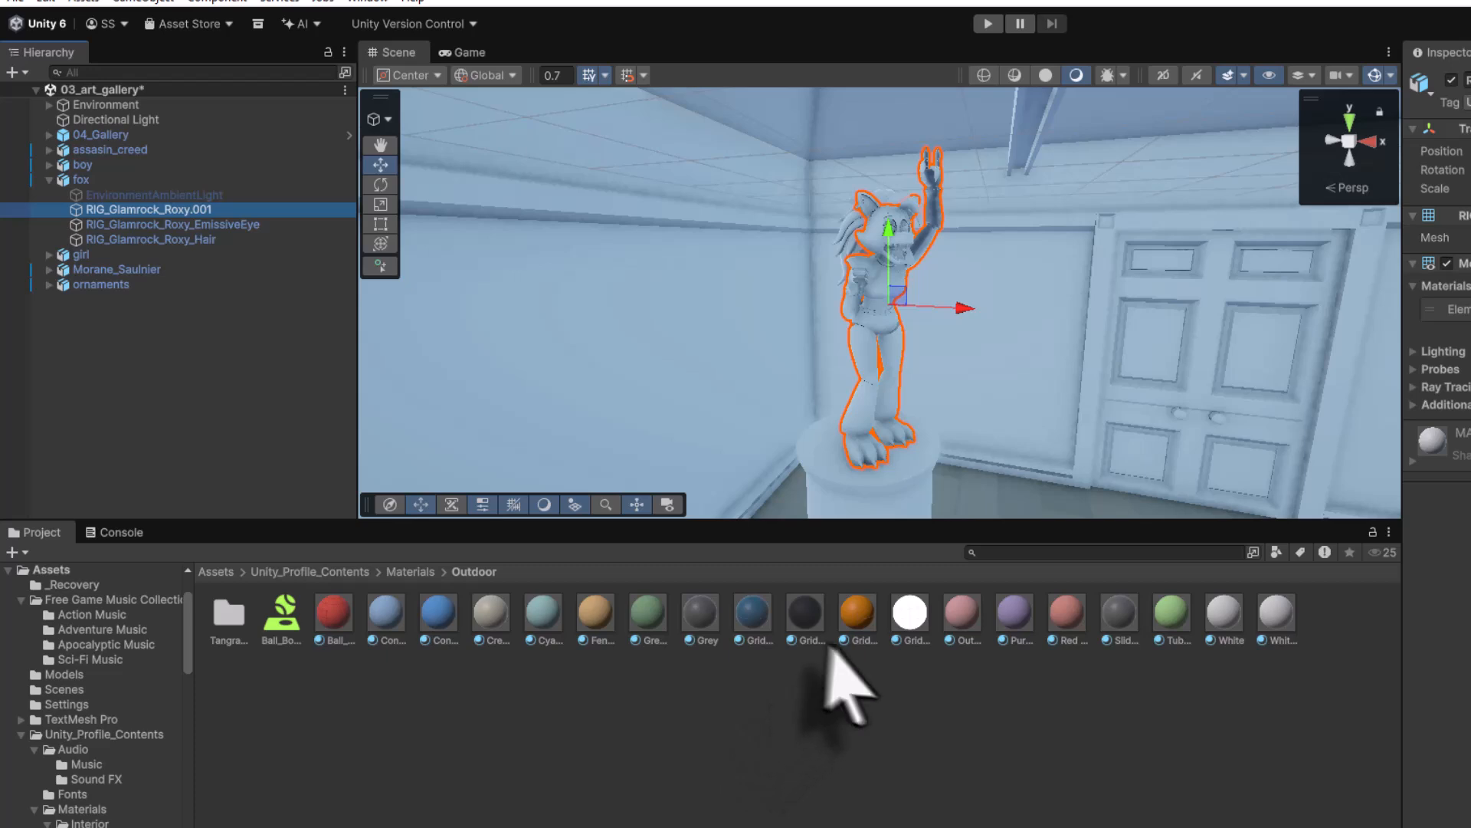
pyautogui.moveTo(853, 611); pyautogui.dragTo(223, 211)
pyautogui.click(189, 227)
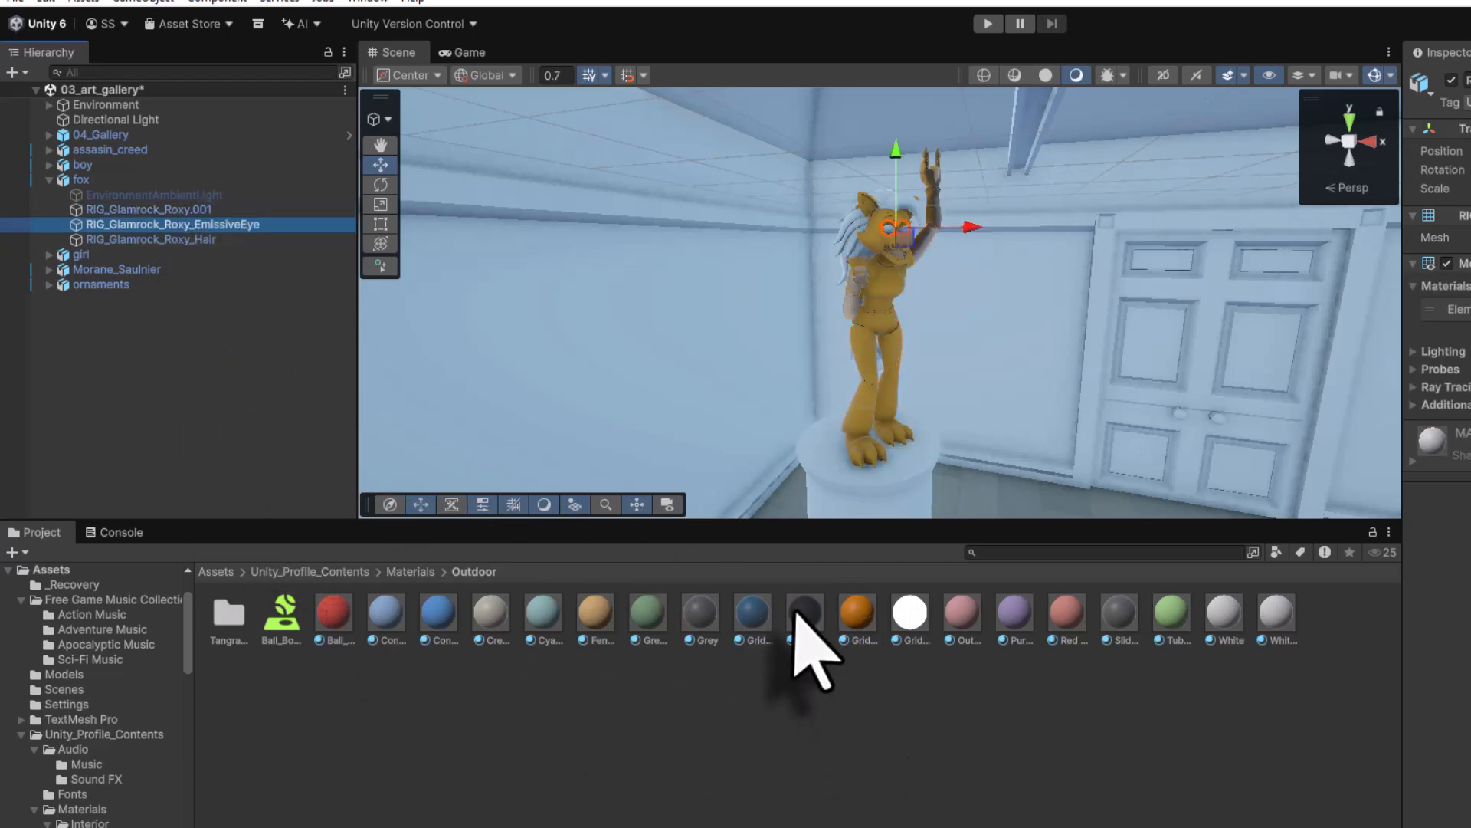
pyautogui.moveTo(795, 611); pyautogui.dragTo(210, 242)
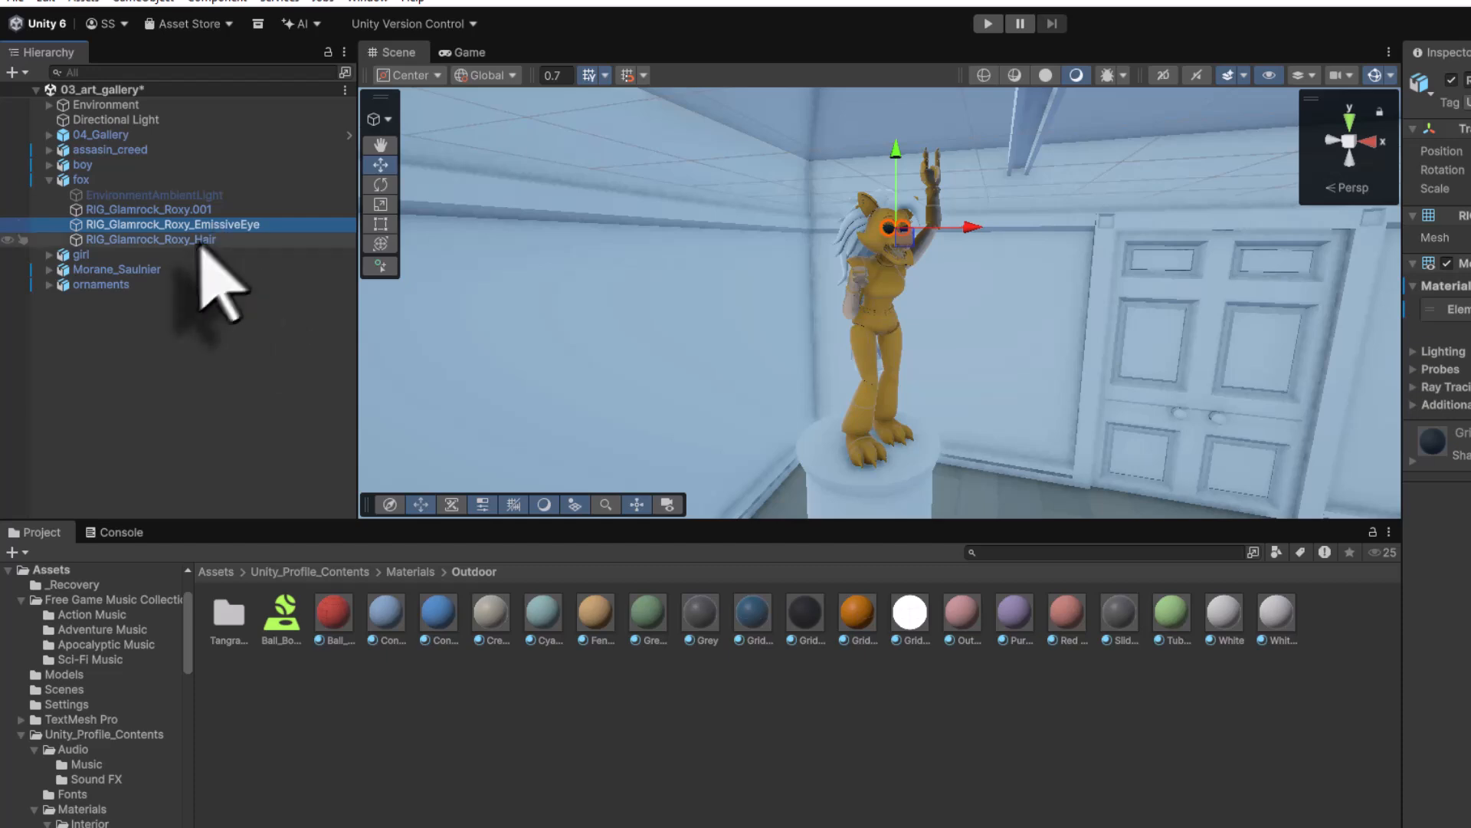
pyautogui.click(196, 243)
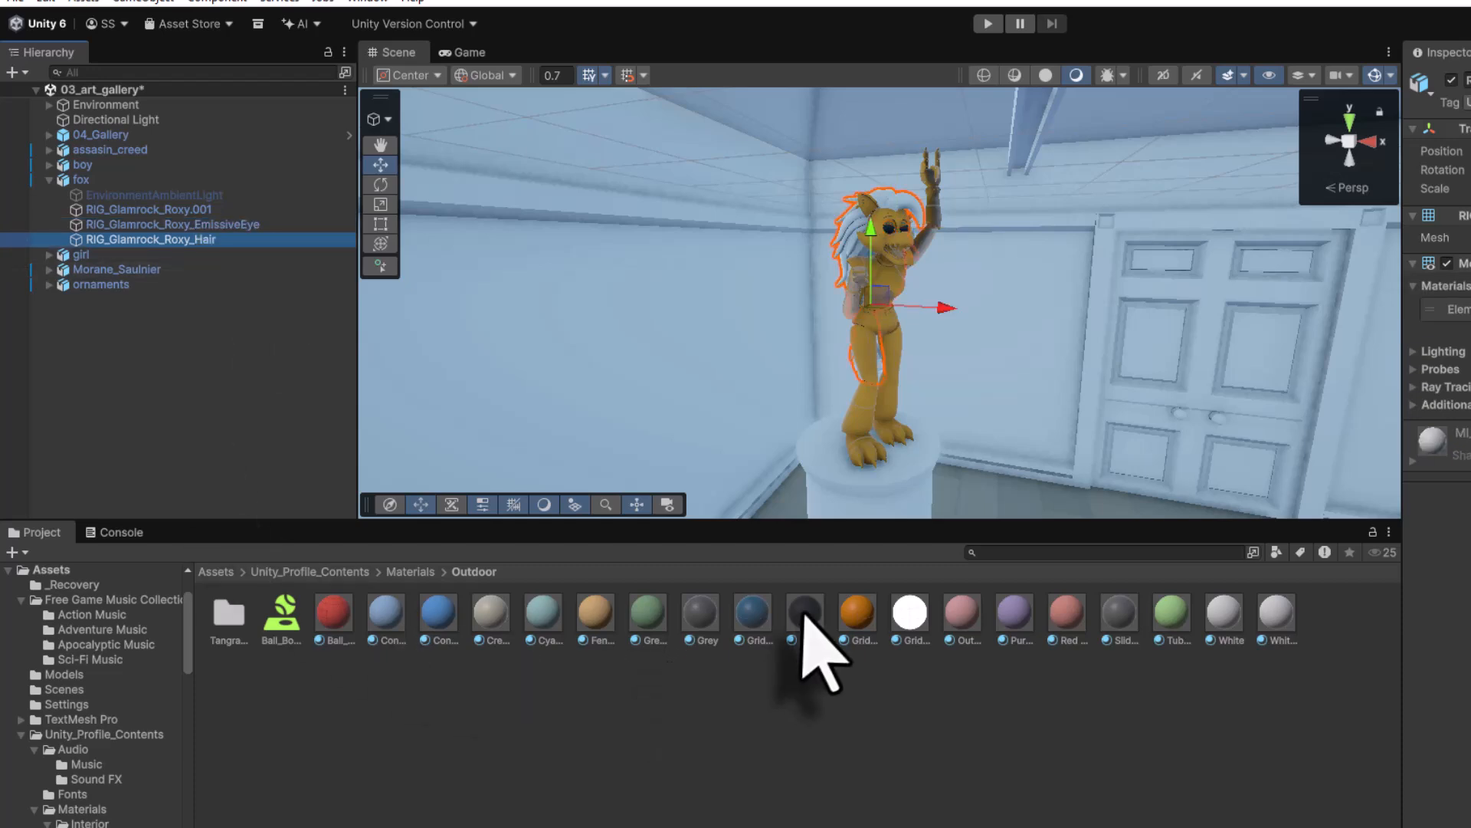
pyautogui.moveTo(803, 613); pyautogui.dragTo(223, 246)
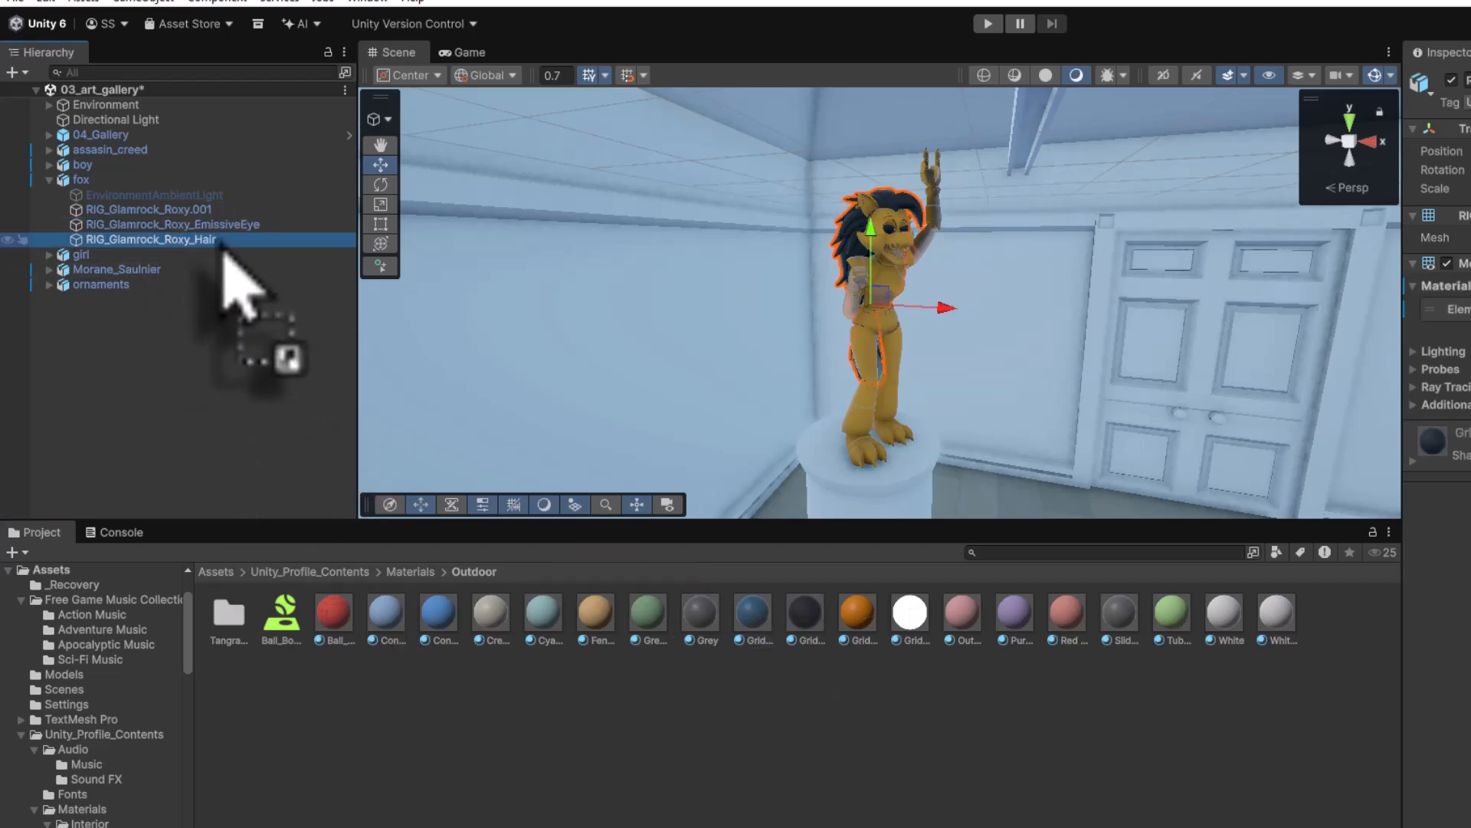
pyautogui.click(190, 211)
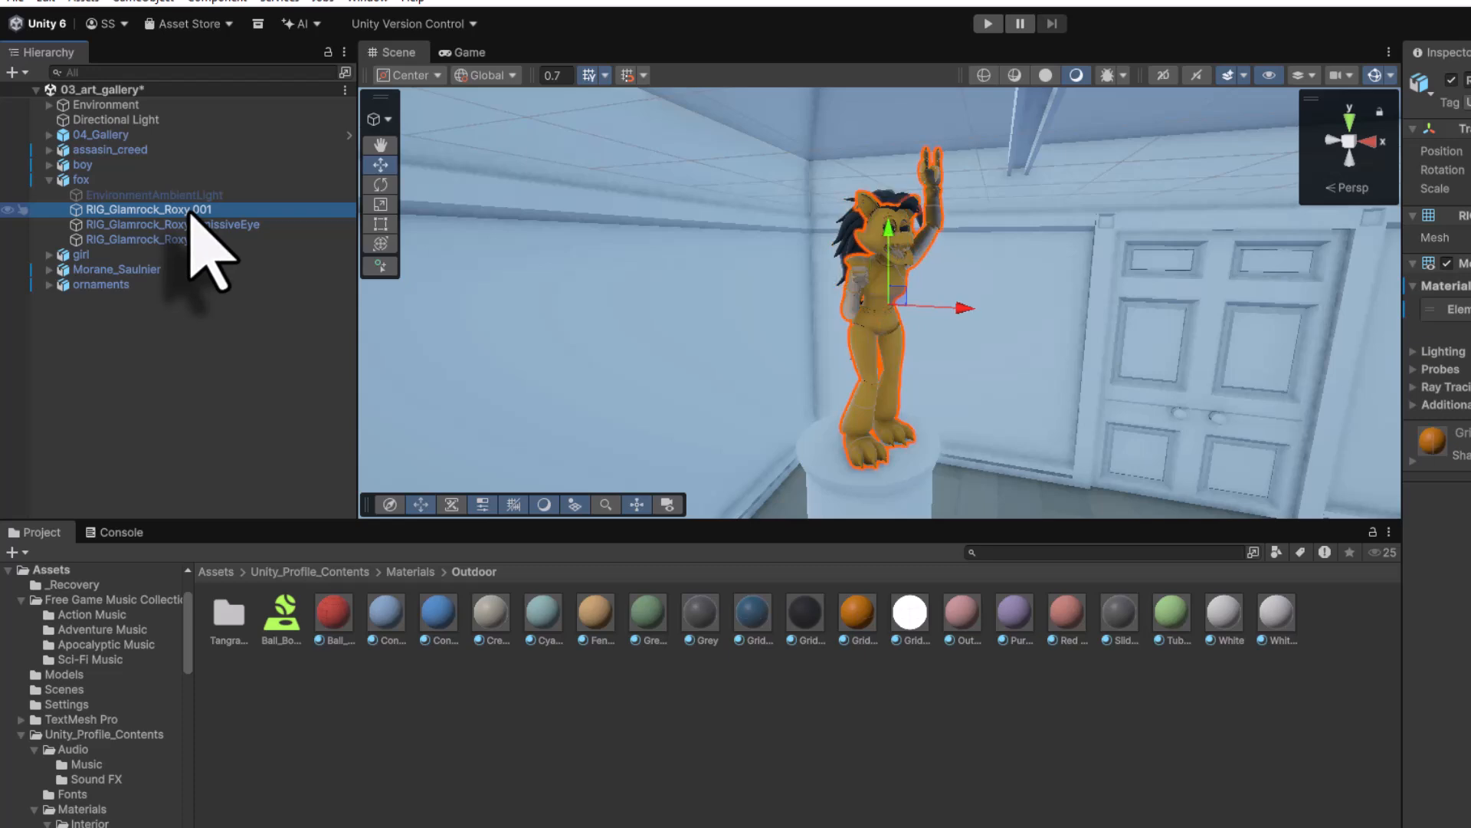
# - Replace the fox body's material with the pink Block_Red material from Interior > Objects
pyautogui.click(413, 572)
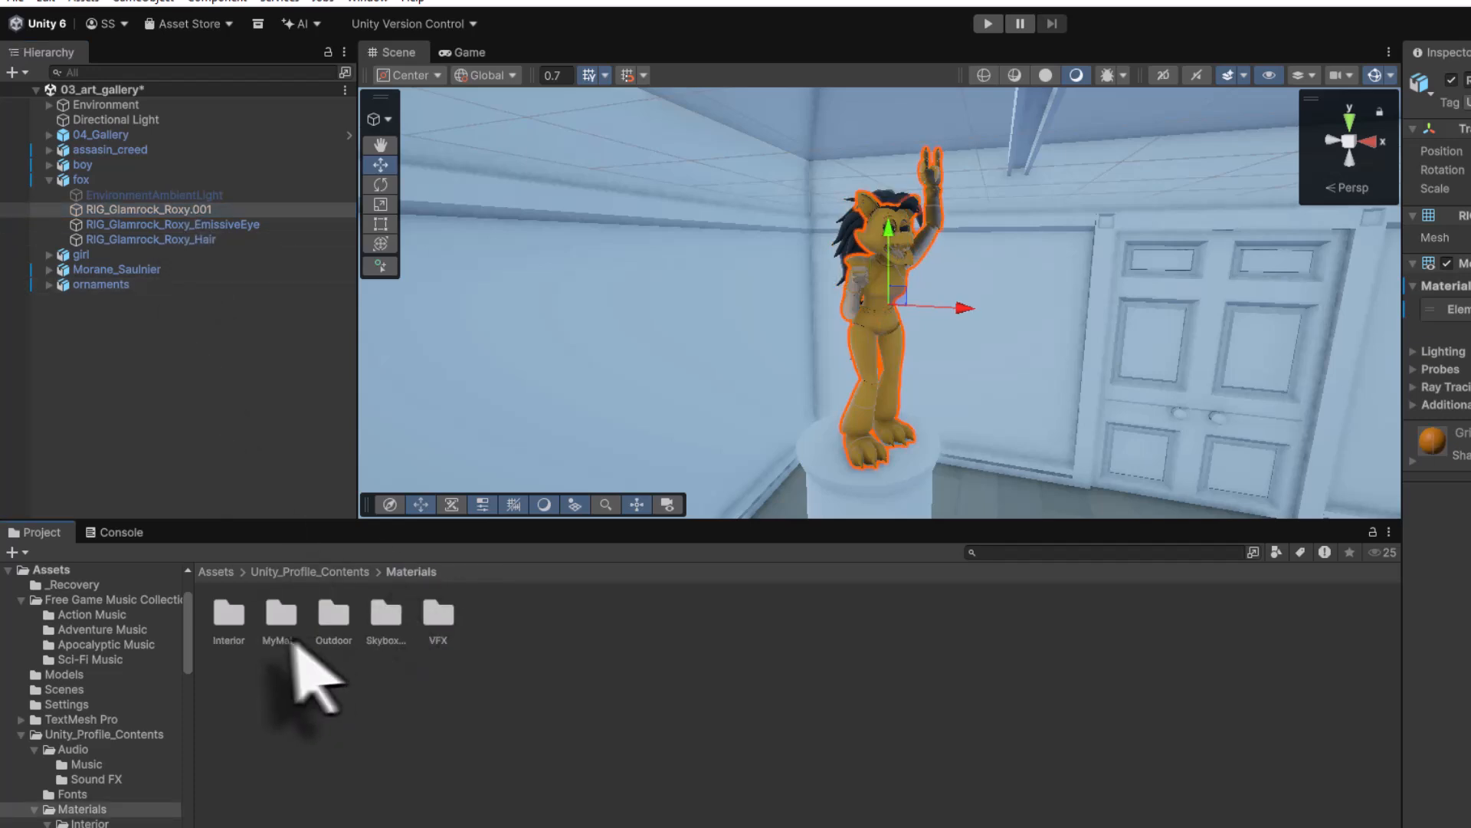
pyautogui.doubleClick(229, 614)
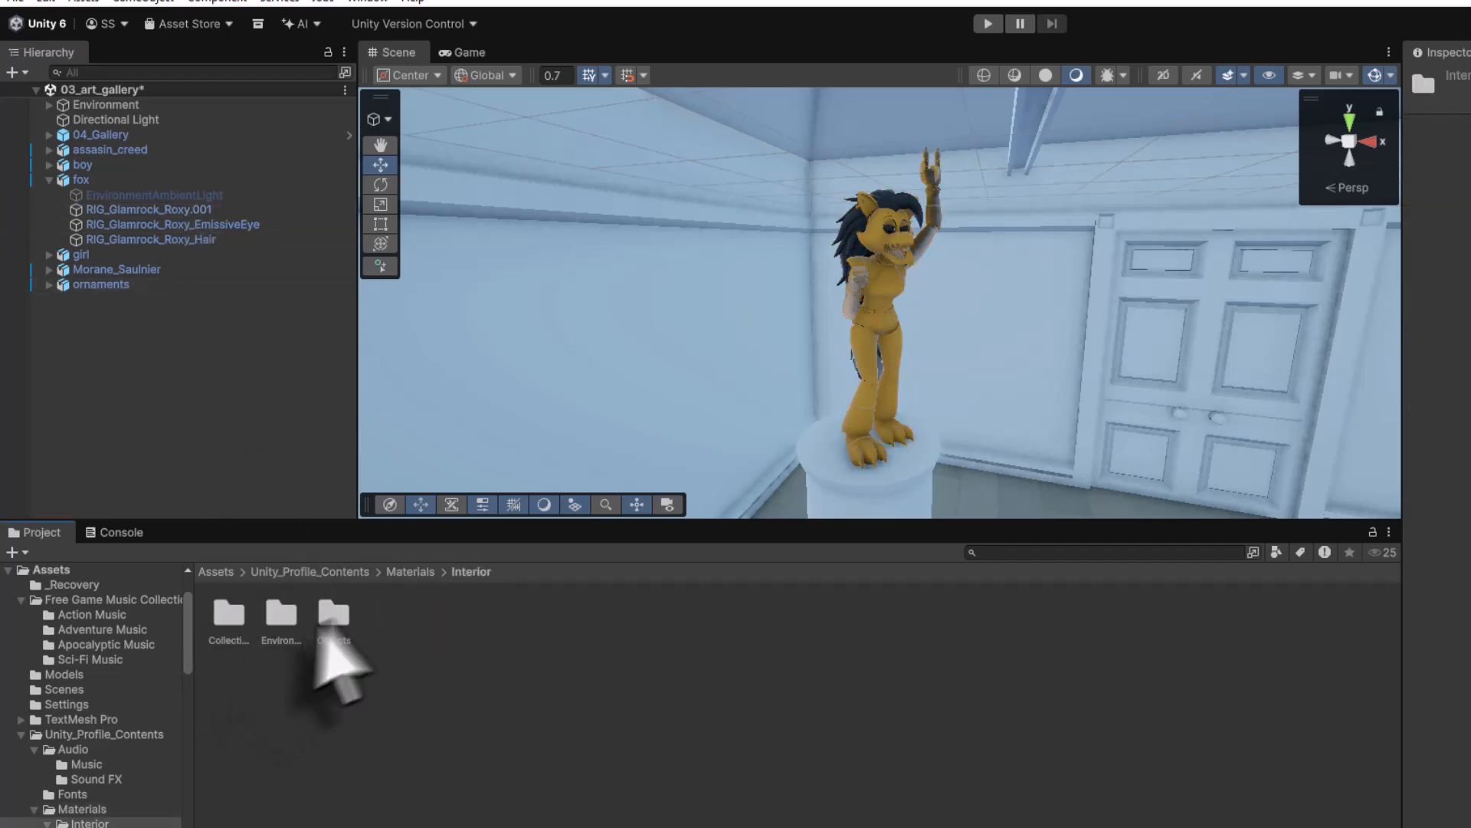
pyautogui.doubleClick(336, 613)
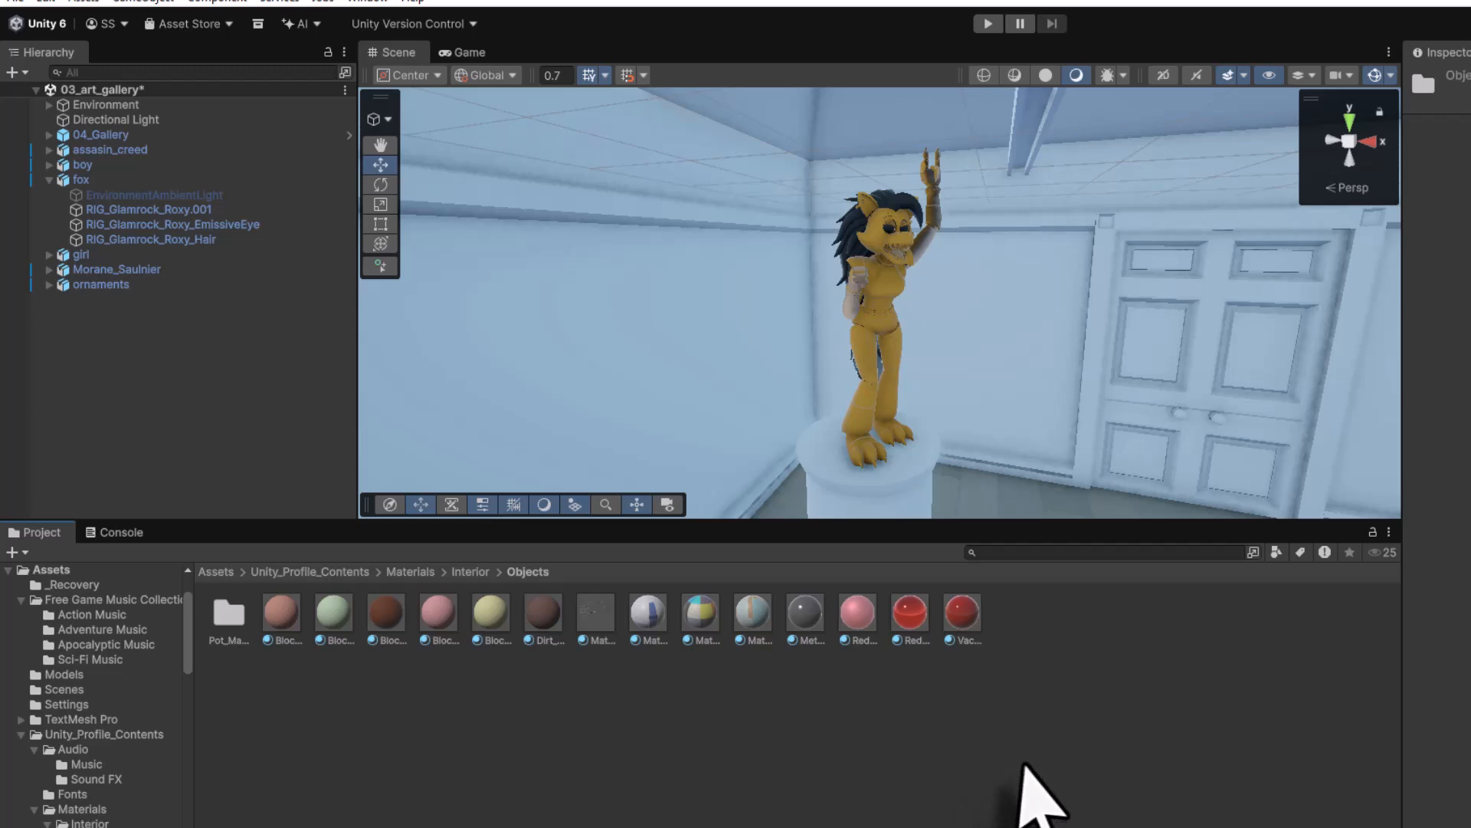
pyautogui.click(435, 613)
pyautogui.moveTo(433, 619); pyautogui.dragTo(220, 222)
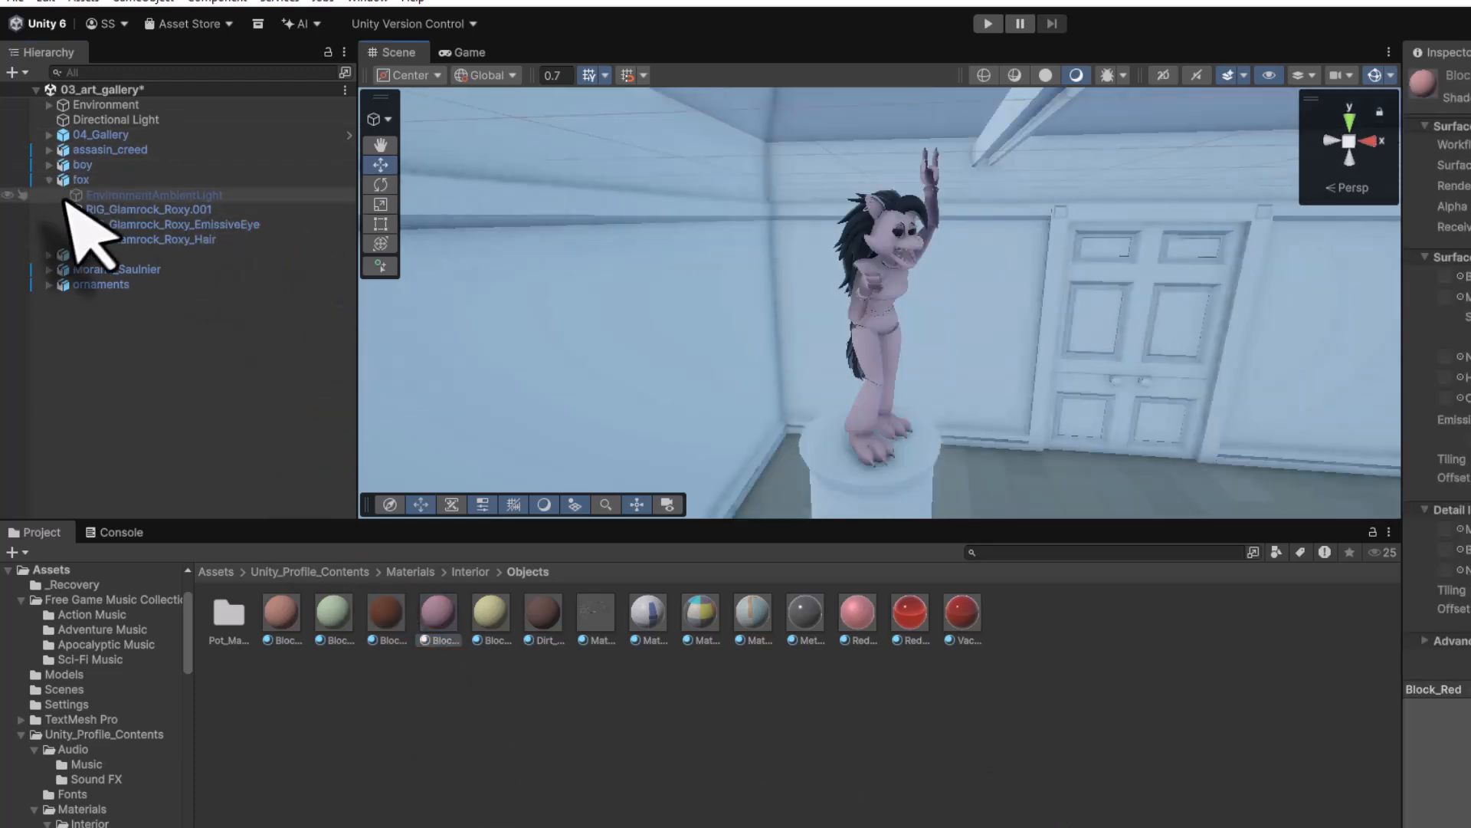
pyautogui.click(50, 181)
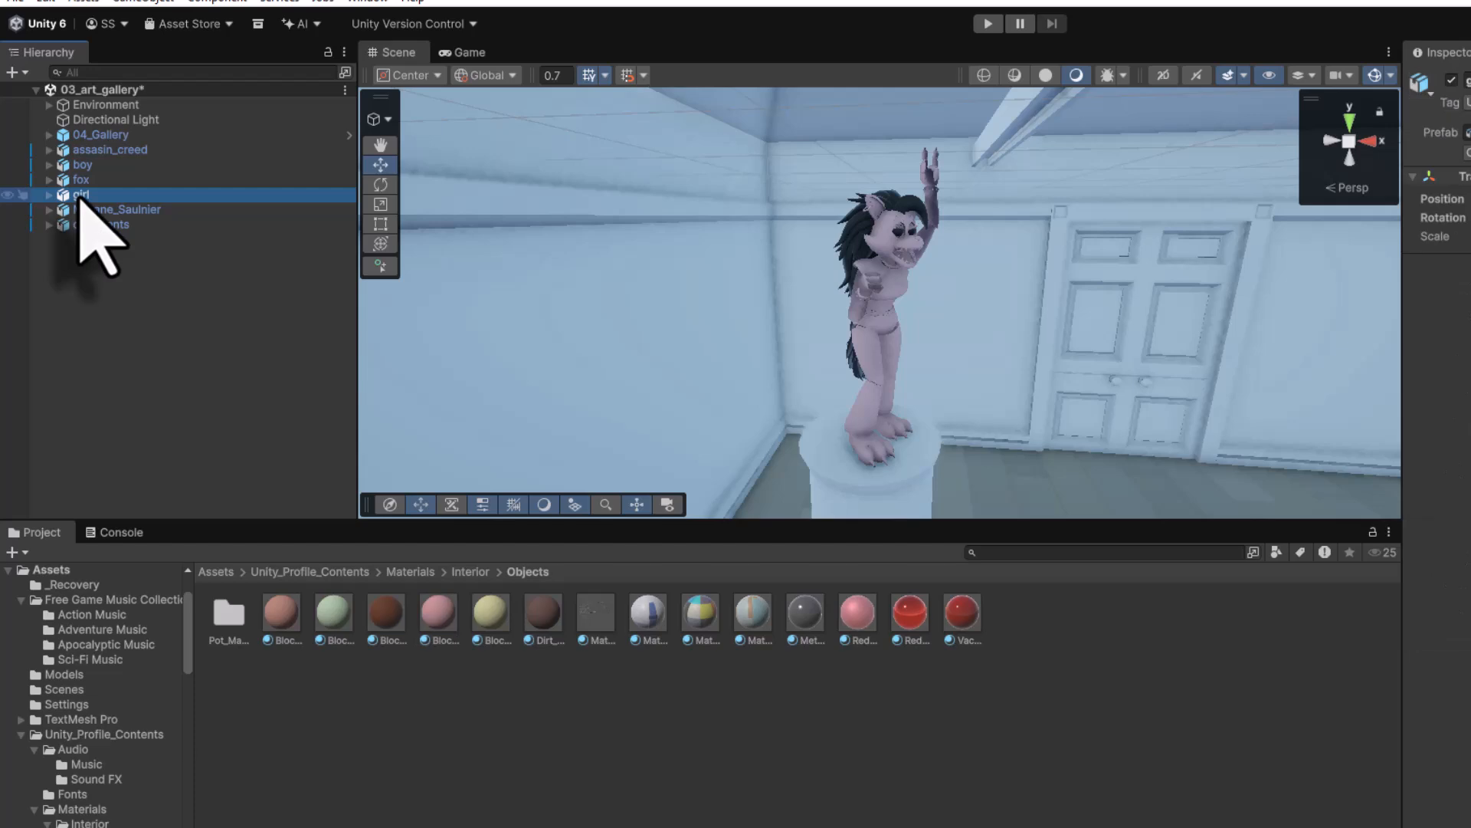
# - Frame the girl from the front and give her head the brown skin material
pyautogui.doubleClick(81, 196)
pyautogui.keyDown('alt'); pyautogui.moveTo(773, 353); pyautogui.dragTo(1189, 299); pyautogui.keyUp('alt')
pyautogui.click(49, 195)
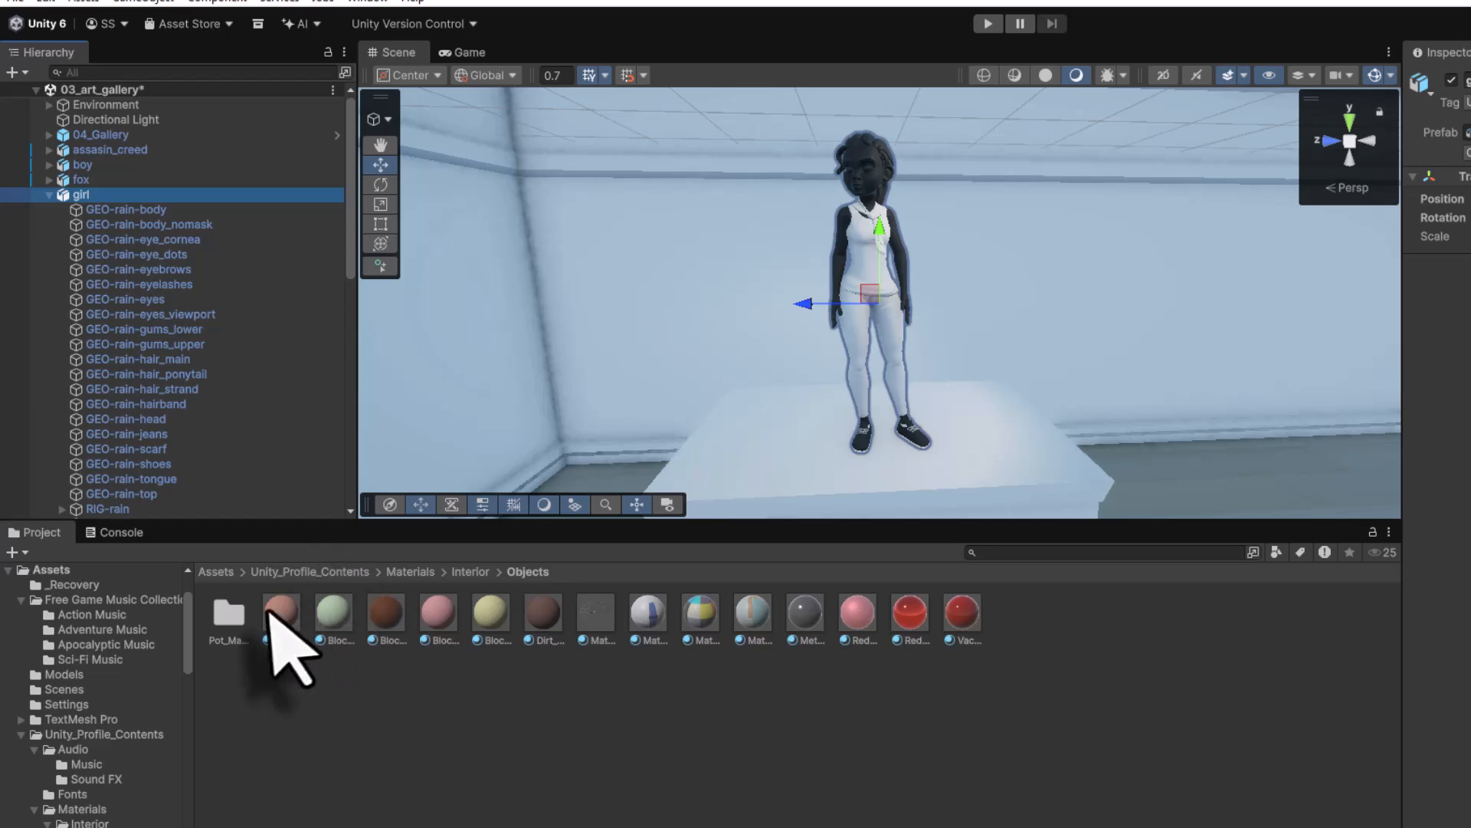
pyautogui.moveTo(270, 613); pyautogui.dragTo(870, 191)
# - Give the girl a red top, blue jeans, orange grid sleeves and a blue scarf
pyautogui.click(414, 572)
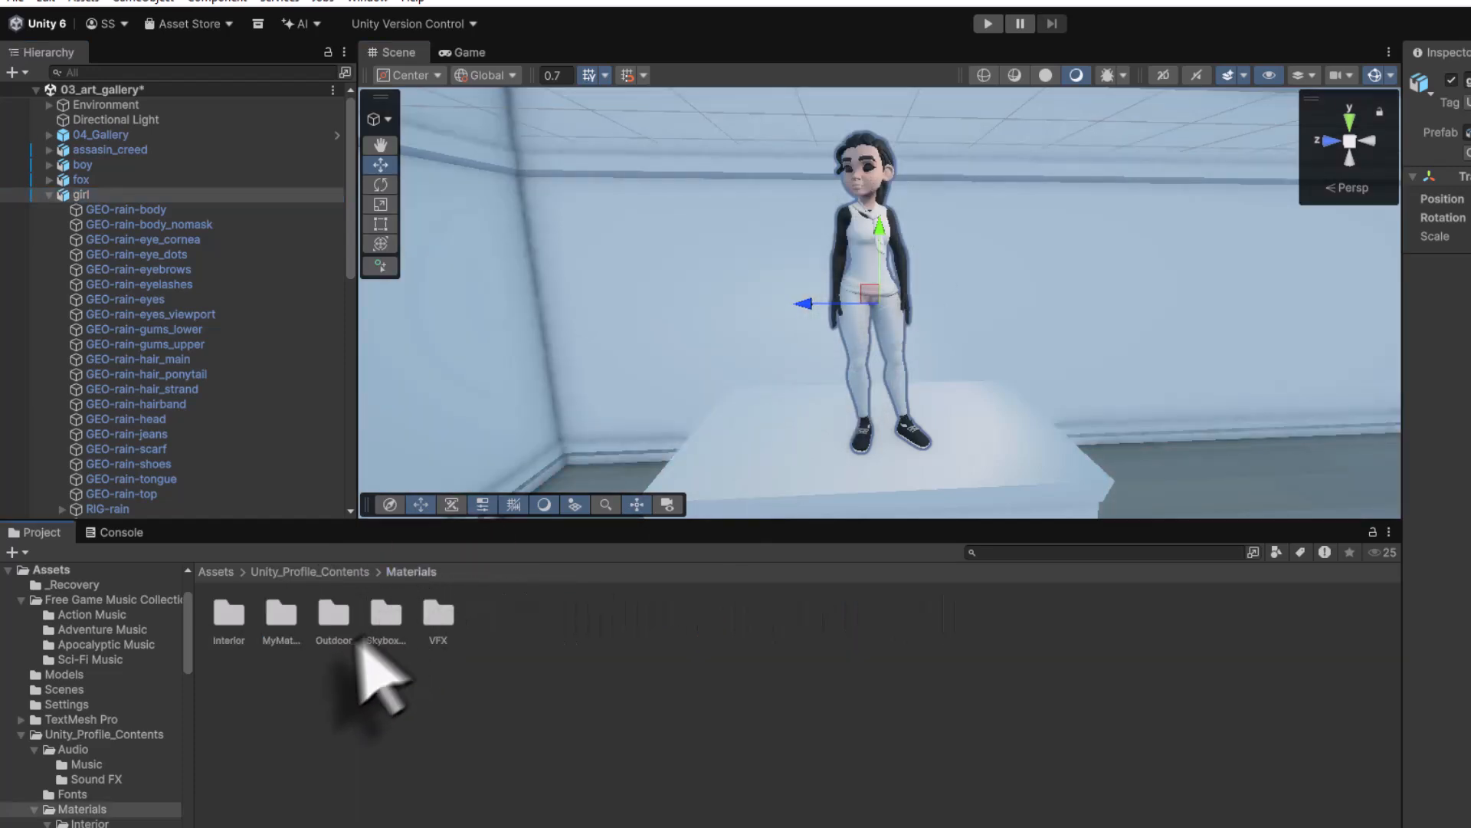
pyautogui.doubleClick(335, 622)
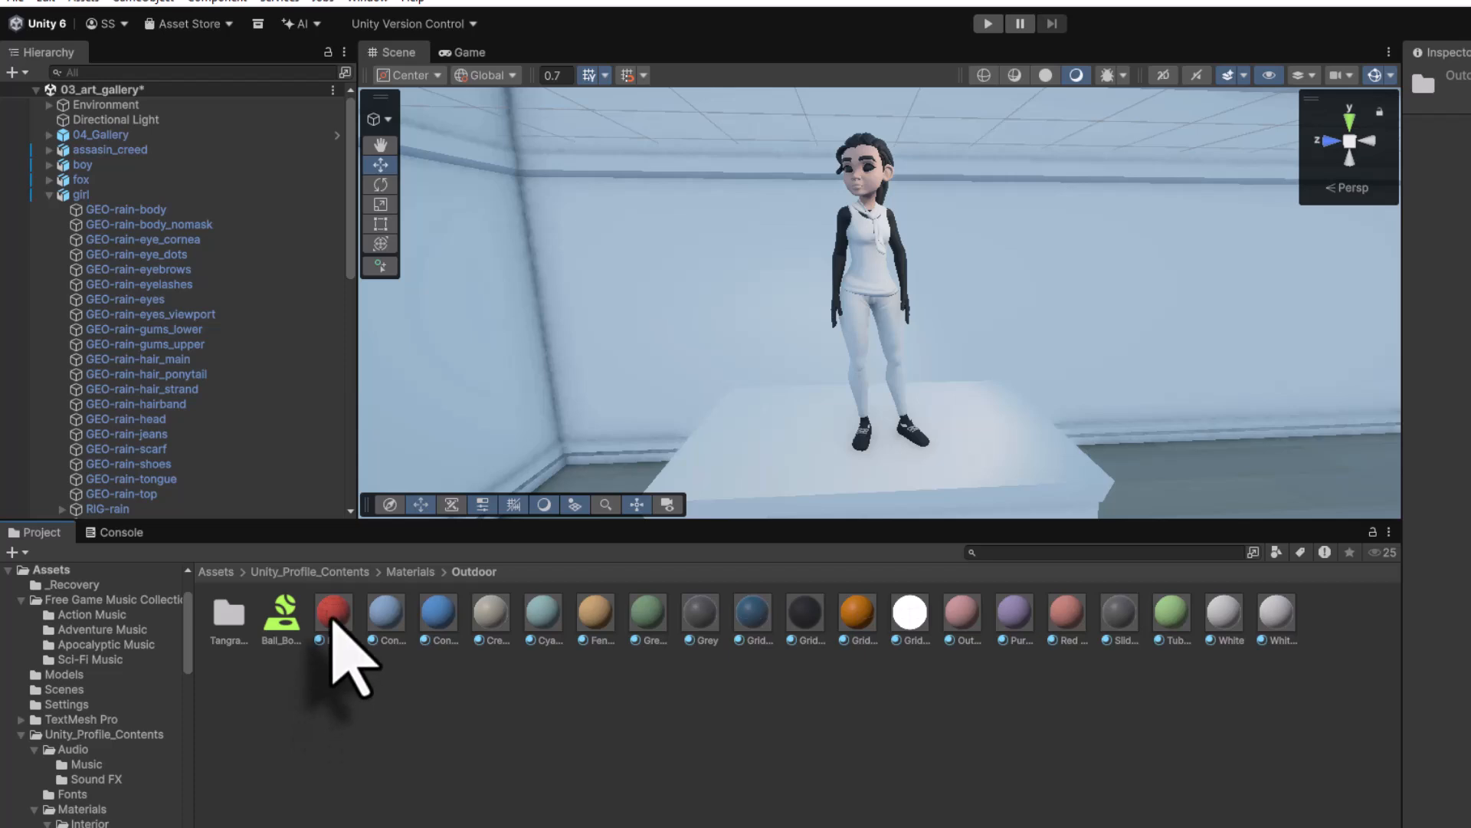
pyautogui.moveTo(333, 622); pyautogui.dragTo(886, 296)
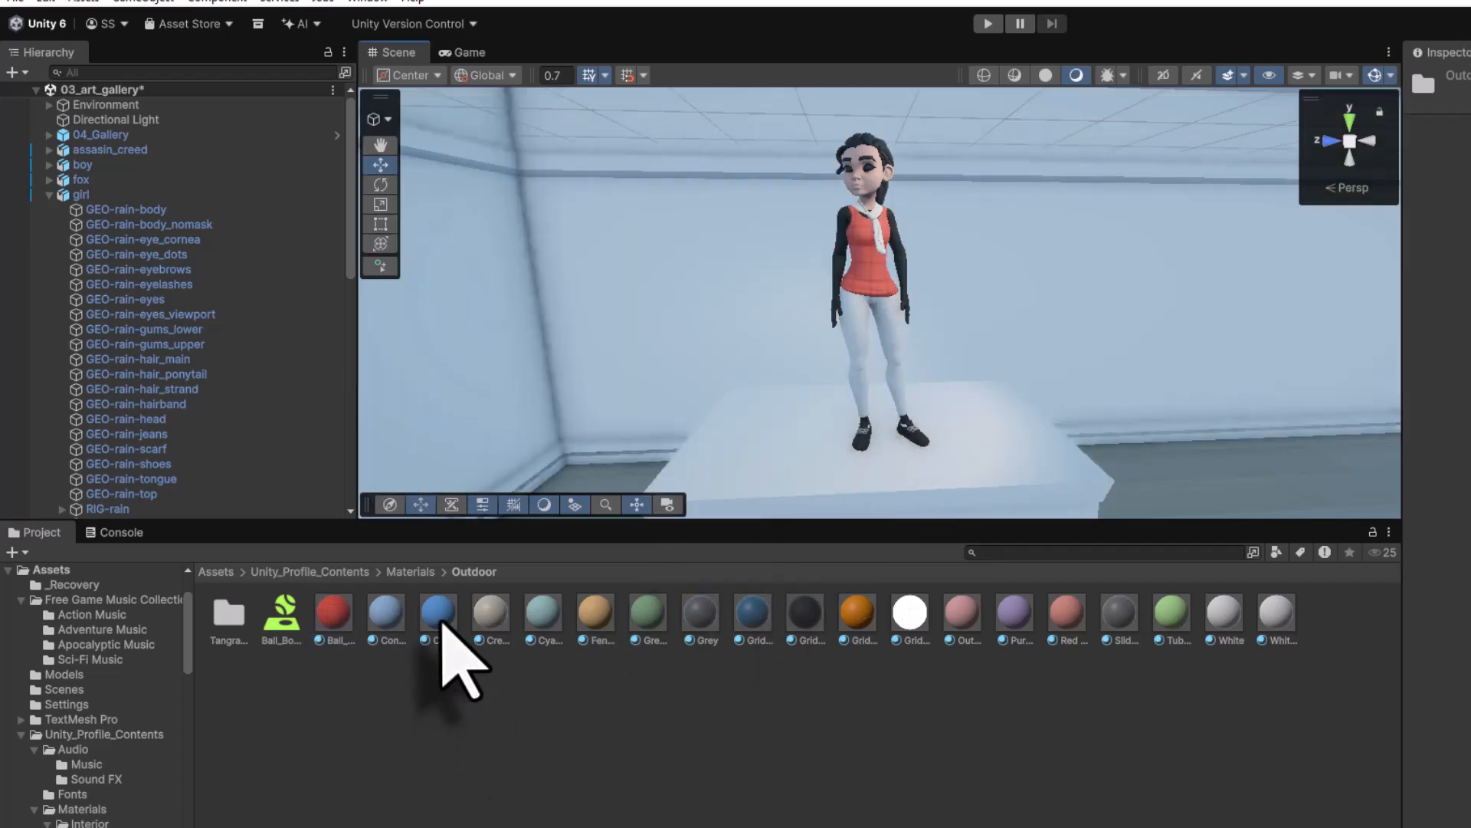
pyautogui.moveTo(440, 618); pyautogui.dragTo(856, 357)
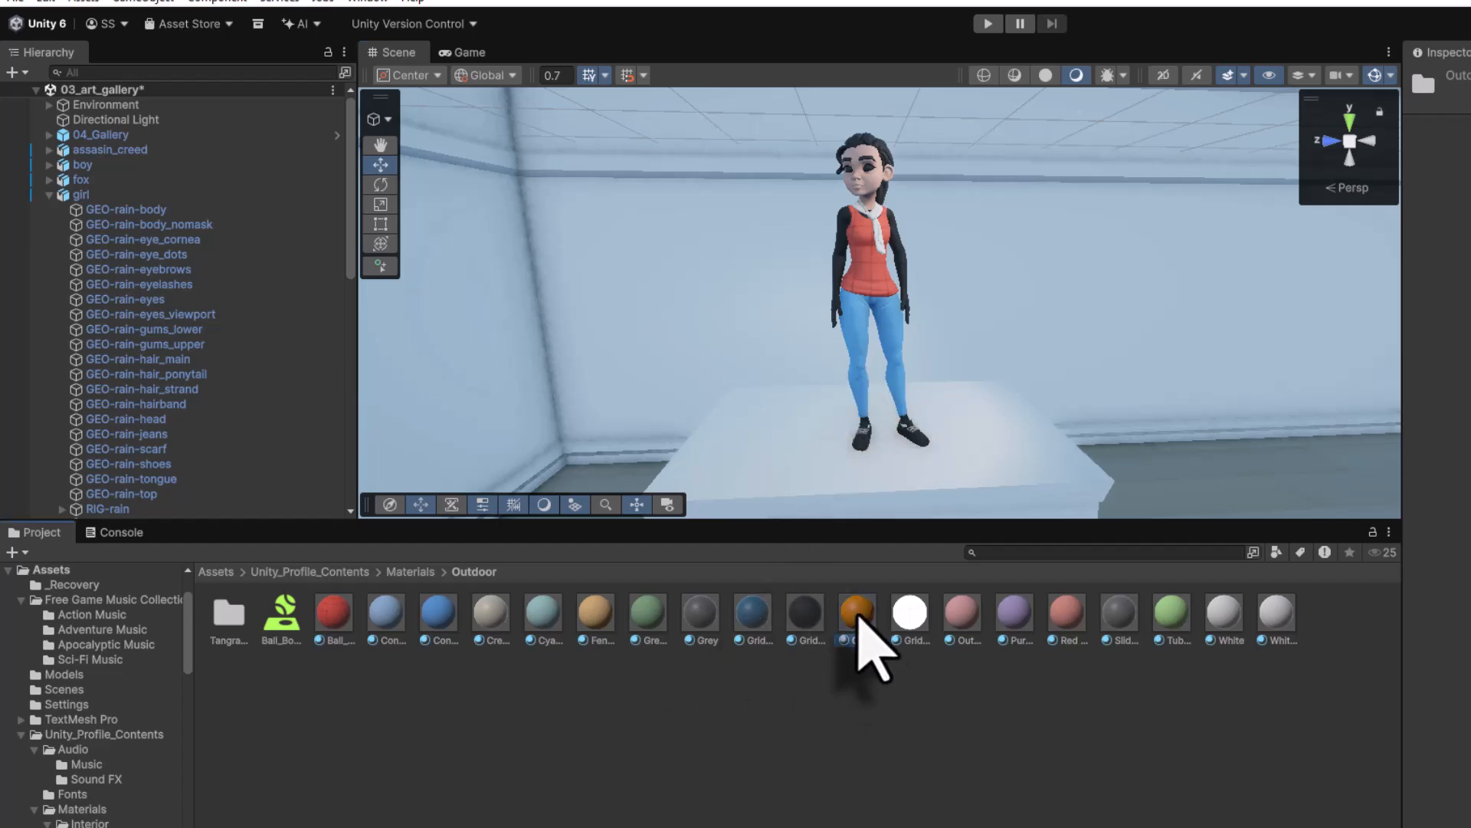
pyautogui.moveTo(857, 615); pyautogui.dragTo(852, 280)
pyautogui.moveTo(440, 619); pyautogui.dragTo(883, 230)
pyautogui.keyDown('alt'); pyautogui.moveTo(904, 410); pyautogui.dragTo(920, 453); pyautogui.keyUp('alt')
pyautogui.click(49, 194)
pyautogui.click(108, 209)
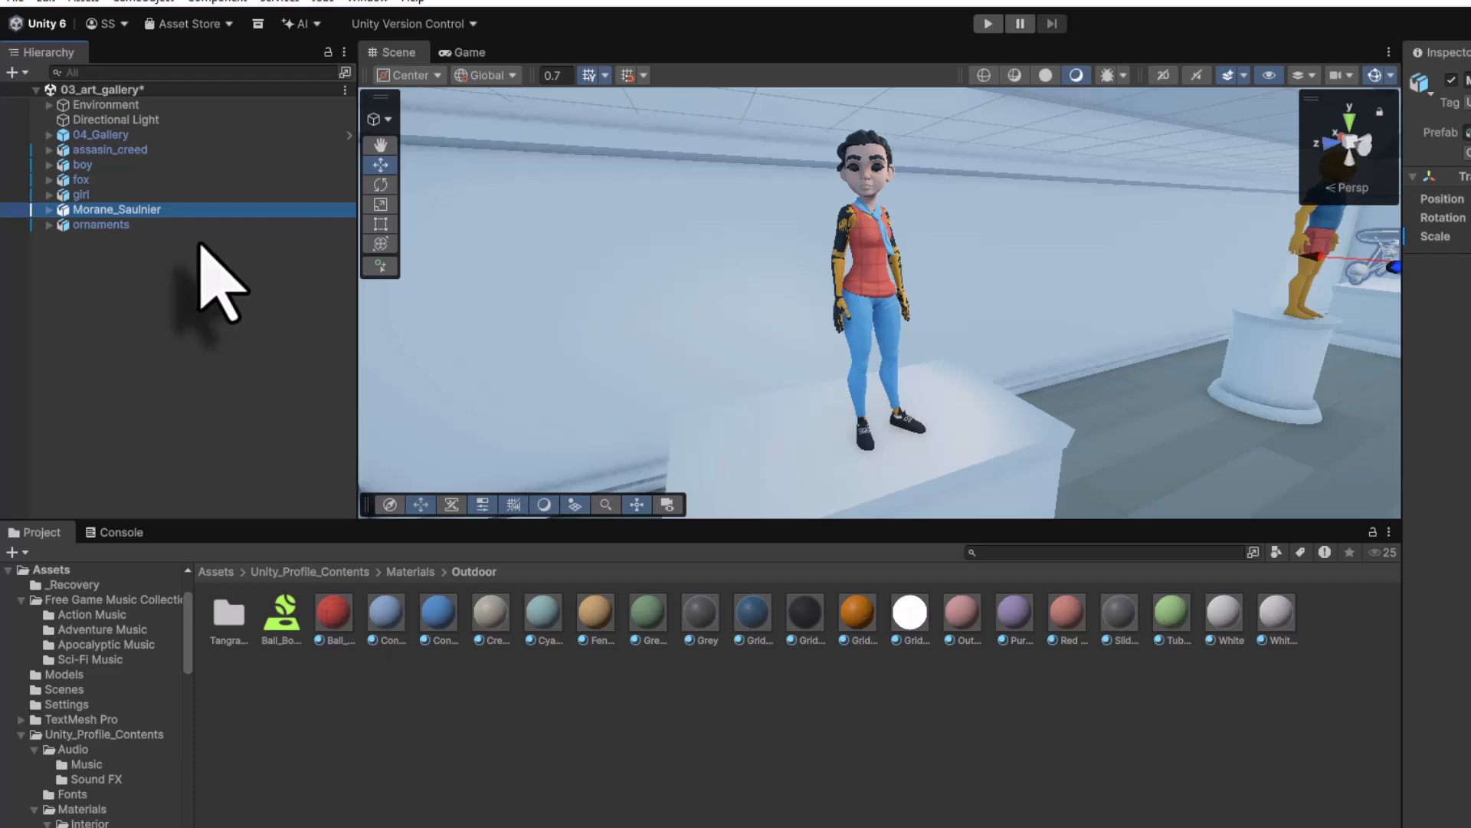
# - Frame the biplane and apply the red material from Interior > Objects to its Cube.006 mesh
pyautogui.press('f')
pyautogui.keyDown('alt'); pyautogui.moveTo(675, 337); pyautogui.dragTo(716, 285); pyautogui.keyUp('alt')
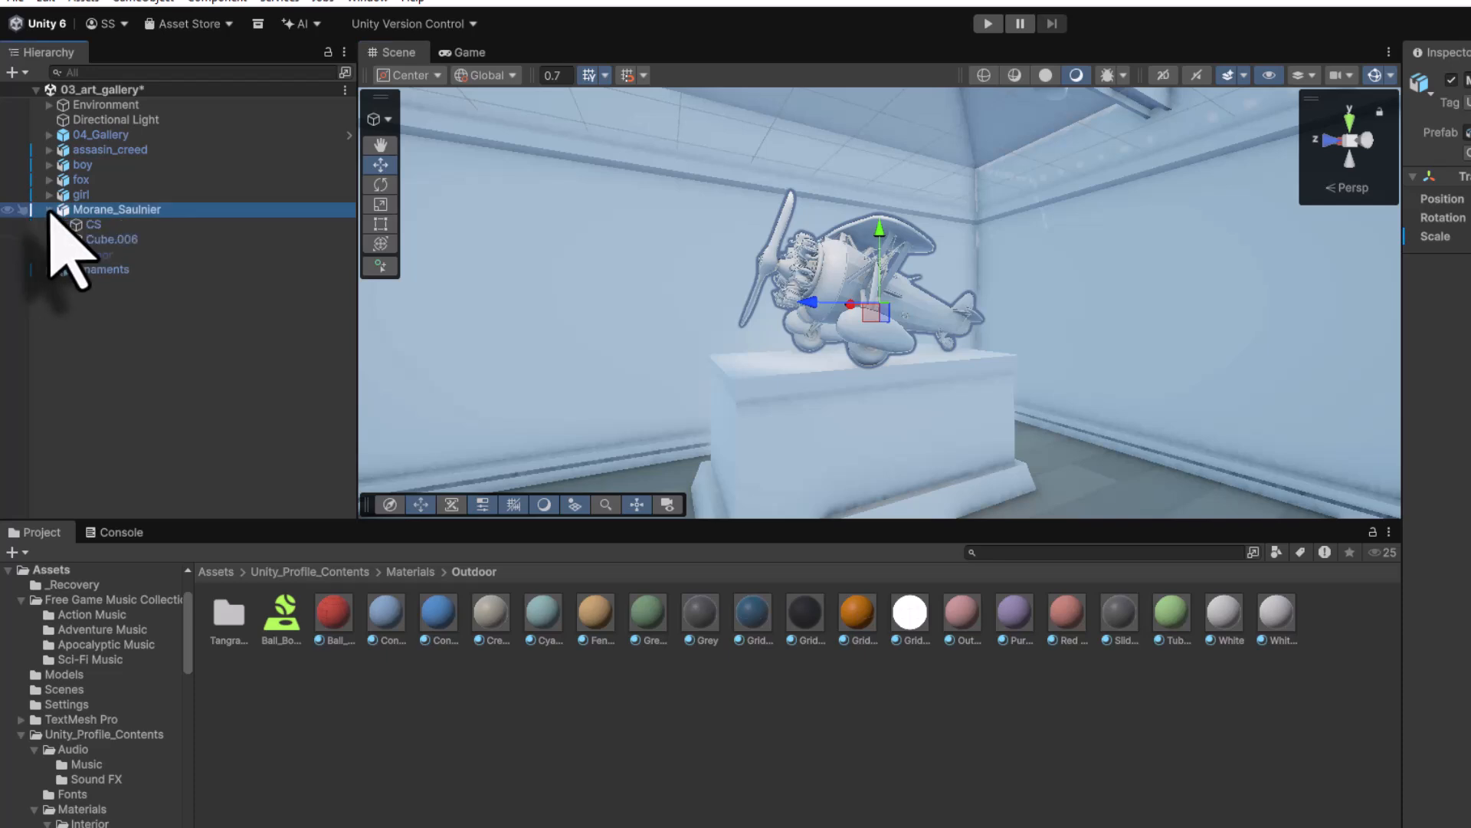
pyautogui.click(105, 240)
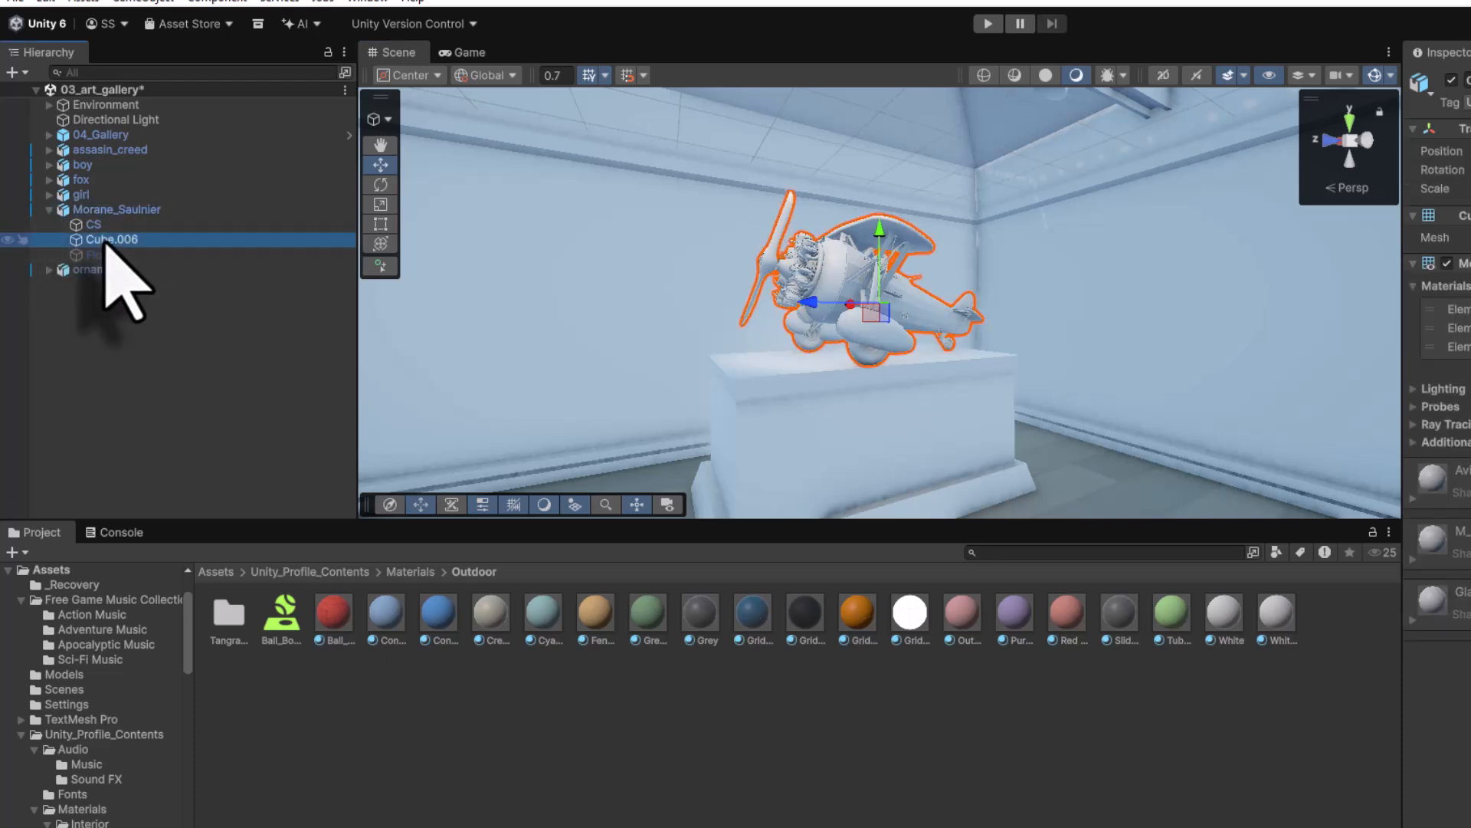
pyautogui.click(411, 572)
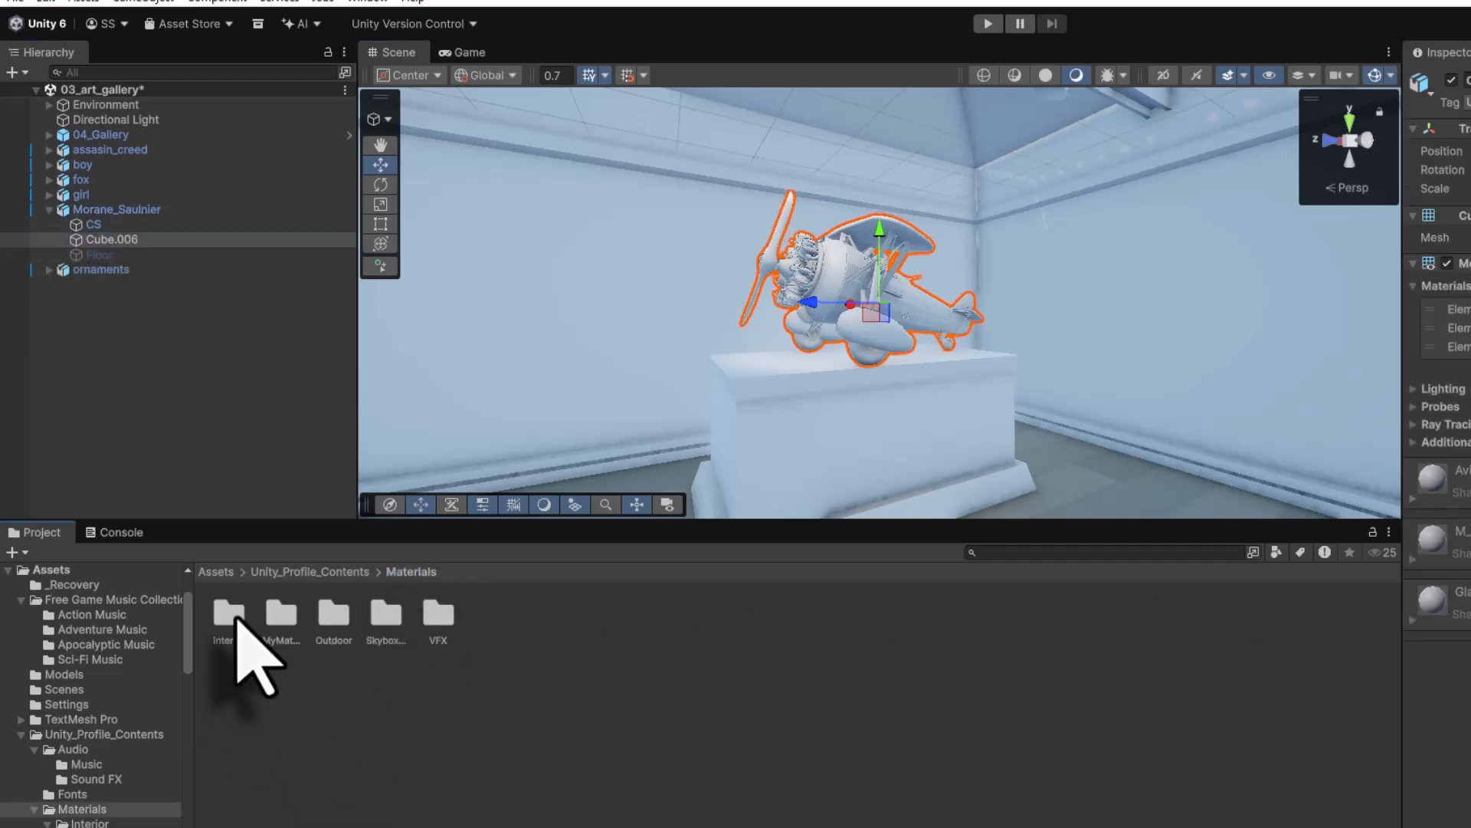
pyautogui.doubleClick(236, 619)
pyautogui.doubleClick(333, 617)
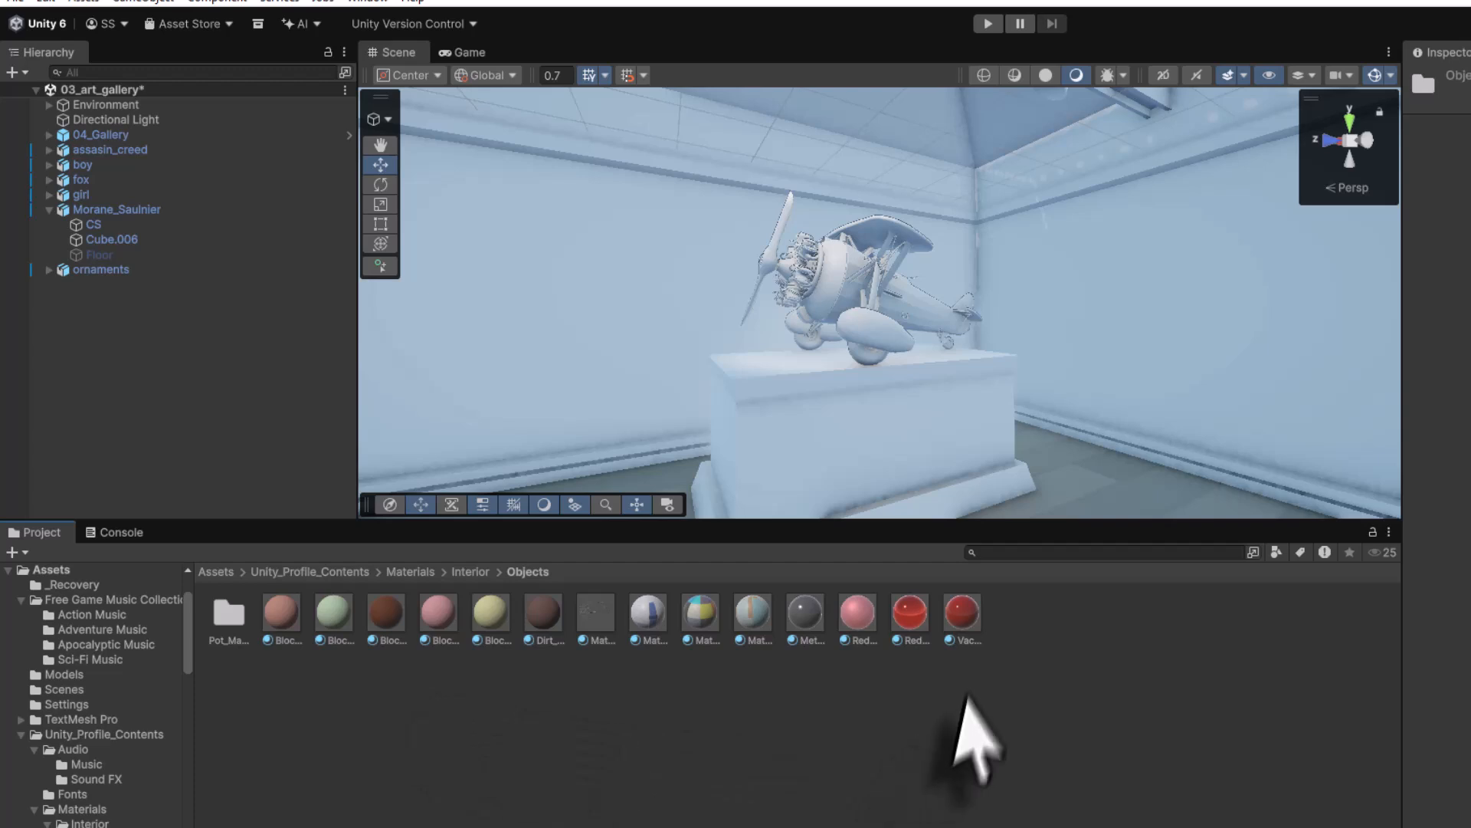
pyautogui.moveTo(962, 619); pyautogui.dragTo(103, 241)
# - Give the plane's CS mesh the pinkish red Vac material, turning the biplane red
pyautogui.click(92, 224)
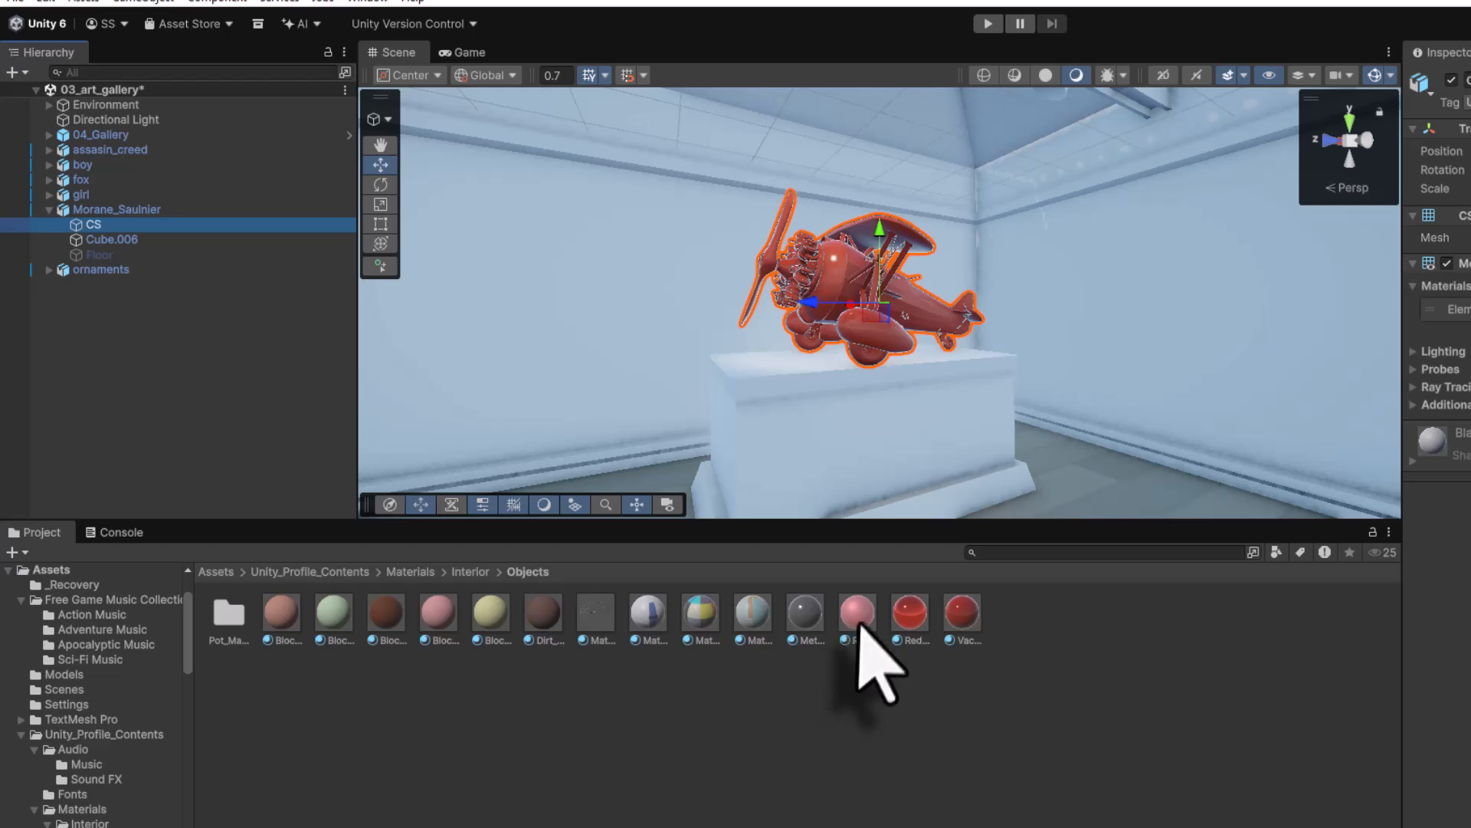
pyautogui.moveTo(847, 605); pyautogui.dragTo(812, 283)
pyautogui.click(813, 339)
pyautogui.keyDown('alt'); pyautogui.moveTo(813, 339); pyautogui.dragTo(963, 459); pyautogui.keyUp('alt')
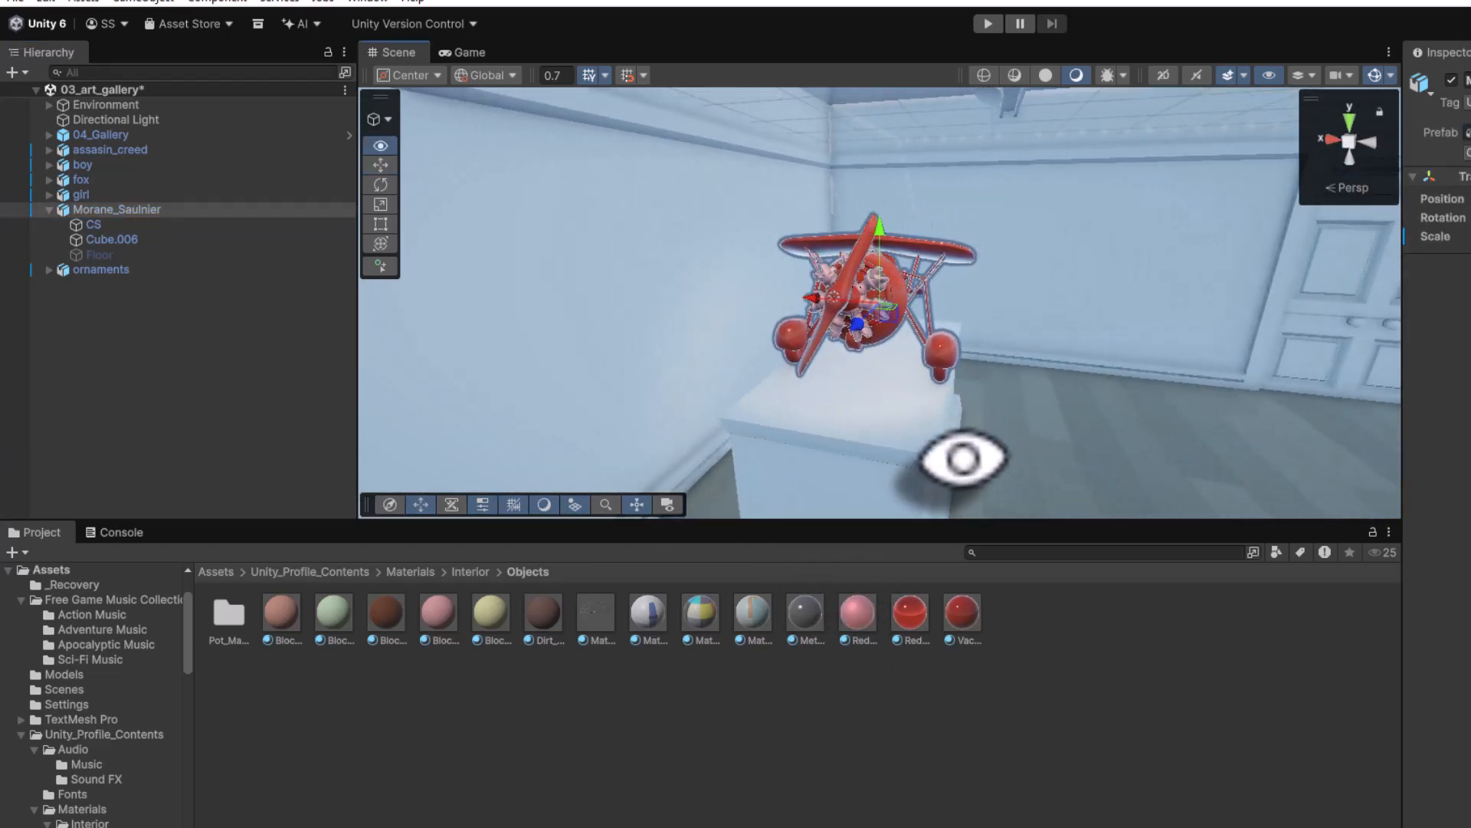
pyautogui.click(49, 209)
# - Make the ring's ornament scrollwork red and its pearls orange with the Grid material
pyautogui.click(84, 225)
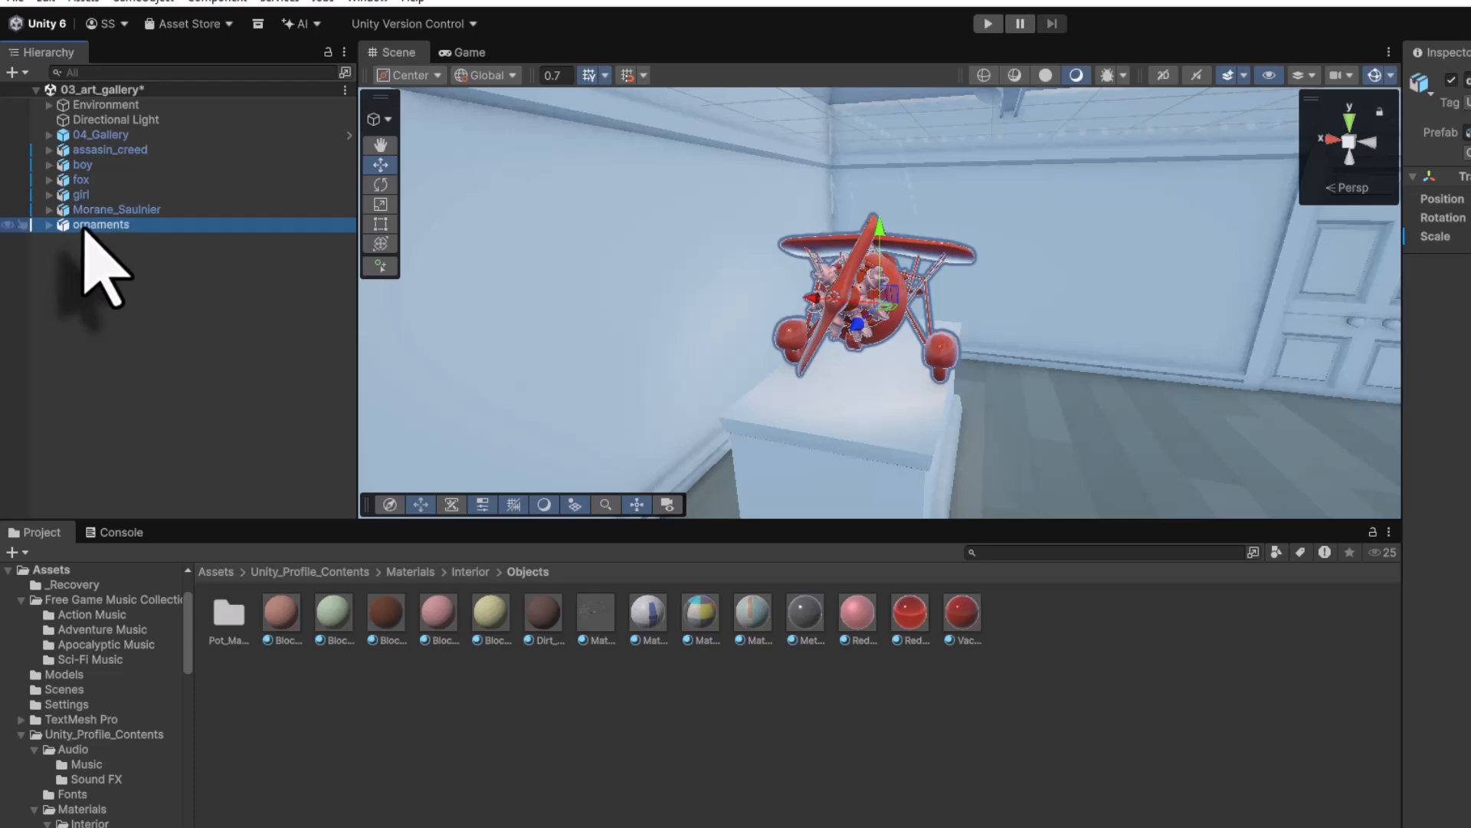
pyautogui.click(49, 225)
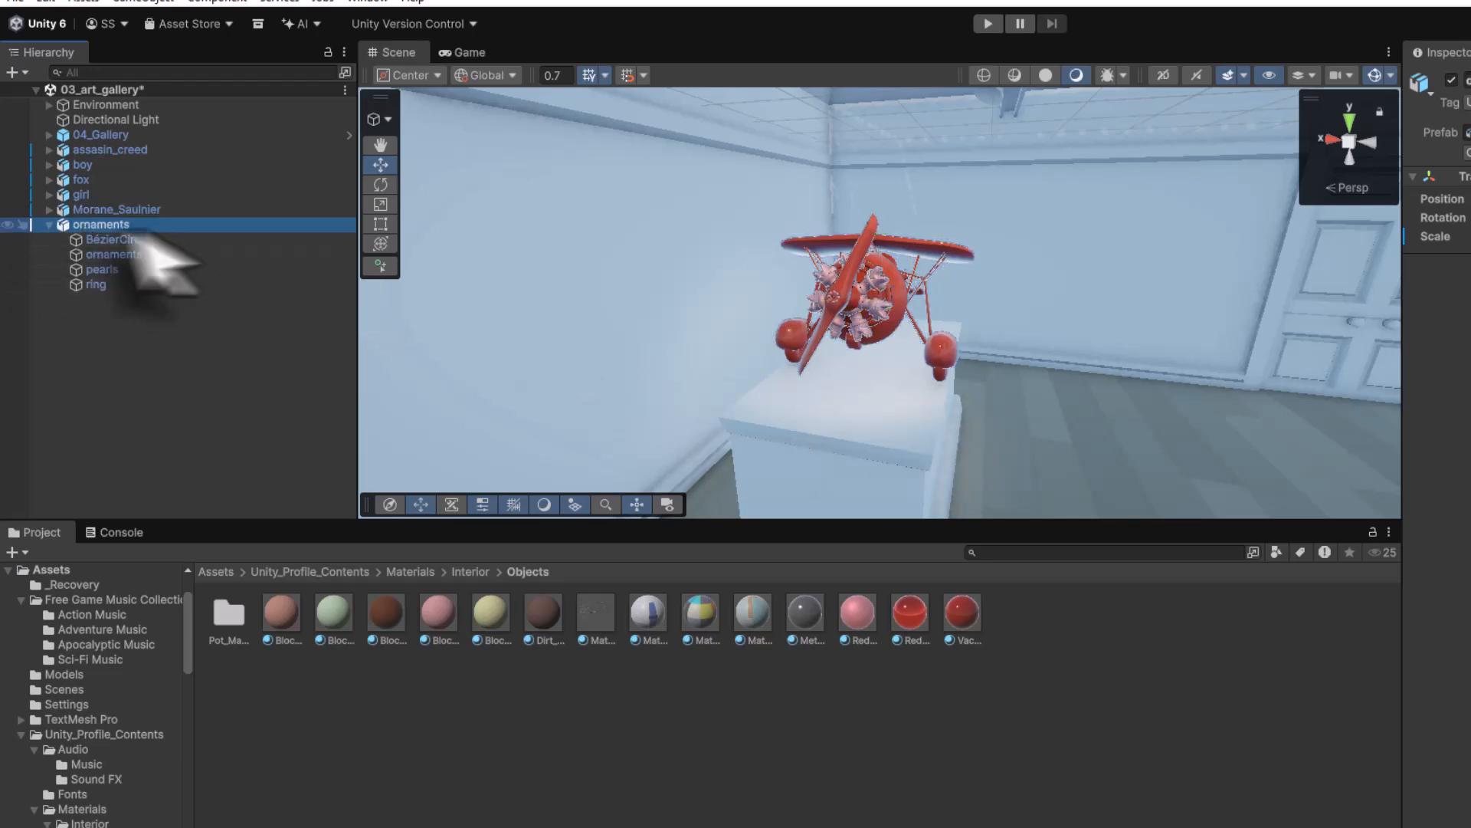
pyautogui.doubleClick(63, 225)
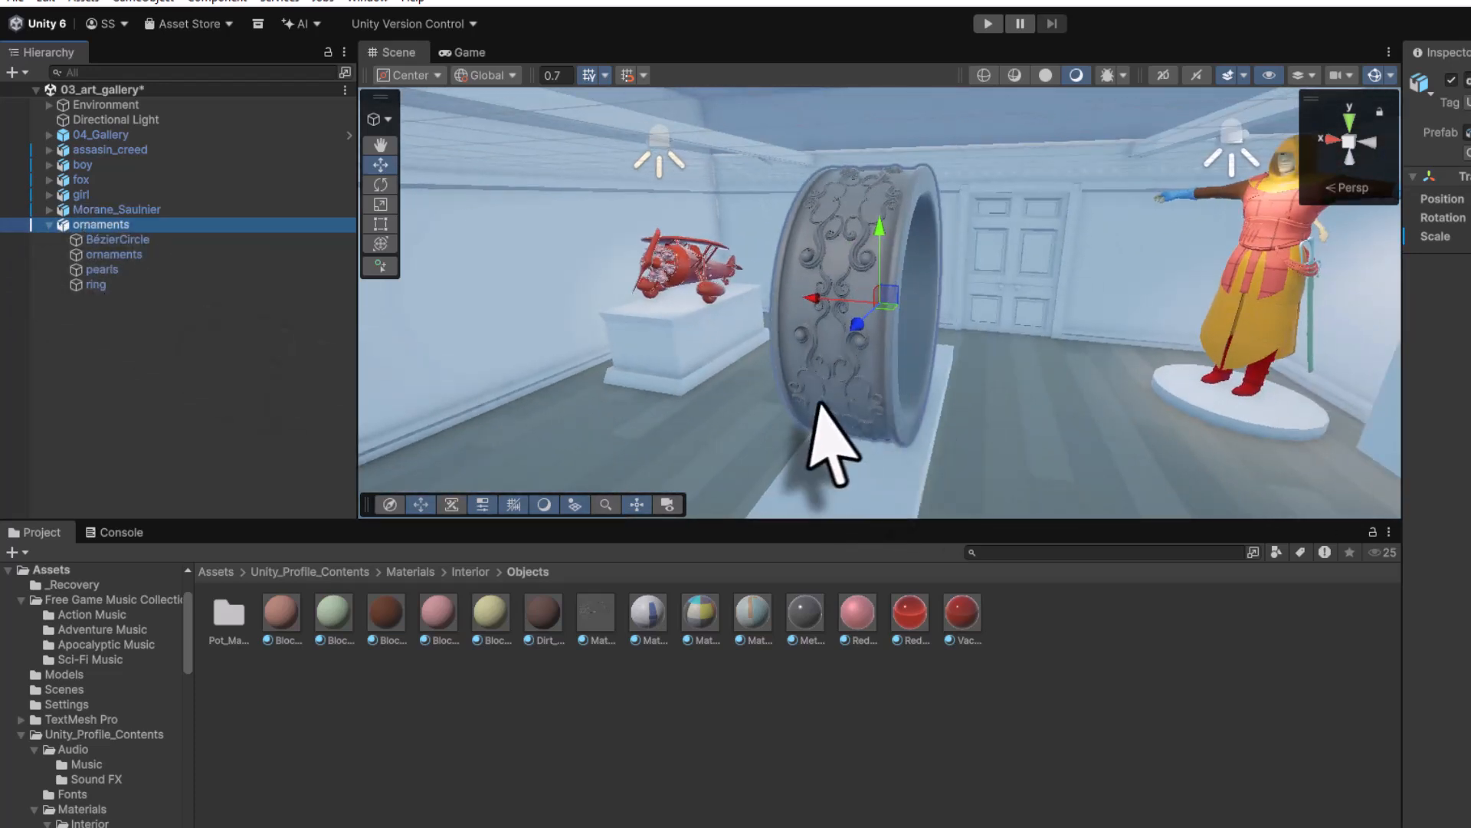
pyautogui.keyDown('alt'); pyautogui.moveTo(811, 400); pyautogui.dragTo(968, 400); pyautogui.keyUp('alt')
pyautogui.click(115, 256)
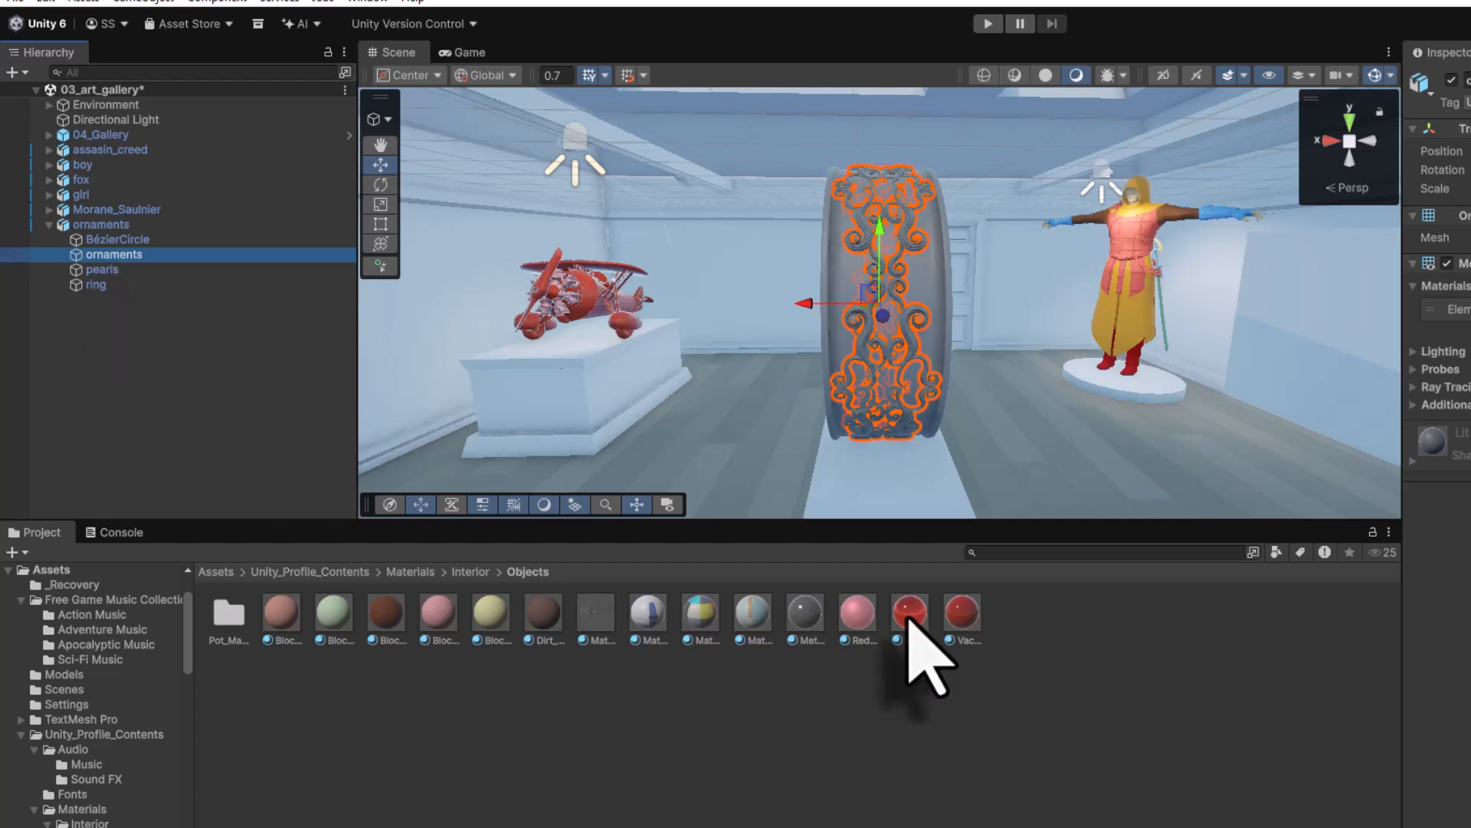
pyautogui.moveTo(964, 622); pyautogui.dragTo(238, 259)
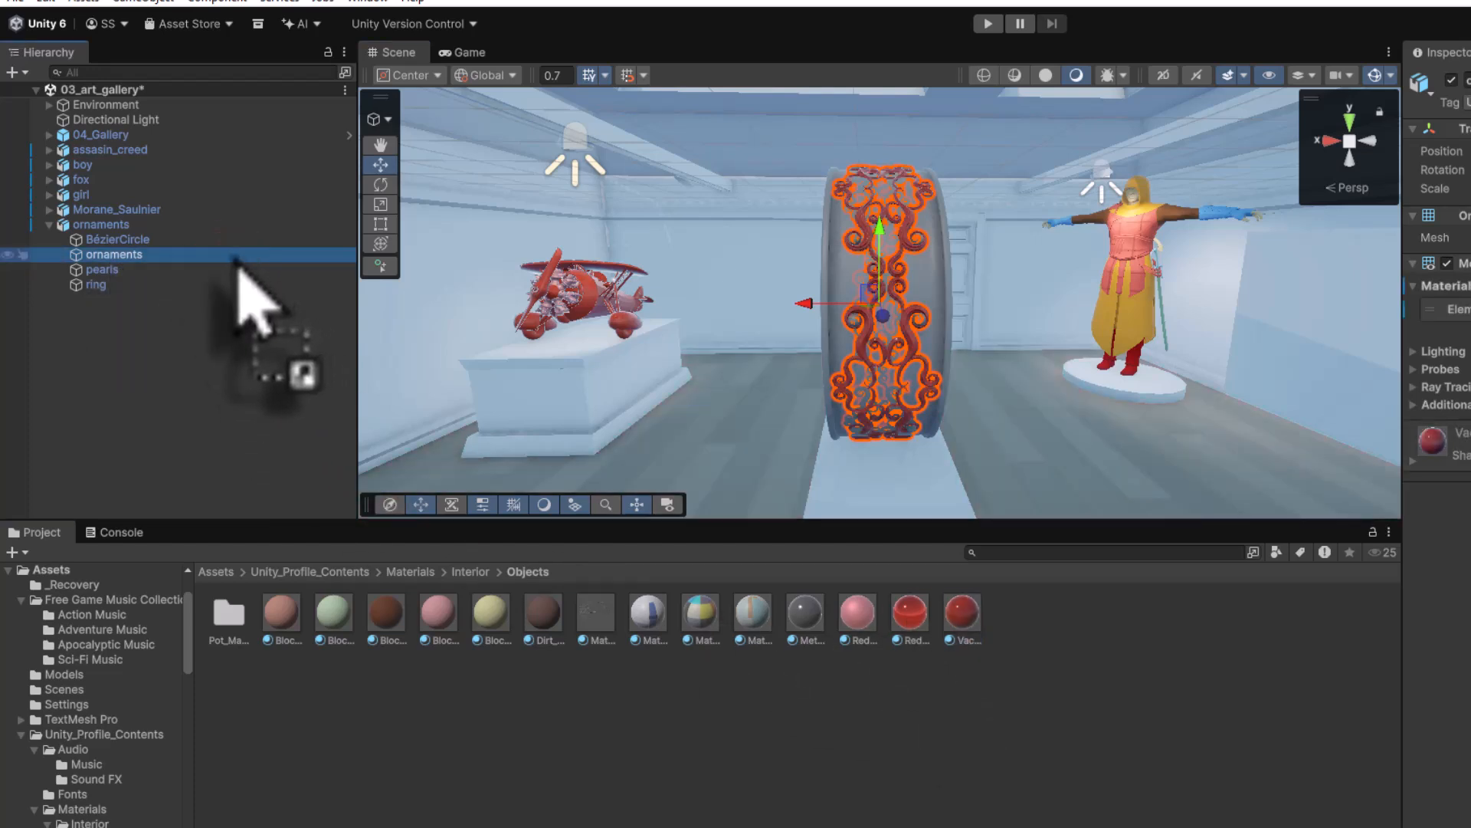
pyautogui.click(138, 270)
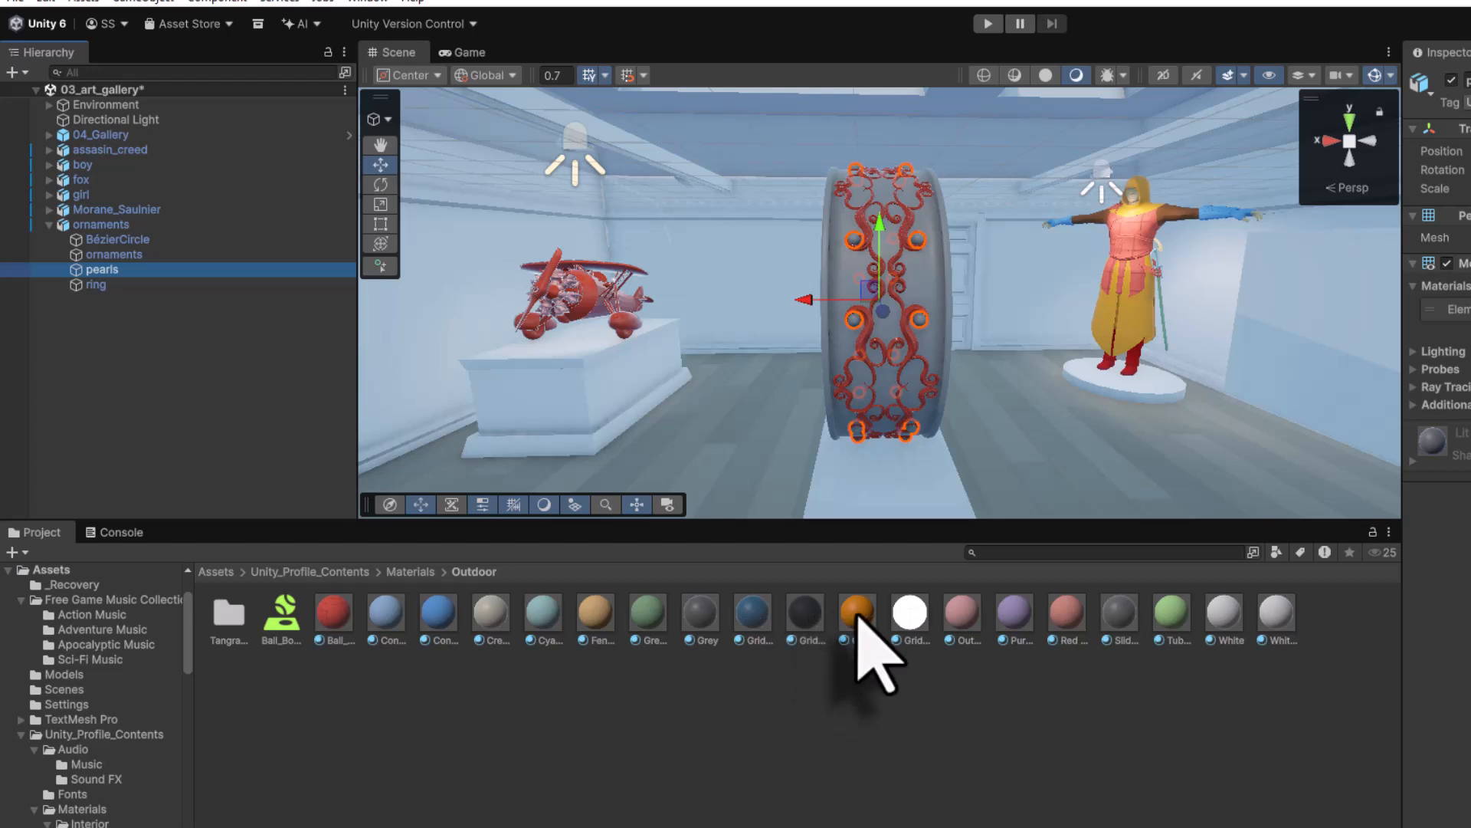
pyautogui.moveTo(857, 613); pyautogui.dragTo(219, 270)
# - Apply Material_Applegold from Collectibles to the ring band for a gold finish
pyautogui.click(191, 285)
pyautogui.click(406, 572)
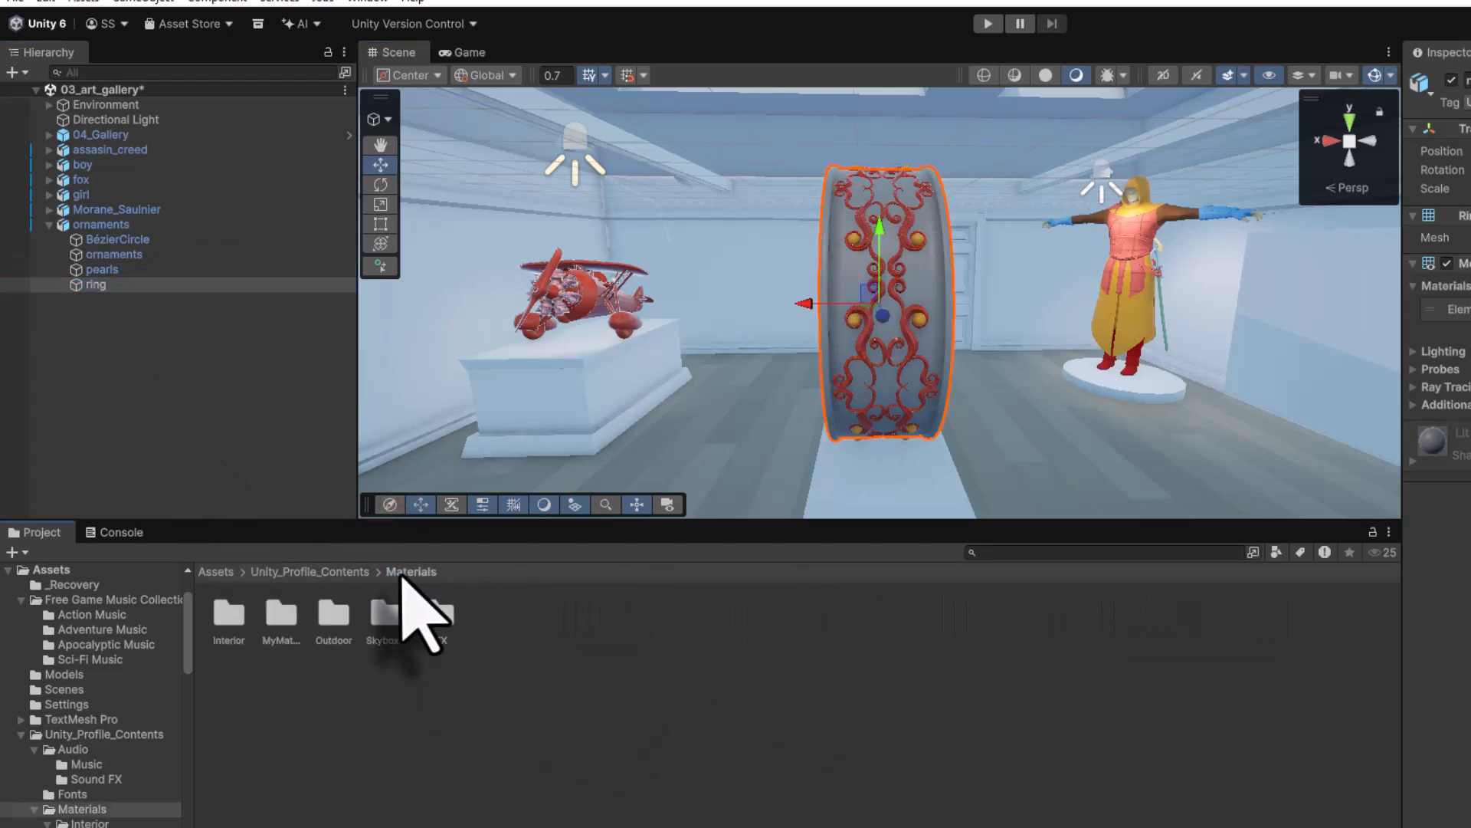
pyautogui.doubleClick(229, 617)
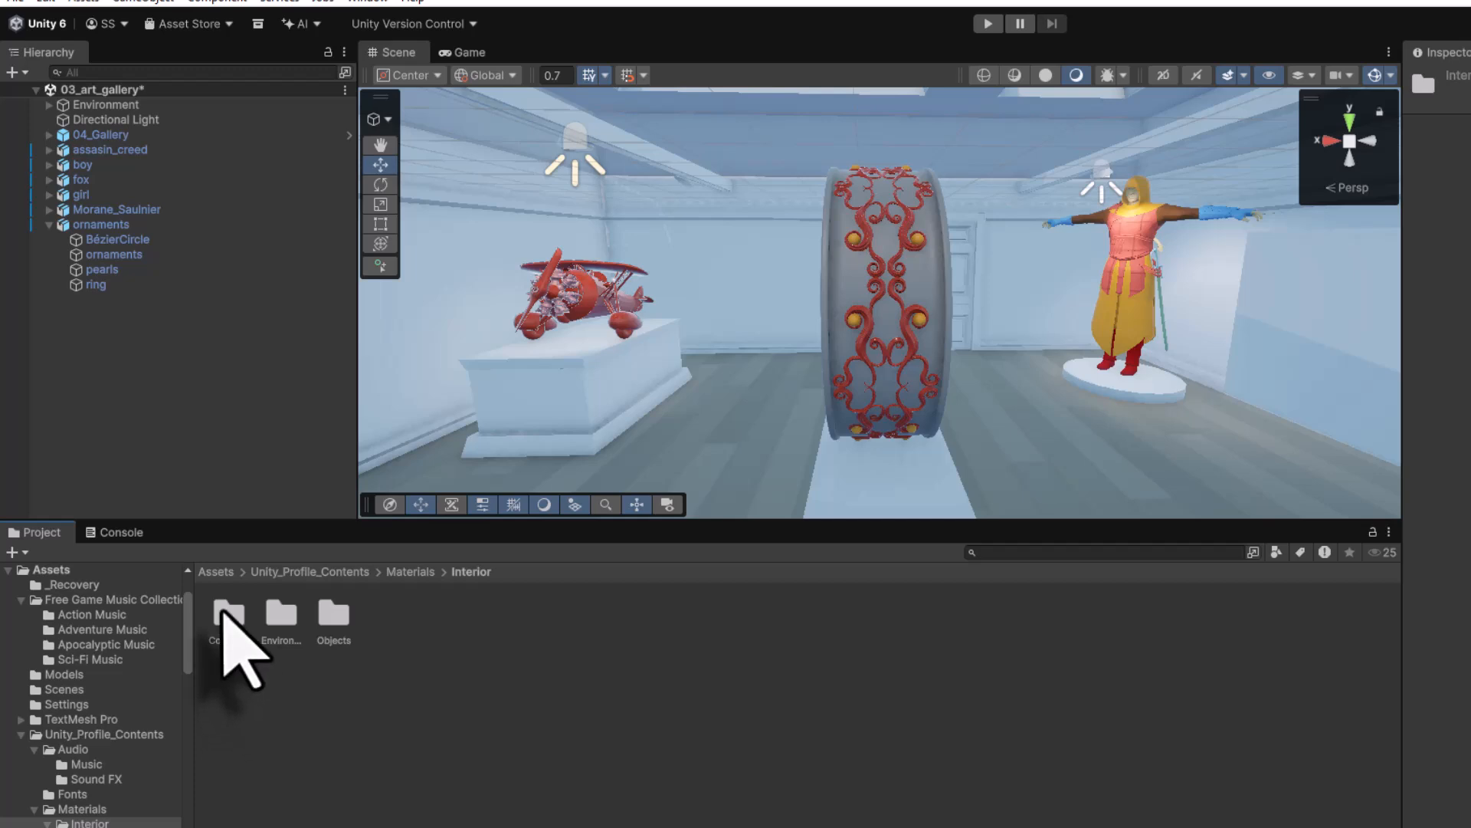
pyautogui.doubleClick(224, 612)
pyautogui.click(230, 617)
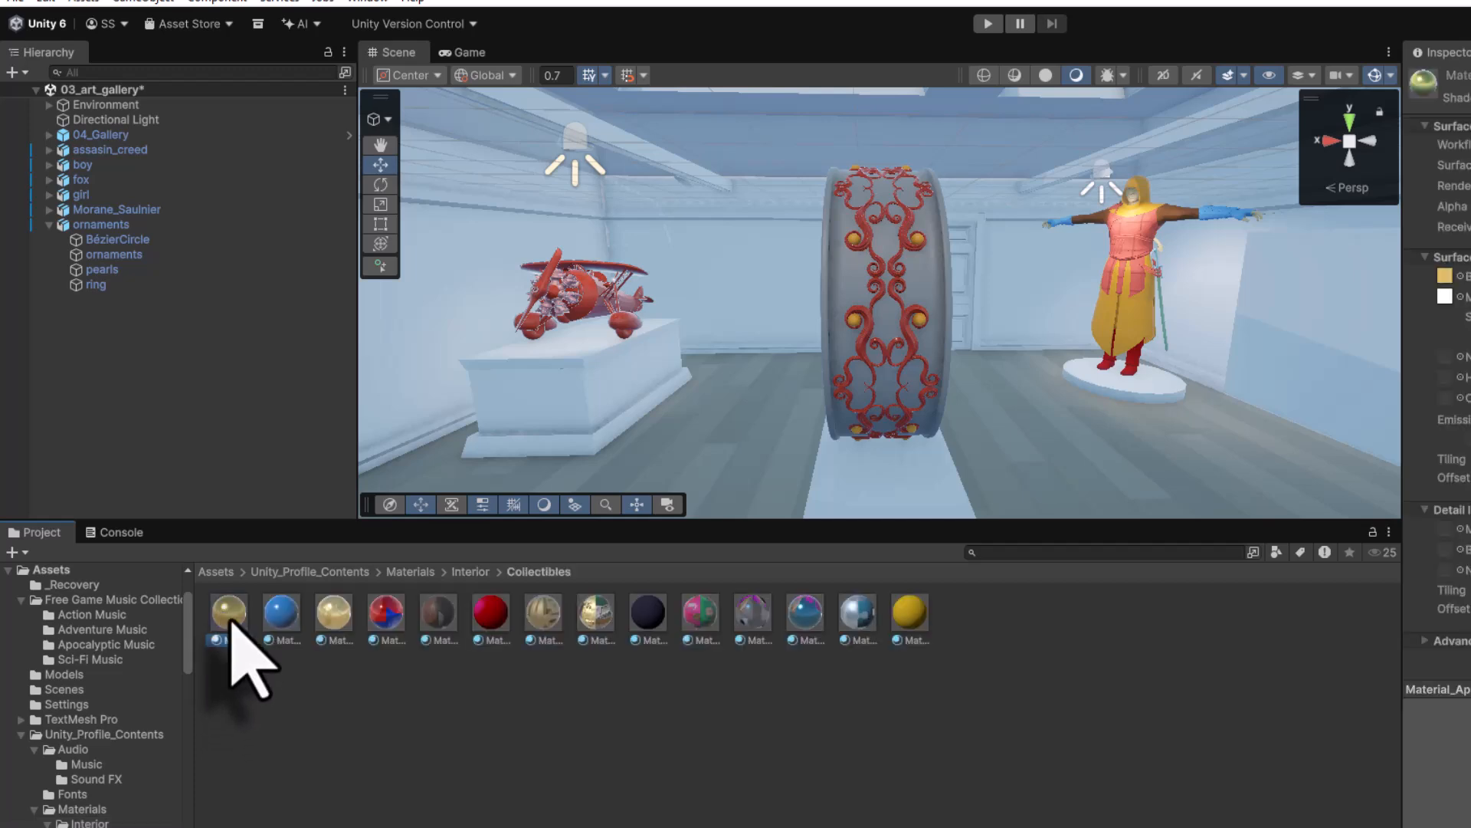
pyautogui.moveTo(230, 621); pyautogui.dragTo(92, 287)
pyautogui.moveTo(816, 429)
pyautogui.keyDown('alt'); pyautogui.mouseDown()
pyautogui.moveTo(772, 407)
pyautogui.moveTo(614, 434)
pyautogui.moveTo(726, 487)
pyautogui.moveTo(717, 411)
pyautogui.moveTo(761, 352)
pyautogui.moveTo(919, 437)
pyautogui.moveTo(1078, 361)
pyautogui.moveTo(792, 371)
pyautogui.moveTo(861, 407)
pyautogui.moveTo(837, 417)
pyautogui.mouseUp(); pyautogui.keyUp('alt')
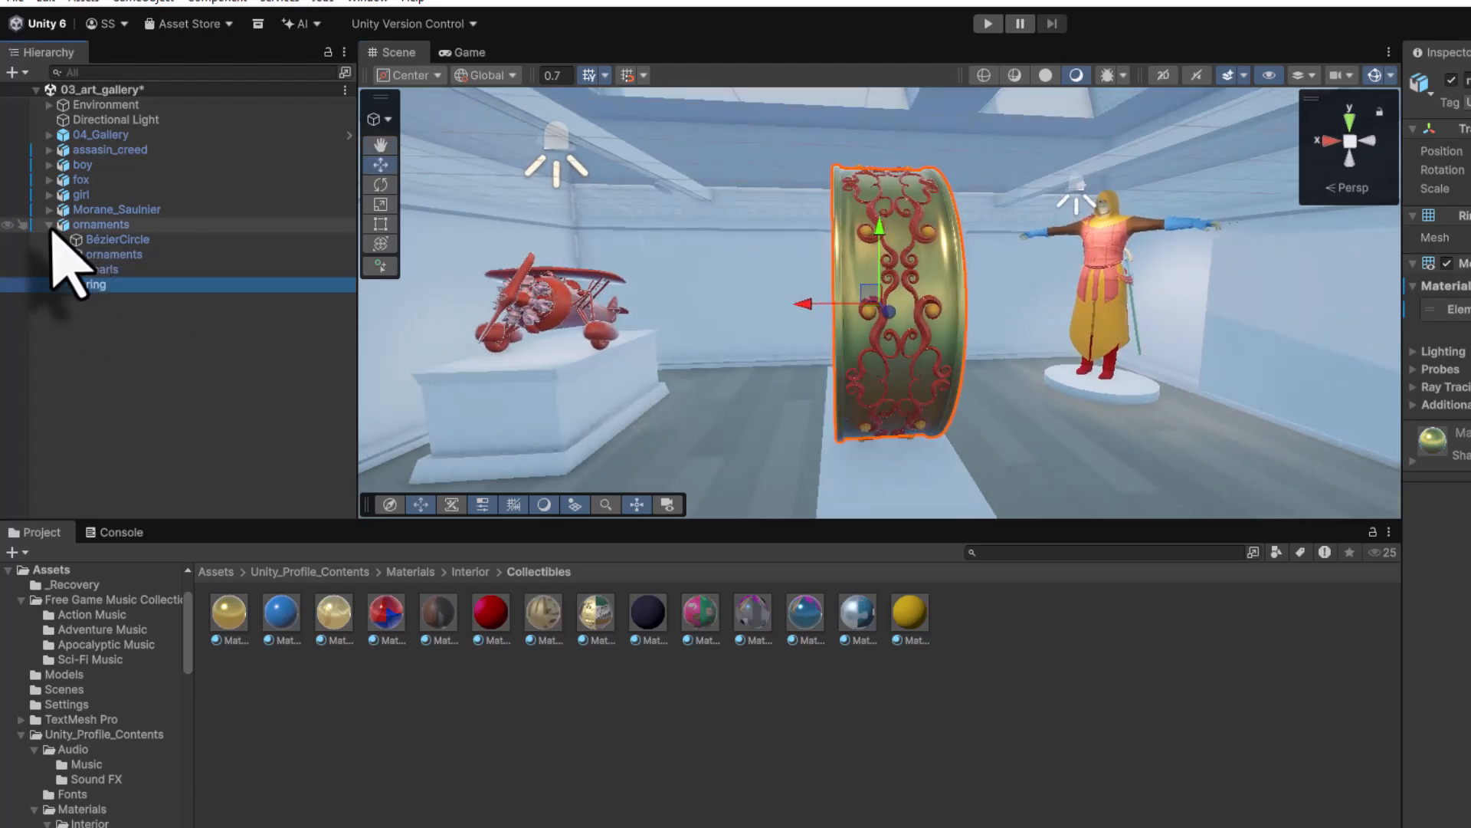
pyautogui.click(49, 224)
pyautogui.keyDown('alt'); pyautogui.moveTo(657, 352); pyautogui.dragTo(513, 348); pyautogui.keyUp('alt')
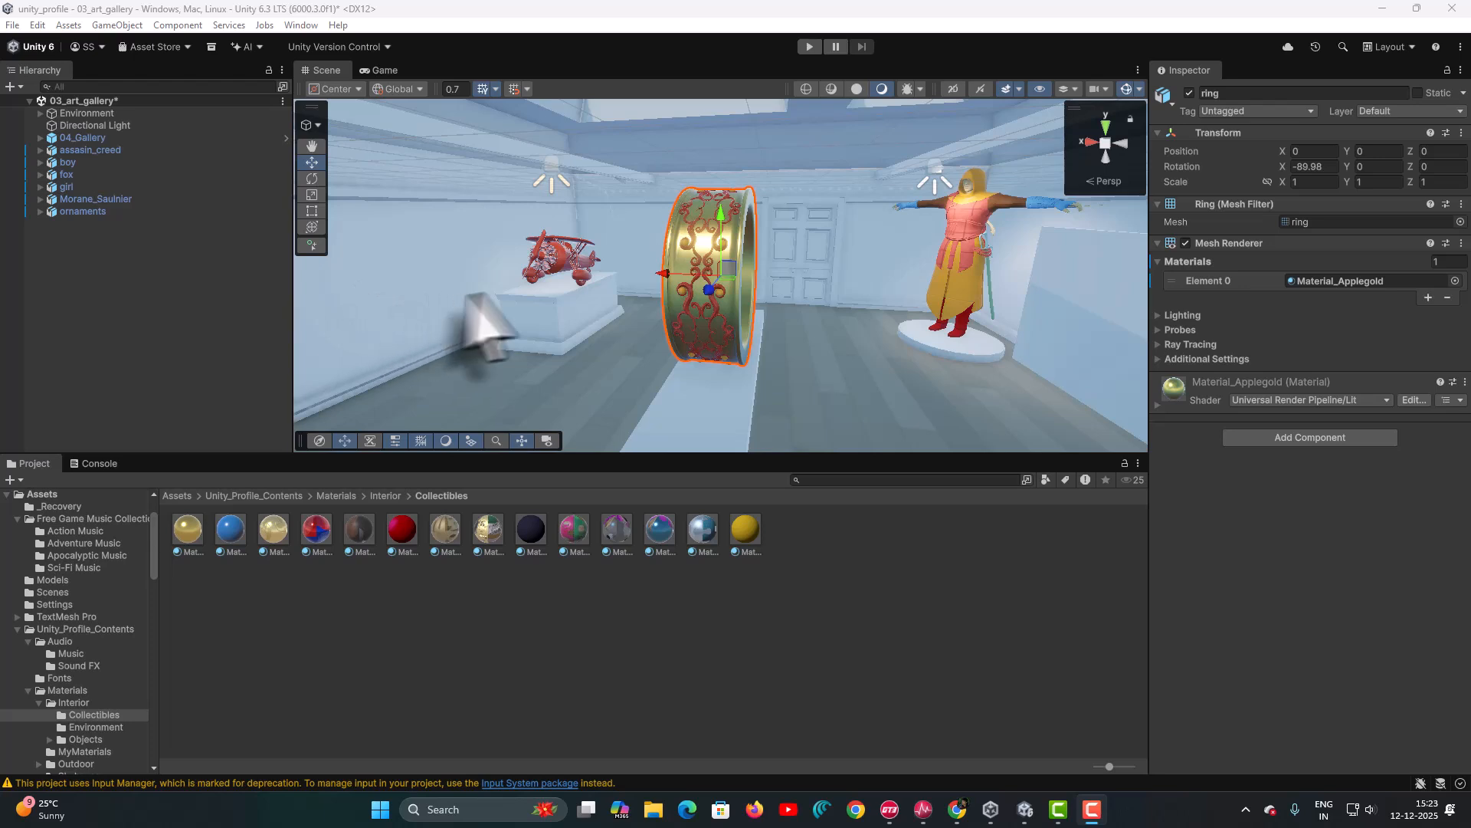
pyautogui.keyDown('alt'); pyautogui.moveTo(498, 290); pyautogui.dragTo(941, 294); pyautogui.keyUp('alt')
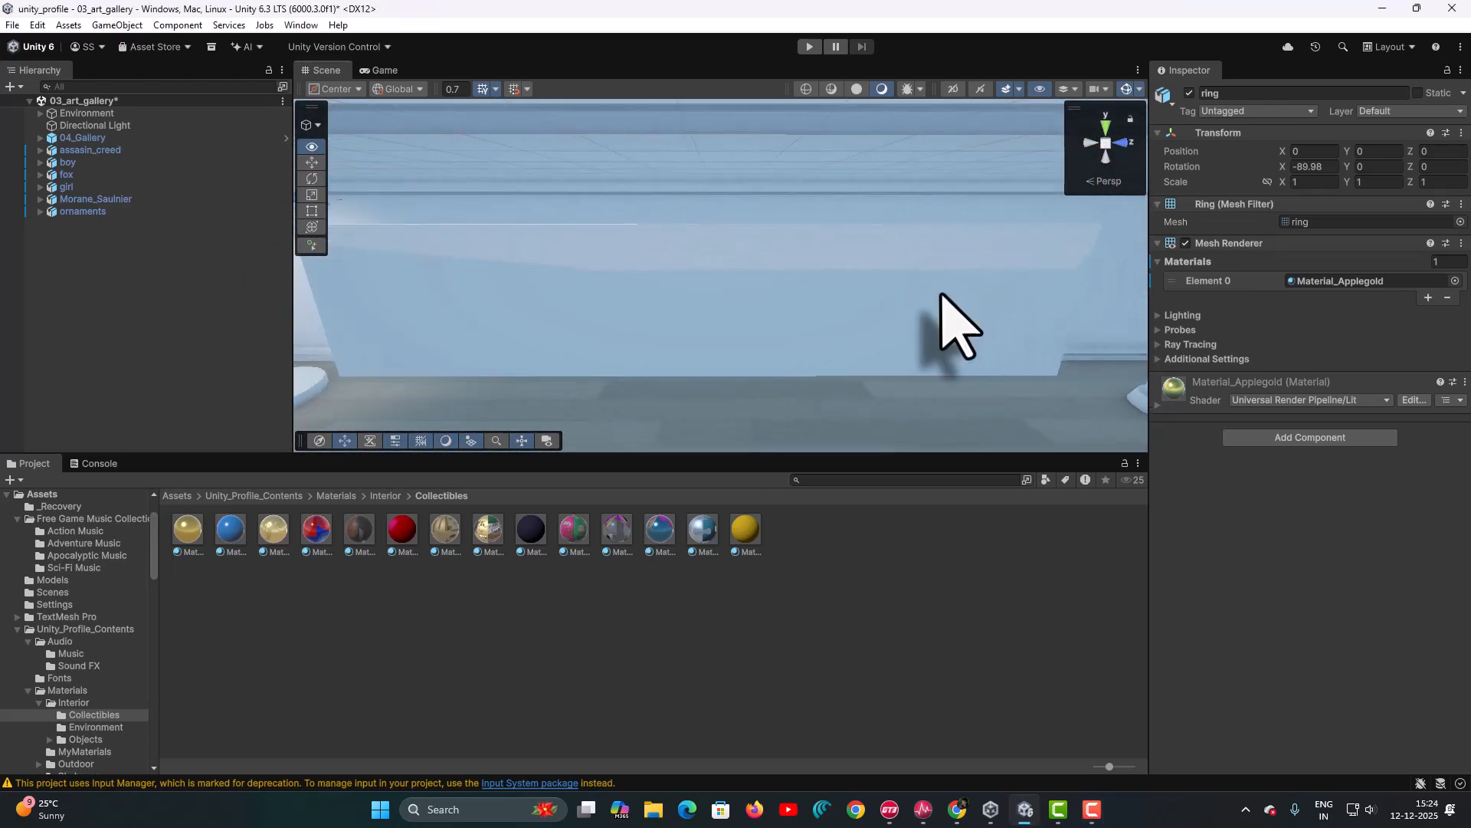
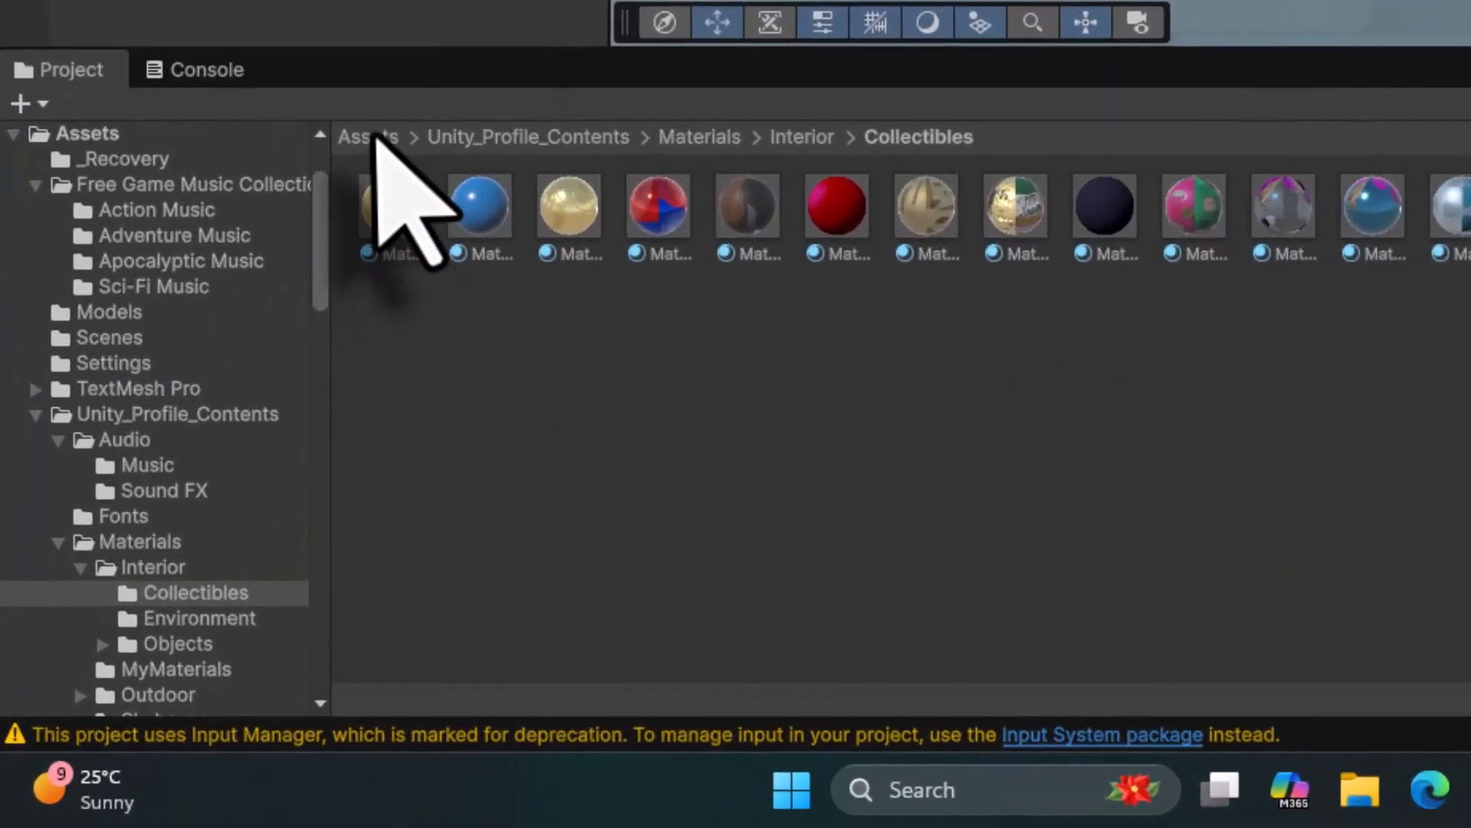
# - Create a new folder named Artworks in the top Assets folder
pyautogui.click(177, 496)
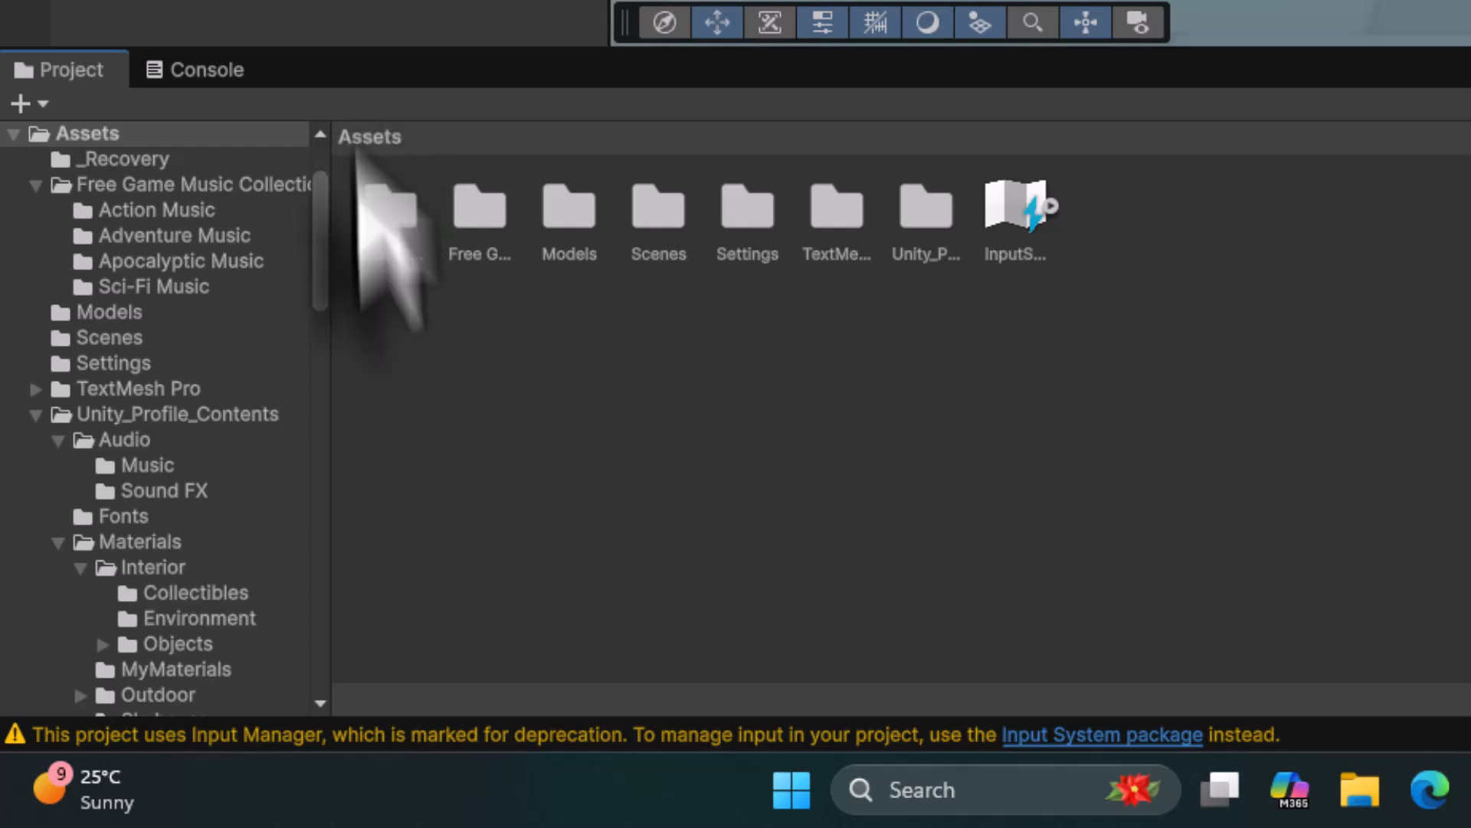
pyautogui.rightClick(524, 377)
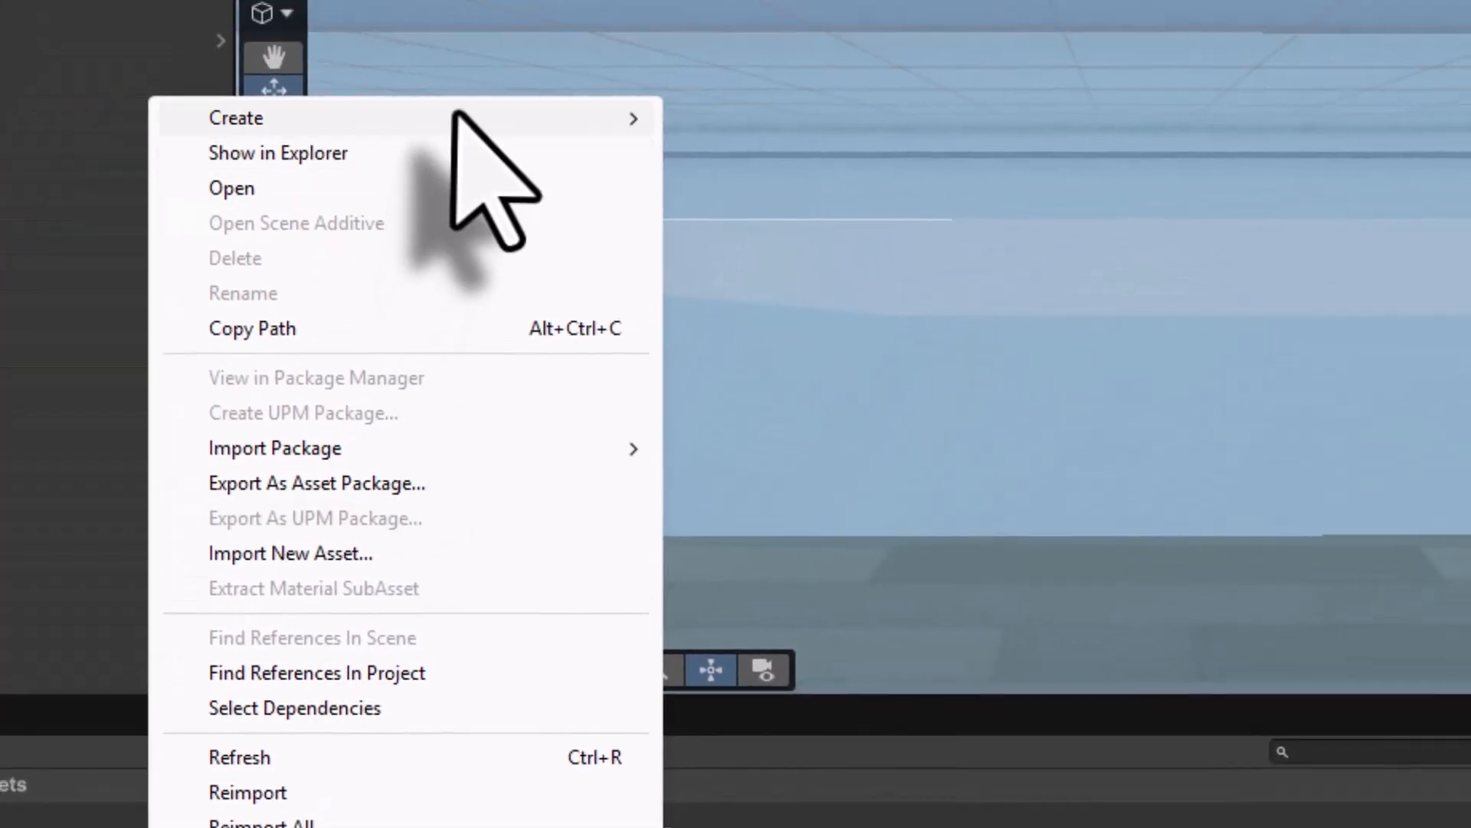
pyautogui.moveTo(455, 115)
pyautogui.click(675, 118)
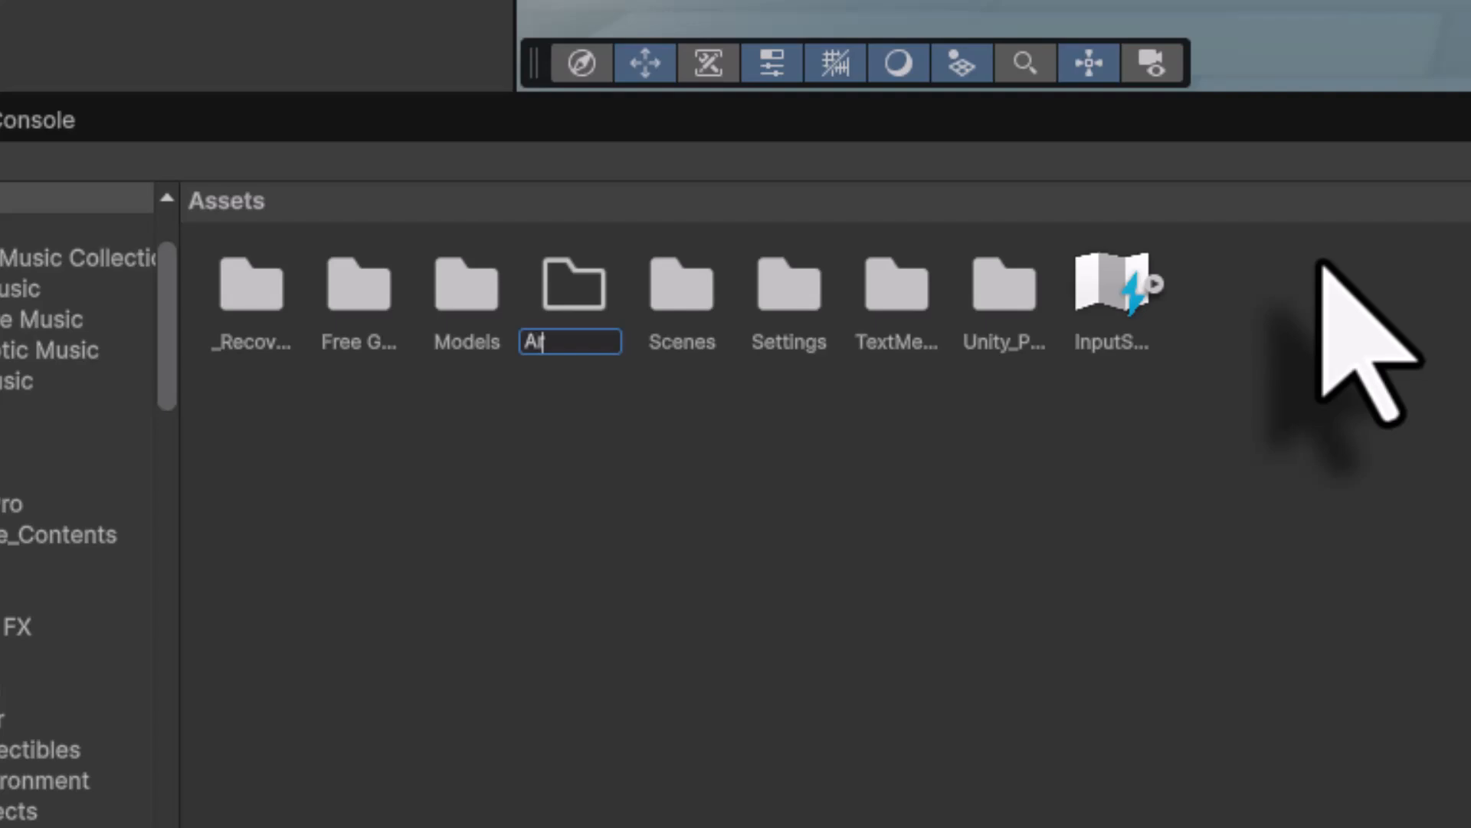
pyautogui.write('Artworks')
pyautogui.press('Return')
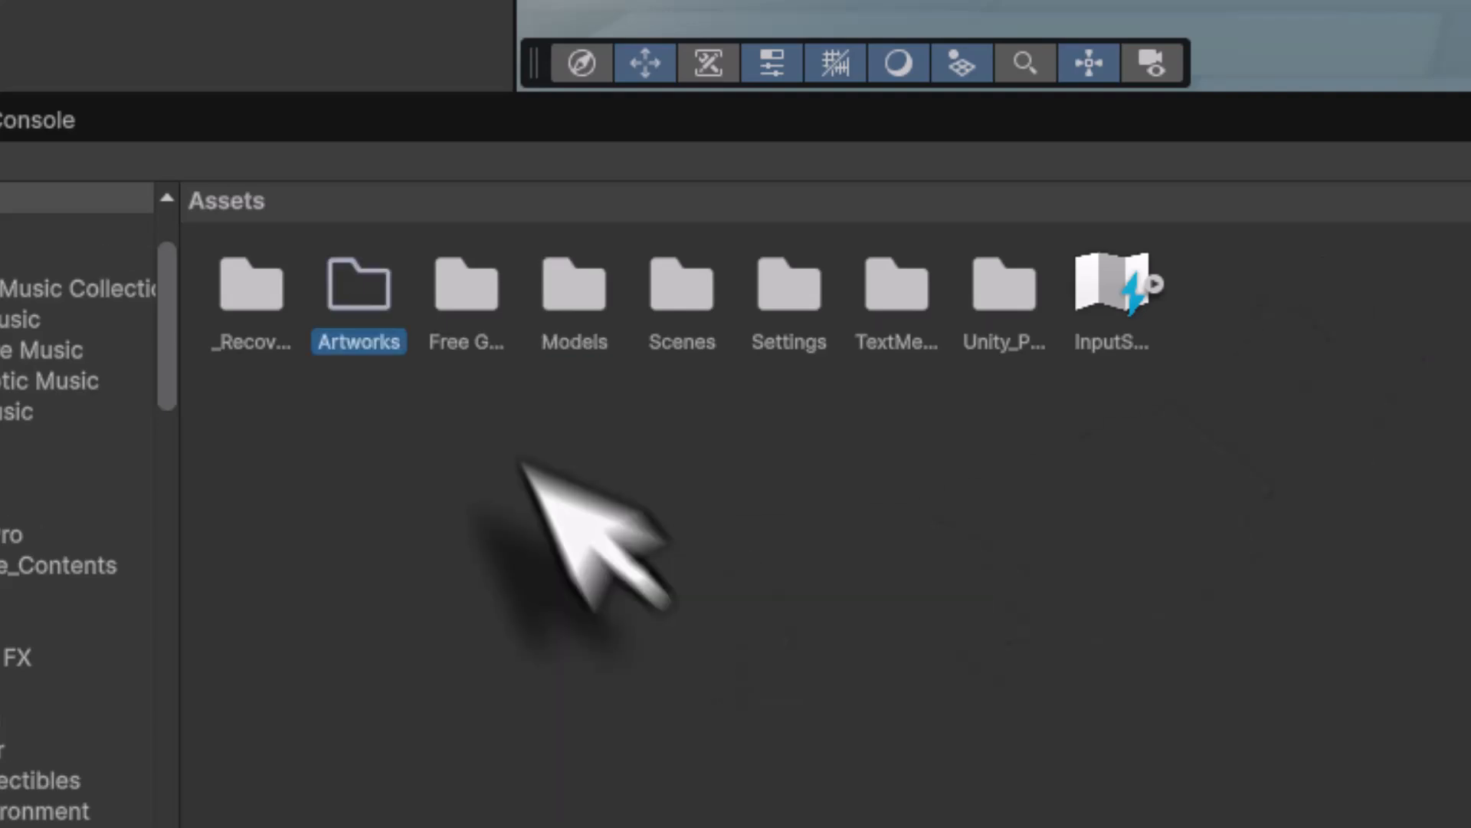
# - Import every artwork image from the artworks folder on disk into Assets/Artworks
pyautogui.doubleClick(354, 288)
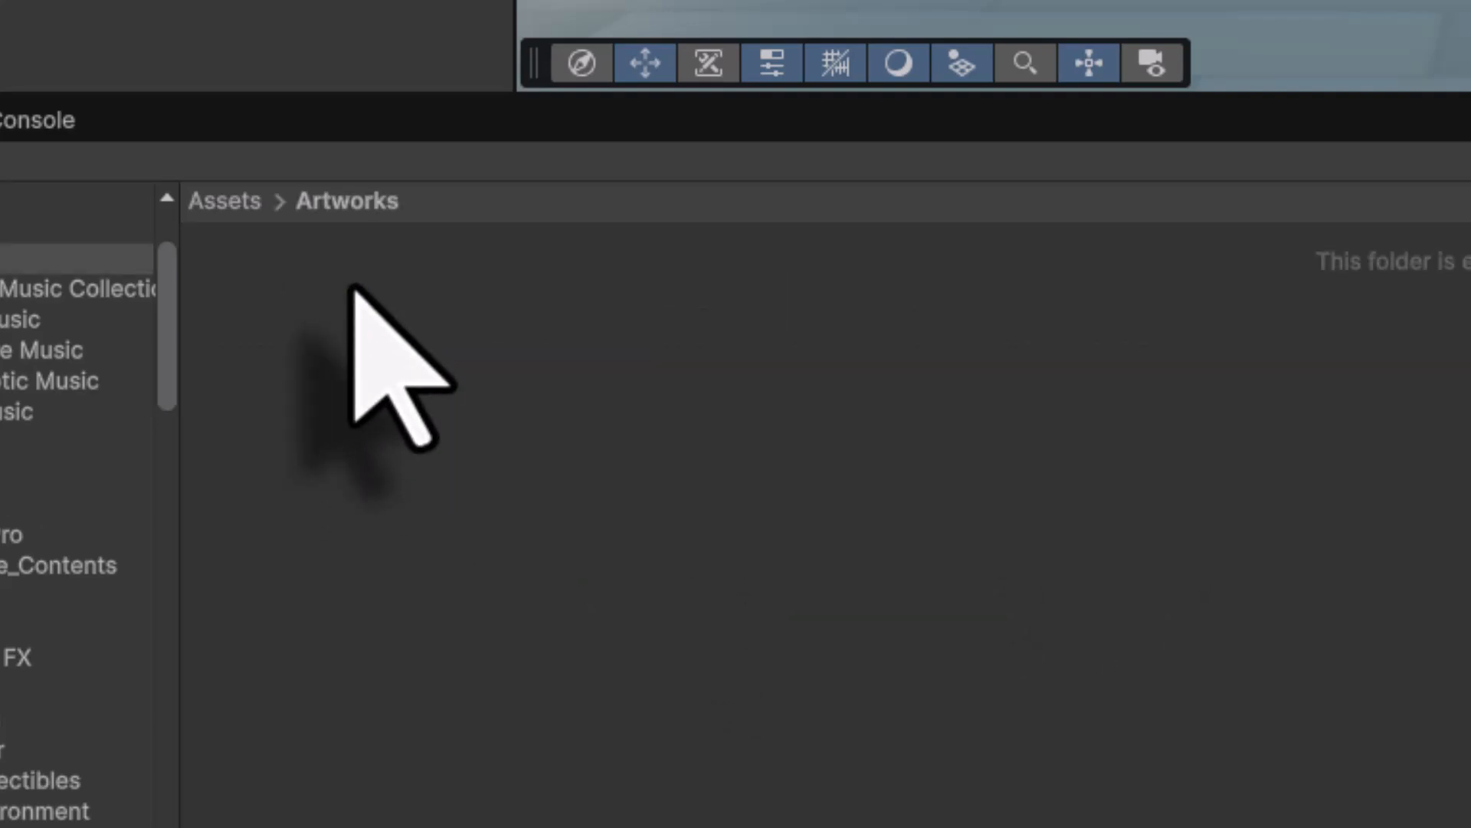
pyautogui.rightClick(352, 291)
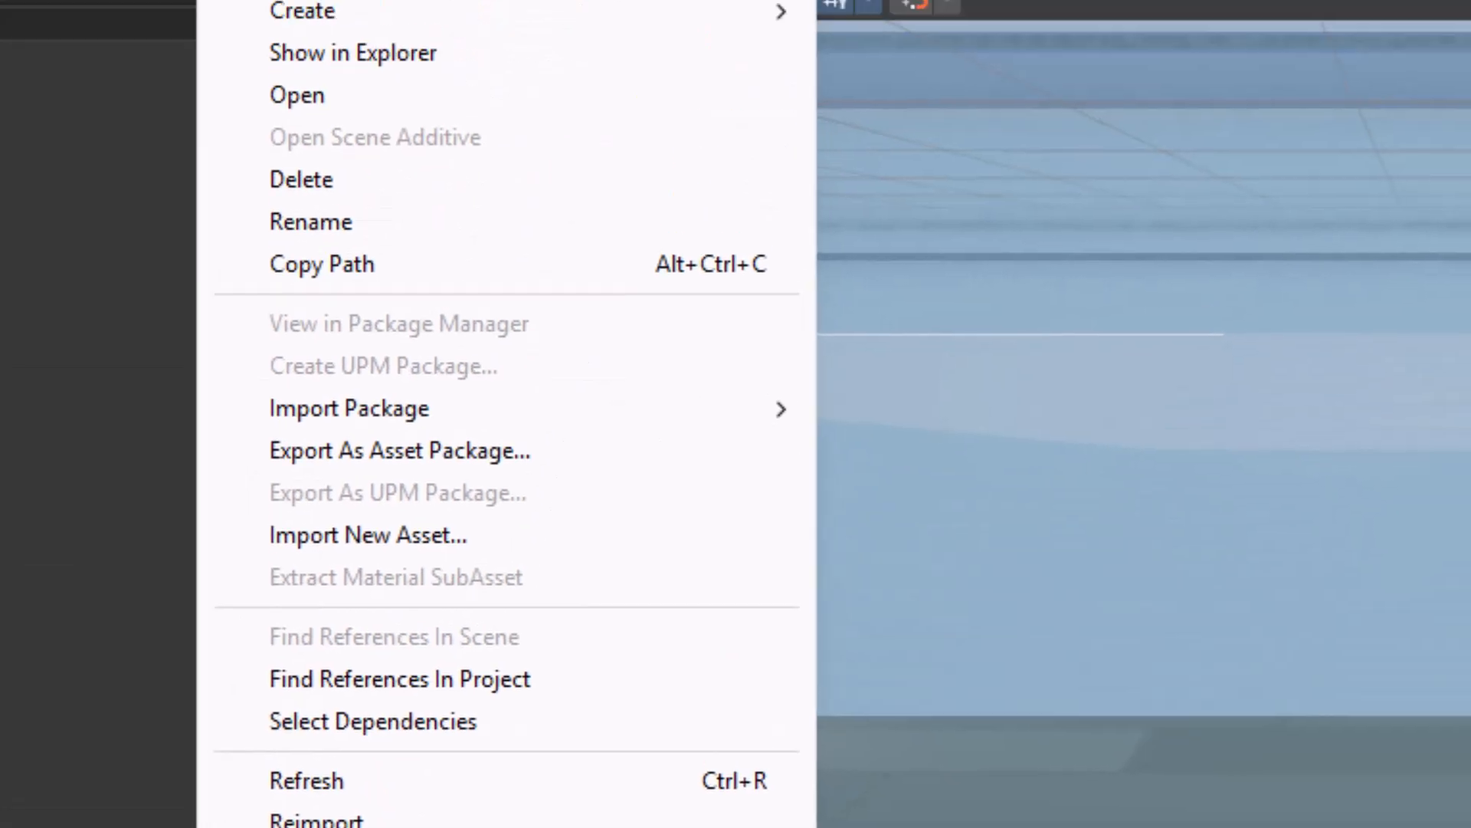
pyautogui.click(341, 584)
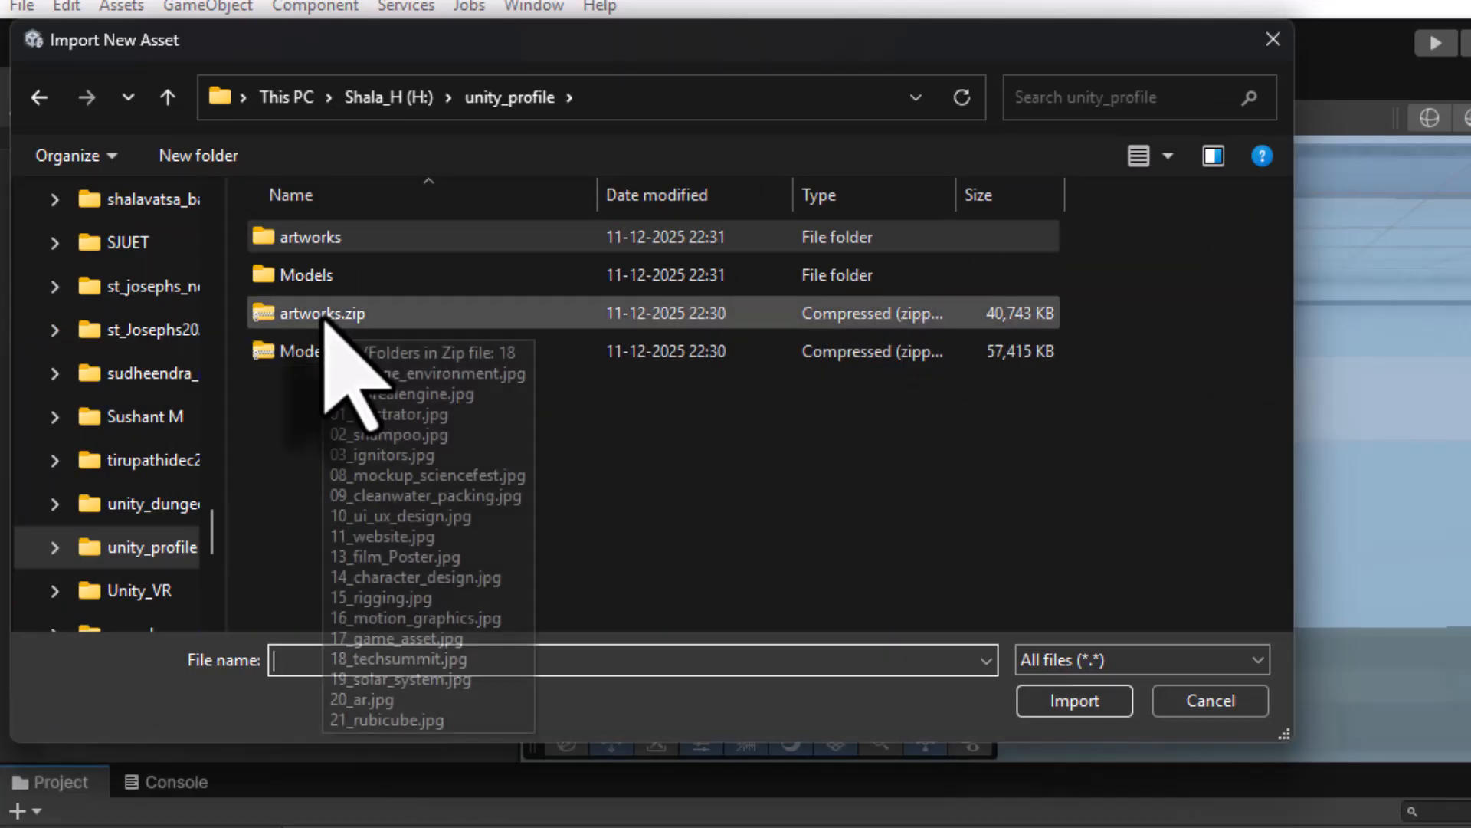
pyautogui.doubleClick(378, 247)
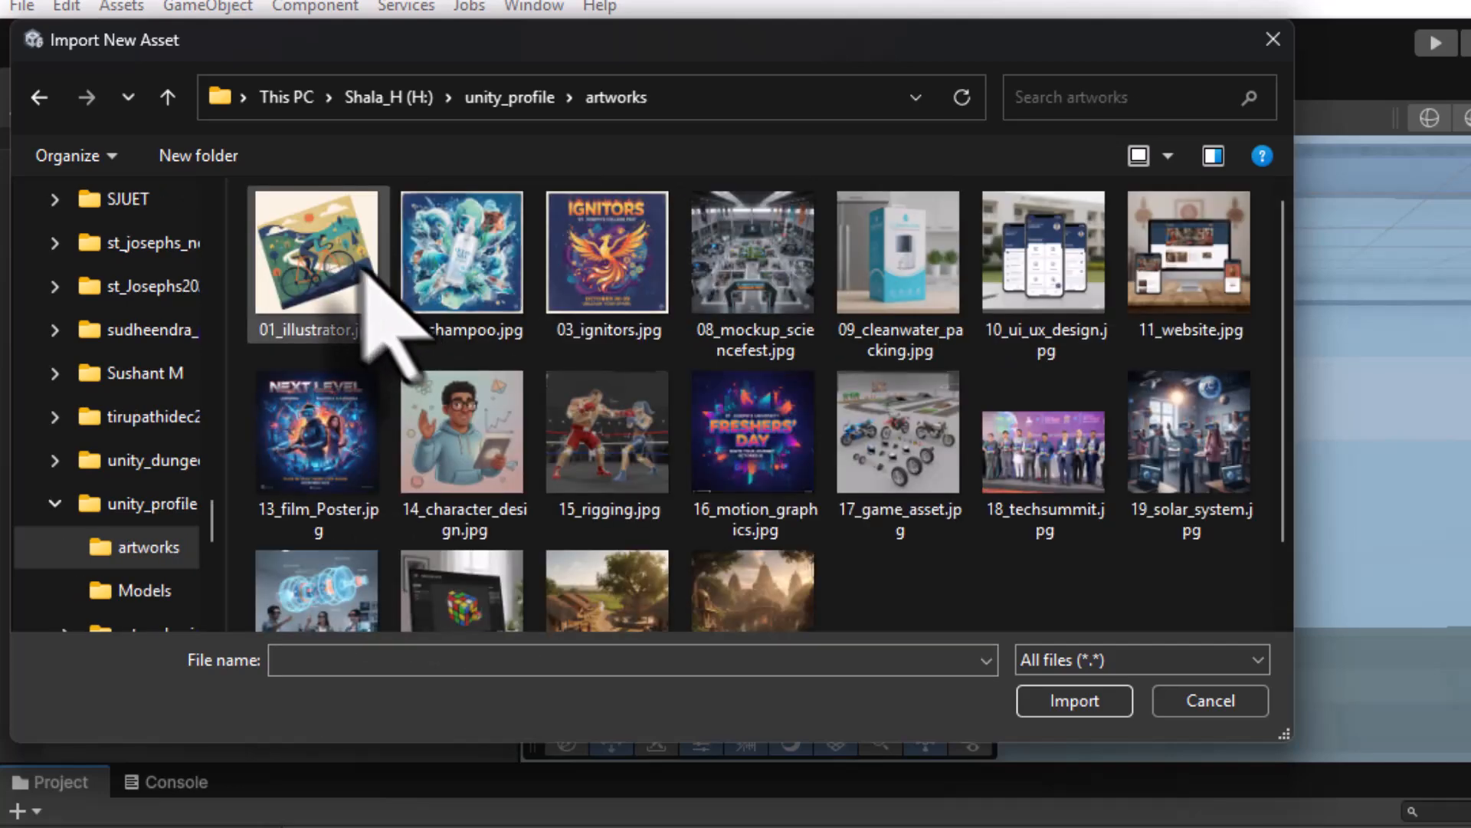
pyautogui.click(360, 270)
pyautogui.keyDown('shift'); pyautogui.click(770, 556); pyautogui.keyUp('shift')
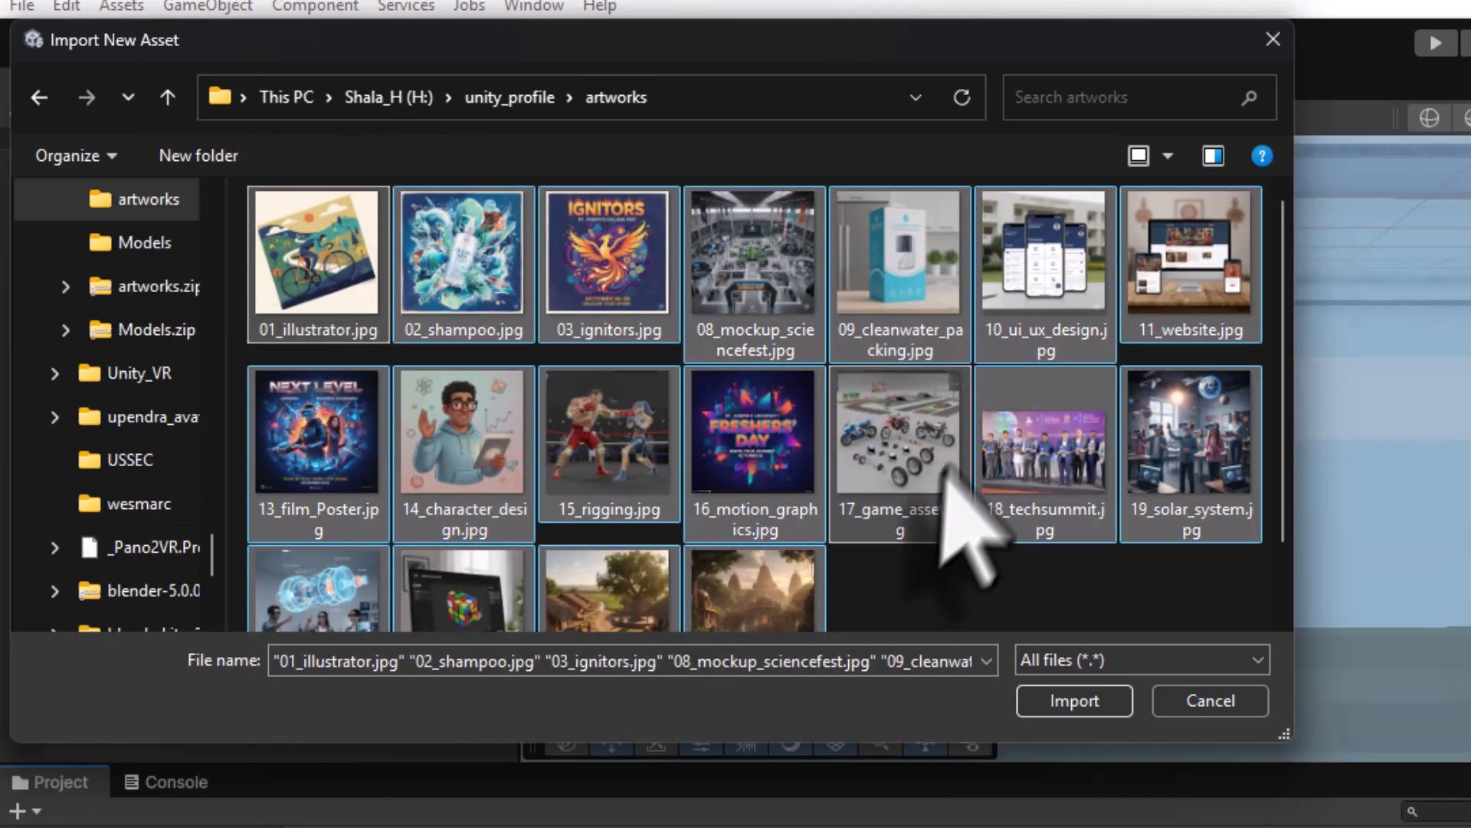
pyautogui.click(1073, 701)
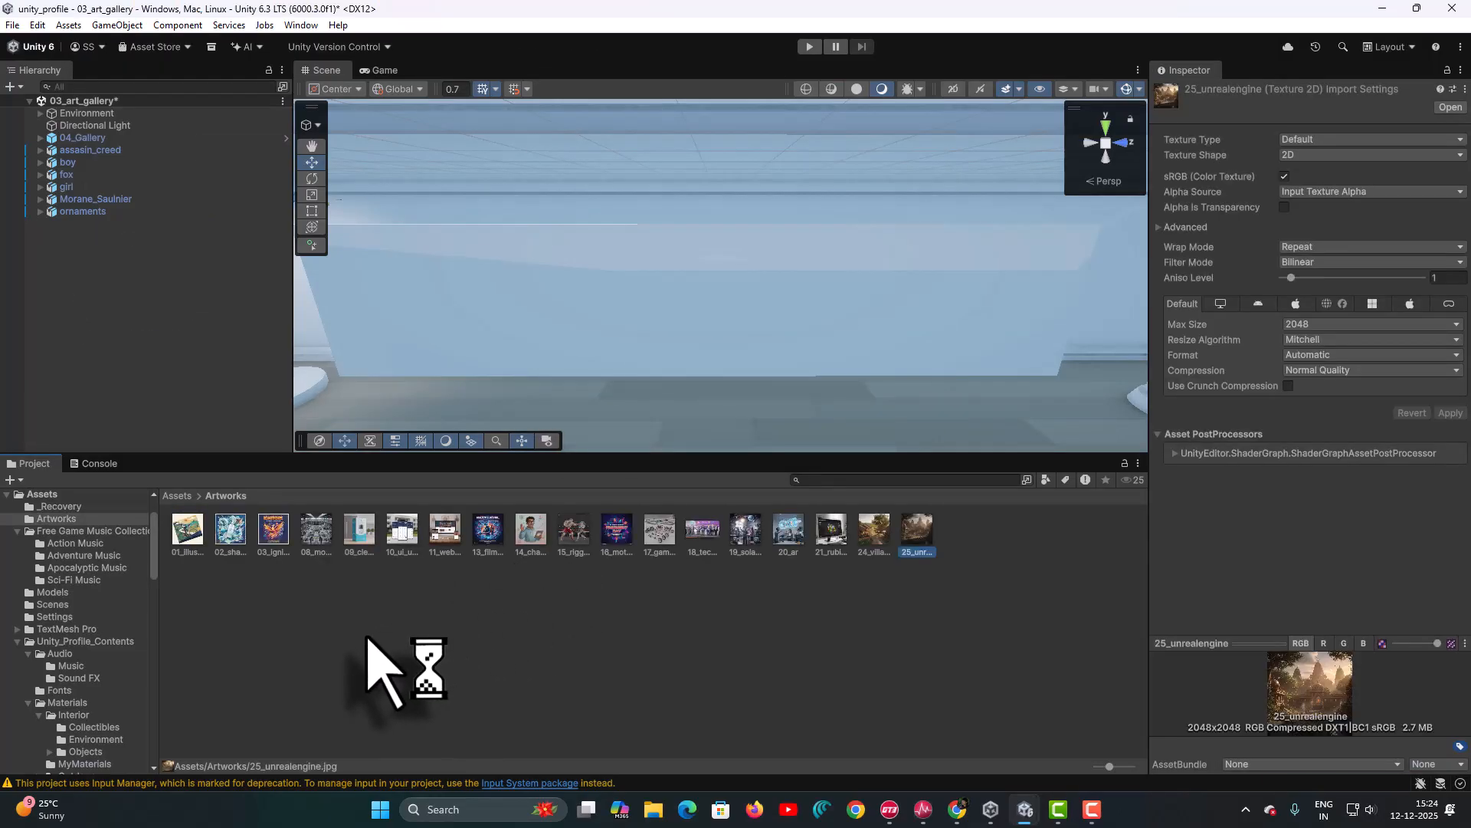
# - Save the art gallery scene
pyautogui.click(93, 258)
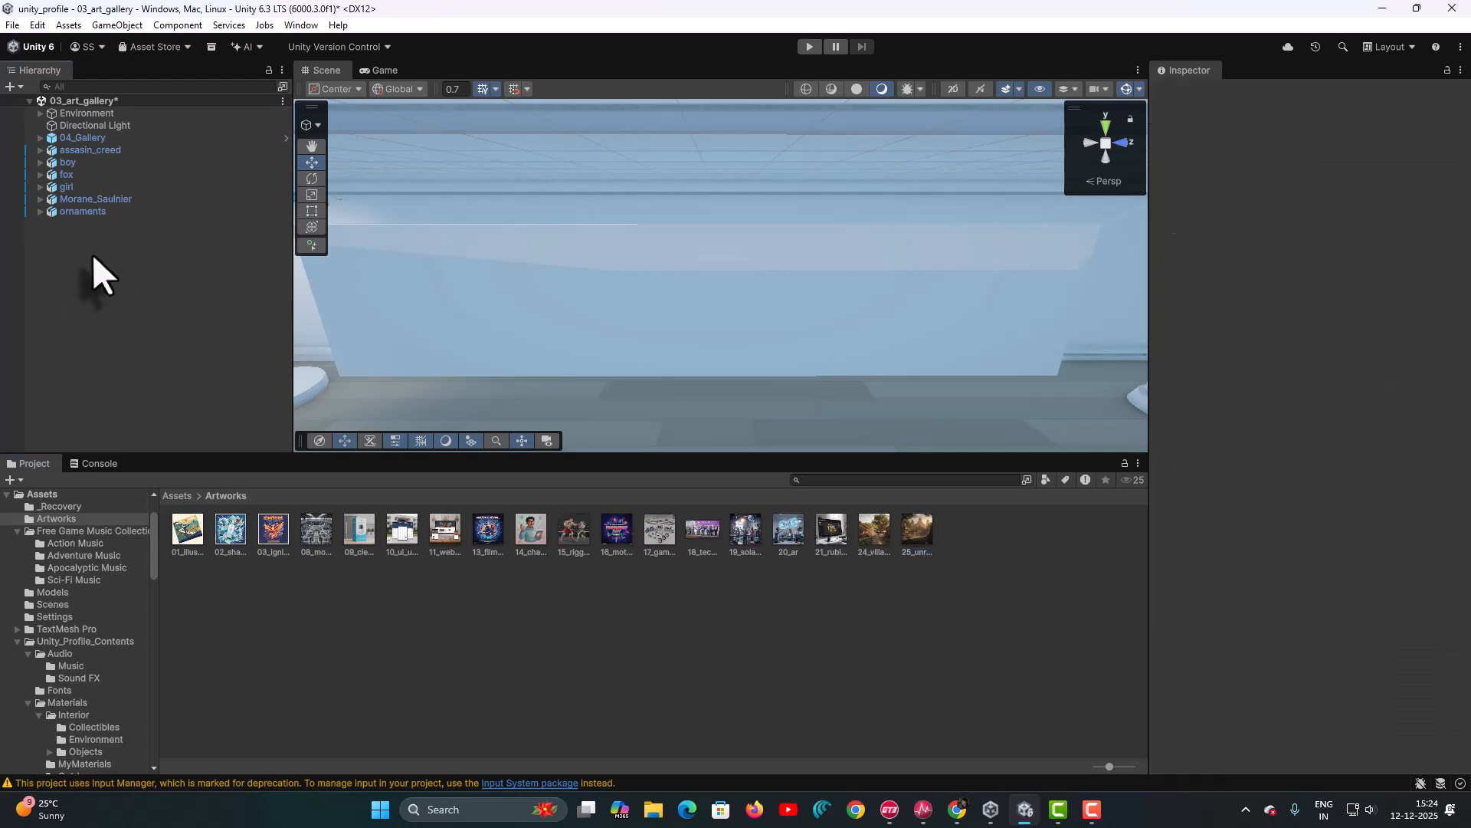
pyautogui.click(11, 24)
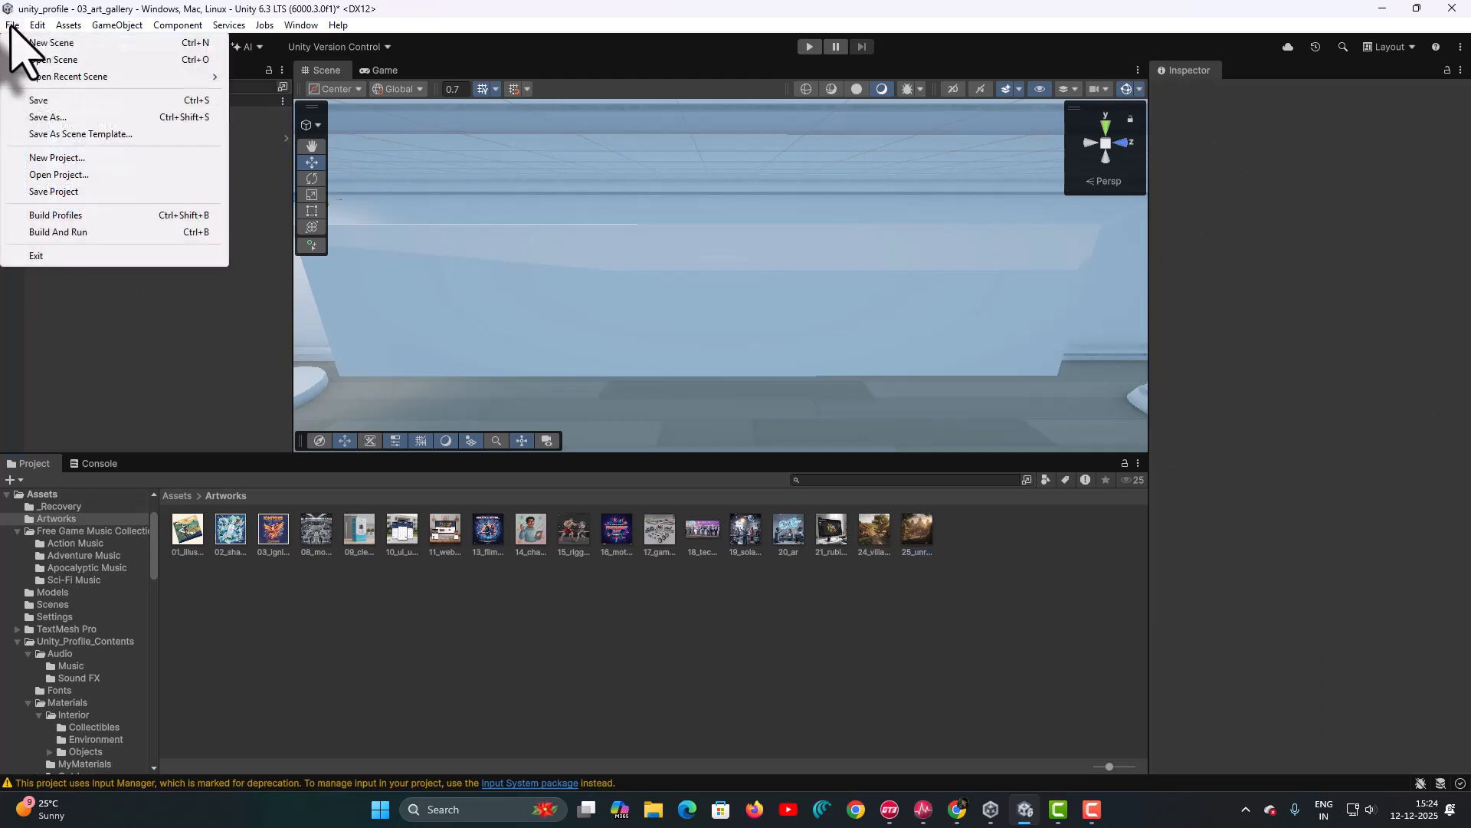
pyautogui.click(36, 101)
# - Add a quad named Frame01 and reset its transform to the origin
pyautogui.rightClick(137, 260)
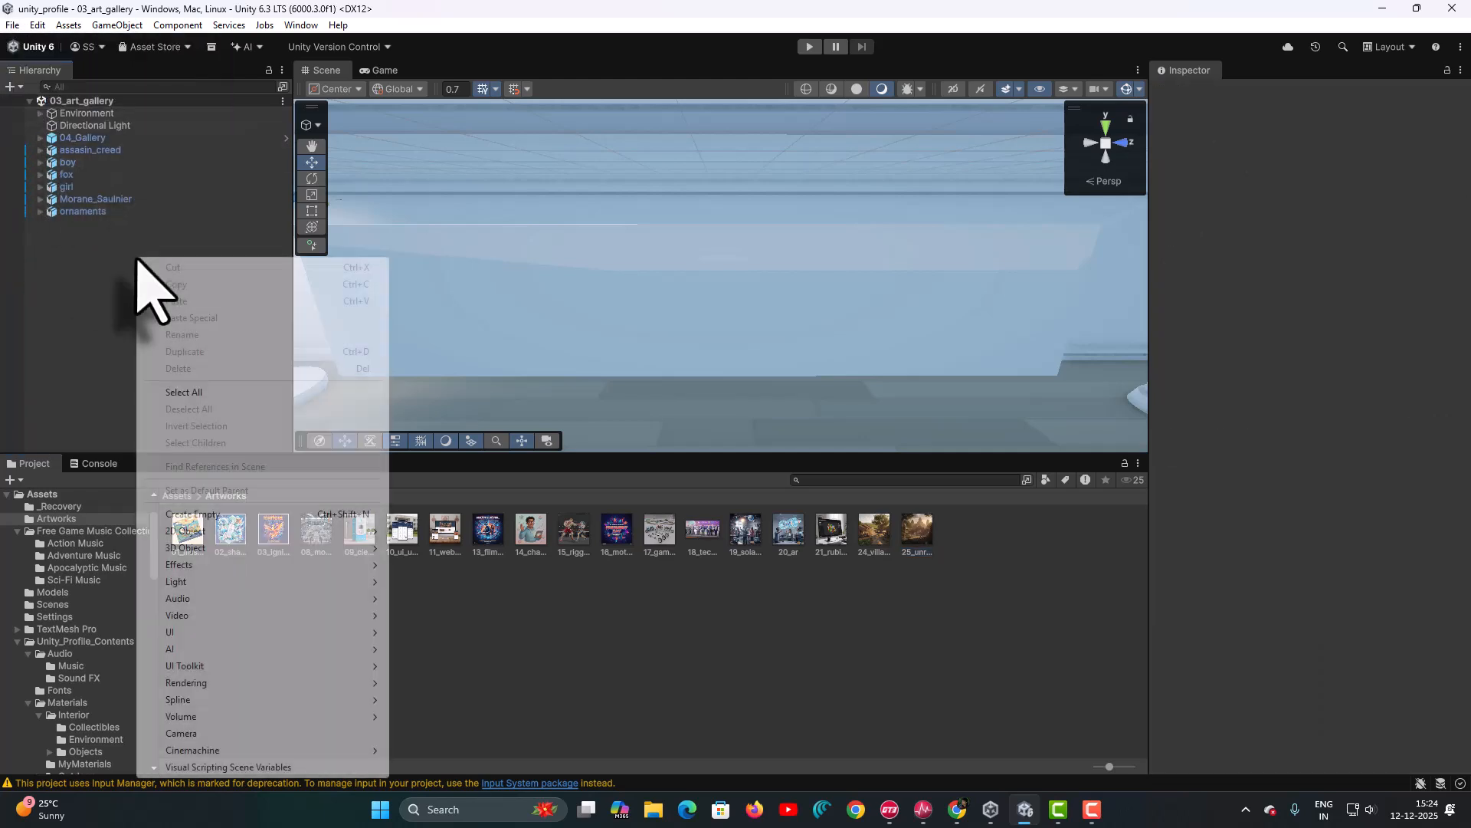
pyautogui.moveTo(223, 548)
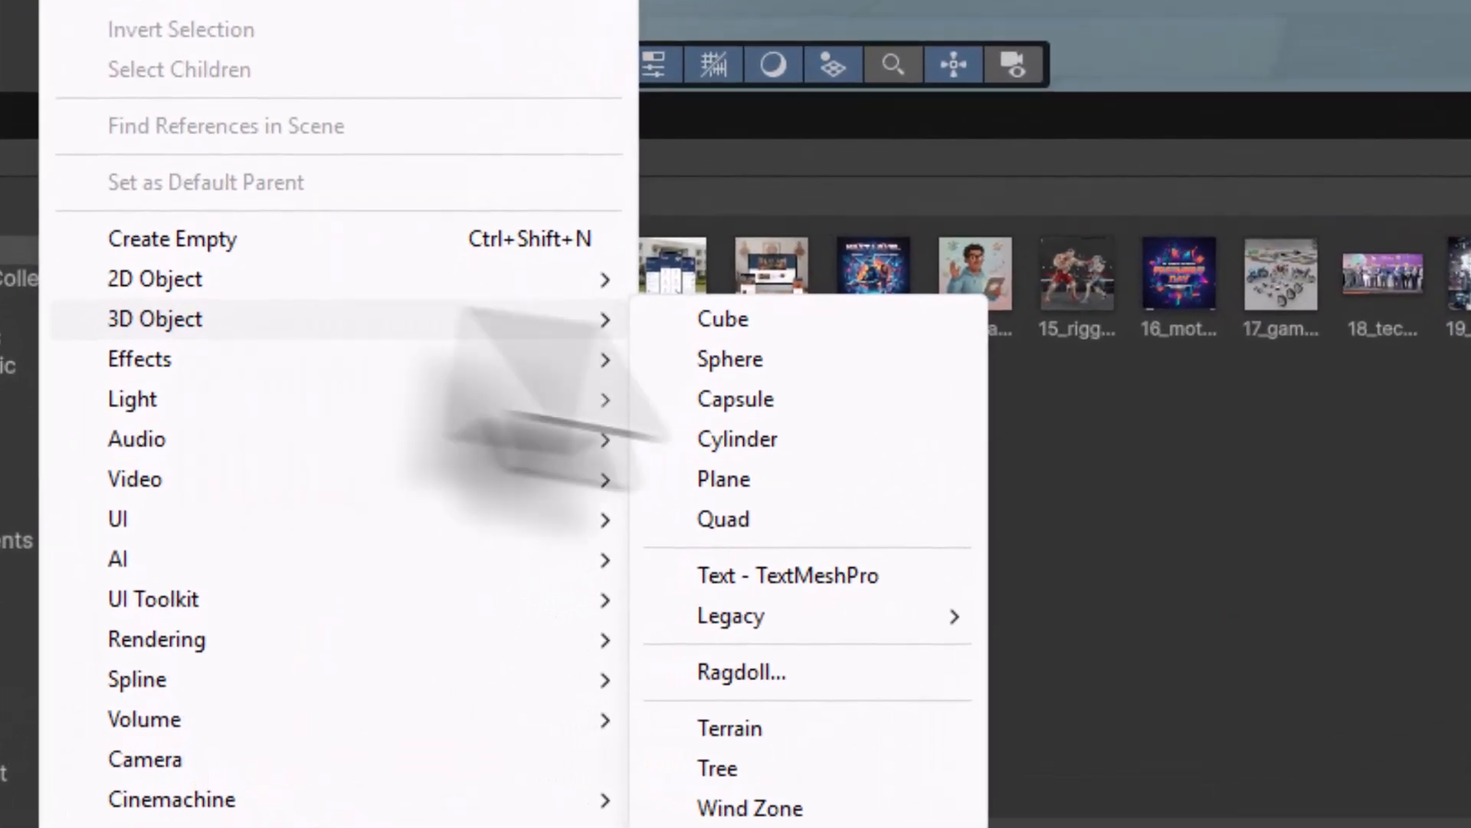
pyautogui.click(693, 517)
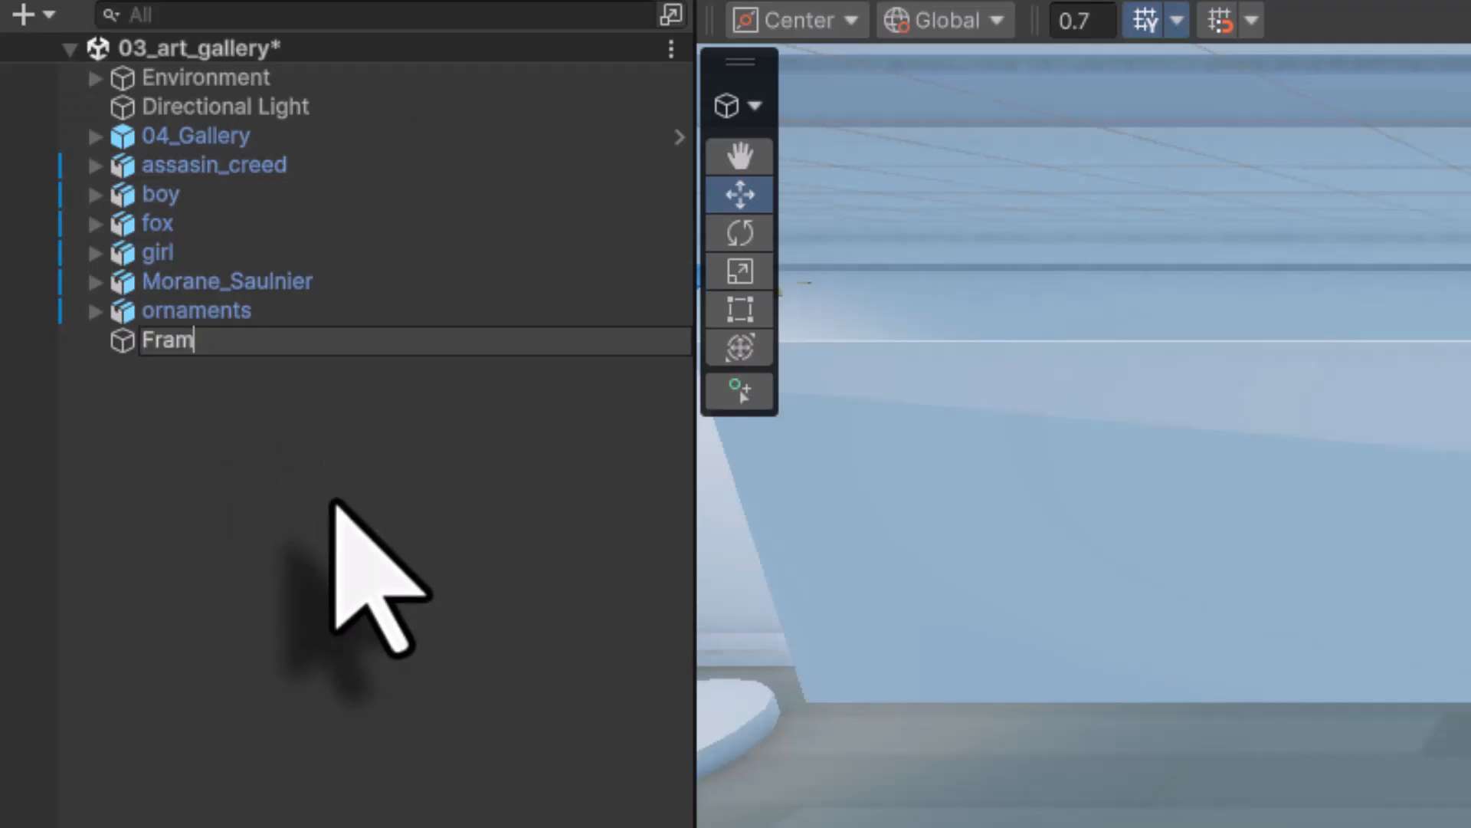
pyautogui.write('Frame01')
pyautogui.press('Return')
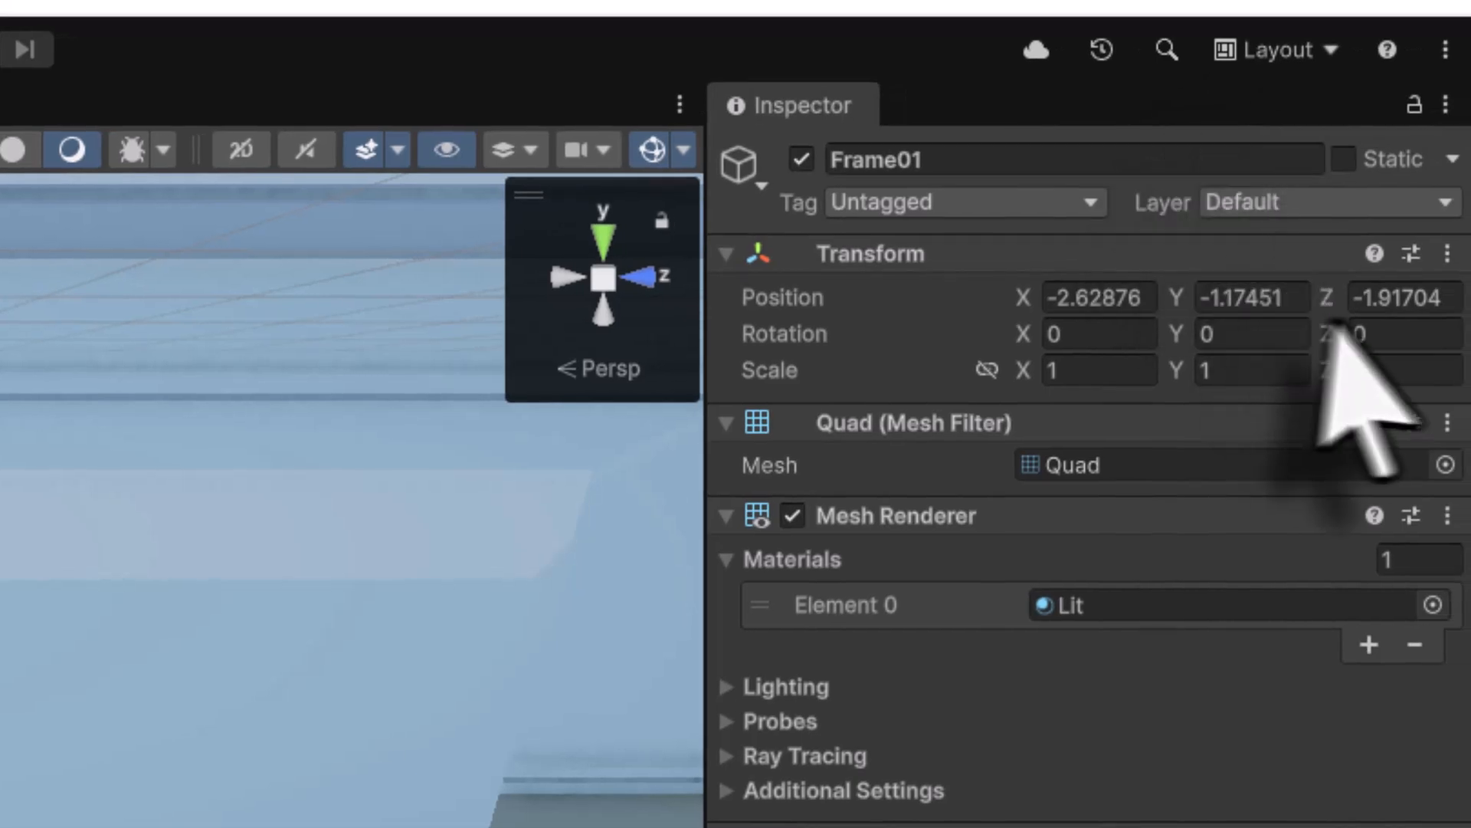
pyautogui.click(1447, 254)
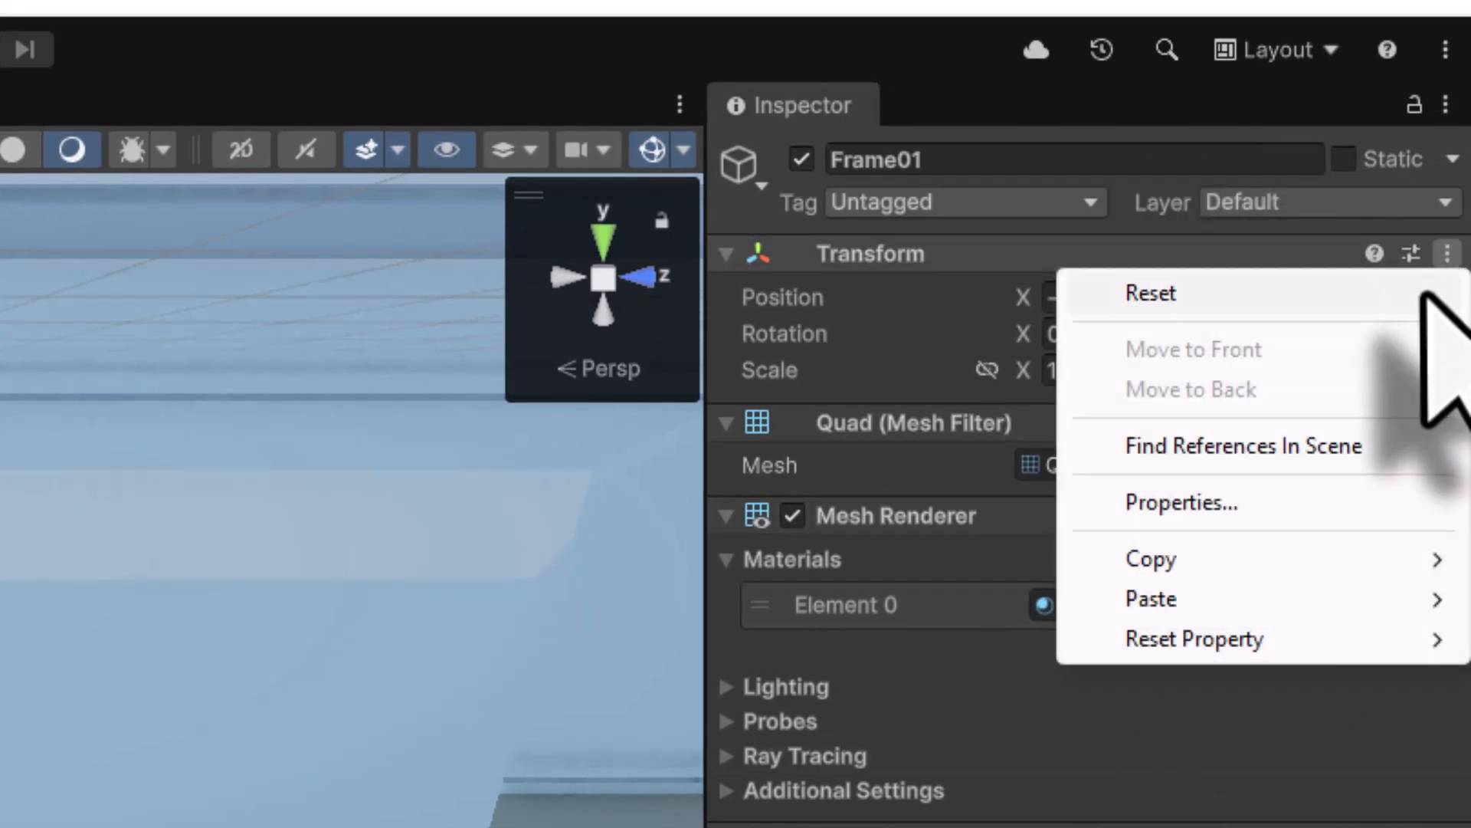
pyautogui.click(1428, 293)
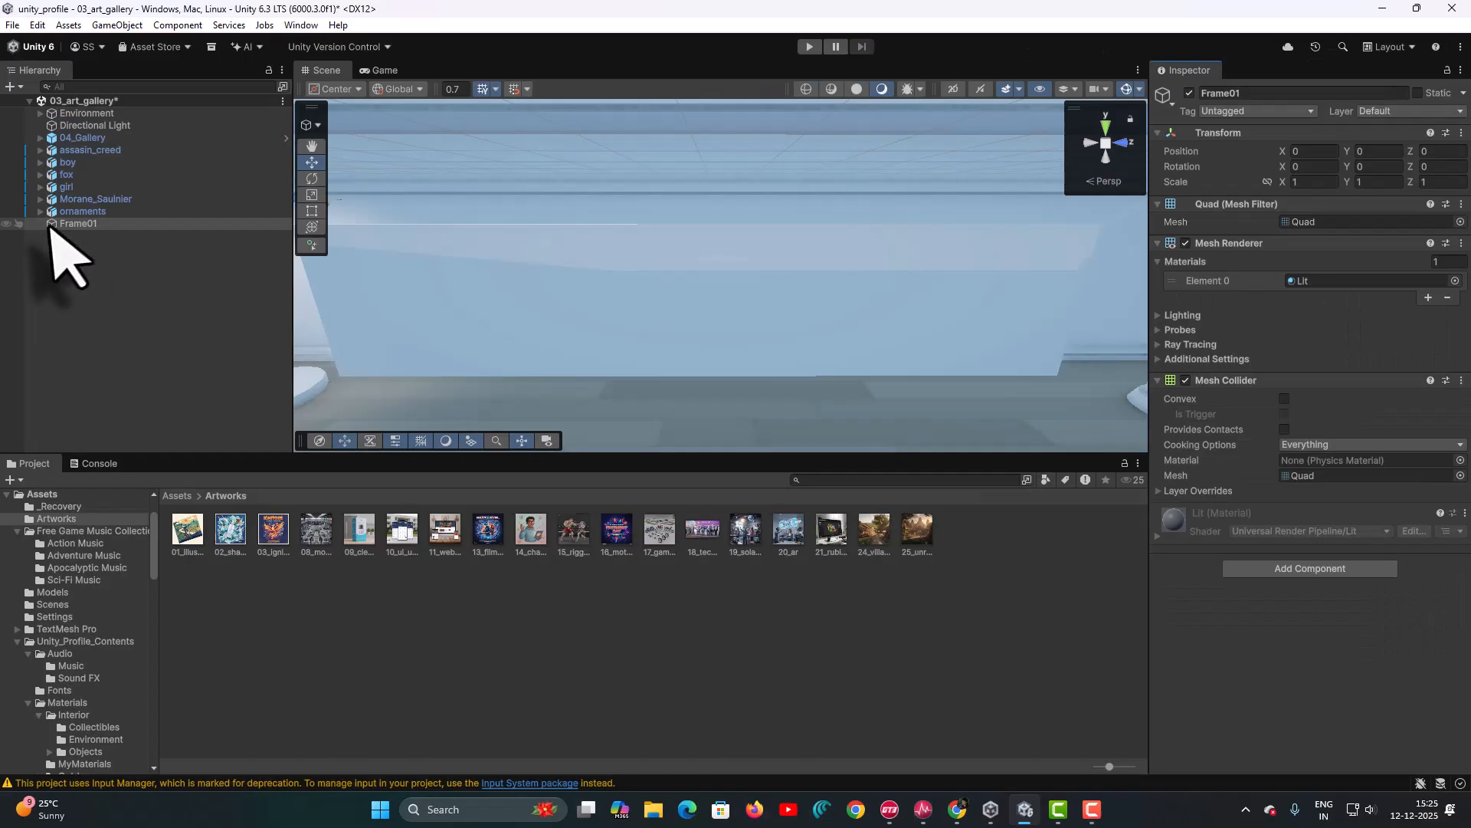
# - Set Frame01's Y rotation to -90 so it faces the wall
pyautogui.doubleClick(49, 224)
pyautogui.moveTo(690, 312); pyautogui.dragTo(678, 172, button='middle')
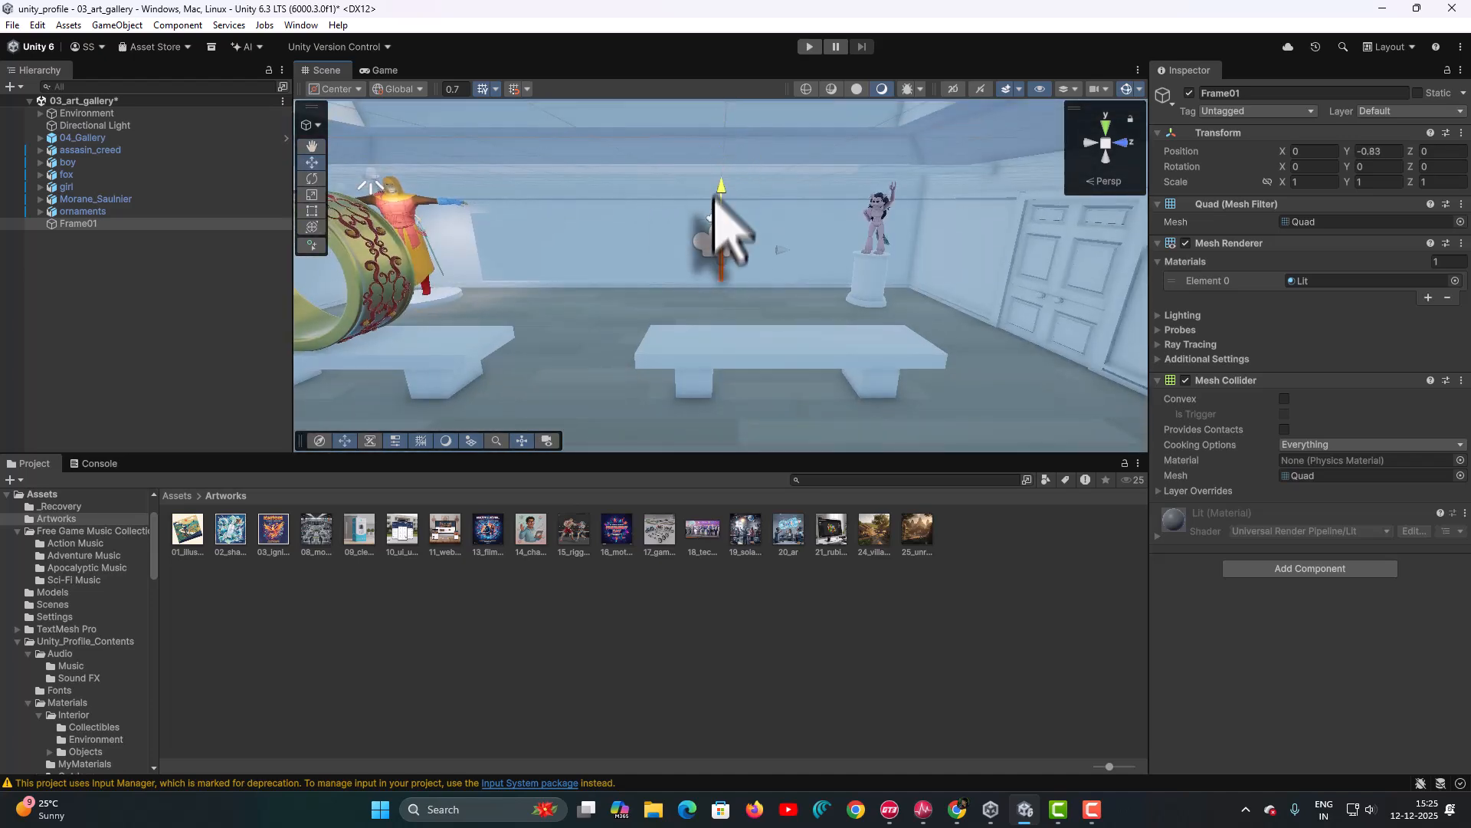
pyautogui.keyDown('alt'); pyautogui.moveTo(801, 310); pyautogui.dragTo(1239, 261); pyautogui.keyUp('alt')
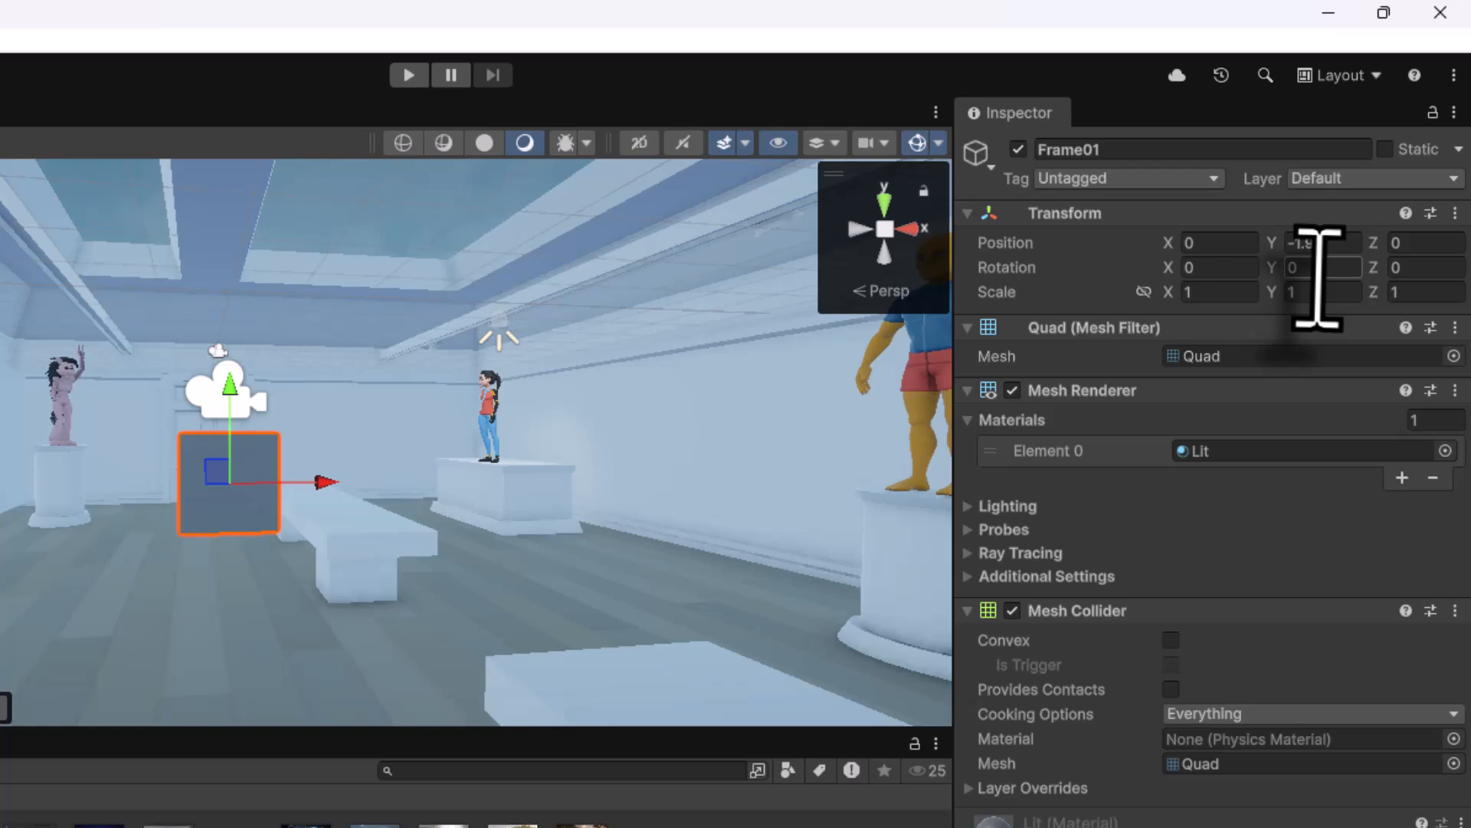
pyautogui.click(1374, 166)
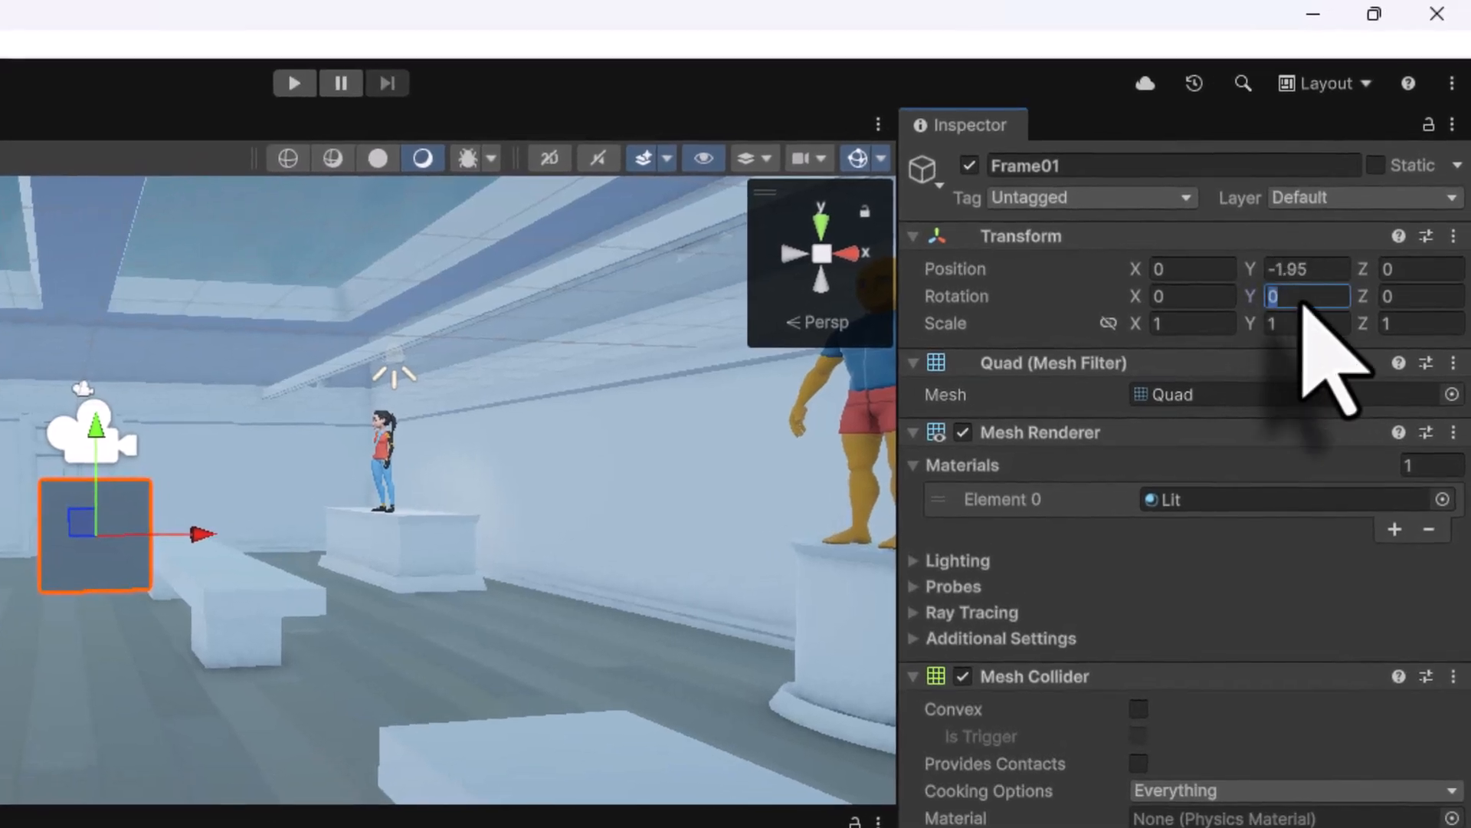
pyautogui.write('-')
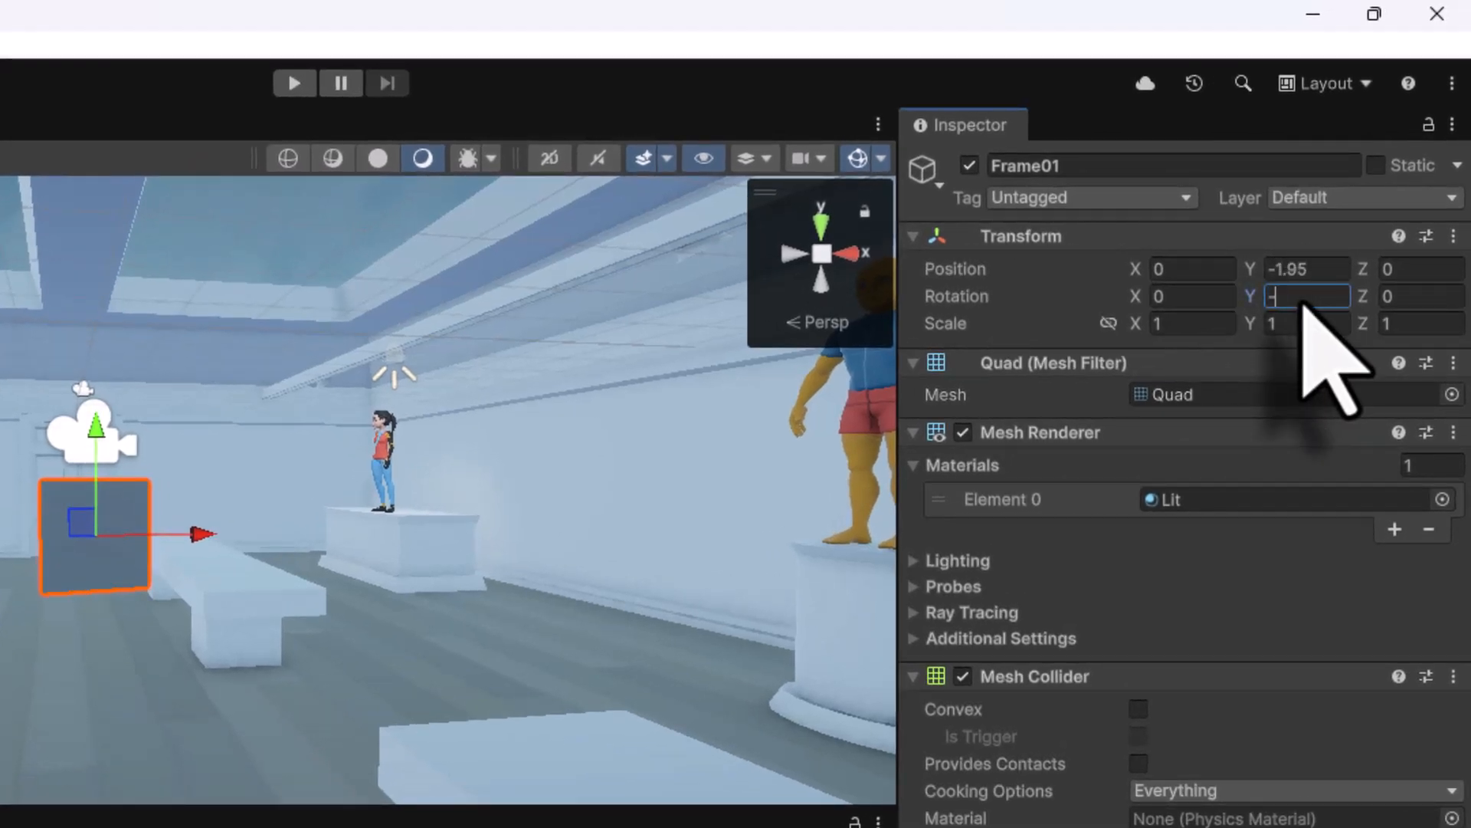
pyautogui.write('90')
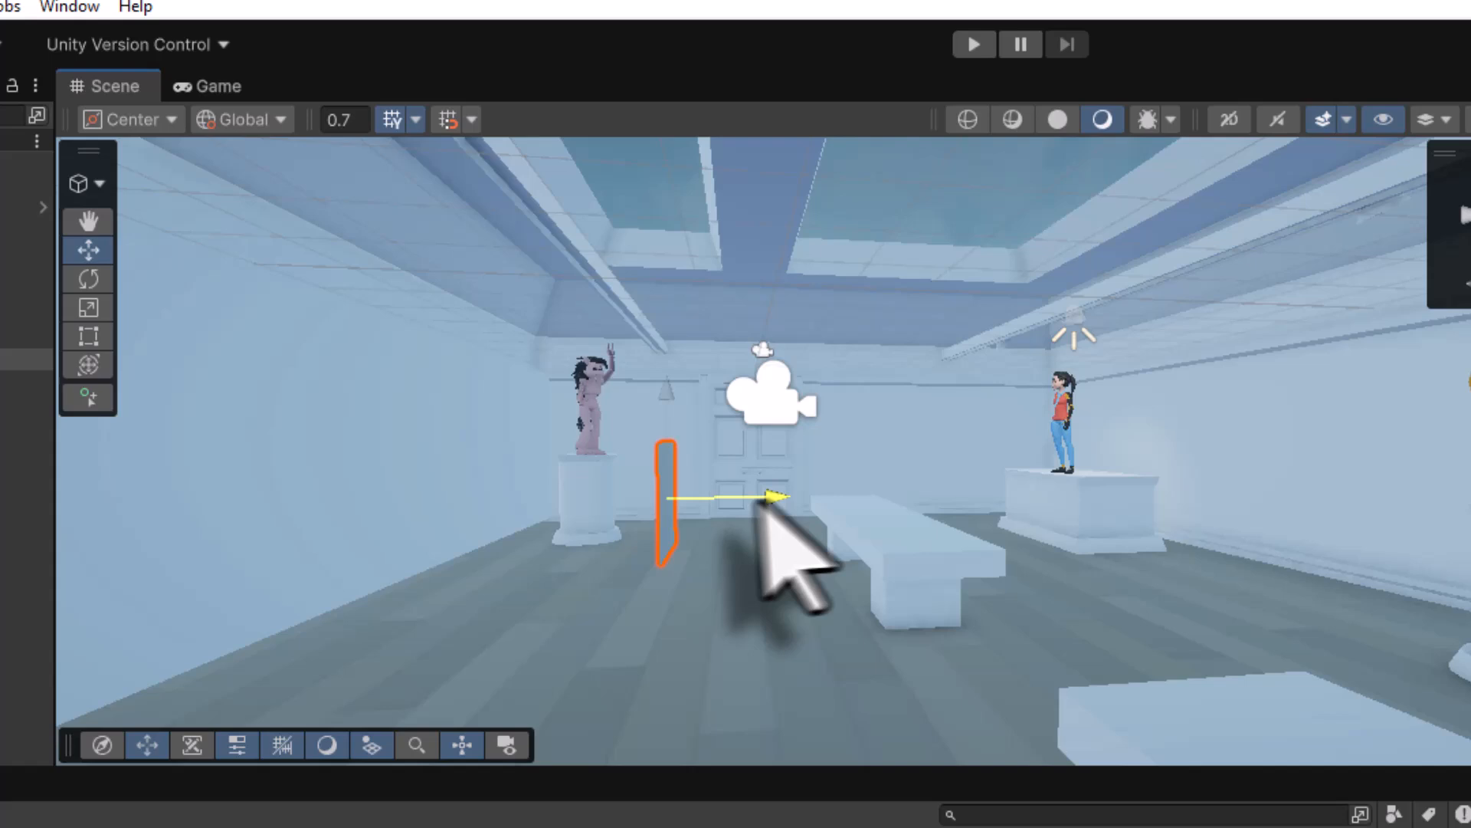
# - Place Frame01 flat against the gallery wall and apply the first artwork image
pyautogui.moveTo(760, 495); pyautogui.dragTo(584, 478)
pyautogui.keyDown('alt'); pyautogui.moveTo(719, 546); pyautogui.dragTo(958, 358); pyautogui.keyUp('alt')
pyautogui.moveTo(552, 427); pyautogui.dragTo(564, 360)
pyautogui.moveTo(623, 453); pyautogui.dragTo(787, 470)
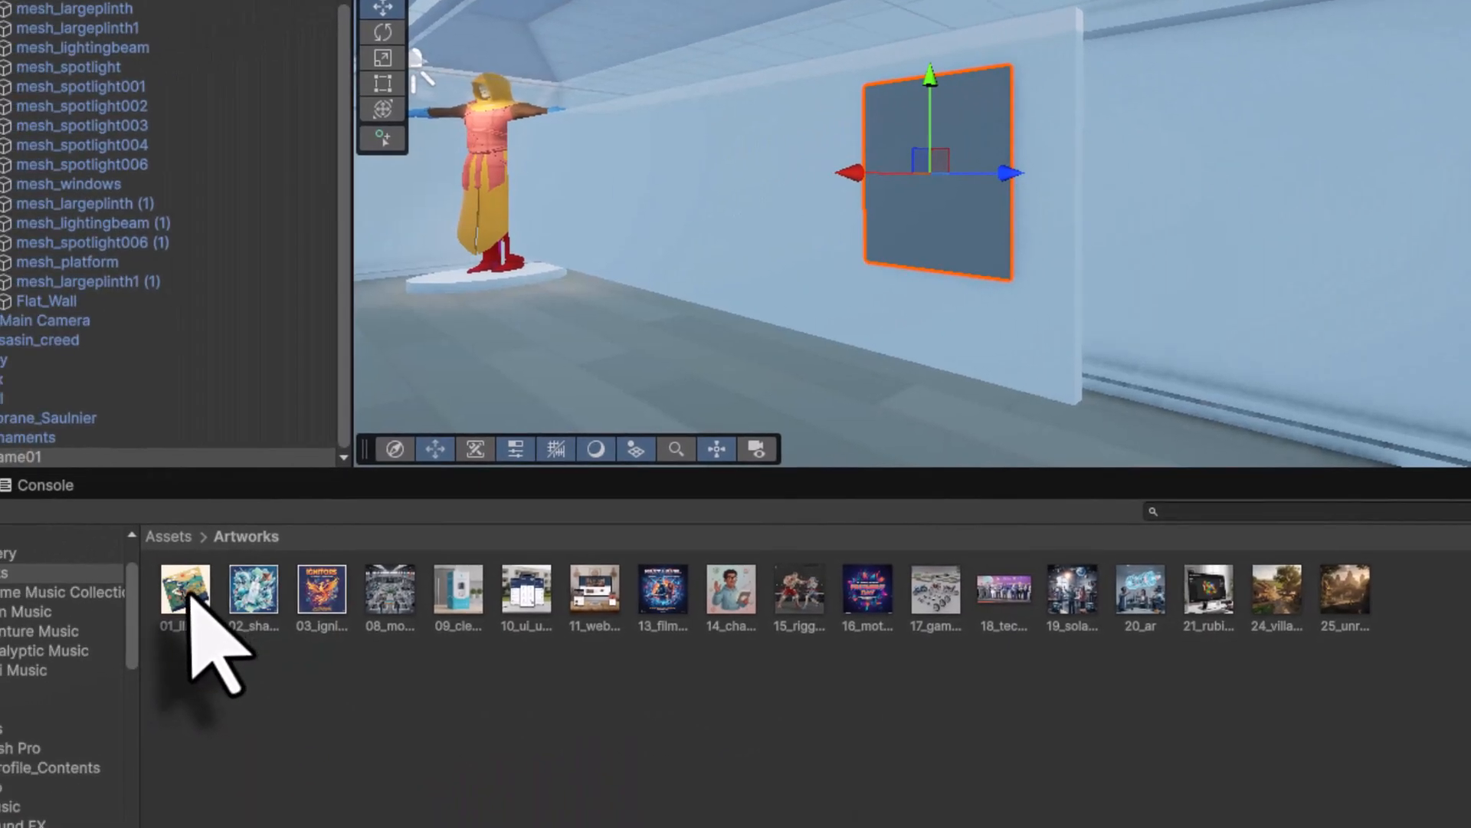
pyautogui.click(185, 592)
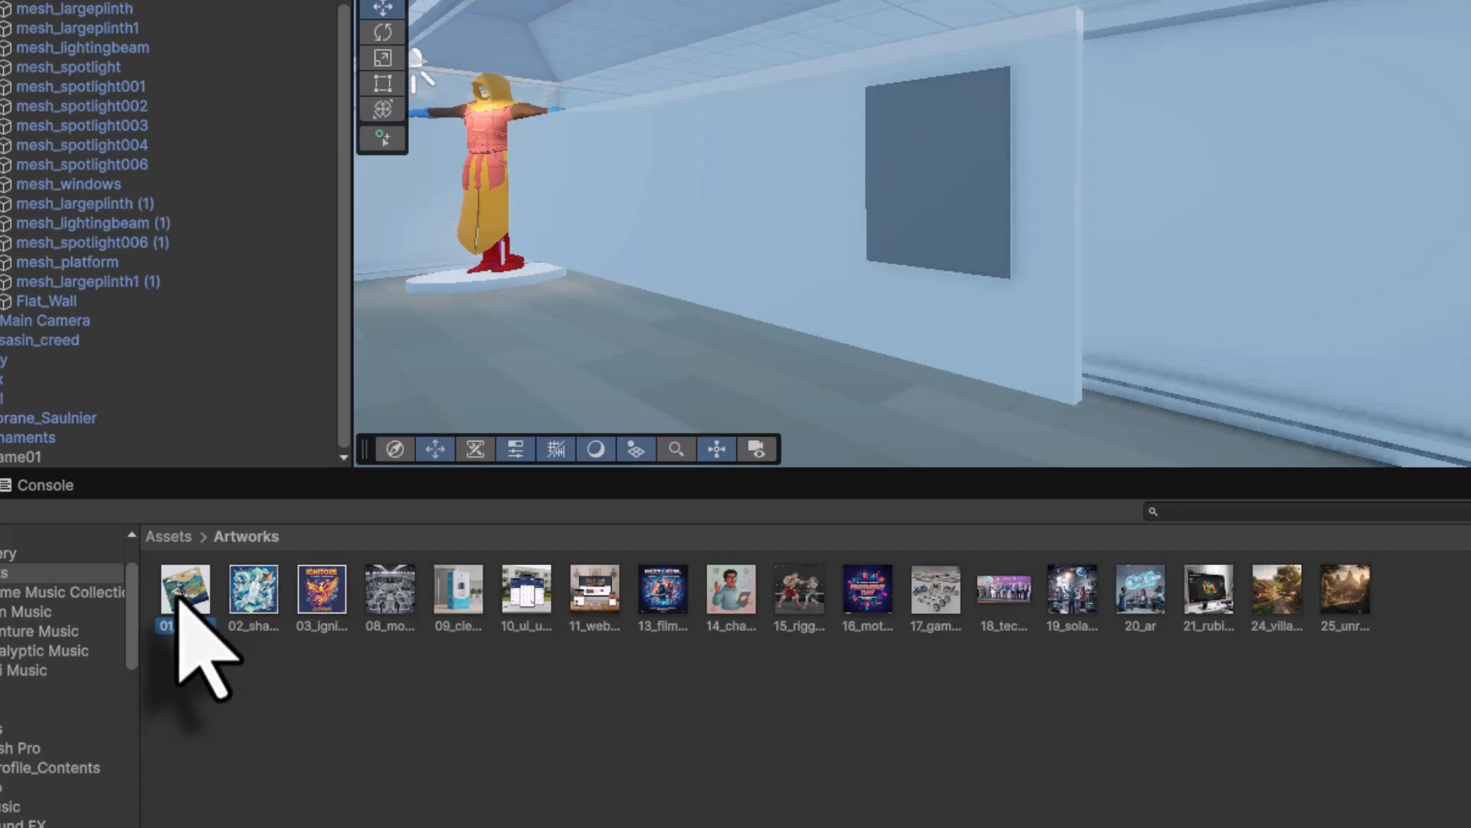
pyautogui.moveTo(181, 600); pyautogui.dragTo(950, 224)
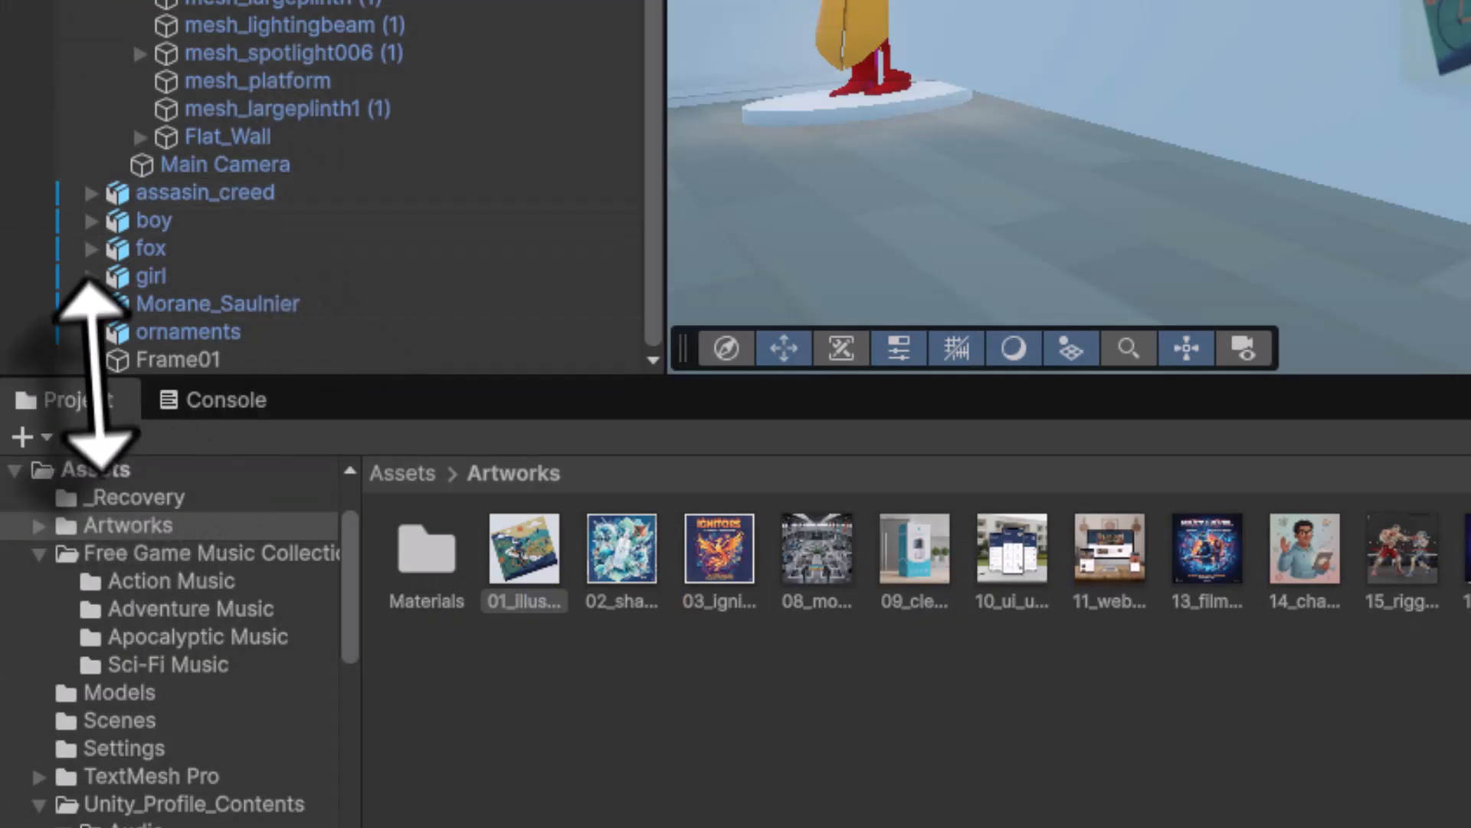
# - Add a TextMeshPro text object under Frame01 reading 'Illustrations'
pyautogui.click(126, 364)
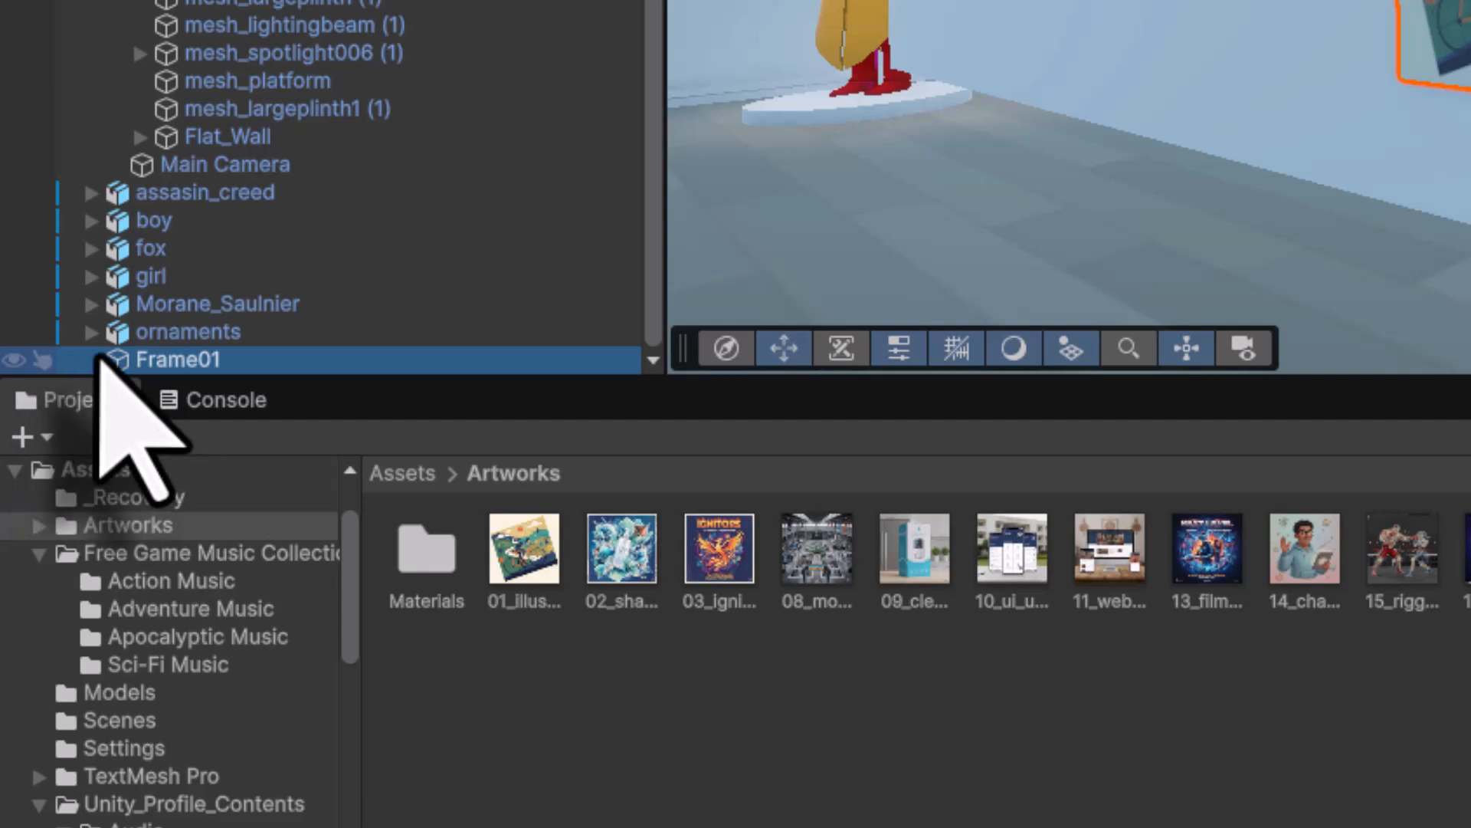
pyautogui.rightClick(115, 361)
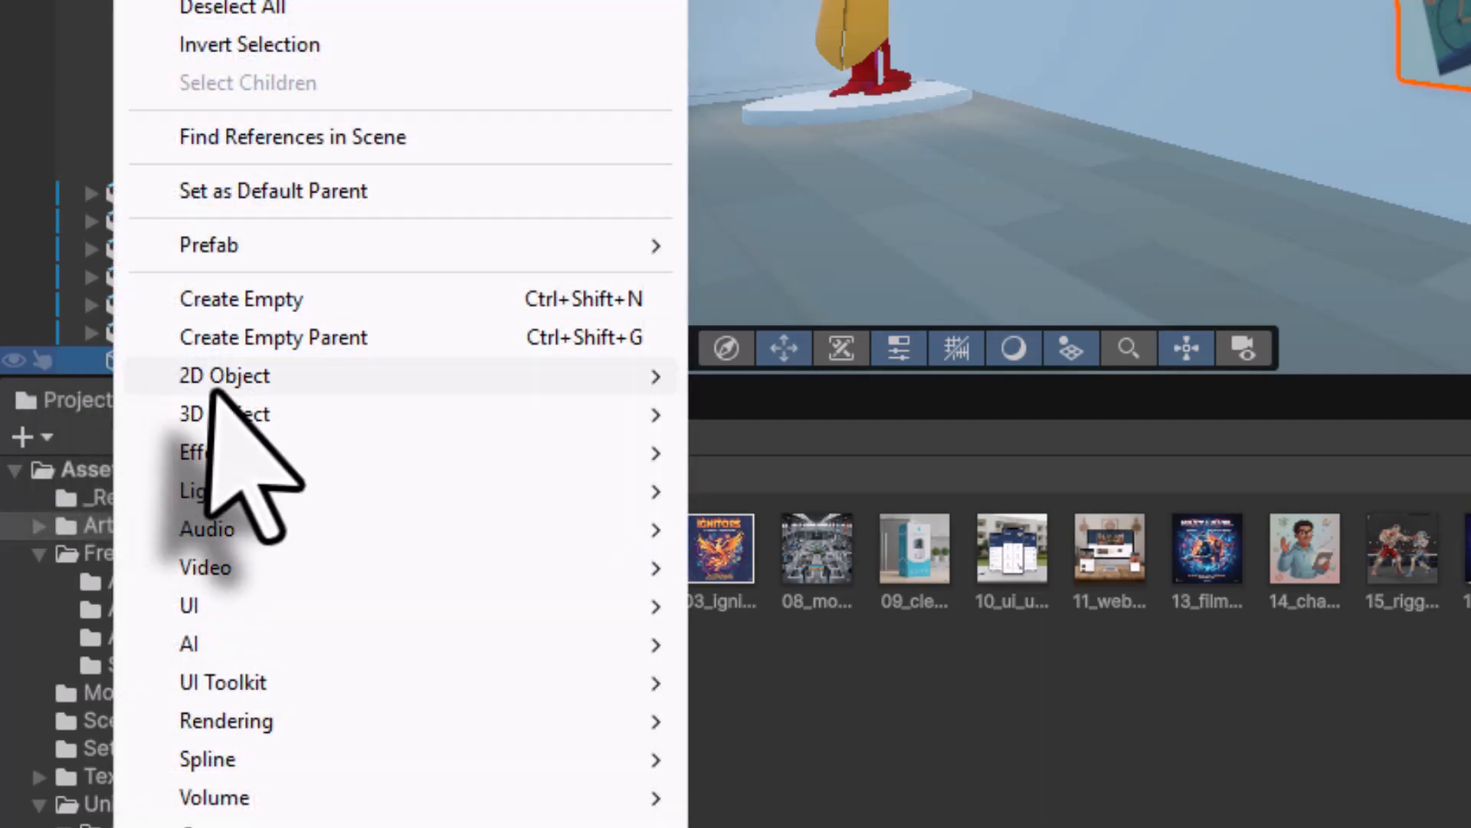
pyautogui.moveTo(223, 407)
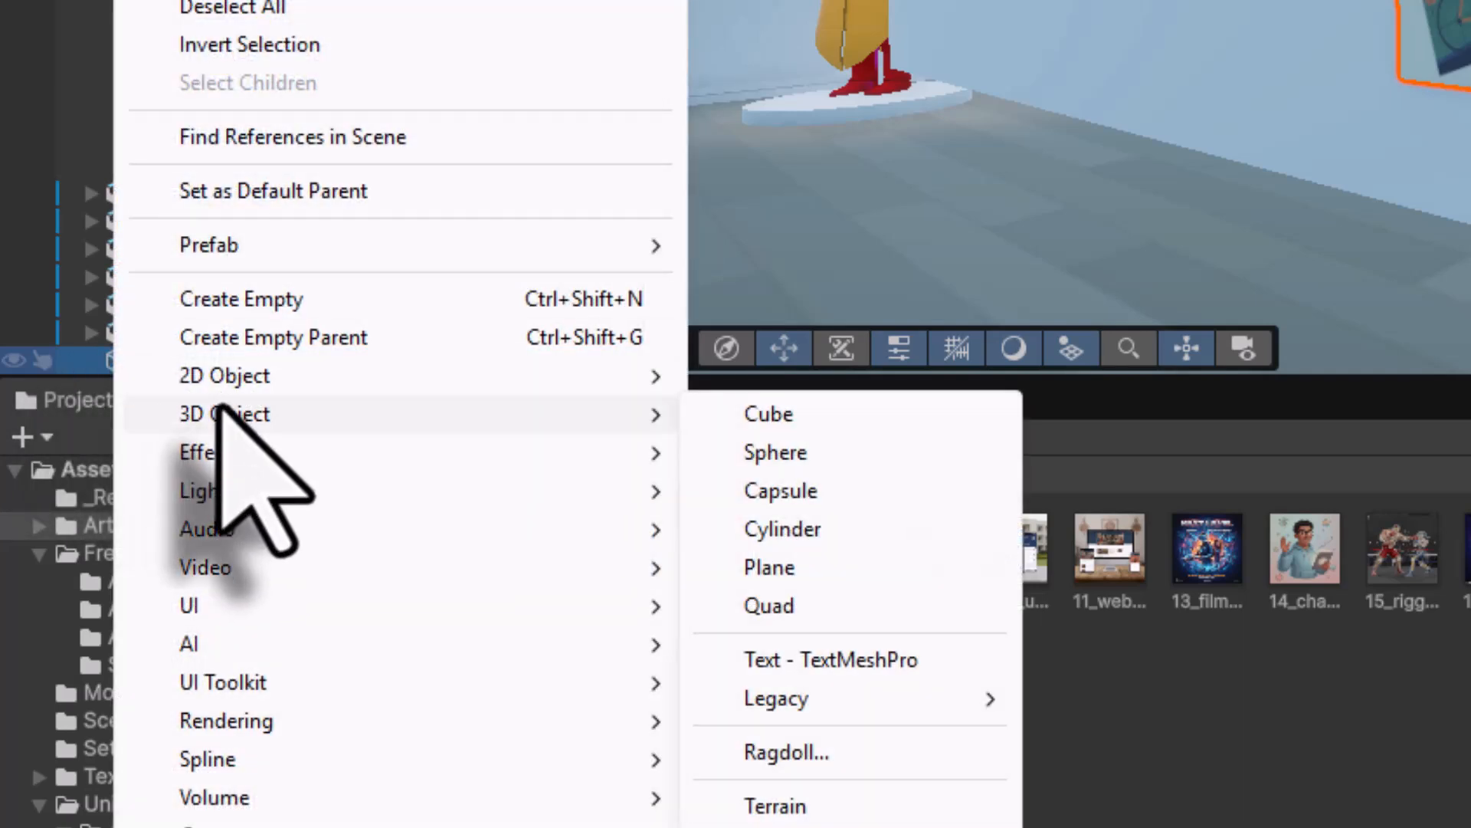
pyautogui.click(799, 662)
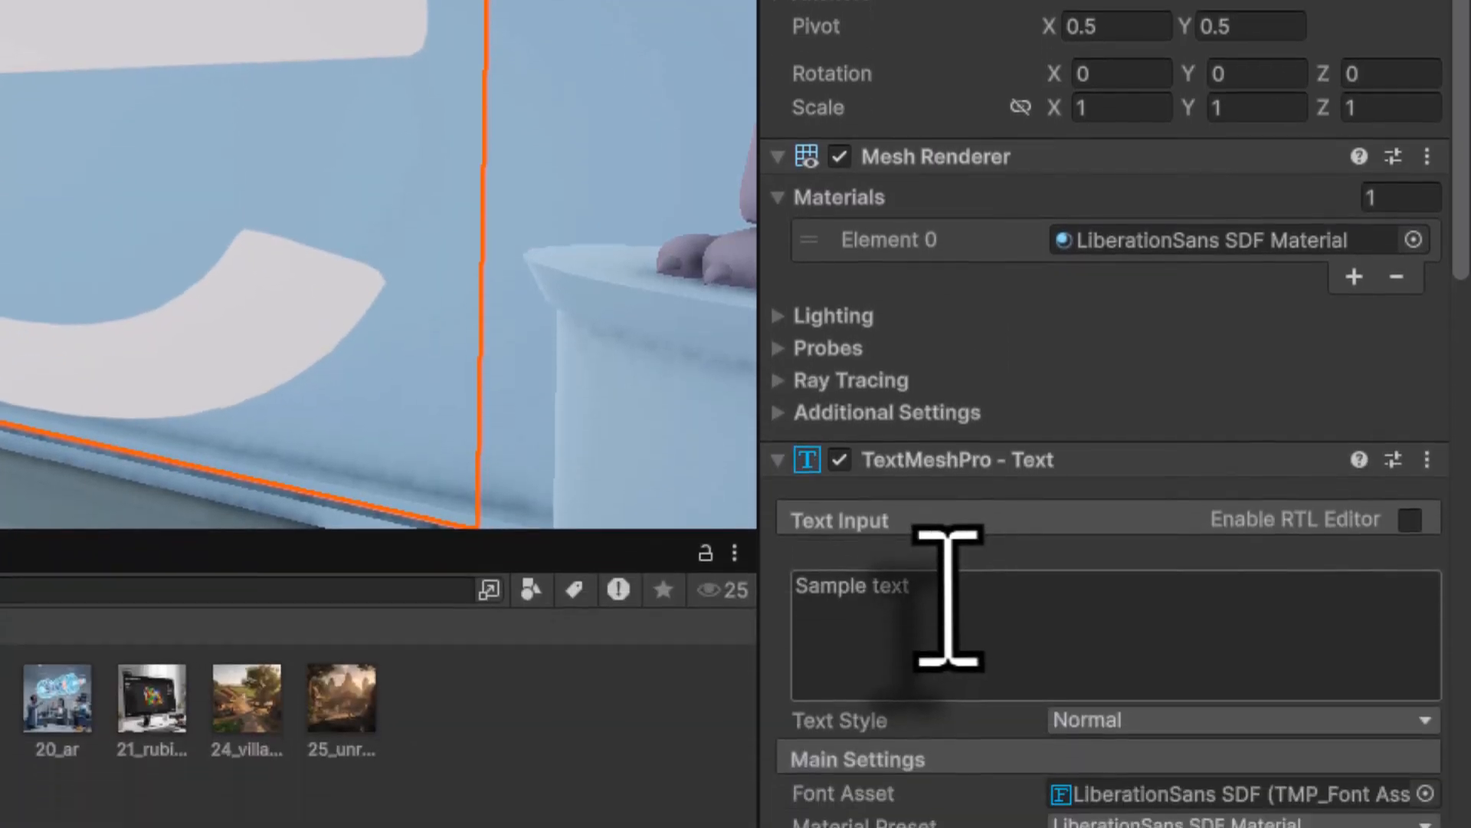
pyautogui.click(948, 596)
pyautogui.press('BackSpace')
pyautogui.write('Illu')
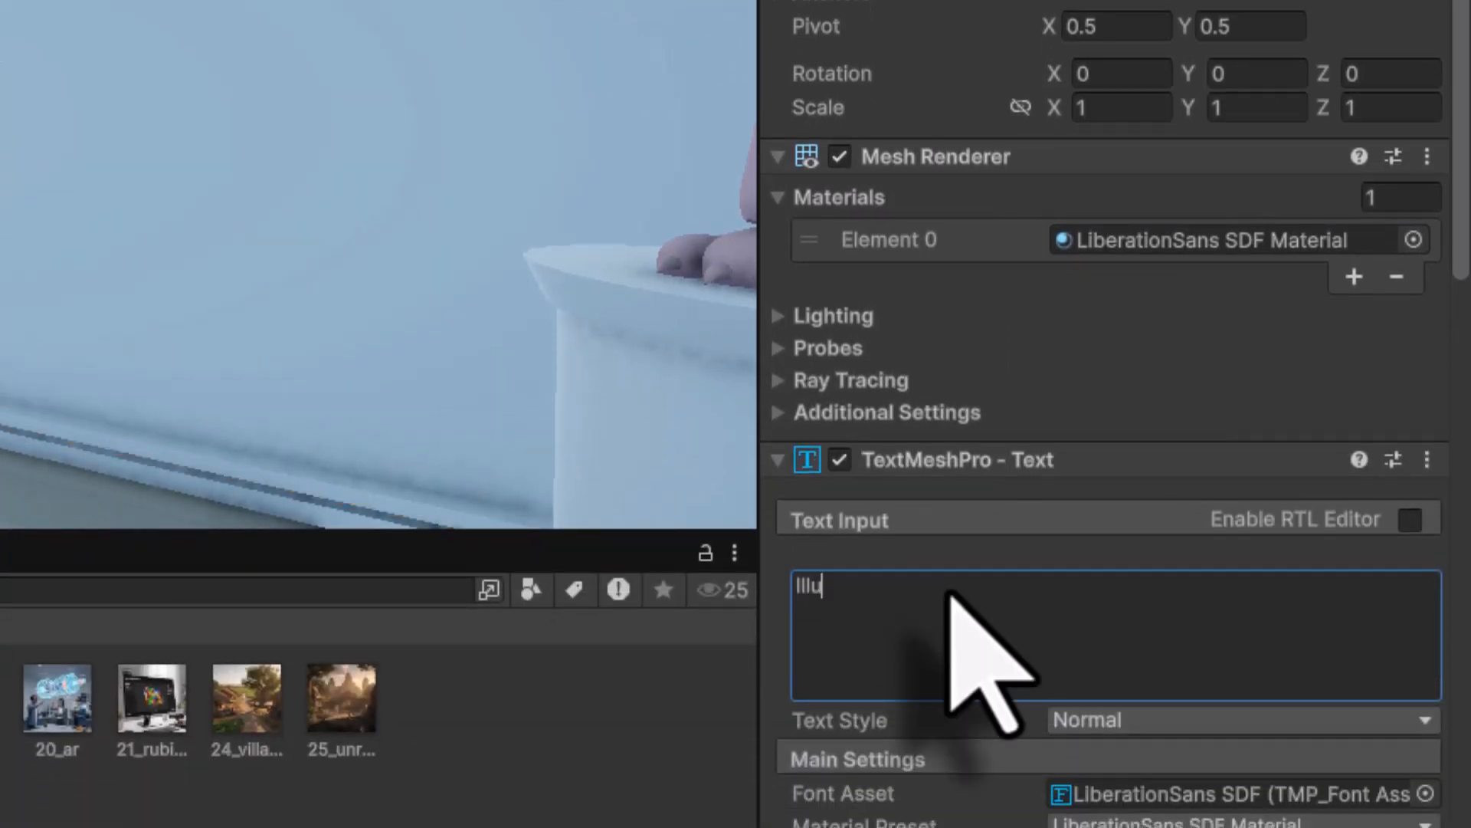
pyautogui.write('strations')
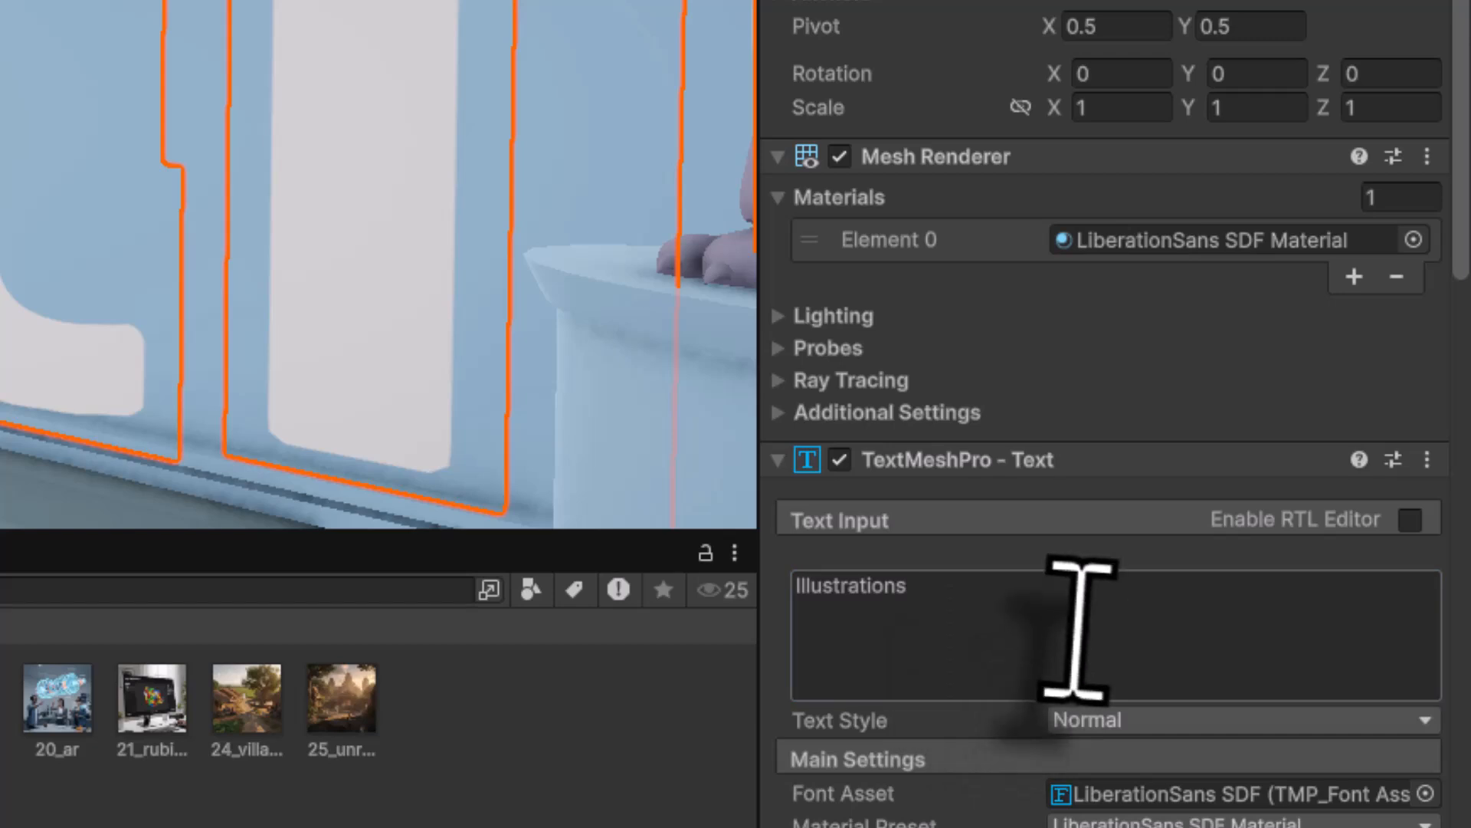
pyautogui.click(1060, 483)
# - Make the label's vertex color fully saturated blue and scale it uniformly to 0.05
pyautogui.scroll(-3, 1056, 452)
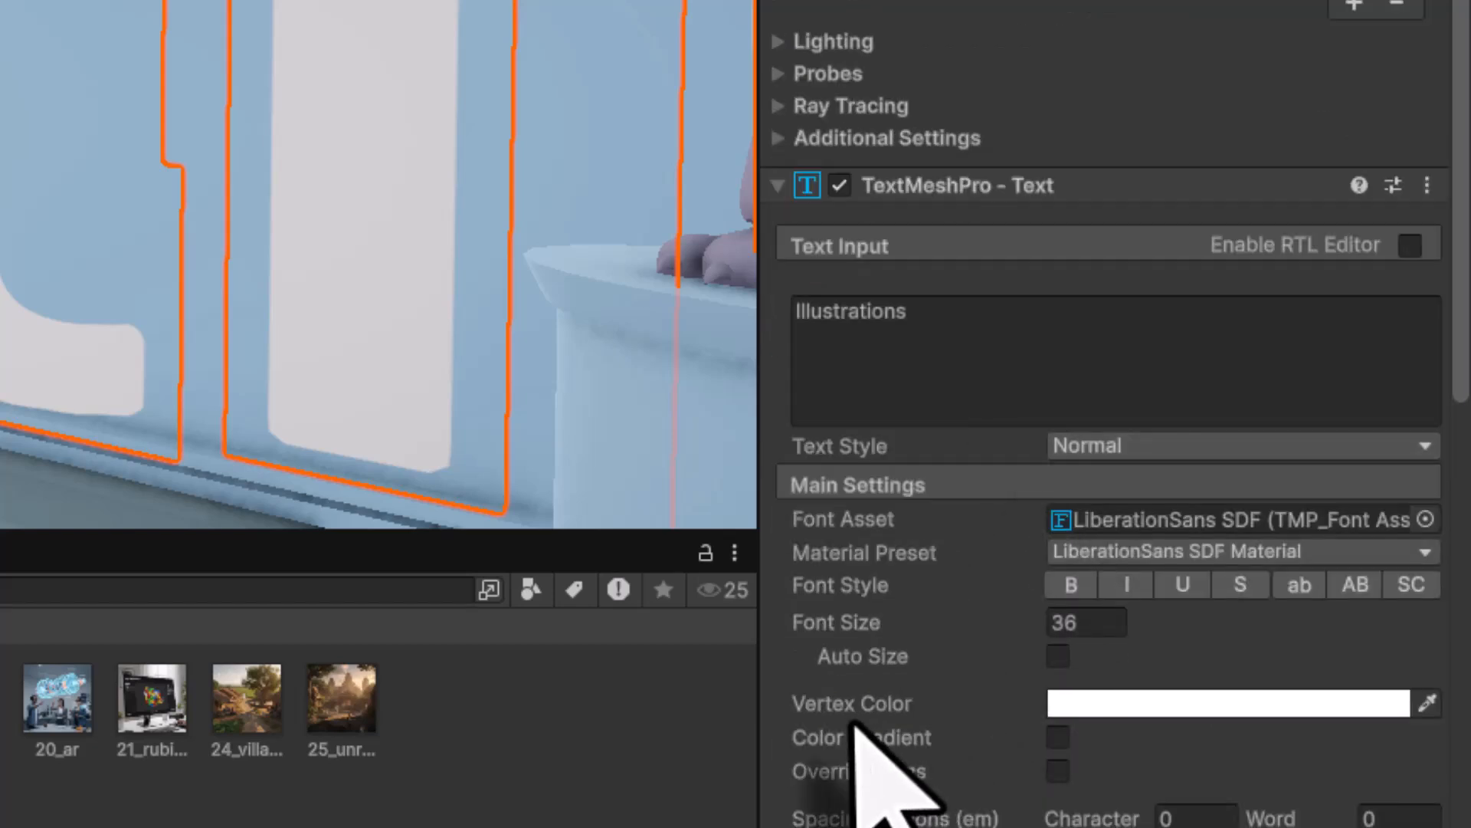
pyautogui.click(1192, 709)
pyautogui.click(1188, 584)
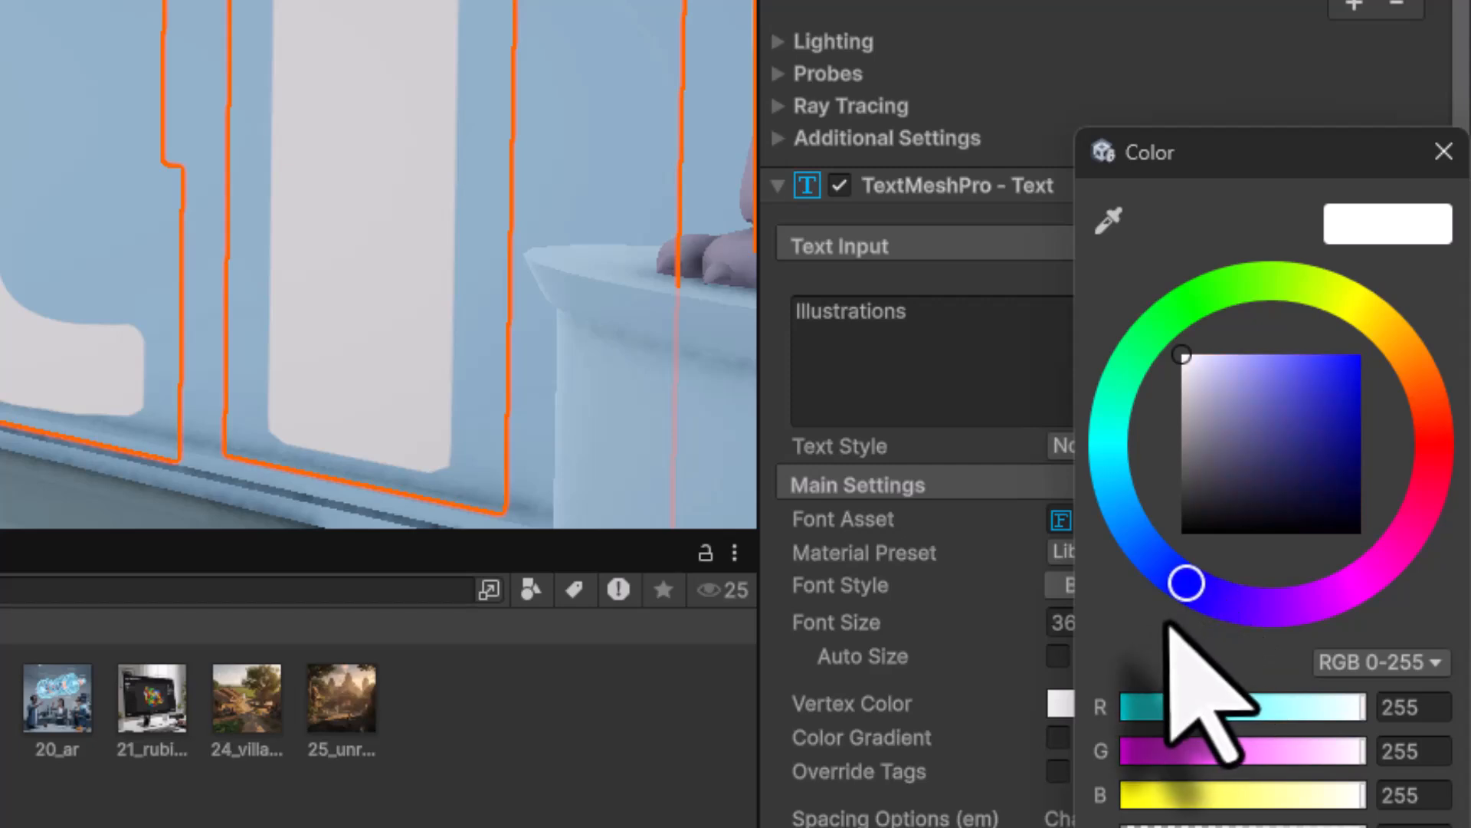
pyautogui.moveTo(1355, 361); pyautogui.dragTo(1376, 329)
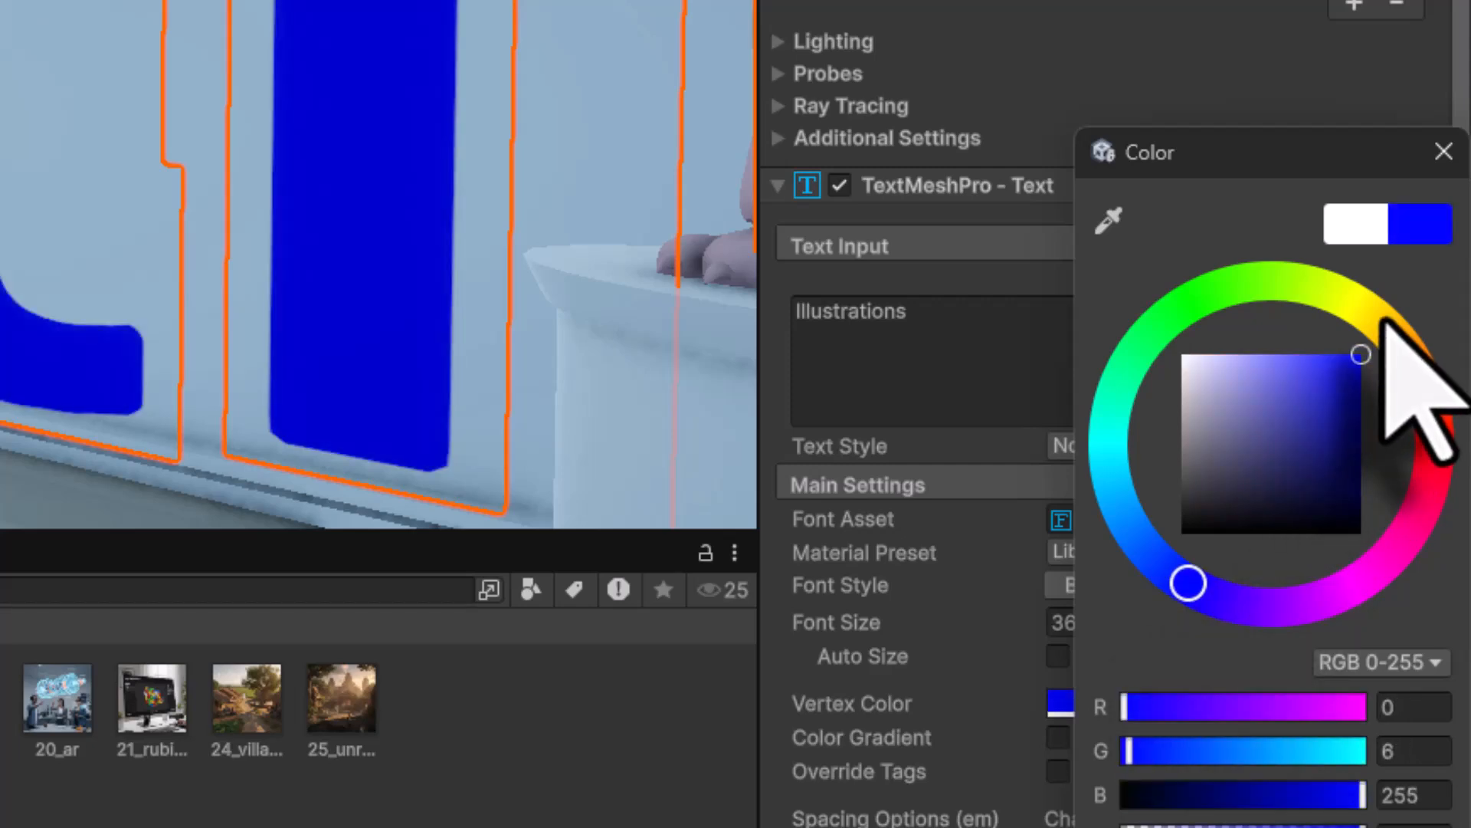
pyautogui.click(1443, 152)
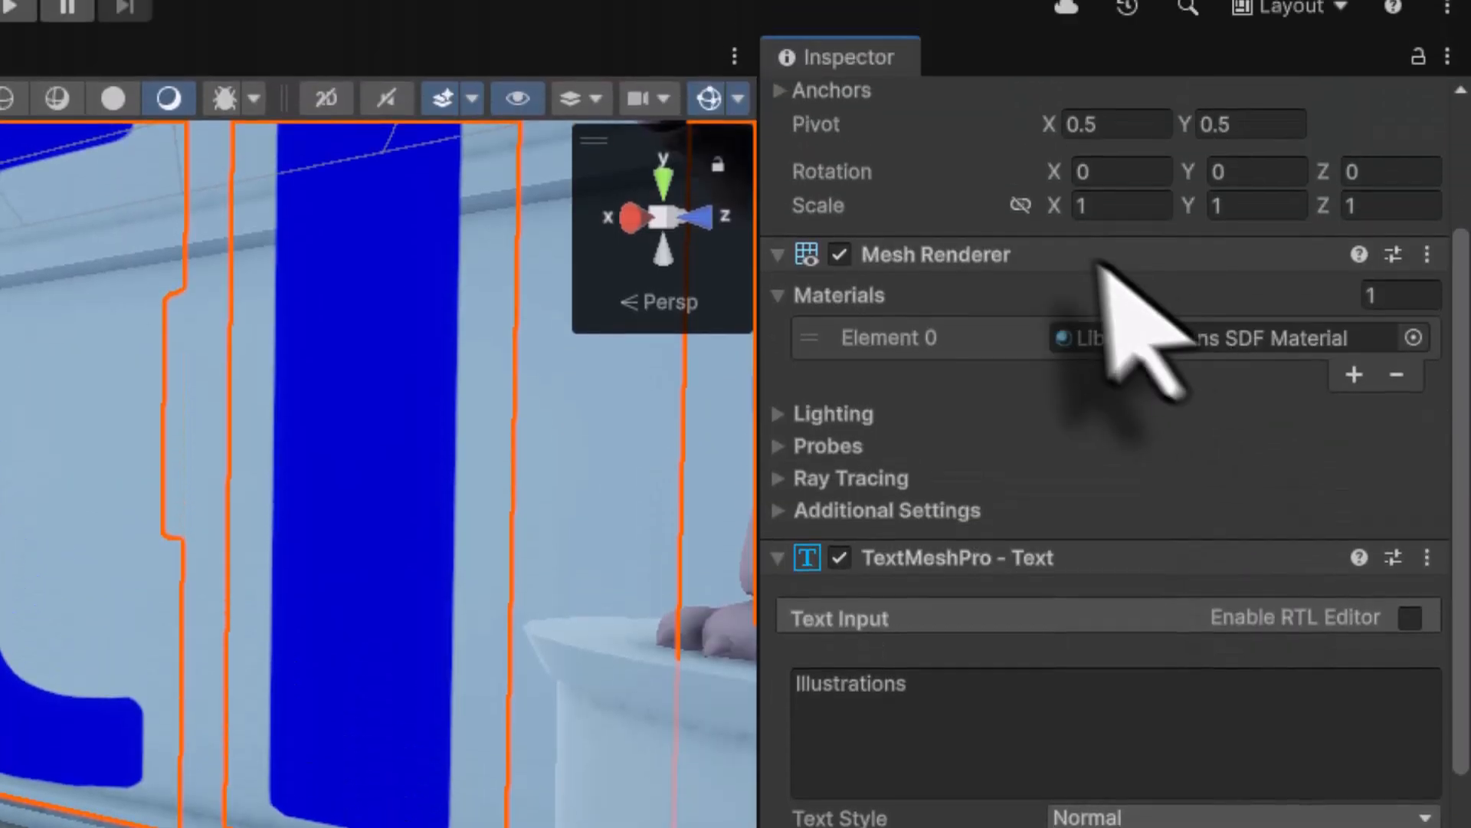
pyautogui.click(1020, 223)
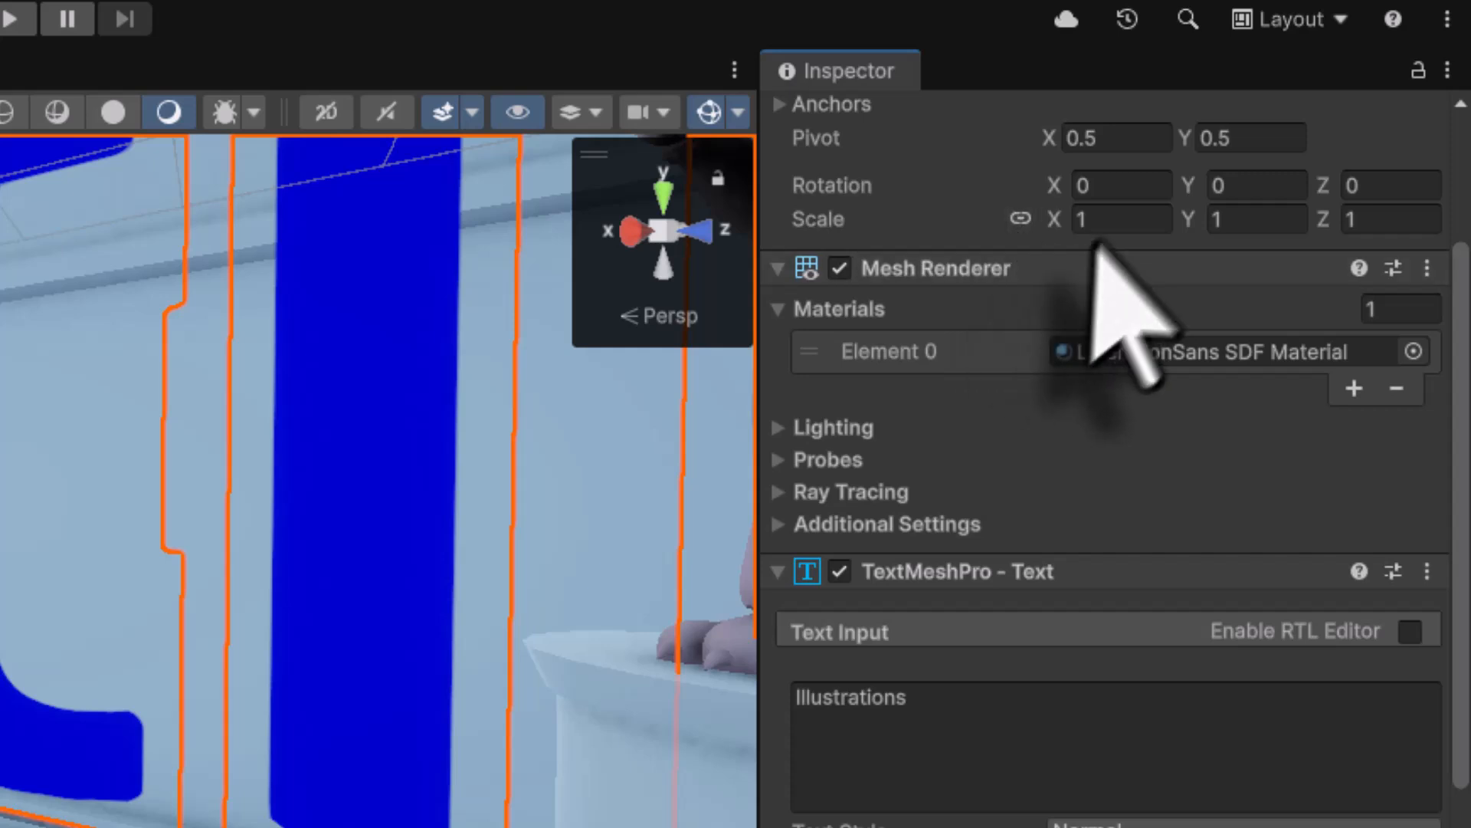
pyautogui.click(1104, 222)
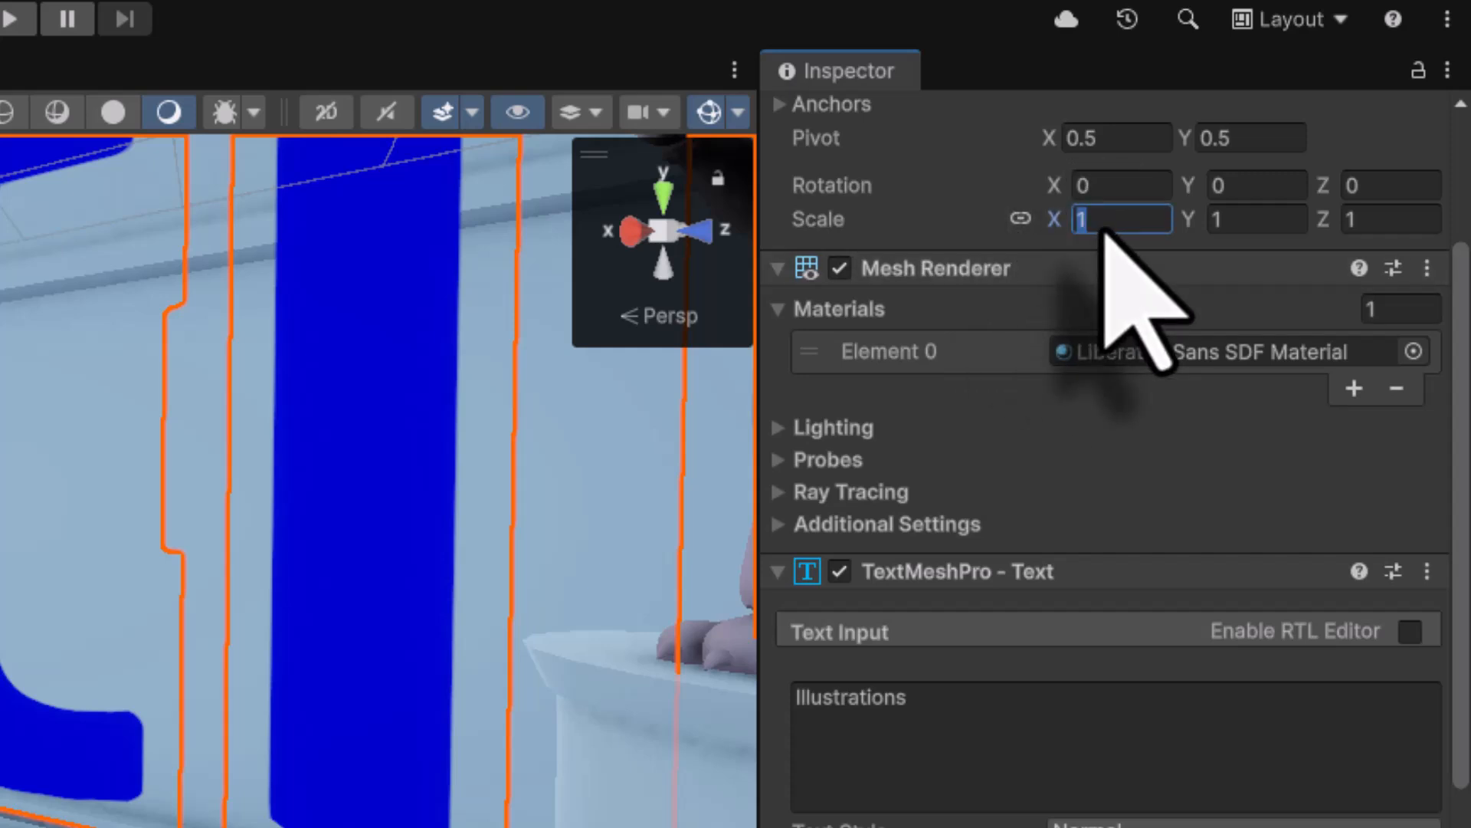
pyautogui.write('.05')
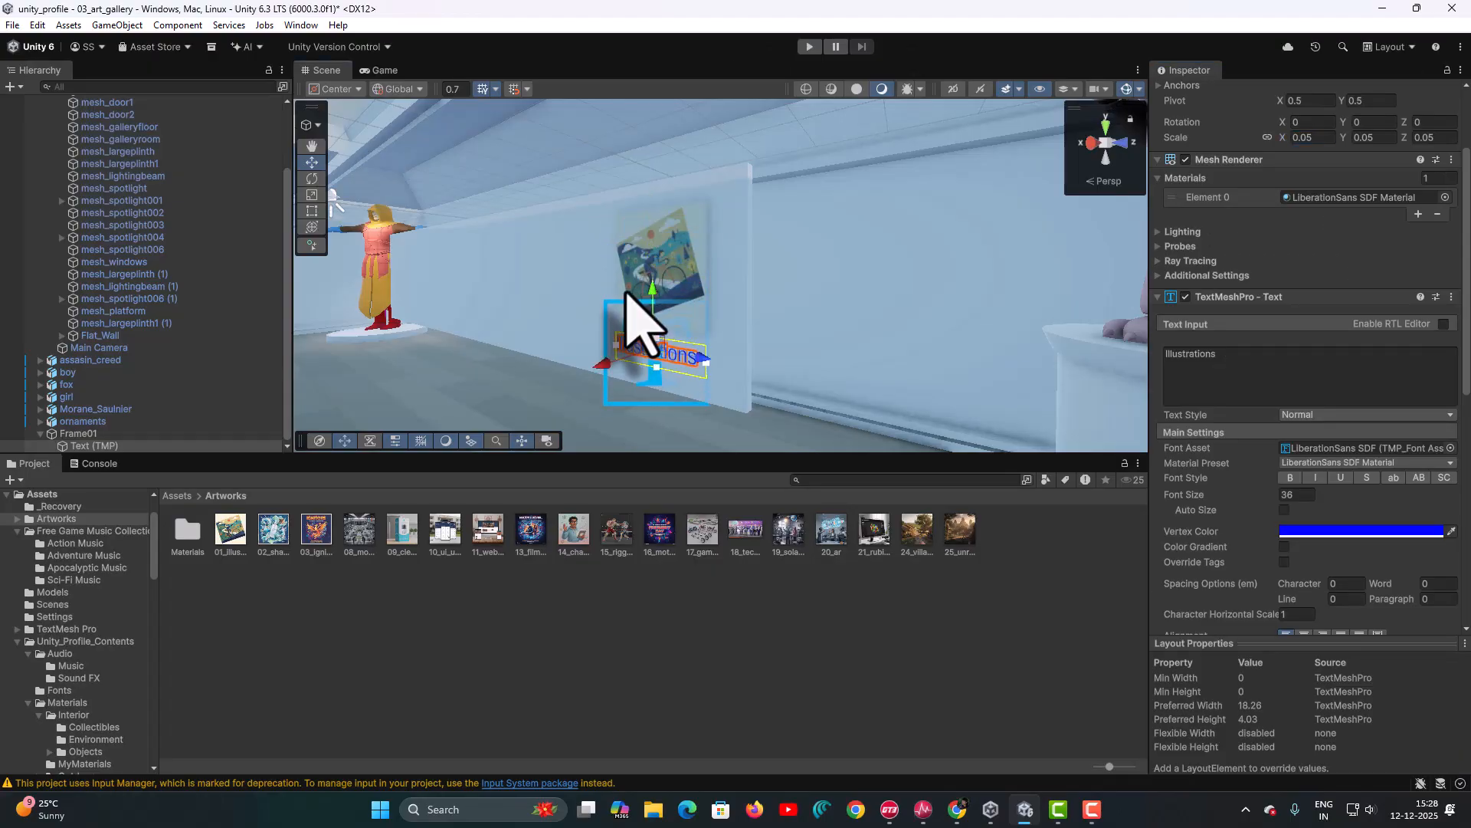
# - Rename the Text (TMP) label under Frame01 to Frame01_text, then collapse and select Frame01
pyautogui.scroll(4, 627, 293)
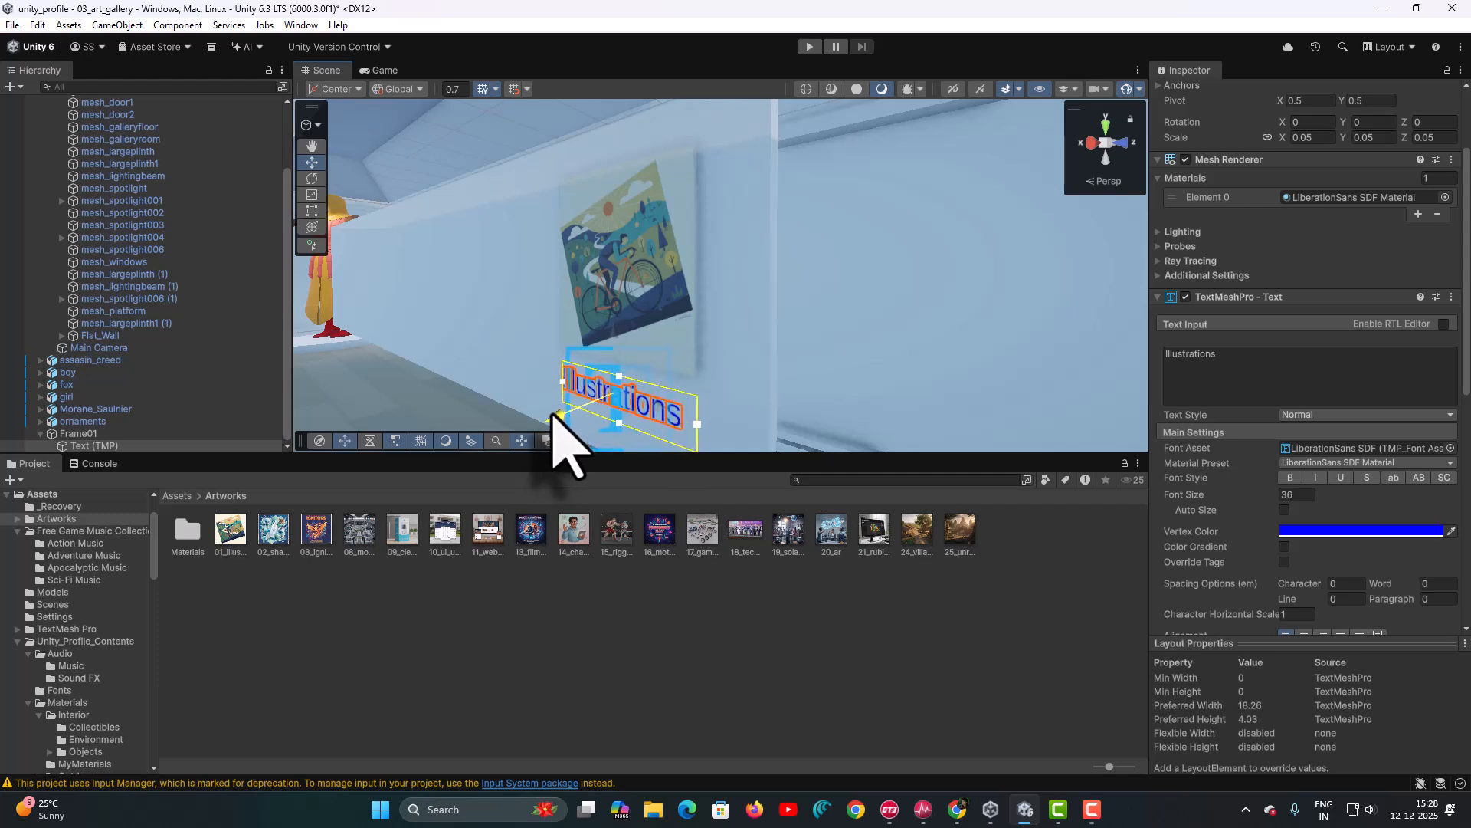
pyautogui.keyDown('alt'); pyautogui.moveTo(527, 398); pyautogui.dragTo(589, 356); pyautogui.keyUp('alt')
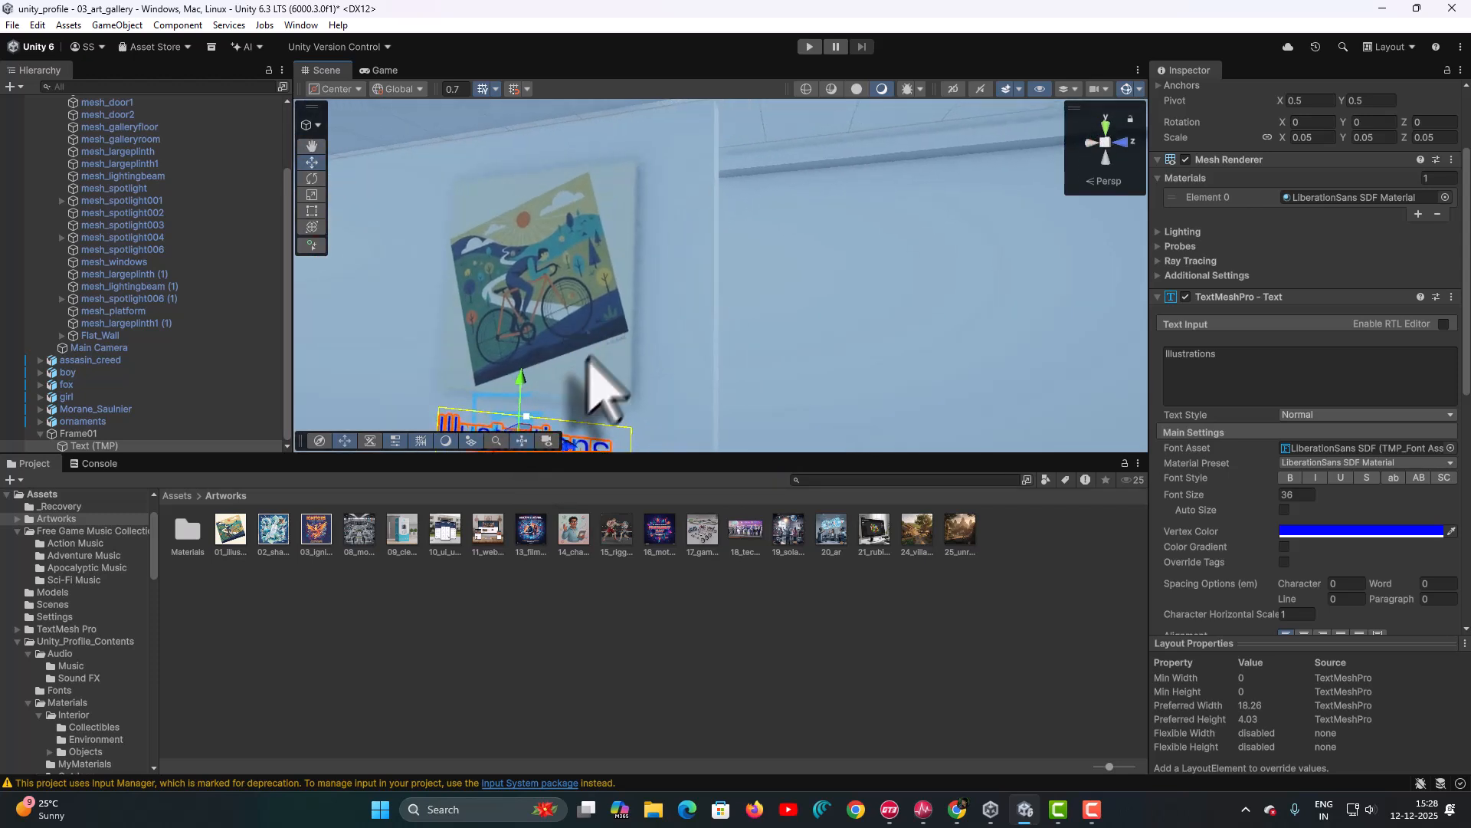
pyautogui.moveTo(571, 372); pyautogui.dragTo(1006, 106, button='middle')
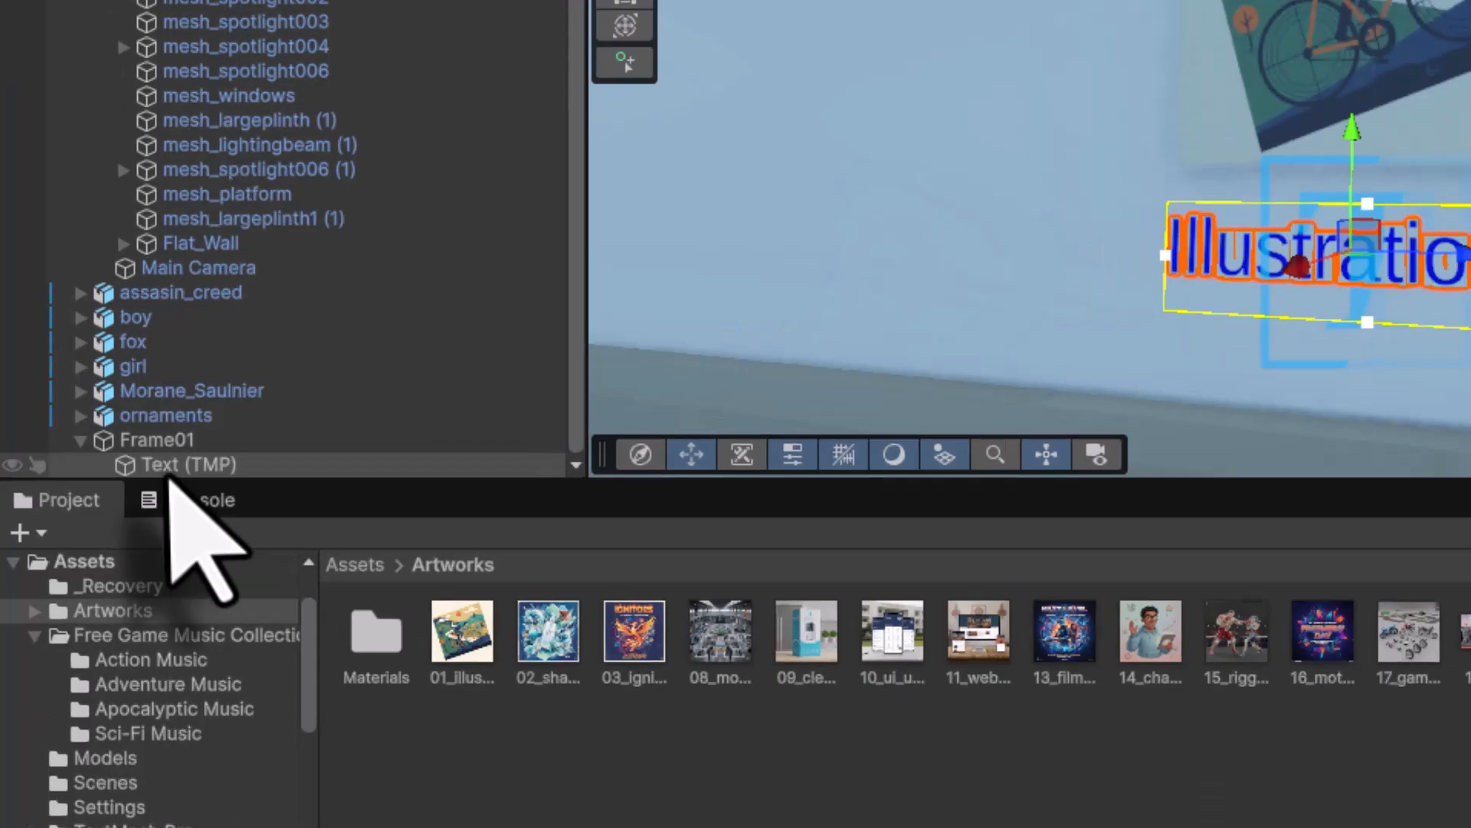
pyautogui.click(172, 465)
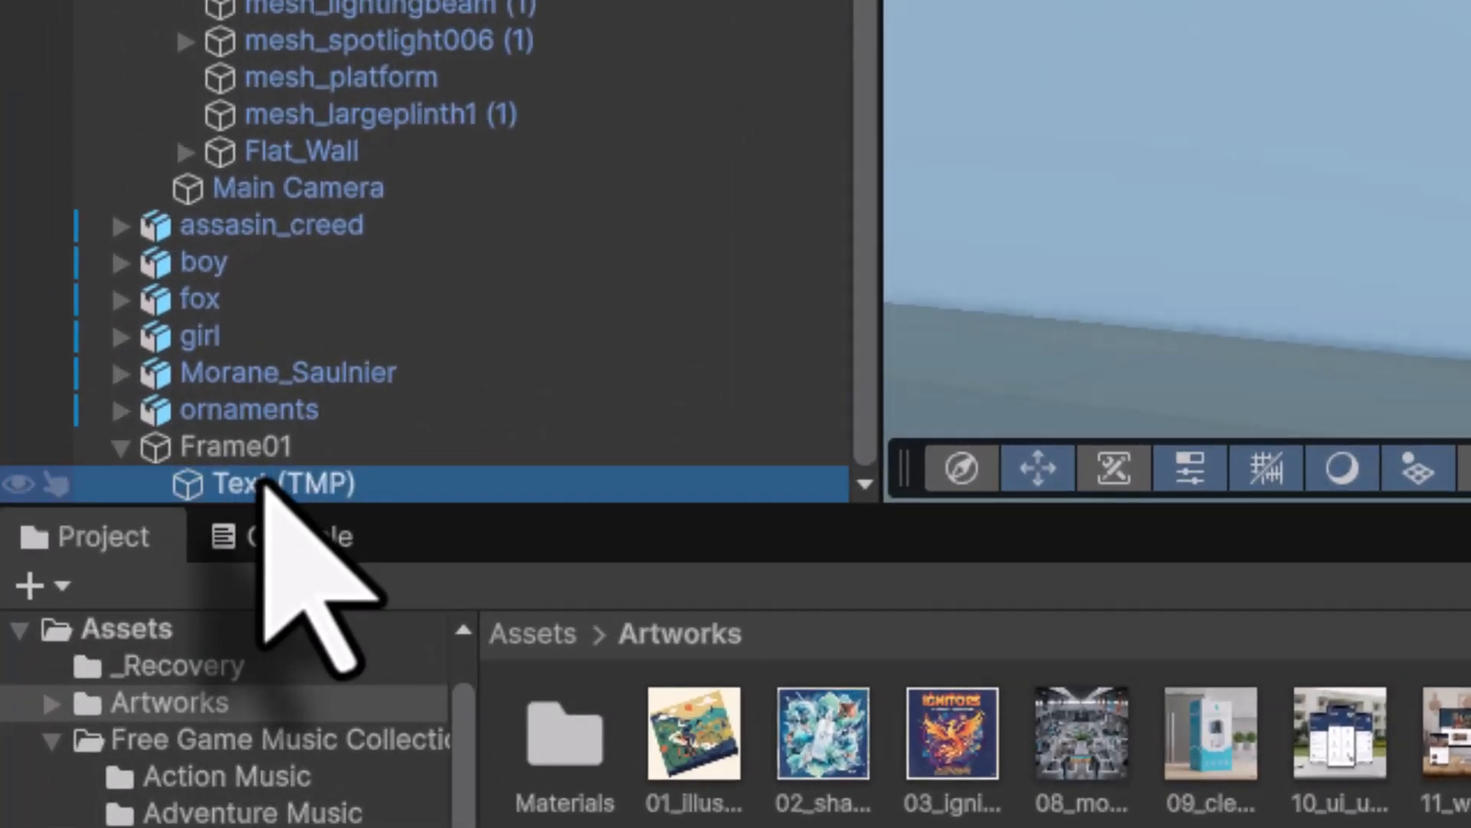
pyautogui.press('F2')
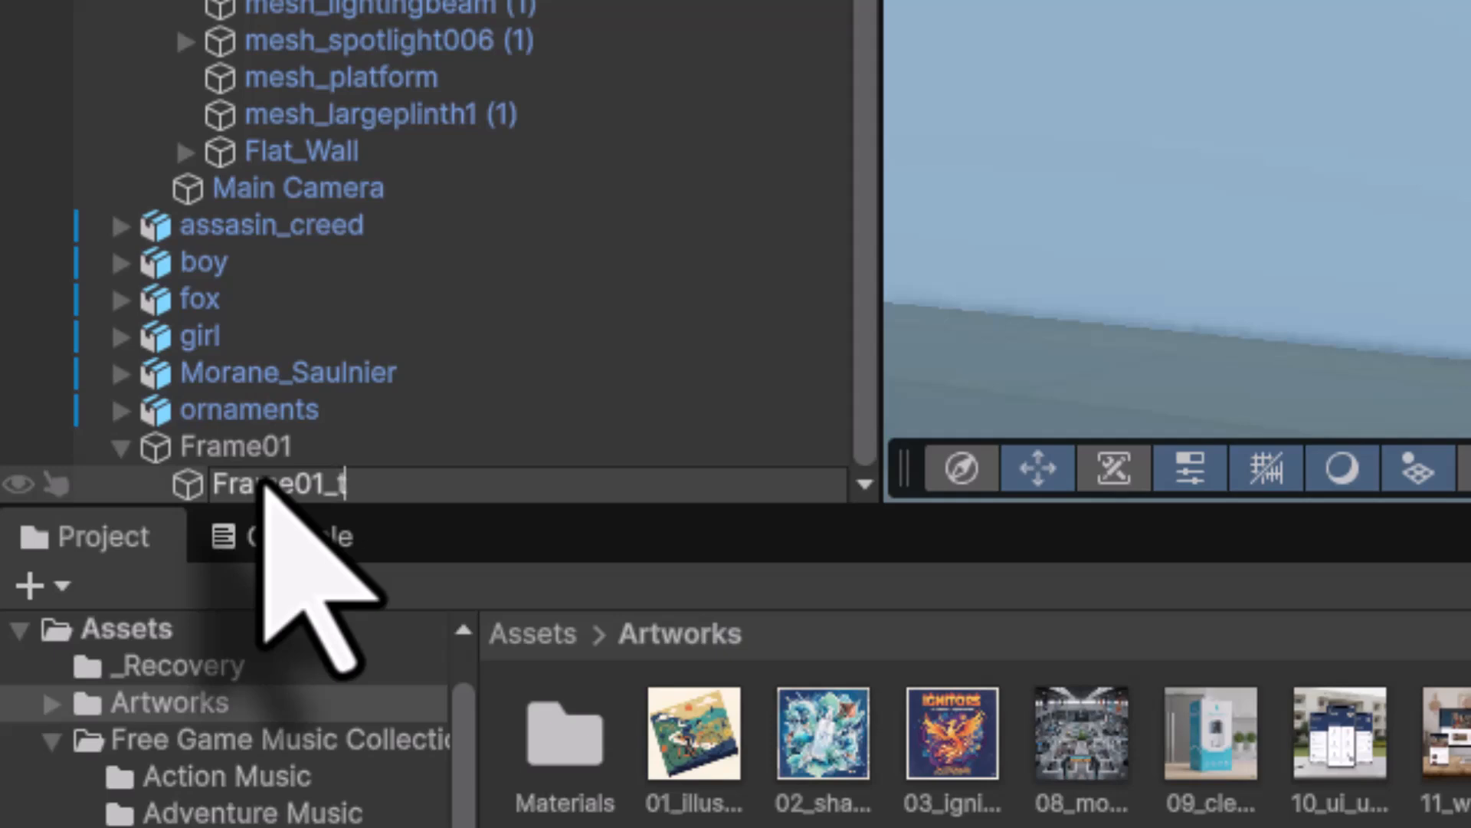
pyautogui.press('Return')
pyautogui.click(122, 450)
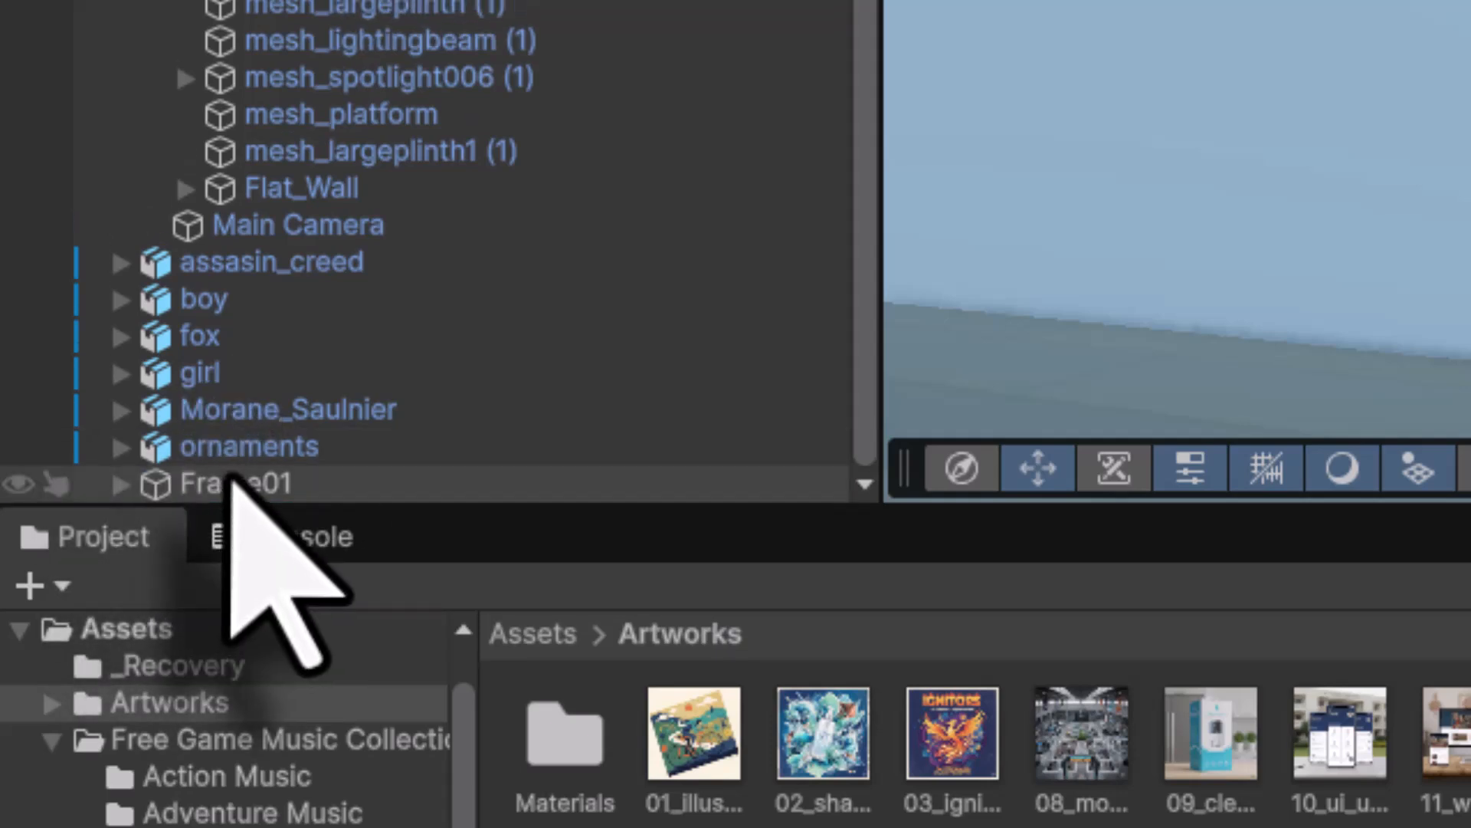
pyautogui.click(241, 485)
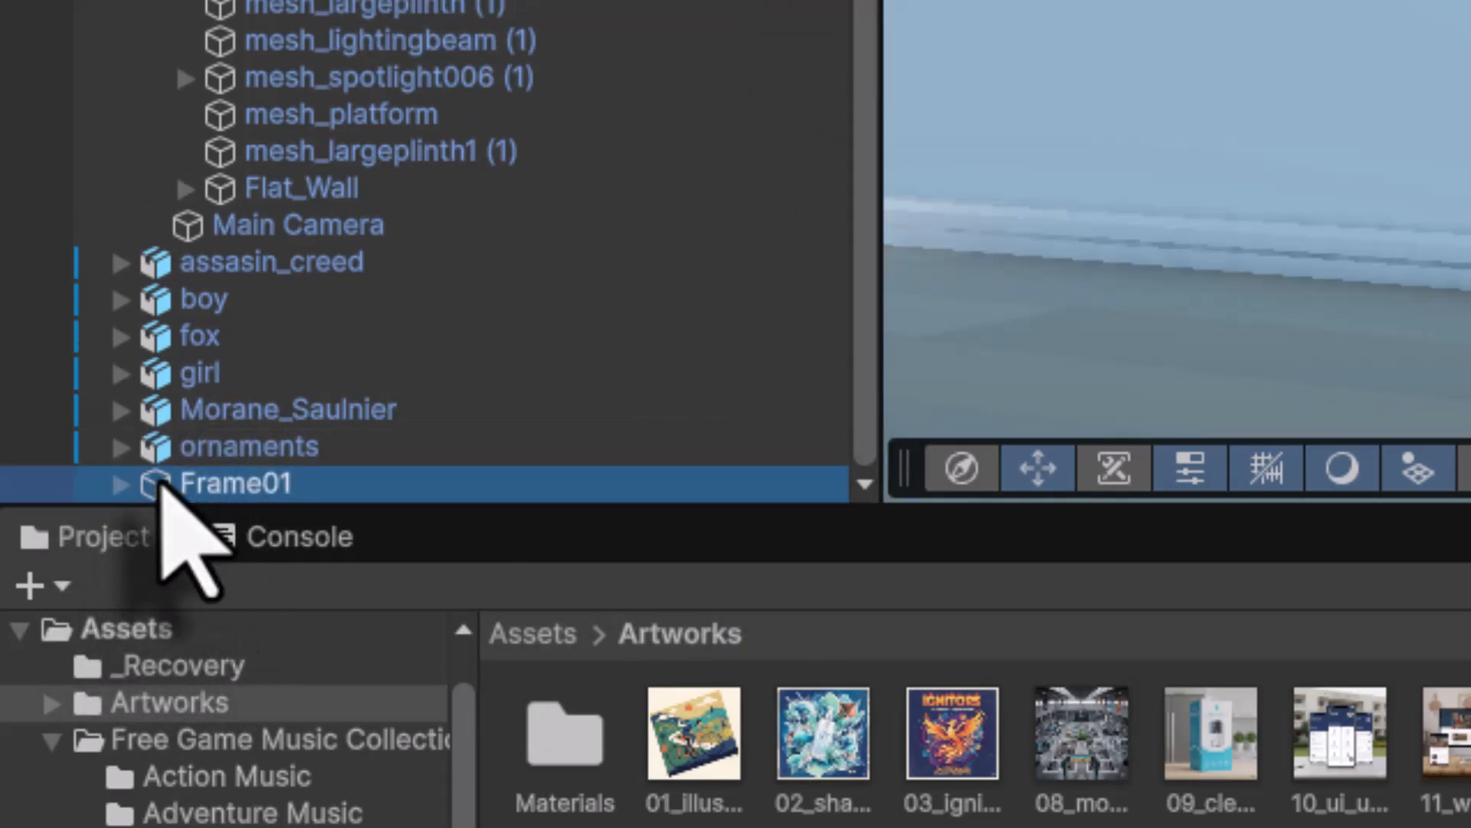
# - Duplicate Frame01, shift the copy along the wall, and name it Frame02
pyautogui.hotkey('ctrl', 'd')
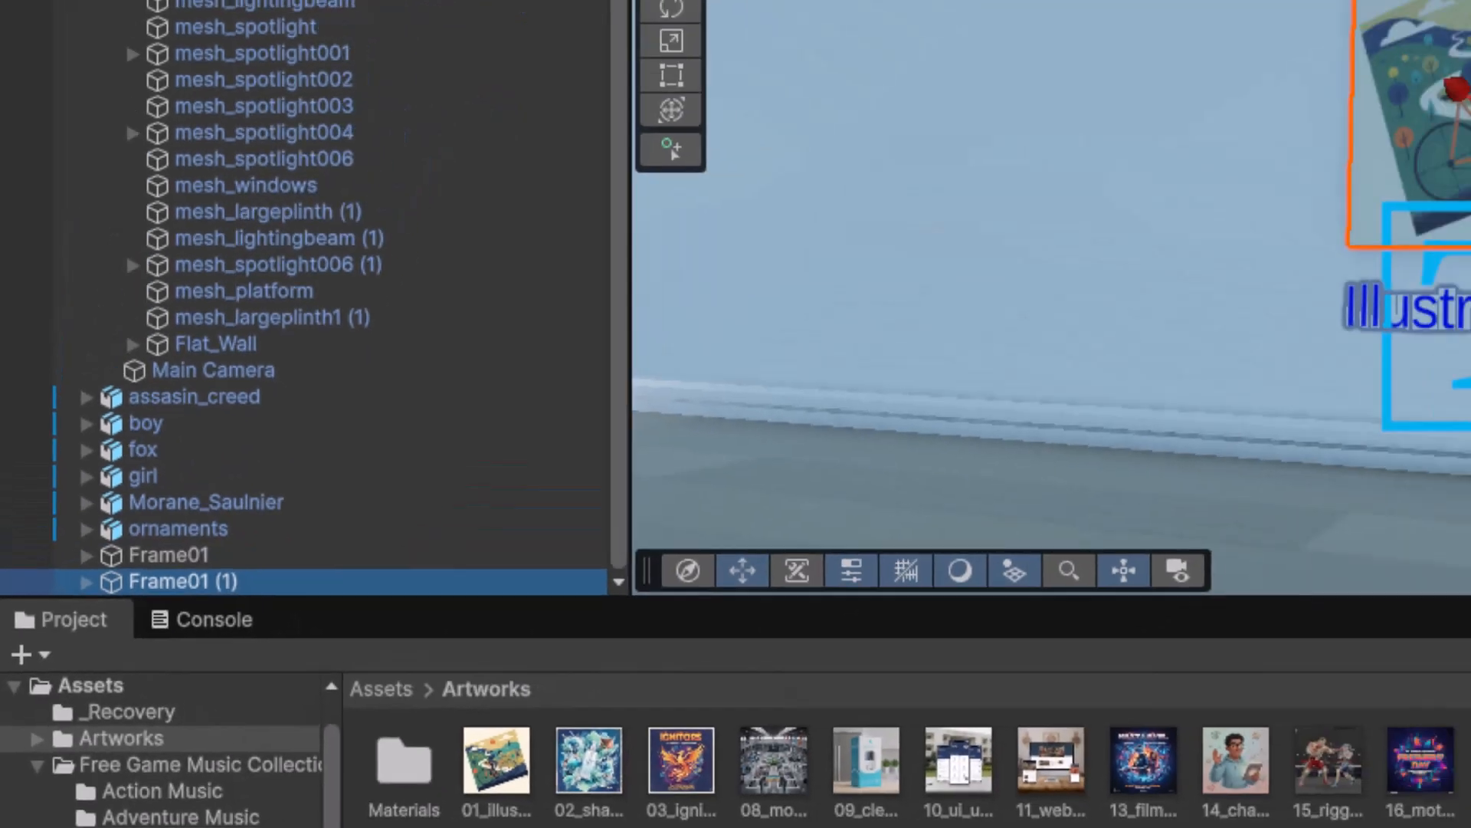
pyautogui.moveTo(1470, 111); pyautogui.dragTo(1182, 121)
pyautogui.moveTo(903, 289); pyautogui.dragTo(910, 289)
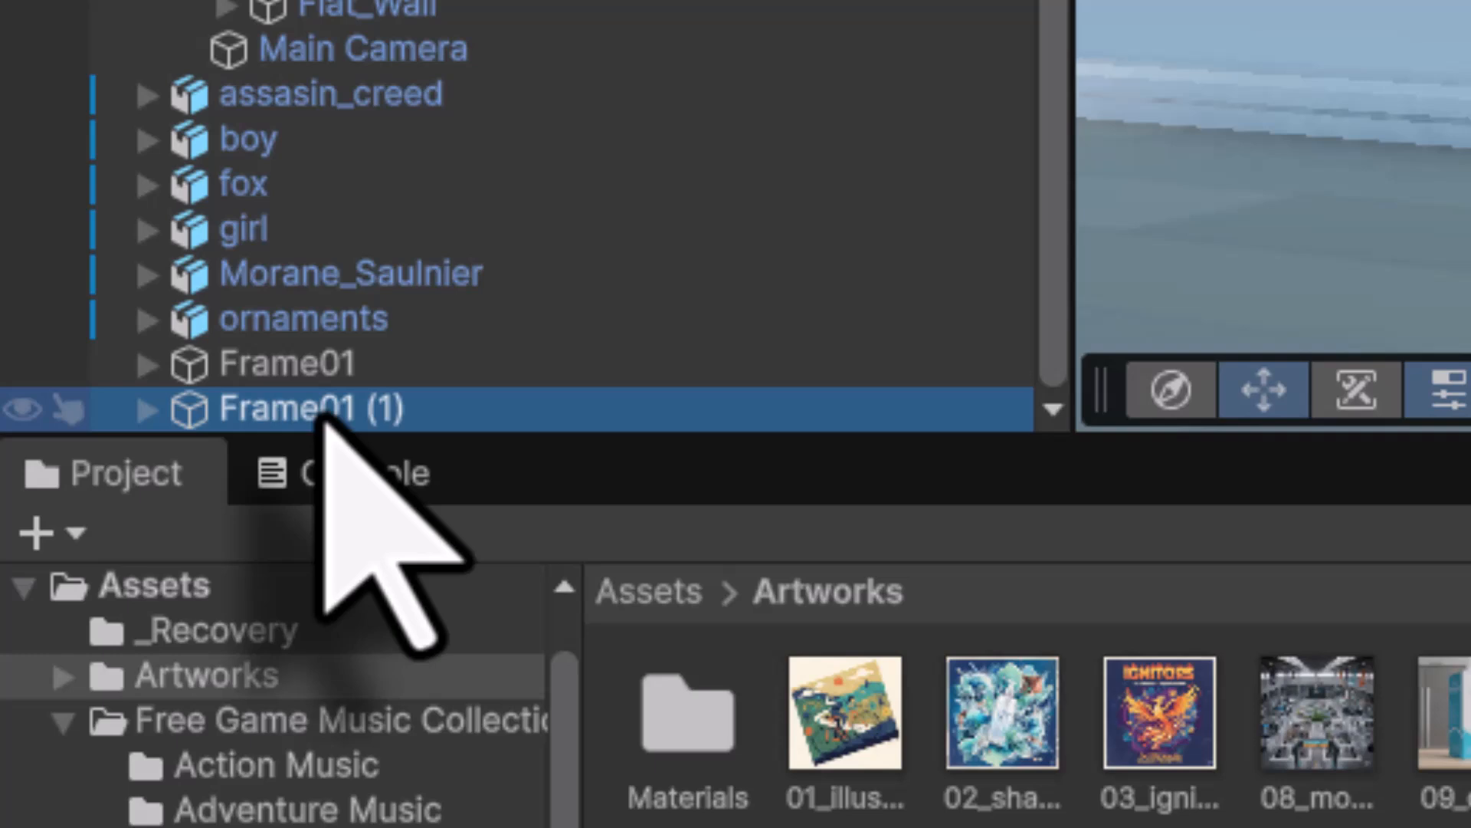
pyautogui.click(151, 643)
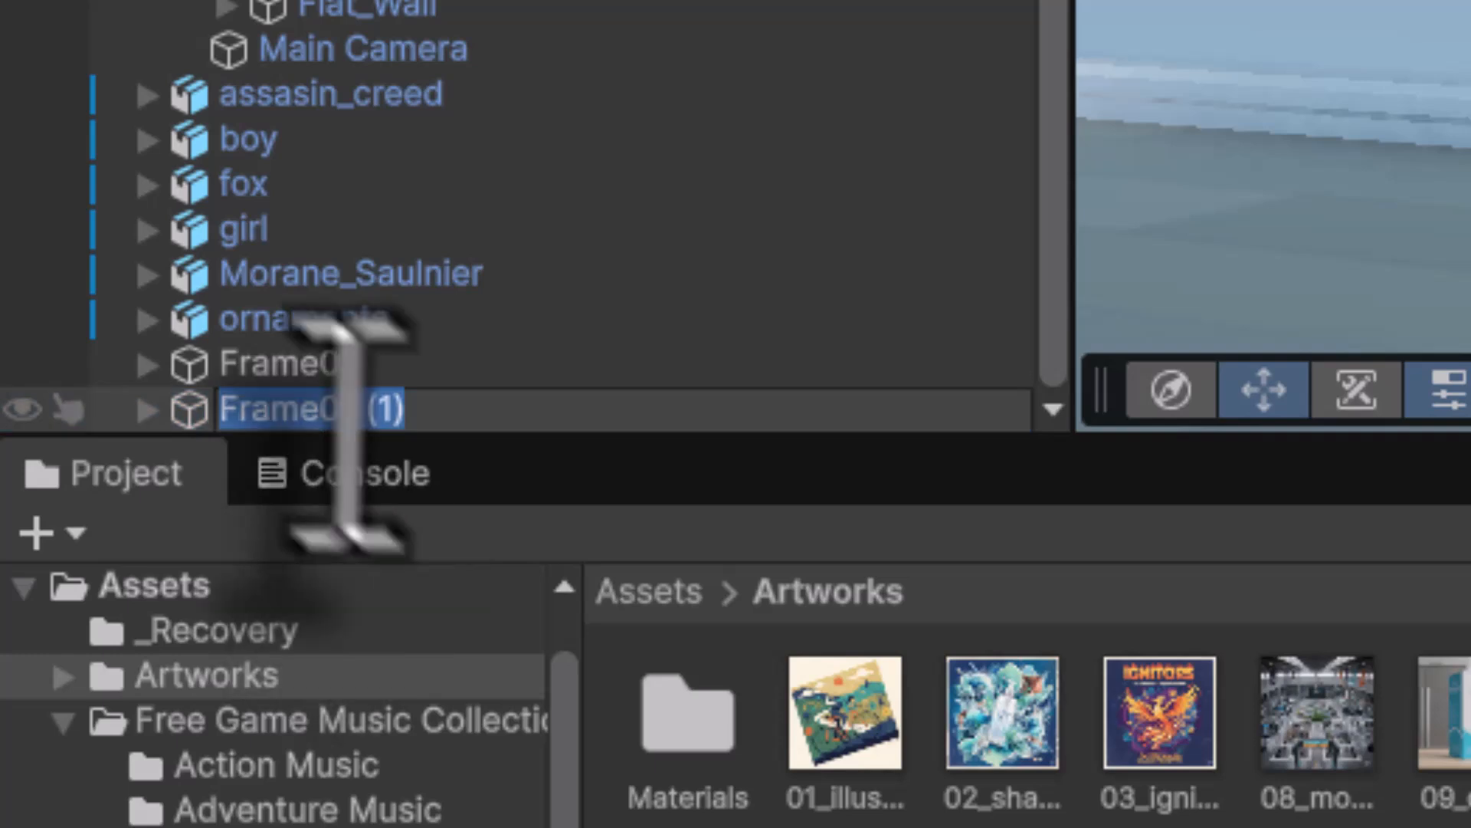
pyautogui.moveTo(337, 410); pyautogui.dragTo(524, 381)
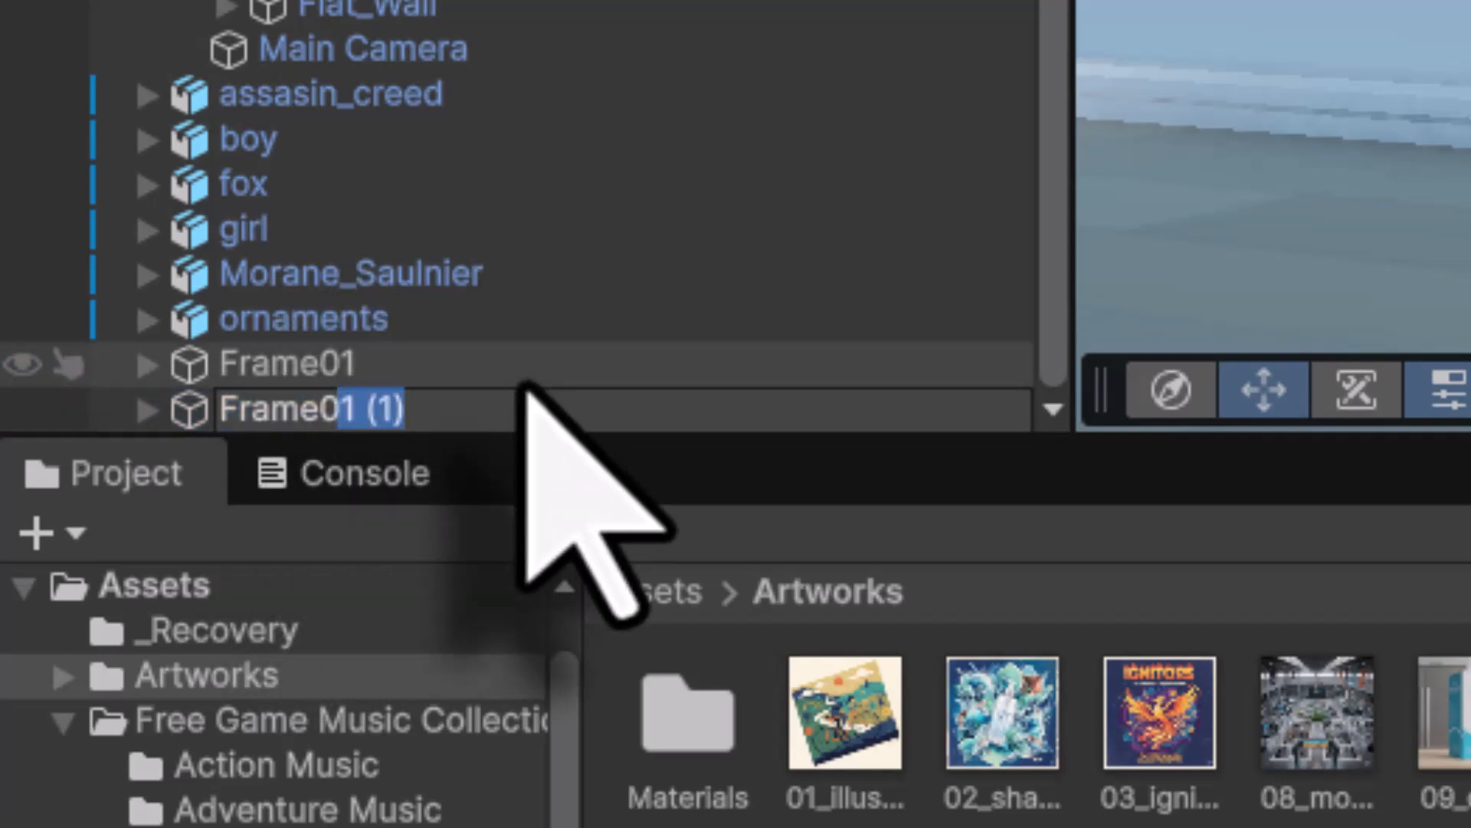
pyautogui.write('2')
pyautogui.press('Return')
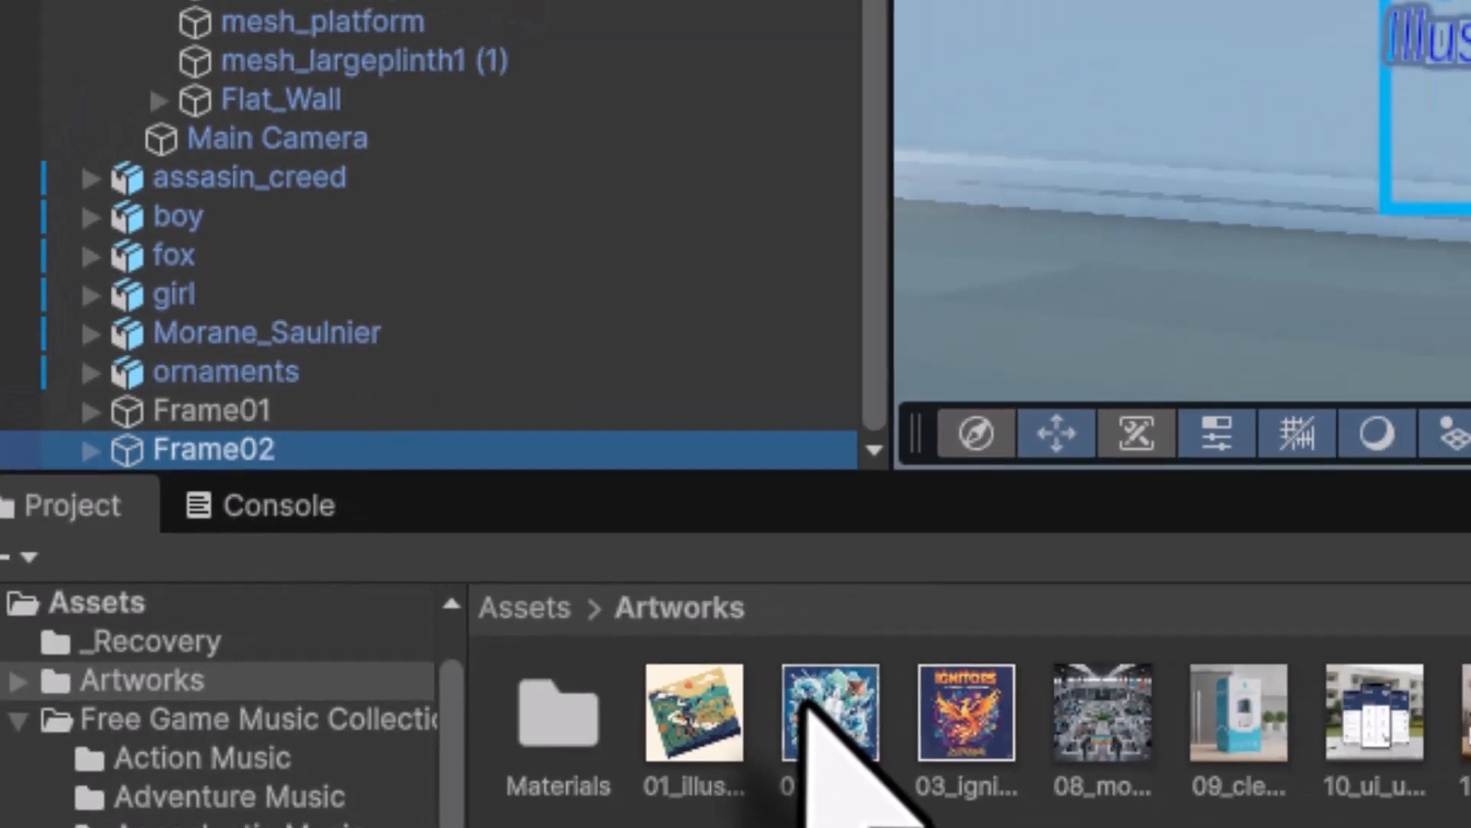
# - Give Frame02 the second artwork and a one-line 'Product Design' caption beneath it
pyautogui.click(980, 698)
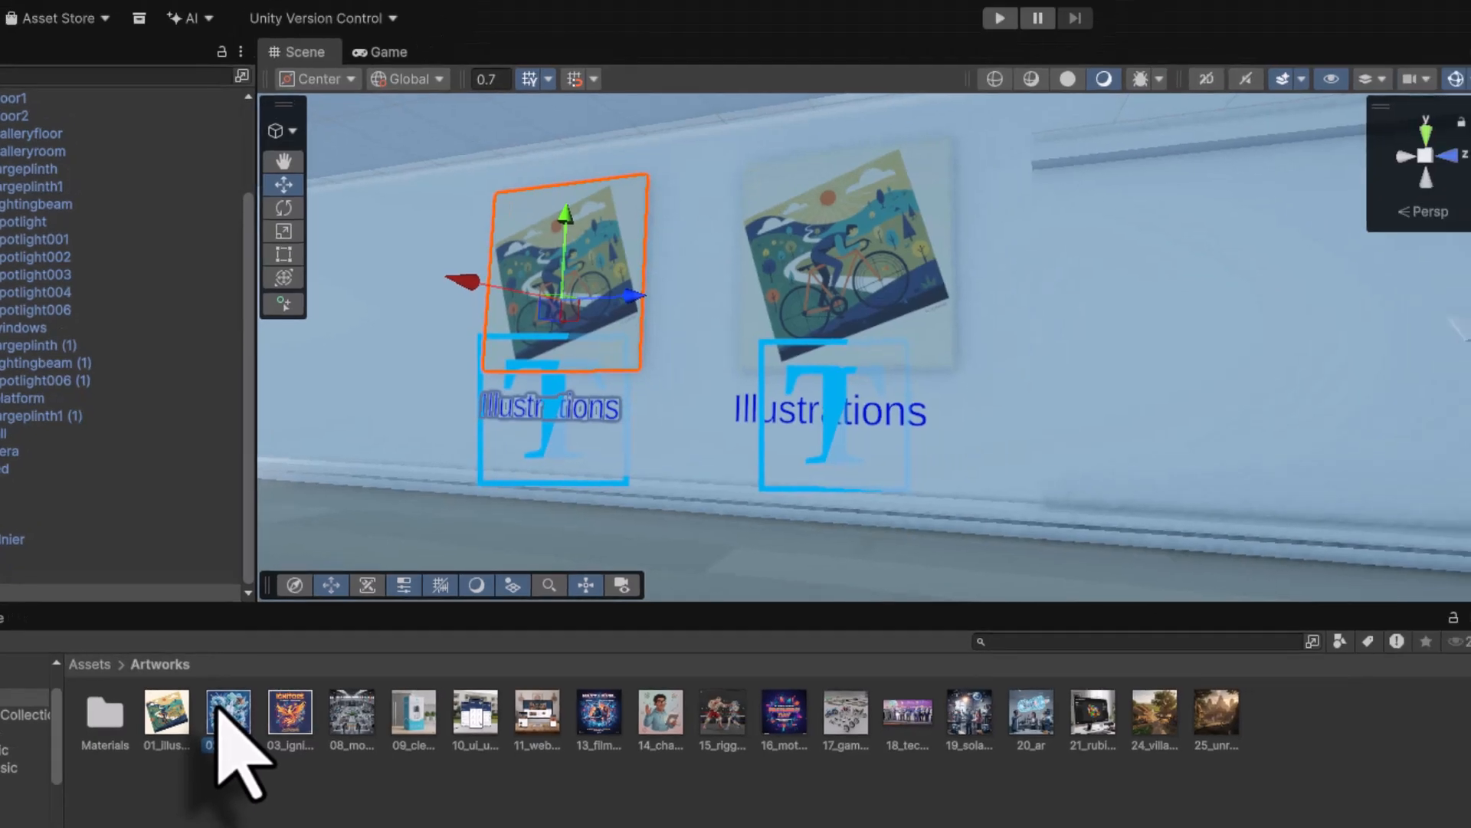
pyautogui.moveTo(219, 711); pyautogui.dragTo(580, 283)
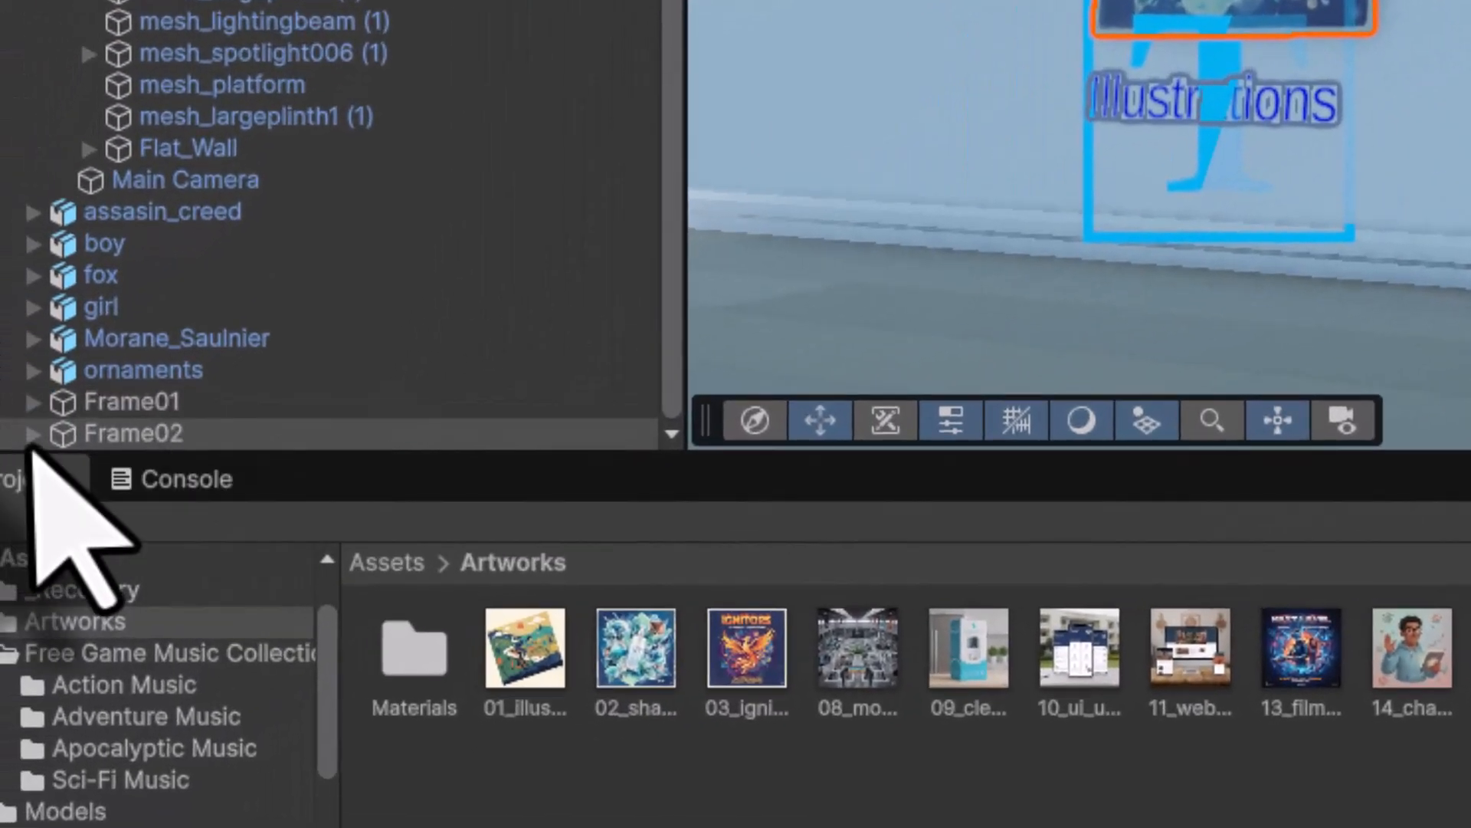
pyautogui.click(32, 435)
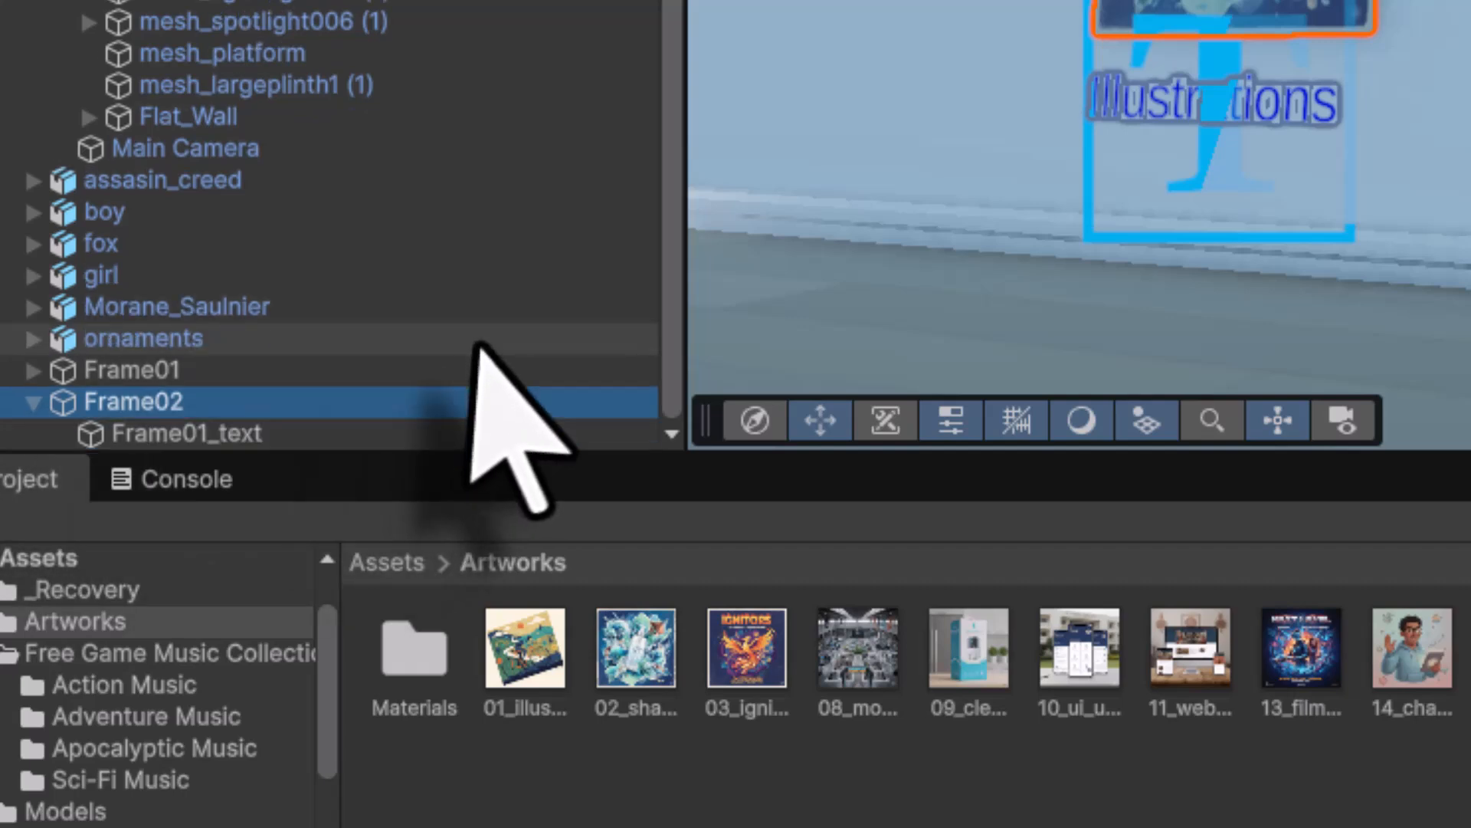
pyautogui.click(237, 434)
pyautogui.doubleClick(238, 435)
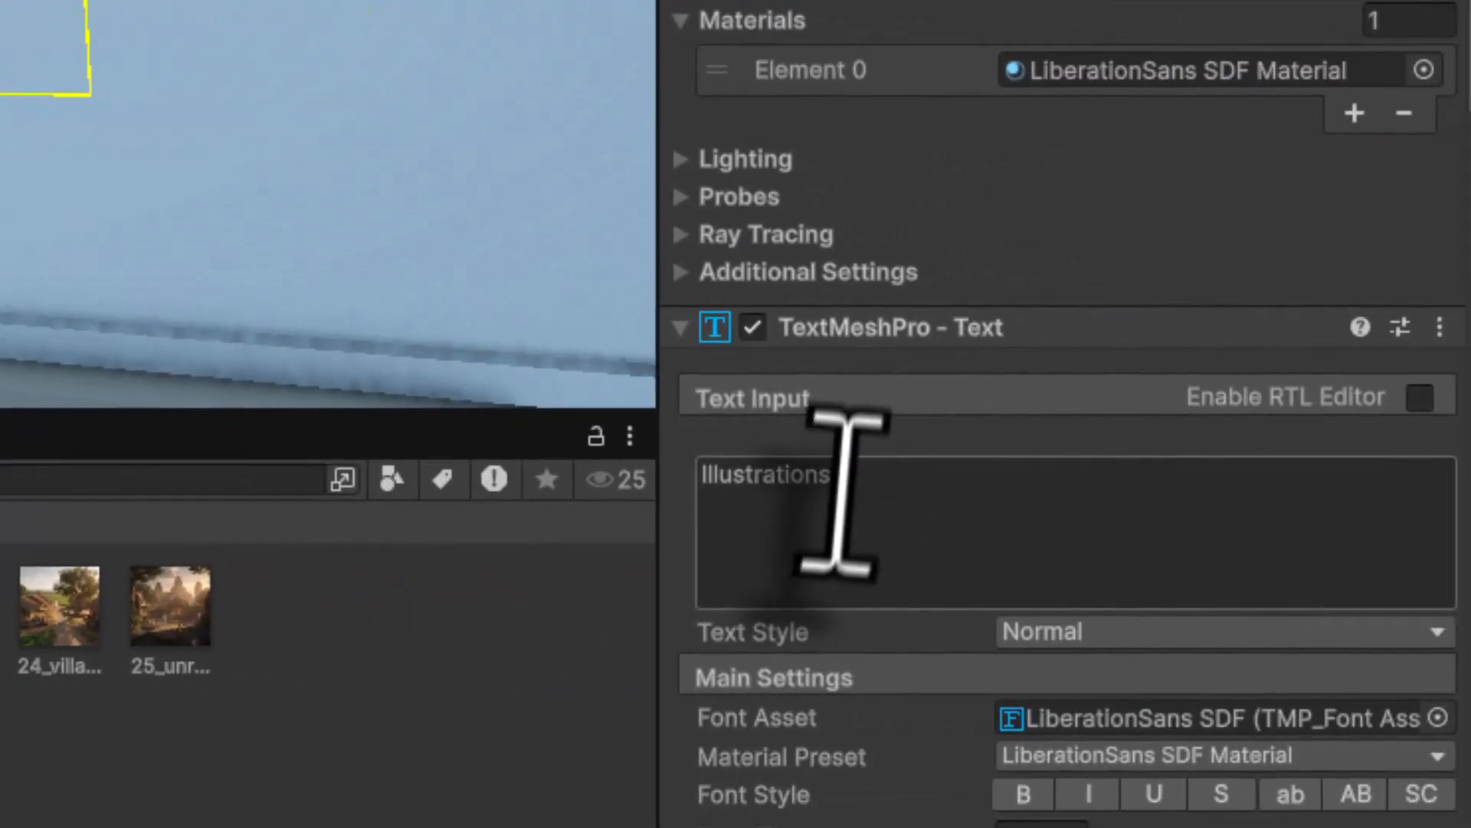
pyautogui.click(827, 491)
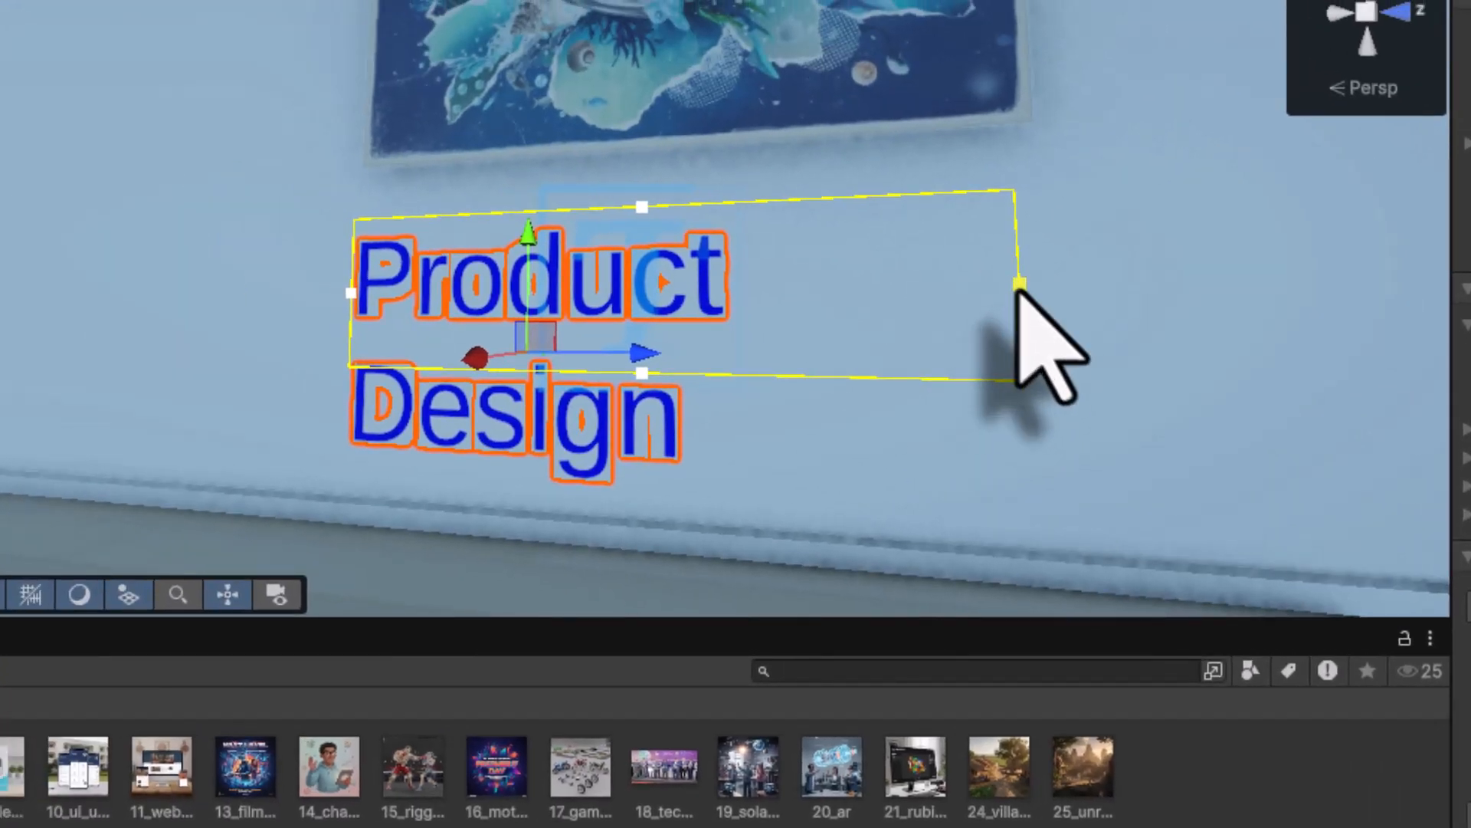
pyautogui.moveTo(1073, 283); pyautogui.dragTo(1315, 281)
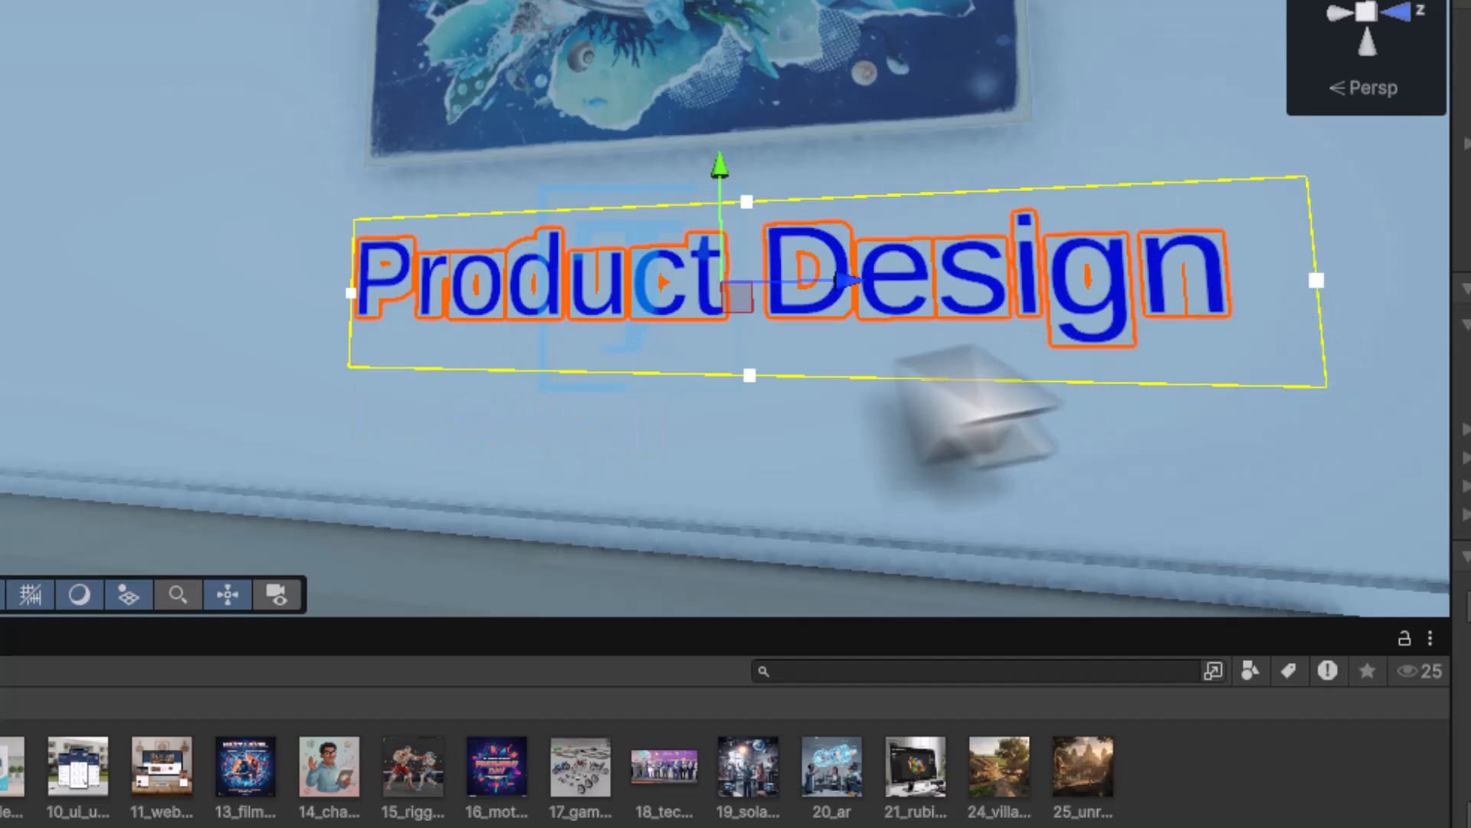
pyautogui.moveTo(853, 282); pyautogui.dragTo(762, 280)
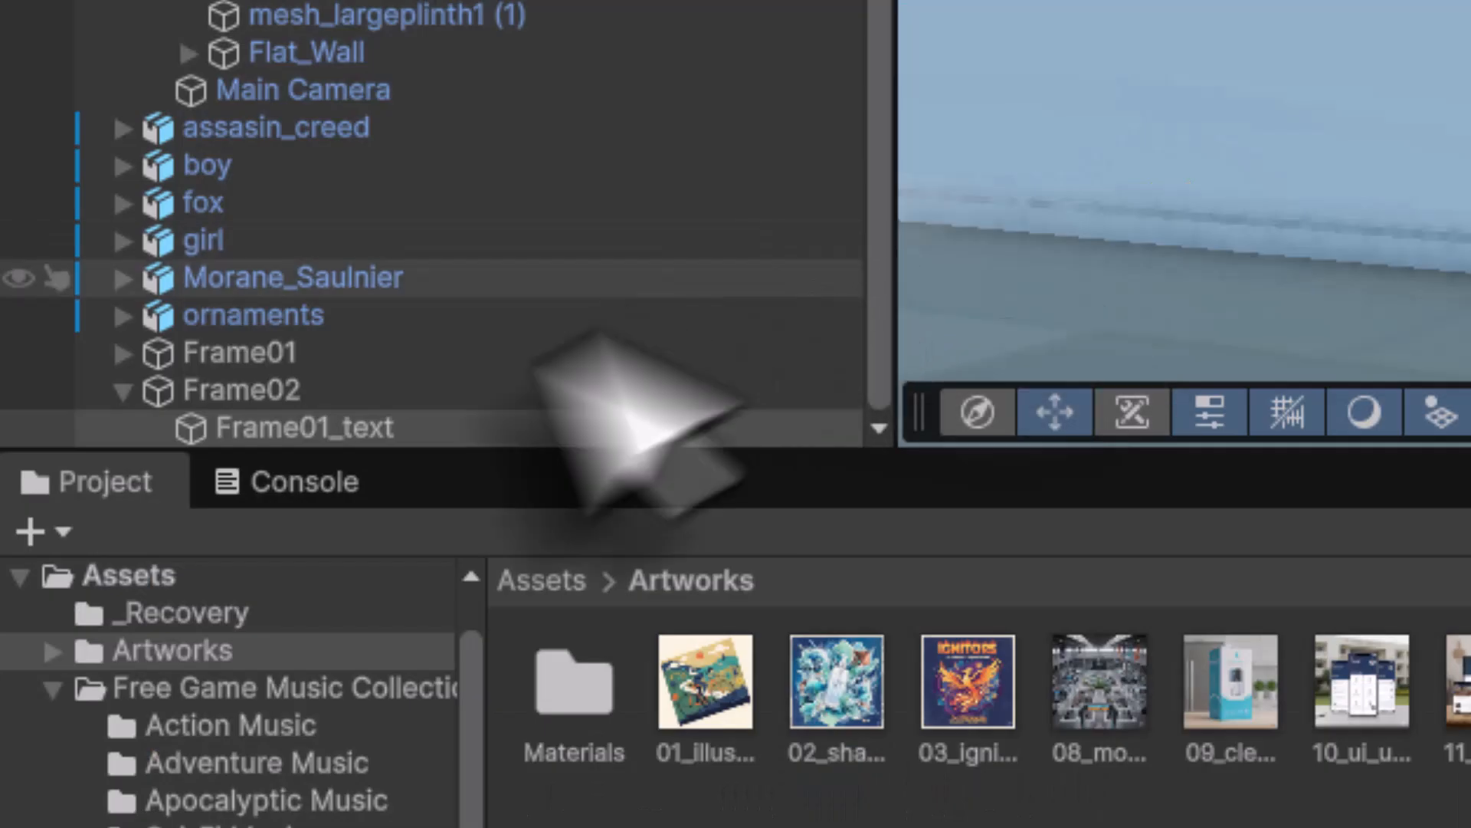
# - Duplicate Frame02 as Frame03 and slide it left along the wall
pyautogui.click(123, 387)
pyautogui.doubleClick(155, 430)
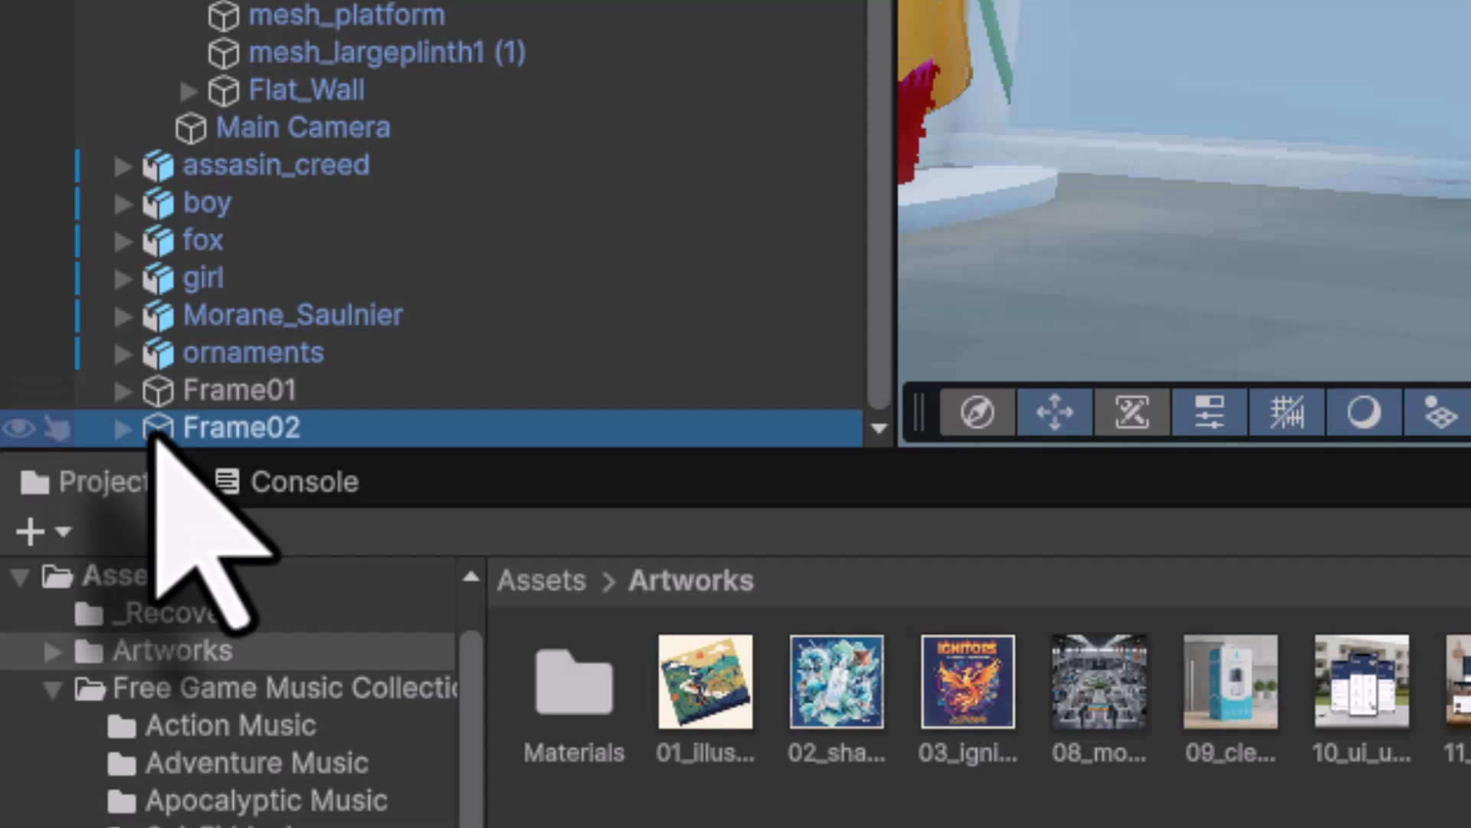
pyautogui.hotkey('ctrl', 'd')
pyautogui.press('F2')
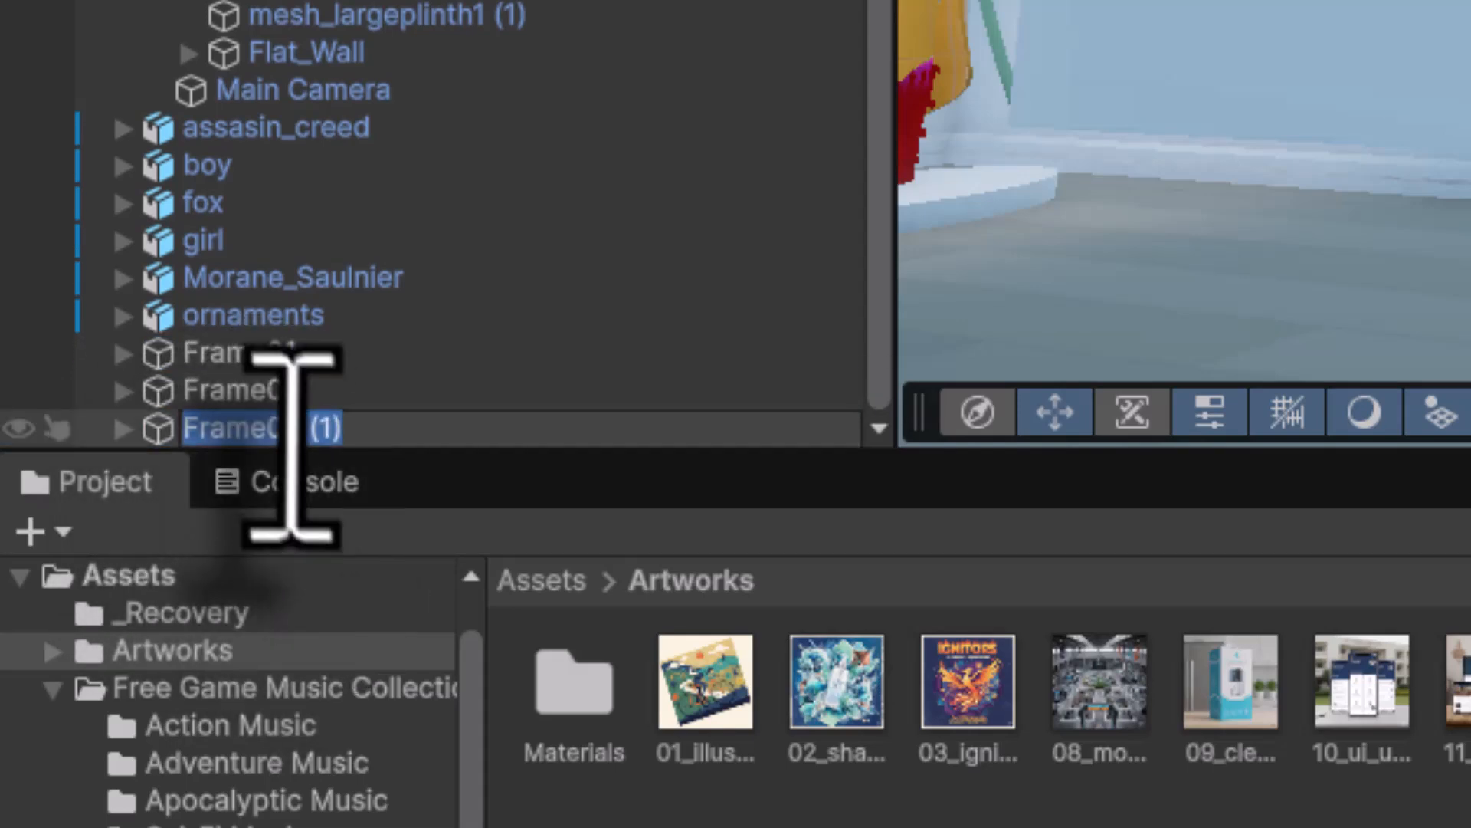
pyautogui.moveTo(284, 430); pyautogui.dragTo(529, 445)
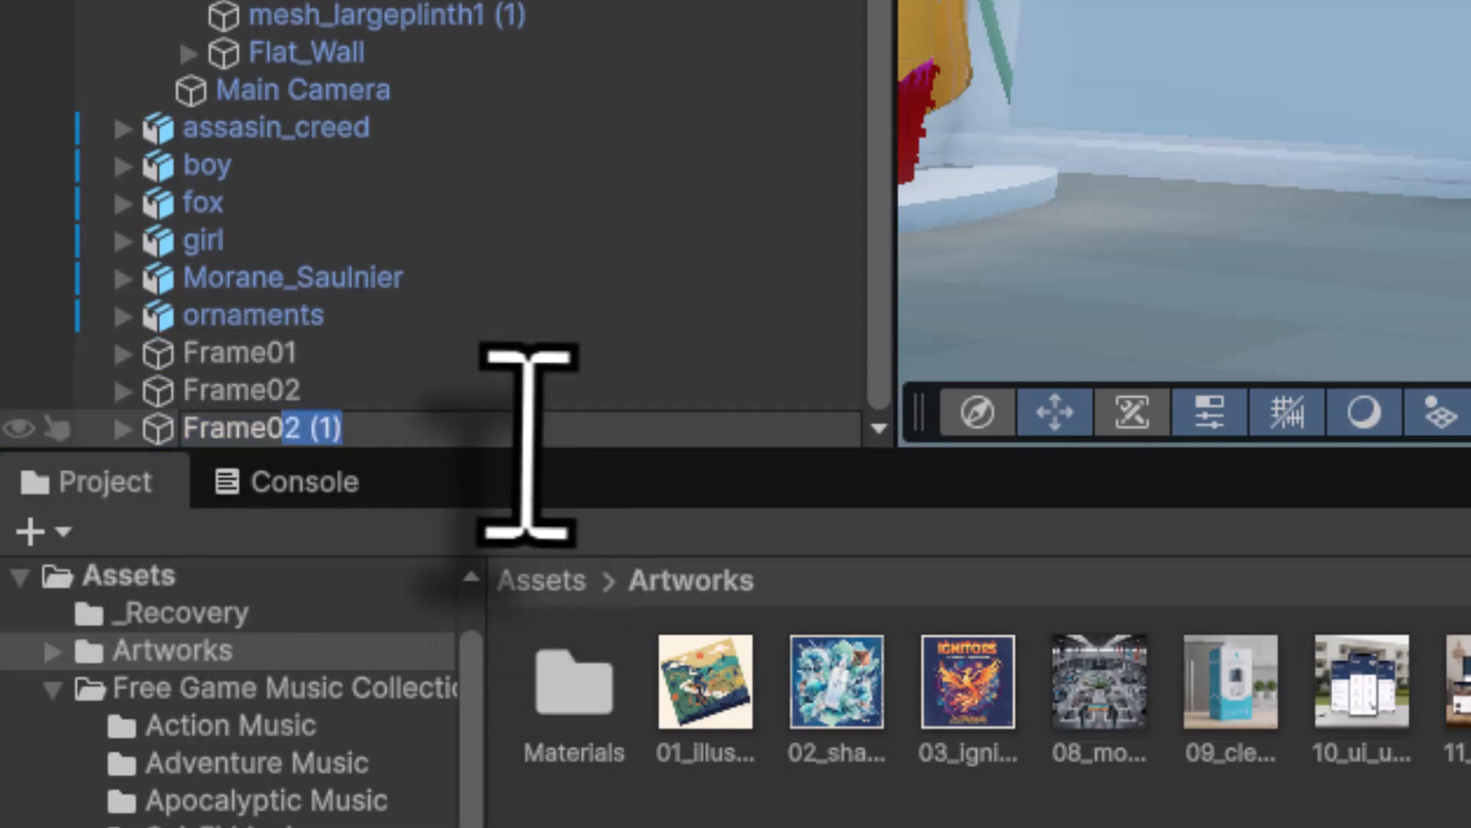
pyautogui.press('Return')
pyautogui.moveTo(755, 284); pyautogui.dragTo(632, 285)
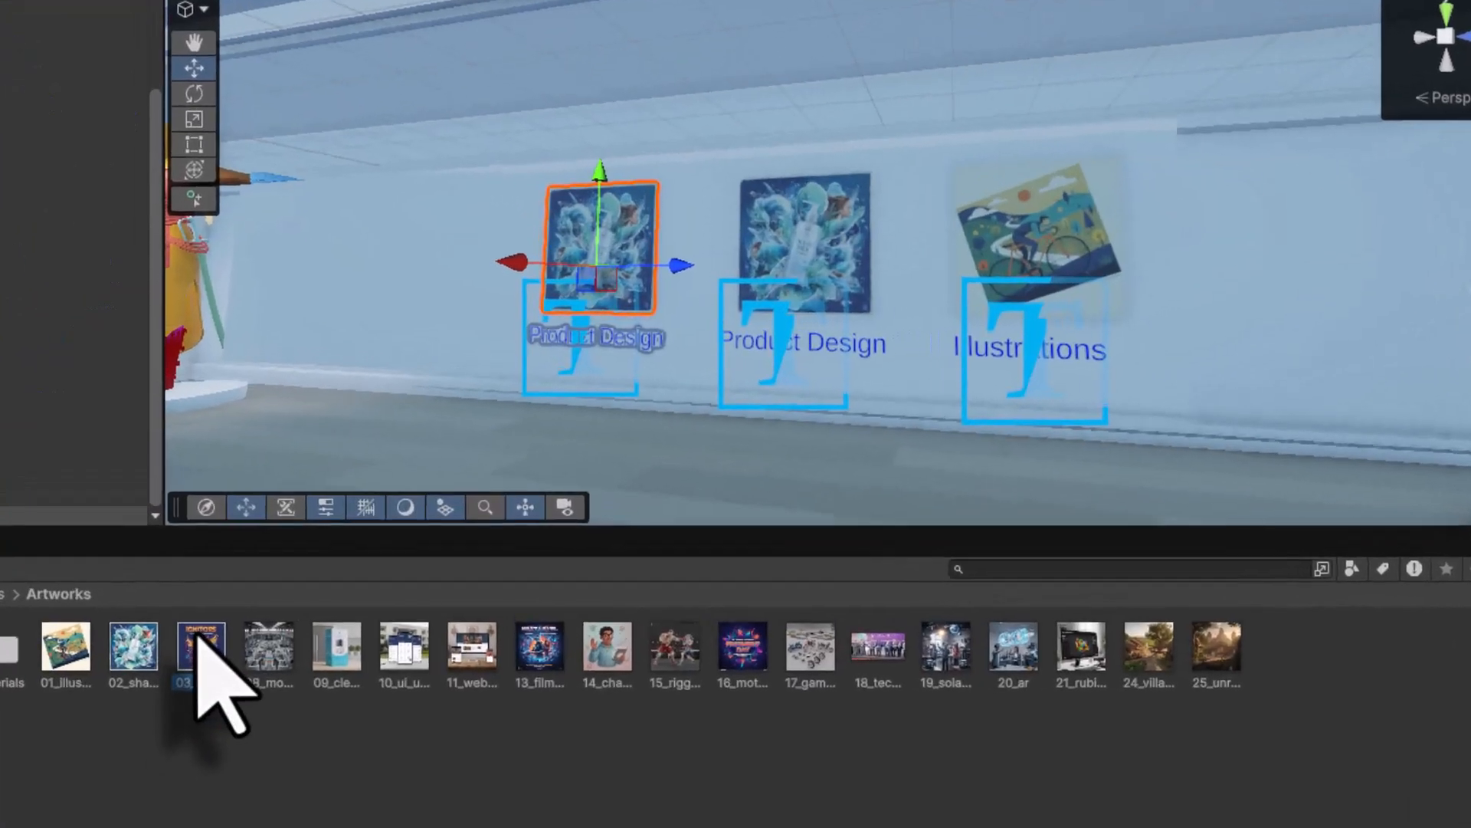
# - Put the IGNITORS artwork on Frame03 and change its caption to 'Ignitors Poster'
pyautogui.click(315, 526)
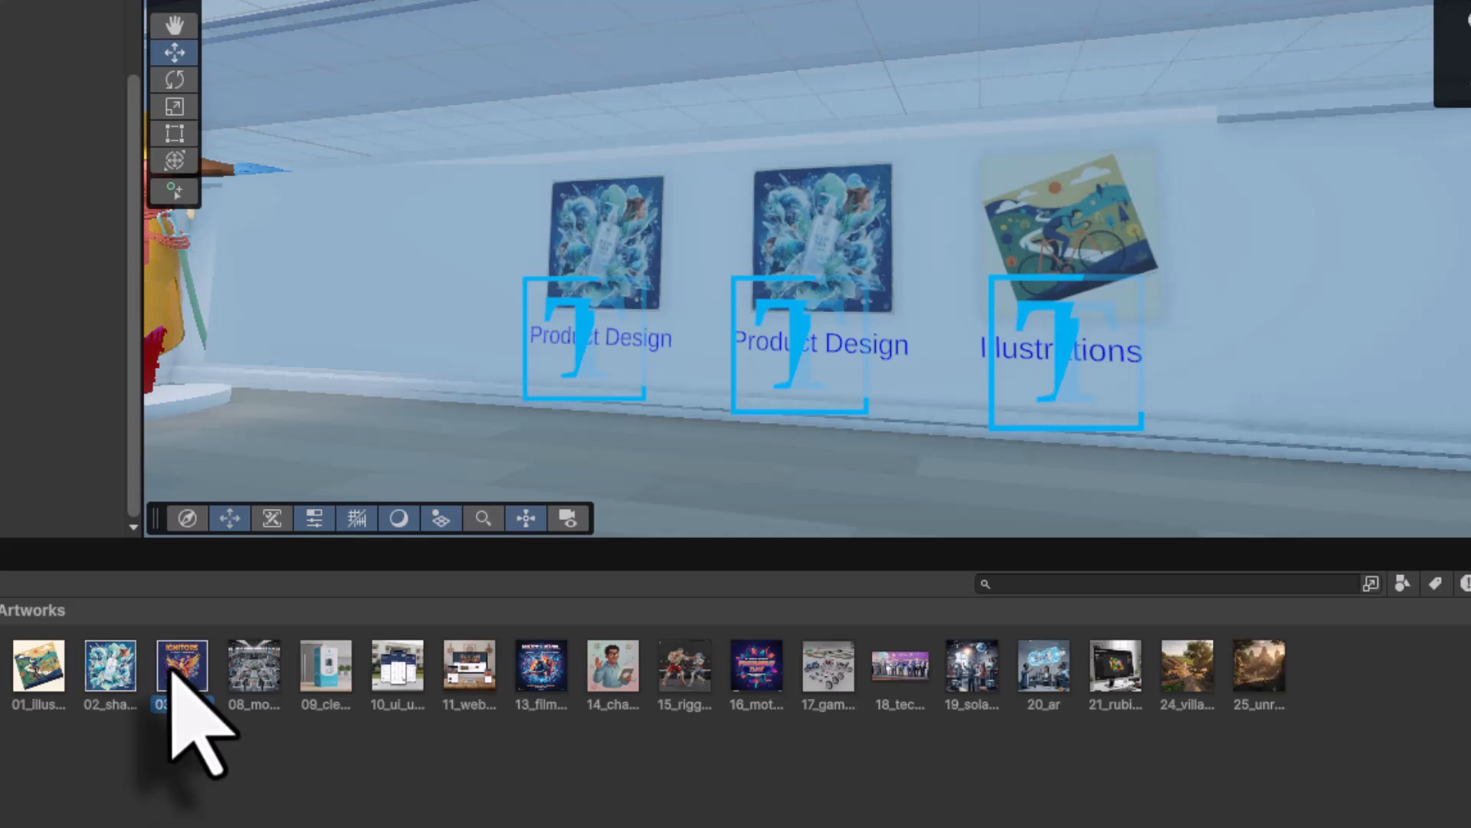
pyautogui.moveTo(170, 667); pyautogui.dragTo(627, 239)
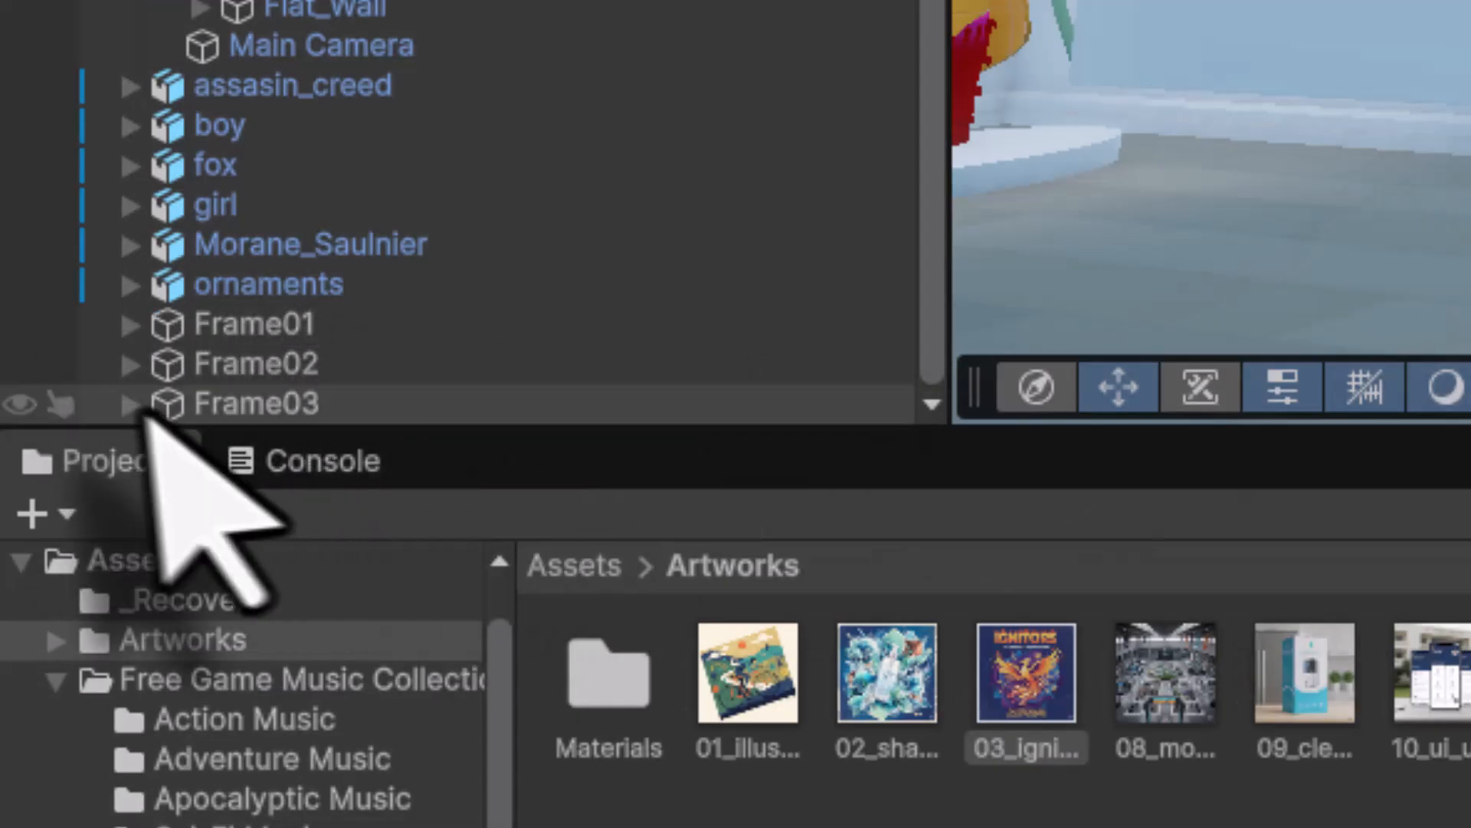
pyautogui.click(132, 405)
pyautogui.scroll(-1, 268, 413)
pyautogui.click(391, 418)
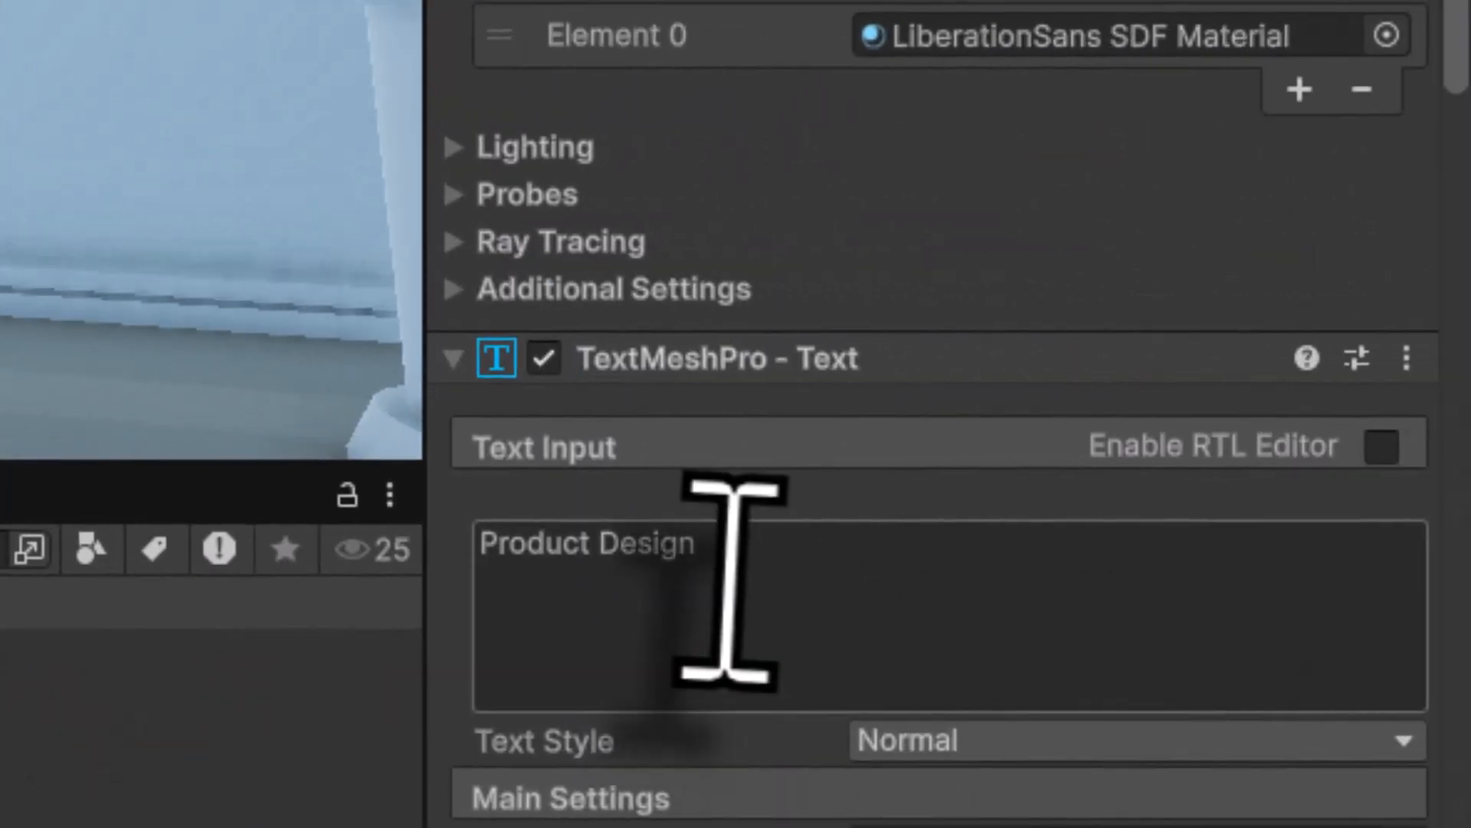
pyautogui.click(741, 588)
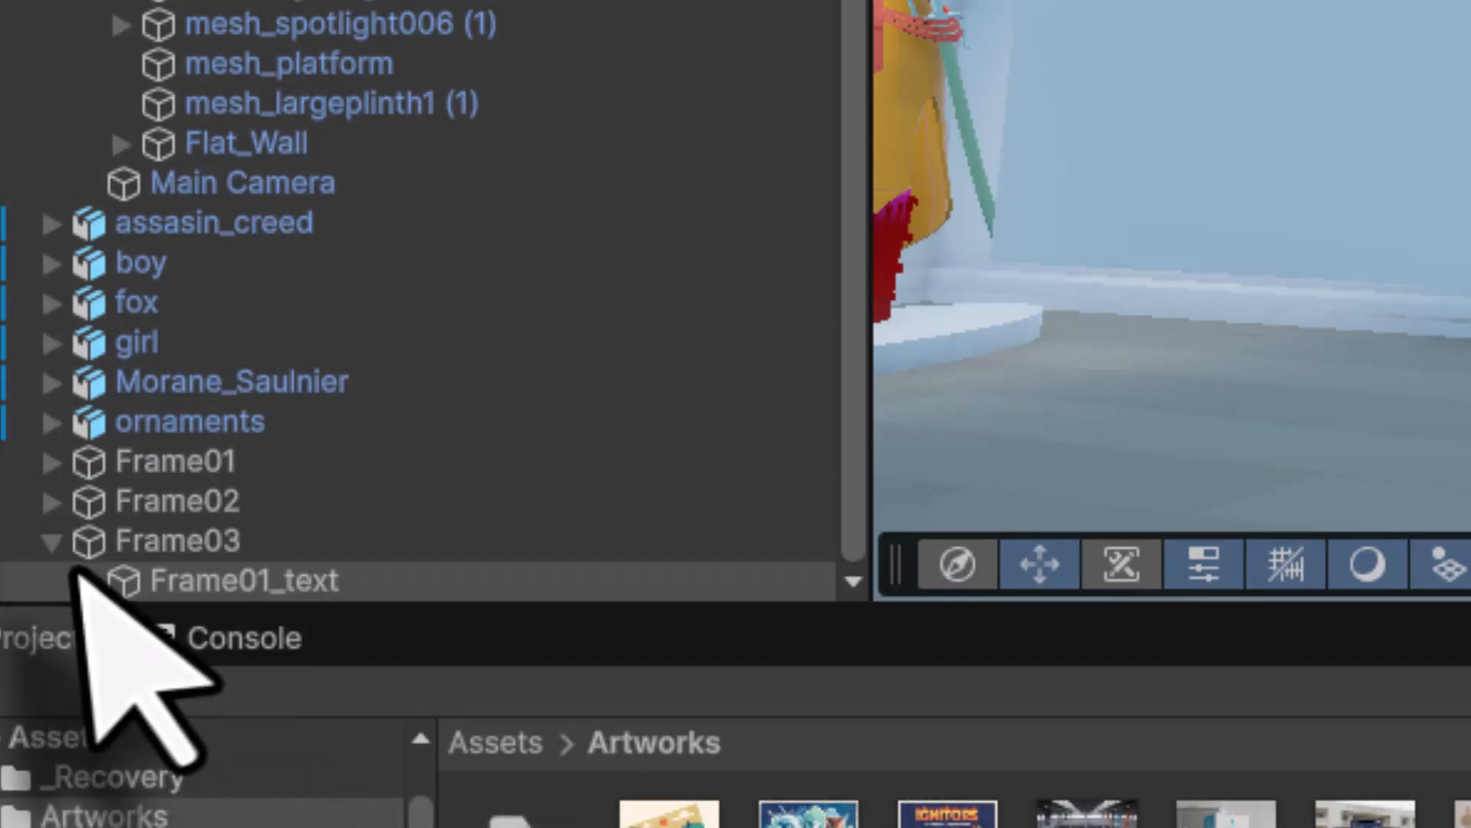
pyautogui.click(52, 542)
pyautogui.click(136, 584)
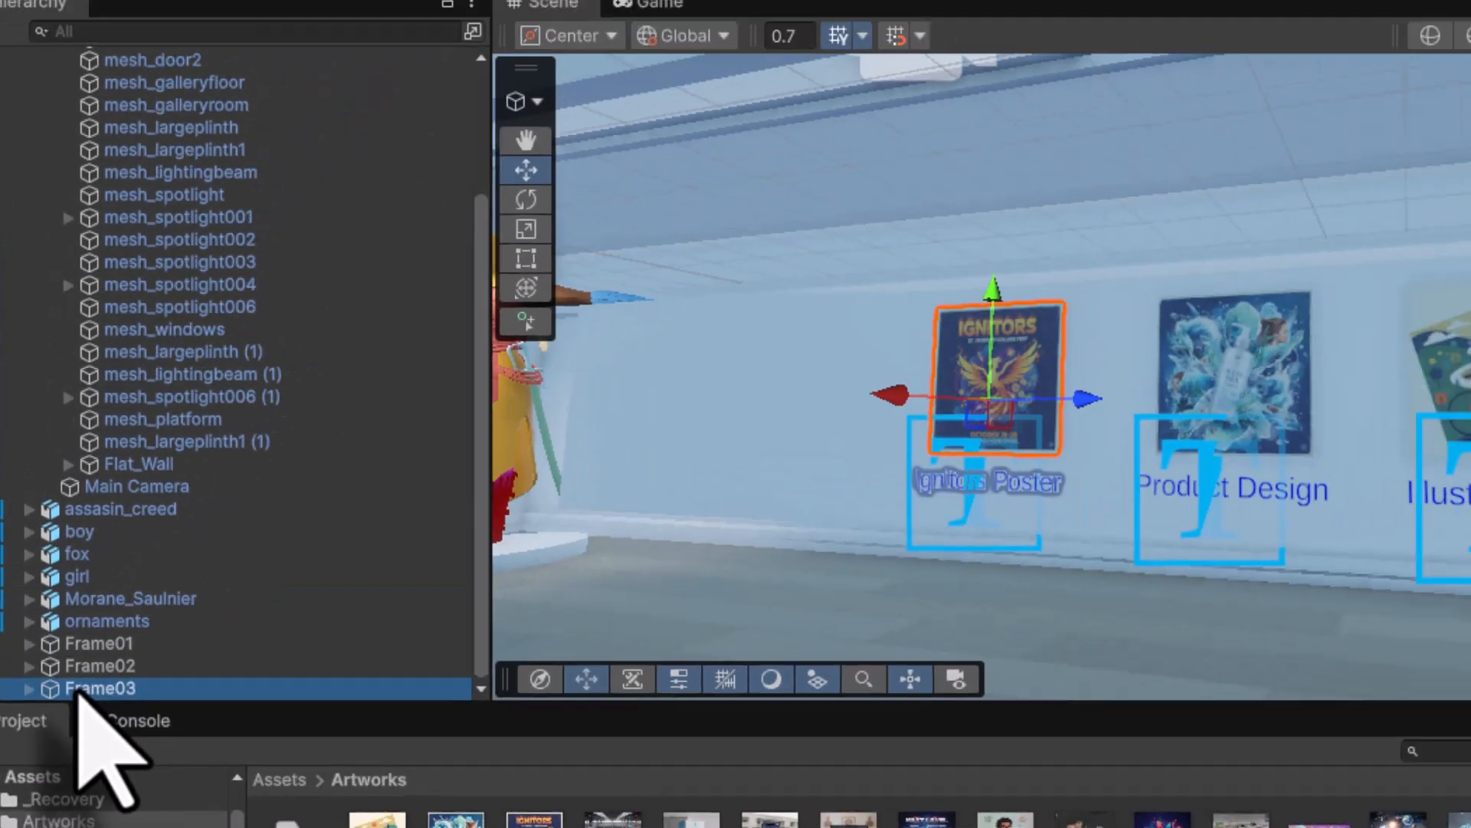
# - Duplicate Frame03 as Frame04 and slide it left along the wall
pyautogui.hotkey('ctrl', 'd')
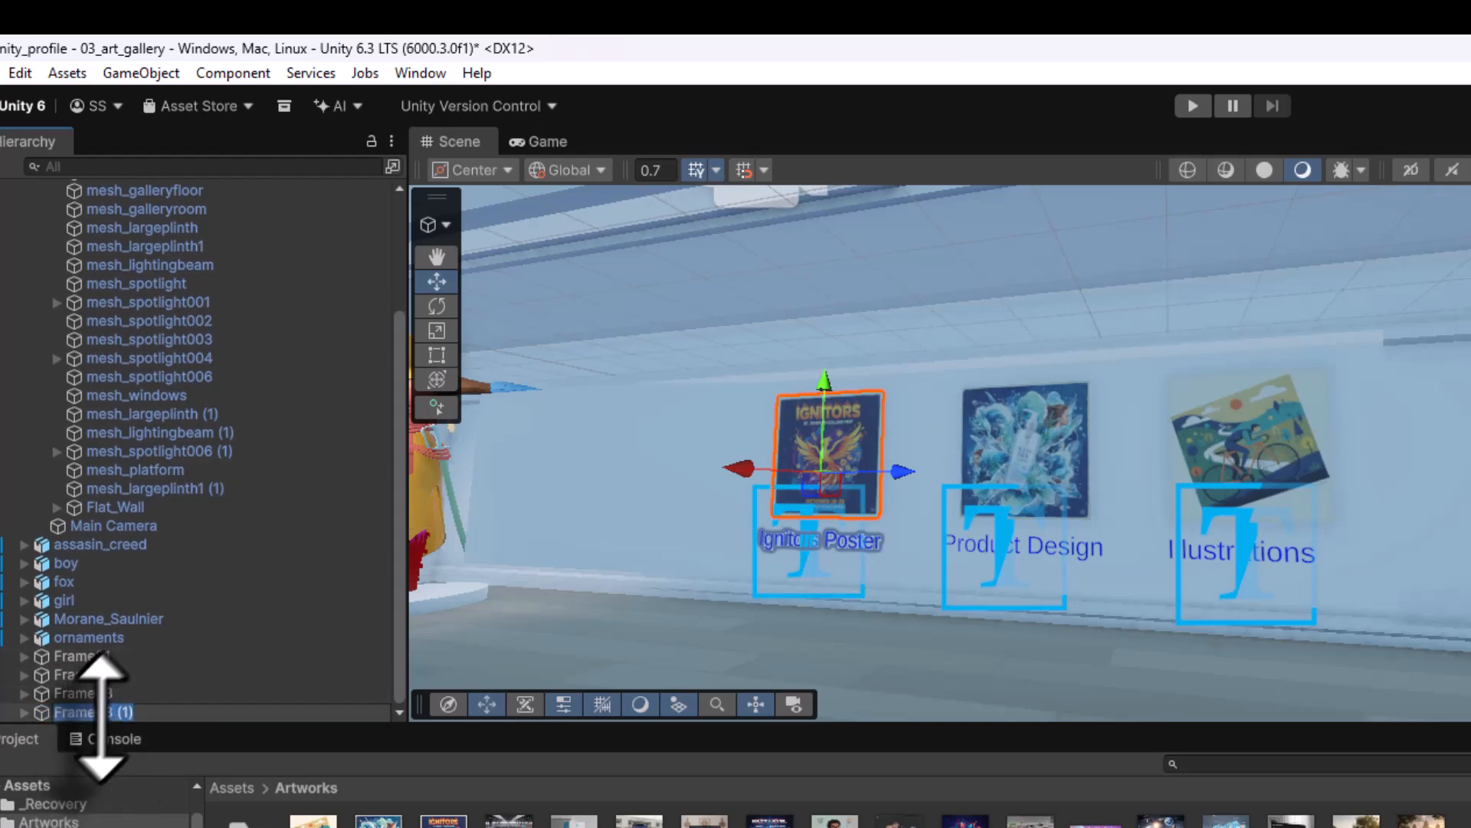
pyautogui.moveTo(103, 712); pyautogui.dragTo(188, 709)
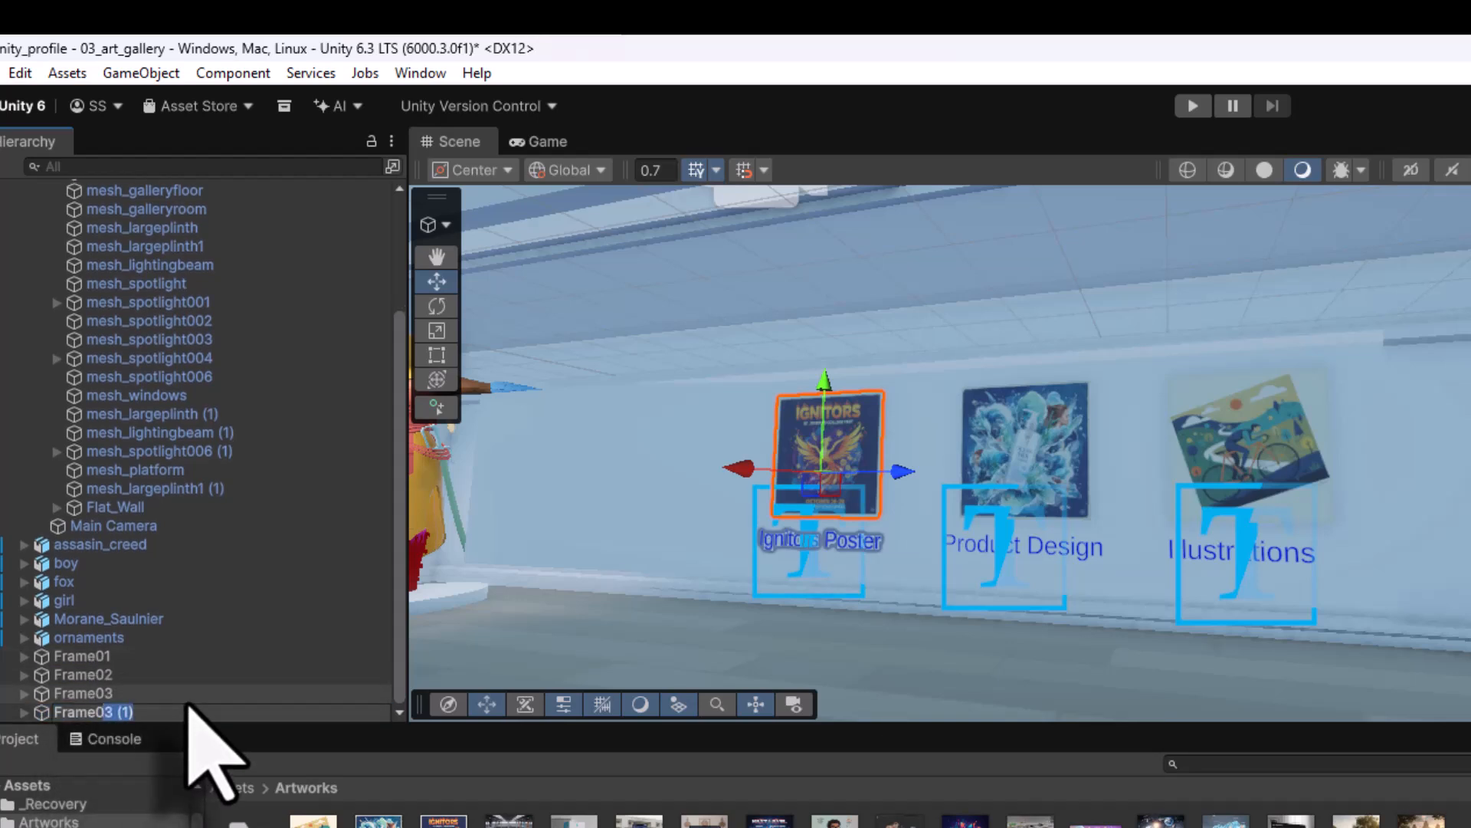
pyautogui.write('4')
pyautogui.press('Return')
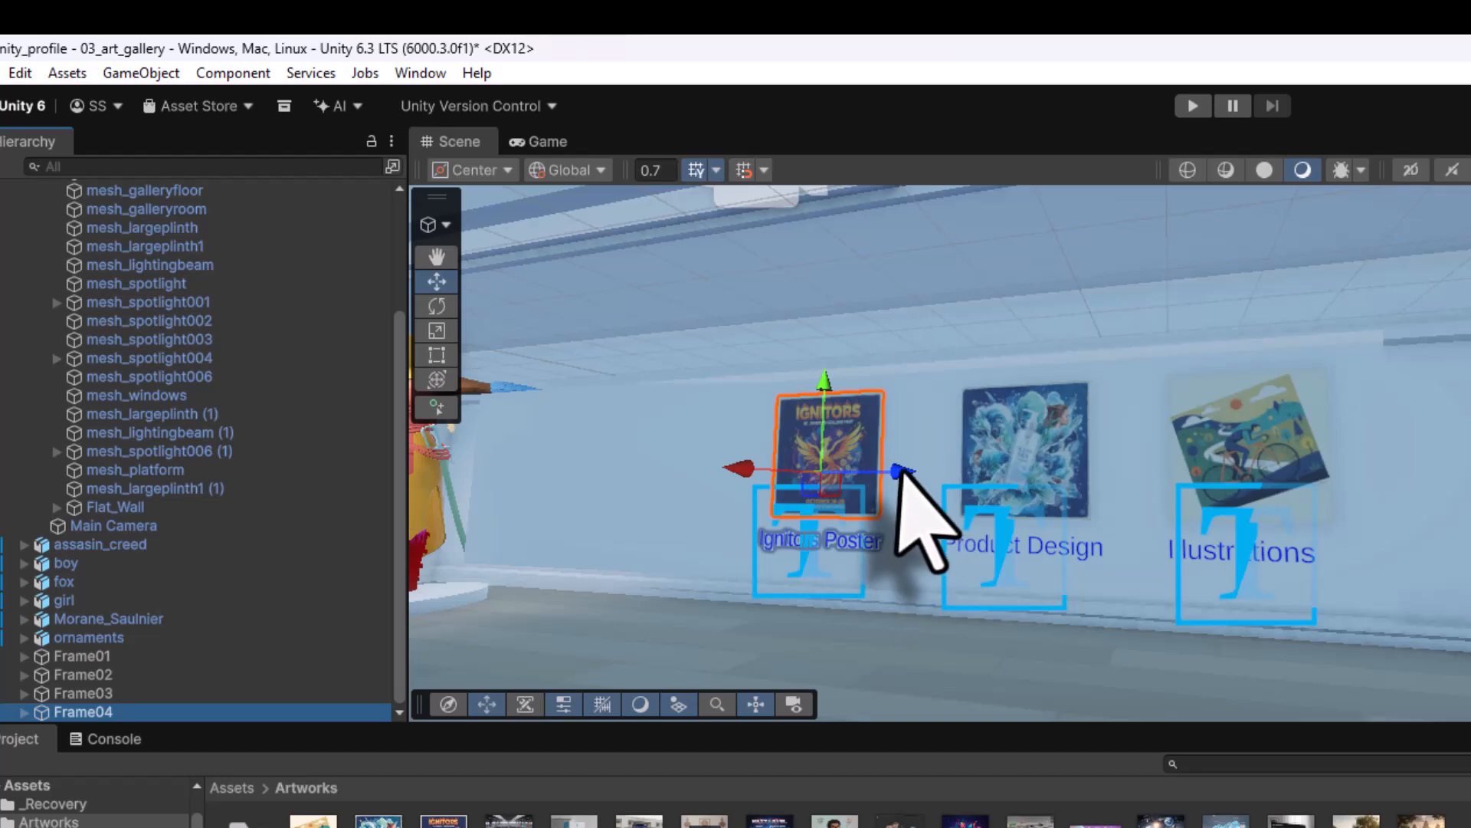
pyautogui.moveTo(900, 471); pyautogui.dragTo(724, 450)
# - Put the 08 artwork on Frame04 and change its caption to 'Science Fest'
pyautogui.click(487, 656)
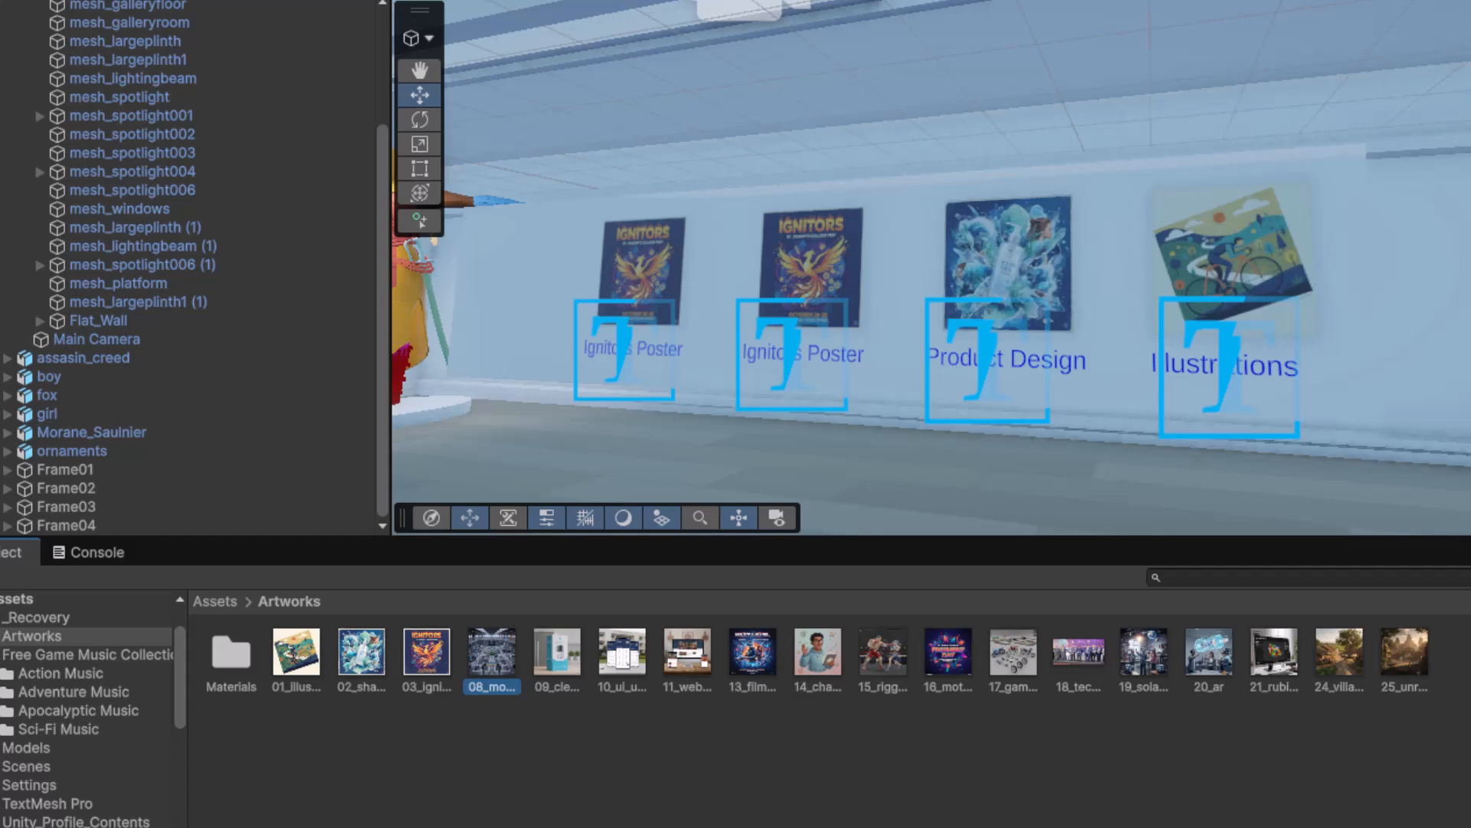
pyautogui.moveTo(492, 654); pyautogui.dragTo(664, 284)
pyautogui.click(9, 526)
pyautogui.scroll(-1, 189, 483)
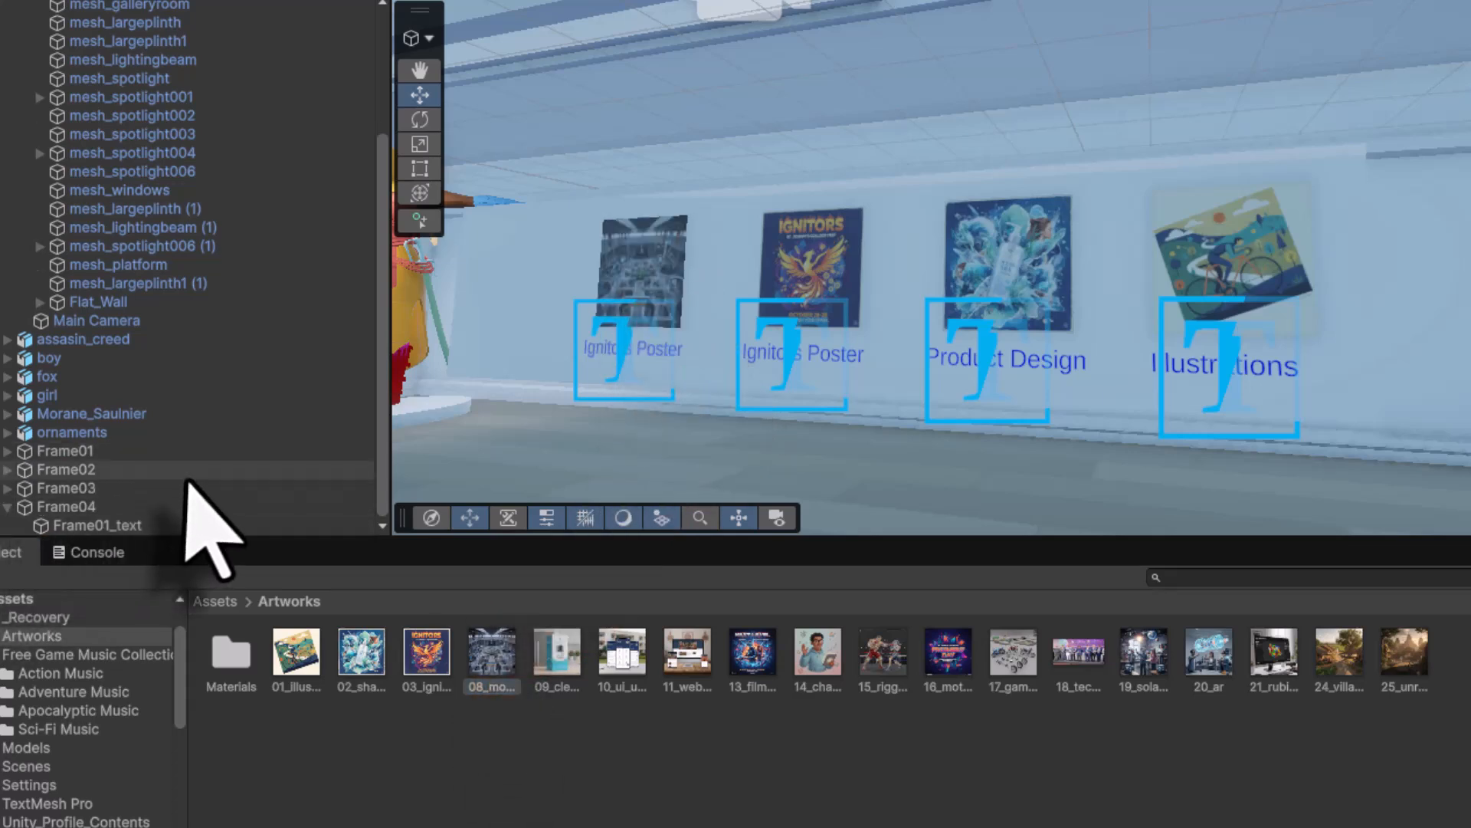
pyautogui.click(109, 524)
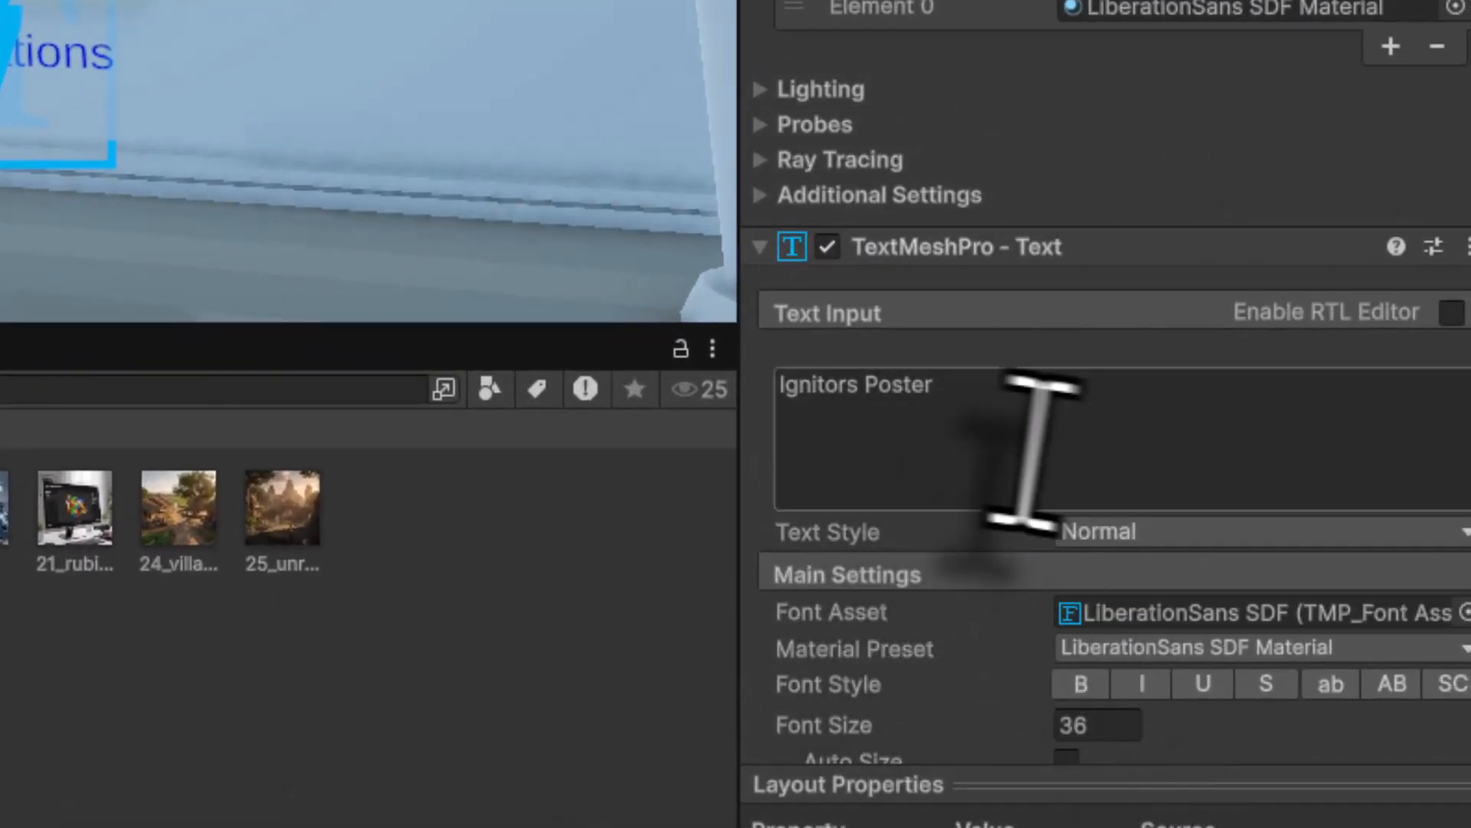
pyautogui.click(1002, 427)
pyautogui.write('Science Fest')
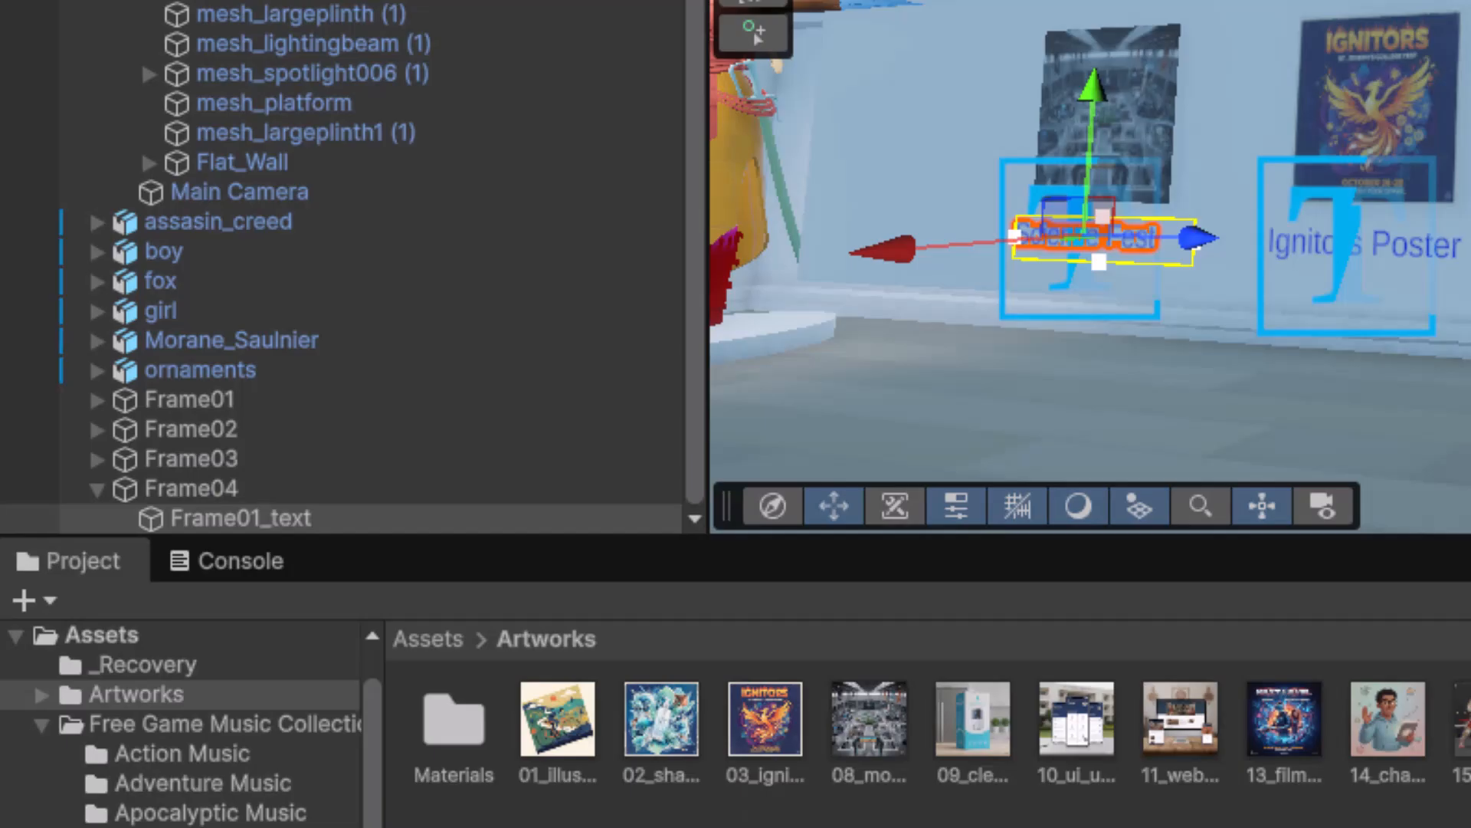
pyautogui.click(191, 488)
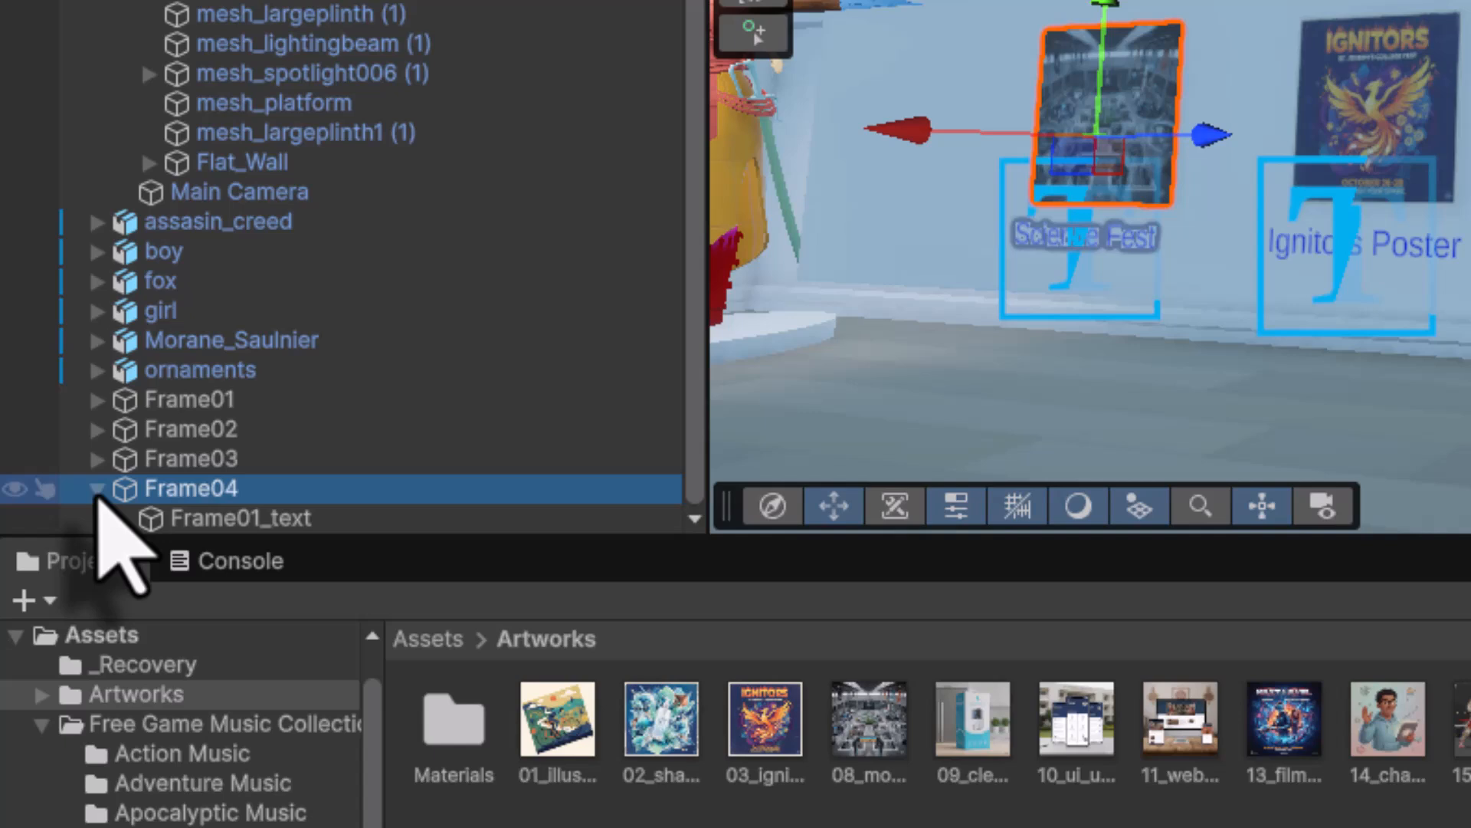
# - Duplicate Frame04 as Frame05 and slide it left along the wall
pyautogui.click(97, 491)
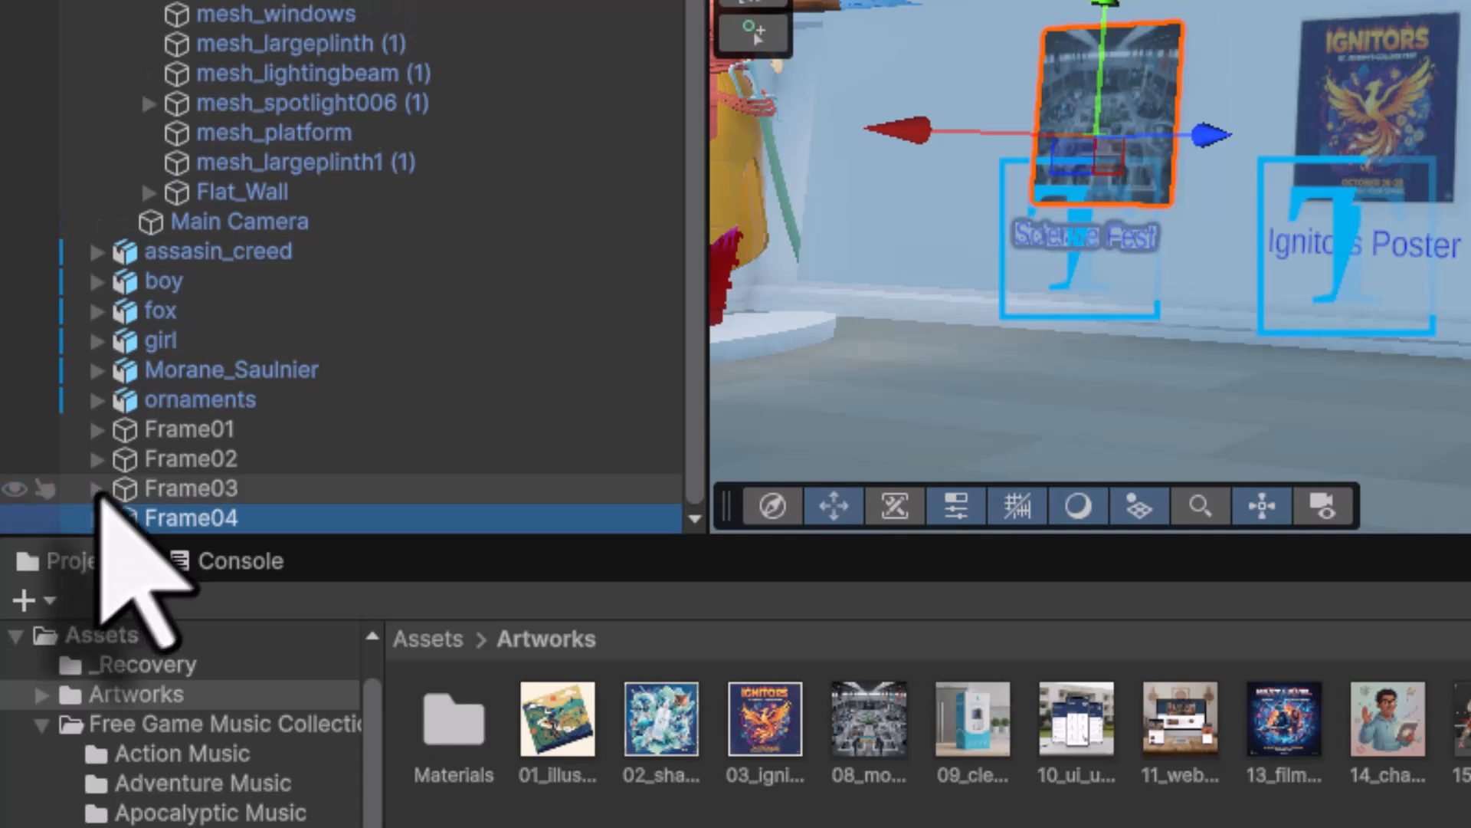
pyautogui.hotkey('ctrl', 'd')
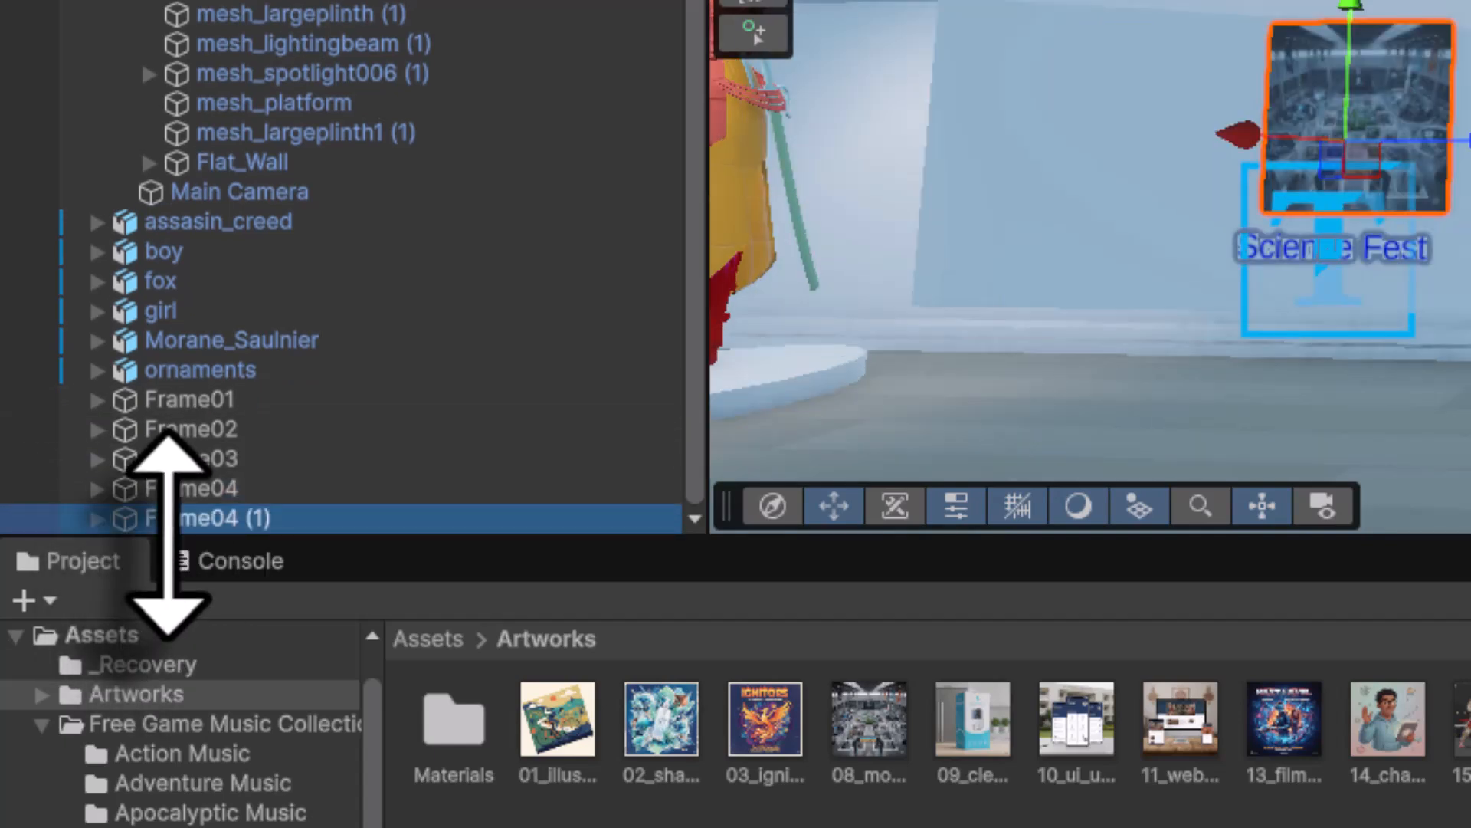
pyautogui.press('F2')
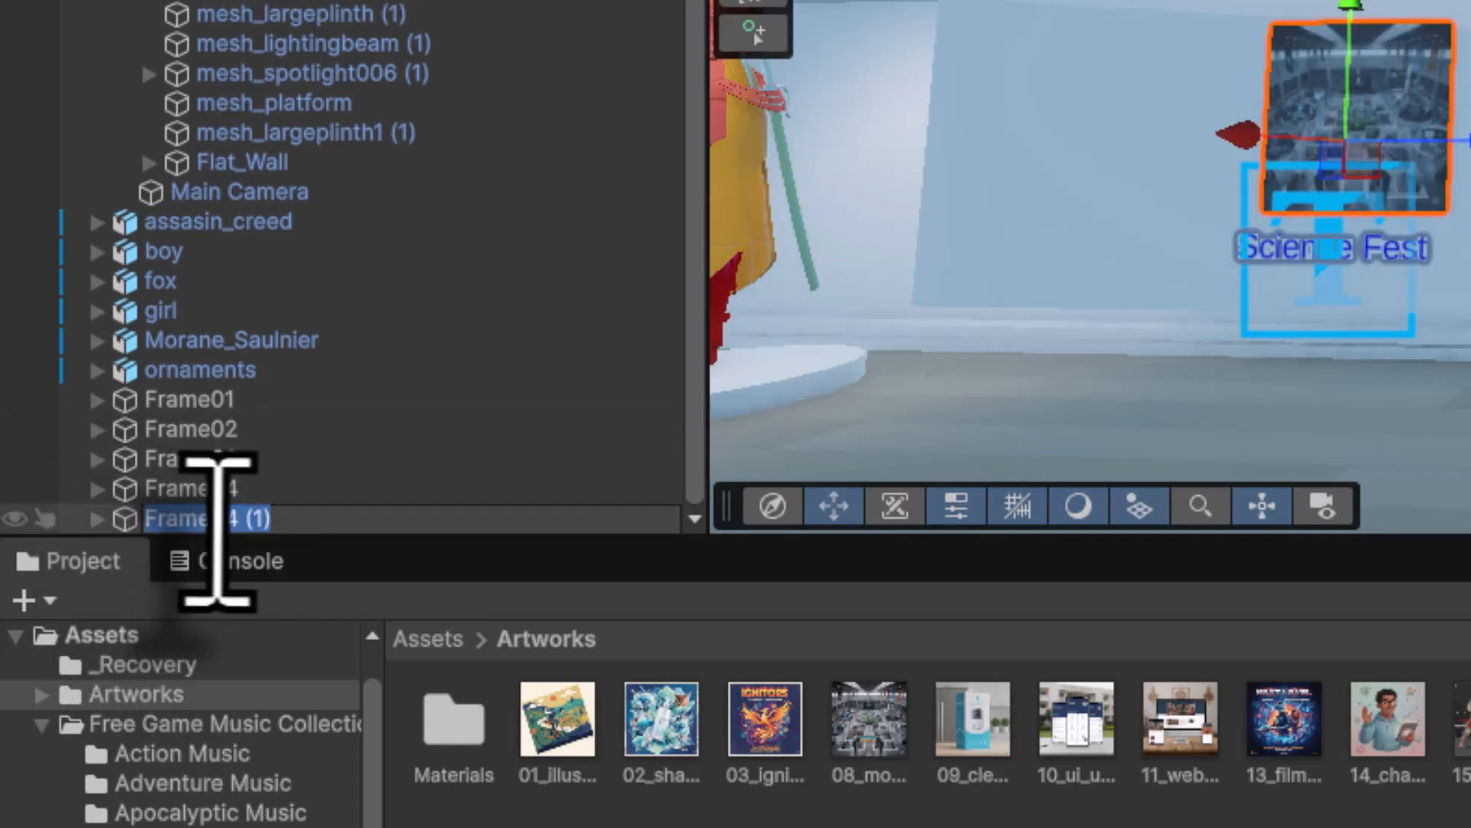
pyautogui.moveTo(222, 528); pyautogui.dragTo(449, 509)
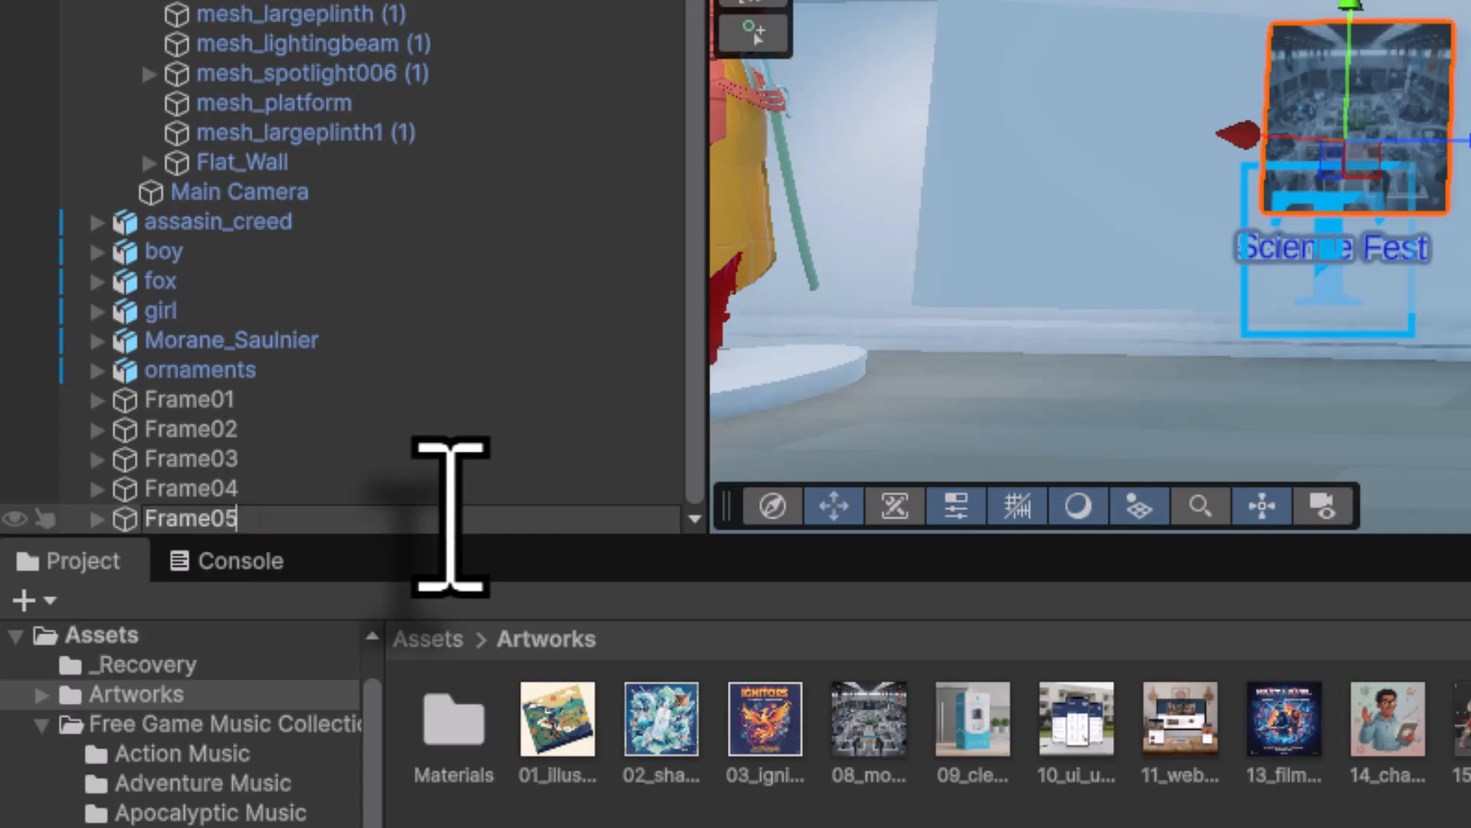
pyautogui.press('Return')
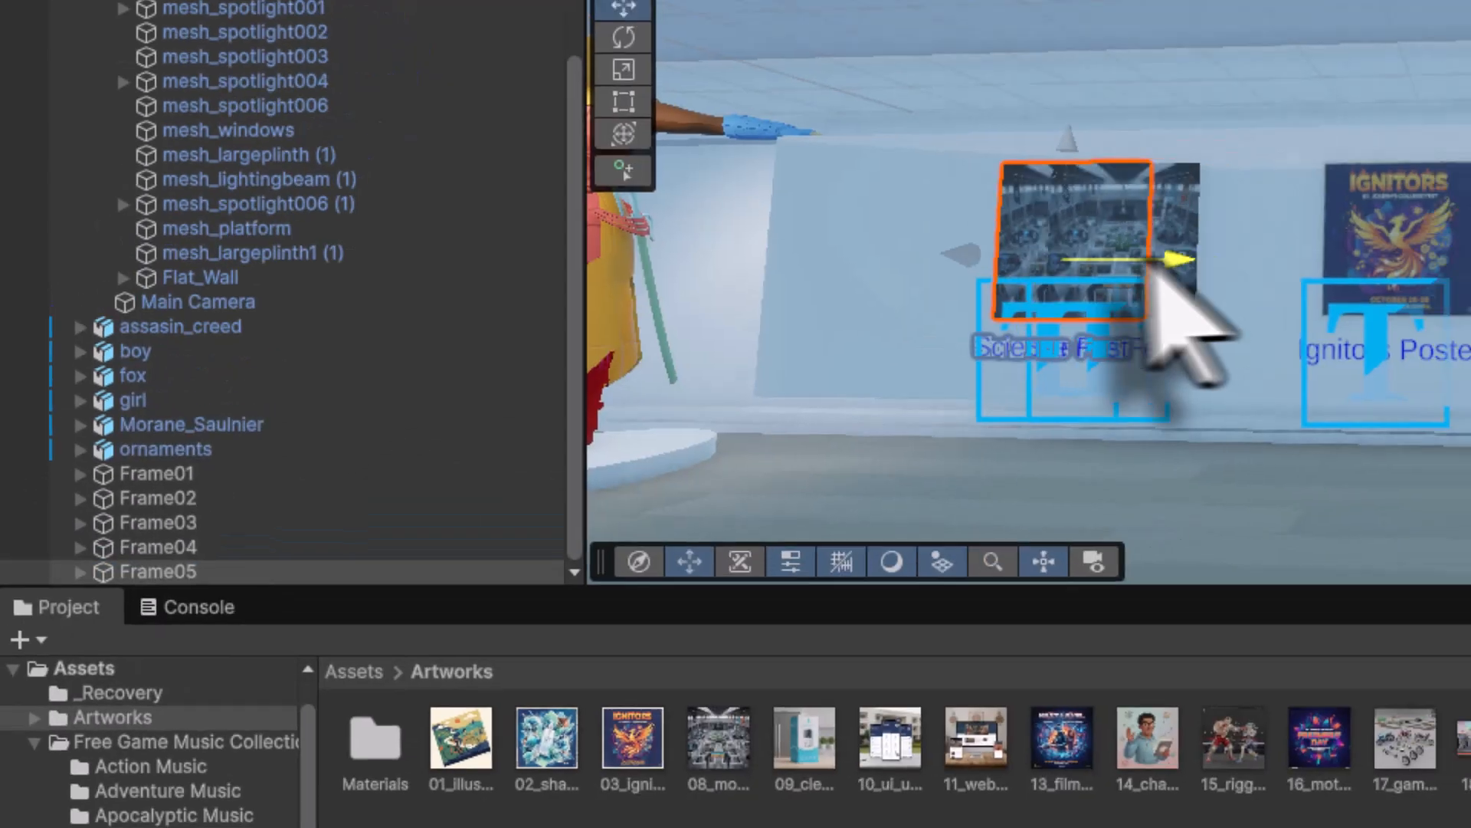
pyautogui.moveTo(1153, 269); pyautogui.dragTo(1010, 251)
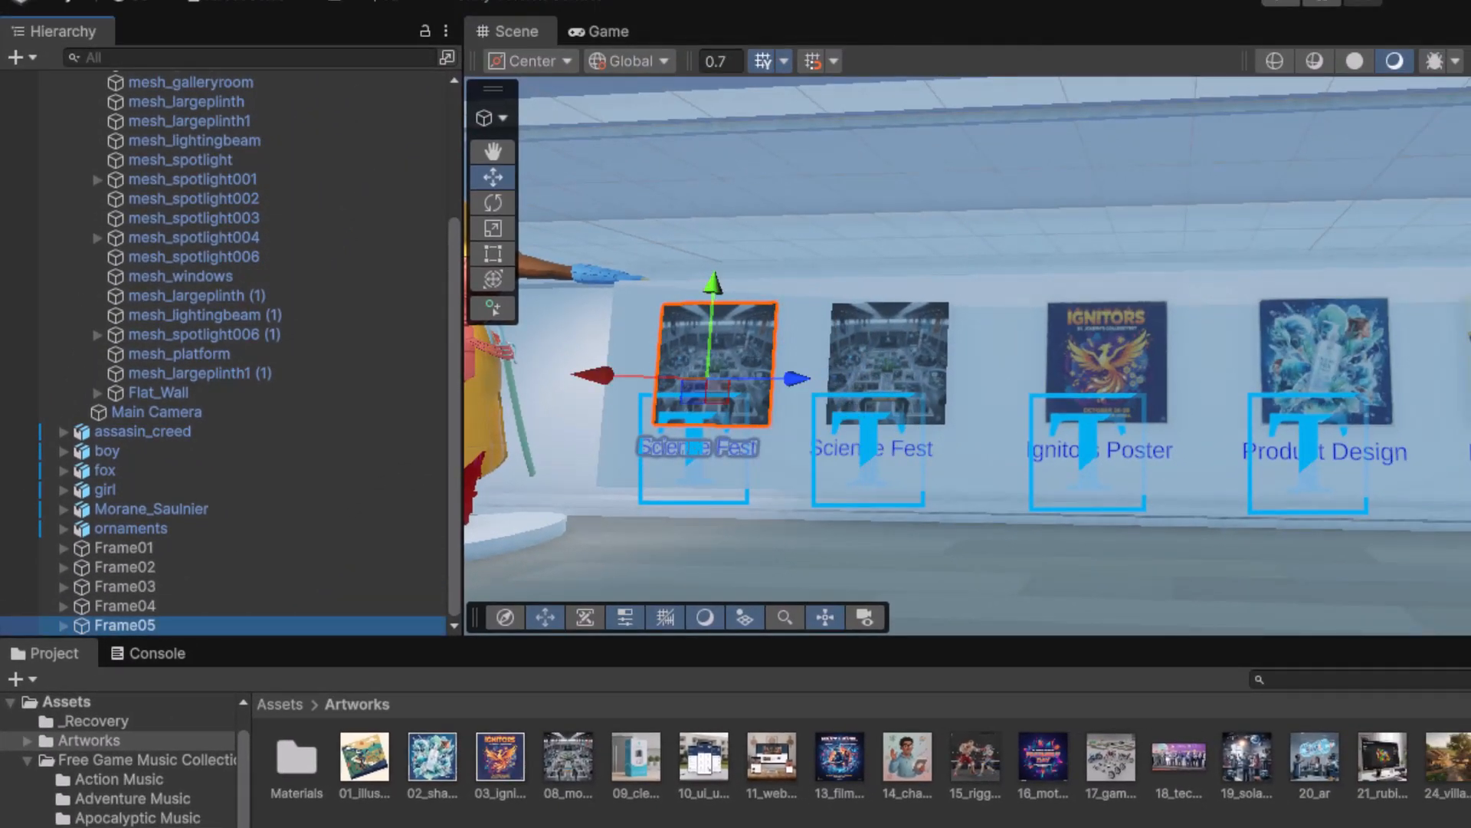
# - Put the 09 artwork on Frame05 and change its caption to 'Packaging Design'
pyautogui.click(636, 759)
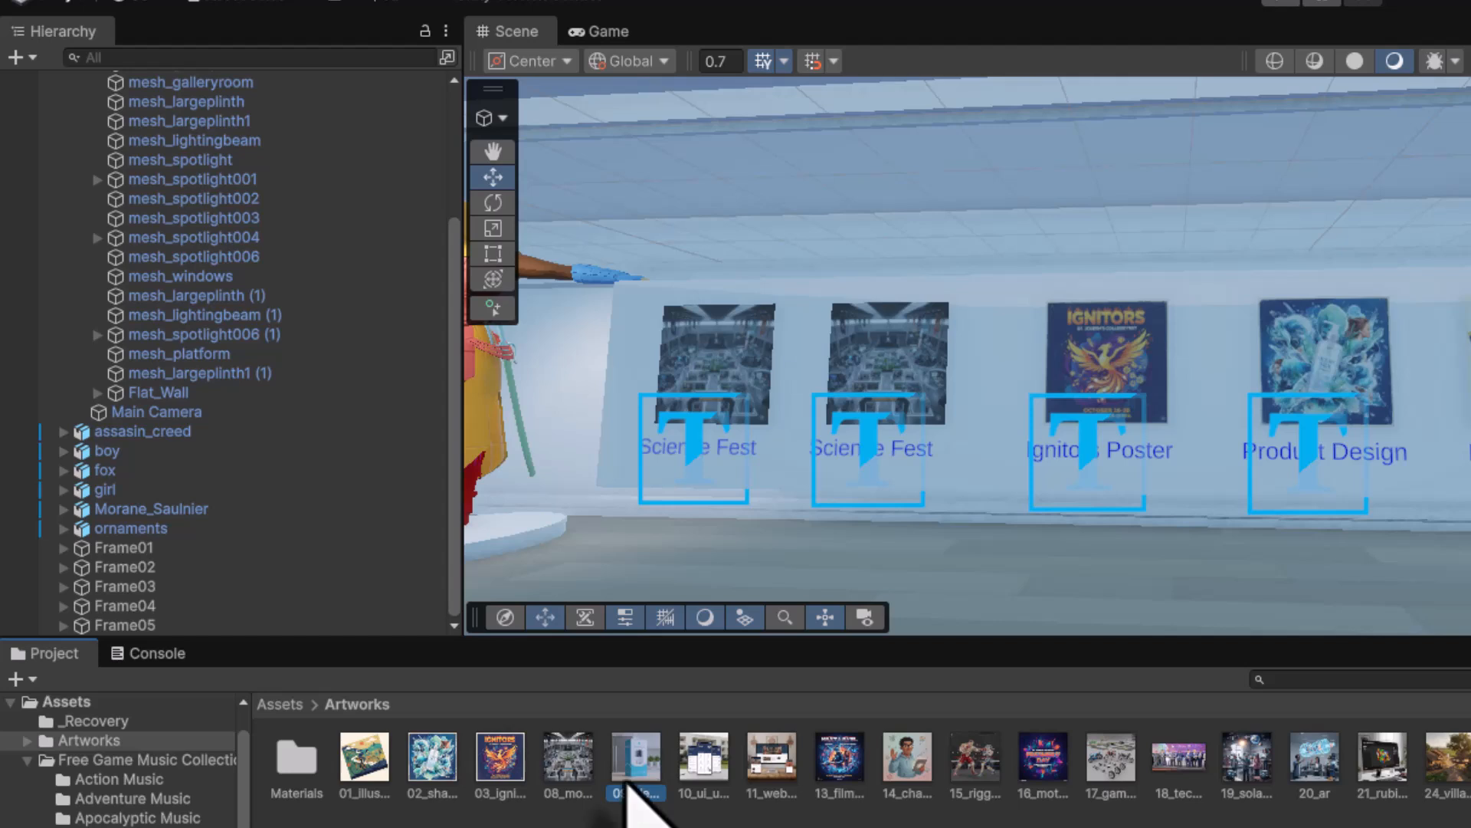
pyautogui.moveTo(626, 768); pyautogui.dragTo(719, 346)
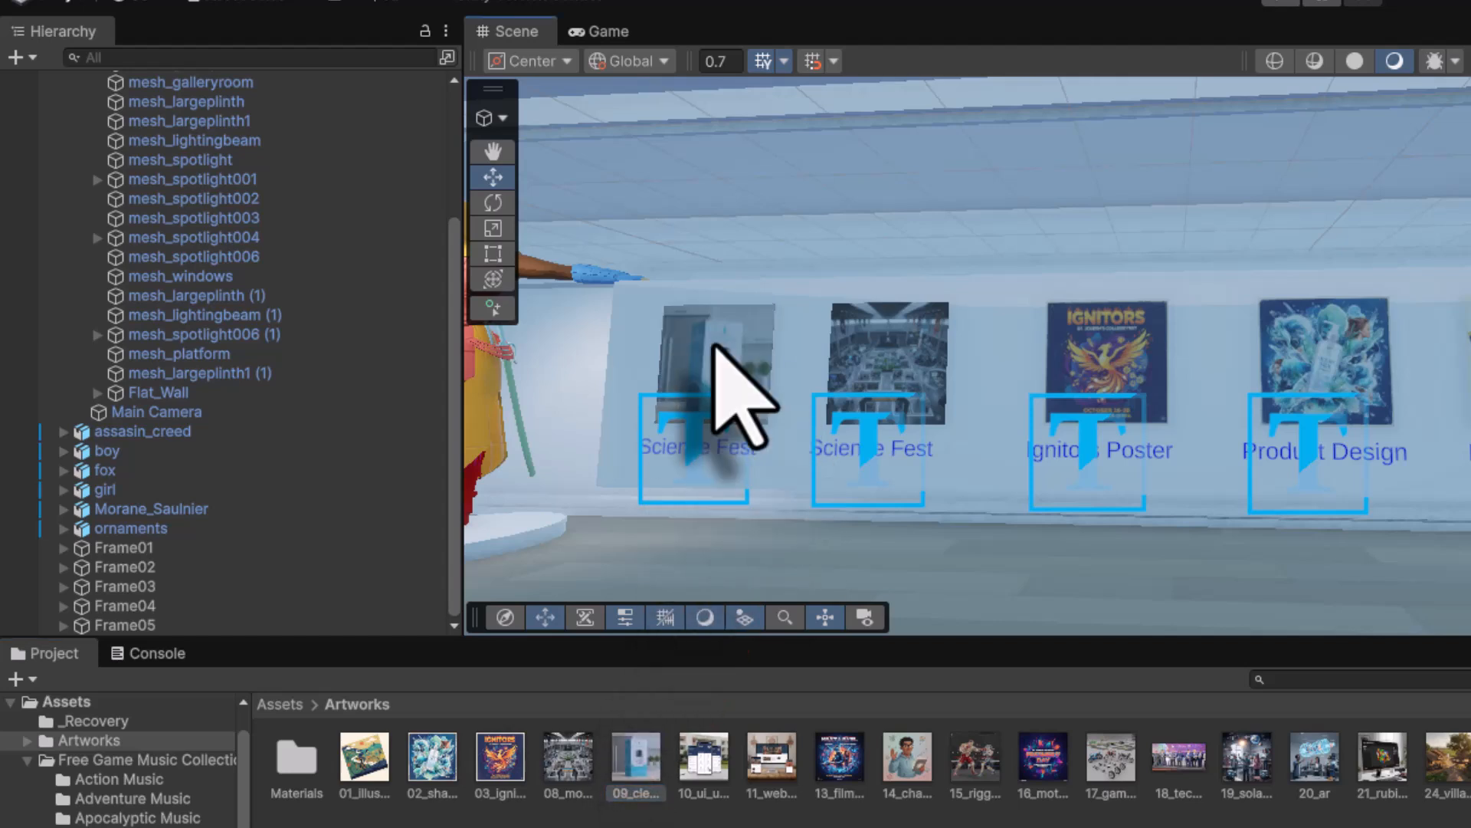
pyautogui.click(67, 627)
pyautogui.scroll(-1, 283, 585)
pyautogui.click(201, 625)
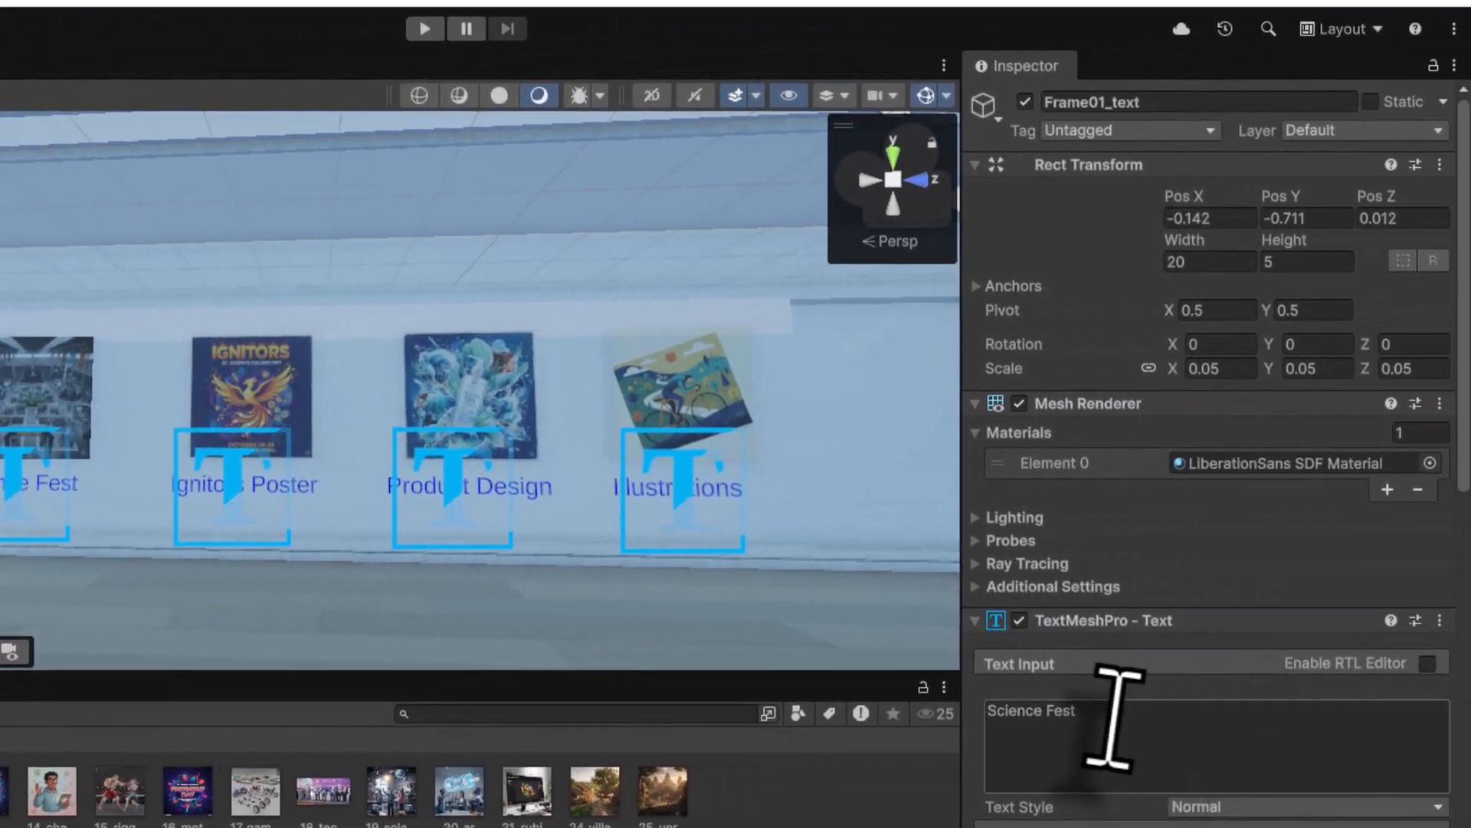
pyautogui.moveTo(1184, 714); pyautogui.dragTo(1062, 717)
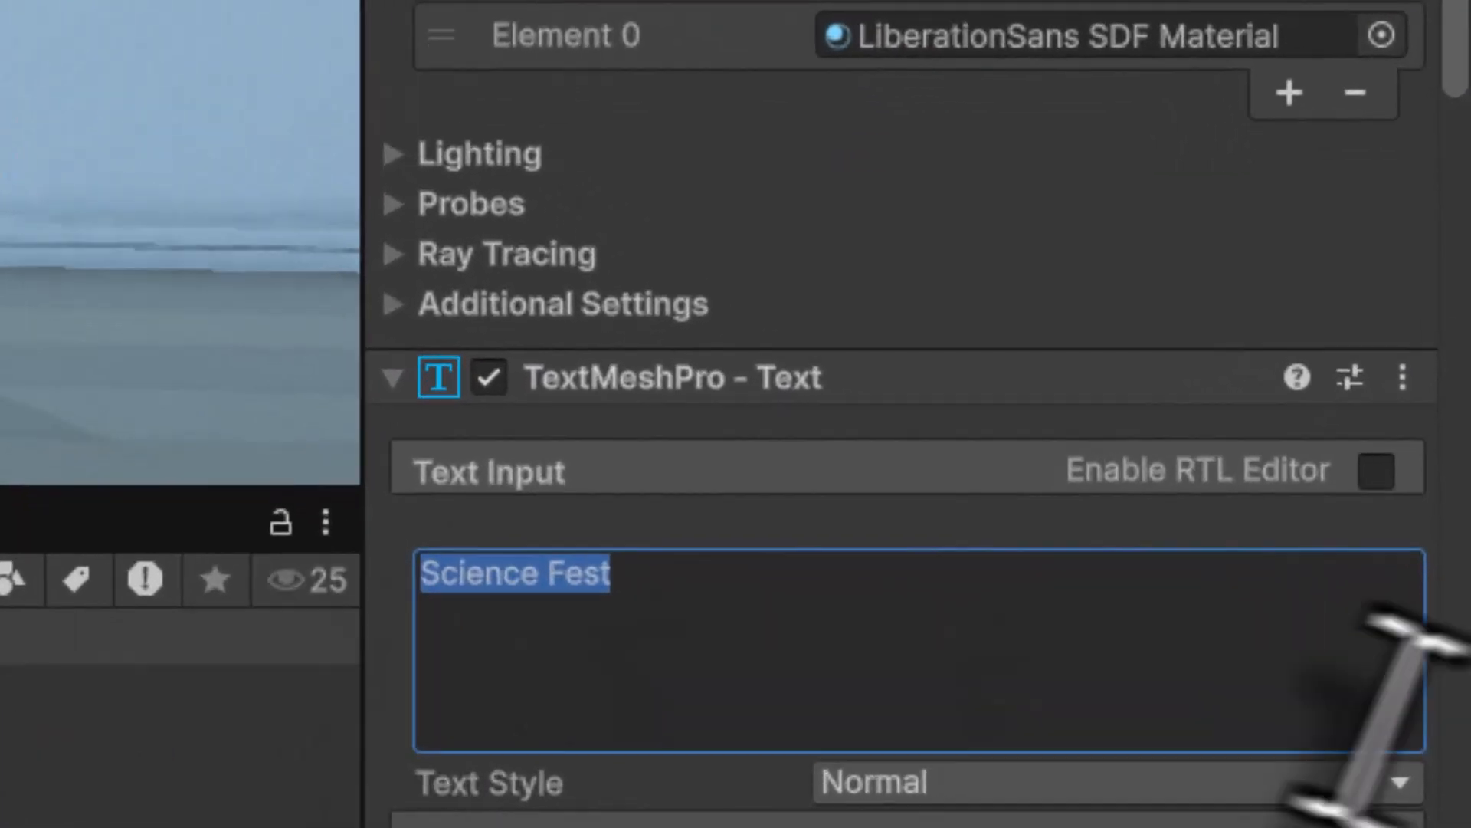
pyautogui.write('Packaging')
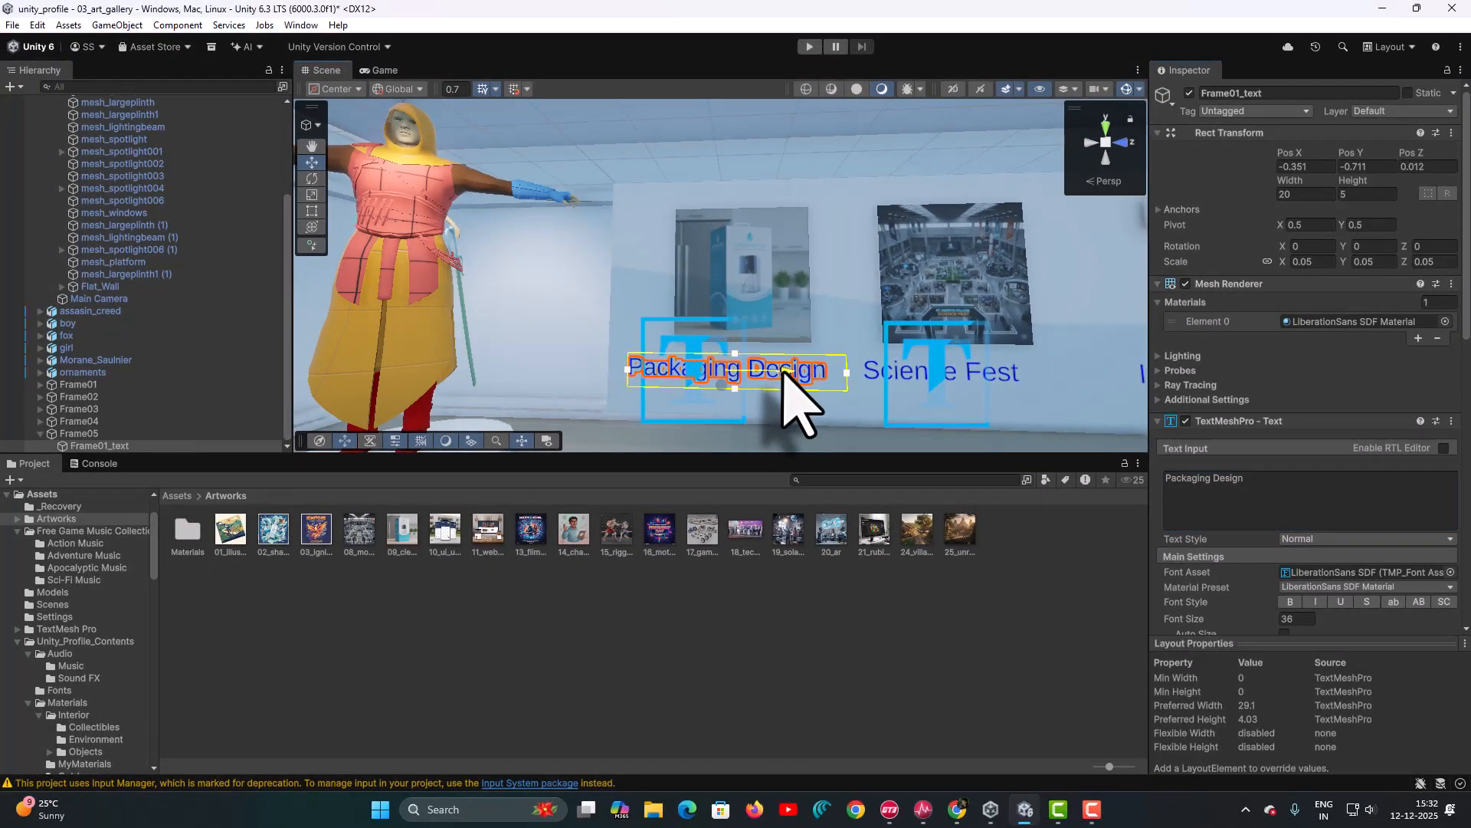
pyautogui.click(90, 385)
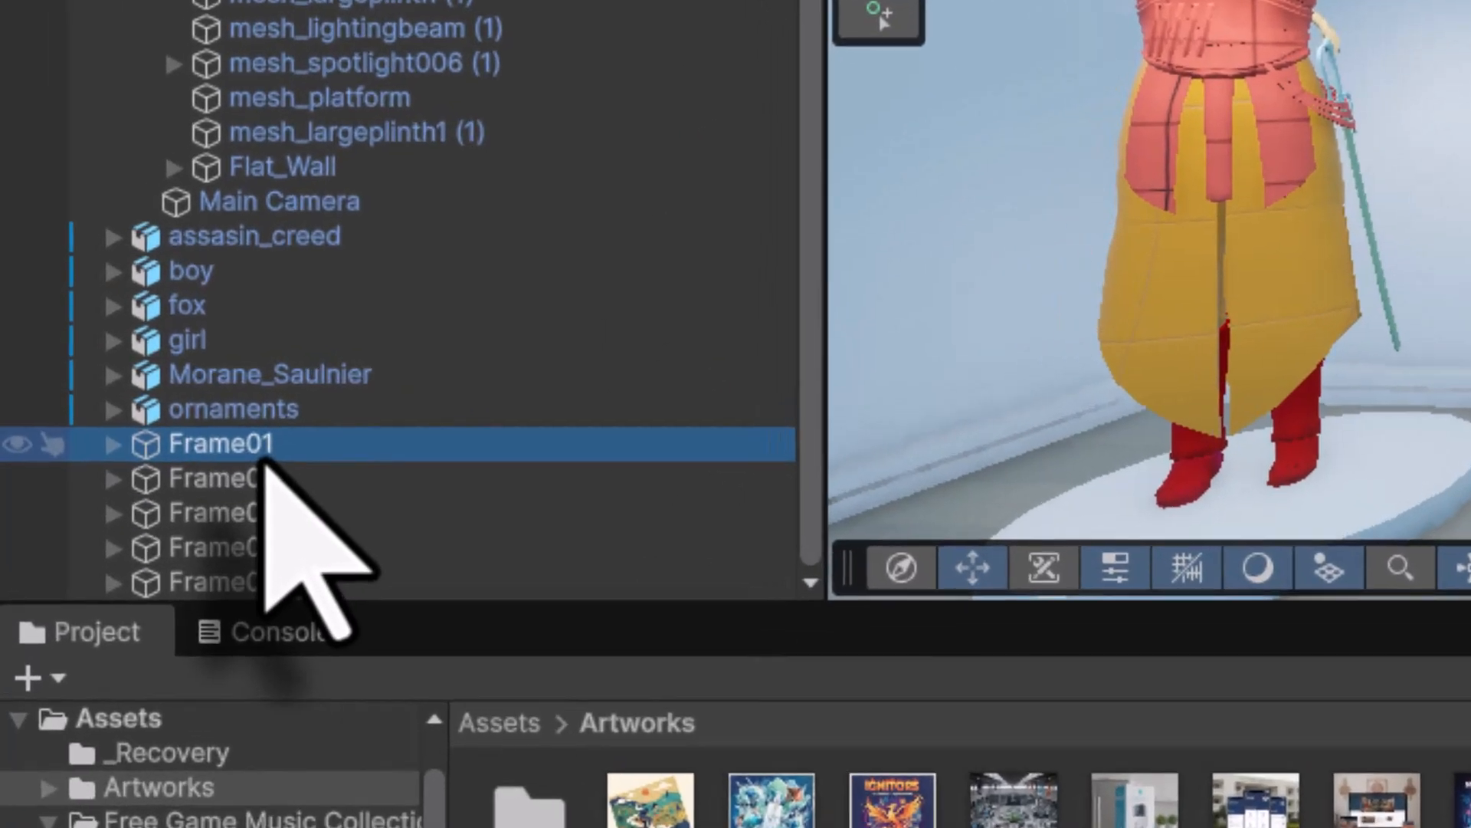
# - Duplicate Frame01–Frame05 and, from Top view, shift and rotate the copies to face the other way
pyautogui.keyDown('shift'); pyautogui.click(263, 586); pyautogui.keyUp('shift')
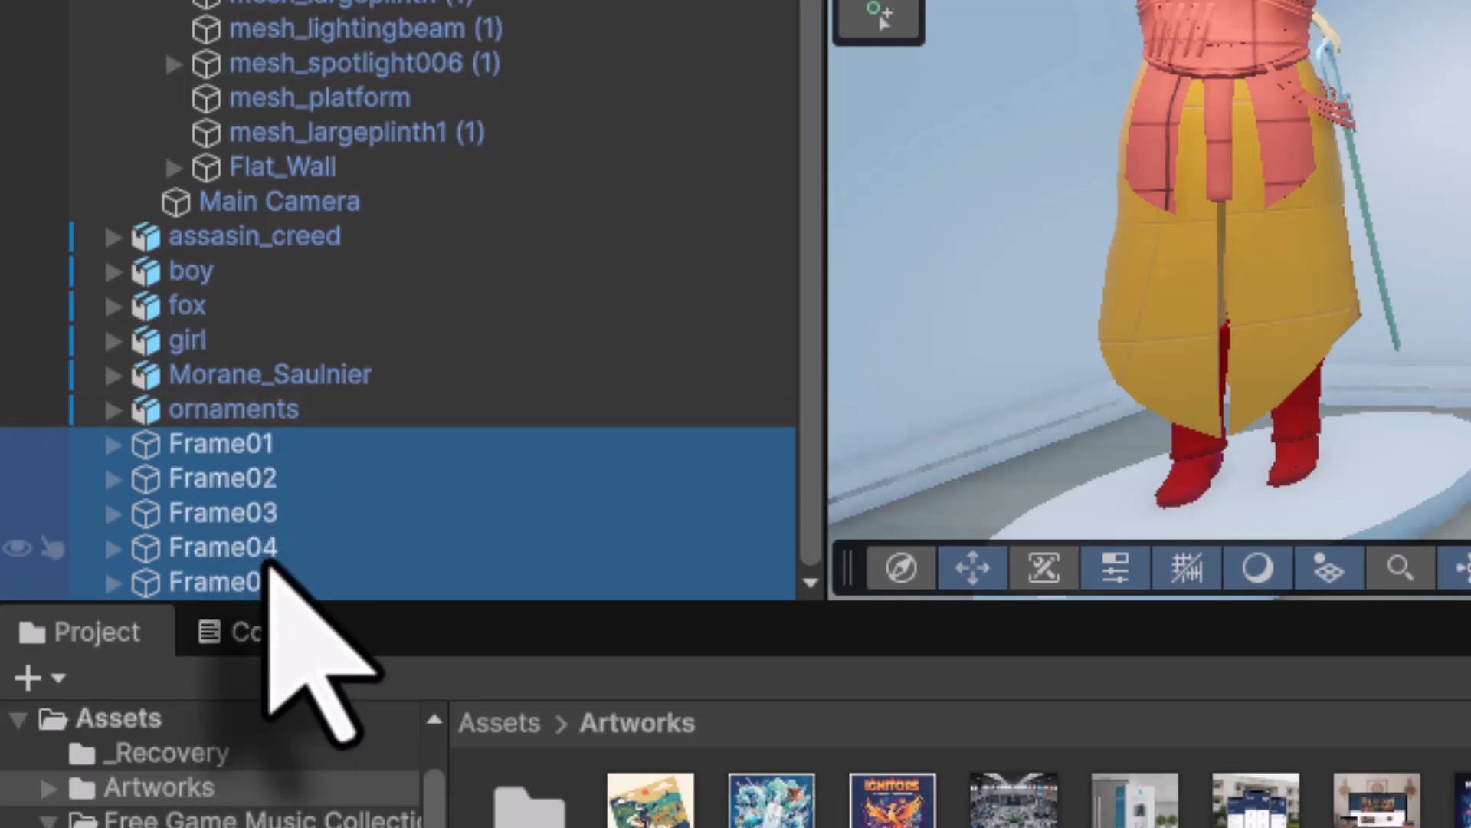
pyautogui.hotkey('ctrl', 'd')
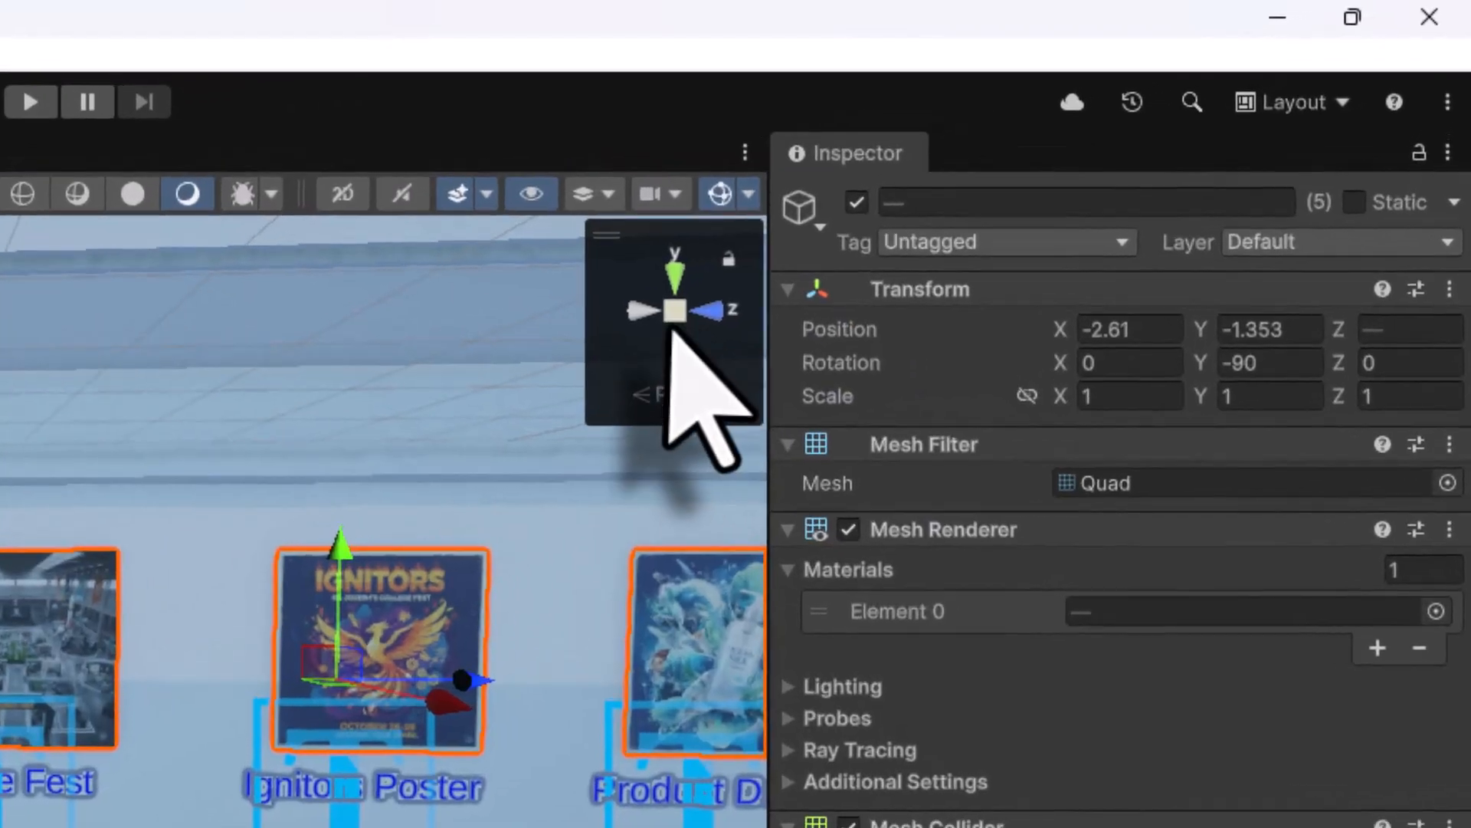
pyautogui.rightClick(1105, 152)
pyautogui.click(1135, 191)
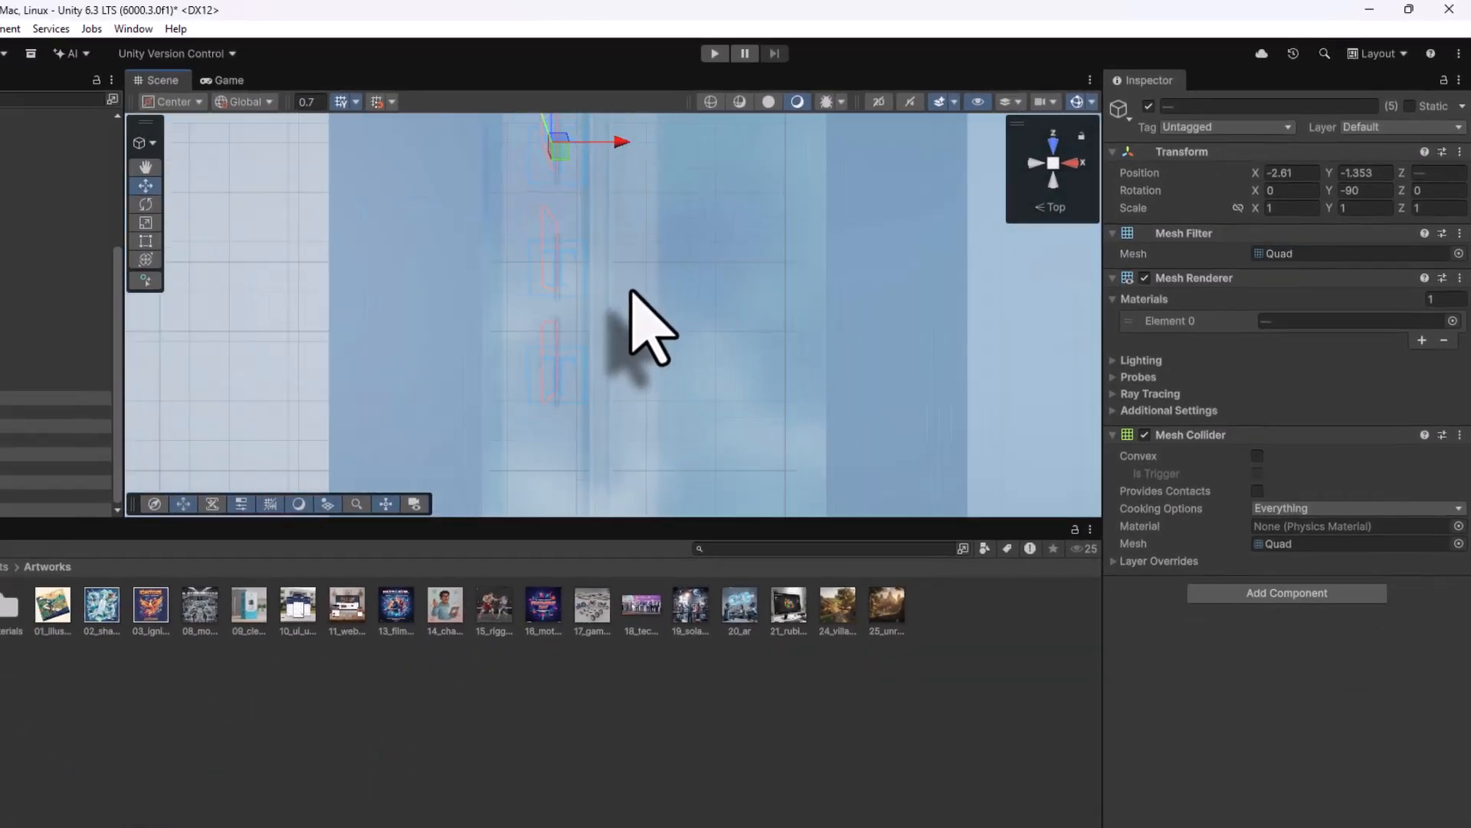
pyautogui.scroll(-4, 636, 322)
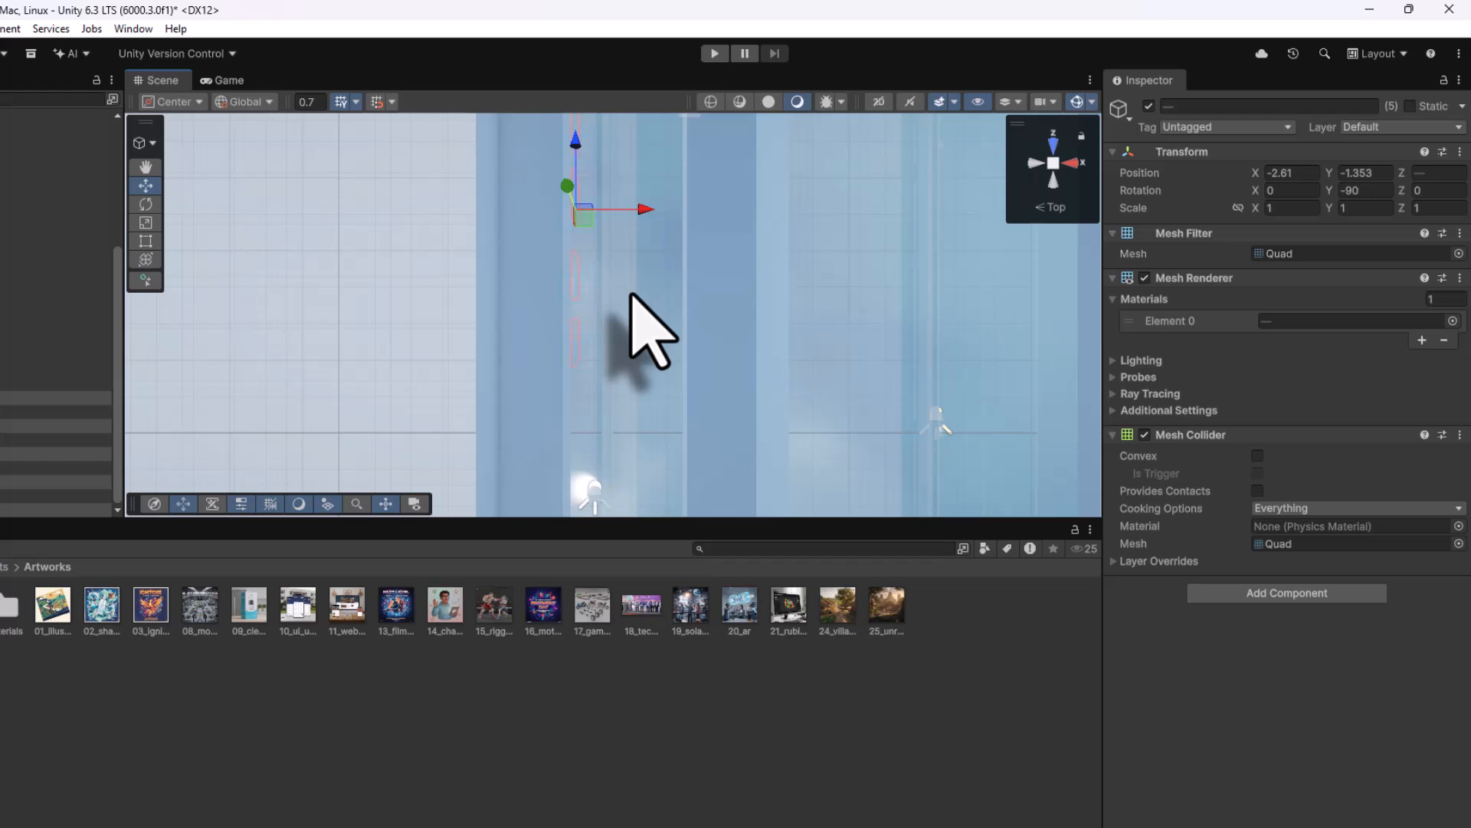
pyautogui.moveTo(685, 208); pyautogui.dragTo(833, 208)
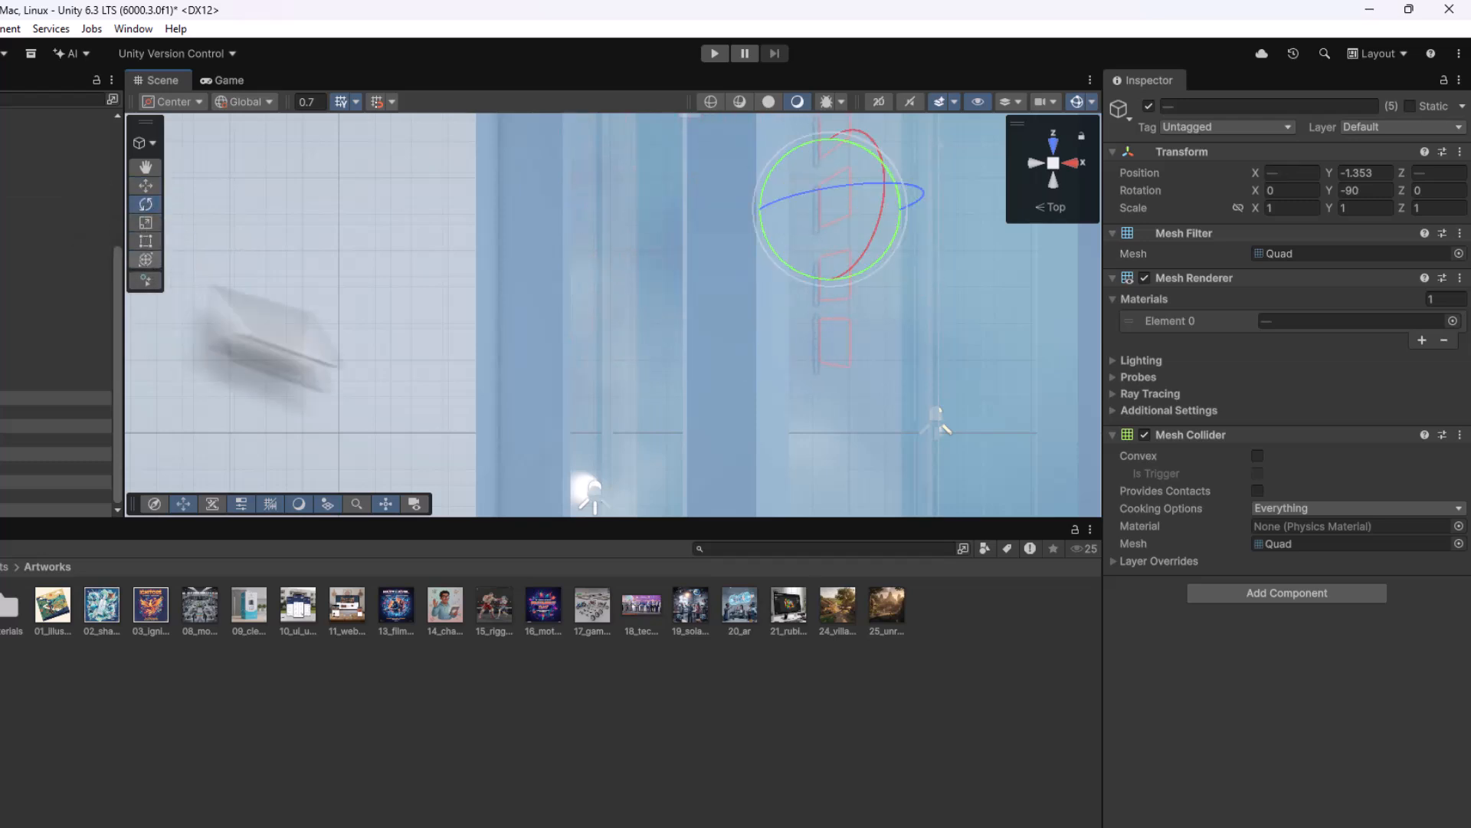
pyautogui.moveTo(890, 246); pyautogui.dragTo(729, 666)
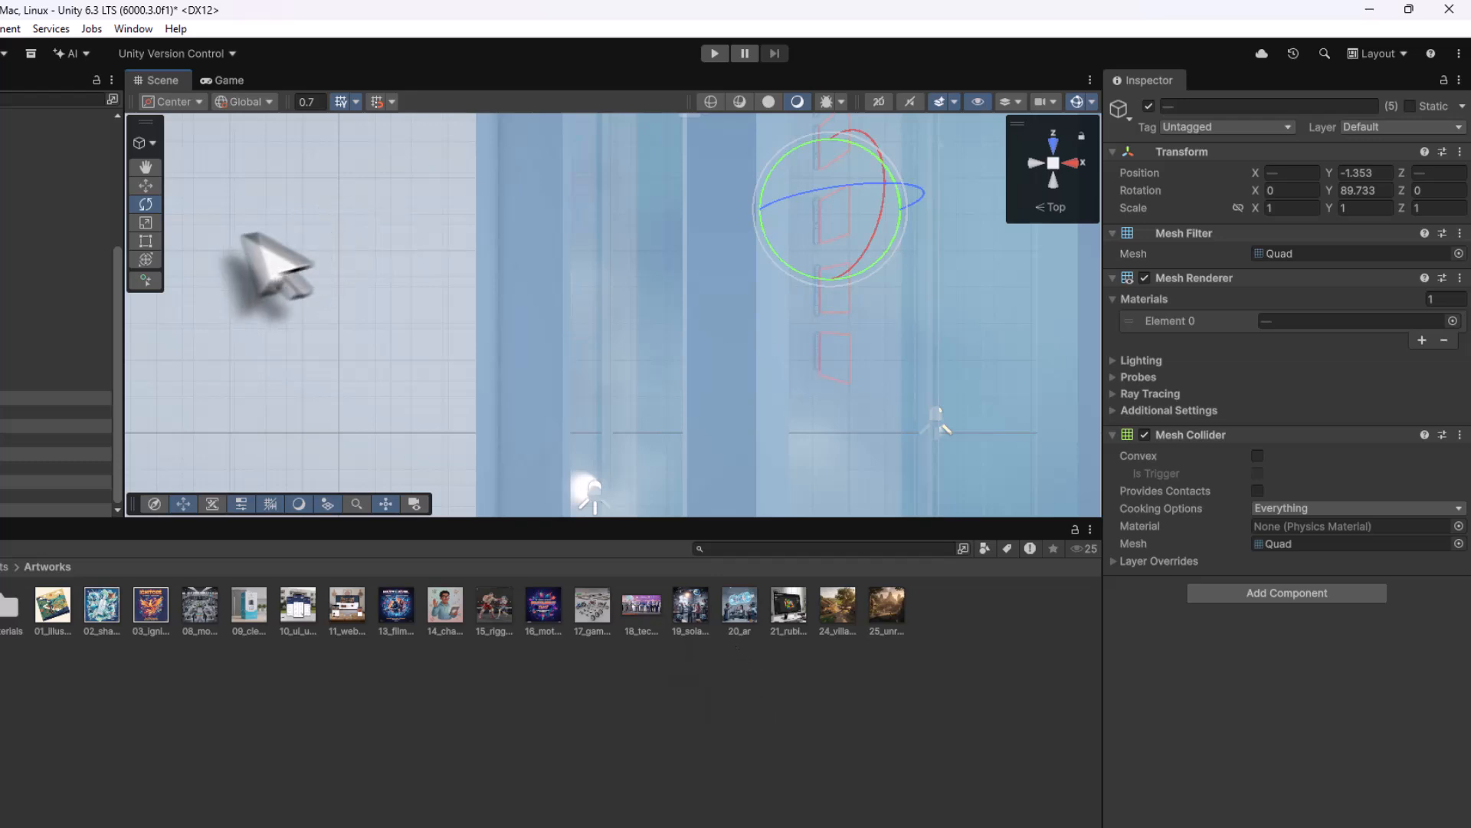
# - Move the copied frames further along X until their artwork clears the wall
pyautogui.click(145, 186)
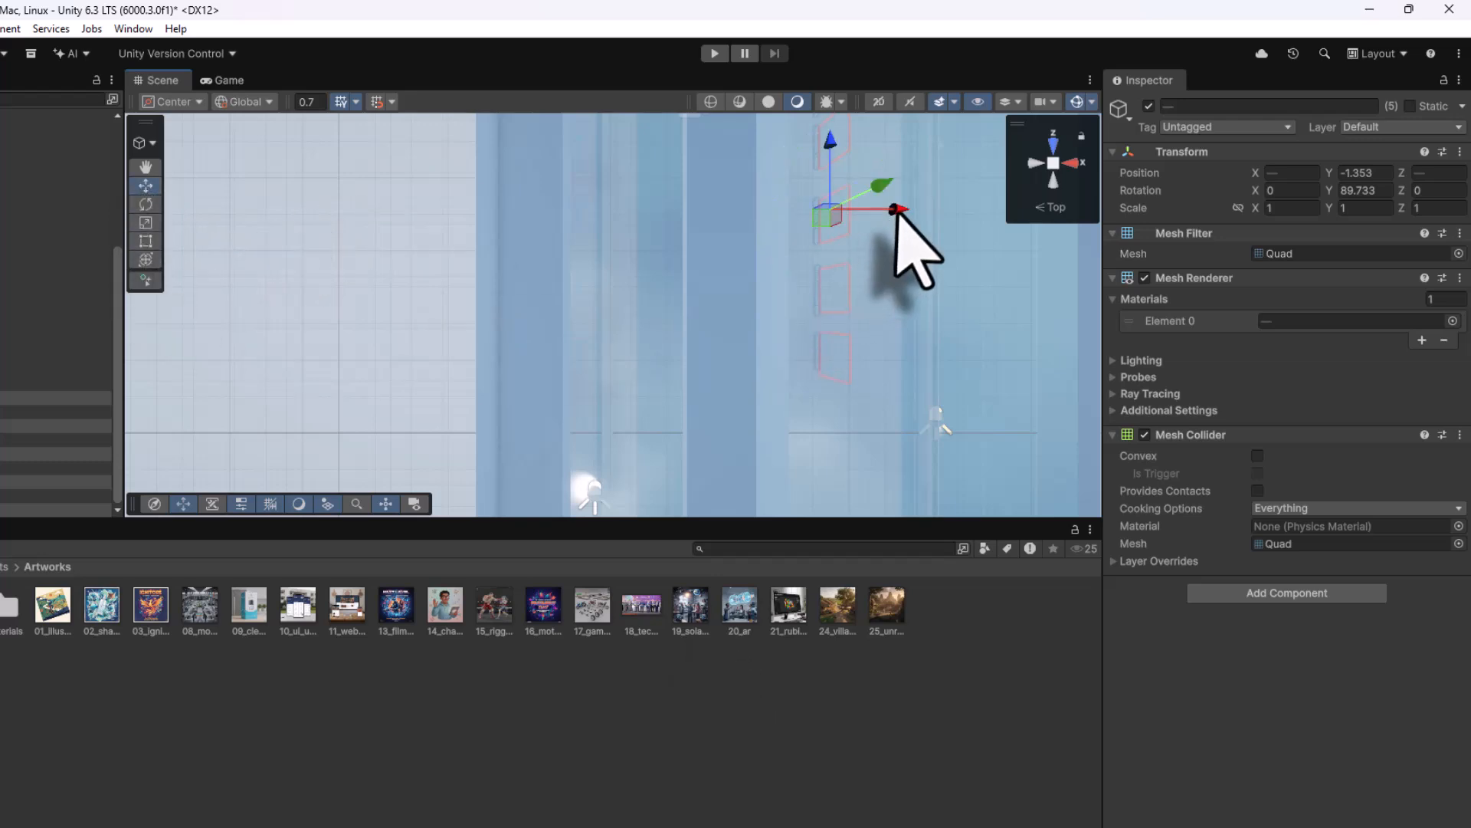
pyautogui.rightClick(1056, 172)
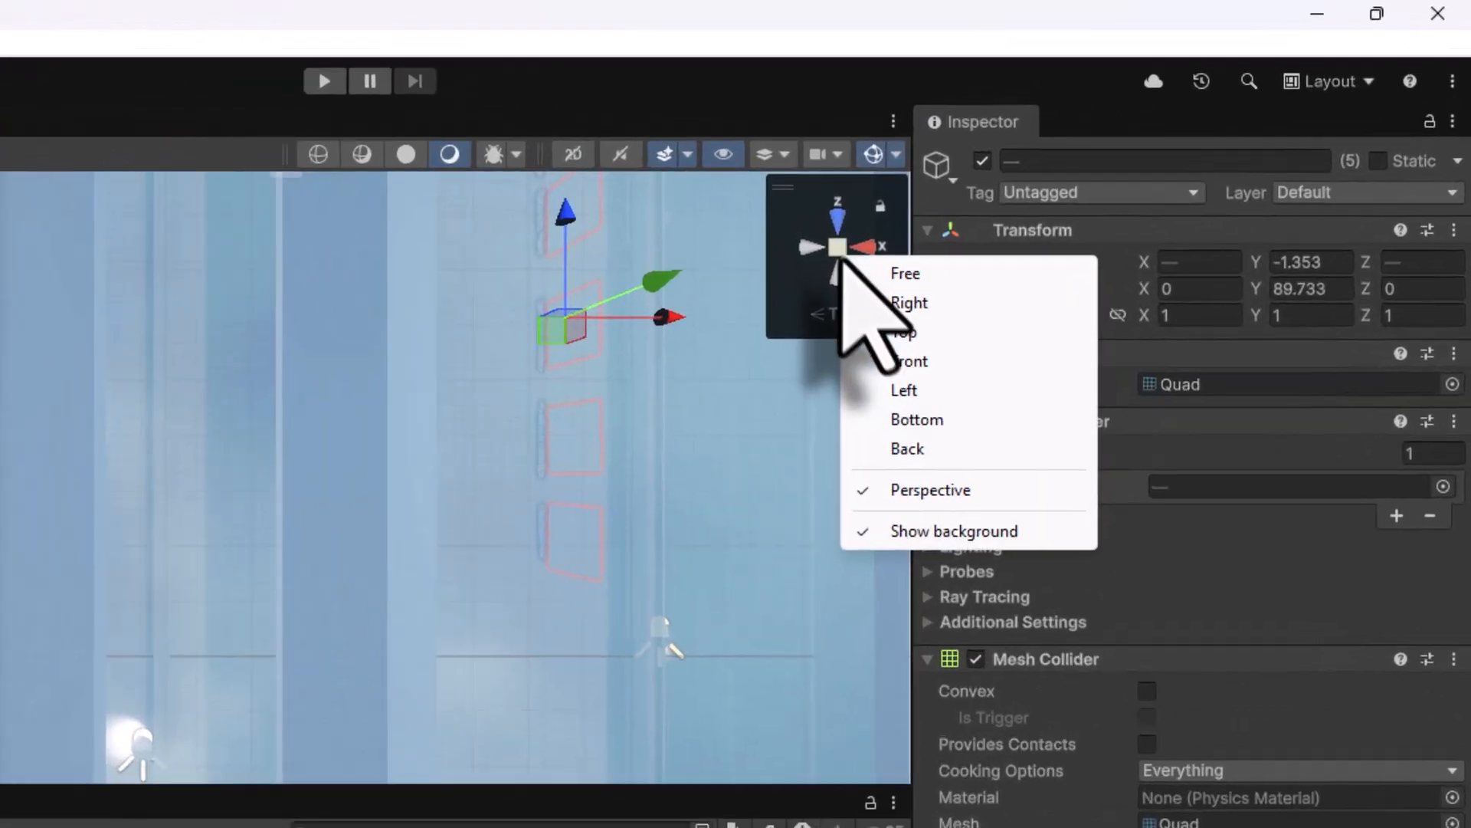
pyautogui.click(1078, 181)
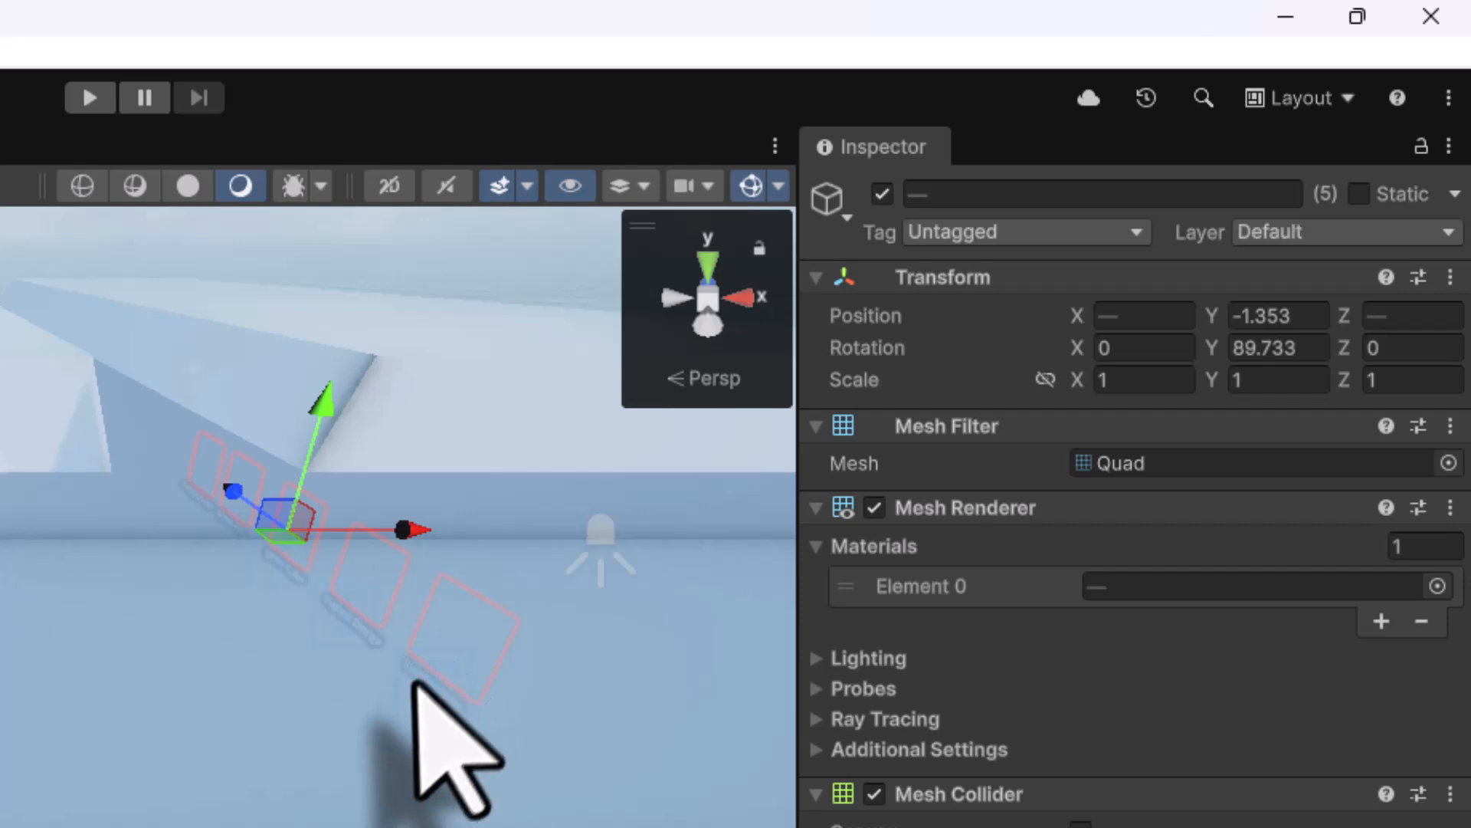
pyautogui.moveTo(404, 692); pyautogui.dragTo(0, 613, button='middle')
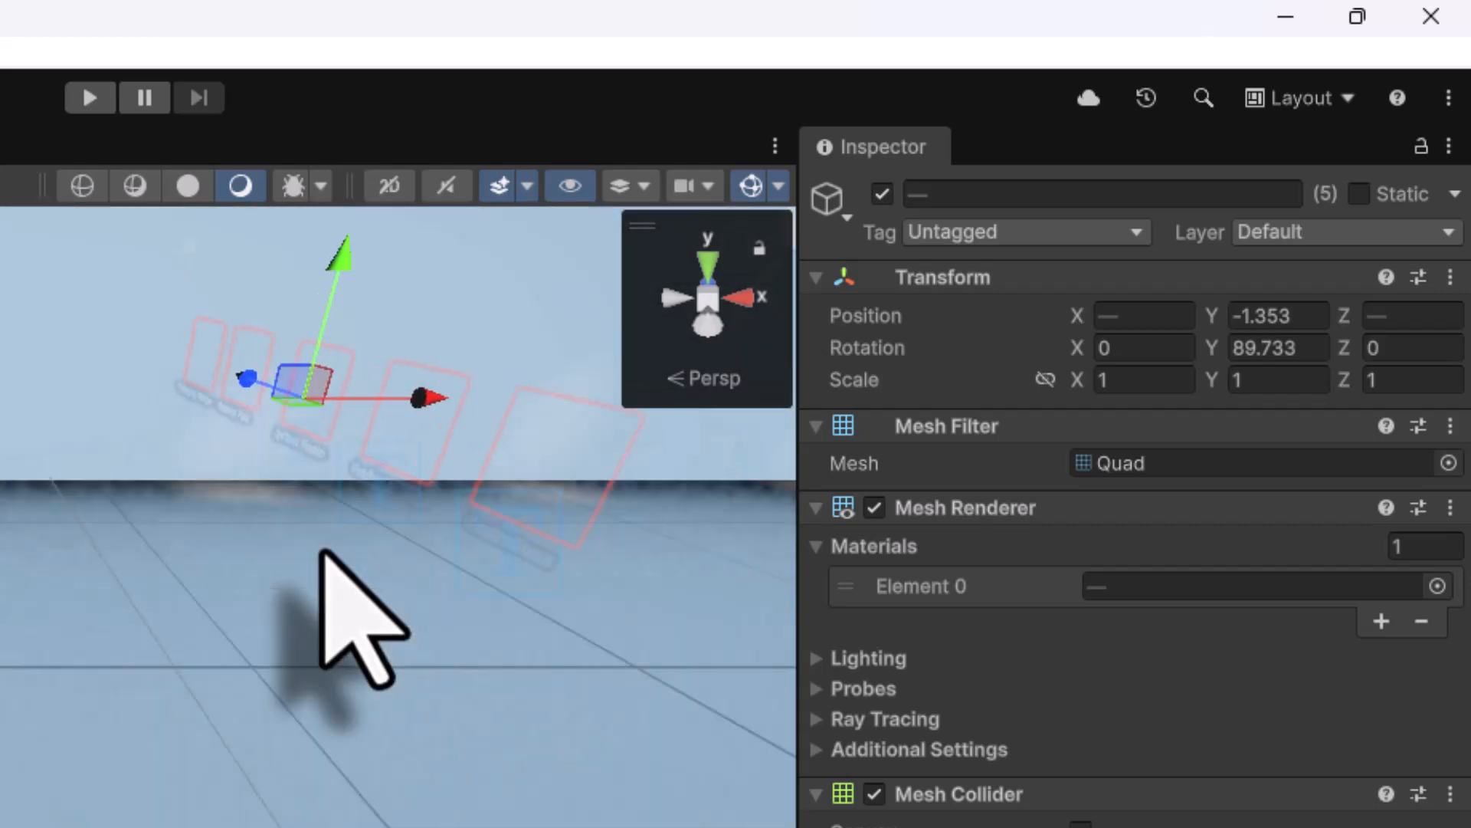
pyautogui.scroll(5, 320, 551)
pyautogui.scroll(-3, 398, 516)
pyautogui.scroll(3, 399, 516)
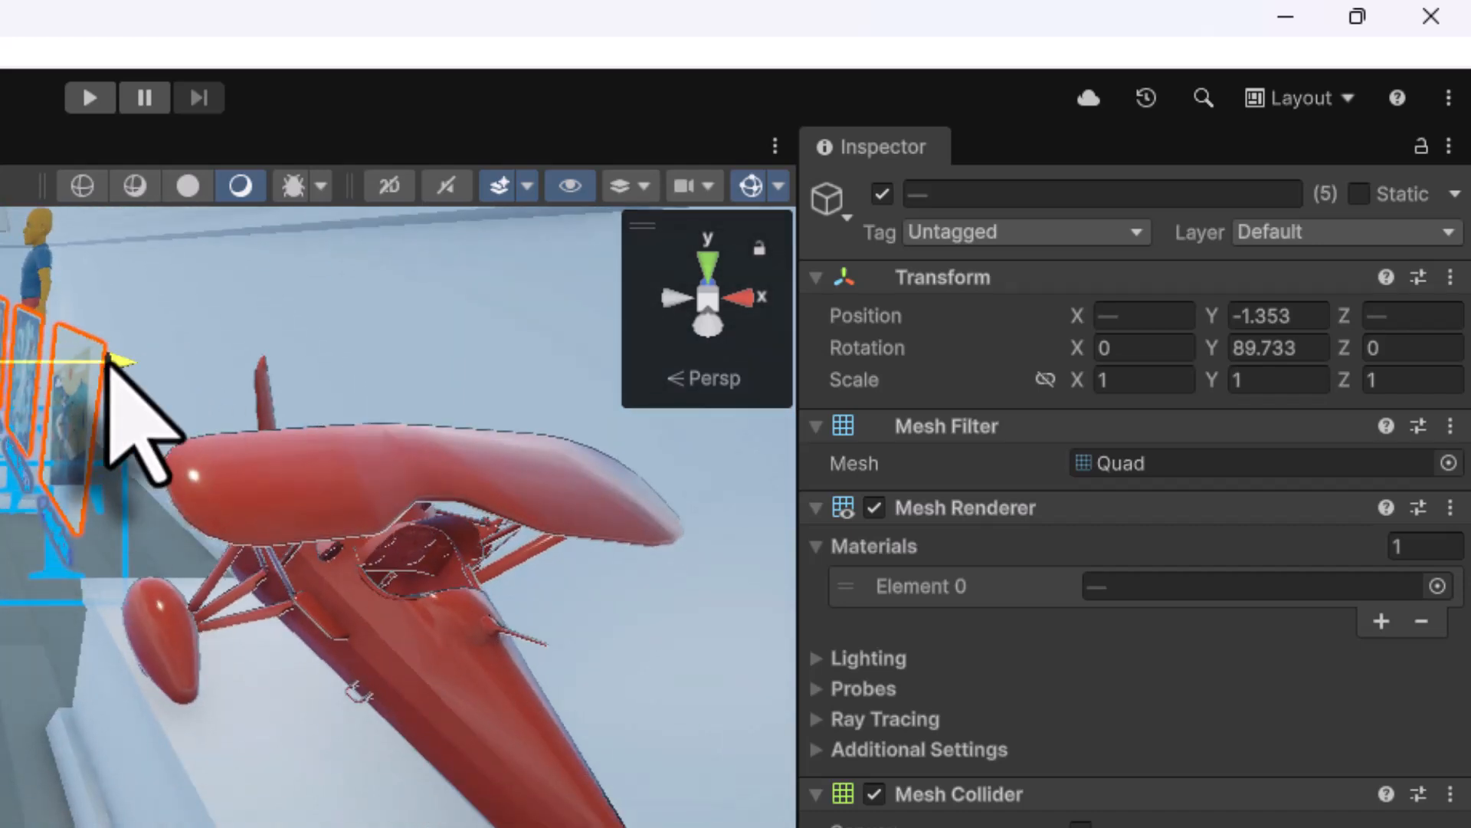
pyautogui.moveTo(108, 359); pyautogui.dragTo(295, 357)
pyautogui.moveTo(333, 658); pyautogui.dragTo(52, 663, button='middle')
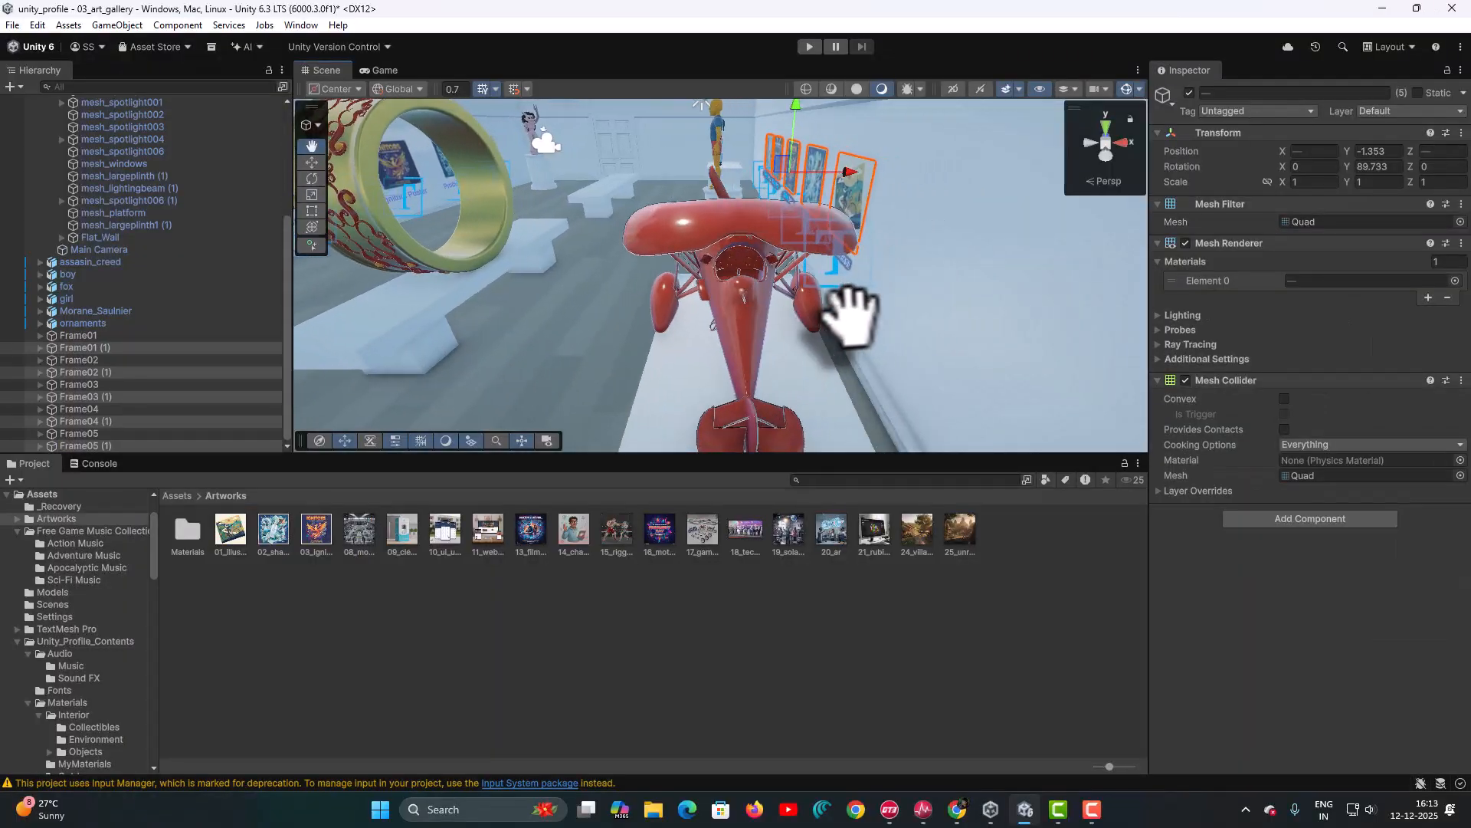
pyautogui.moveTo(793, 318); pyautogui.dragTo(705, 187, button='middle')
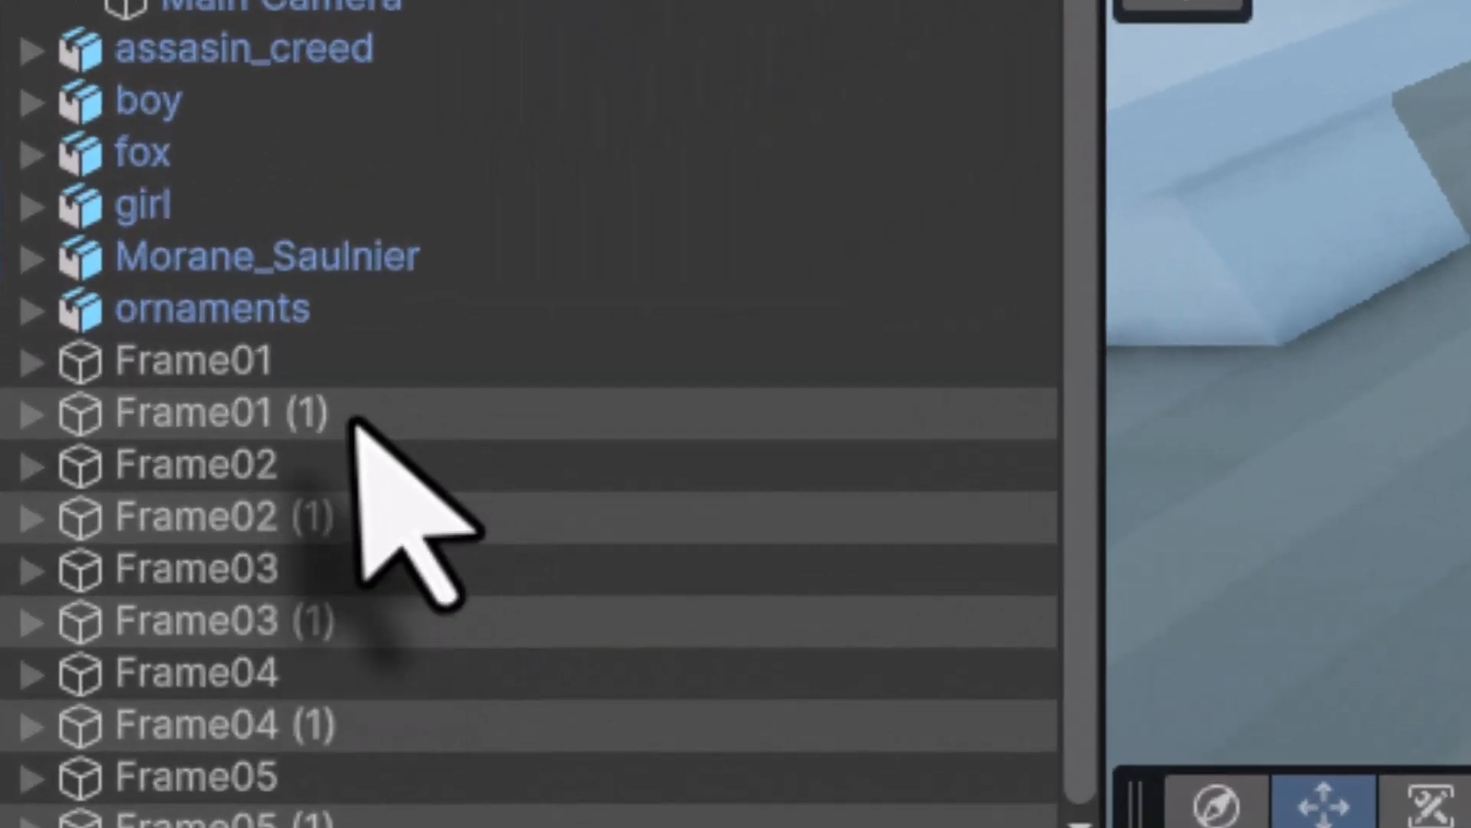
# - Rename the Frame01 (1) copy to Frame06 in the Hierarchy
pyautogui.click(108, 348)
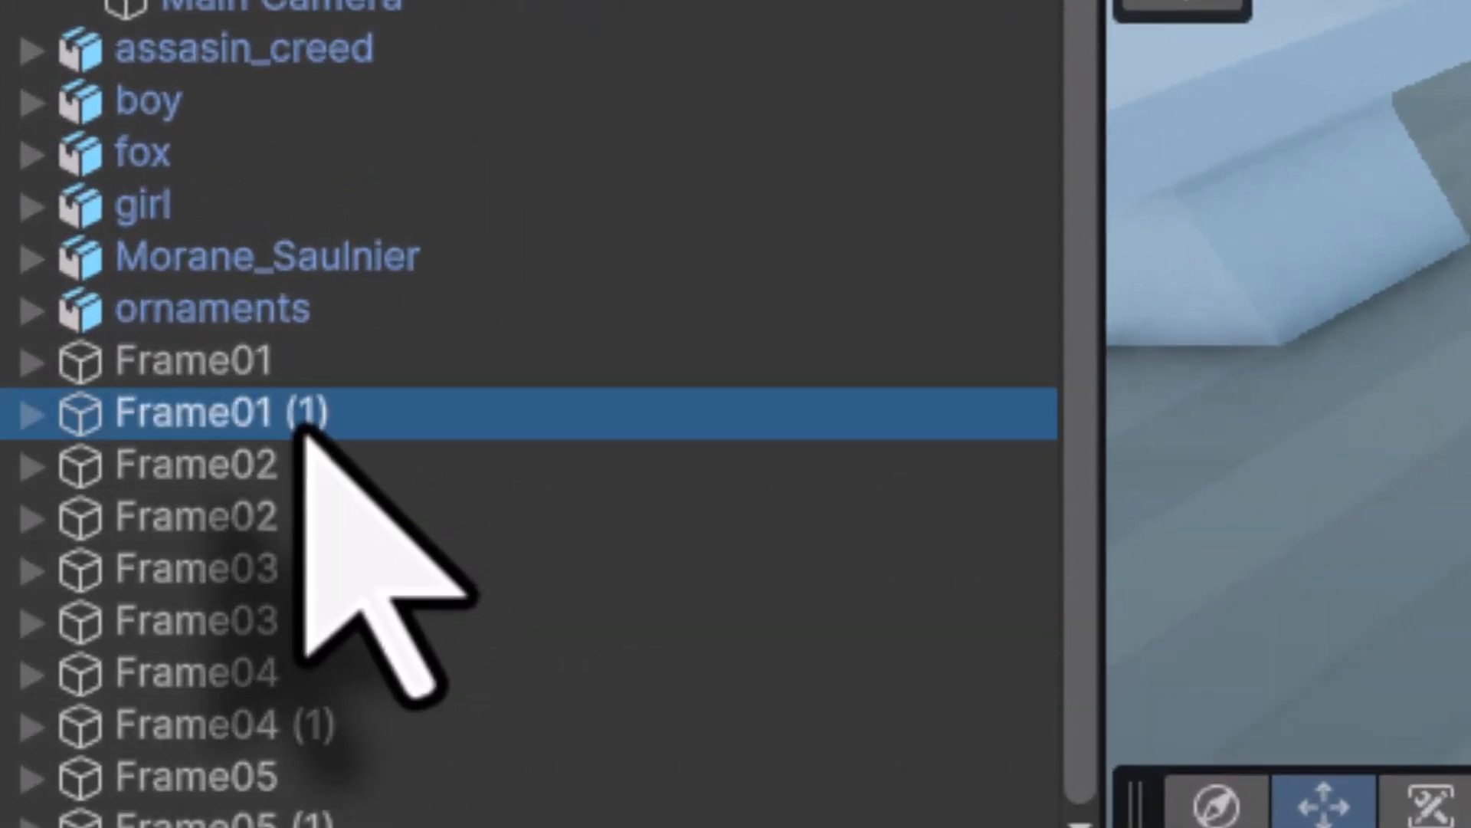
pyautogui.click(305, 429)
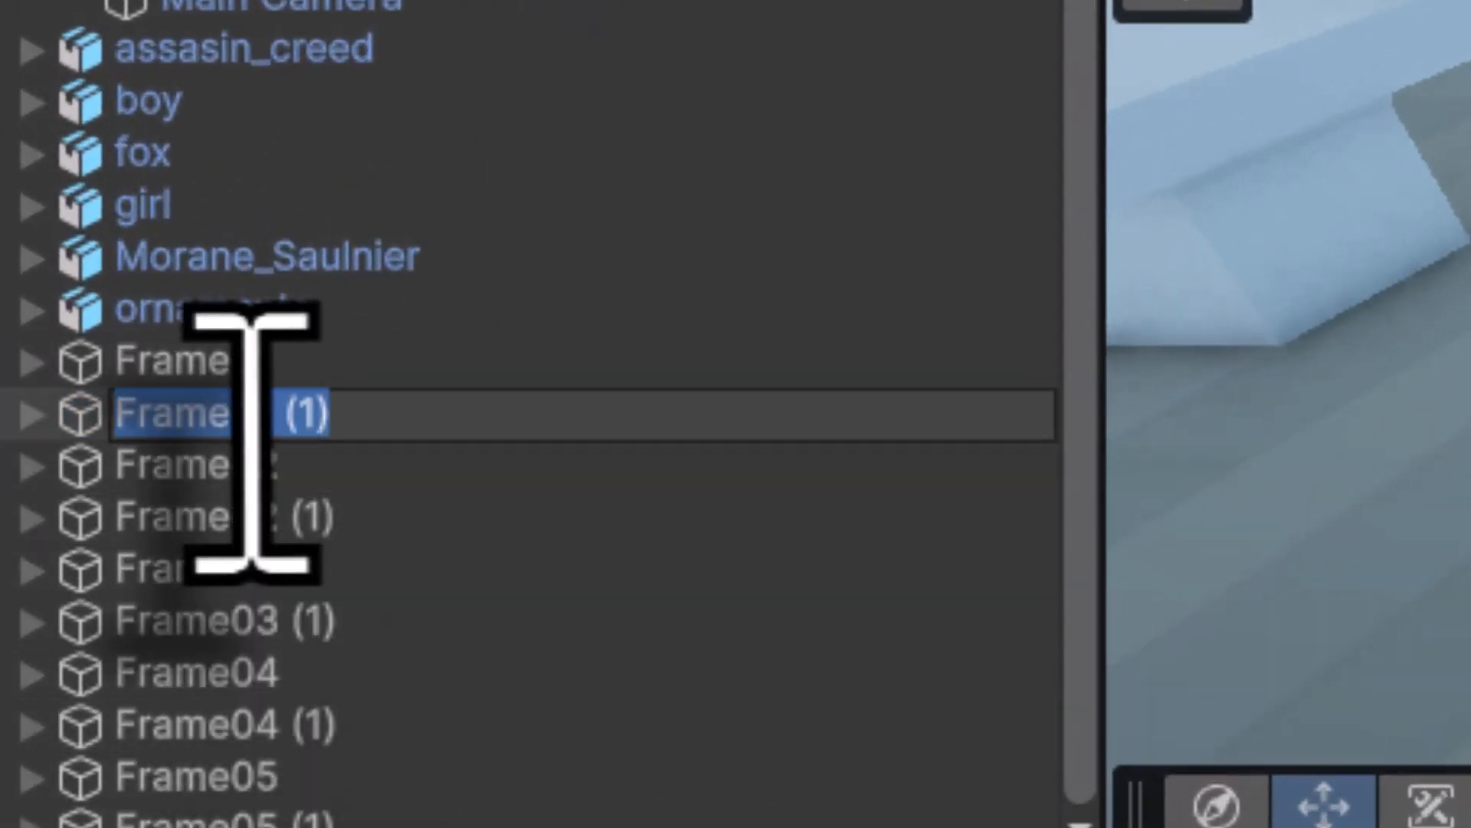
pyautogui.moveTo(253, 429); pyautogui.dragTo(459, 421)
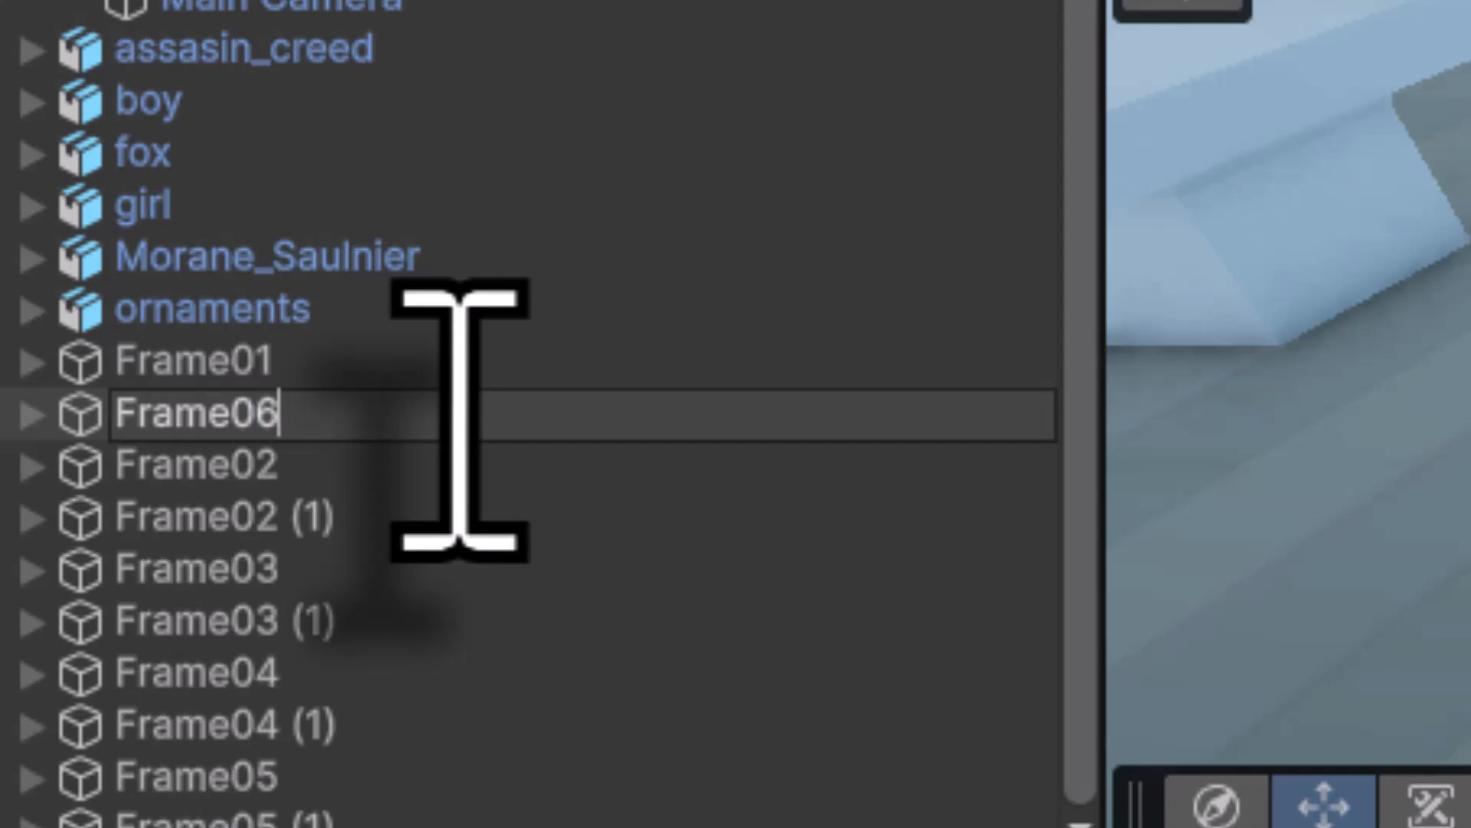
pyautogui.press('Return')
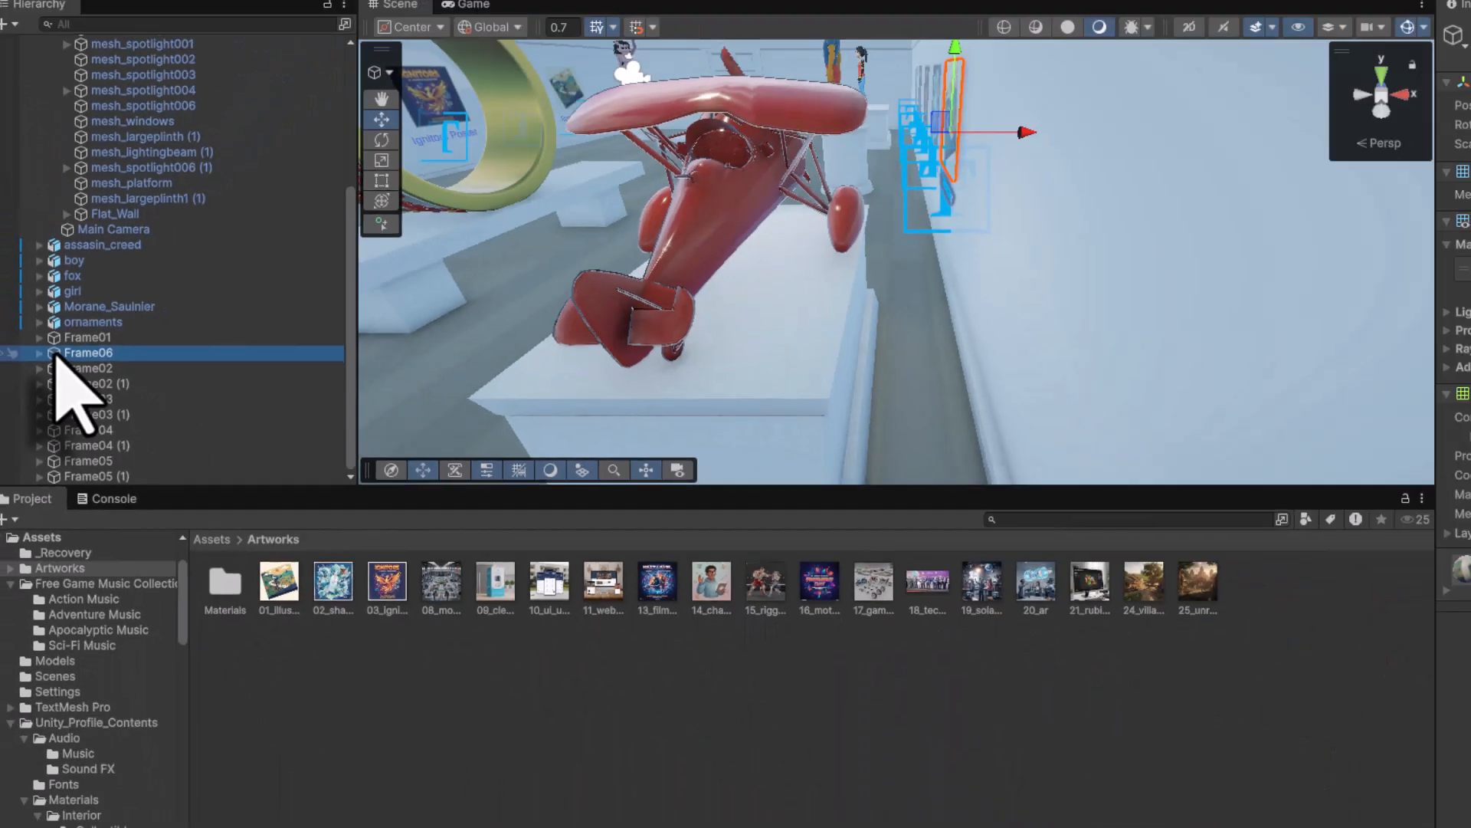
# - Apply the 10_ui phone artwork to Frame06
pyautogui.doubleClick(56, 354)
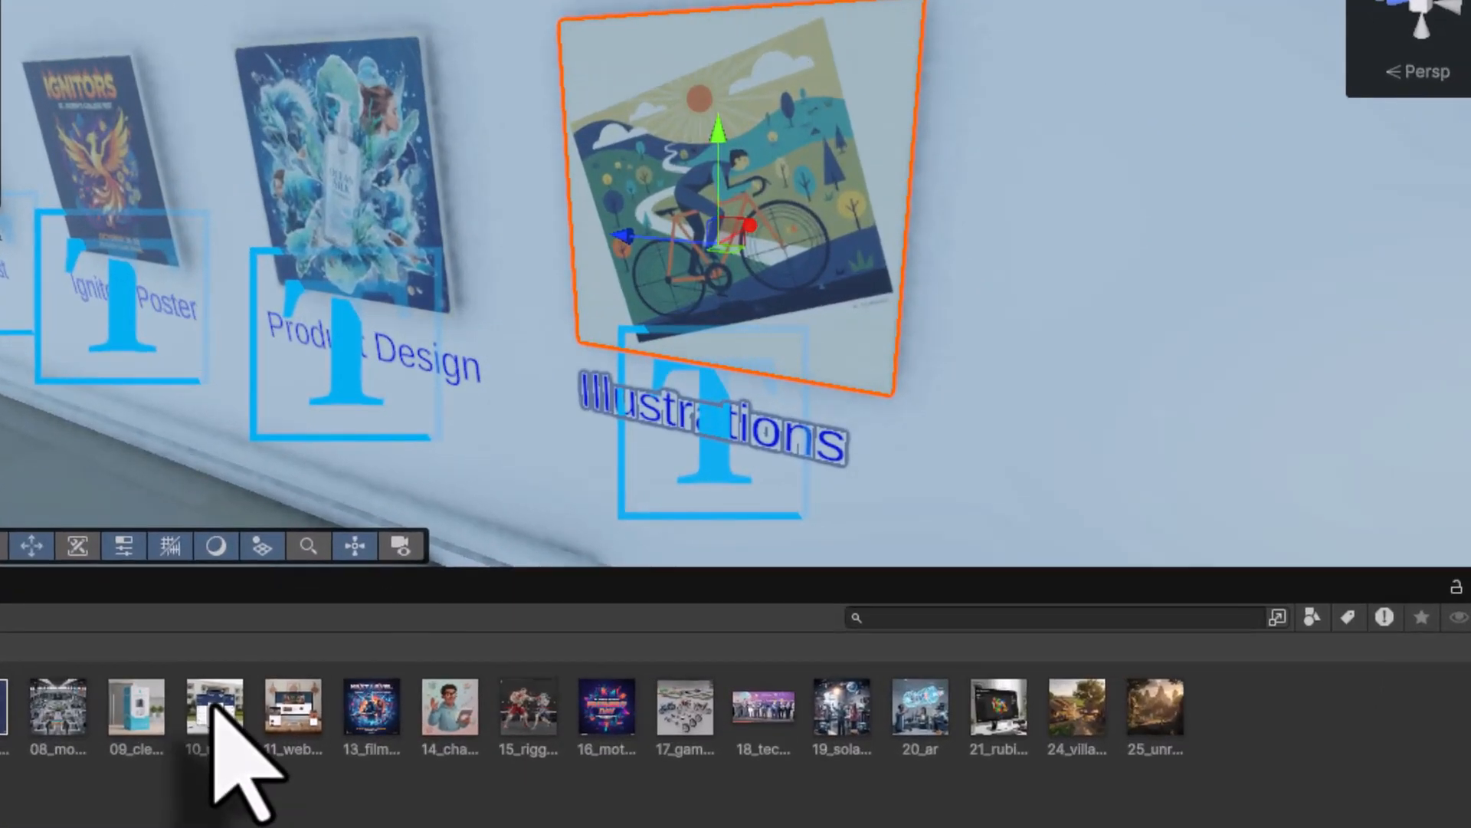
pyautogui.click(214, 706)
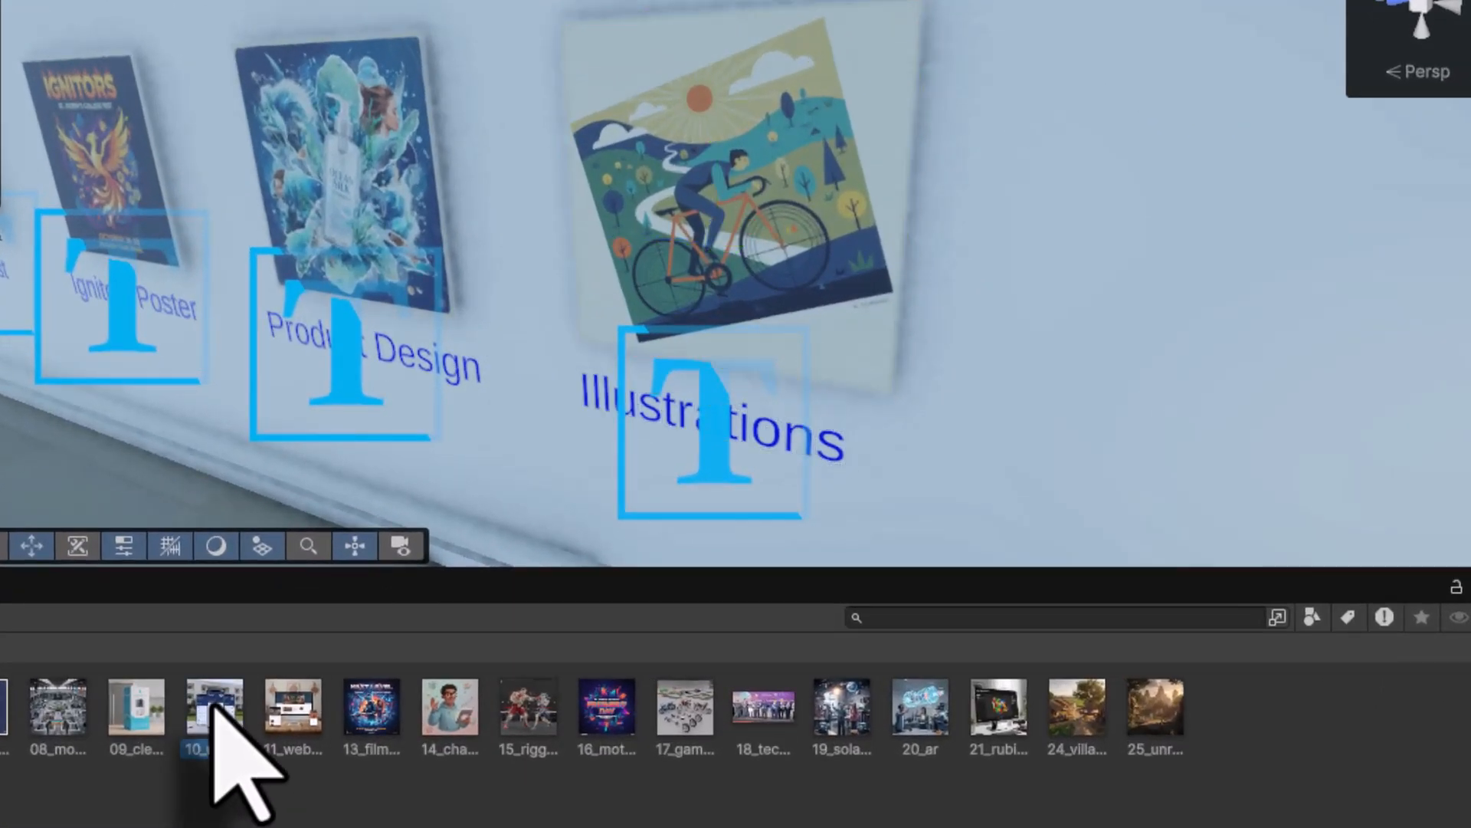
pyautogui.moveTo(212, 702); pyautogui.dragTo(806, 309)
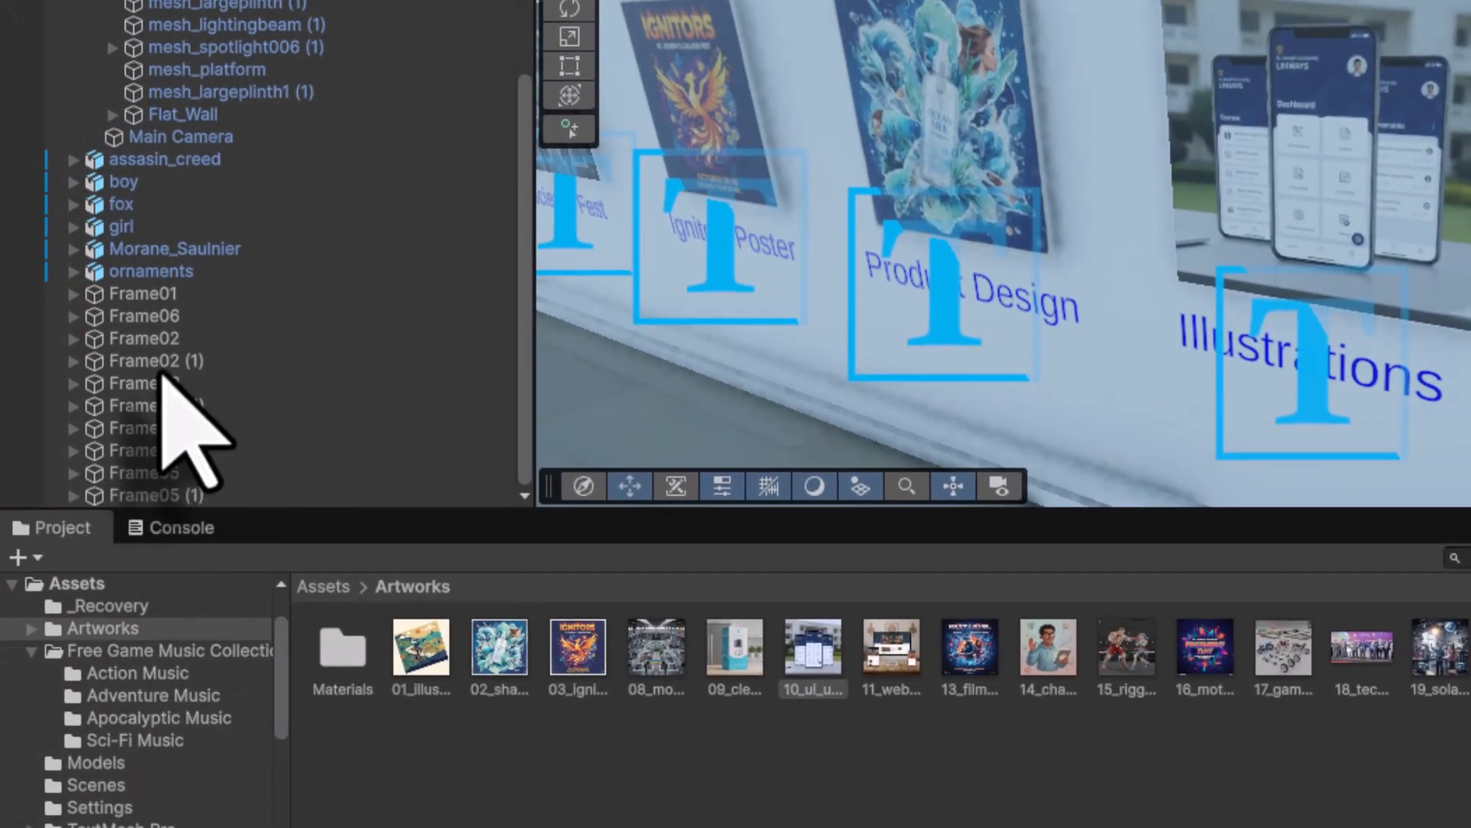
# - Change Frame06's caption text to 'Ux Ui Design'
pyautogui.click(74, 316)
pyautogui.click(190, 338)
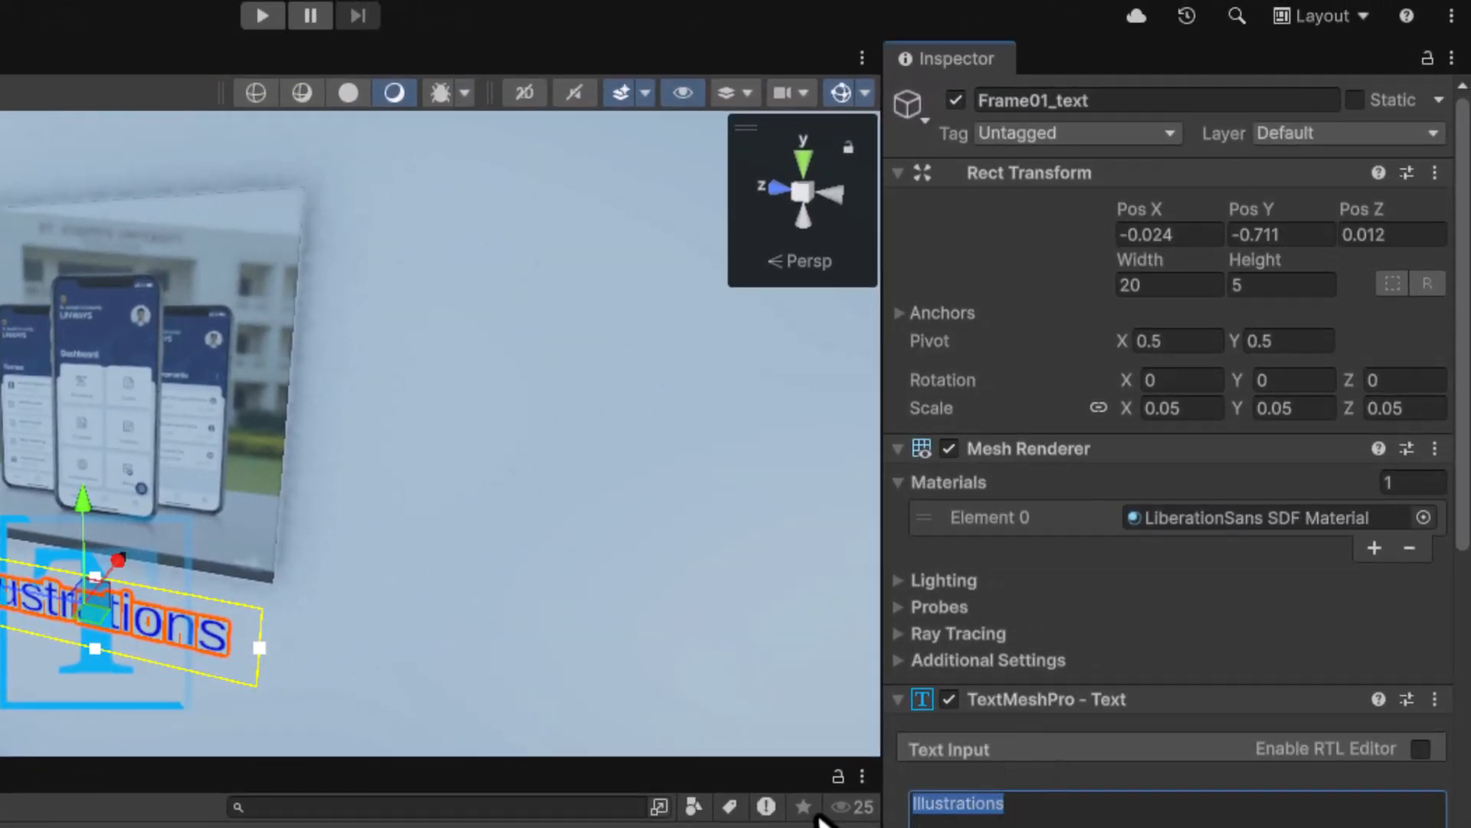
pyautogui.write('Ux')
pyautogui.write(' U')
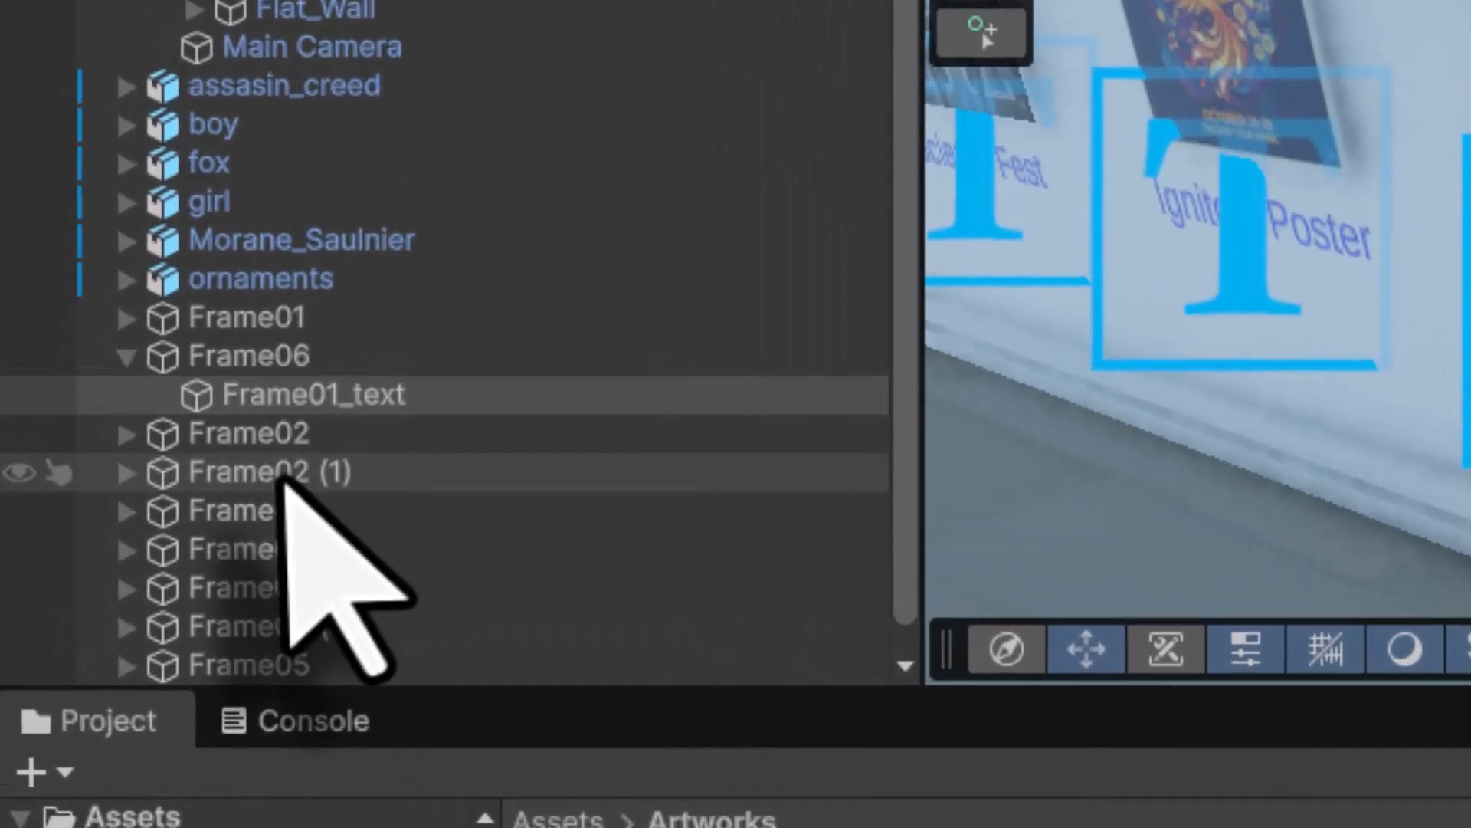
# - Rename Frame02 (1) to Frame07 and apply the 11_web website artwork
pyautogui.click(285, 477)
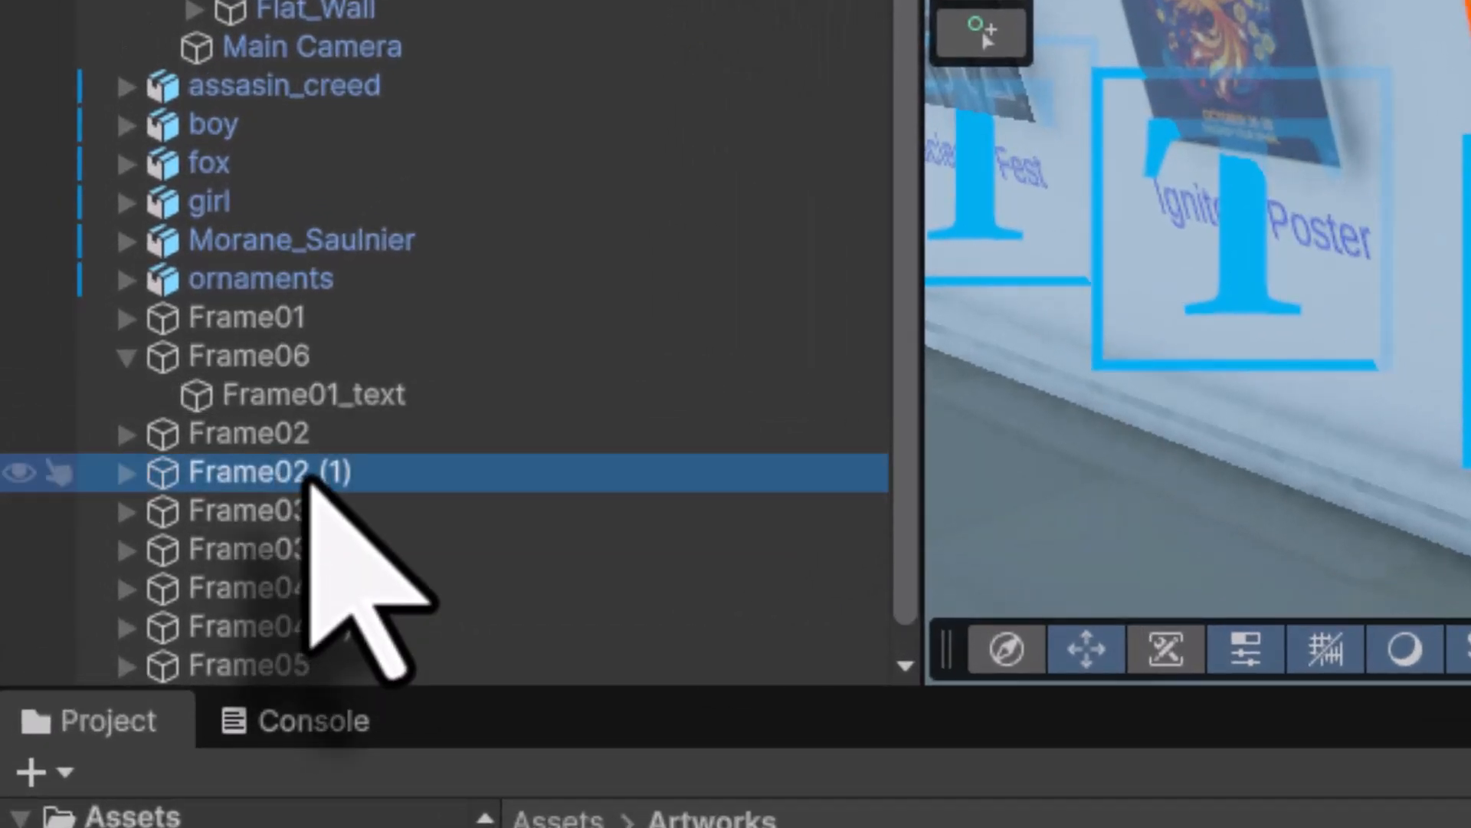
pyautogui.click(310, 475)
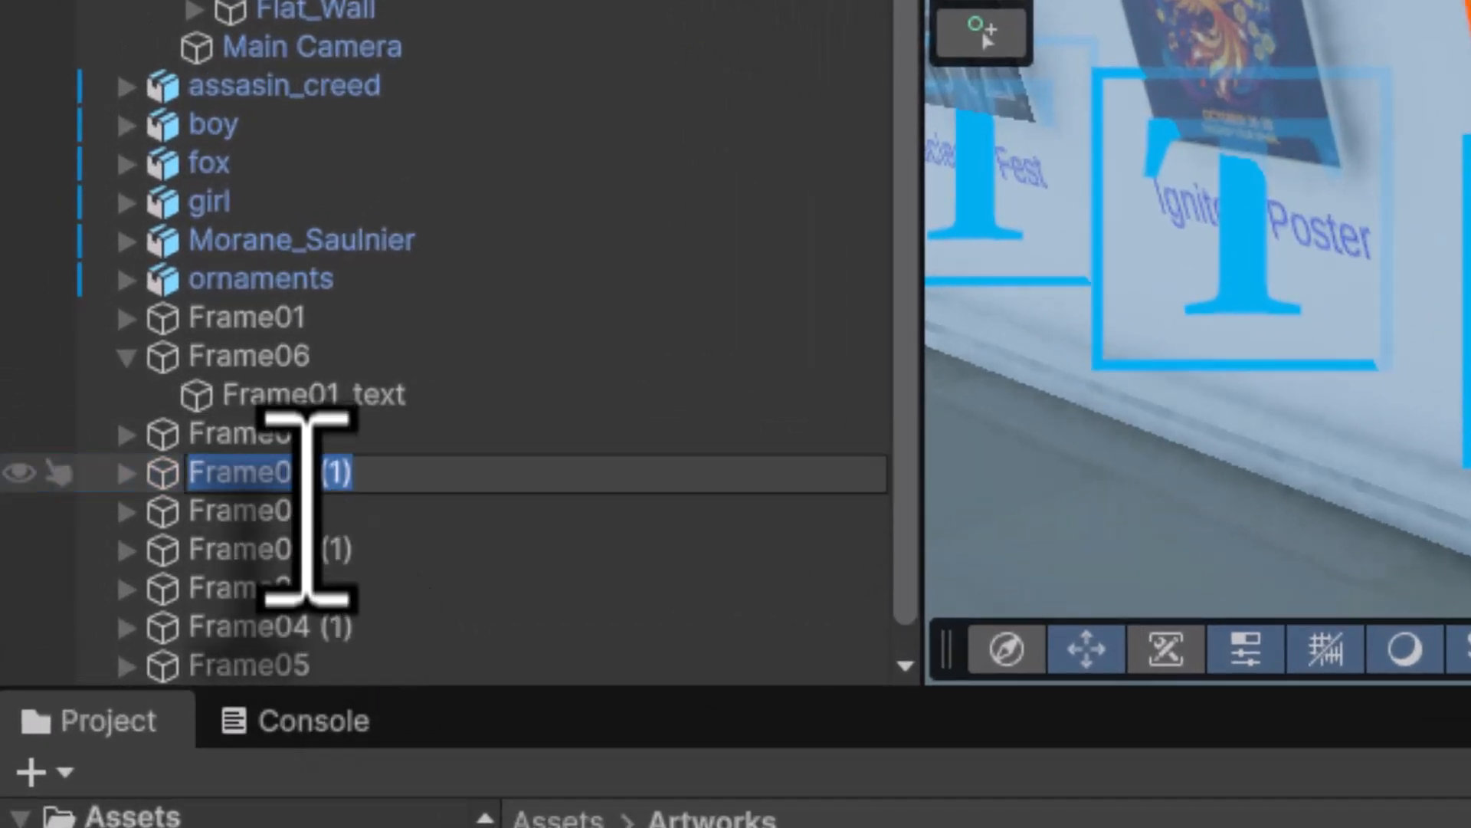
pyautogui.click(293, 474)
pyautogui.moveTo(298, 479); pyautogui.dragTo(574, 493)
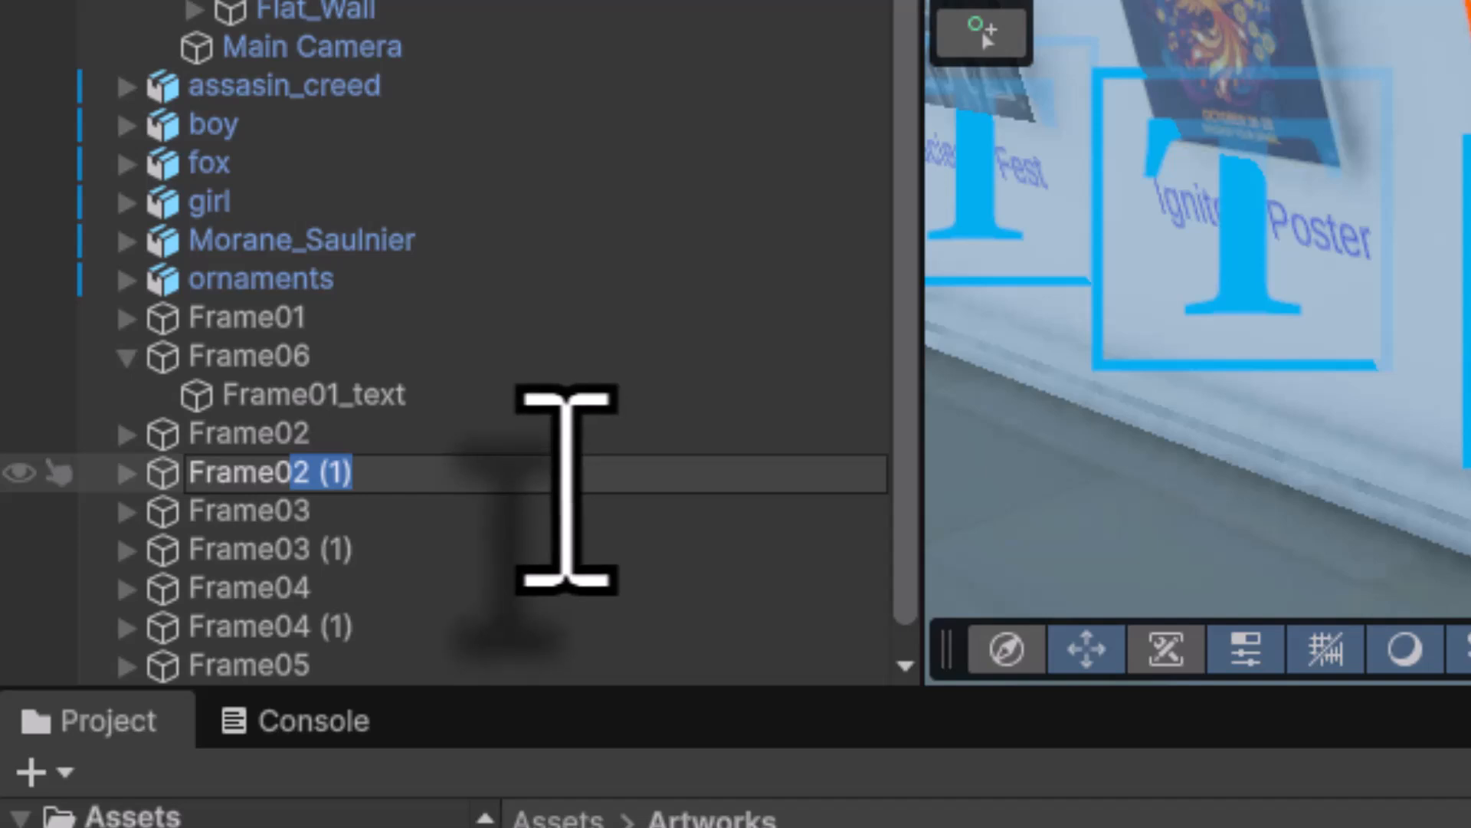
pyautogui.press('Return')
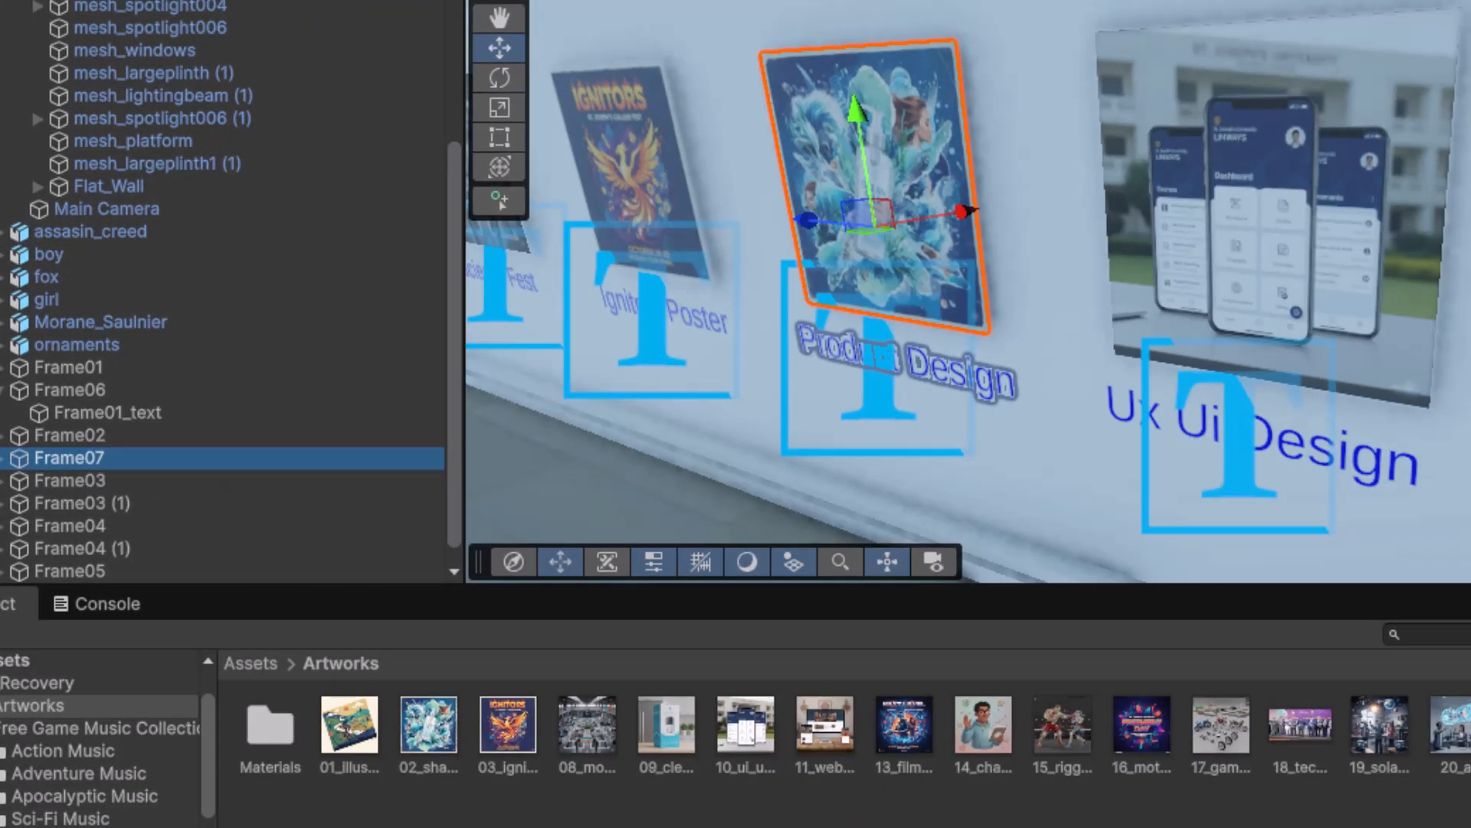
pyautogui.moveTo(818, 723); pyautogui.dragTo(906, 141)
# - Recaption Frame07 as 'Website Design' and shift the caption under its picture
pyautogui.click(72, 464)
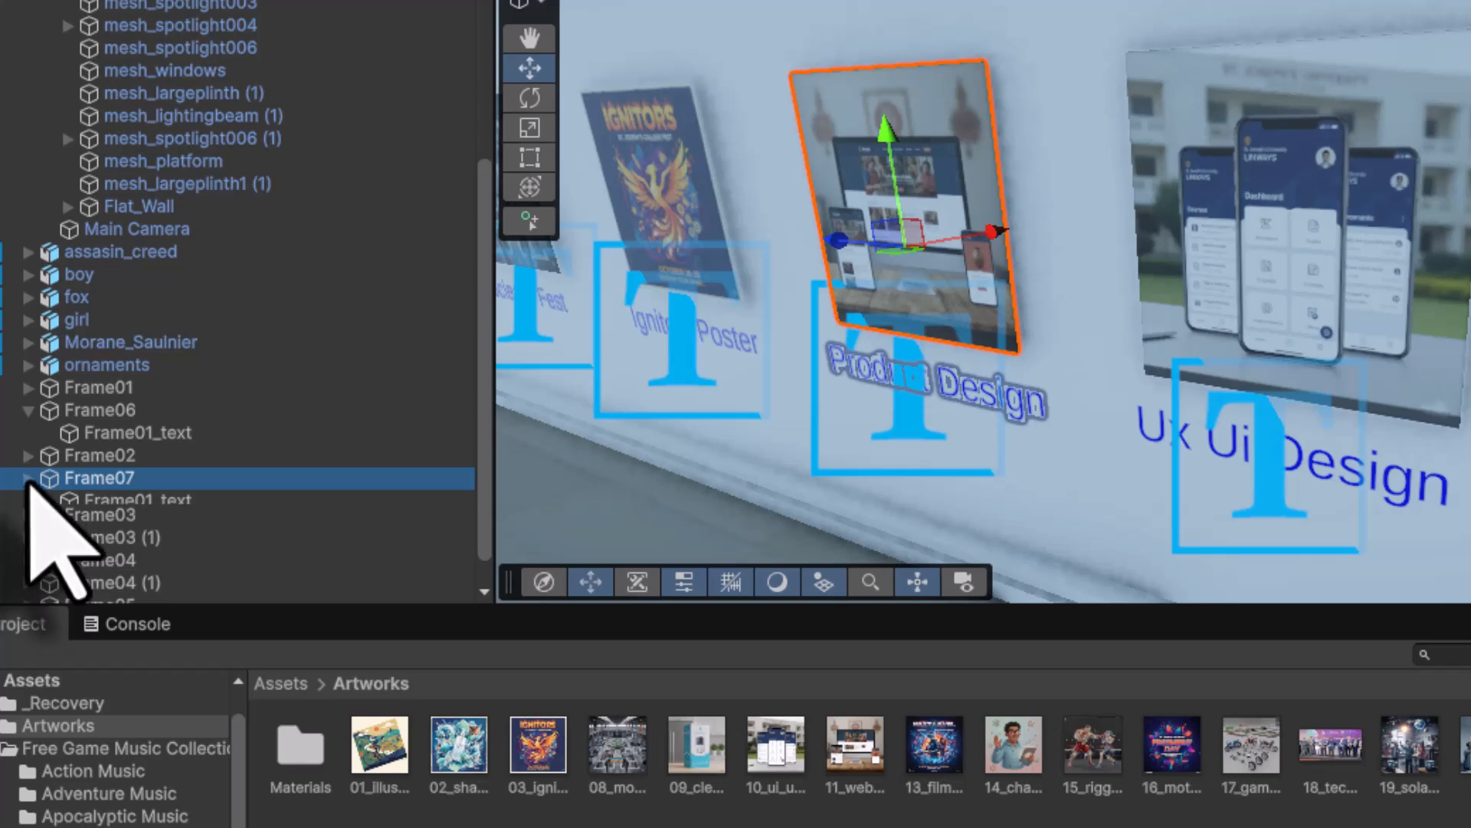
pyautogui.click(113, 500)
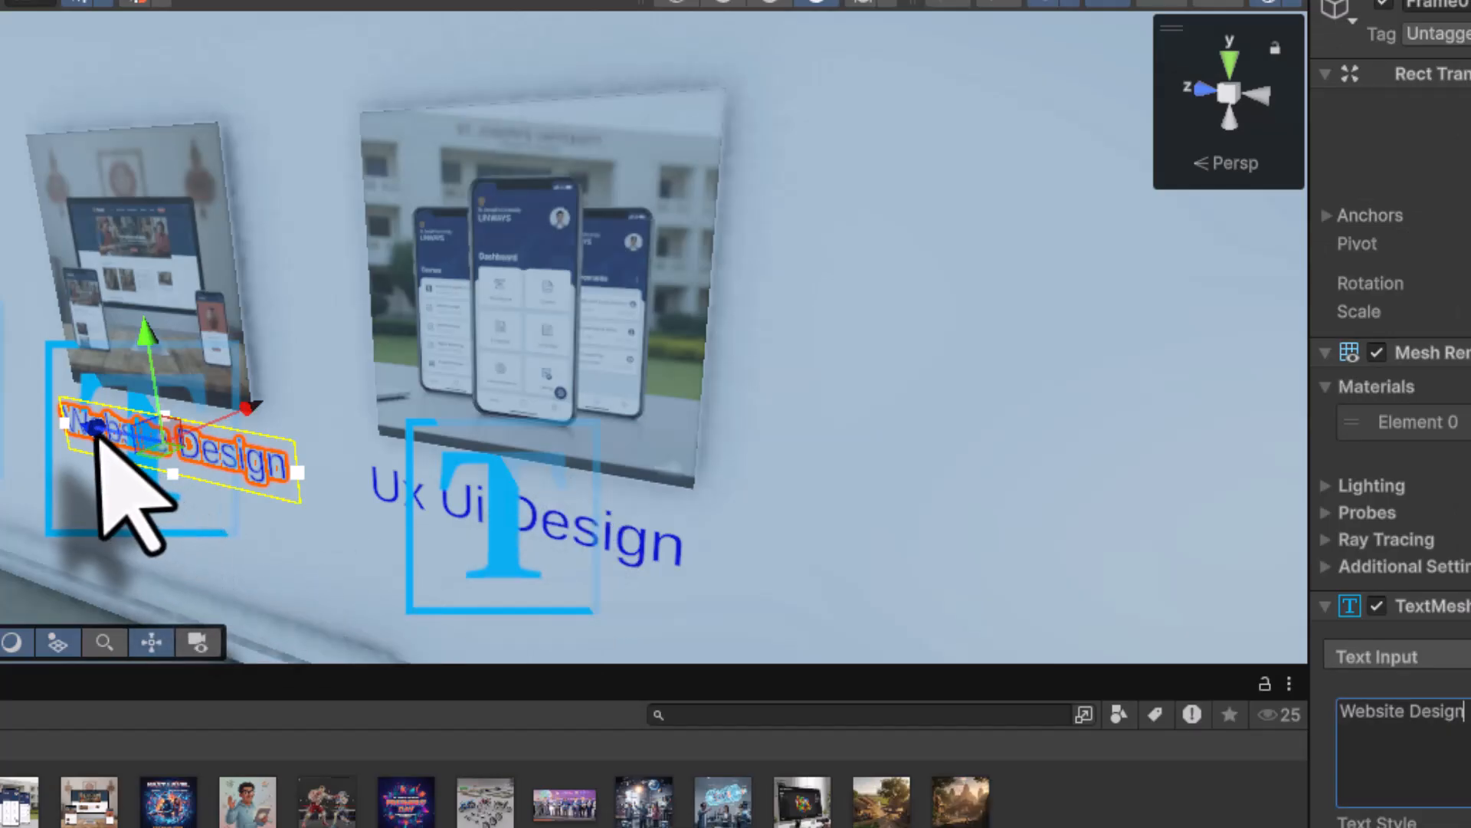
pyautogui.moveTo(98, 427); pyautogui.dragTo(81, 432)
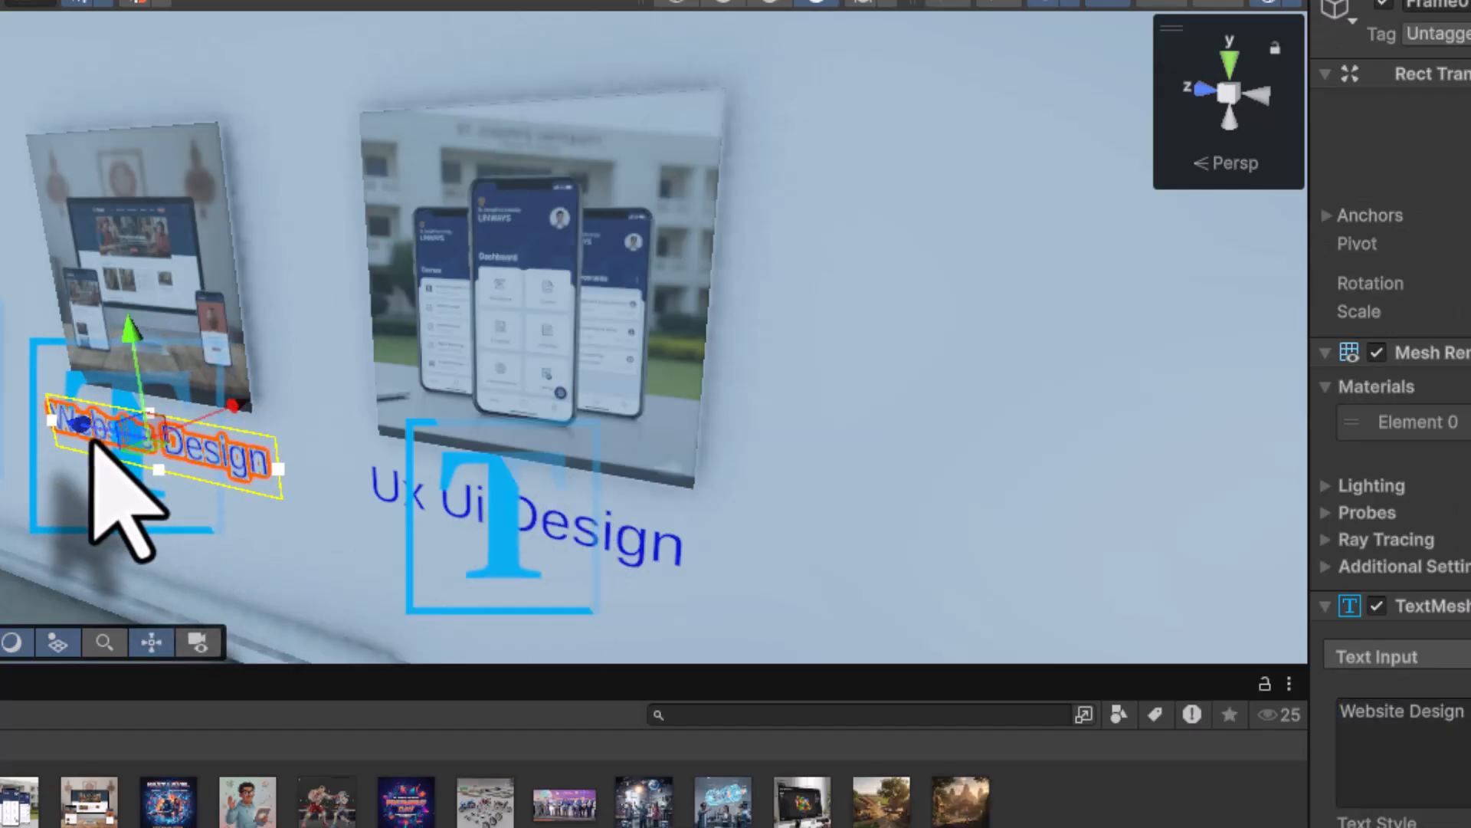
pyautogui.moveTo(4, 529); pyautogui.dragTo(678, 472, button='middle')
pyautogui.keyDown('alt'); pyautogui.moveTo(534, 473); pyautogui.dragTo(675, 374); pyautogui.keyUp('alt')
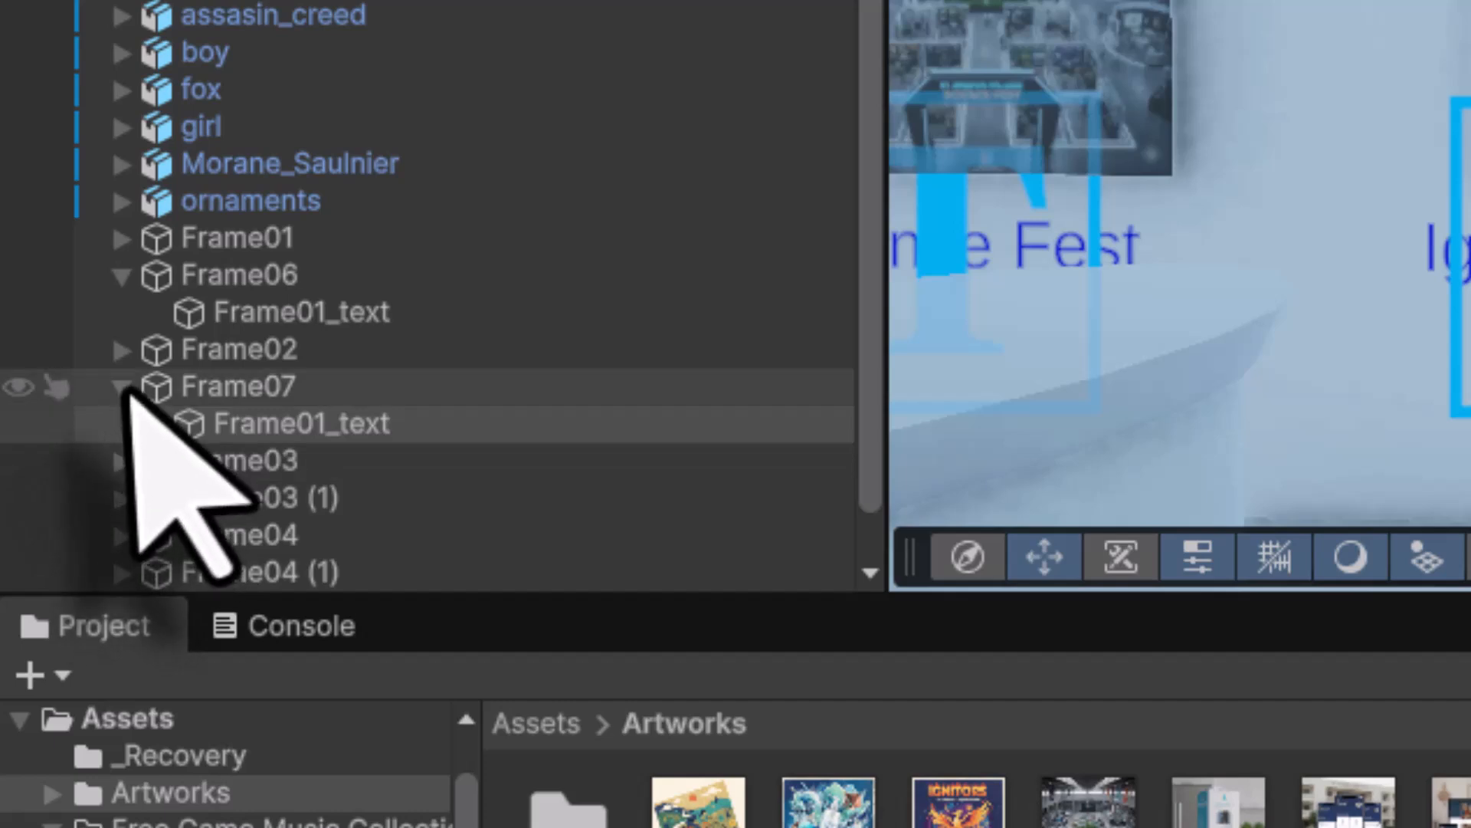
# - Rename Frame03 (1) to Frame08 and apply the 13_film Next Level poster
pyautogui.click(122, 387)
pyautogui.click(188, 466)
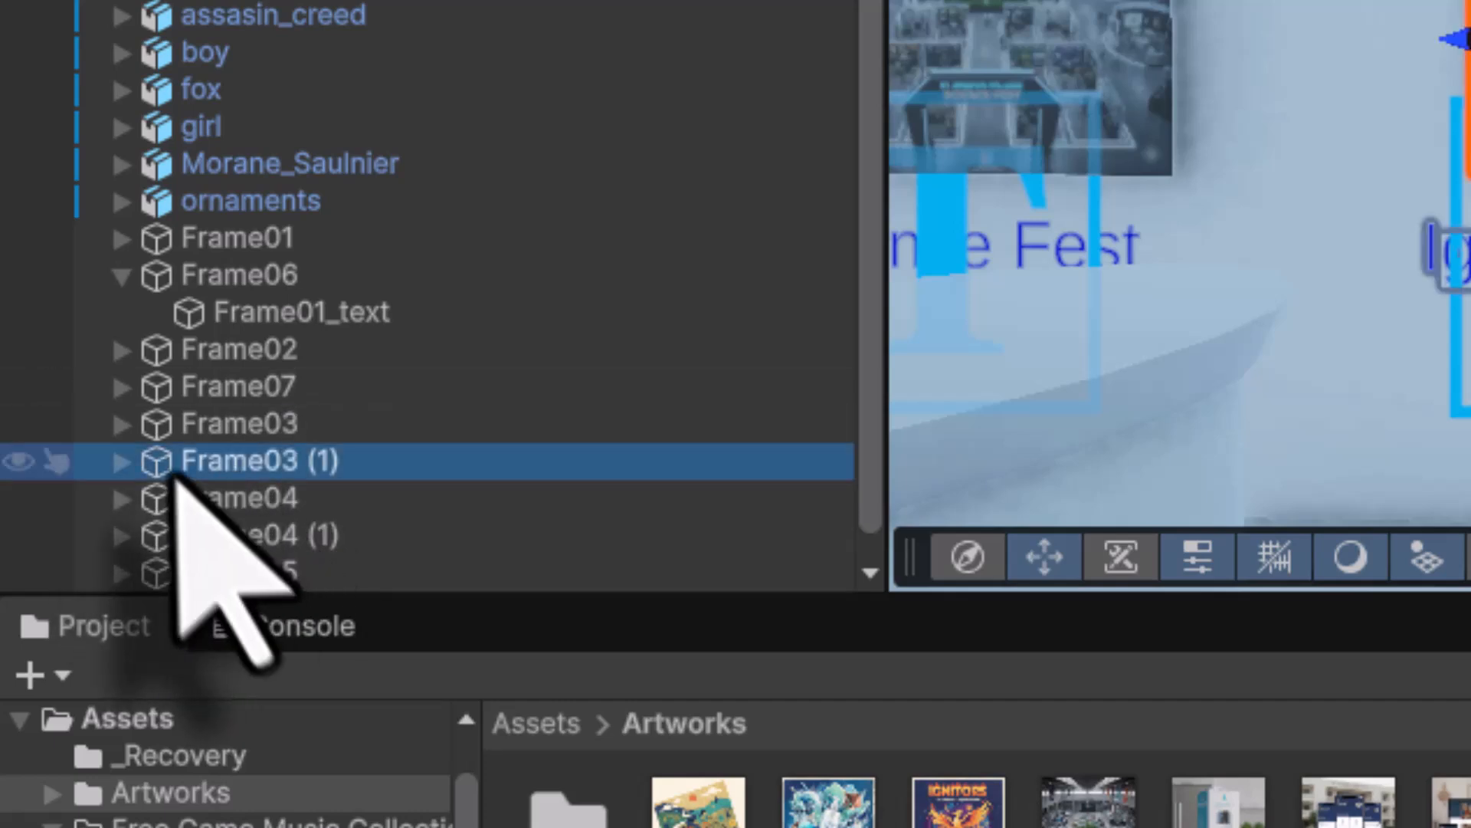
pyautogui.click(320, 469)
pyautogui.moveTo(281, 469); pyautogui.dragTo(486, 462)
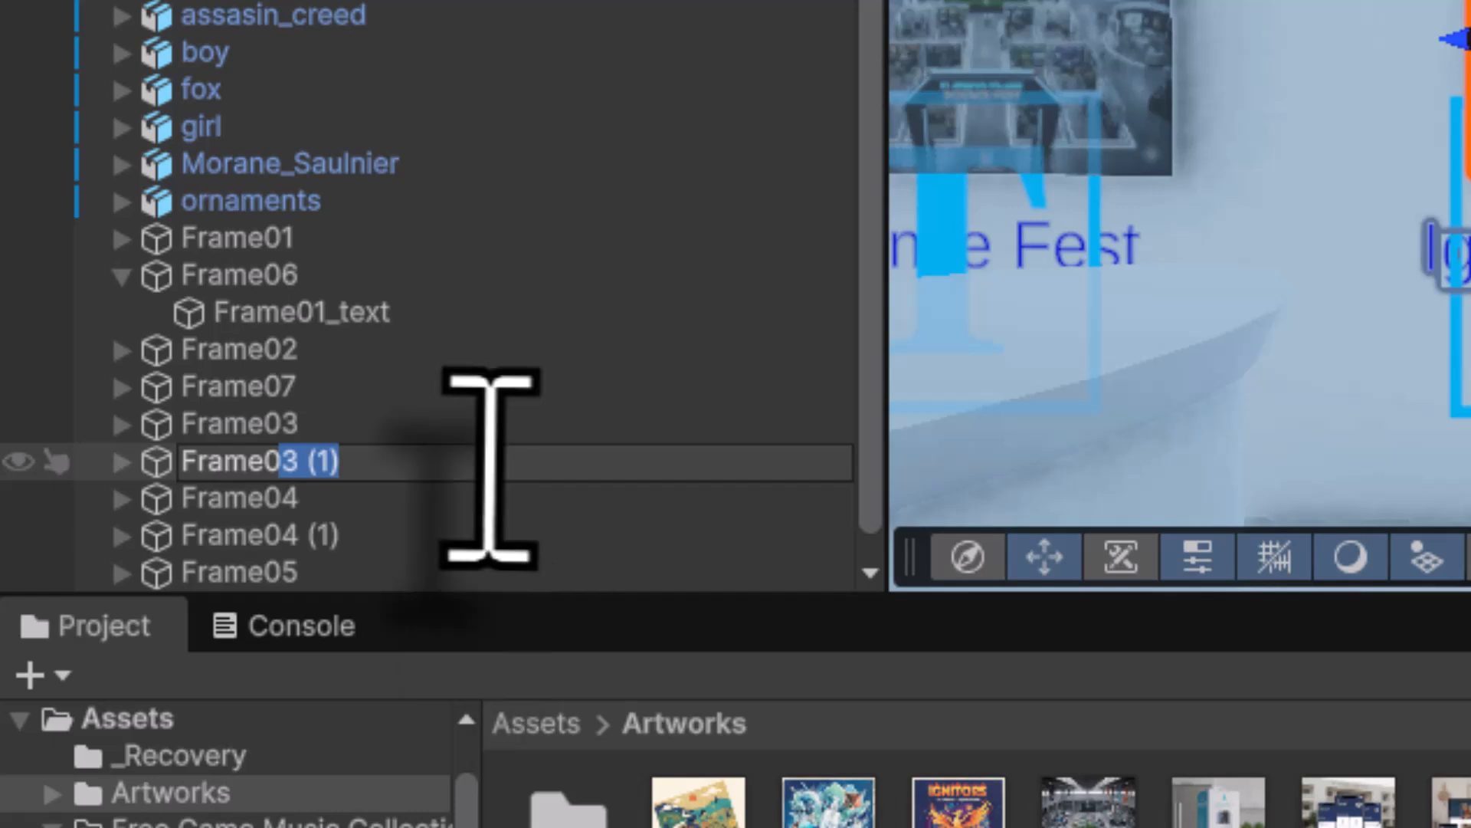
pyautogui.write('8')
pyautogui.press('Return')
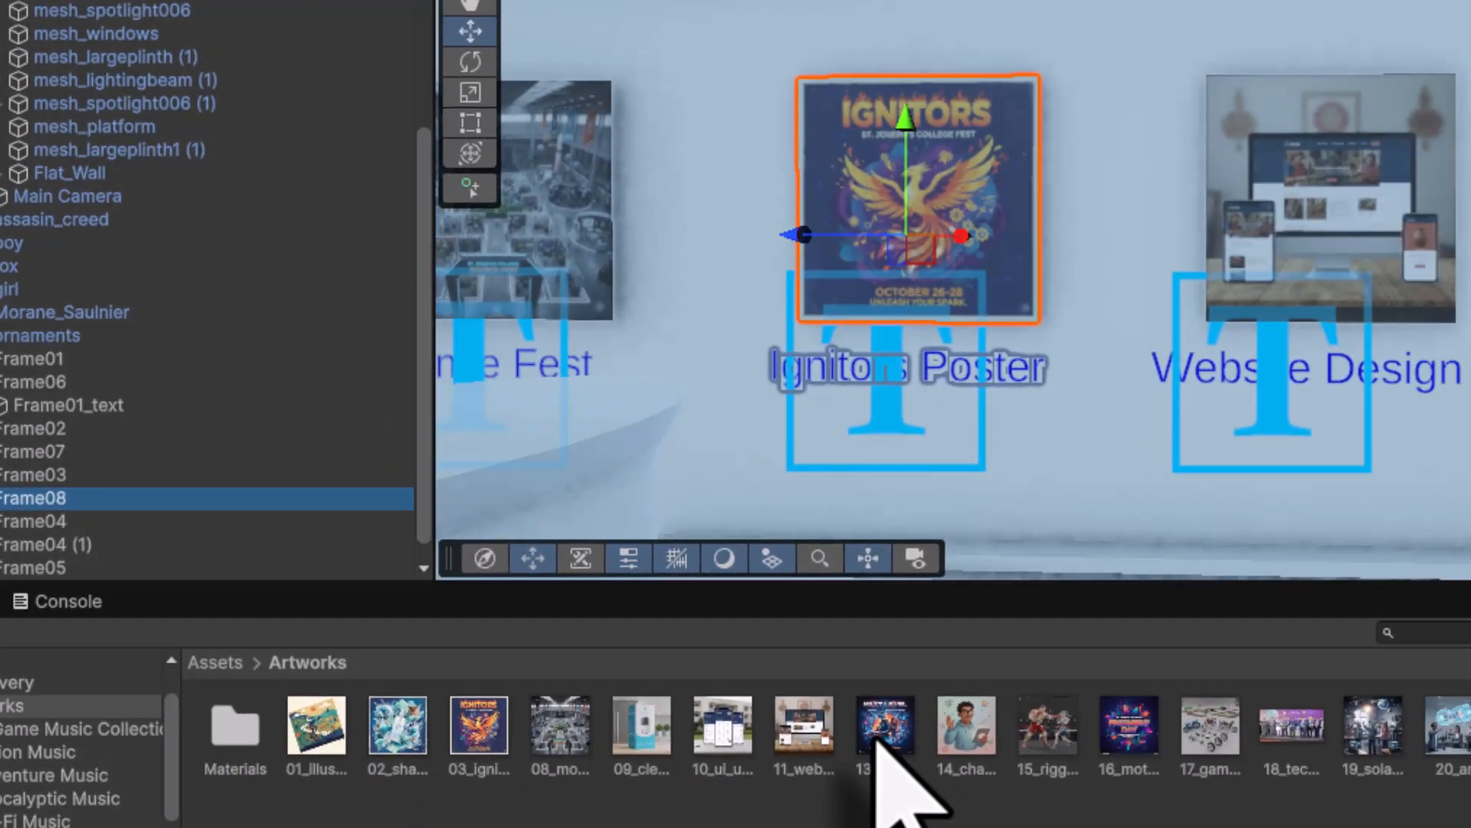
pyautogui.moveTo(877, 729); pyautogui.dragTo(970, 228)
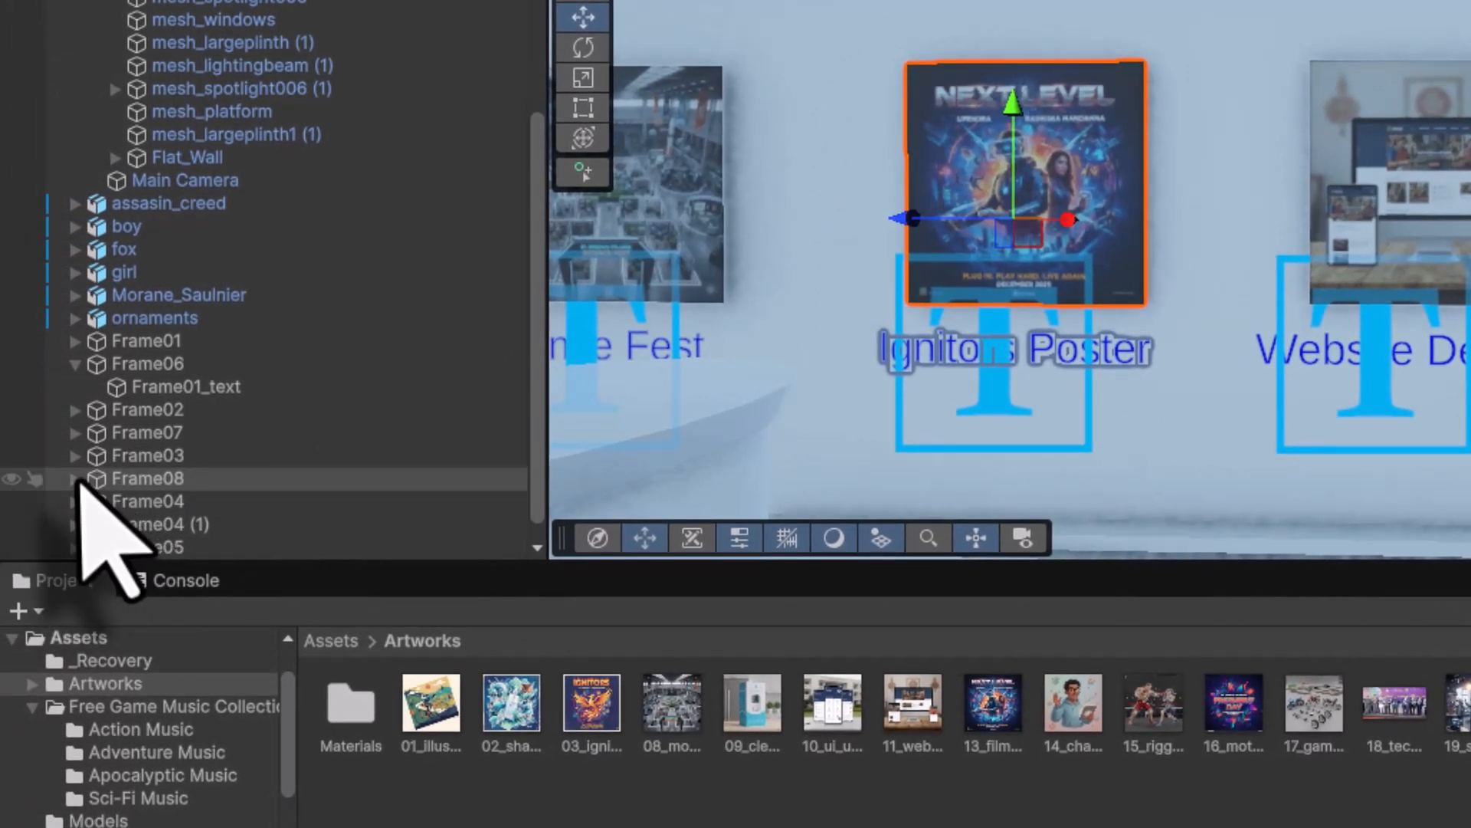
# - Relabel Frame08 'Film Poster Design', widening the label and shifting it left under the poster
pyautogui.click(75, 479)
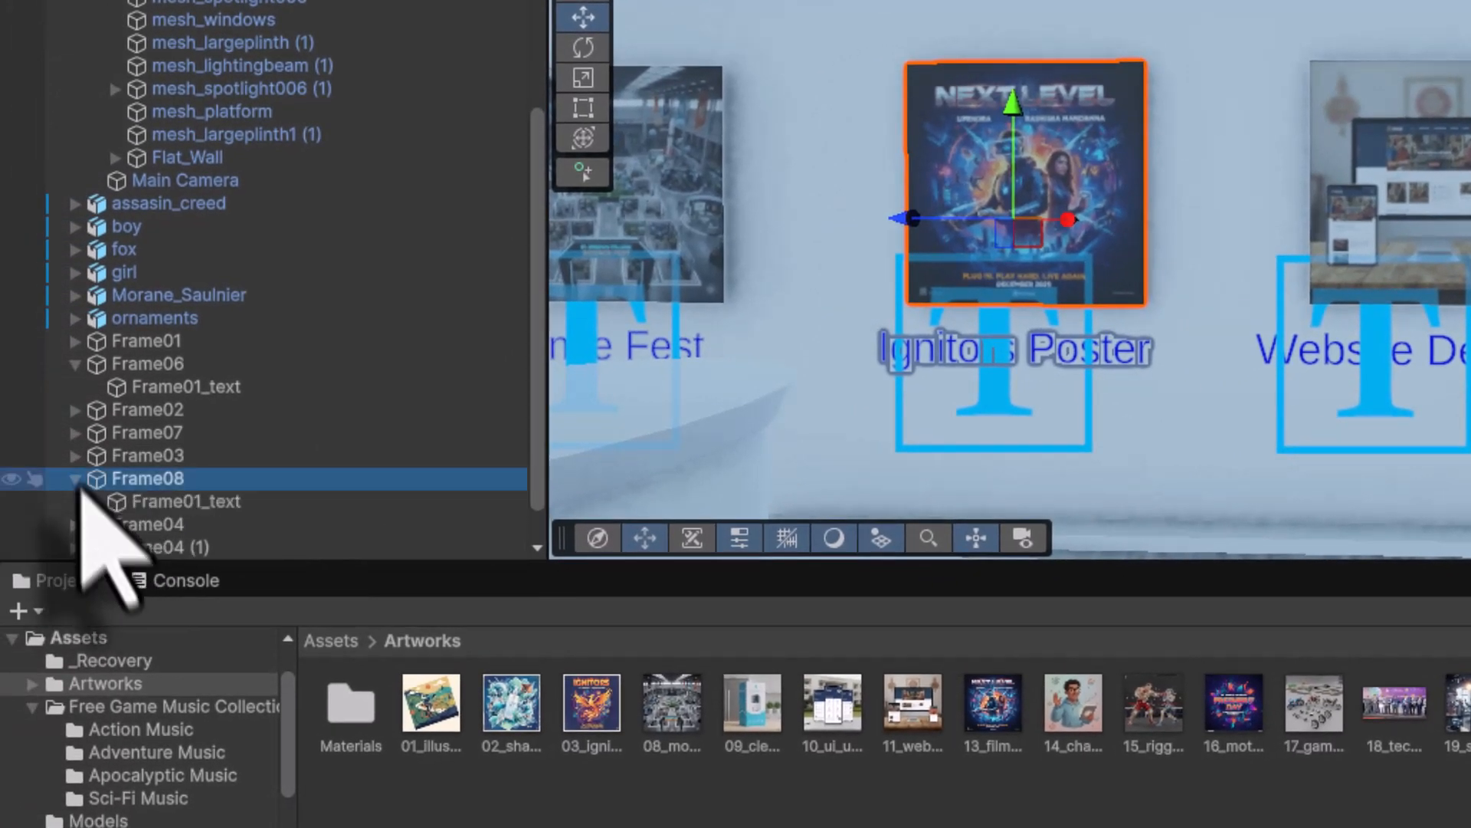
pyautogui.click(207, 503)
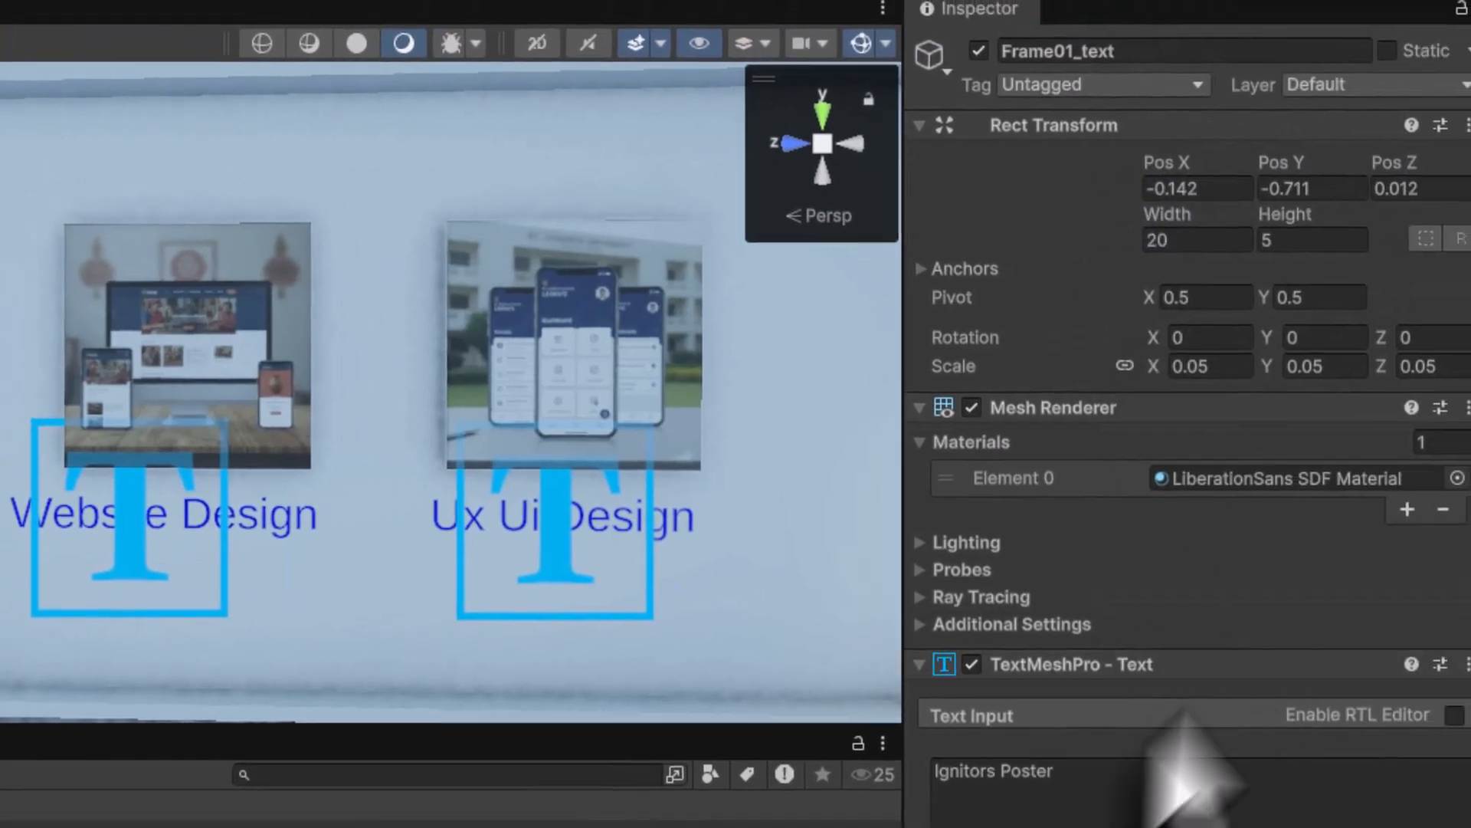
pyautogui.click(1411, 732)
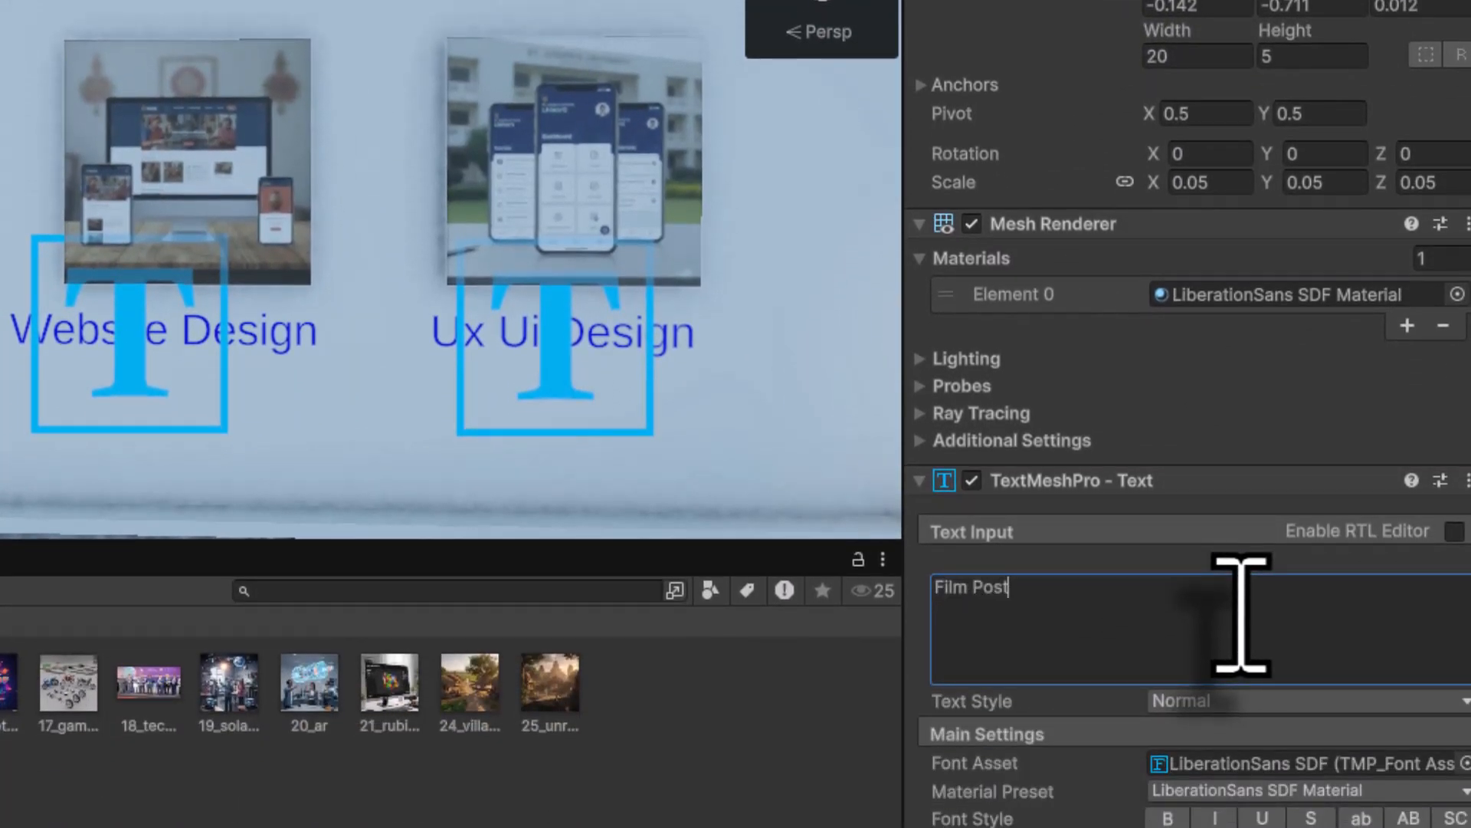
pyautogui.moveTo(284, 342); pyautogui.dragTo(572, 343)
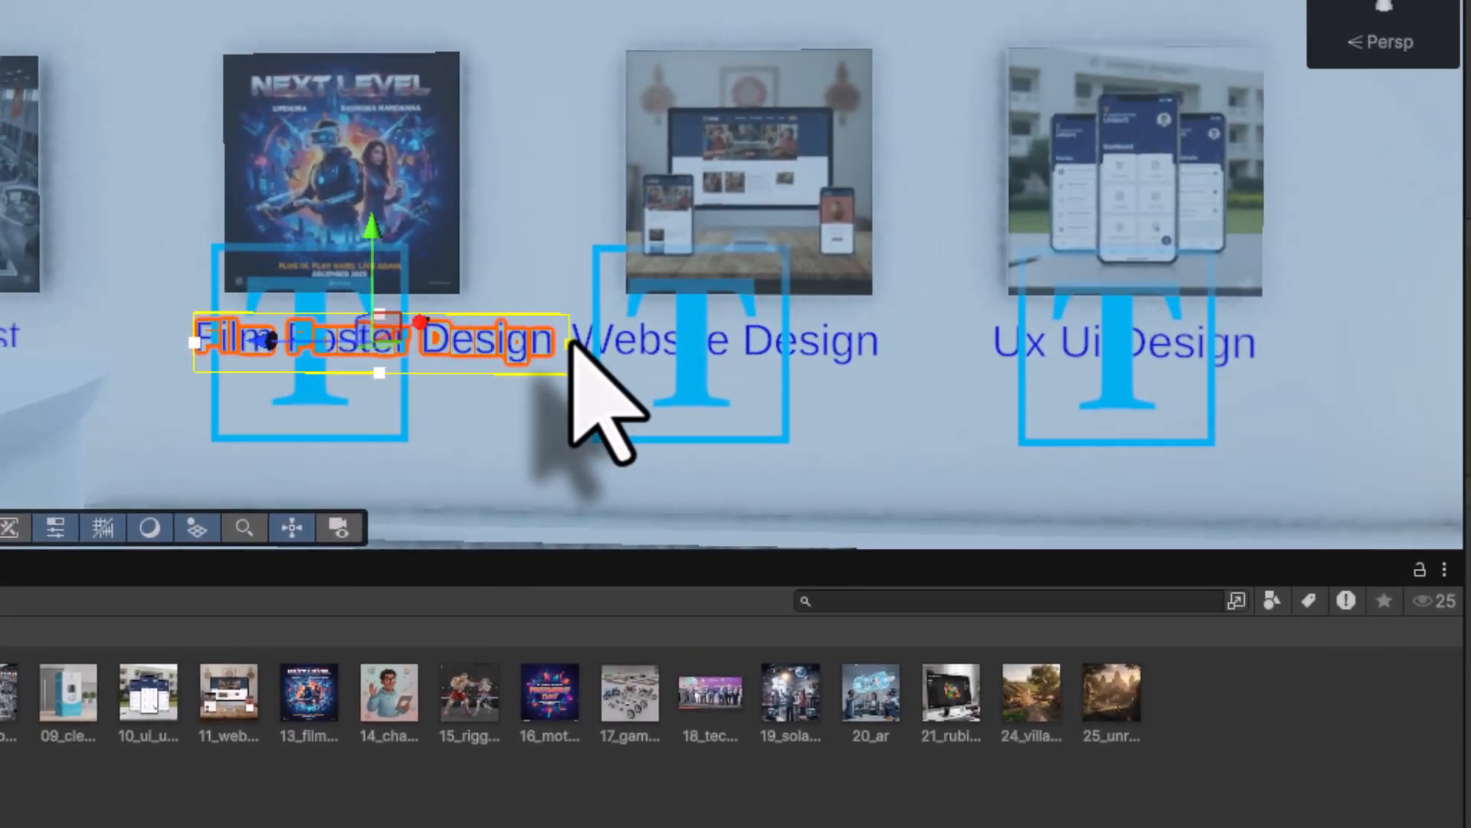
pyautogui.moveTo(269, 339); pyautogui.dragTo(229, 338)
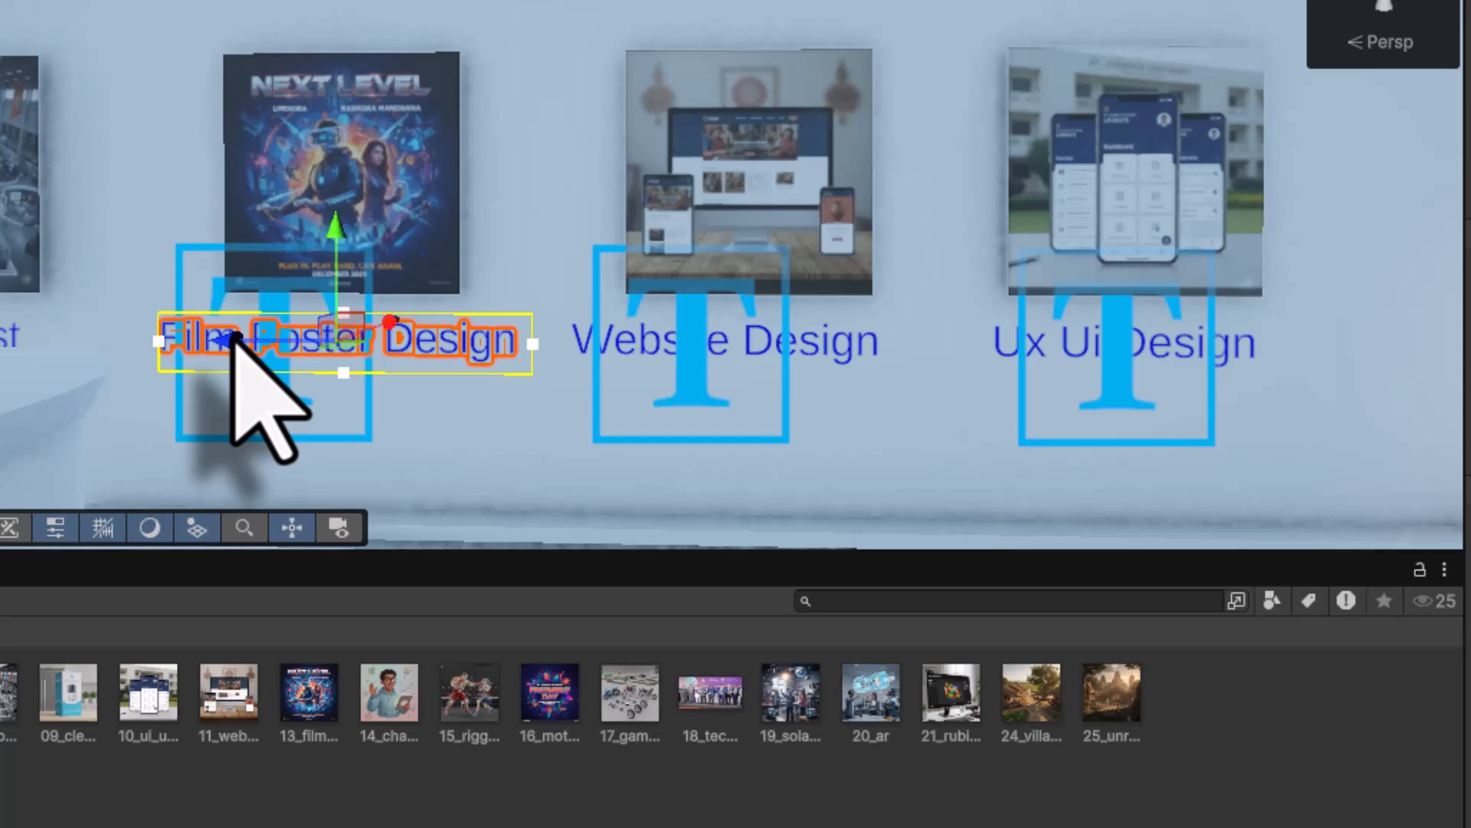
pyautogui.moveTo(153, 390); pyautogui.dragTo(962, 368, button='middle')
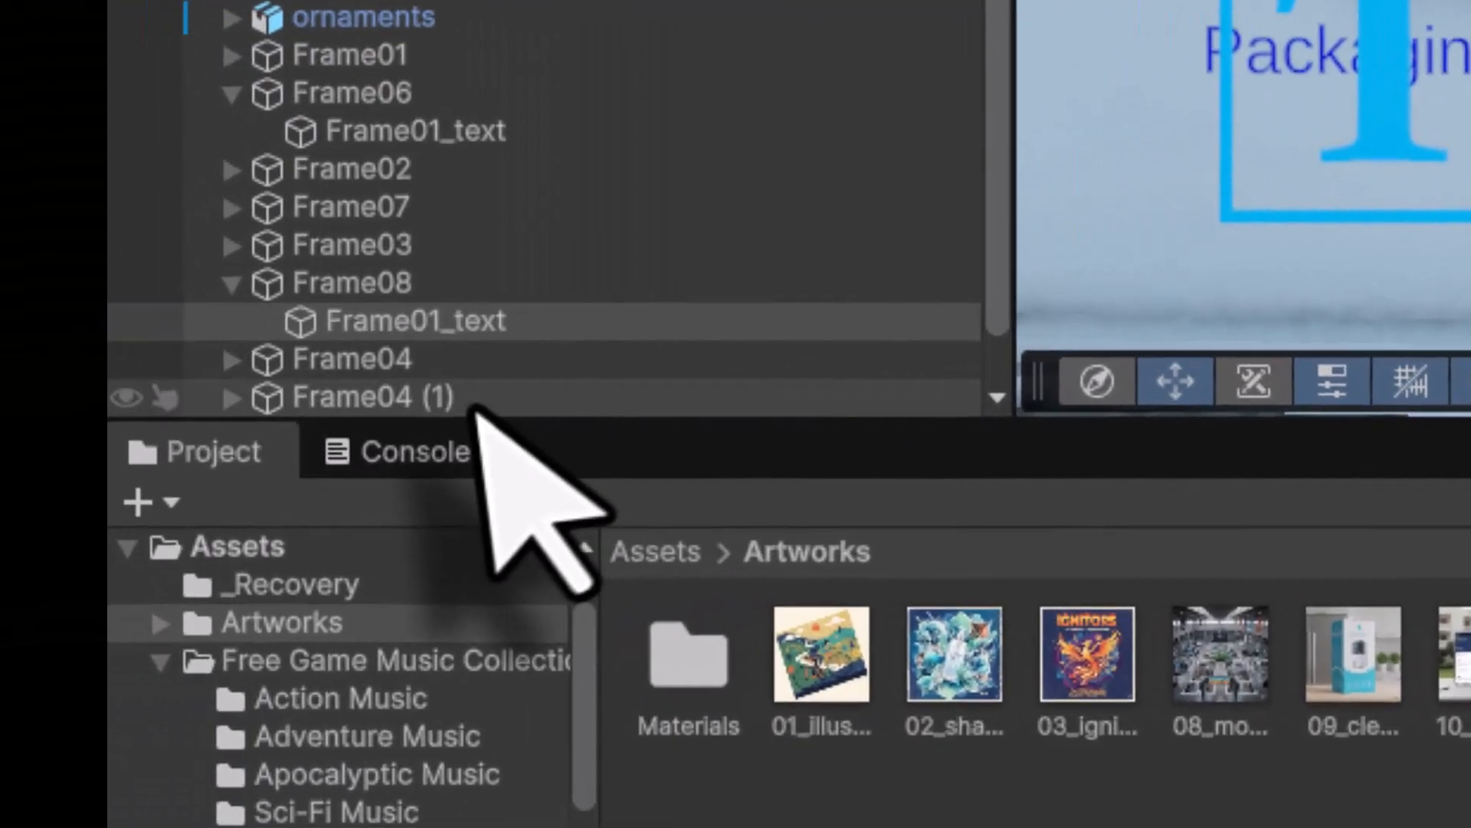
# - Rename Frame04 (1) to Frame09 and apply the 14_cha character artwork
pyautogui.click(477, 399)
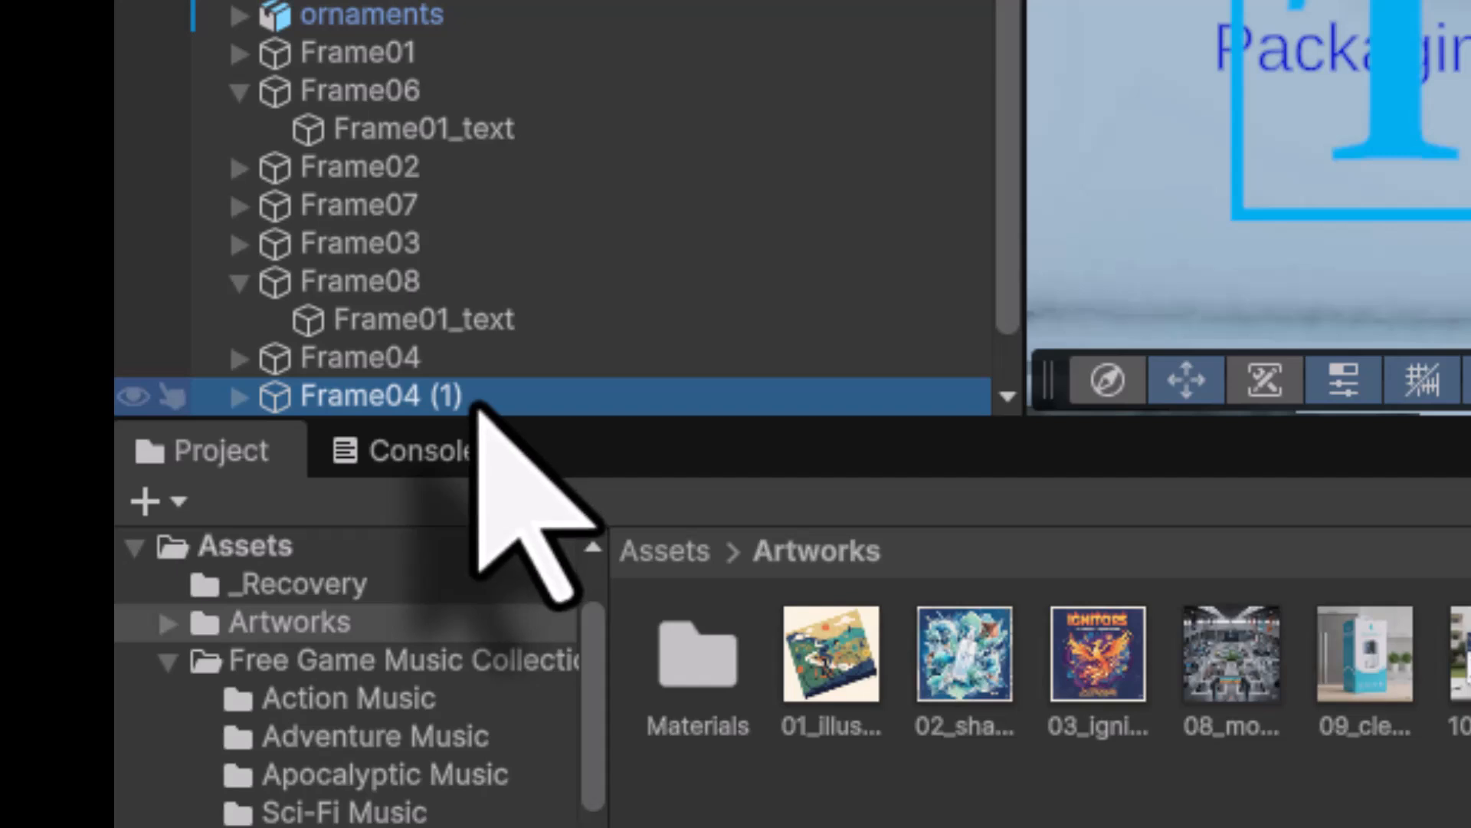
pyautogui.click(475, 399)
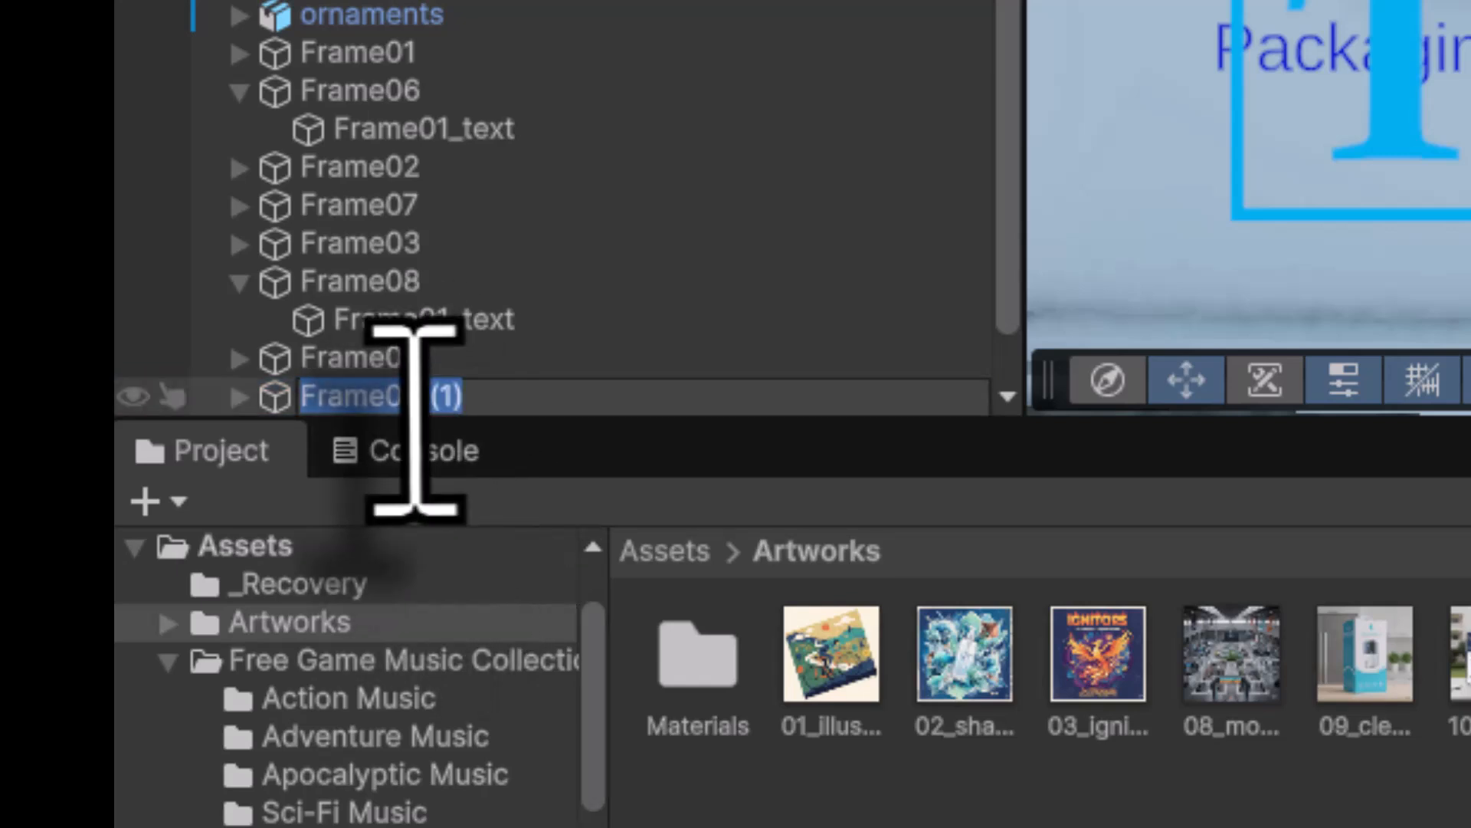
pyautogui.moveTo(407, 406); pyautogui.dragTo(666, 397)
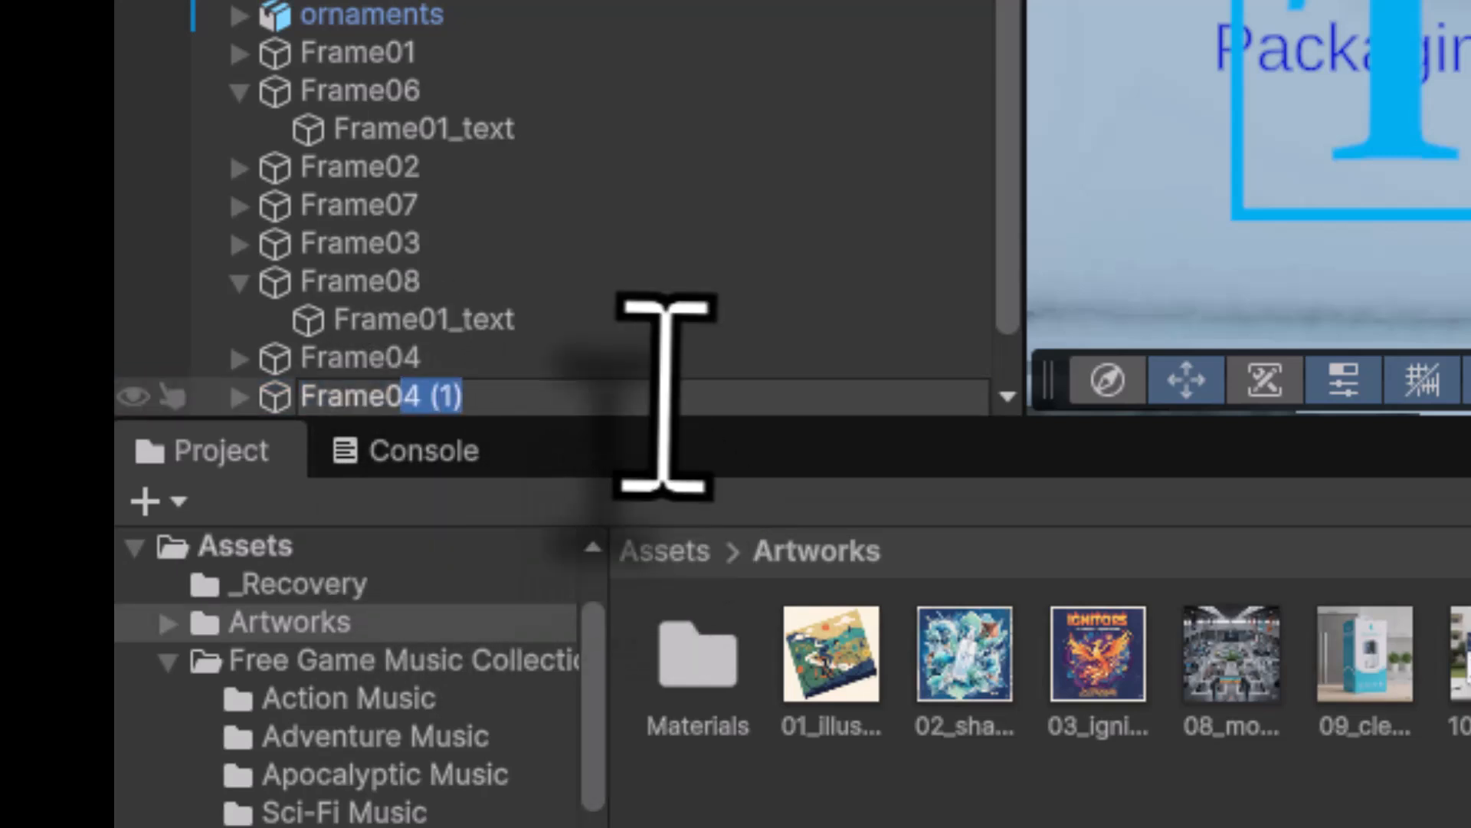
pyautogui.press('Return')
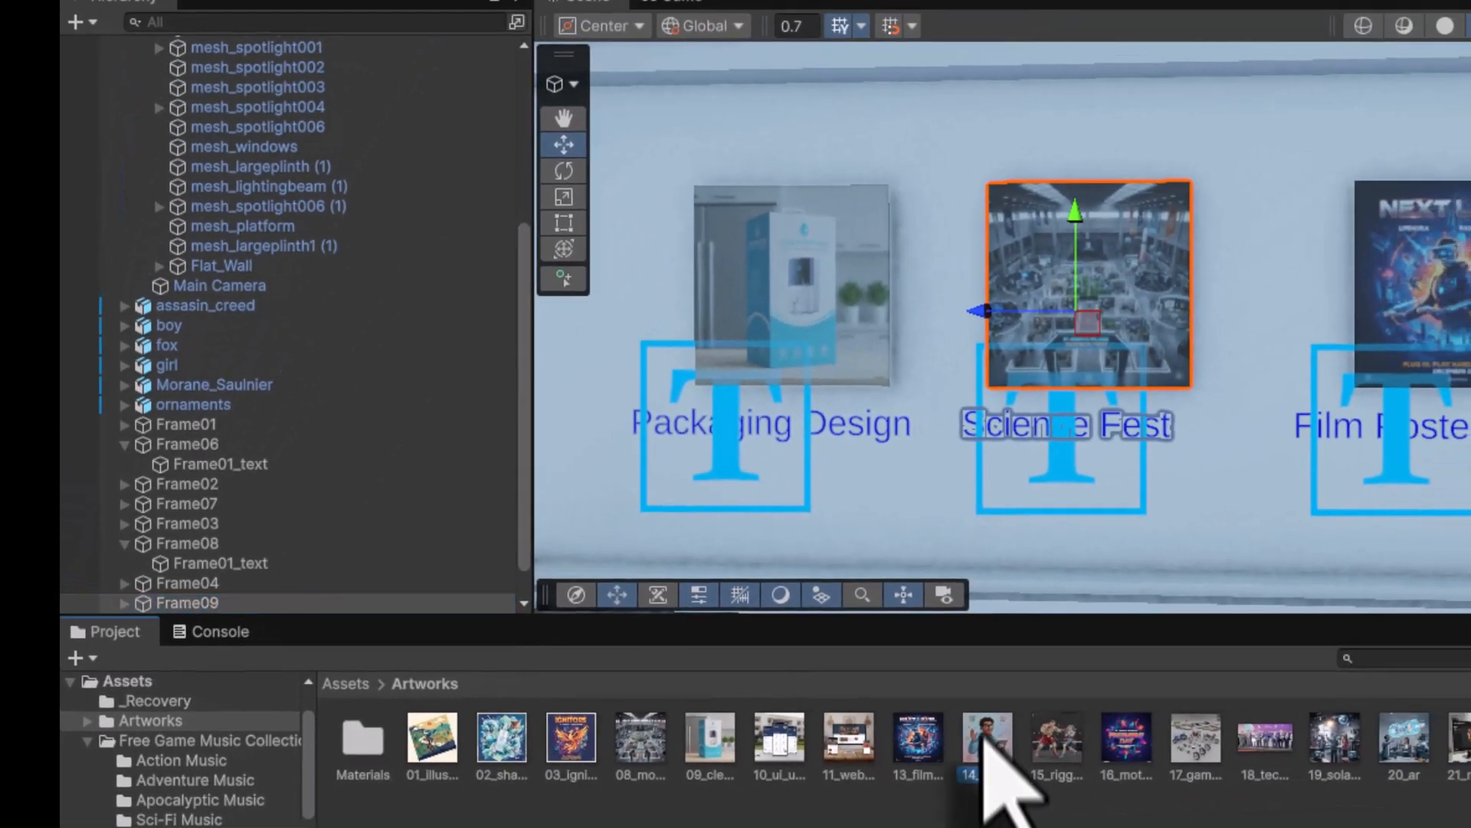
pyautogui.moveTo(984, 740); pyautogui.dragTo(813, 291)
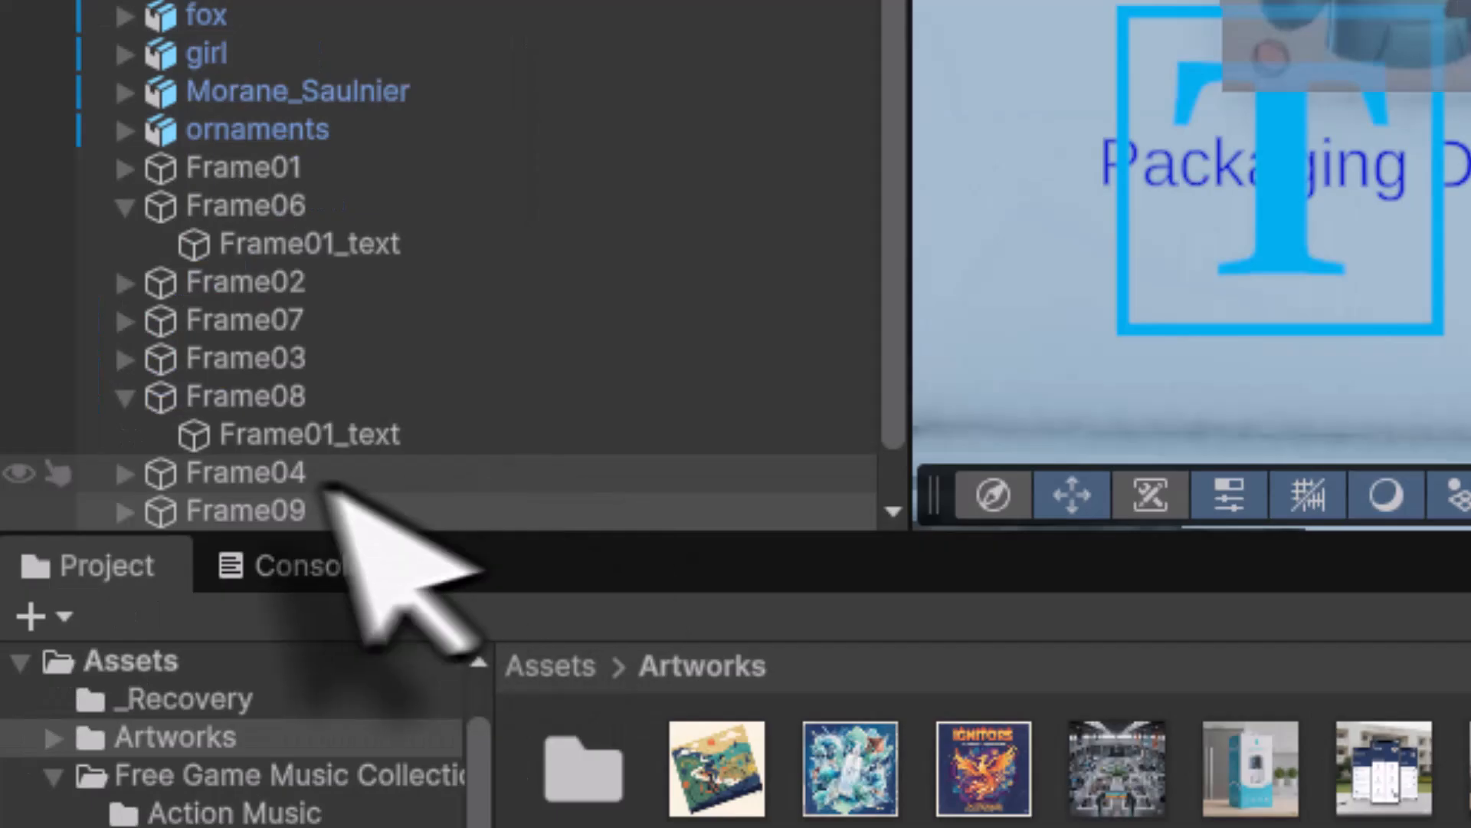
# - Replace Frame09's 'Science Fest' caption with 'Character Design', widening it and moving it left
pyautogui.scroll(-2, 230, 567)
pyautogui.click(124, 435)
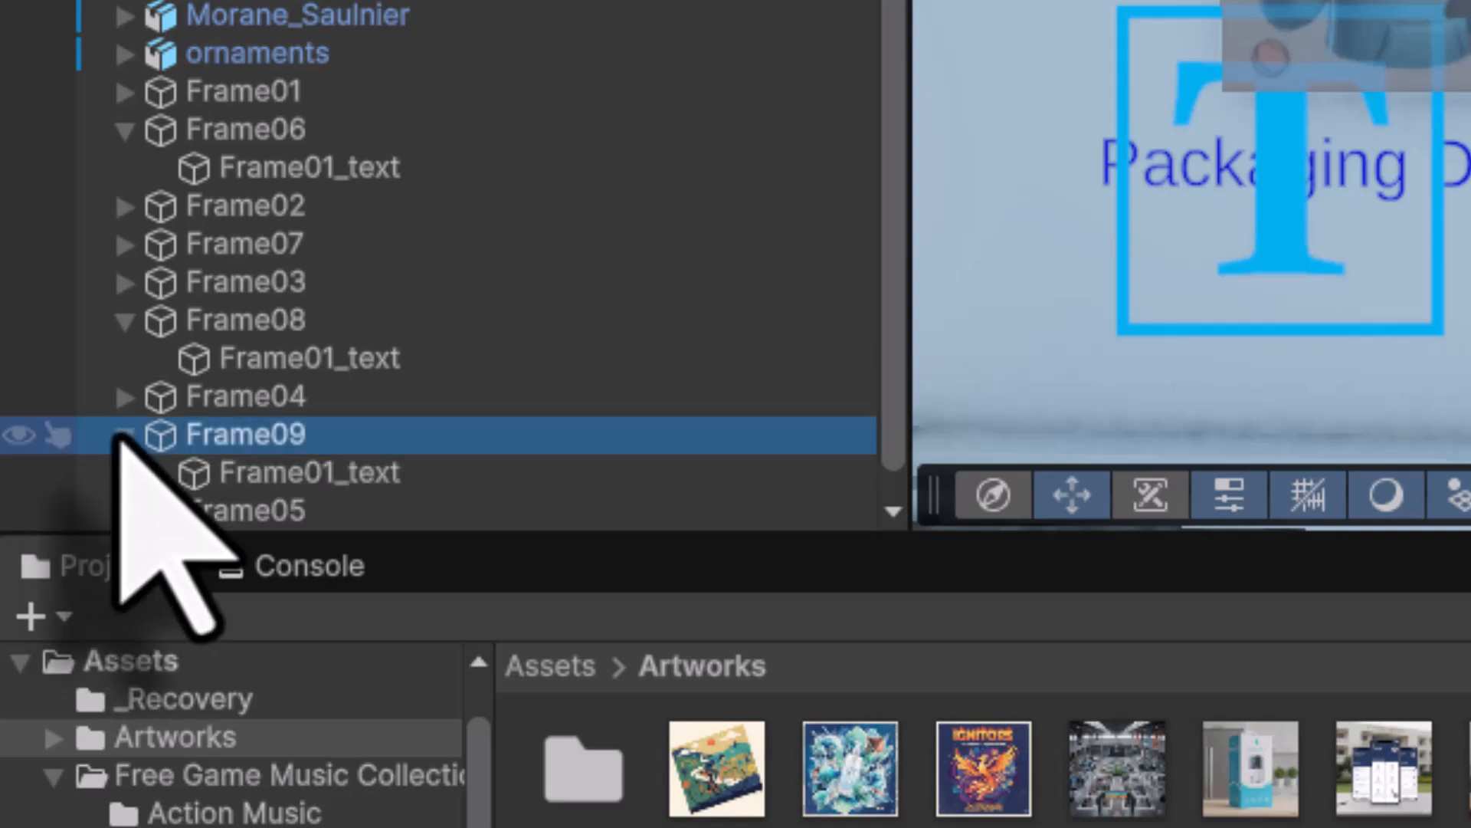
pyautogui.click(329, 472)
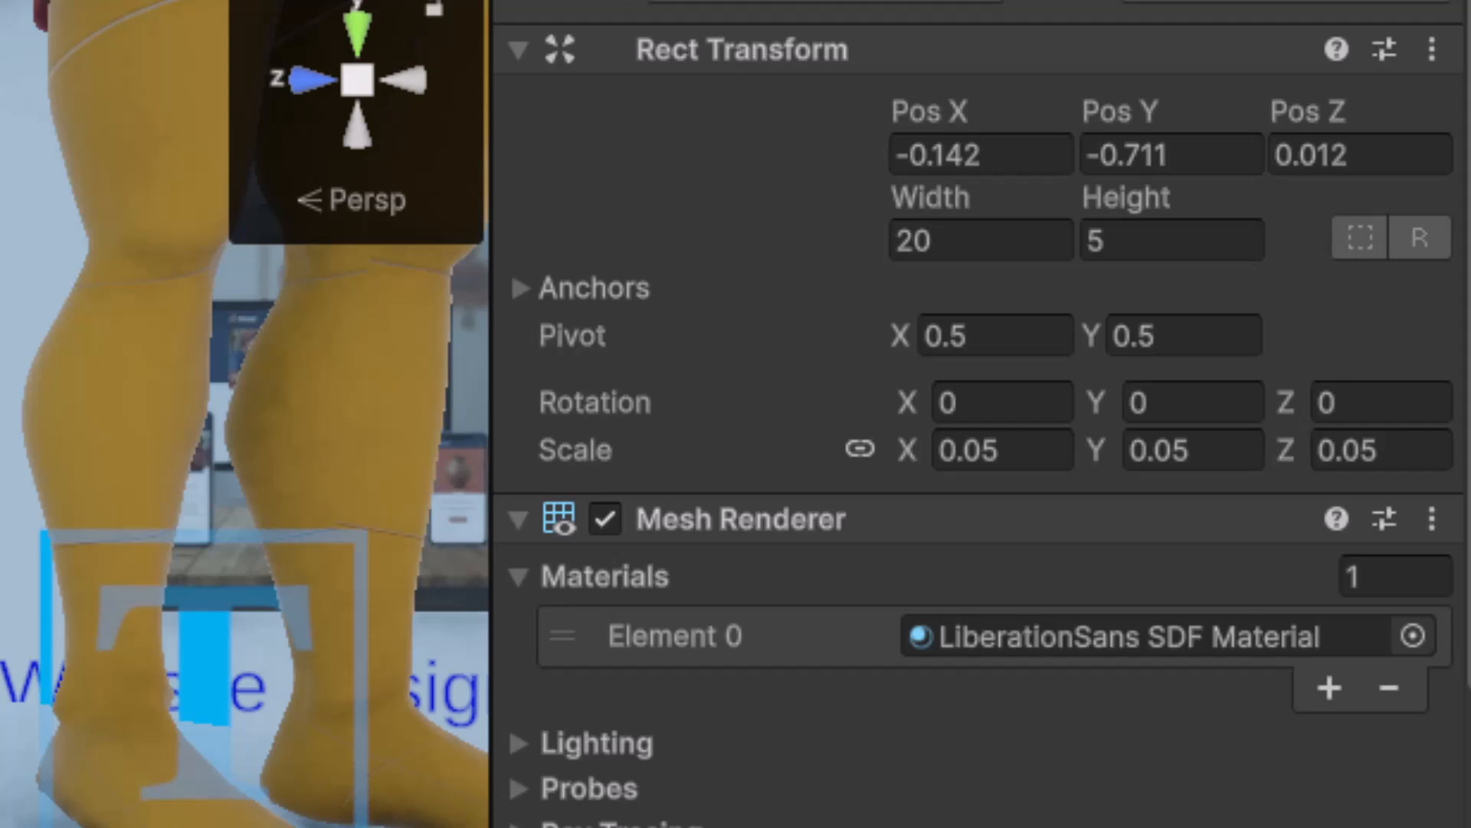
pyautogui.click(879, 628)
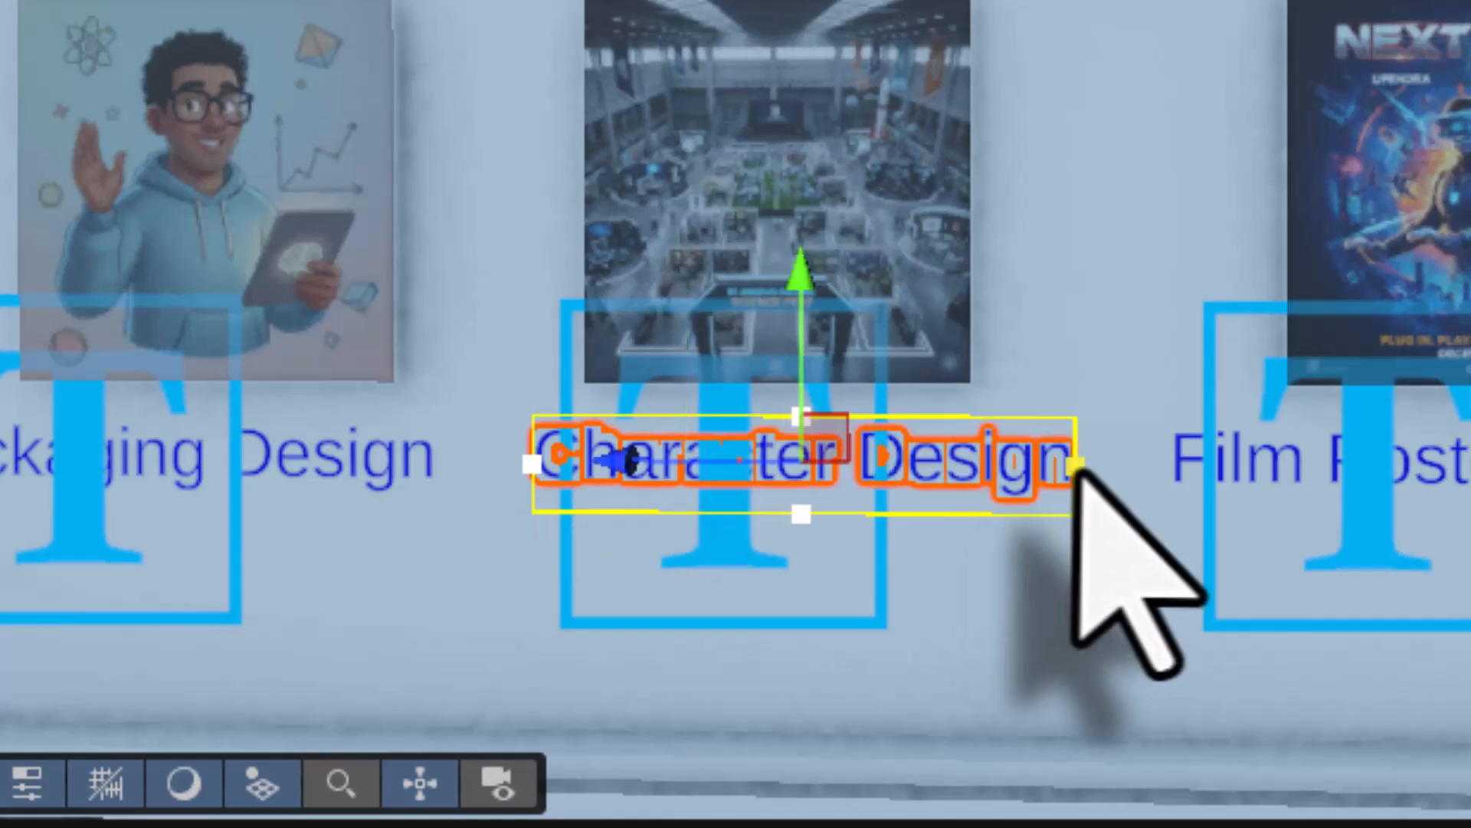
pyautogui.moveTo(1075, 465); pyautogui.dragTo(1087, 465)
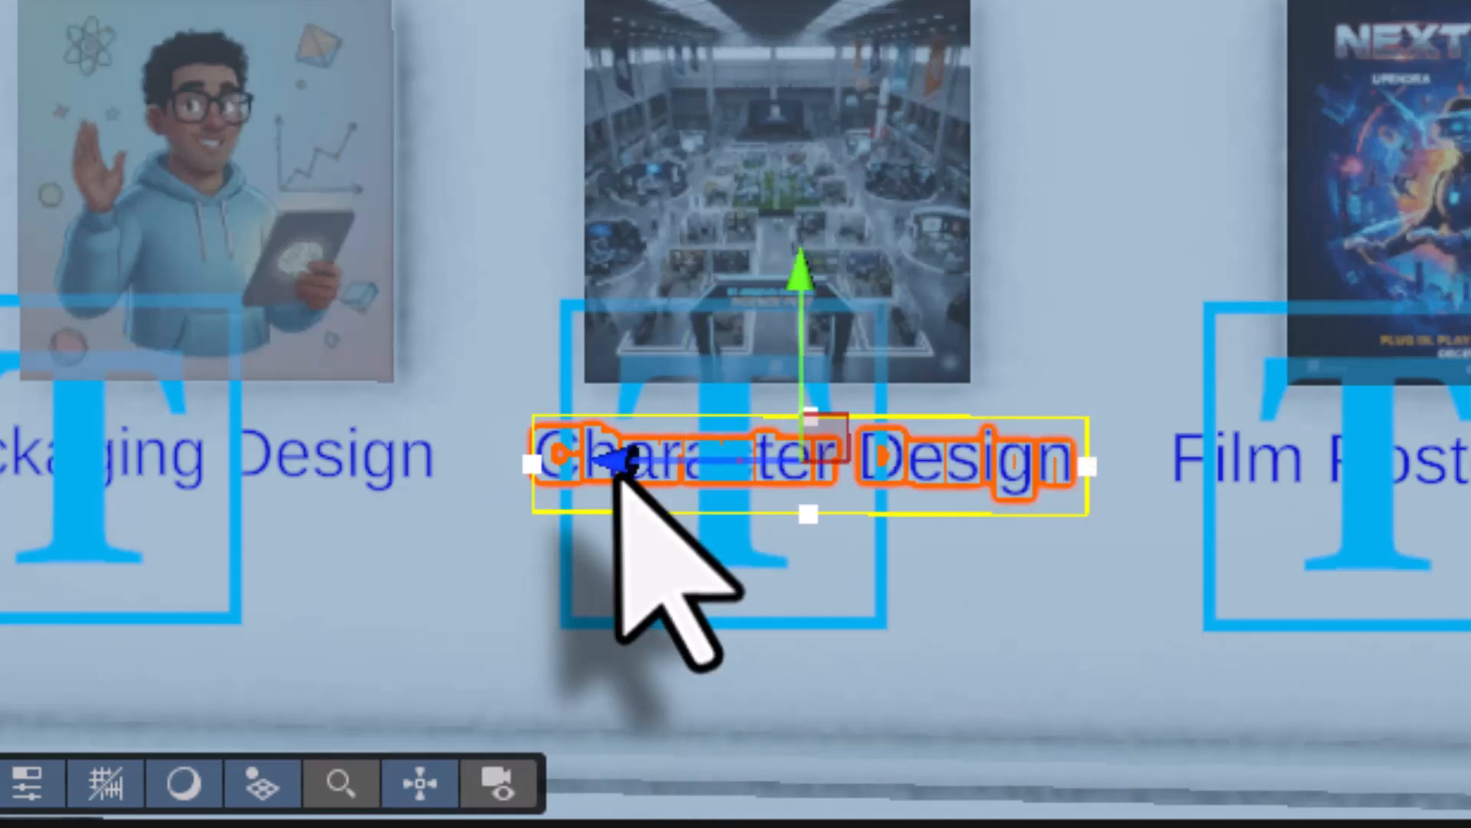
pyautogui.moveTo(616, 476); pyautogui.dragTo(586, 477)
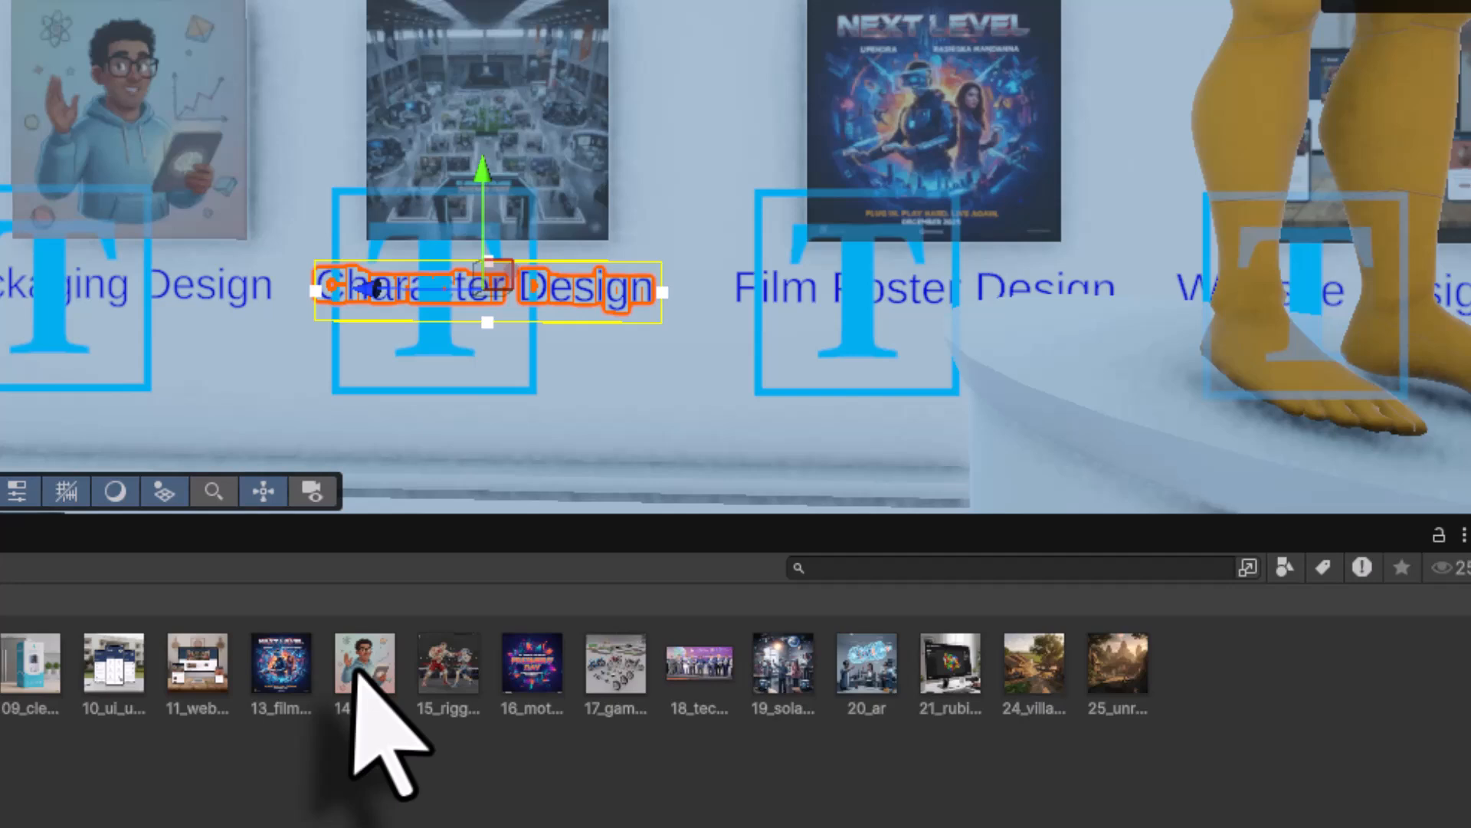
pyautogui.moveTo(355, 672); pyautogui.dragTo(479, 132)
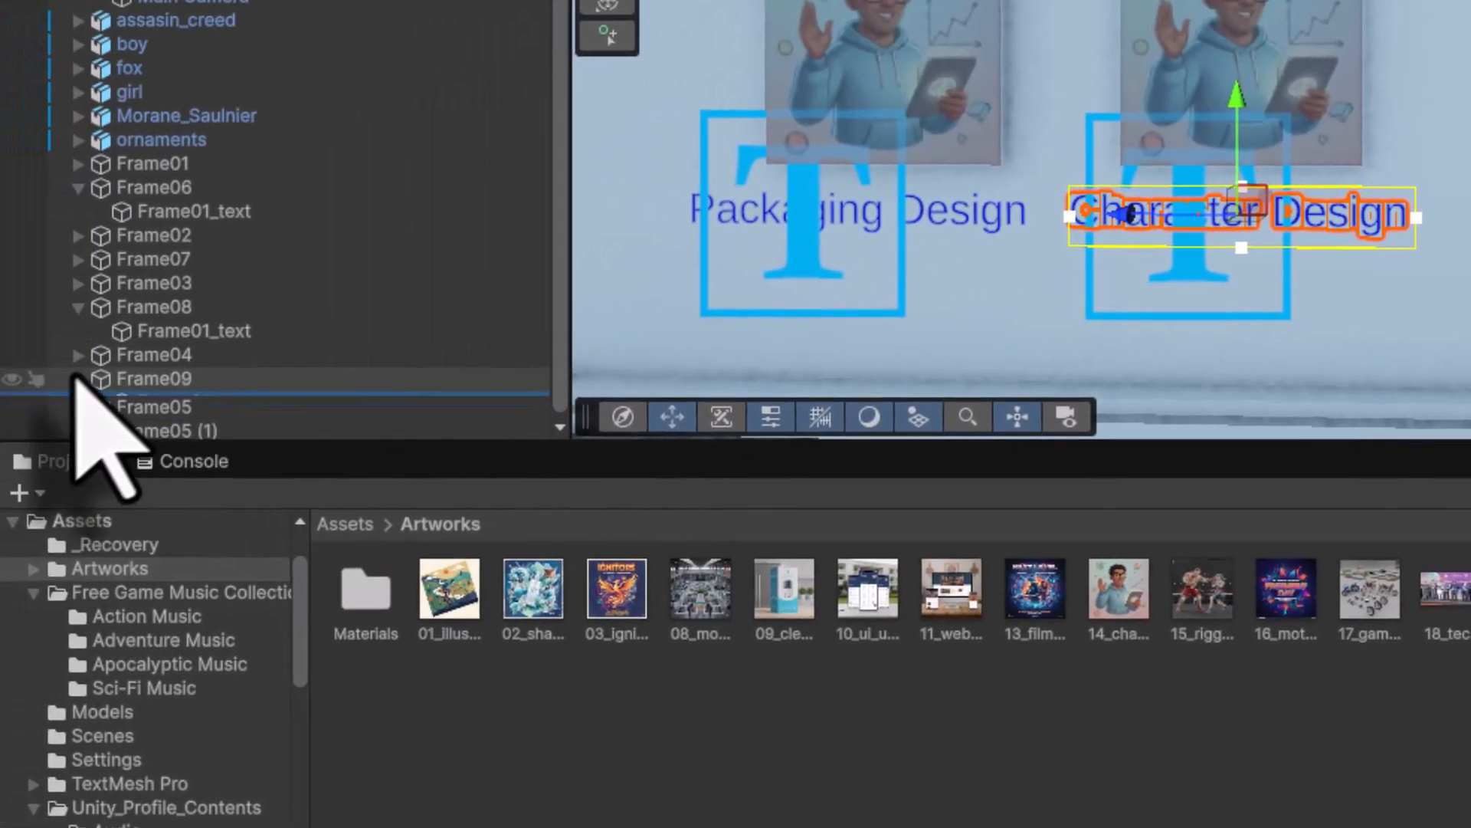
# - Rename Frame05 (1) to Frame10 in the Hierarchy
pyautogui.click(164, 426)
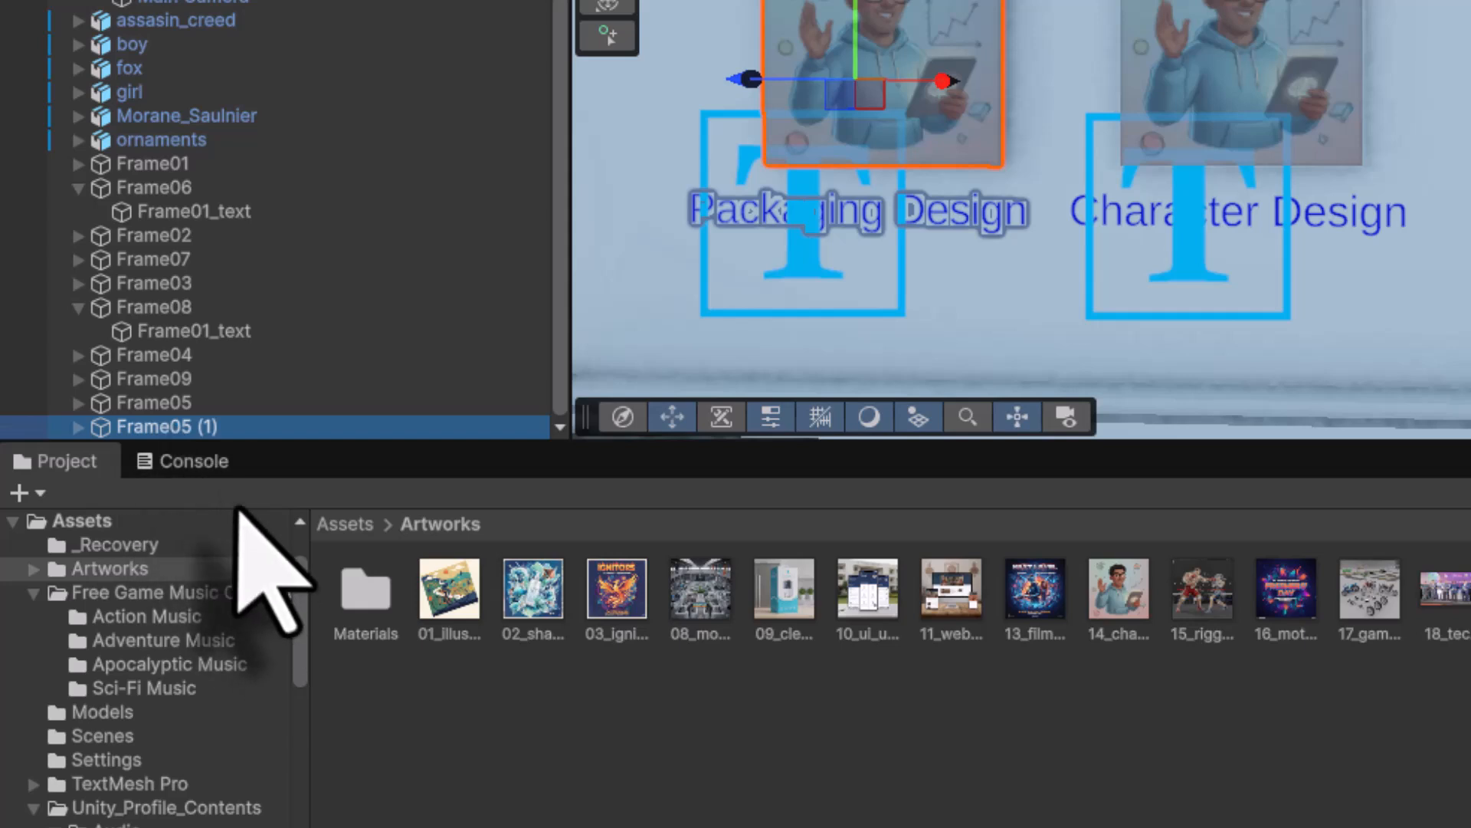
pyautogui.click(180, 431)
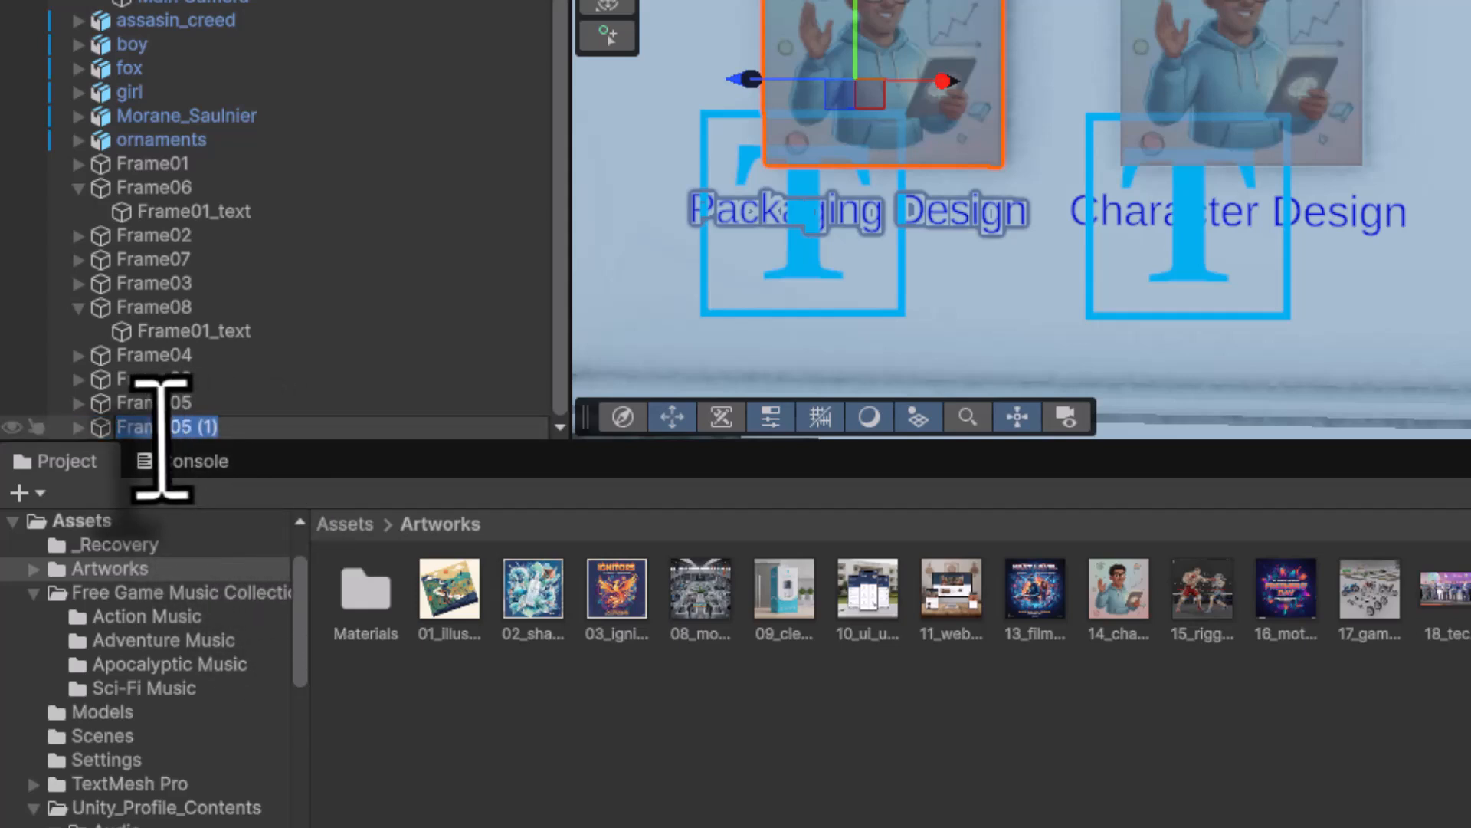
pyautogui.moveTo(167, 426); pyautogui.dragTo(358, 434)
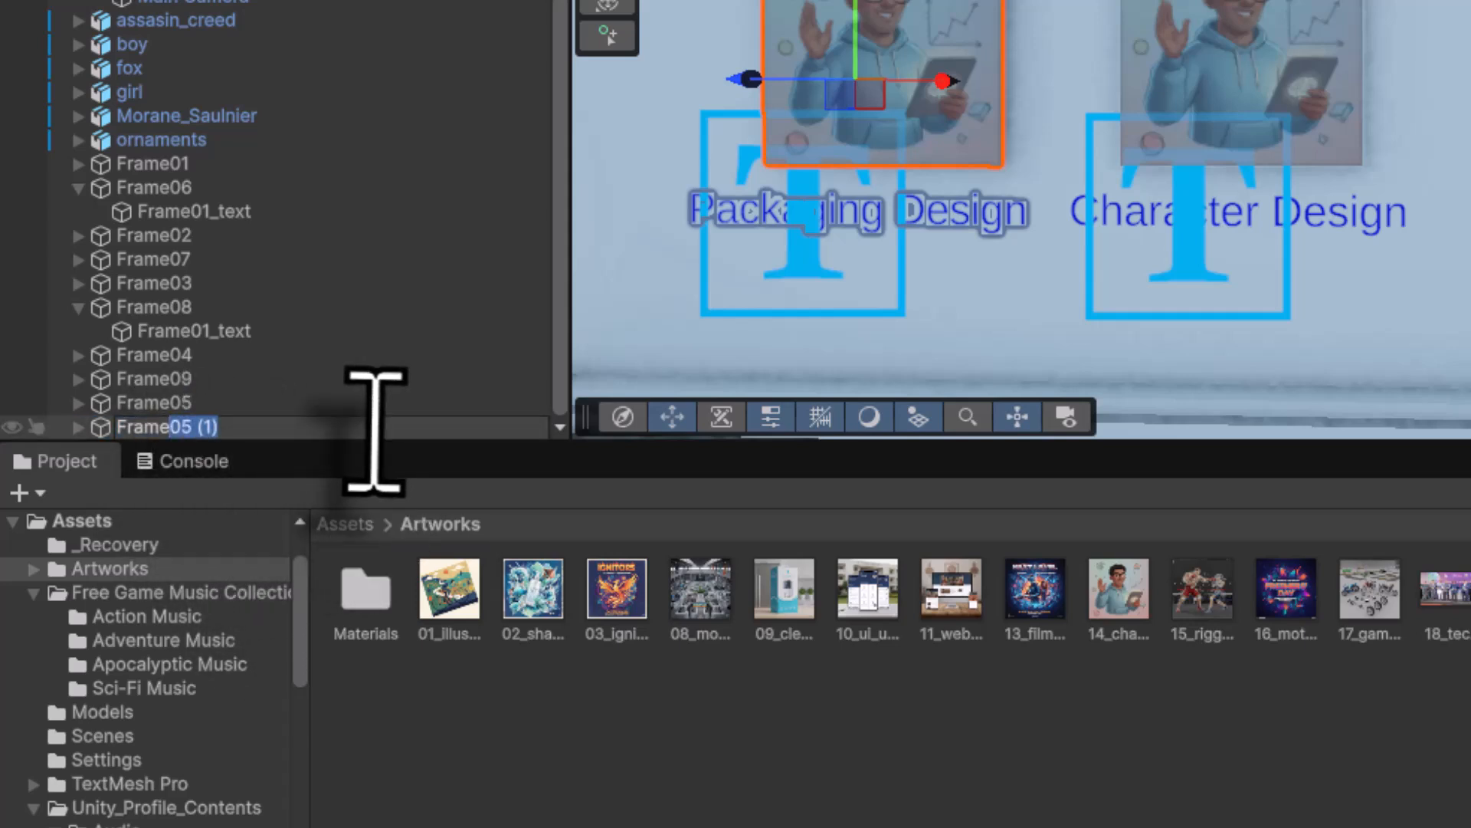
pyautogui.write('10')
pyautogui.press('Return')
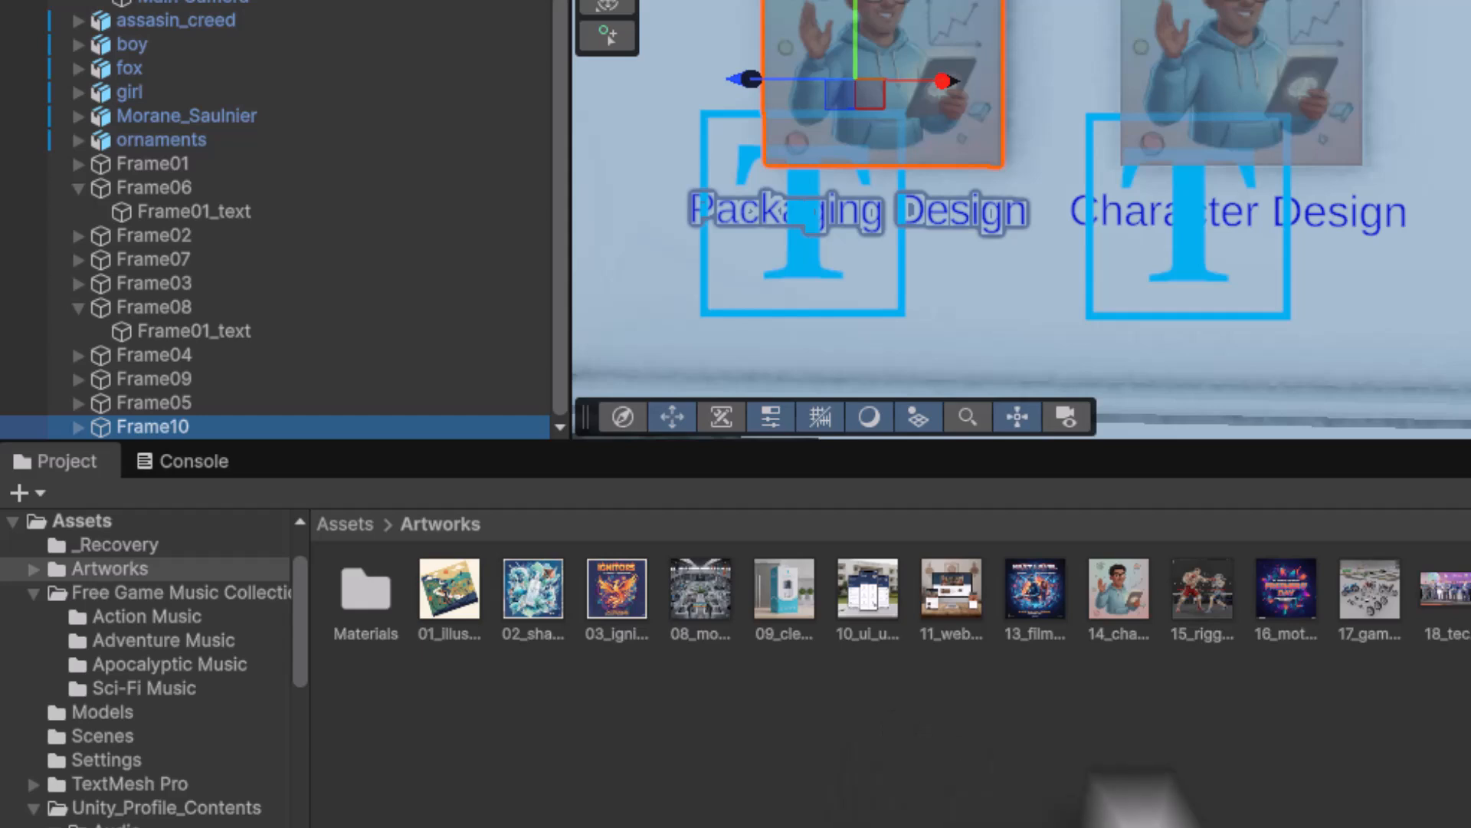
# - Apply the 15_rigg boxing artwork to Frame10 and select its caption for 'Rigging Animation'
pyautogui.moveTo(1188, 601); pyautogui.dragTo(912, 39)
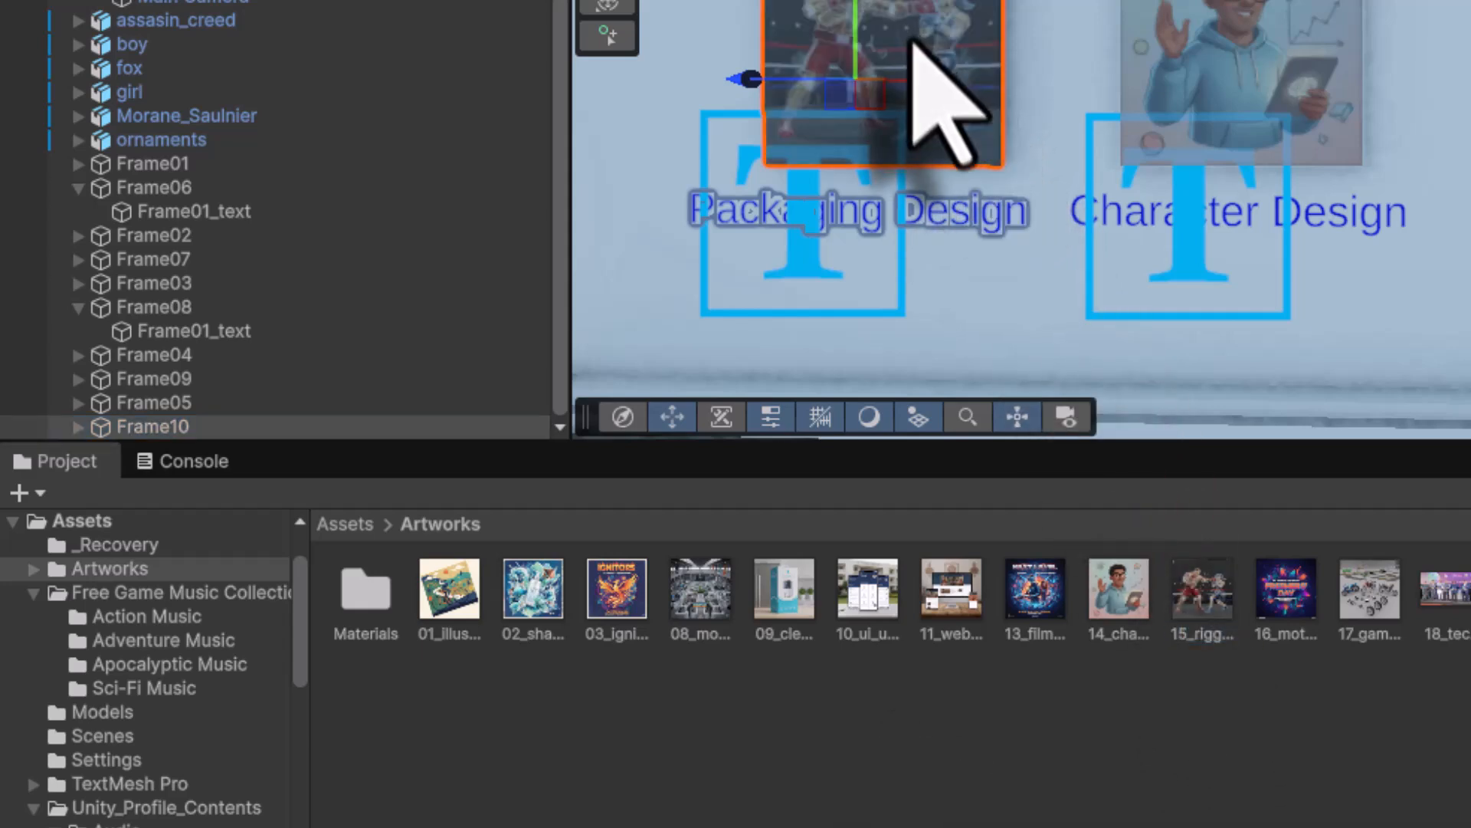
pyautogui.click(79, 427)
pyautogui.click(184, 426)
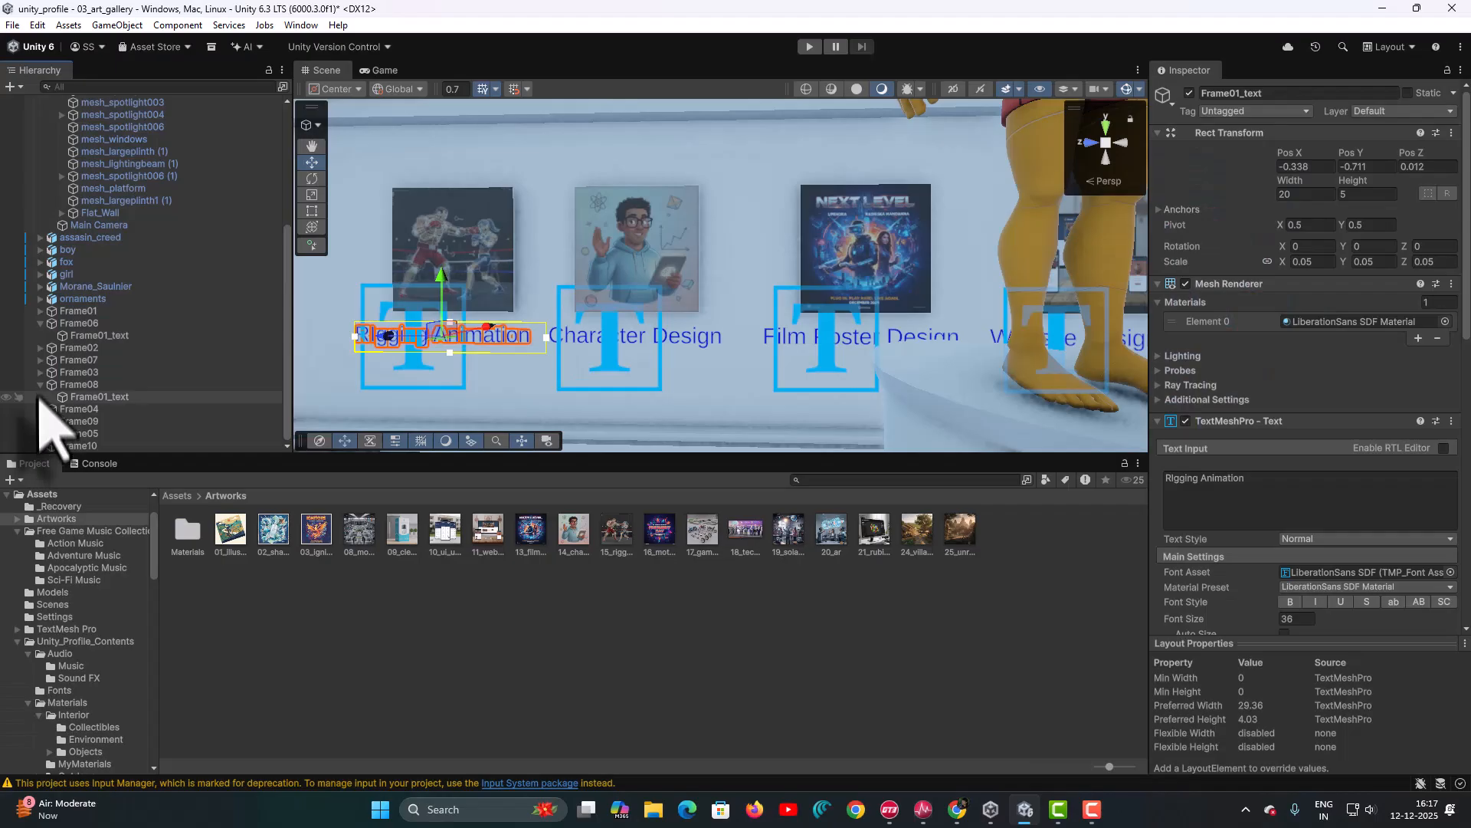
# - Collapse Frame08, Frame06 and the 04_Gallery group in the Hierarchy, then open the File menu
pyautogui.click(41, 386)
pyautogui.click(42, 336)
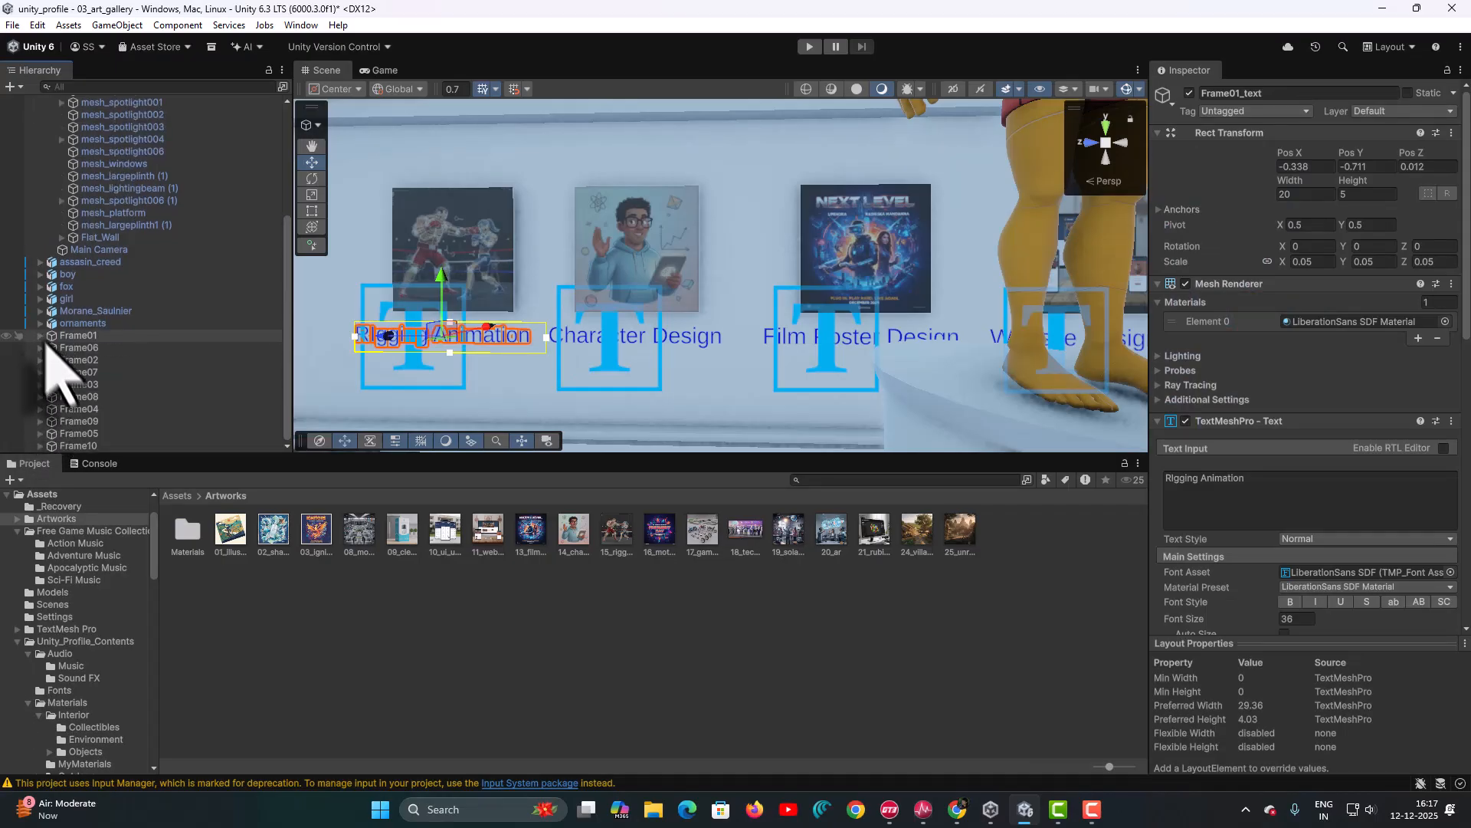
pyautogui.scroll(5, 285, 107)
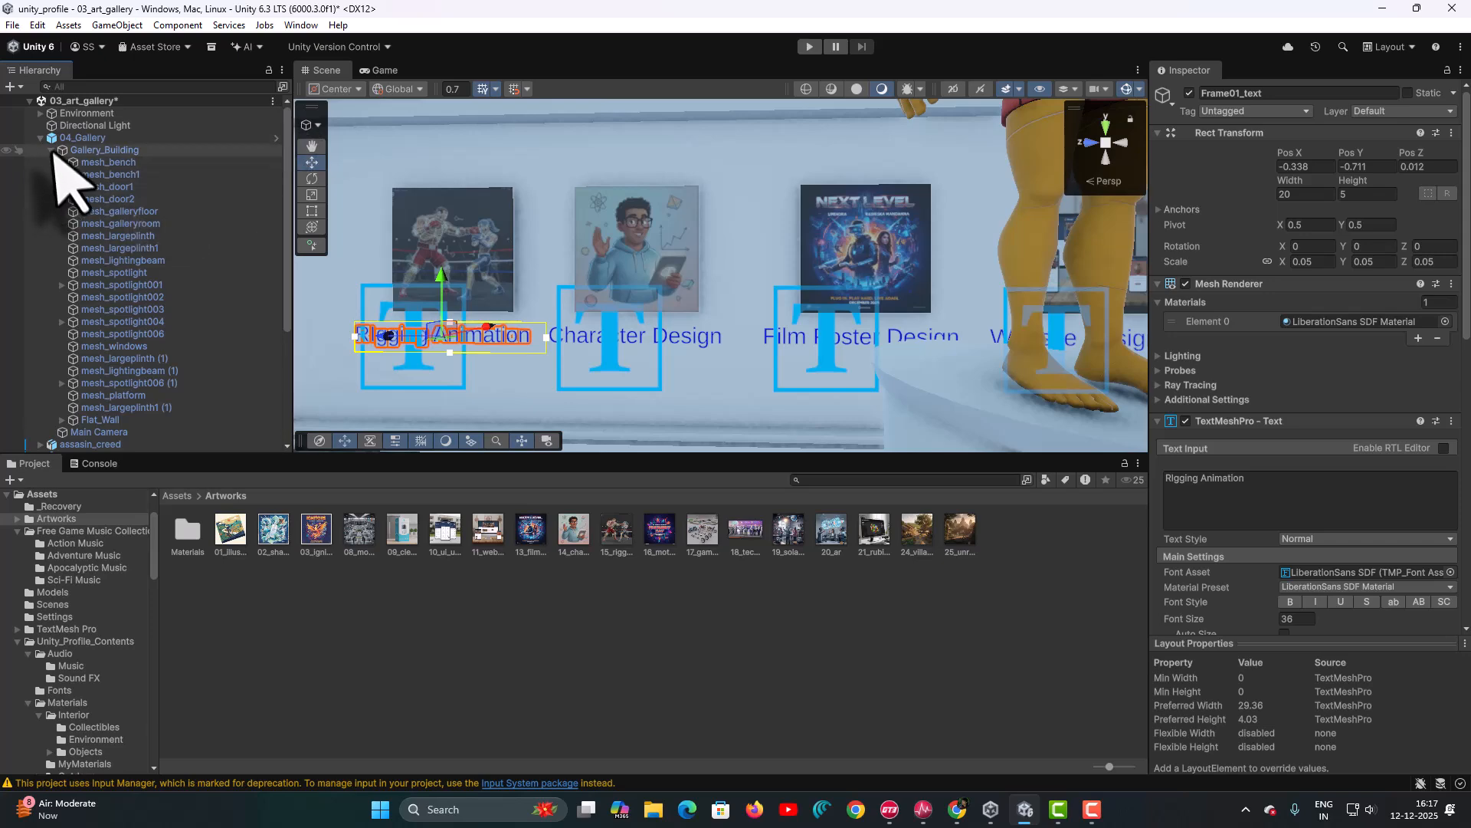
pyautogui.click(40, 138)
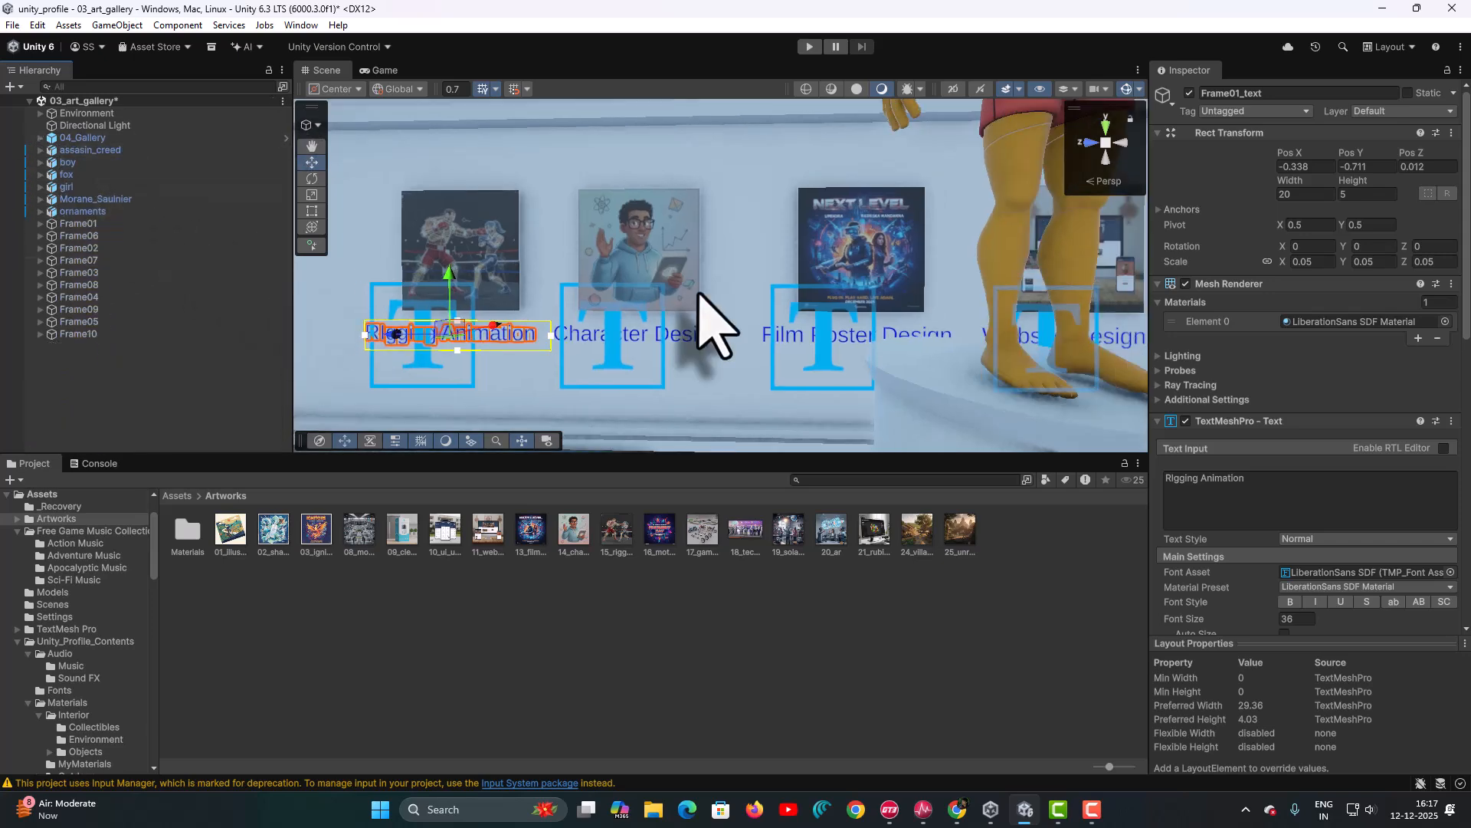
pyautogui.scroll(-5, 699, 293)
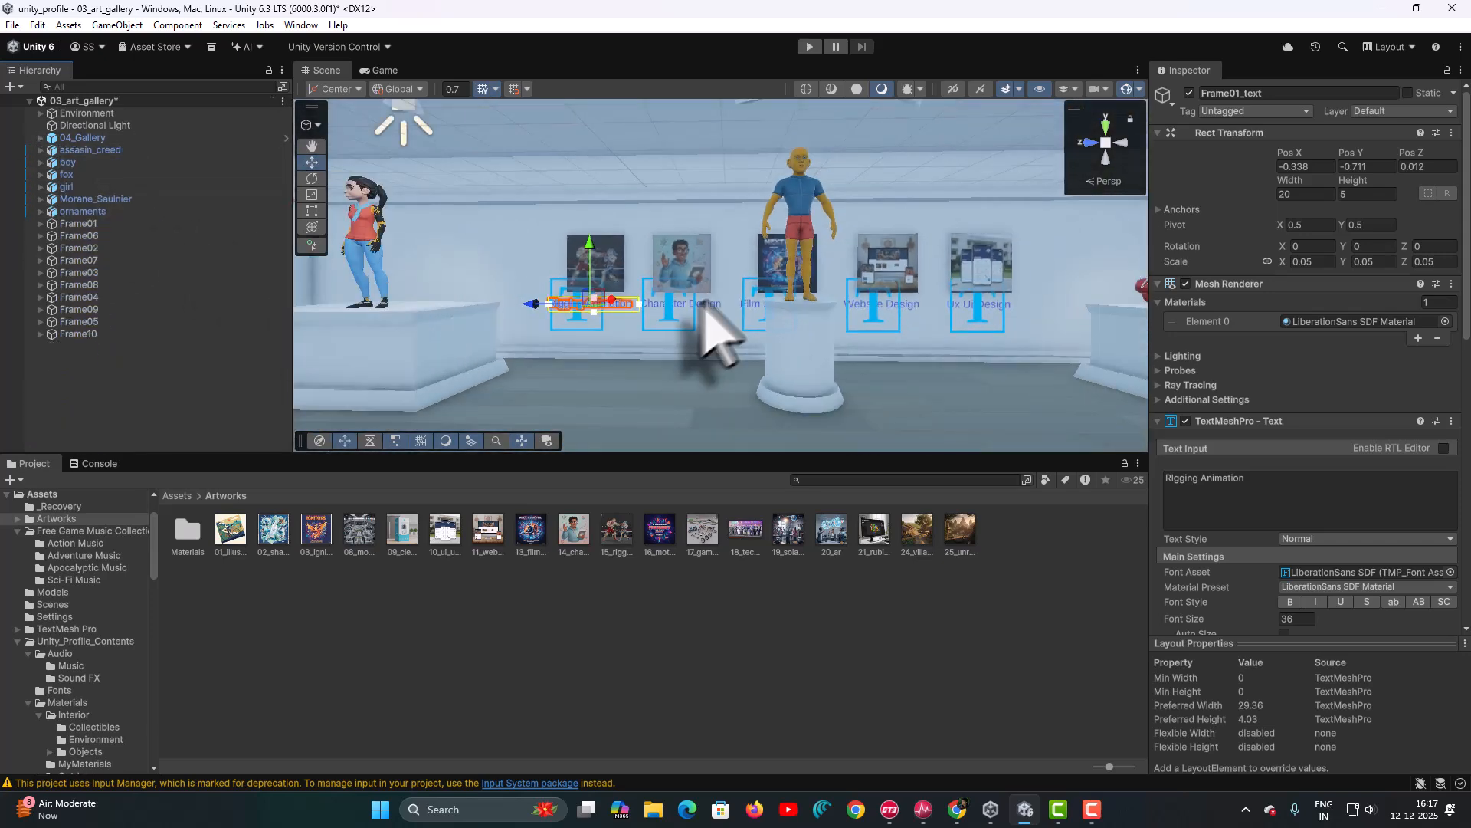
pyautogui.moveTo(701, 305); pyautogui.dragTo(979, 355, button='right')
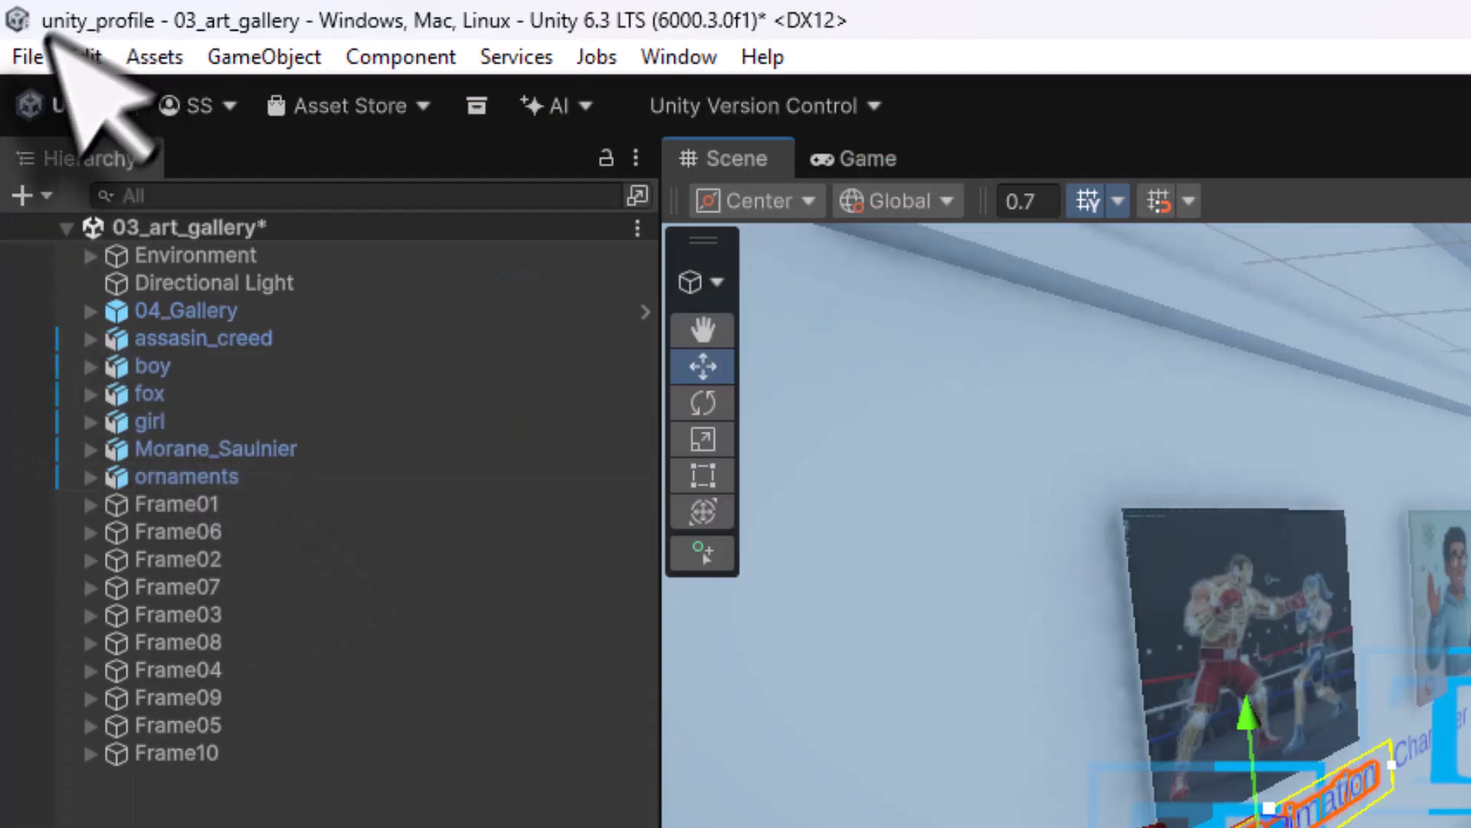
pyautogui.click(14, 28)
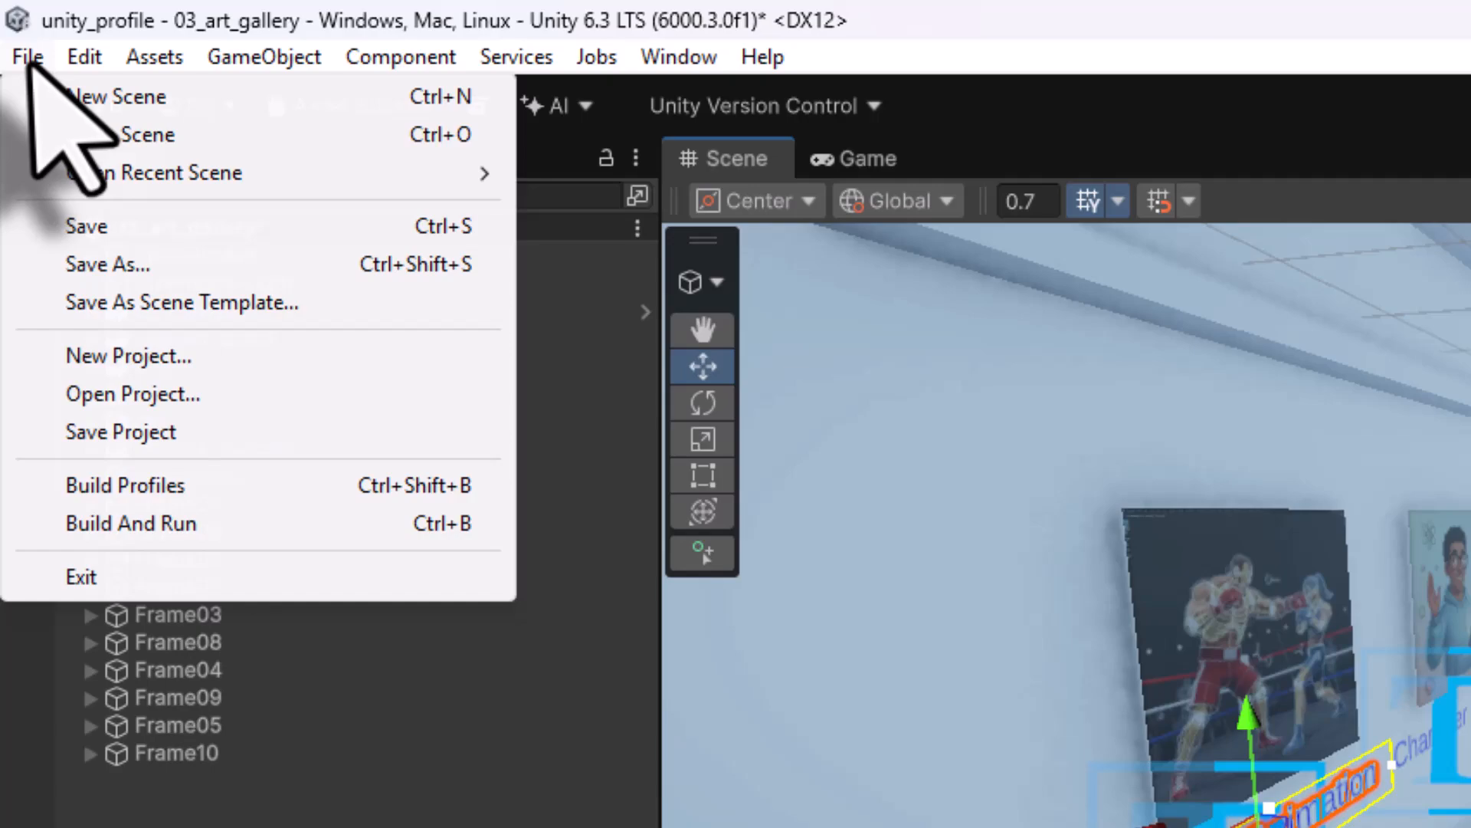
# - Save the 03_art_gallery scene and select 0_MainMenu_Scene in the Scenes folder
pyautogui.click(67, 234)
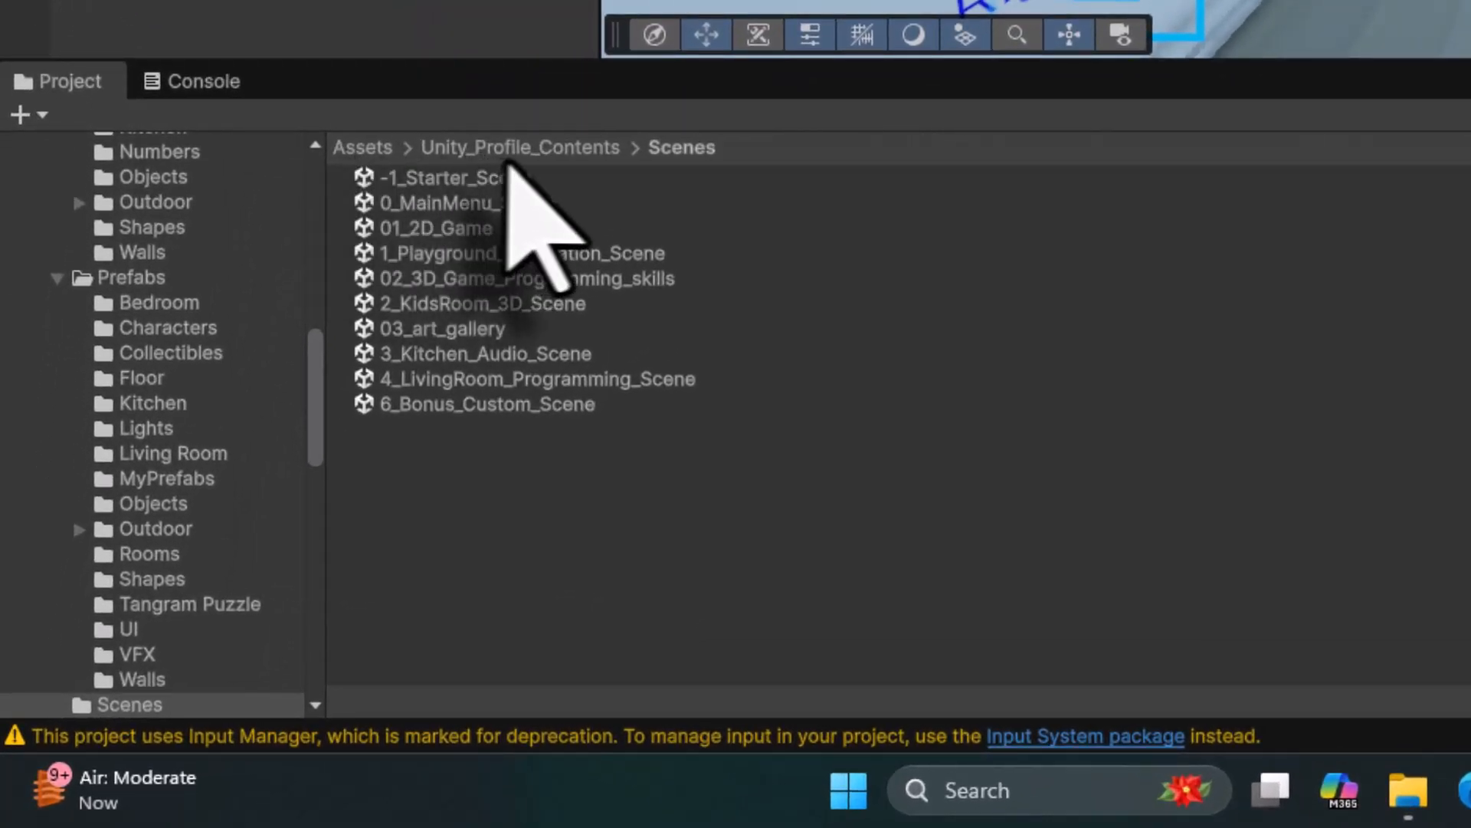
pyautogui.click(529, 204)
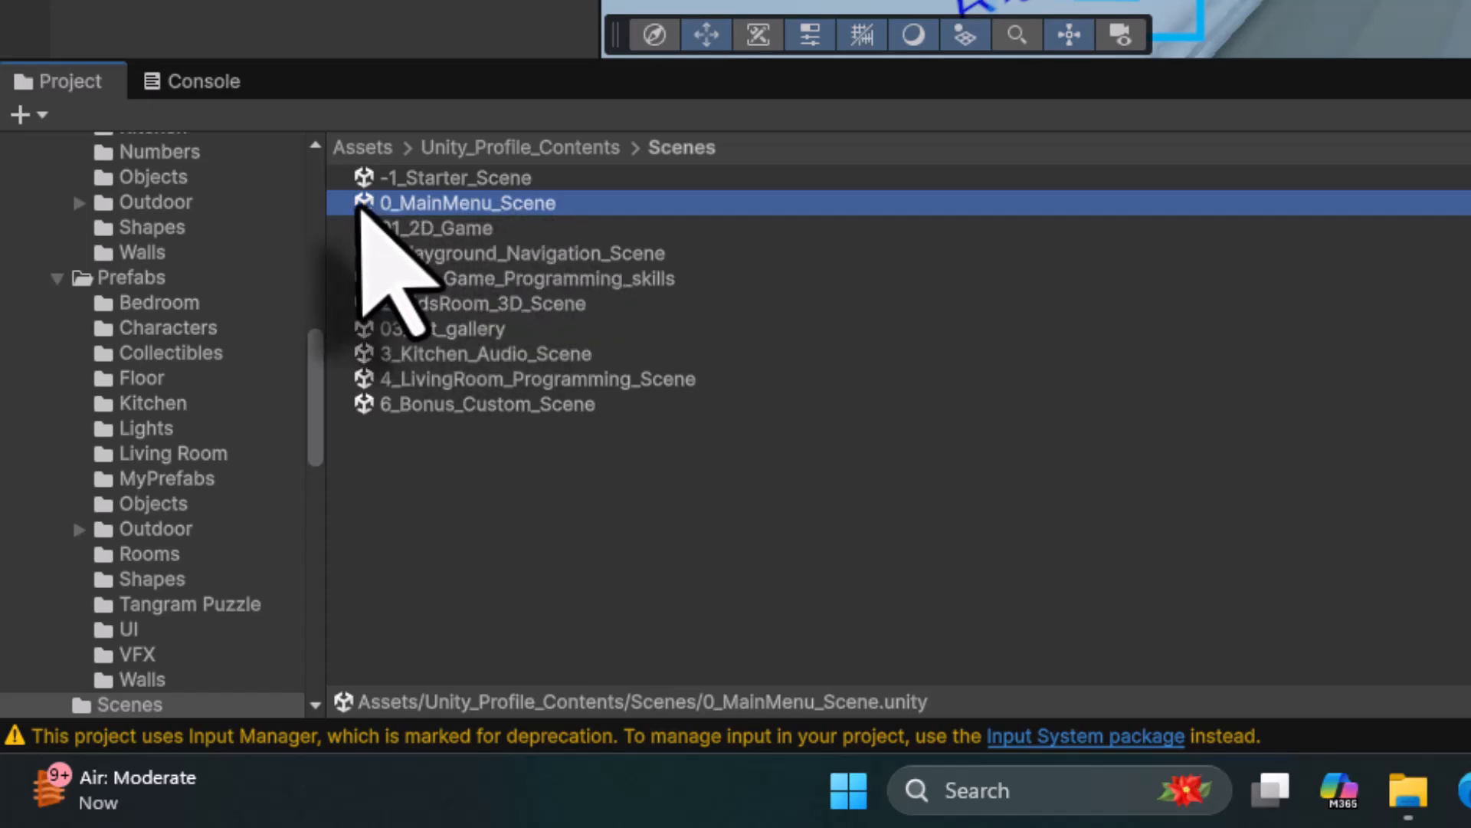
# - Open 0_MainMenu_Scene and frame its Canvas in the Scene view
pyautogui.doubleClick(361, 206)
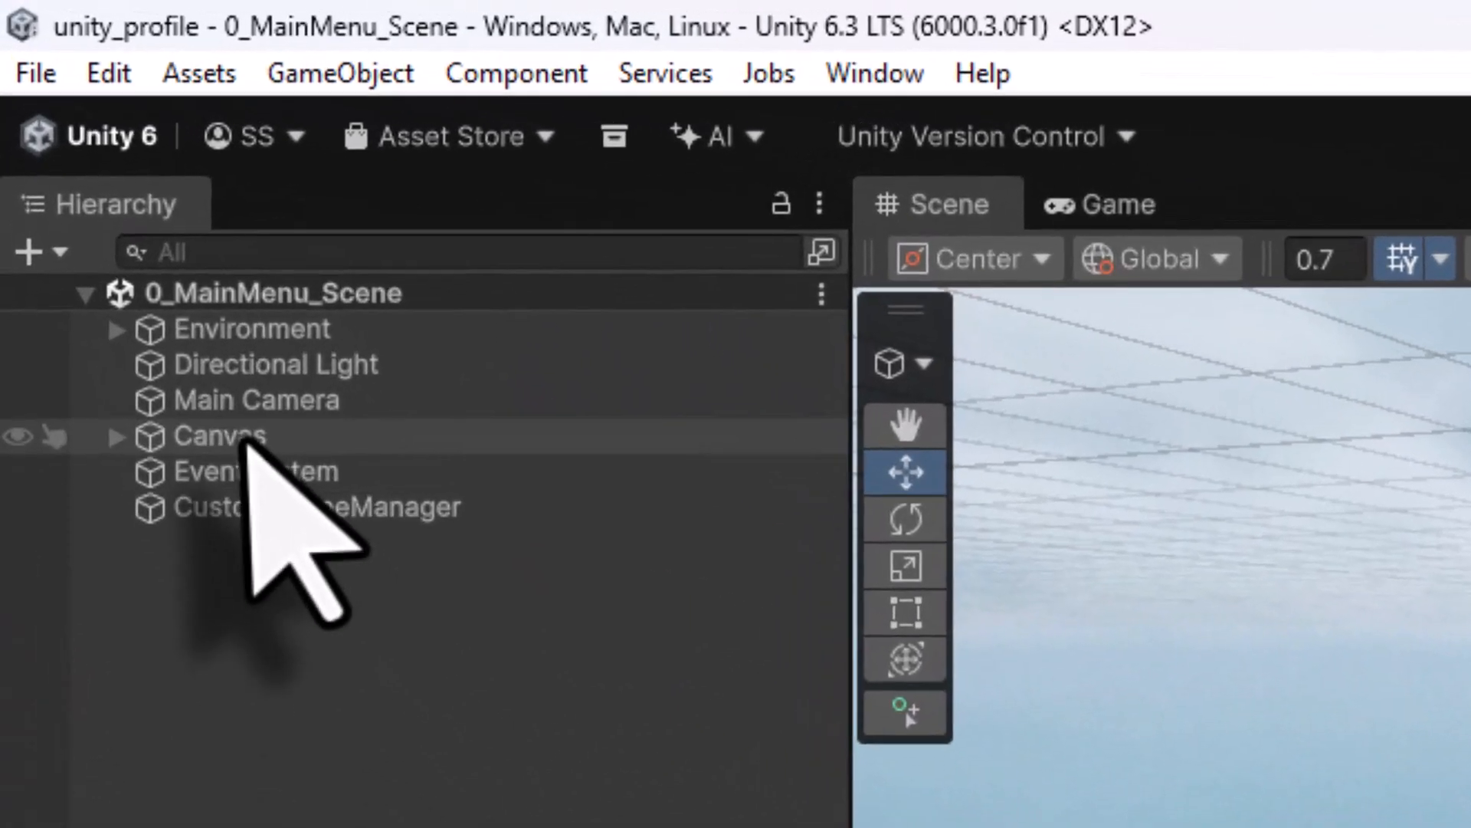
pyautogui.click(107, 227)
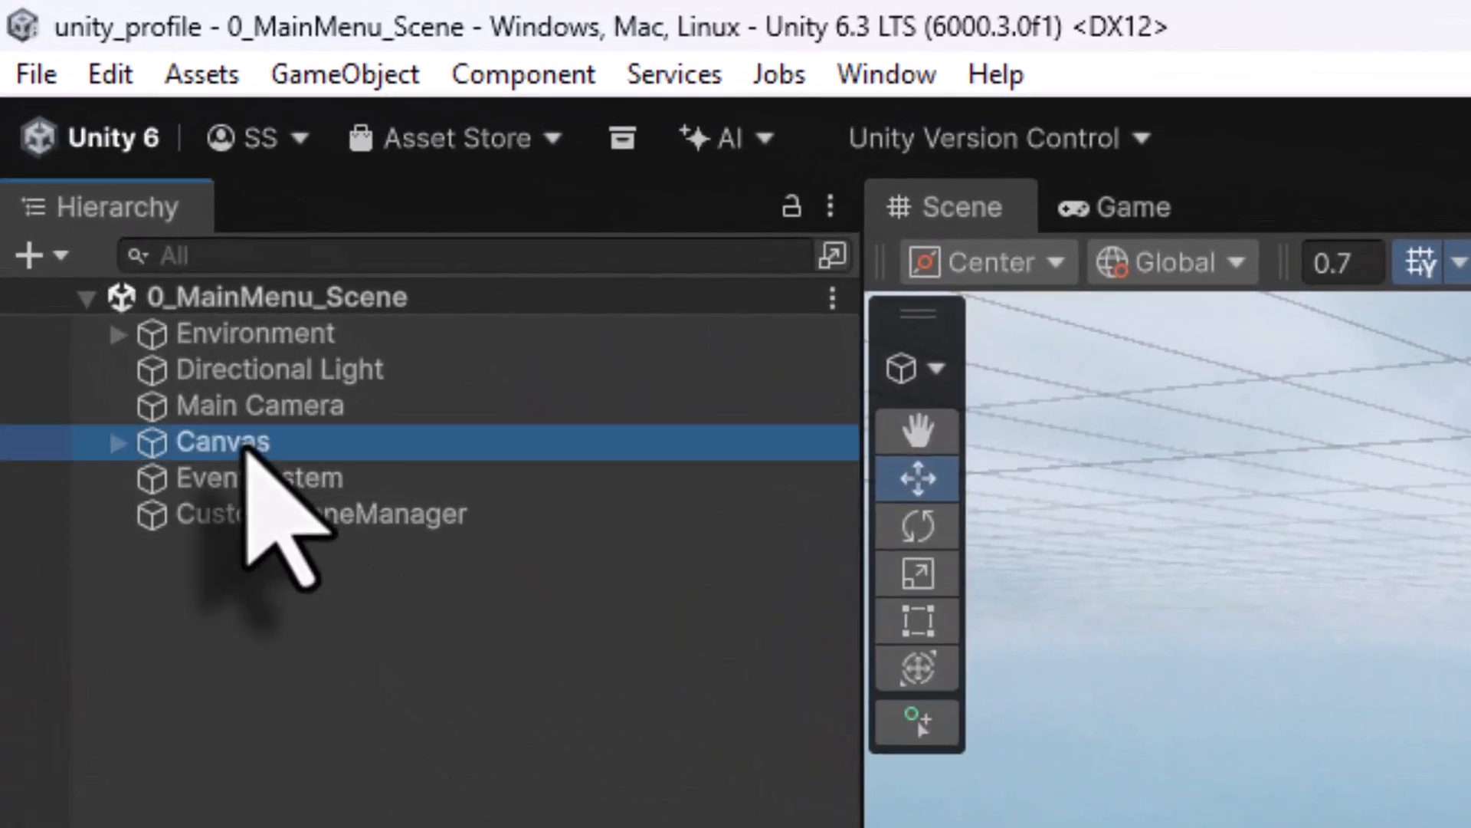
pyautogui.doubleClick(160, 447)
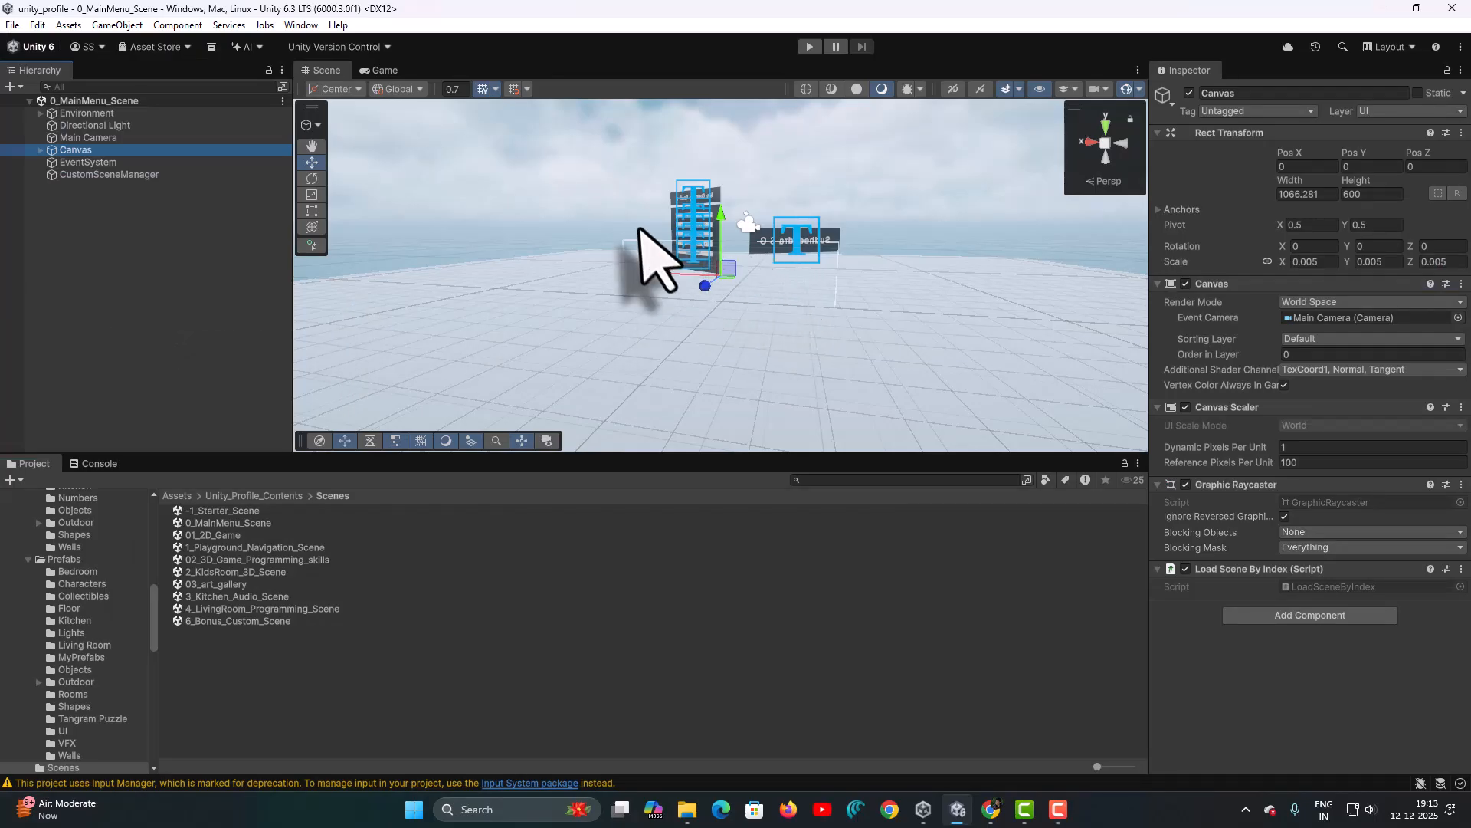
pyautogui.scroll(5, 642, 230)
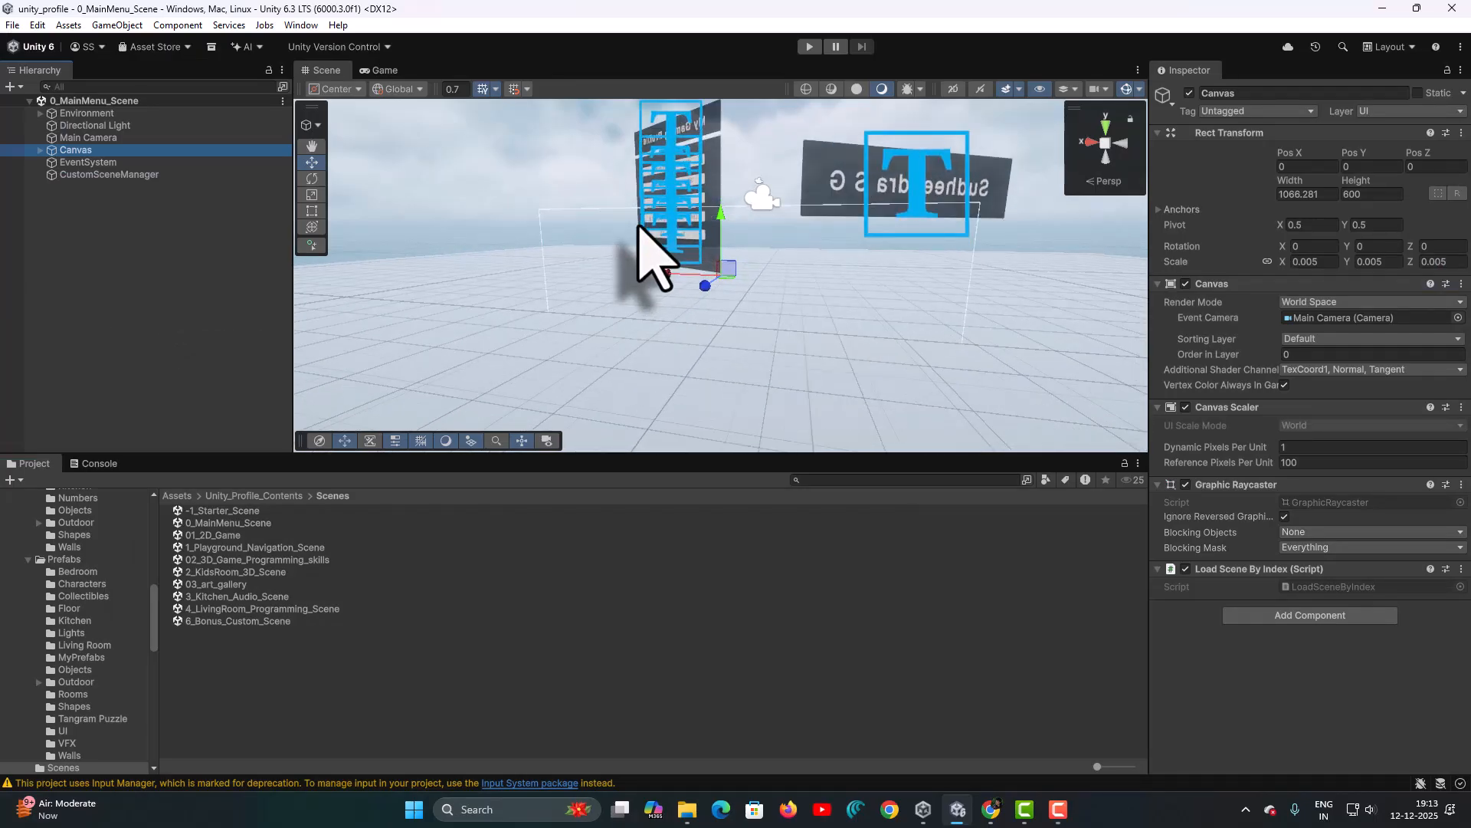
pyautogui.keyDown('alt'); pyautogui.moveTo(626, 228); pyautogui.dragTo(1240, 253); pyautogui.keyUp('alt')
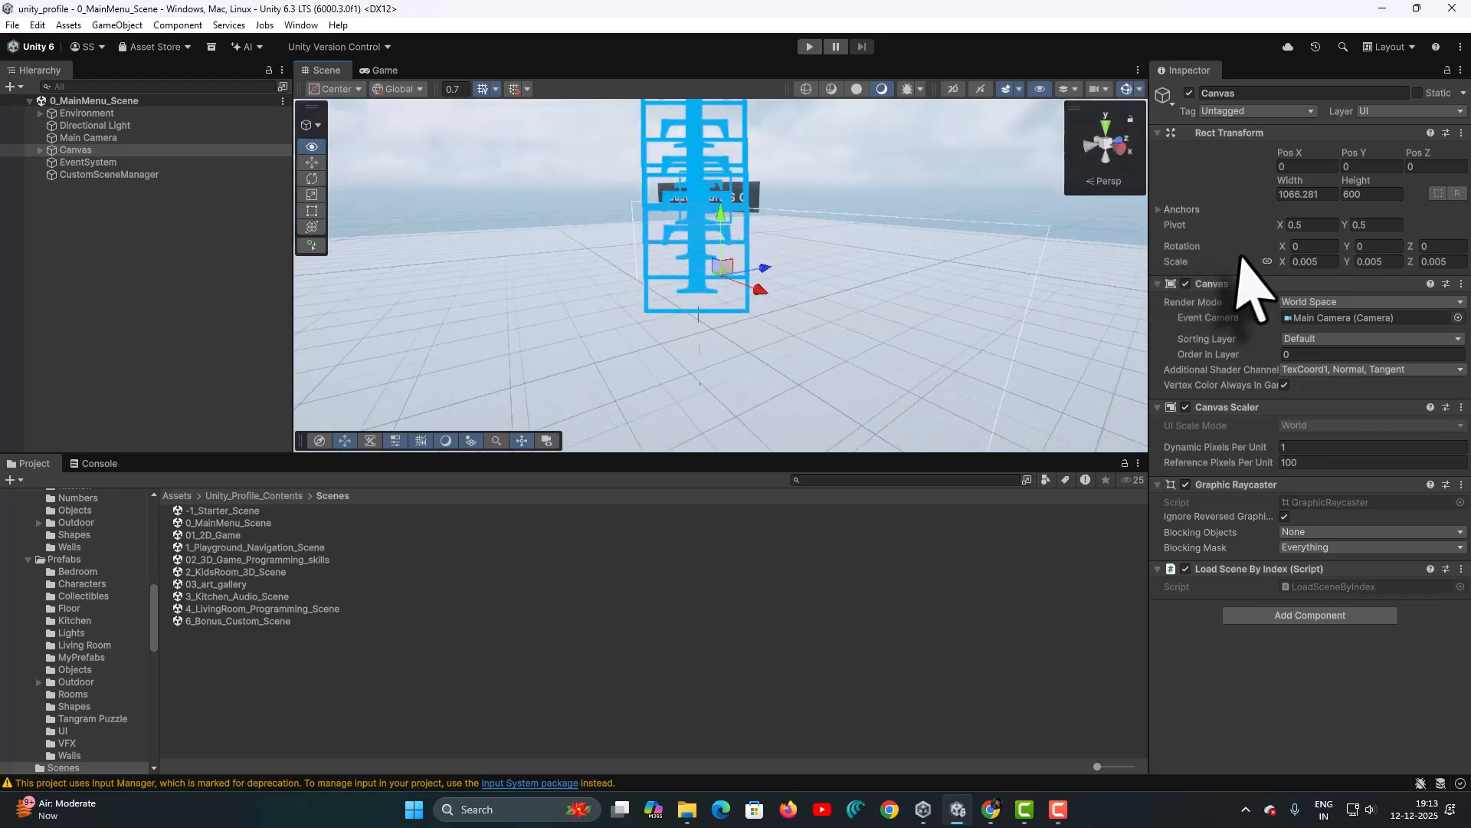
pyautogui.keyDown('alt'); pyautogui.moveTo(709, 230); pyautogui.dragTo(923, 241); pyautogui.keyUp('alt')
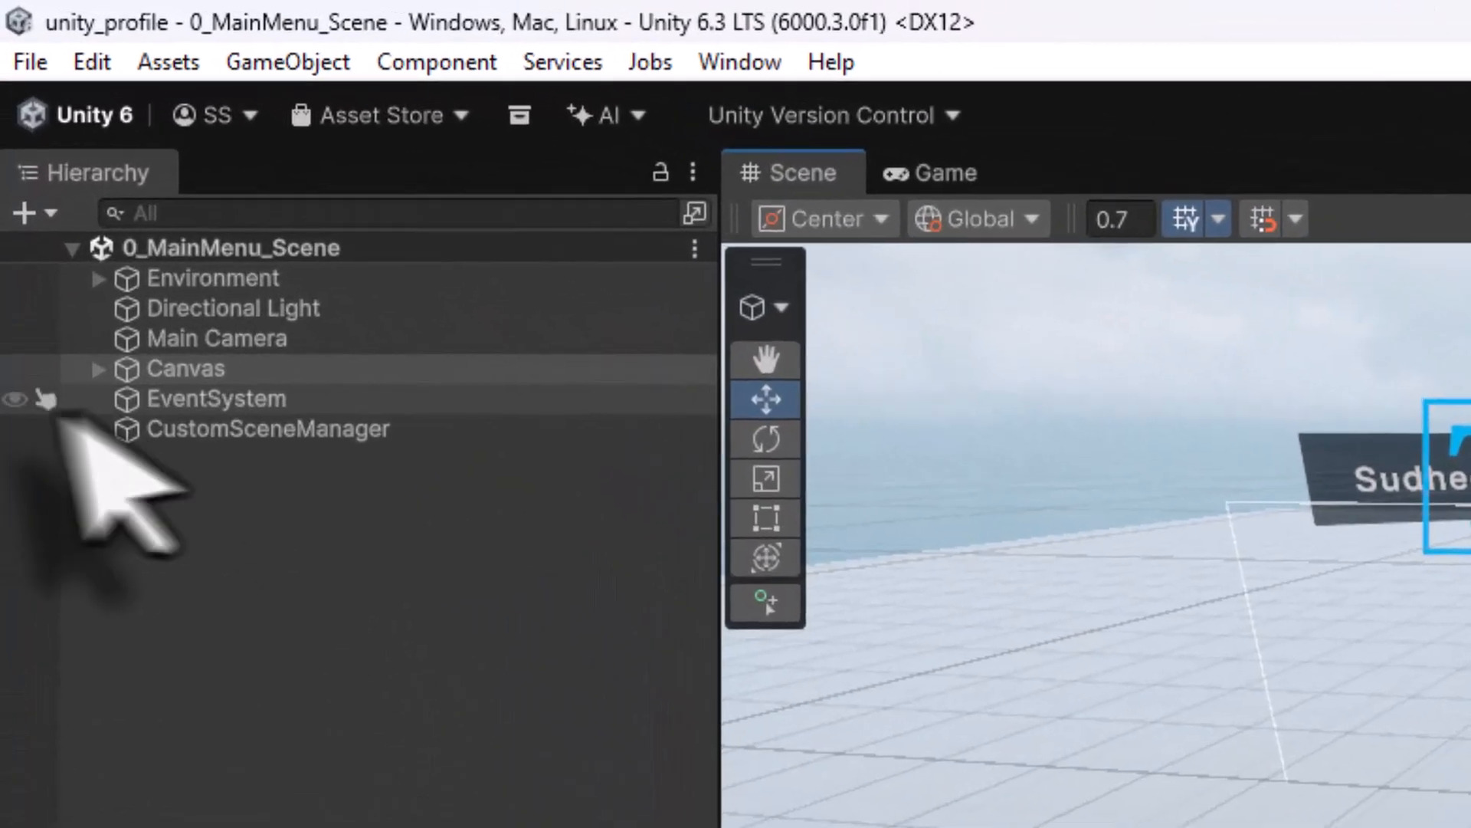
# - Expand Canvas > Panels_SceneSelect > Panel_SceneList and select Kitchen_Button
pyautogui.click(100, 370)
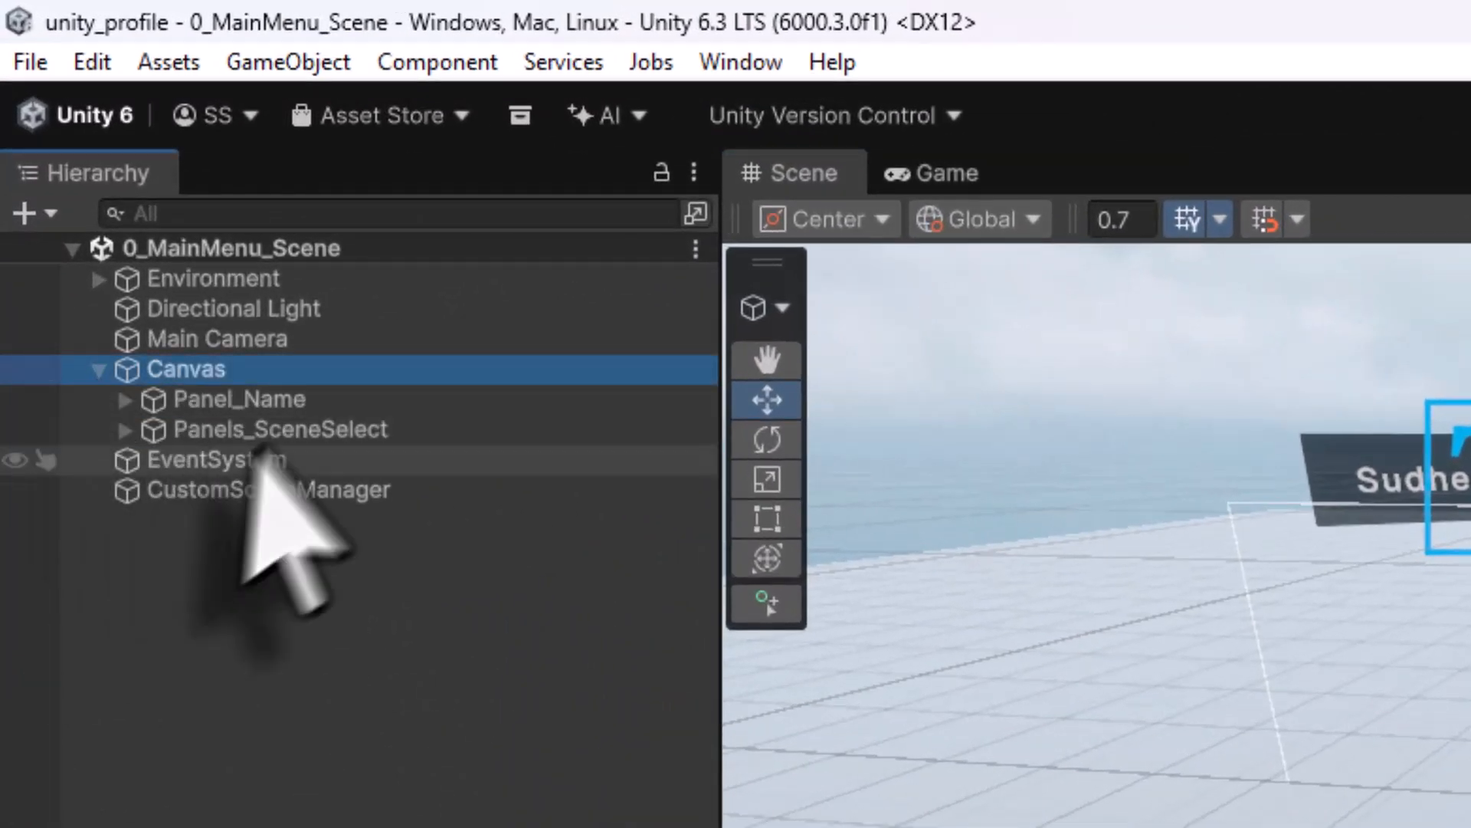
pyautogui.click(269, 438)
pyautogui.click(125, 430)
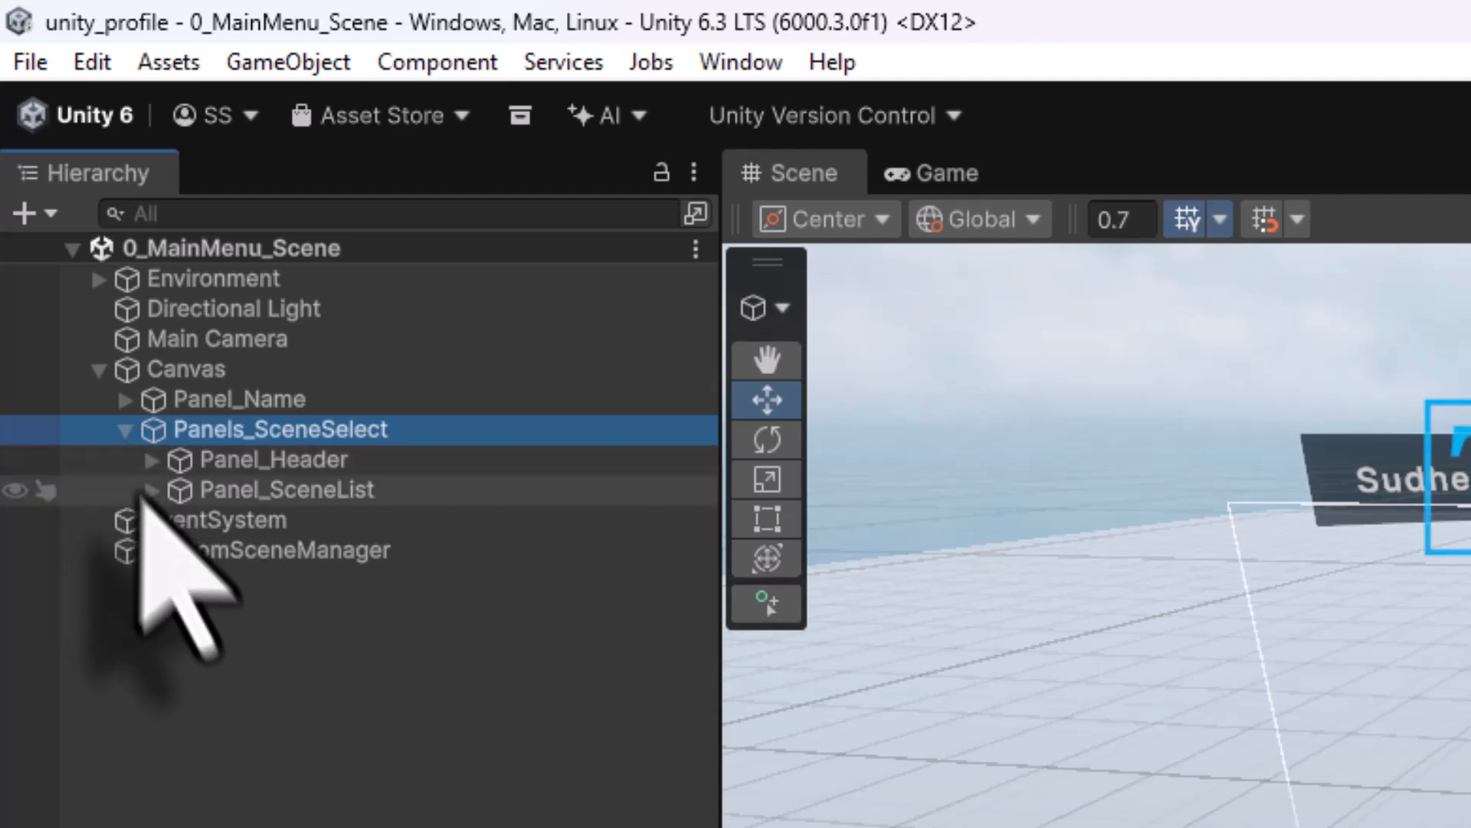
pyautogui.click(192, 491)
pyautogui.click(151, 491)
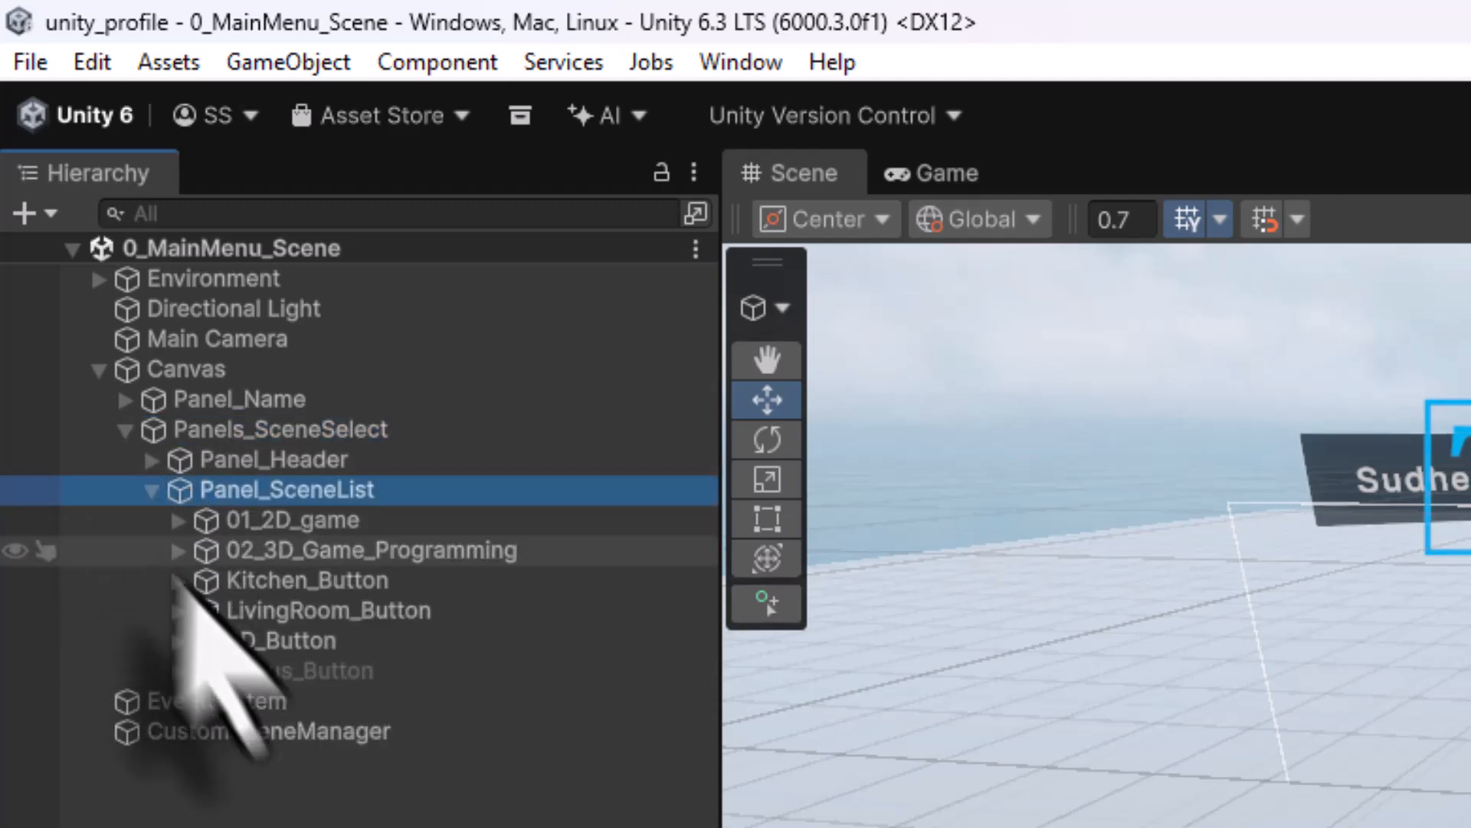
pyautogui.click(280, 582)
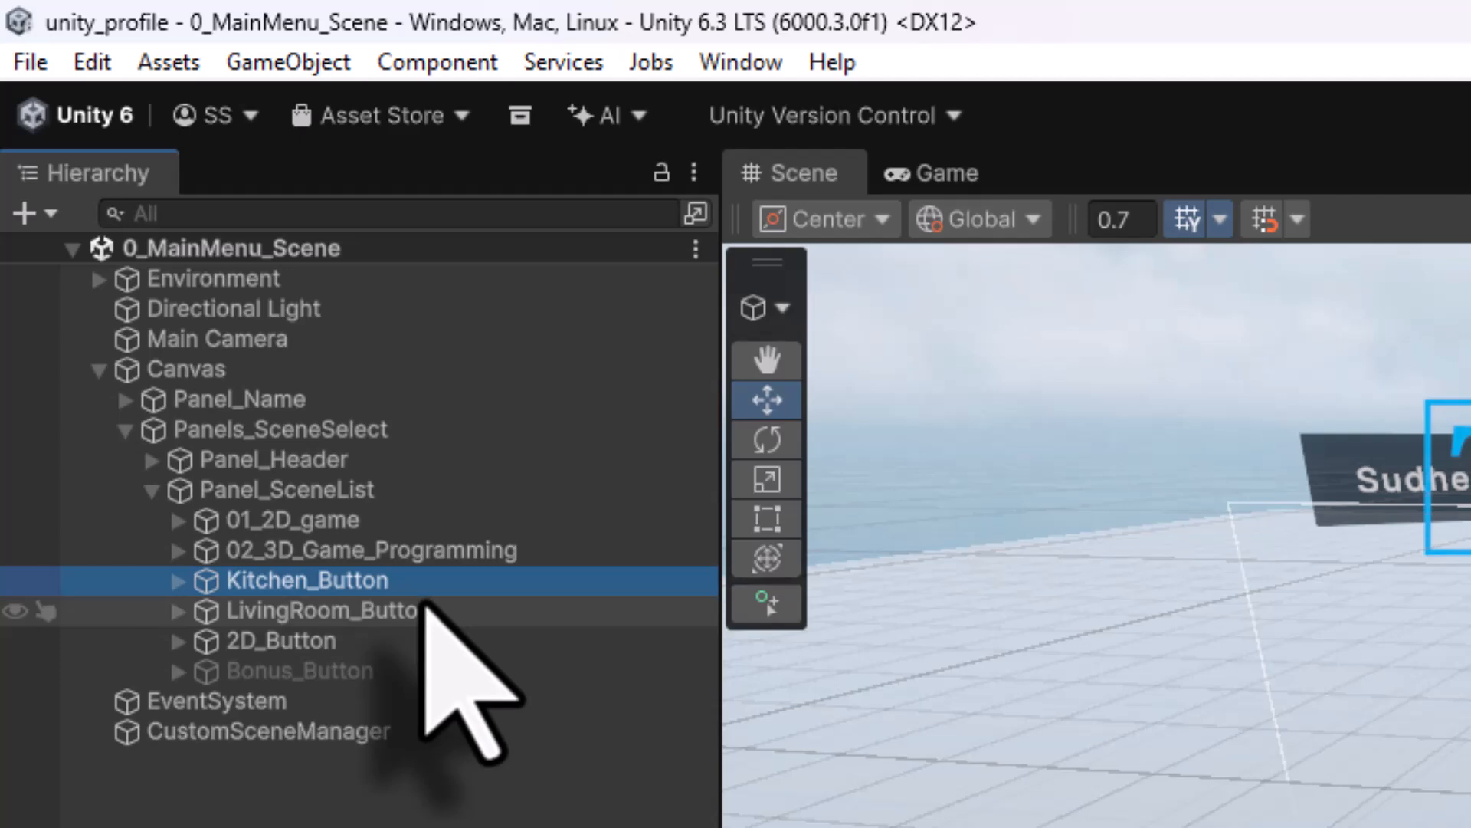
# - Rename Kitchen_Button to 03_art_gallery and select its Text (TMP) child
pyautogui.press('F2')
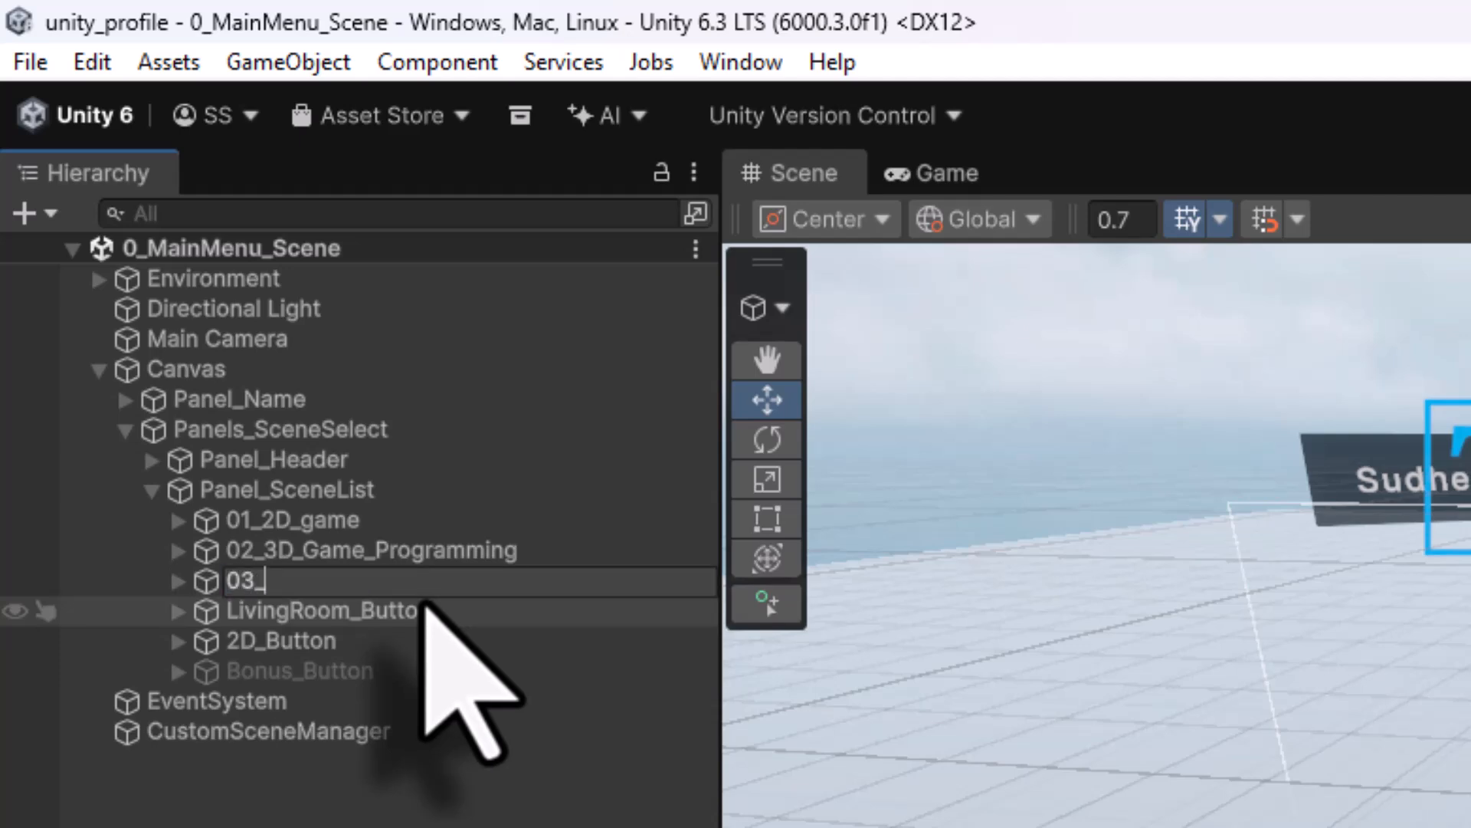
pyautogui.write('03_art_gallery')
pyautogui.press('Return')
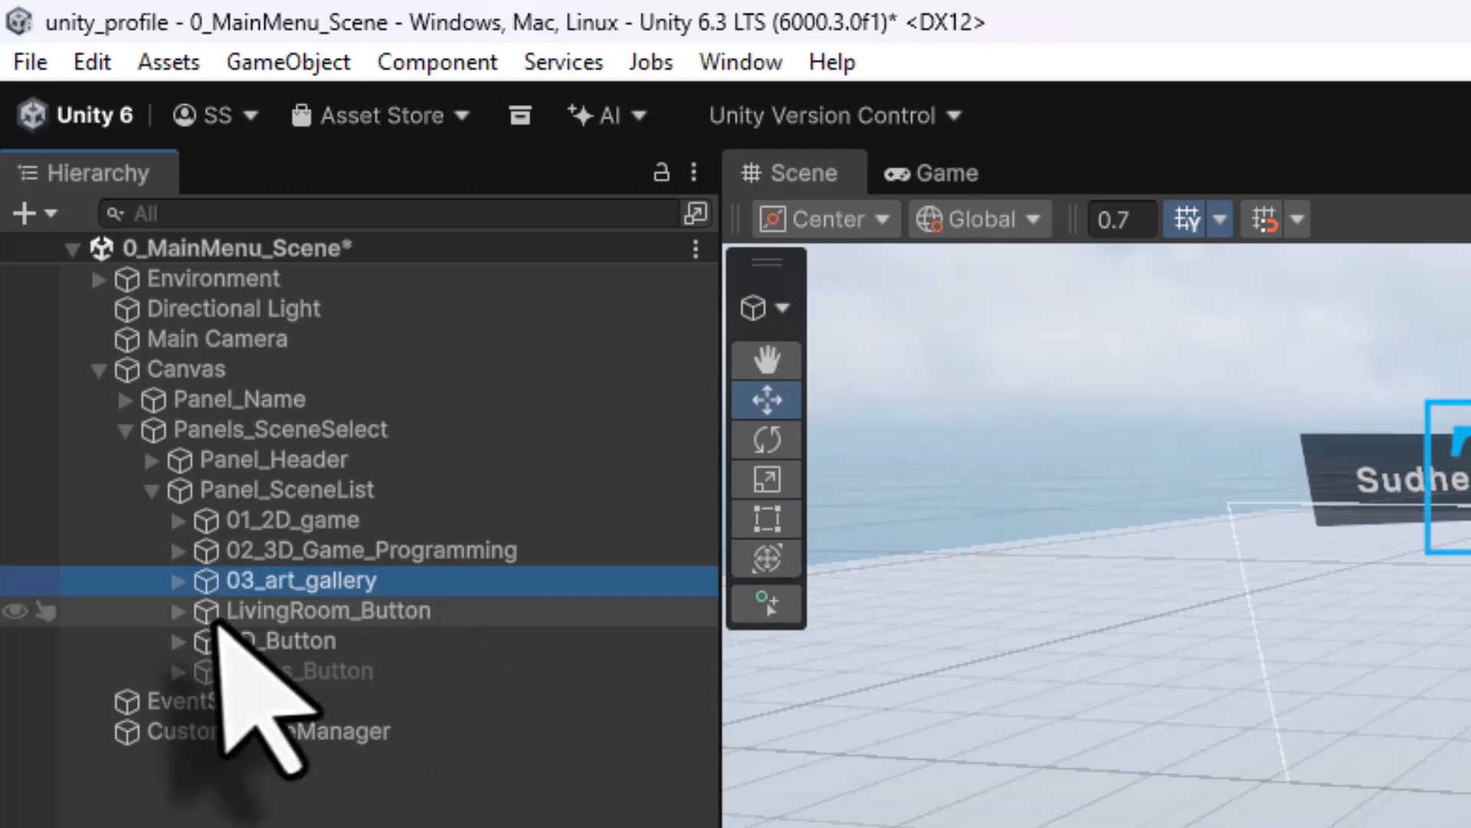
pyautogui.click(178, 581)
pyautogui.click(310, 621)
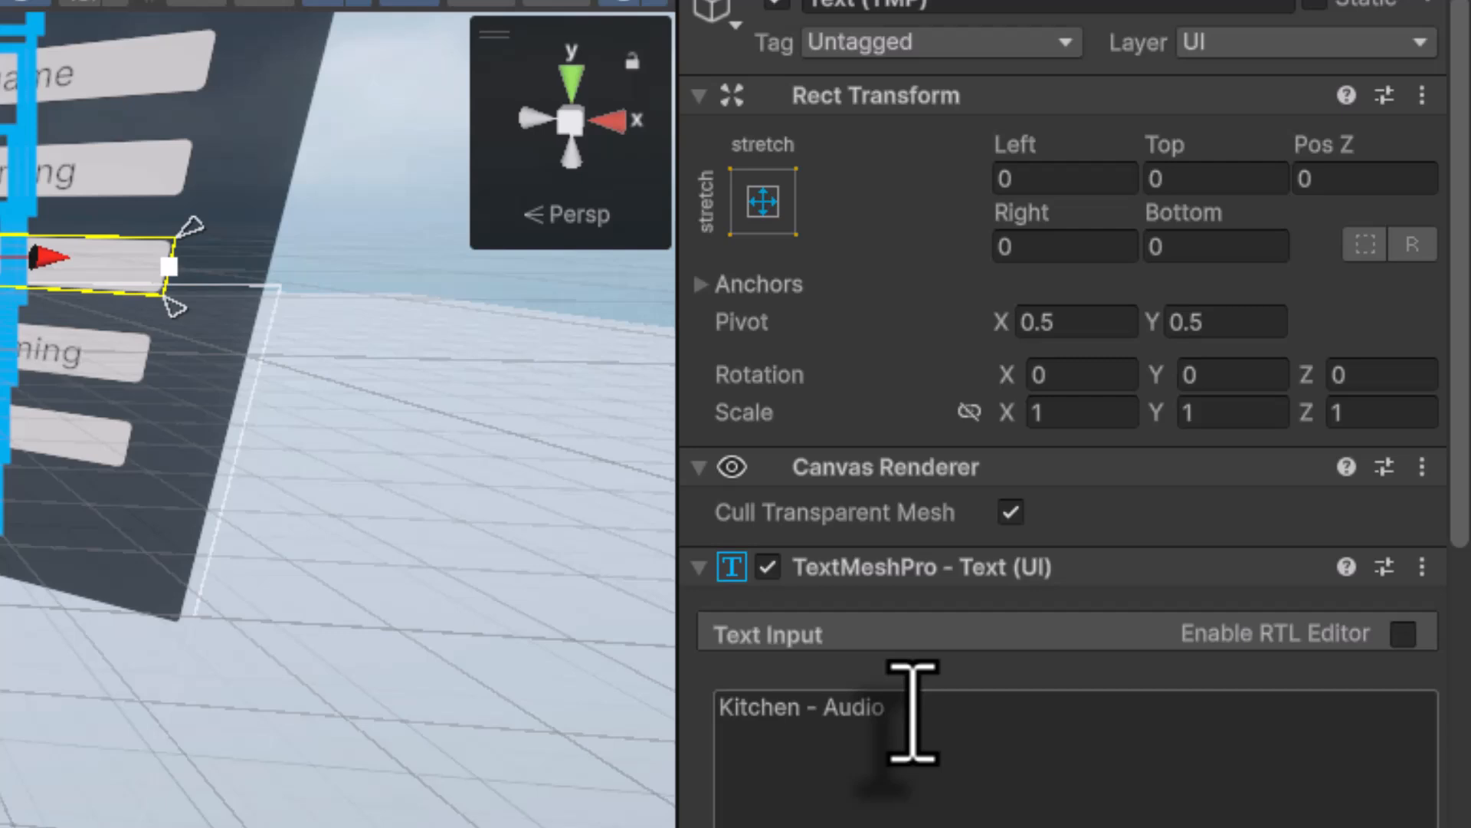
# - Set the 03_art_gallery button's Highlighted Color to blue 0082FF (R 0, G 130, B 255)
pyautogui.click(916, 657)
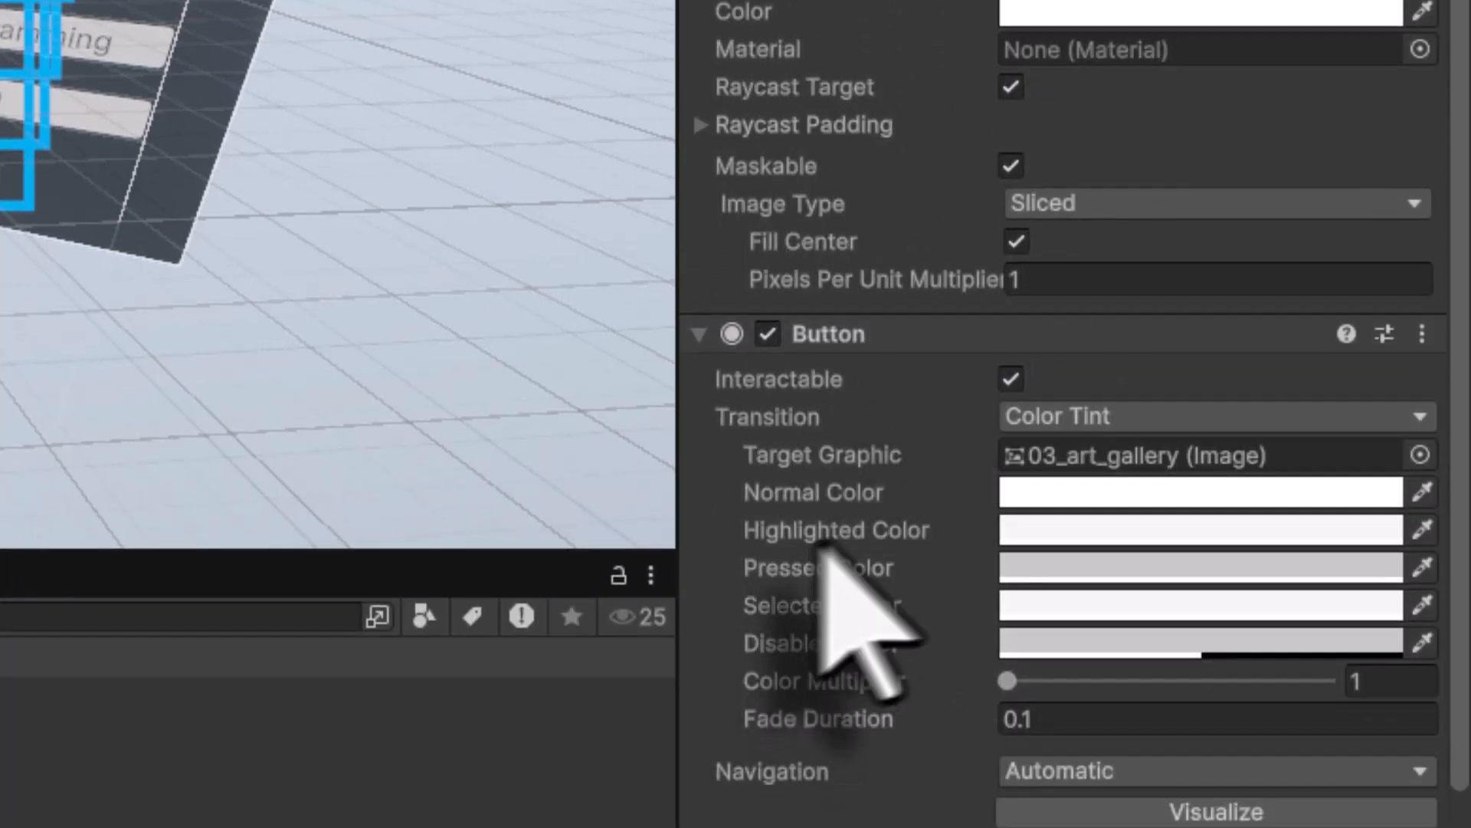
pyautogui.click(1073, 537)
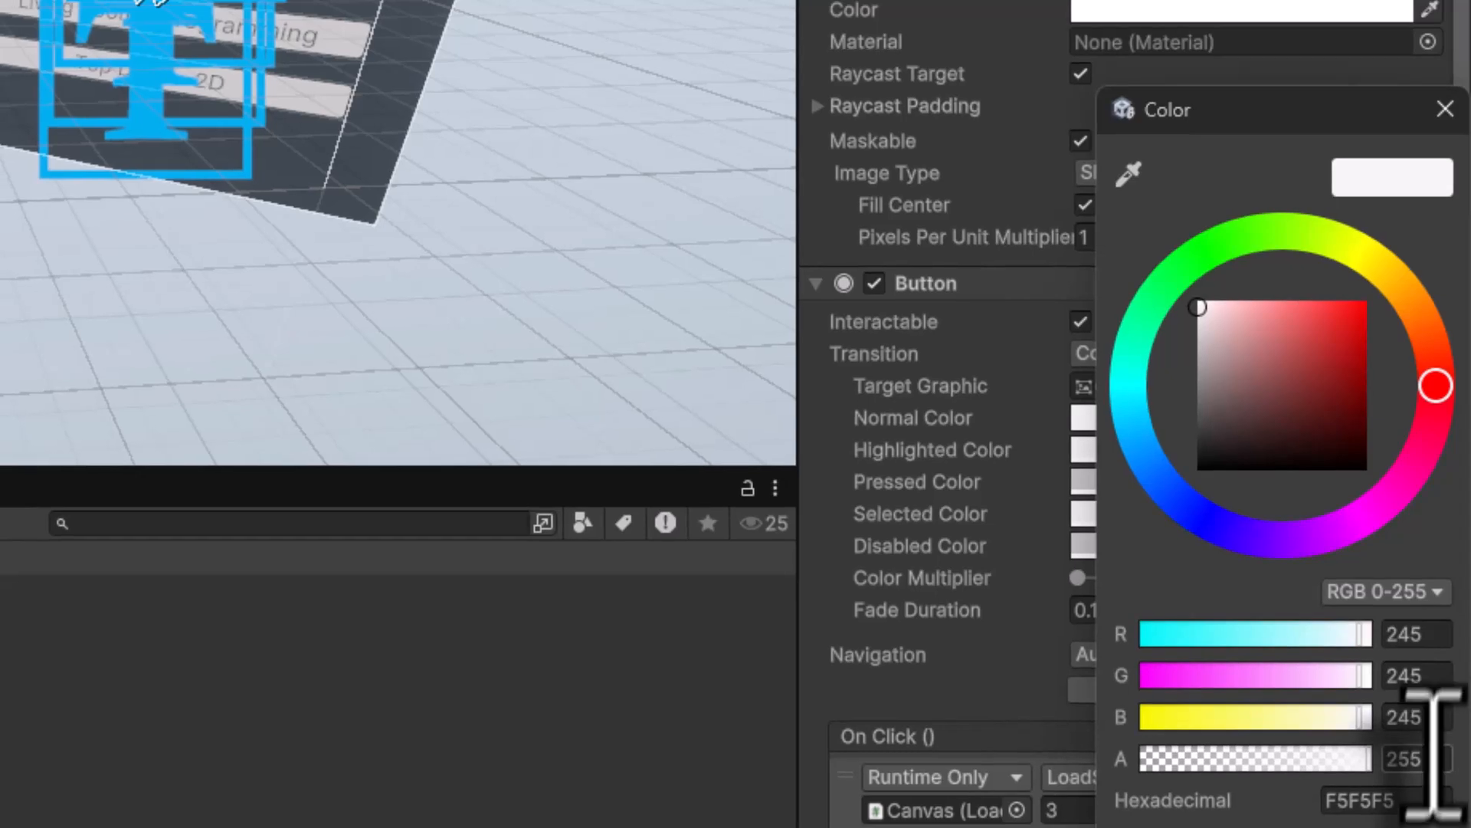
pyautogui.write('255')
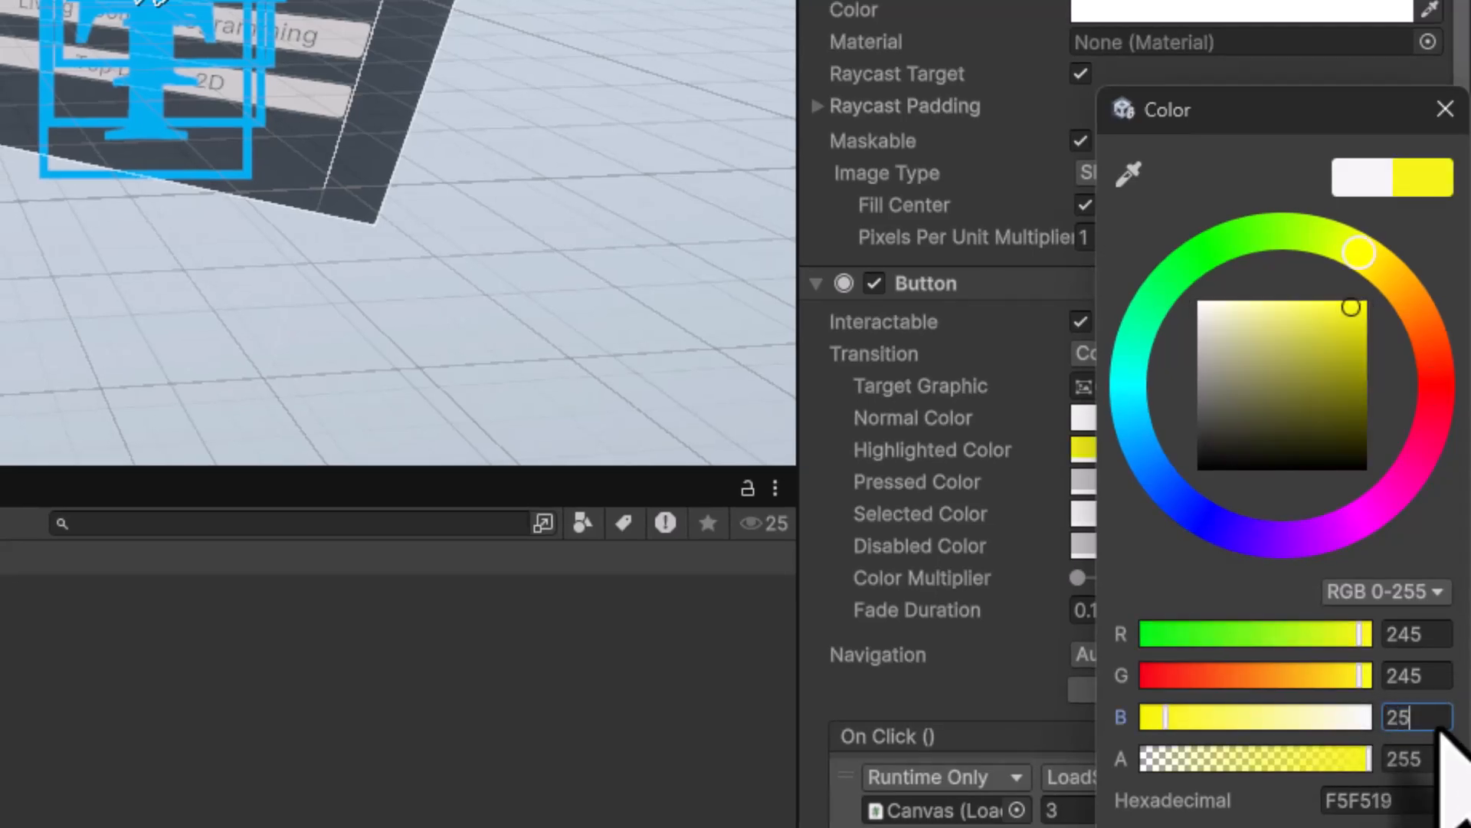
pyautogui.click(1437, 676)
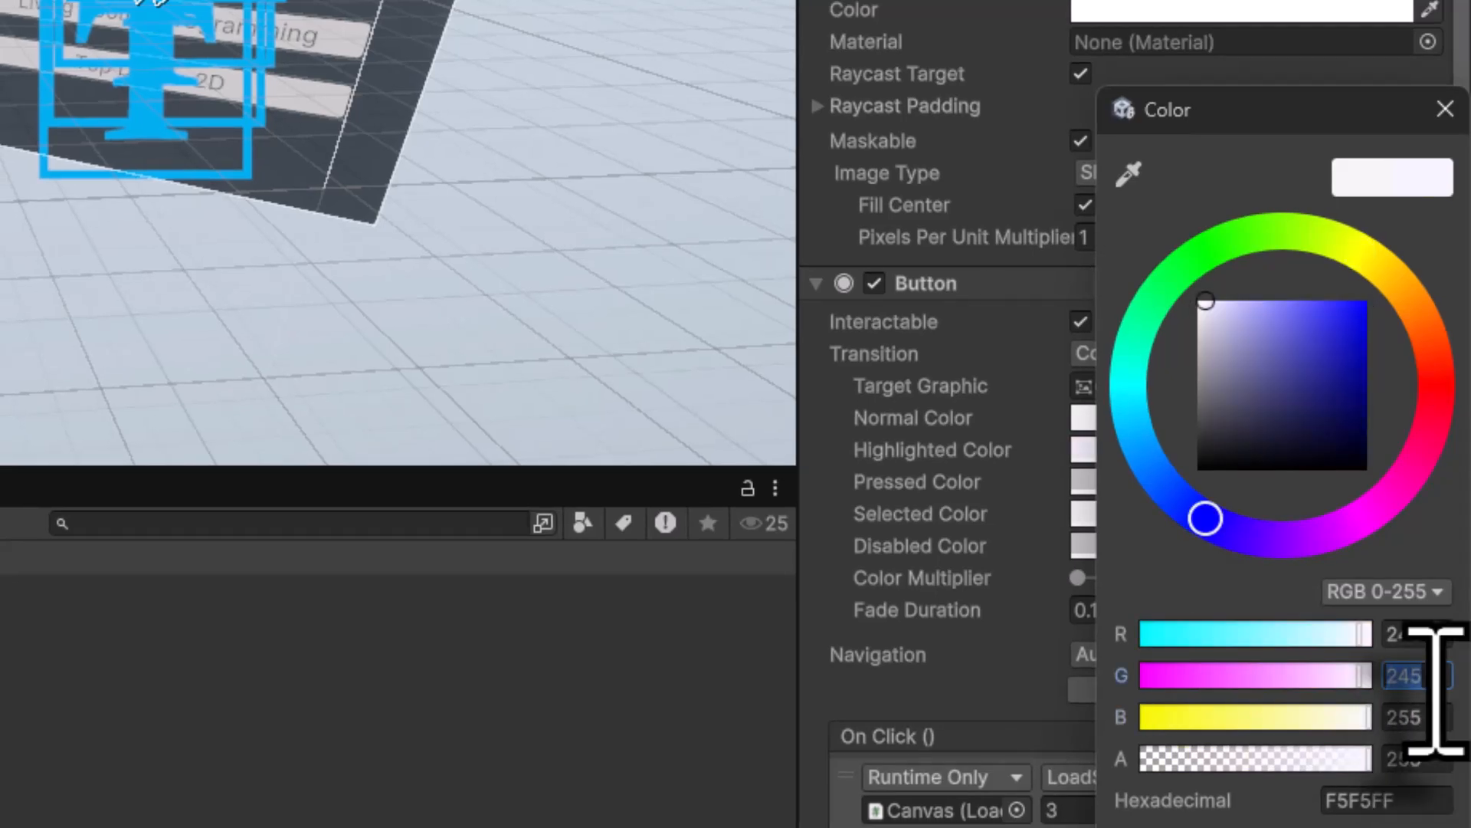
pyautogui.write('130')
pyautogui.click(1433, 638)
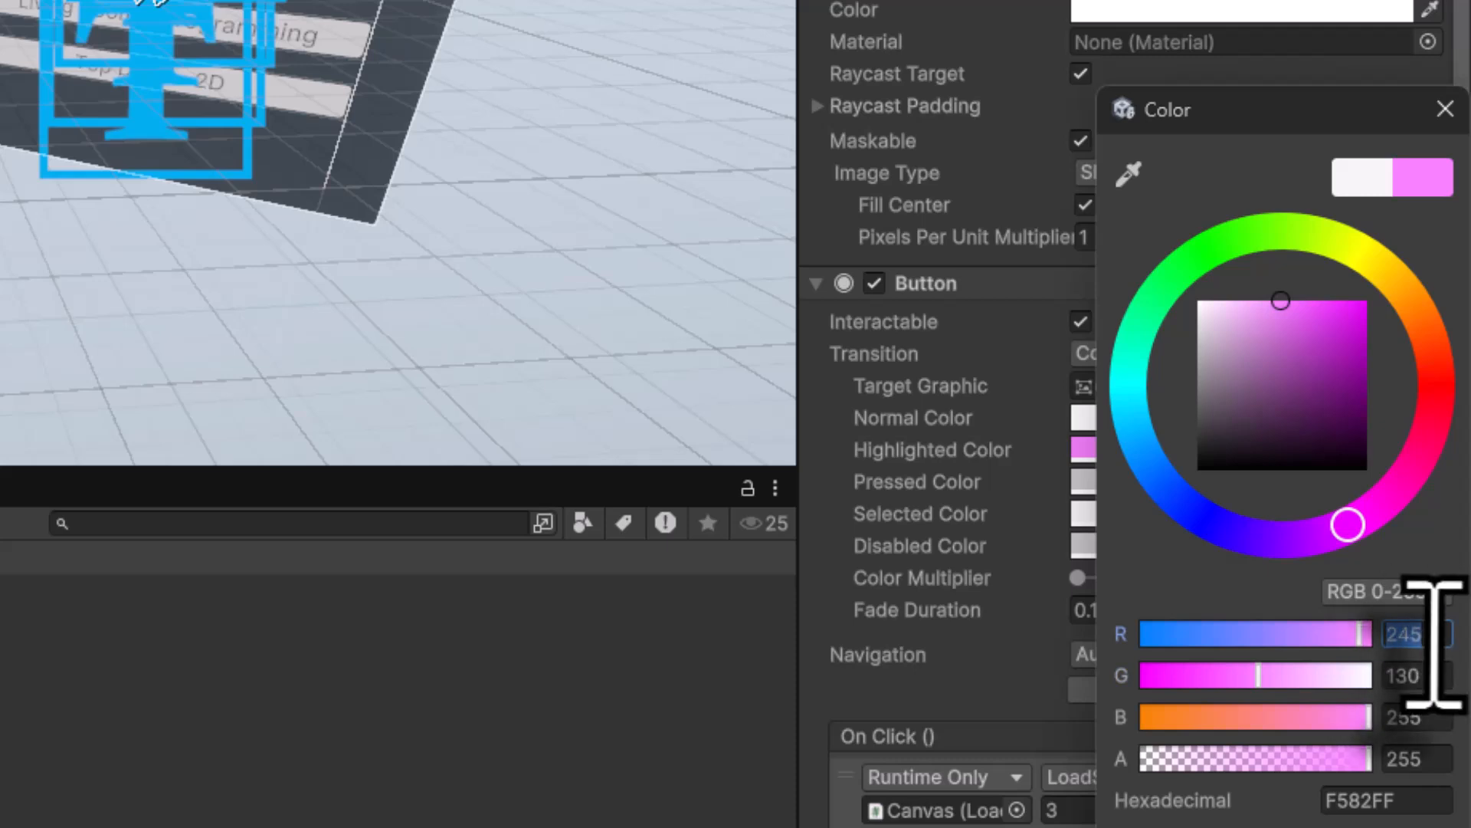
pyautogui.write('0')
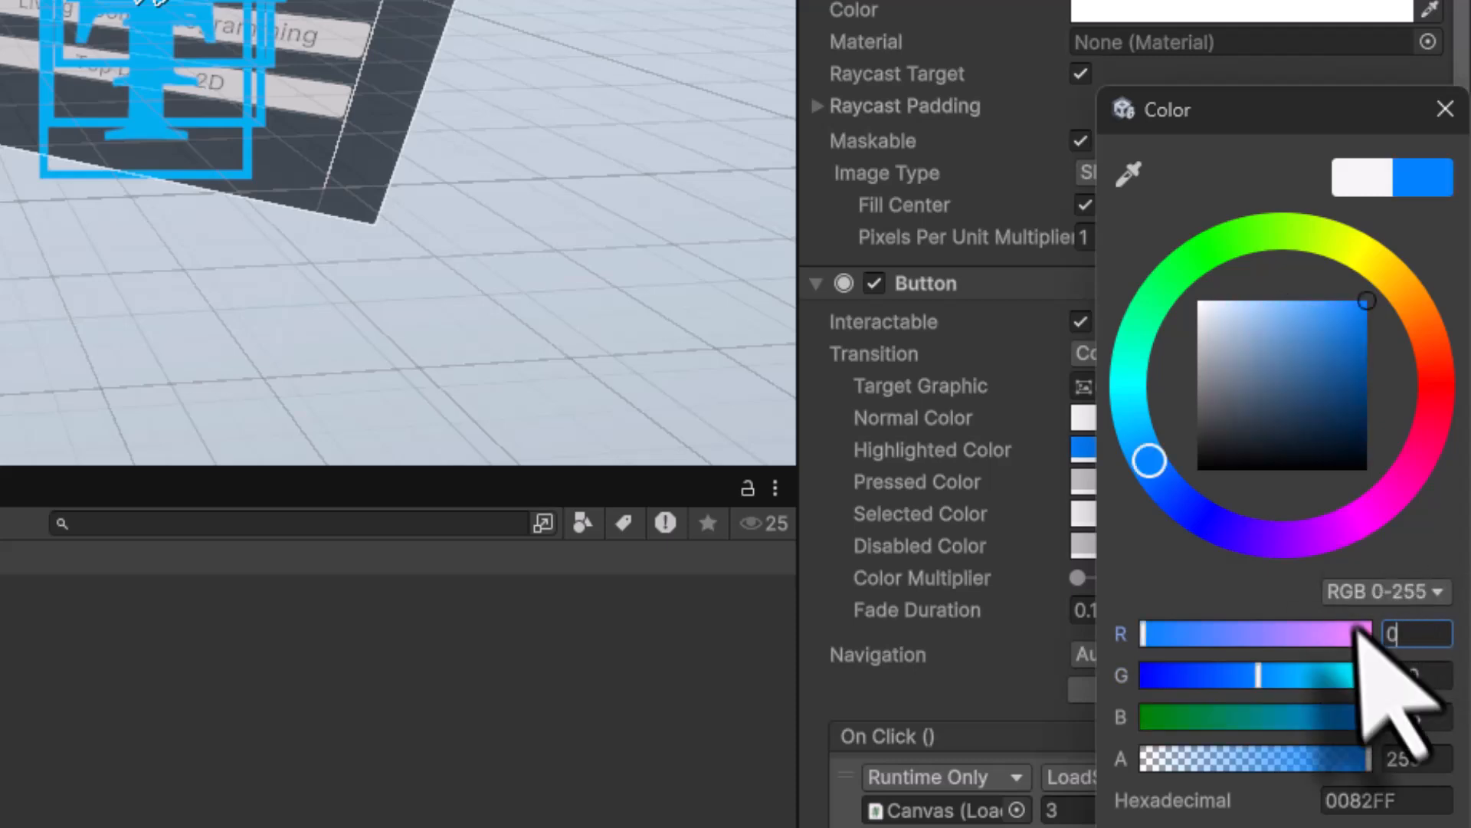
pyautogui.click(1446, 109)
pyautogui.scroll(-3, 923, 628)
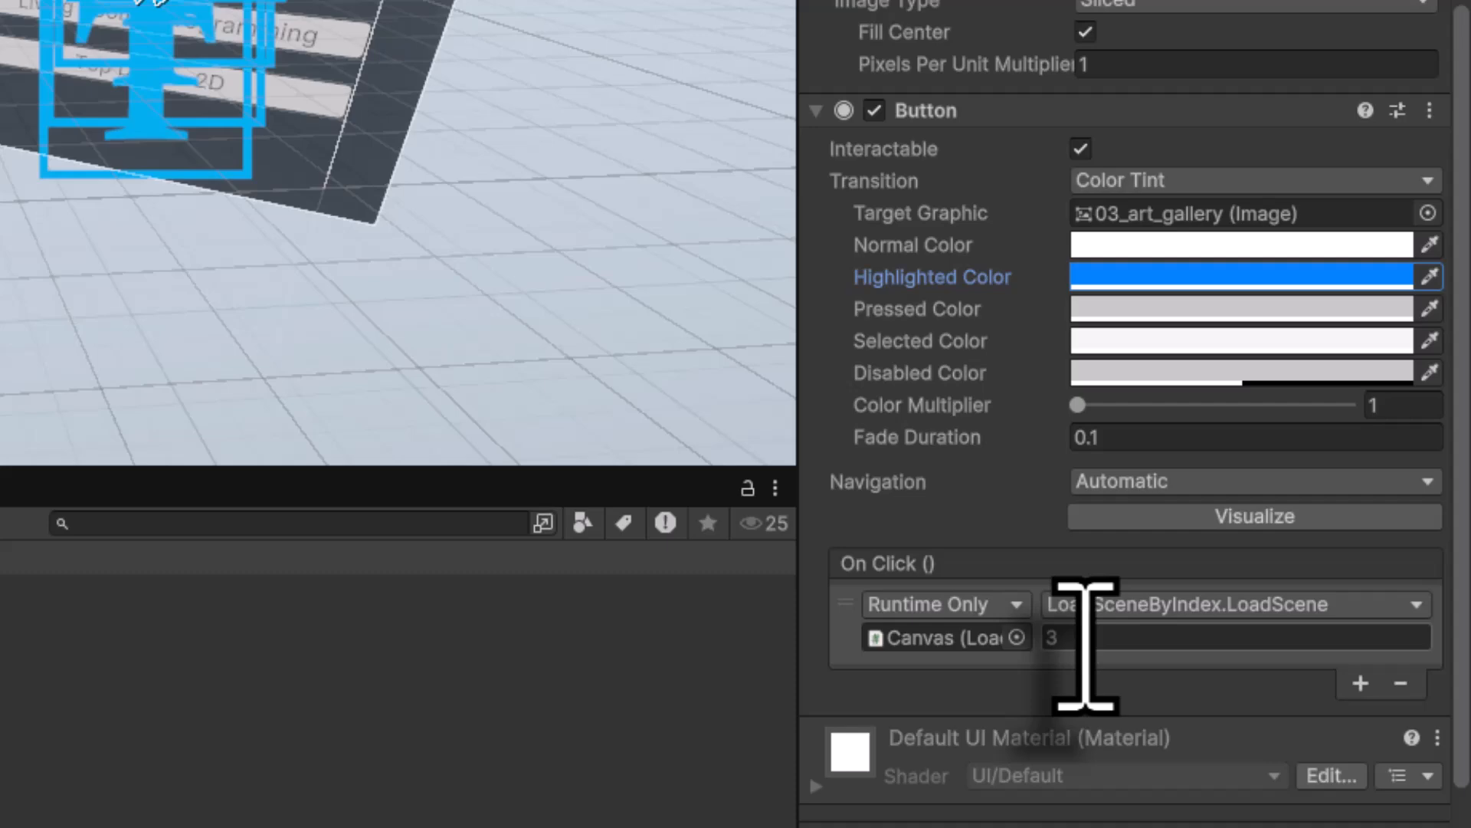
pyautogui.click(38, 79)
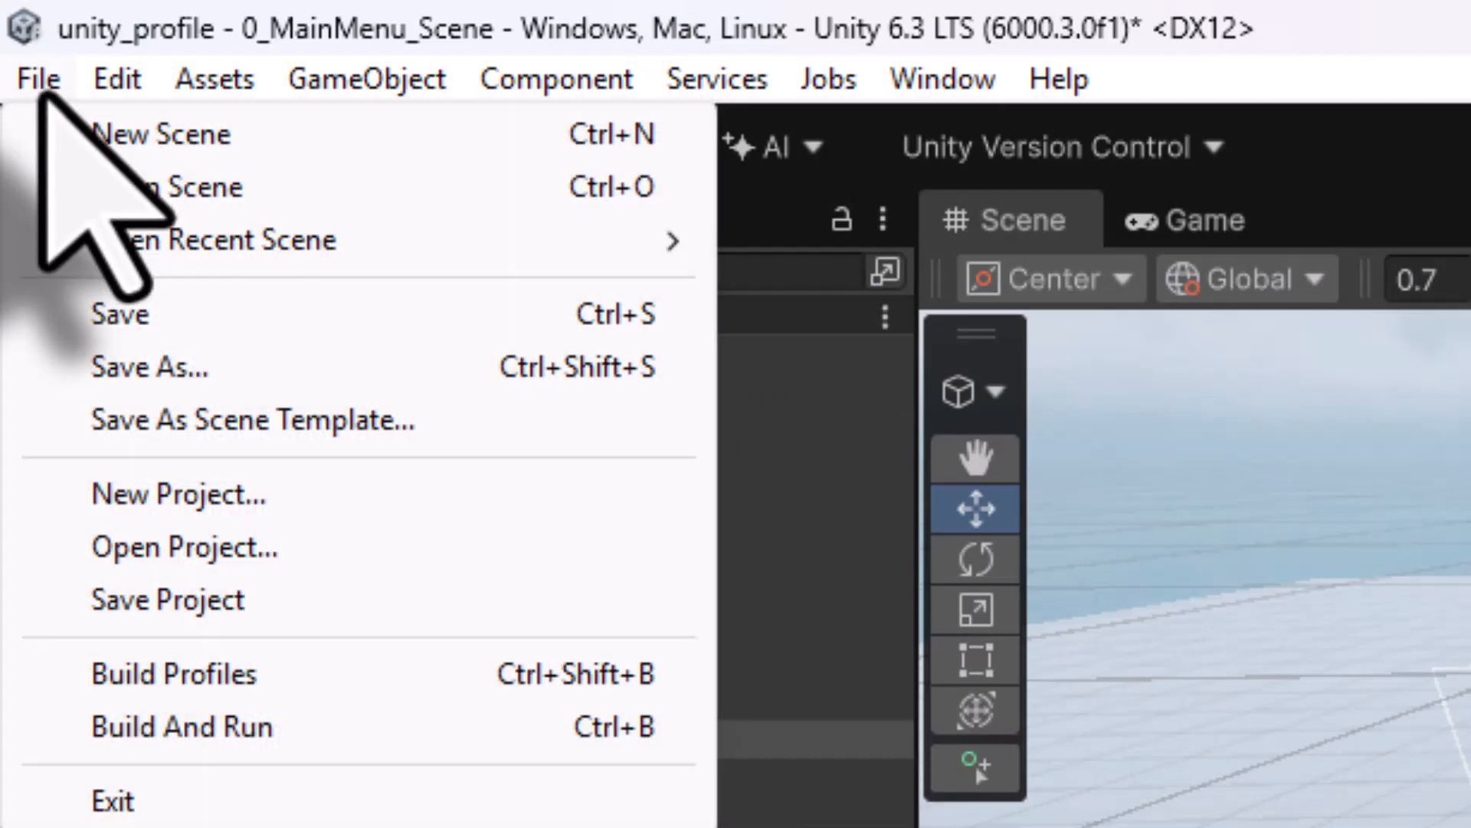
# - Add the 03_art_gallery scene to the build profile's shared scene list
pyautogui.click(206, 674)
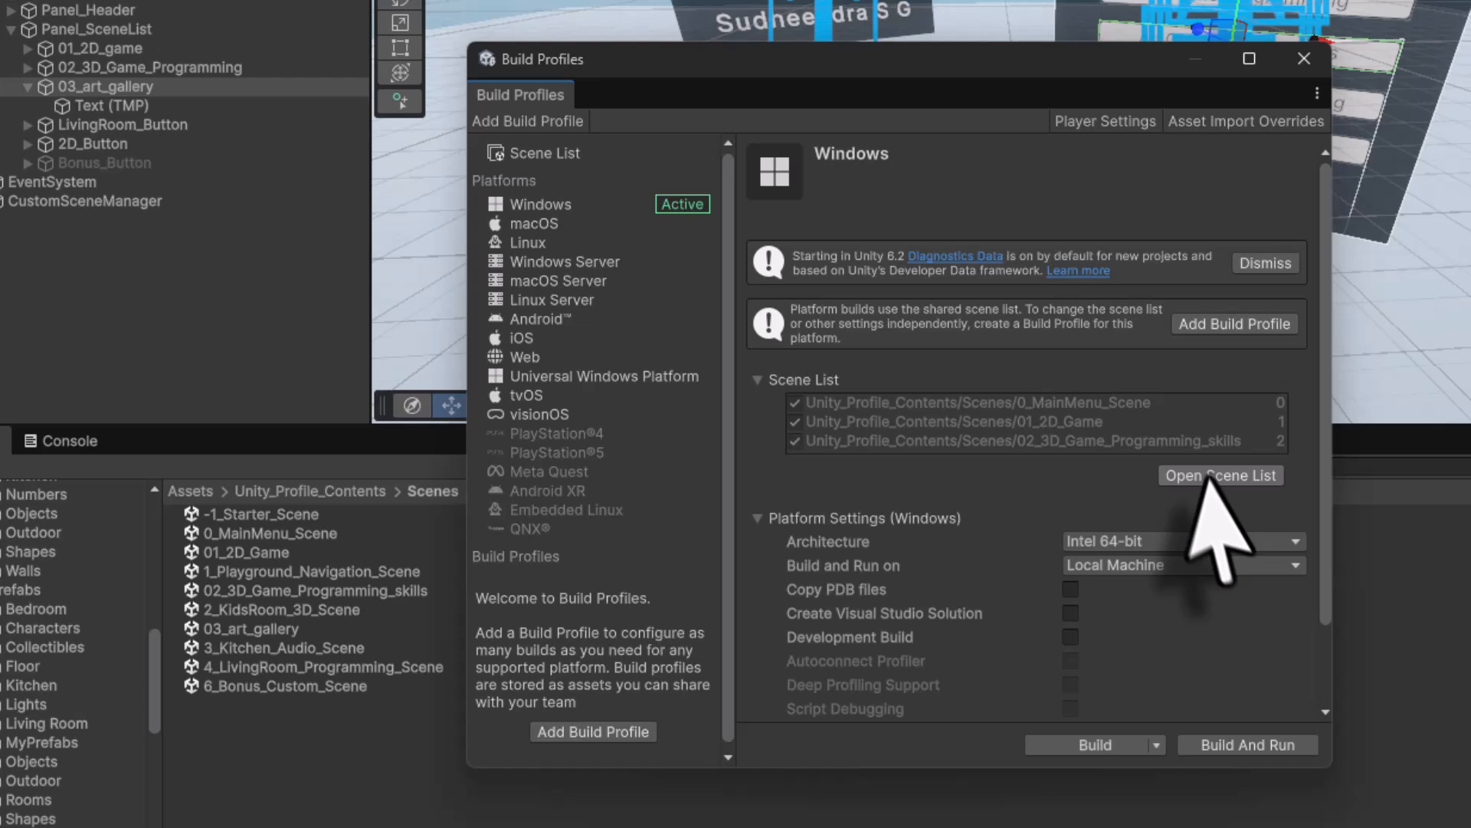
pyautogui.click(1217, 472)
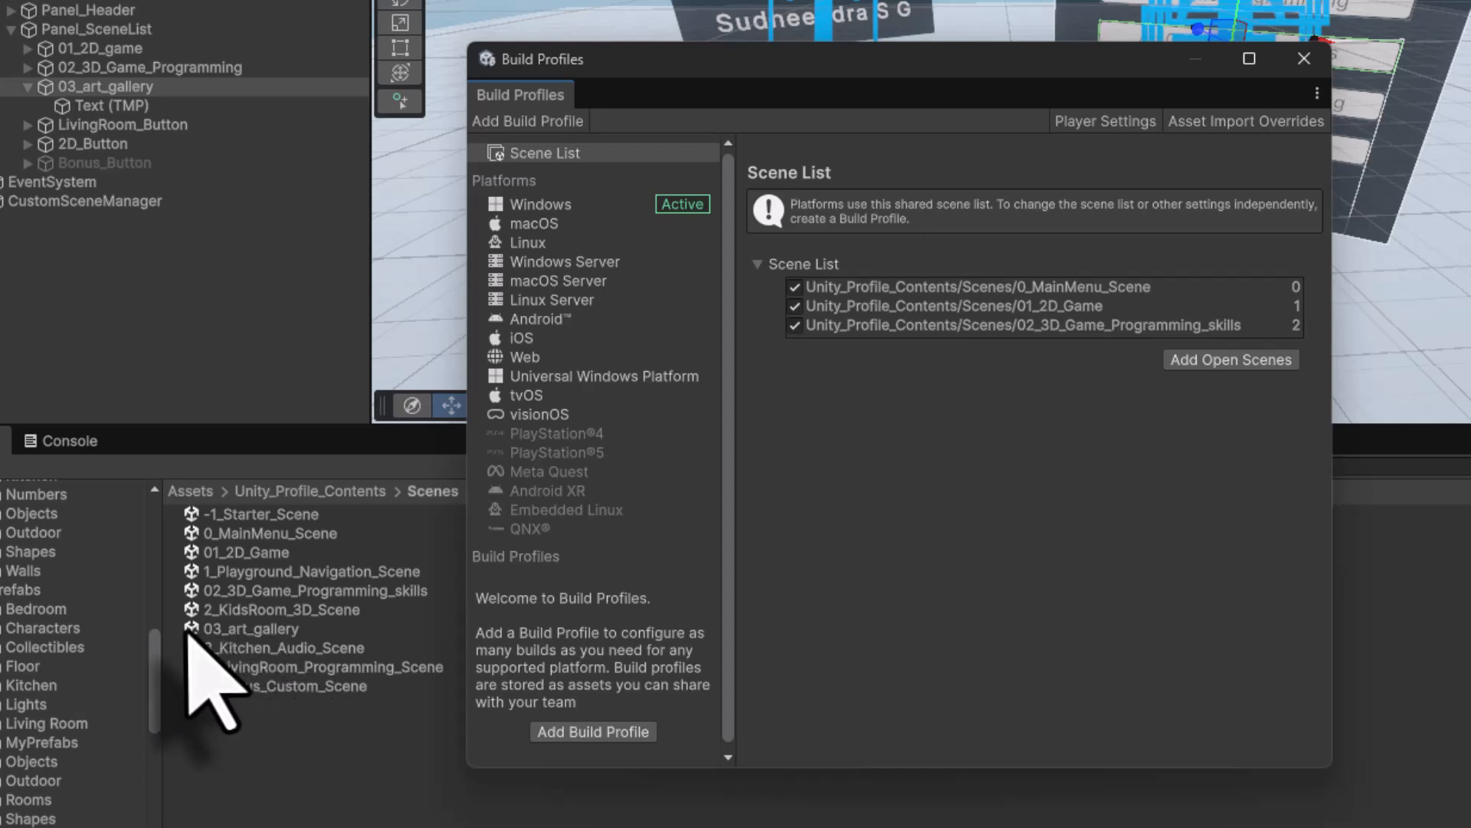
pyautogui.moveTo(193, 611); pyautogui.dragTo(1230, 360)
pyautogui.click(1230, 360)
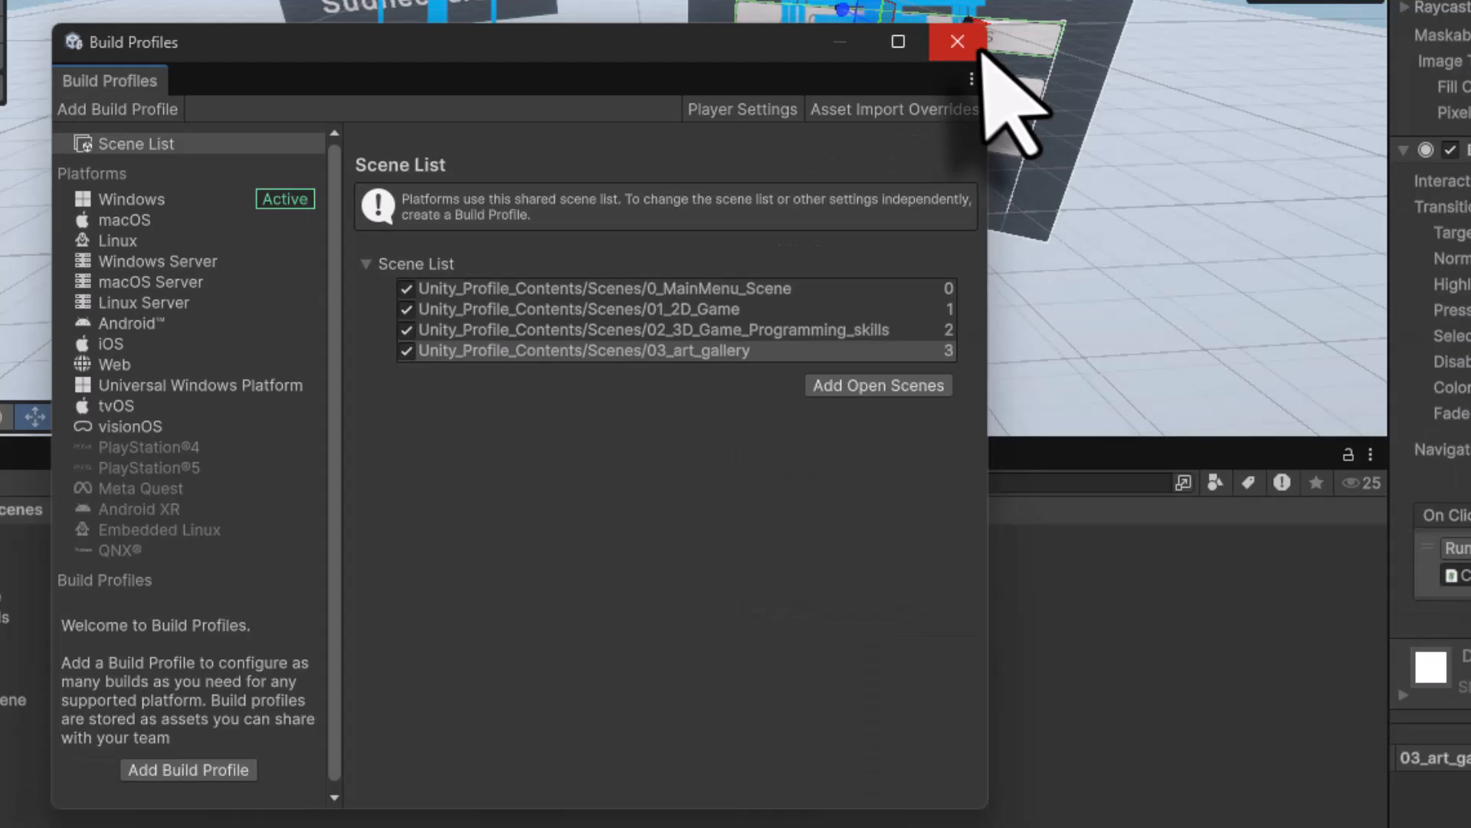
pyautogui.click(958, 41)
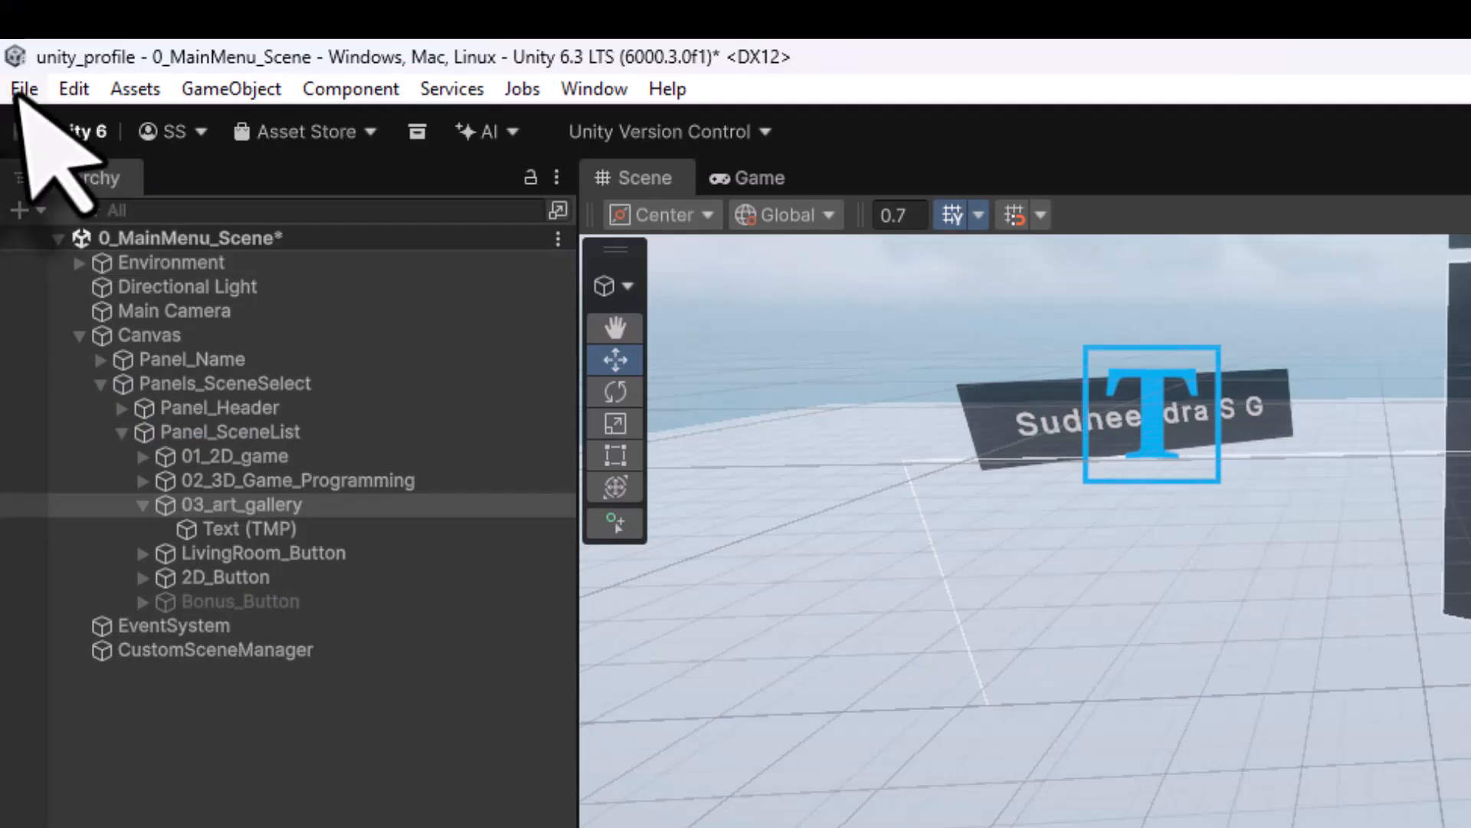
# - Save the 0_MainMenu_Scene and select 03_art_gallery in the project's Scenes folder
pyautogui.click(24, 85)
pyautogui.click(69, 237)
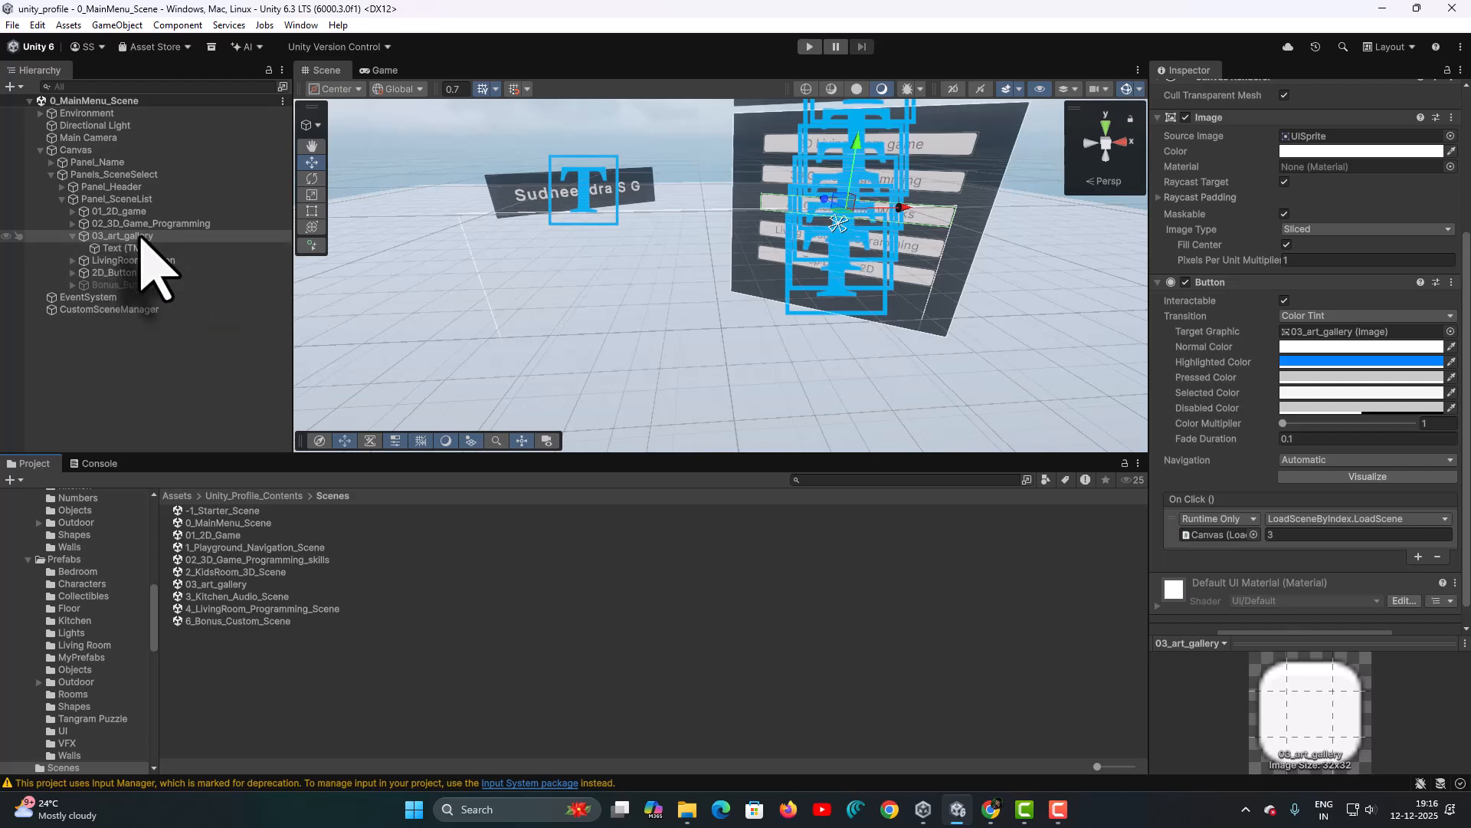
pyautogui.click(216, 584)
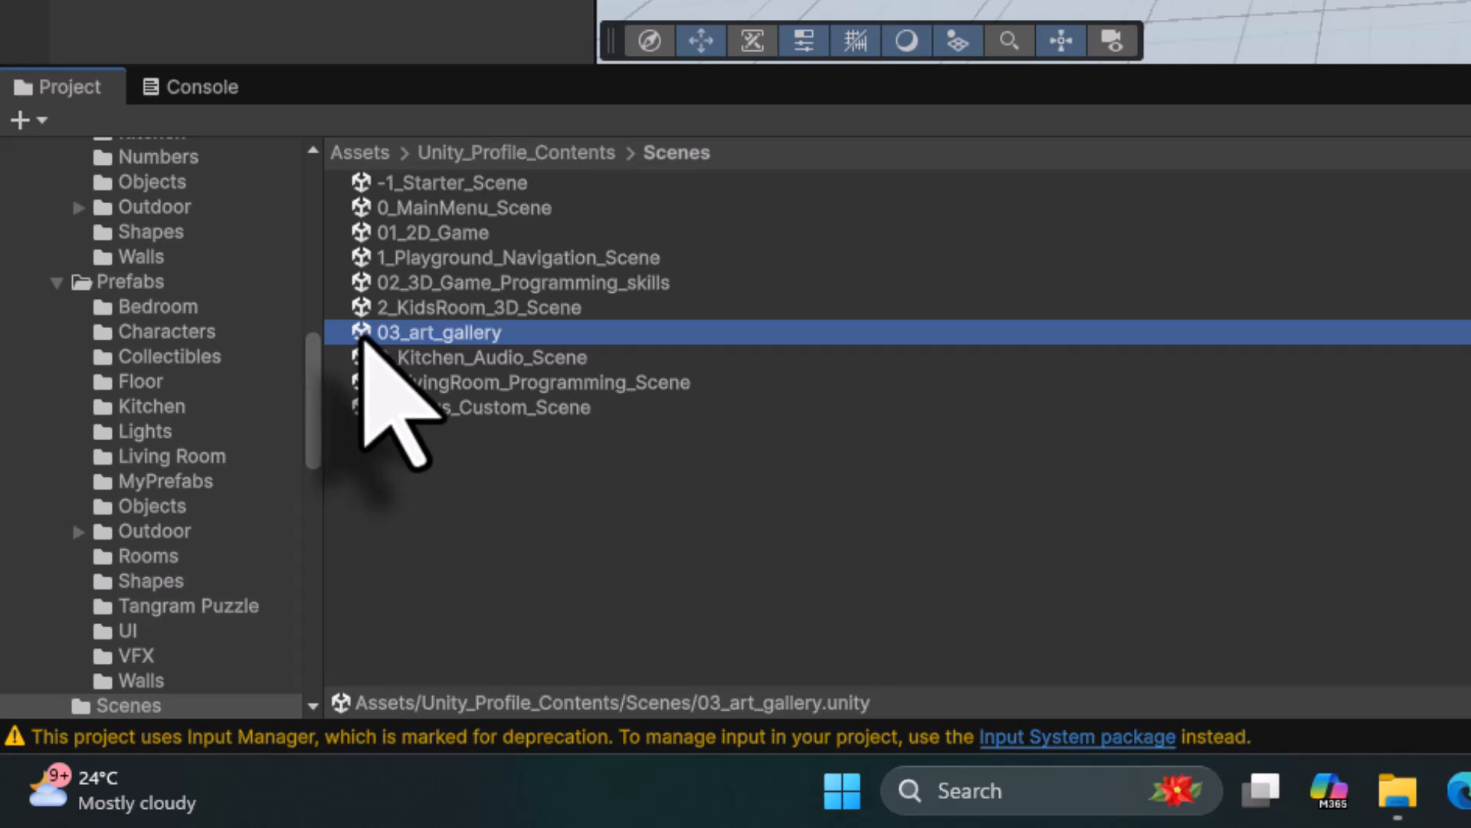
# - Open the 03_art_gallery scene and add a UI Canvas to its Hierarchy
pyautogui.doubleClick(362, 335)
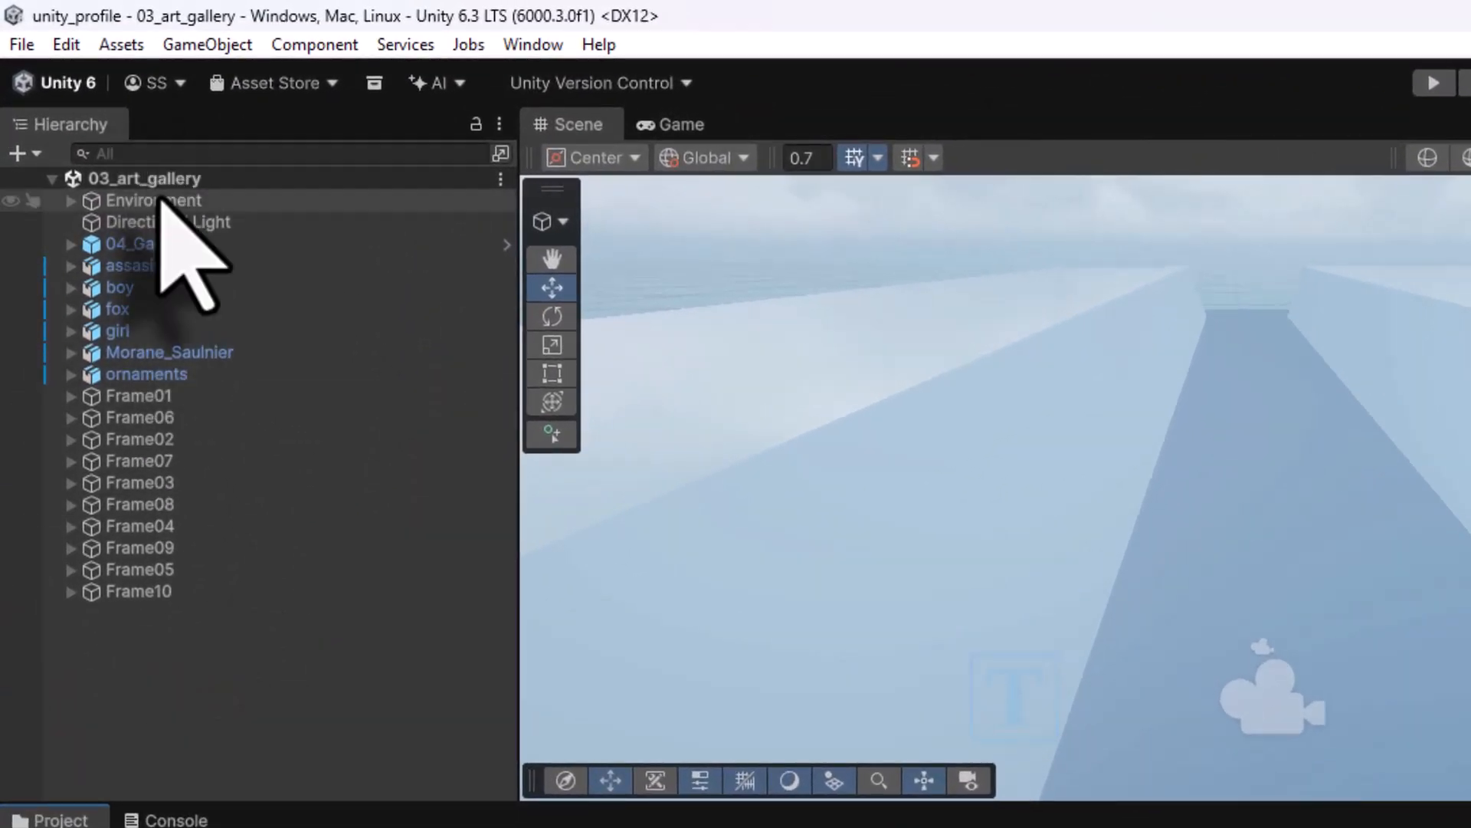
pyautogui.rightClick(140, 640)
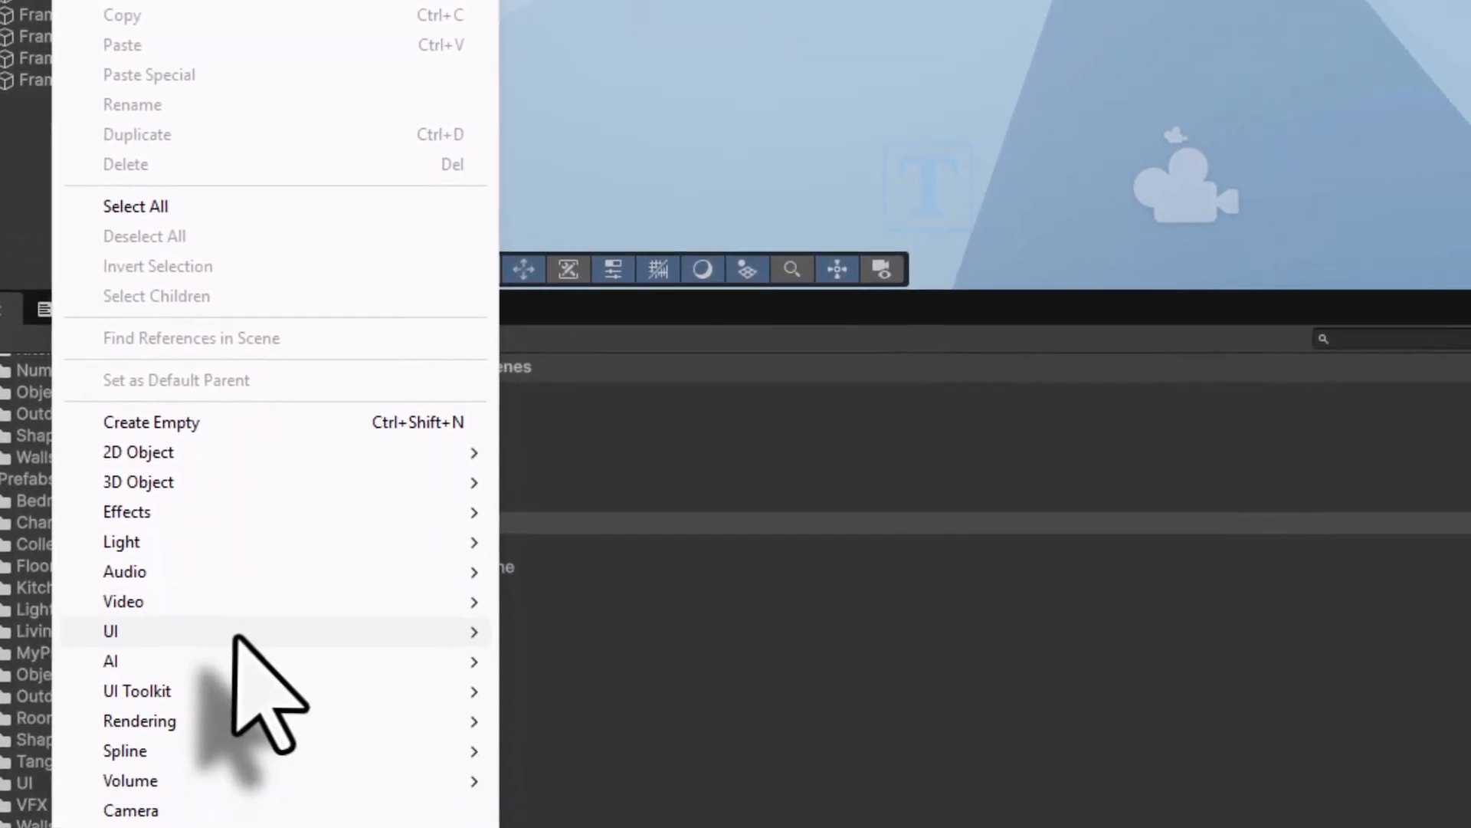
pyautogui.moveTo(234, 636)
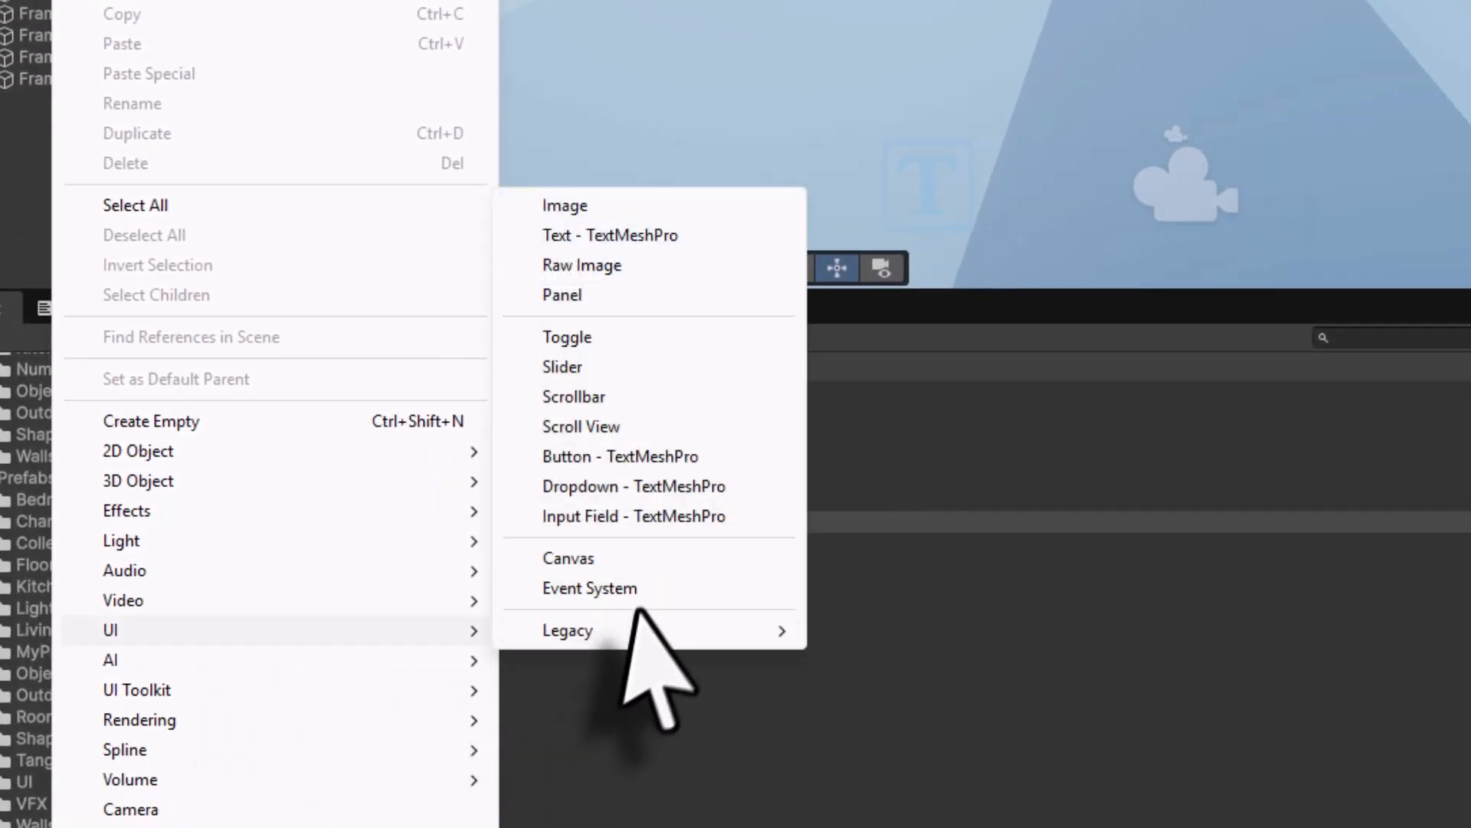
pyautogui.click(633, 561)
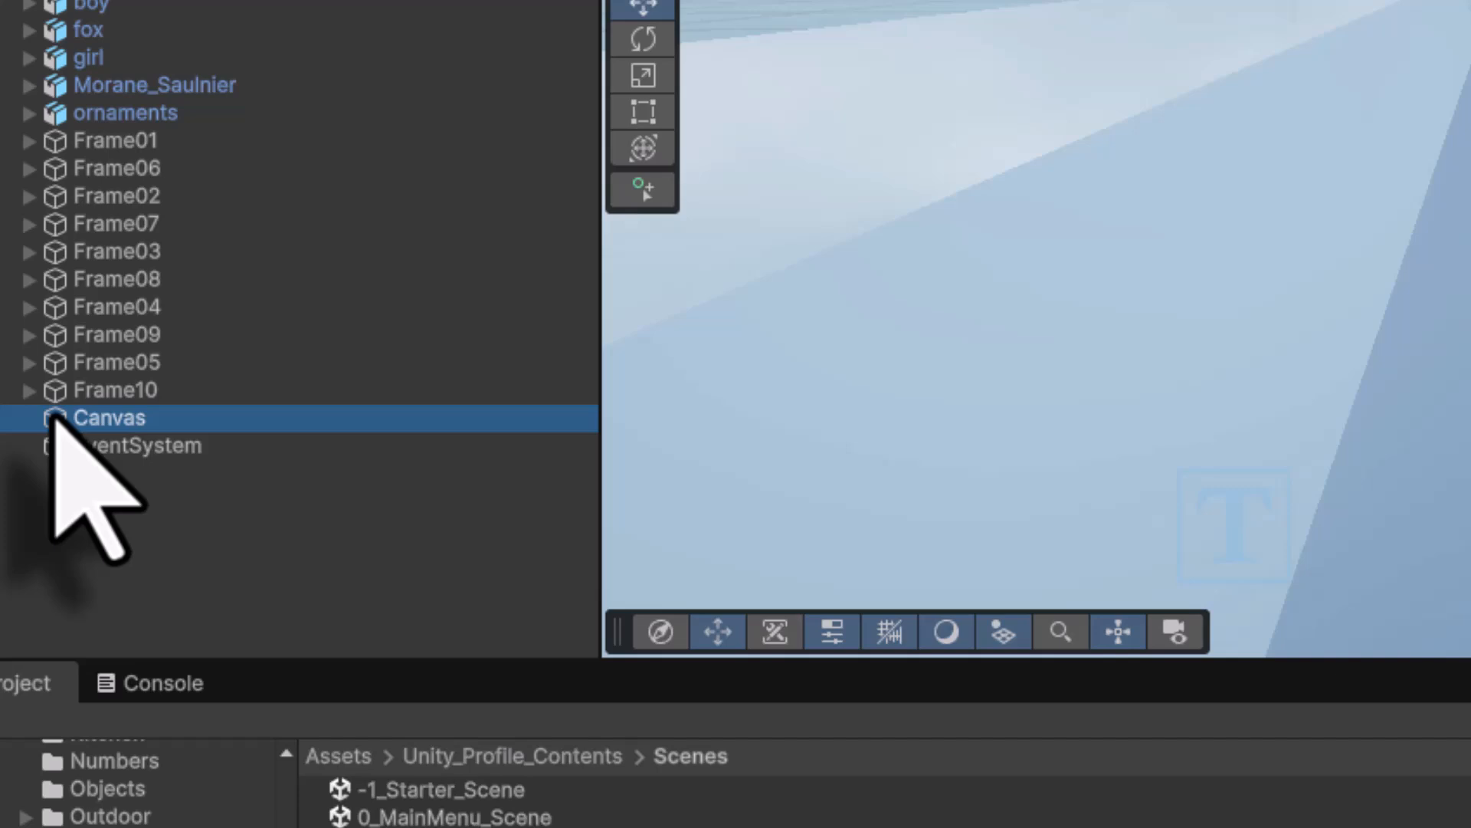
# - Add a Button - TextMeshPro under Canvas and name it Back_btn
pyautogui.rightClick(54, 418)
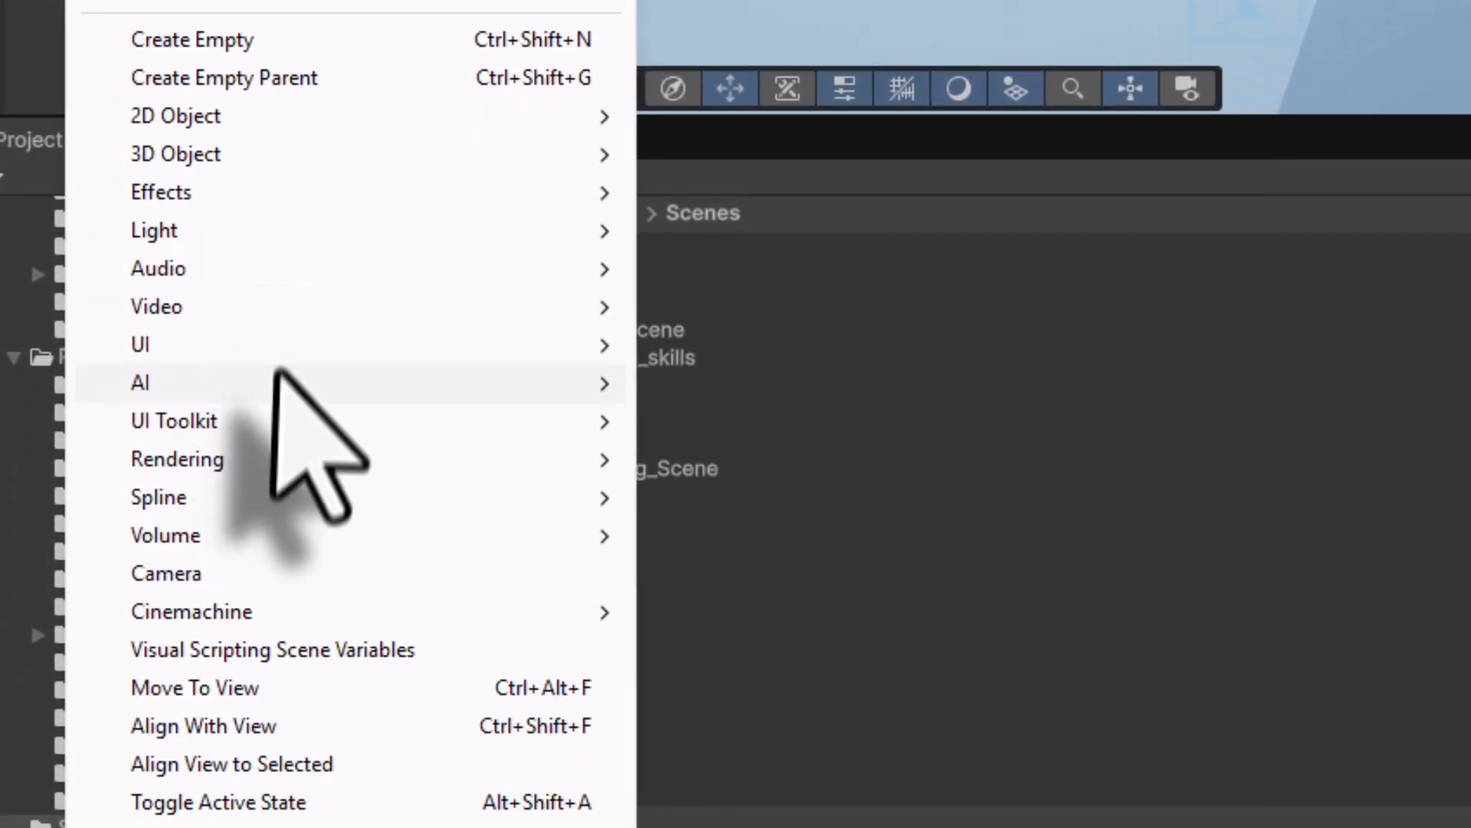
pyautogui.moveTo(280, 348)
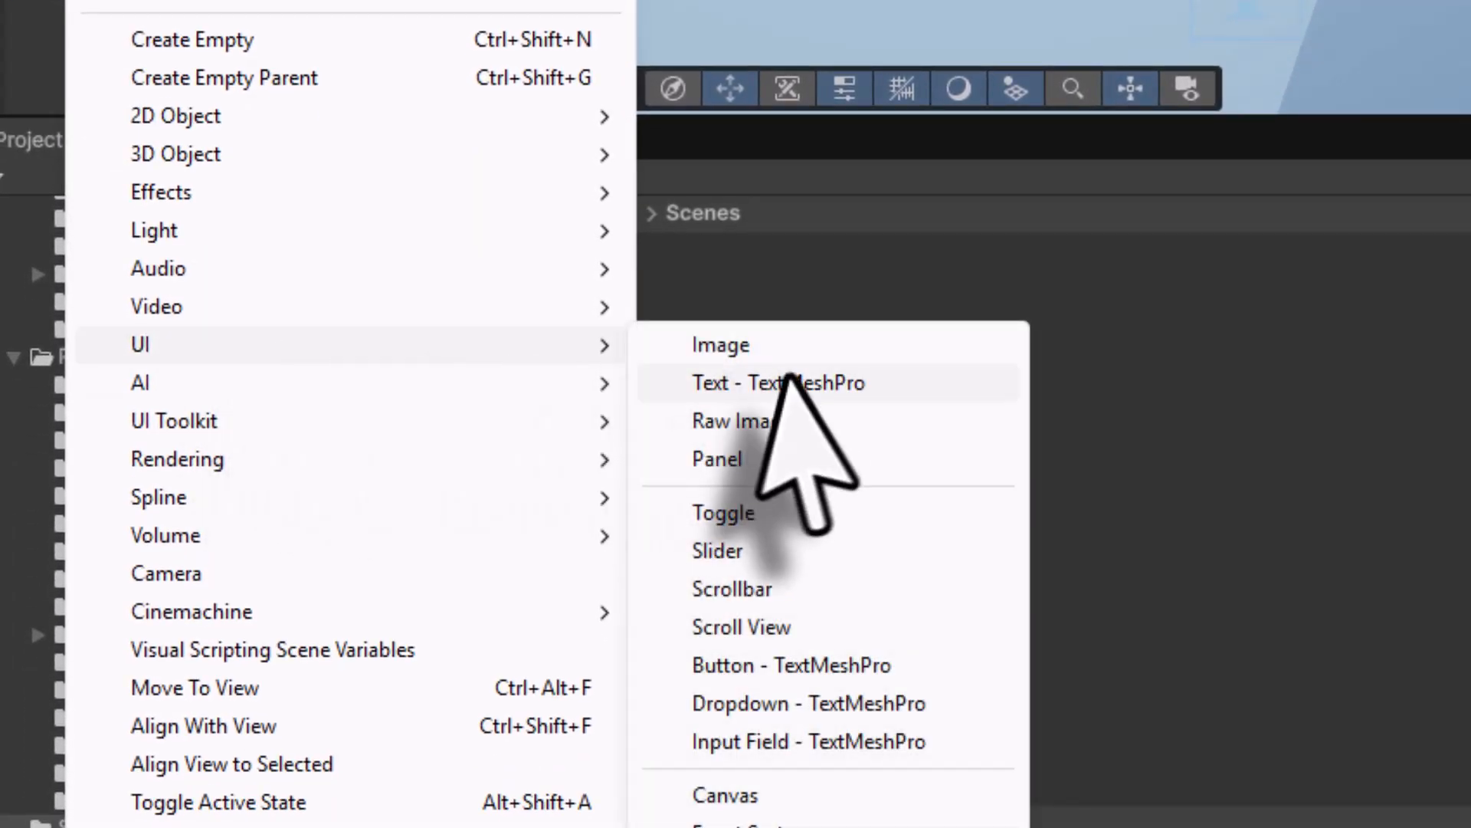
pyautogui.click(813, 665)
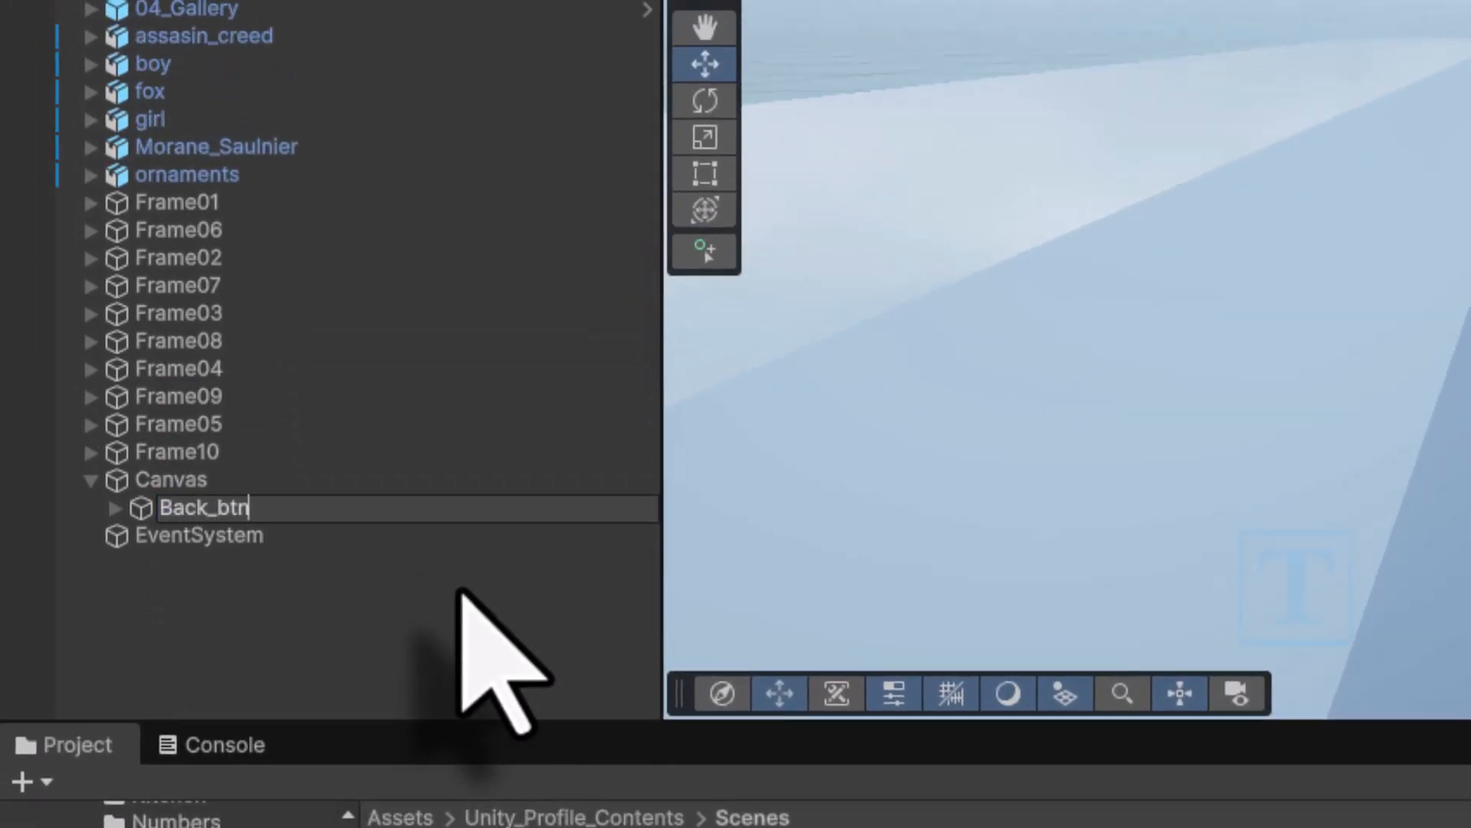
pyautogui.write('Back_btn')
pyautogui.press('Return')
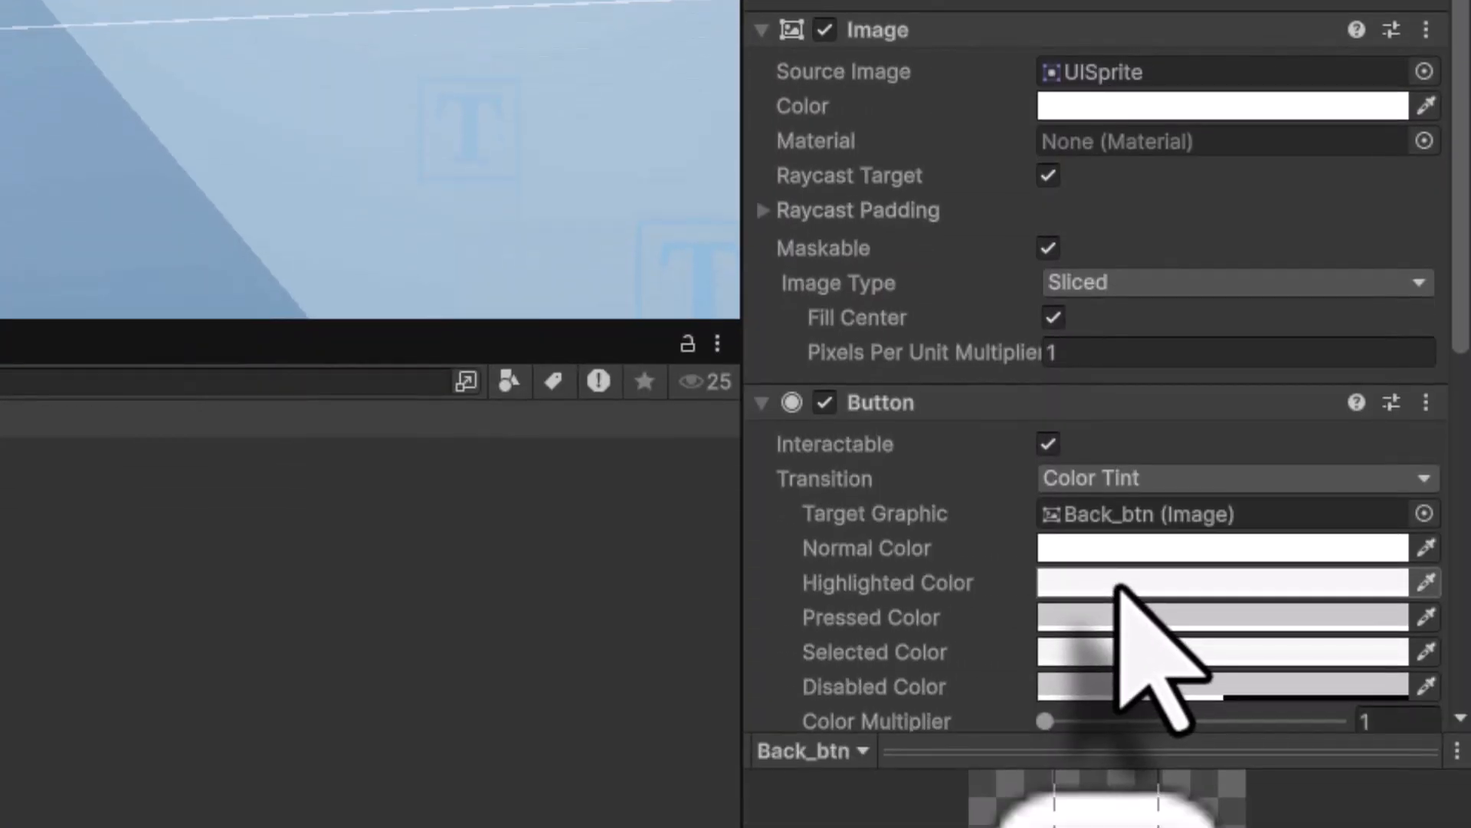
pyautogui.click(1118, 584)
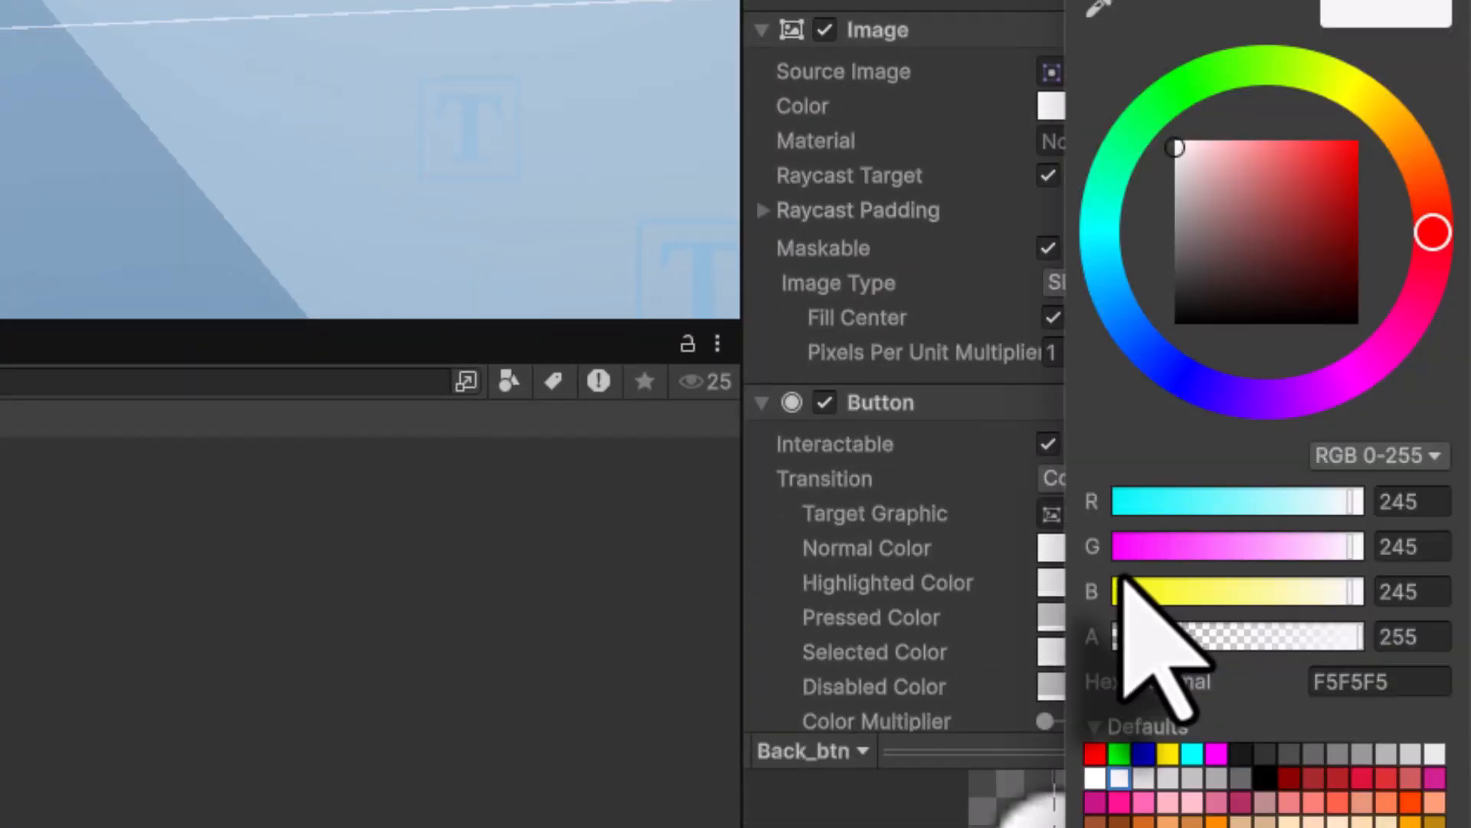
# - Set Back_btn's Highlighted Color to blue 0082FF (R 0, G 130, B 255)
pyautogui.click(1431, 636)
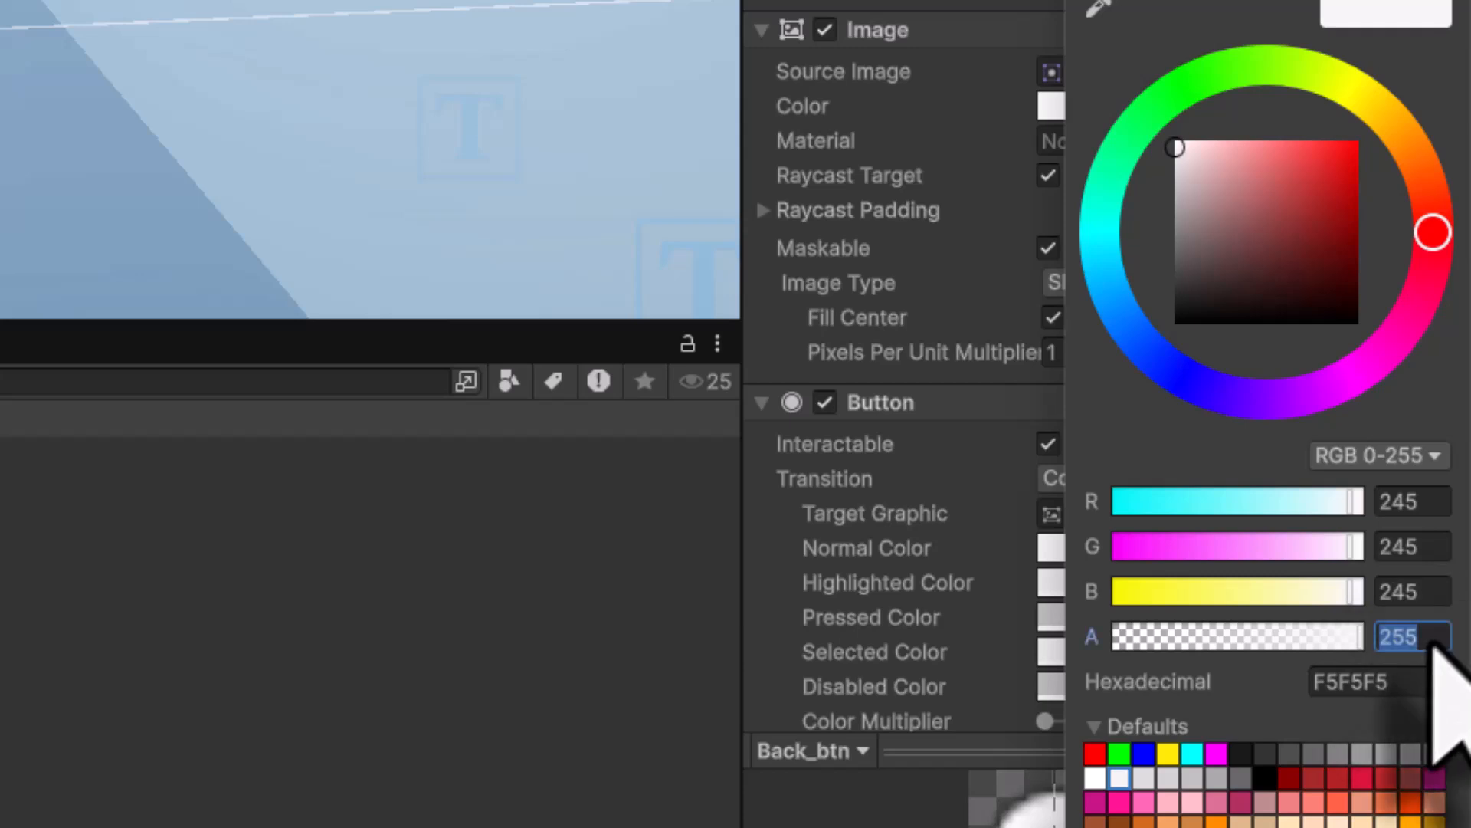
pyautogui.click(1440, 594)
pyautogui.write('255')
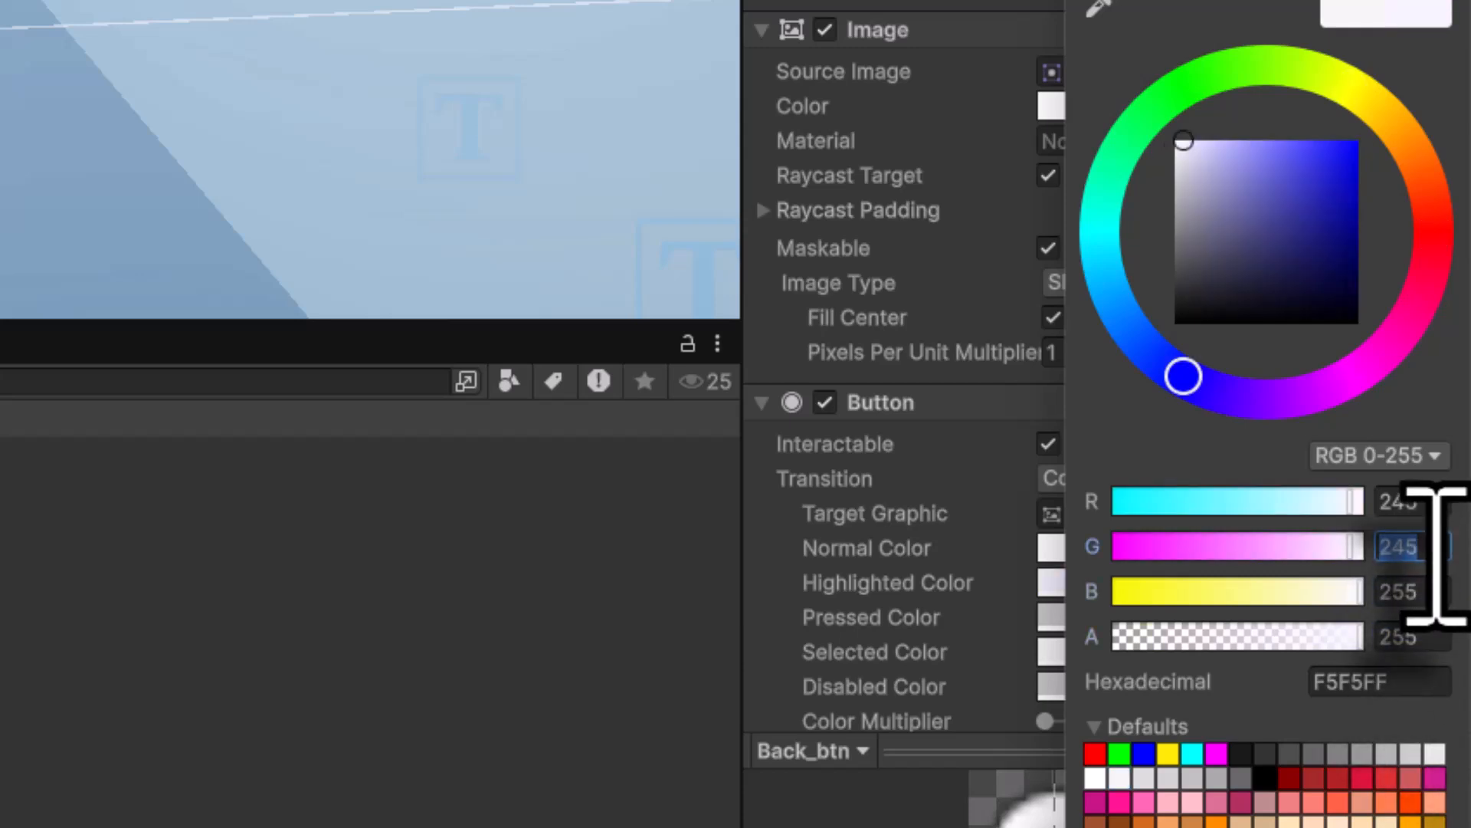
pyautogui.write('130')
pyautogui.click(1414, 502)
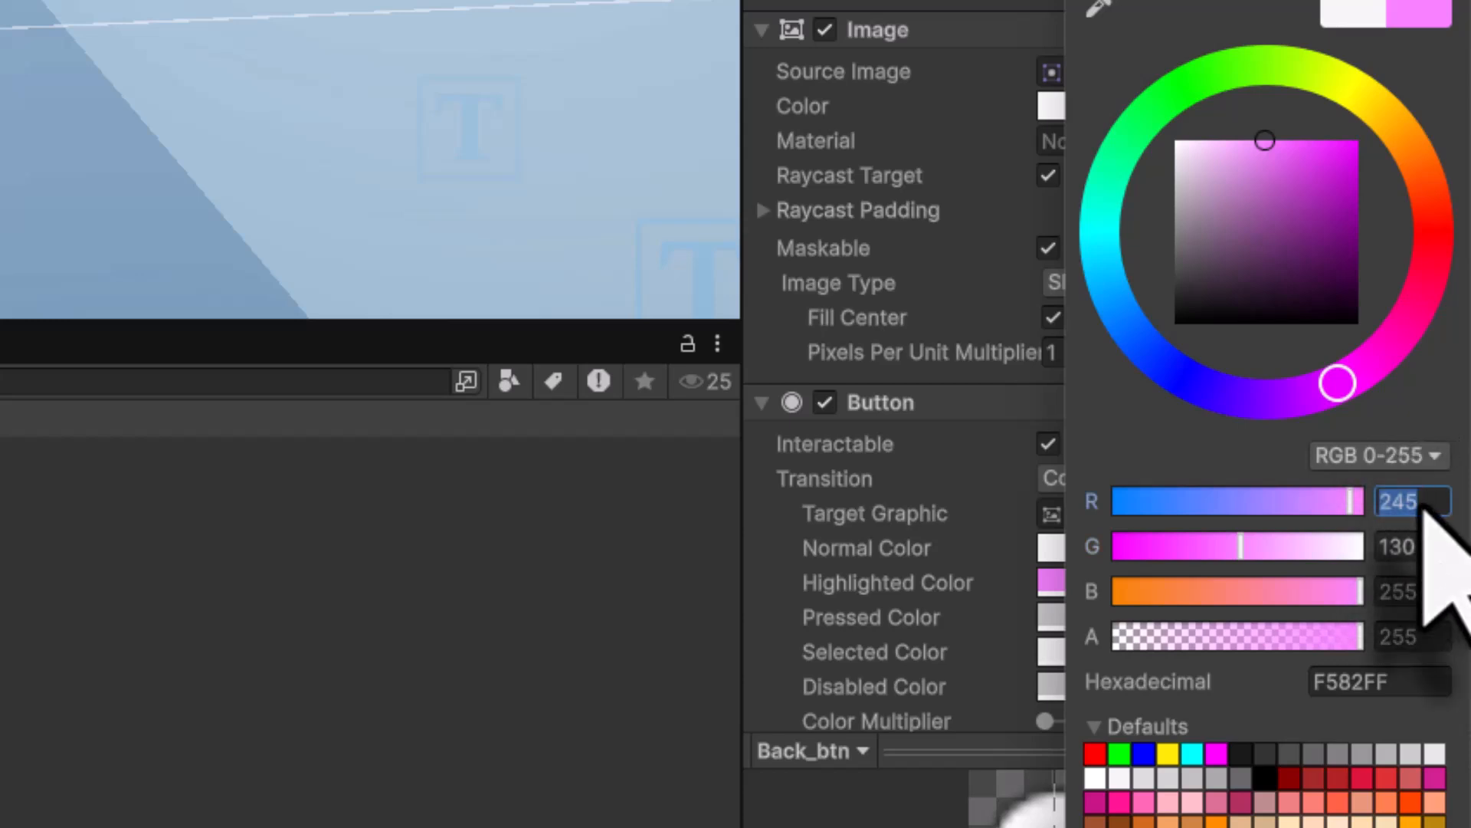
pyautogui.write('0')
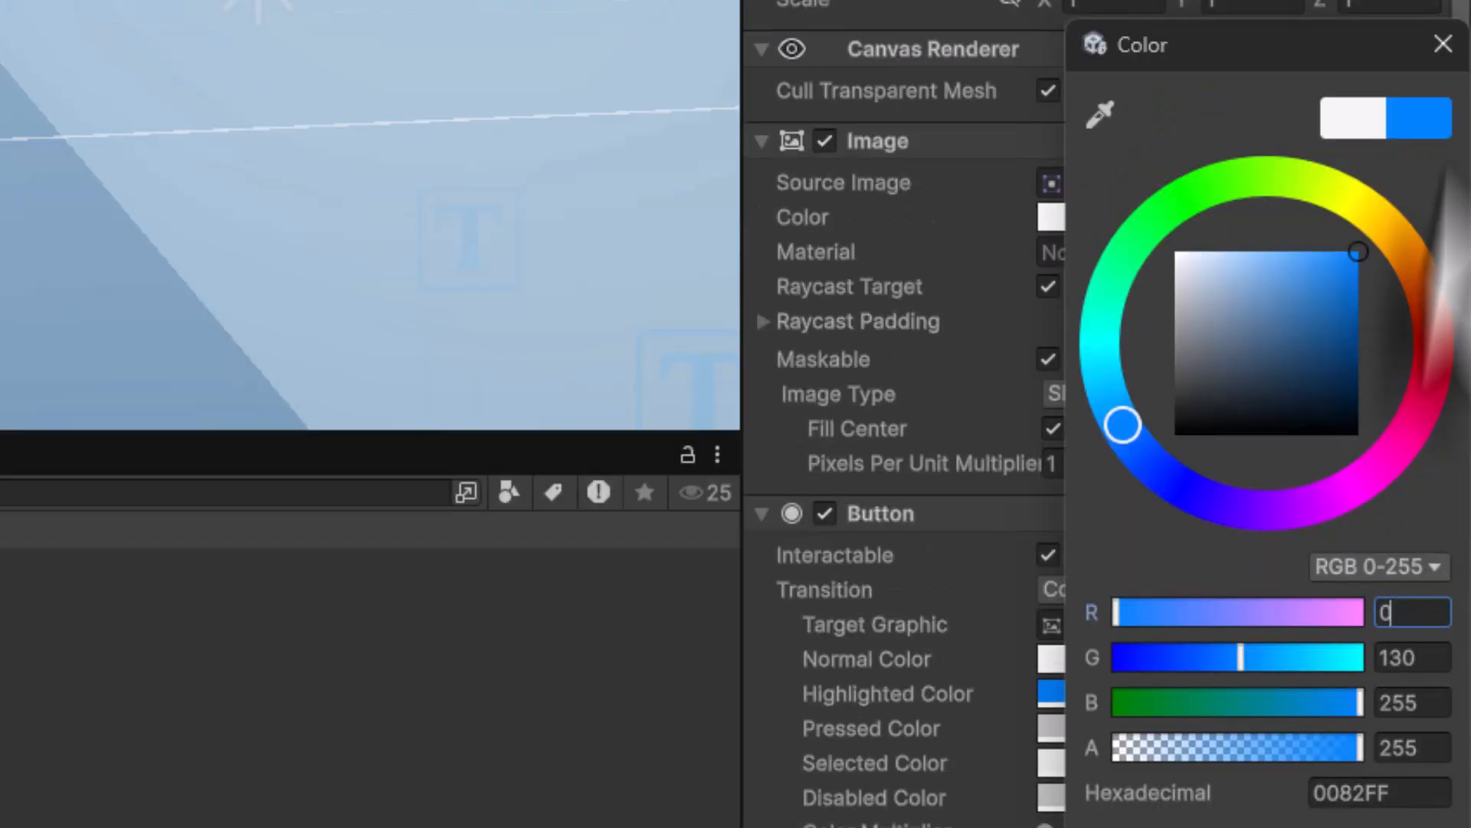
pyautogui.click(1444, 46)
pyautogui.scroll(-6, 1243, 660)
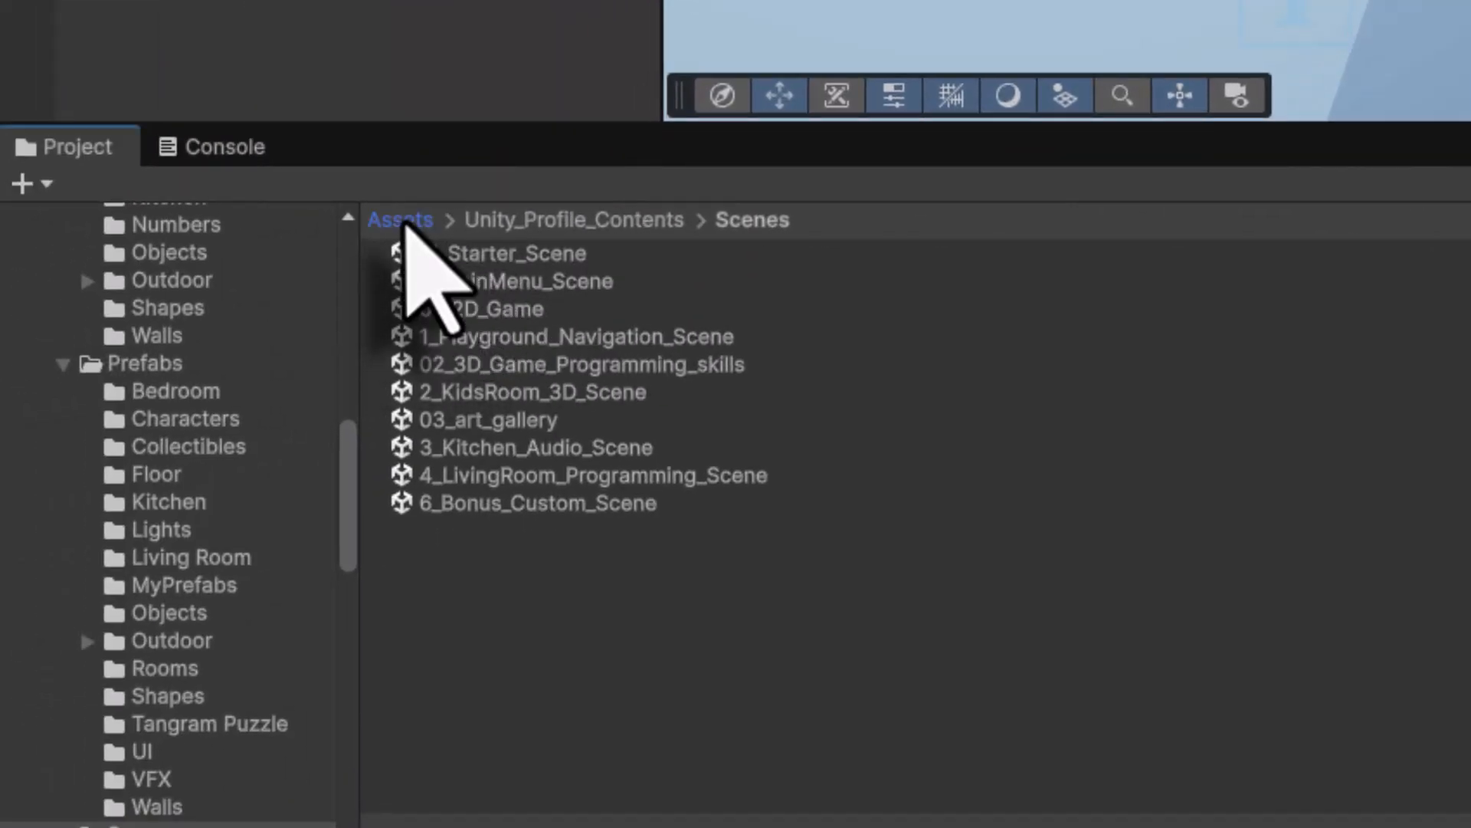
# - Drag LoadSceneByIndex from Unity_Profile_Contents > Source Files > Scripts onto the gallery Canvas, then reselect Back_btn
pyautogui.click(69, 276)
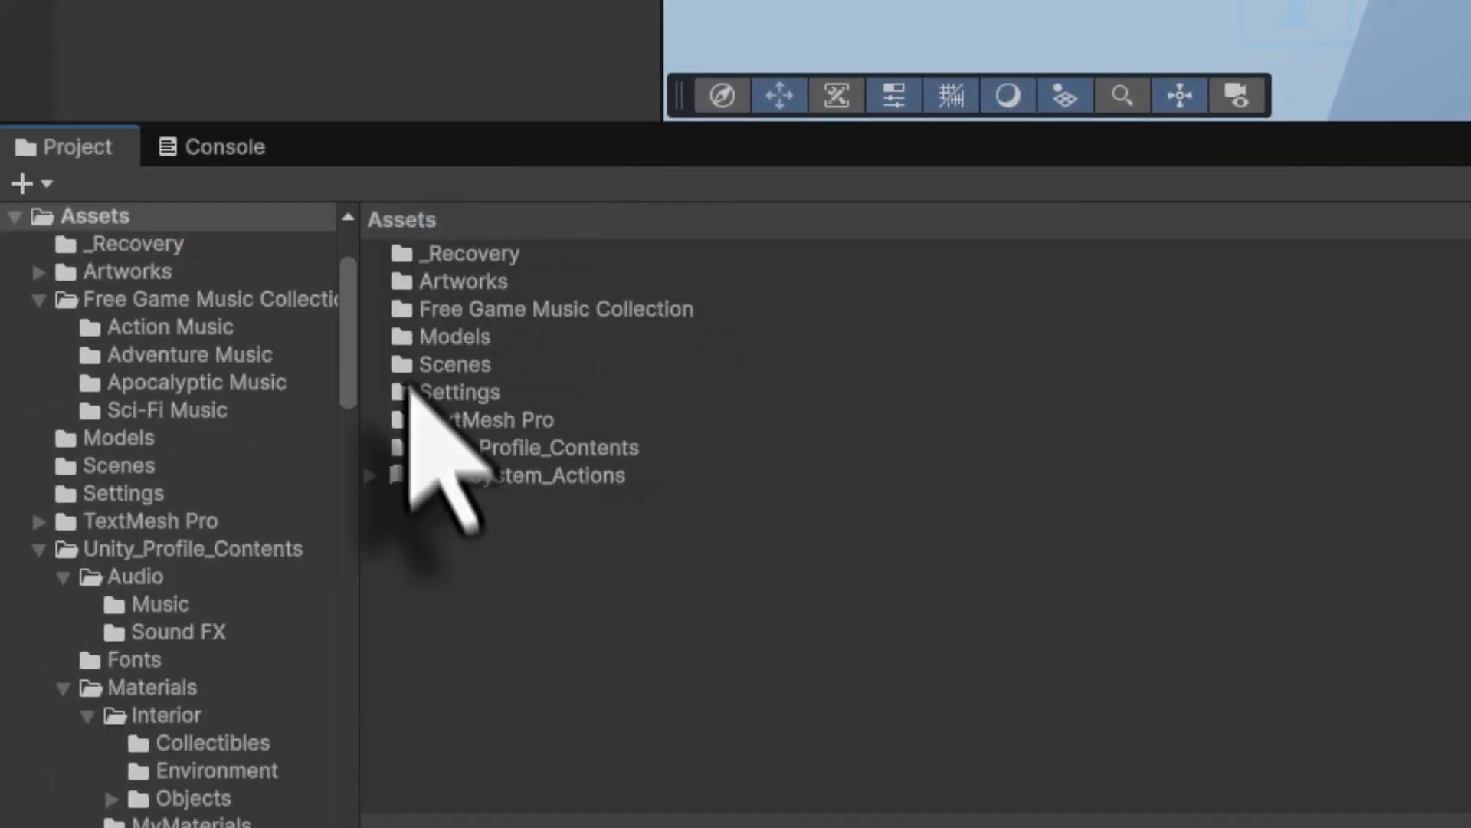
pyautogui.doubleClick(452, 449)
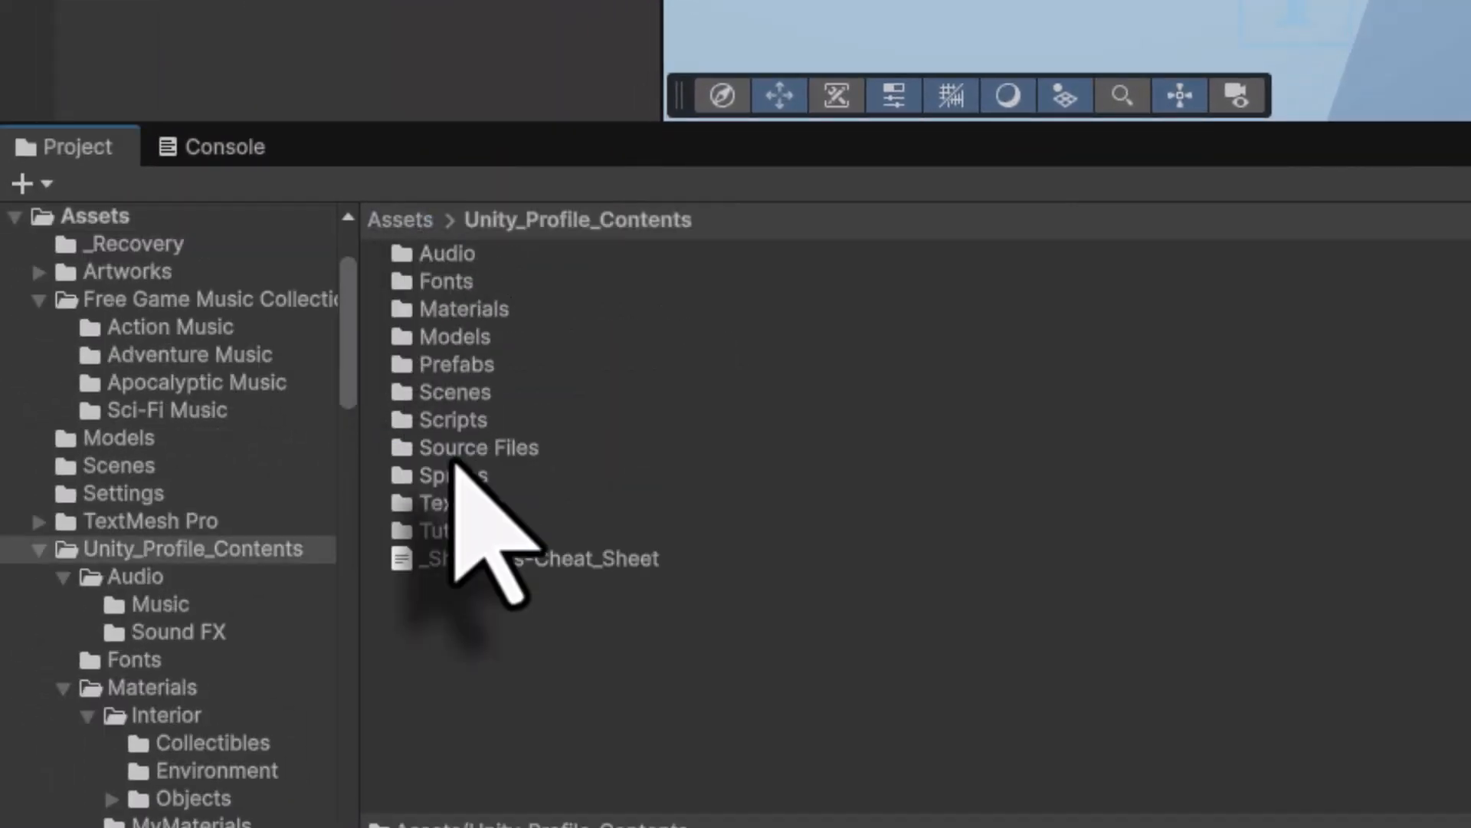
pyautogui.doubleClick(473, 447)
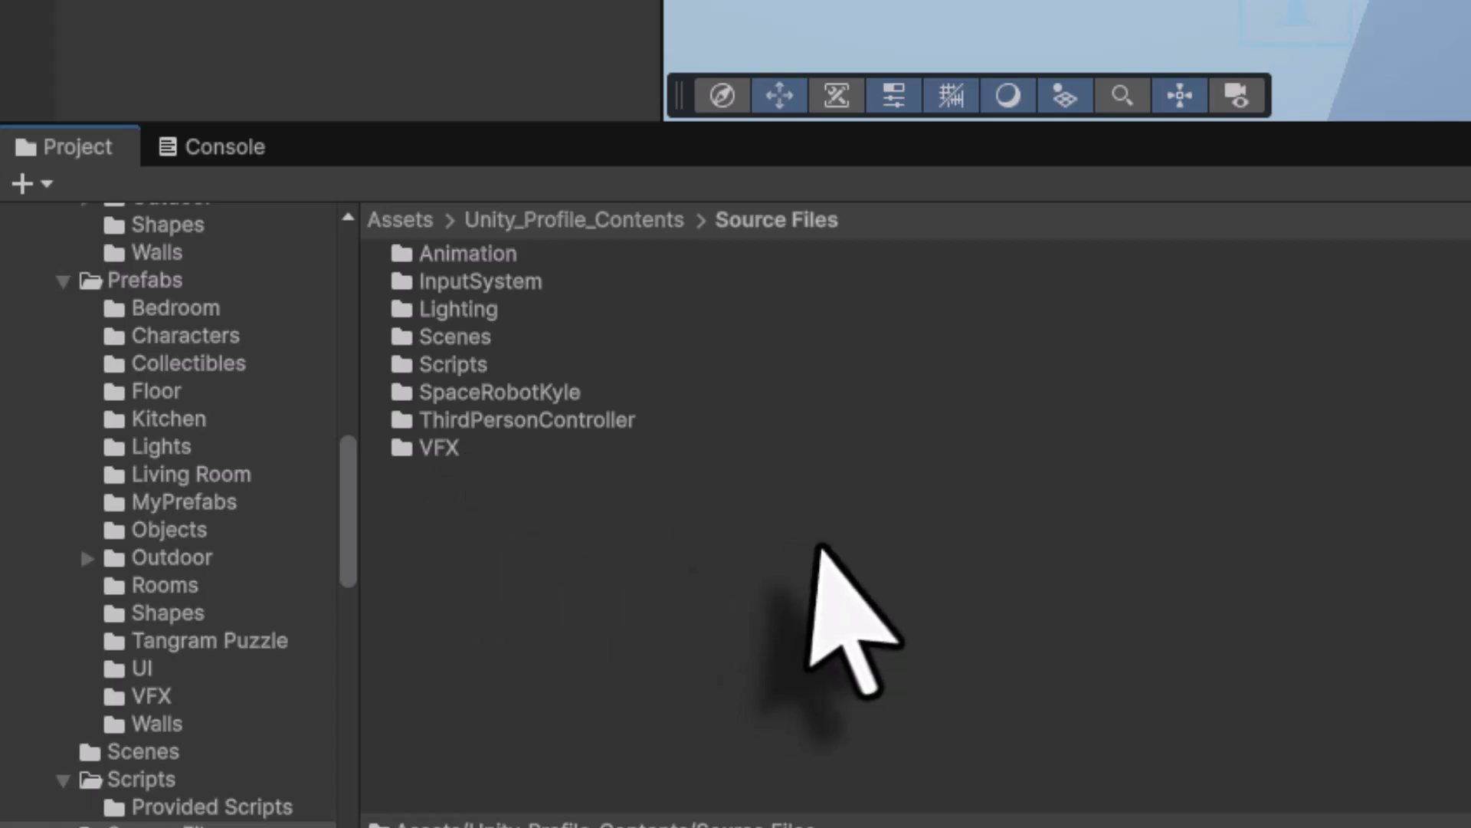
pyautogui.doubleClick(469, 366)
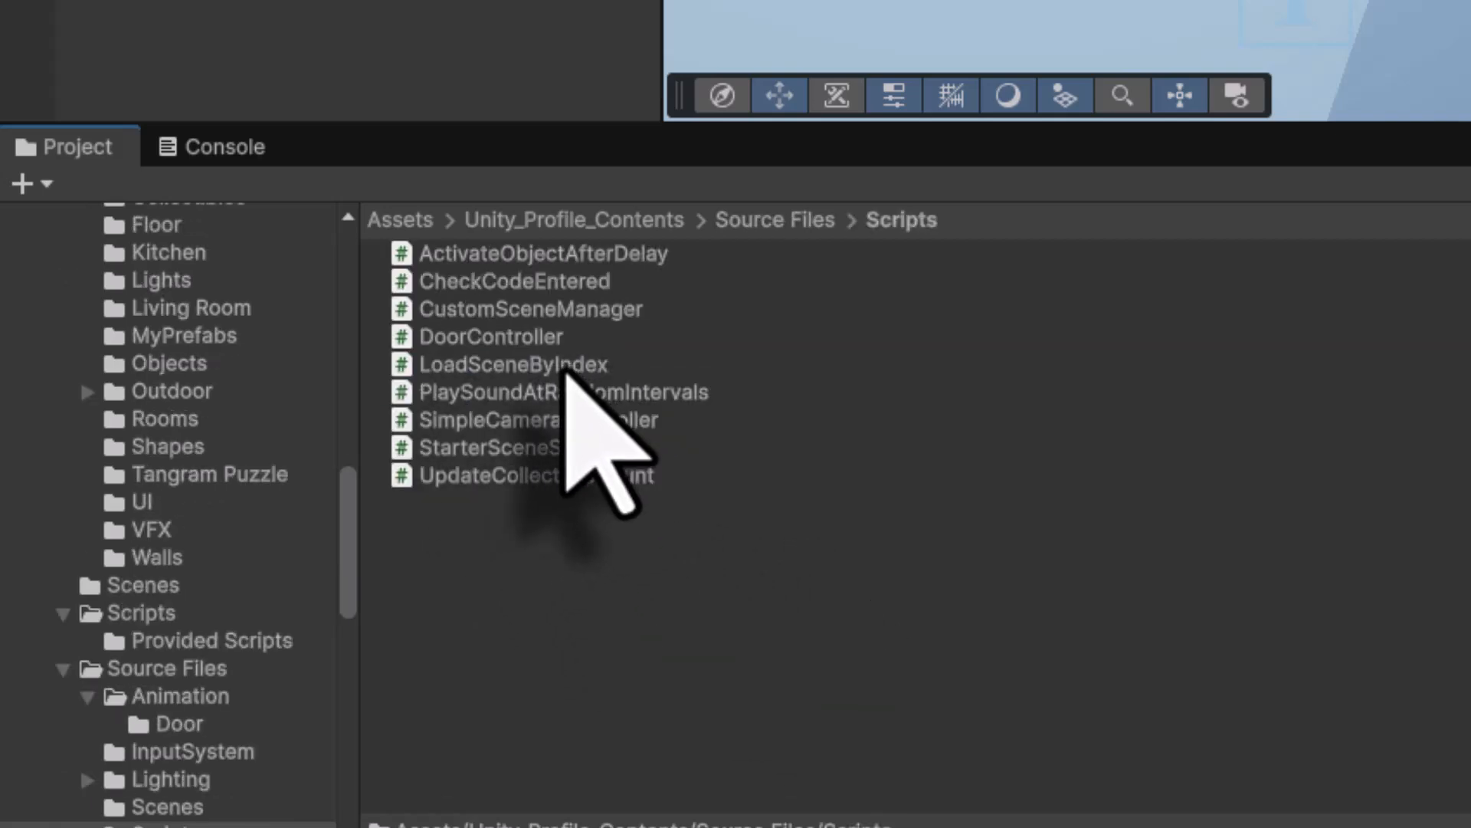
pyautogui.moveTo(404, 367); pyautogui.dragTo(406, 182)
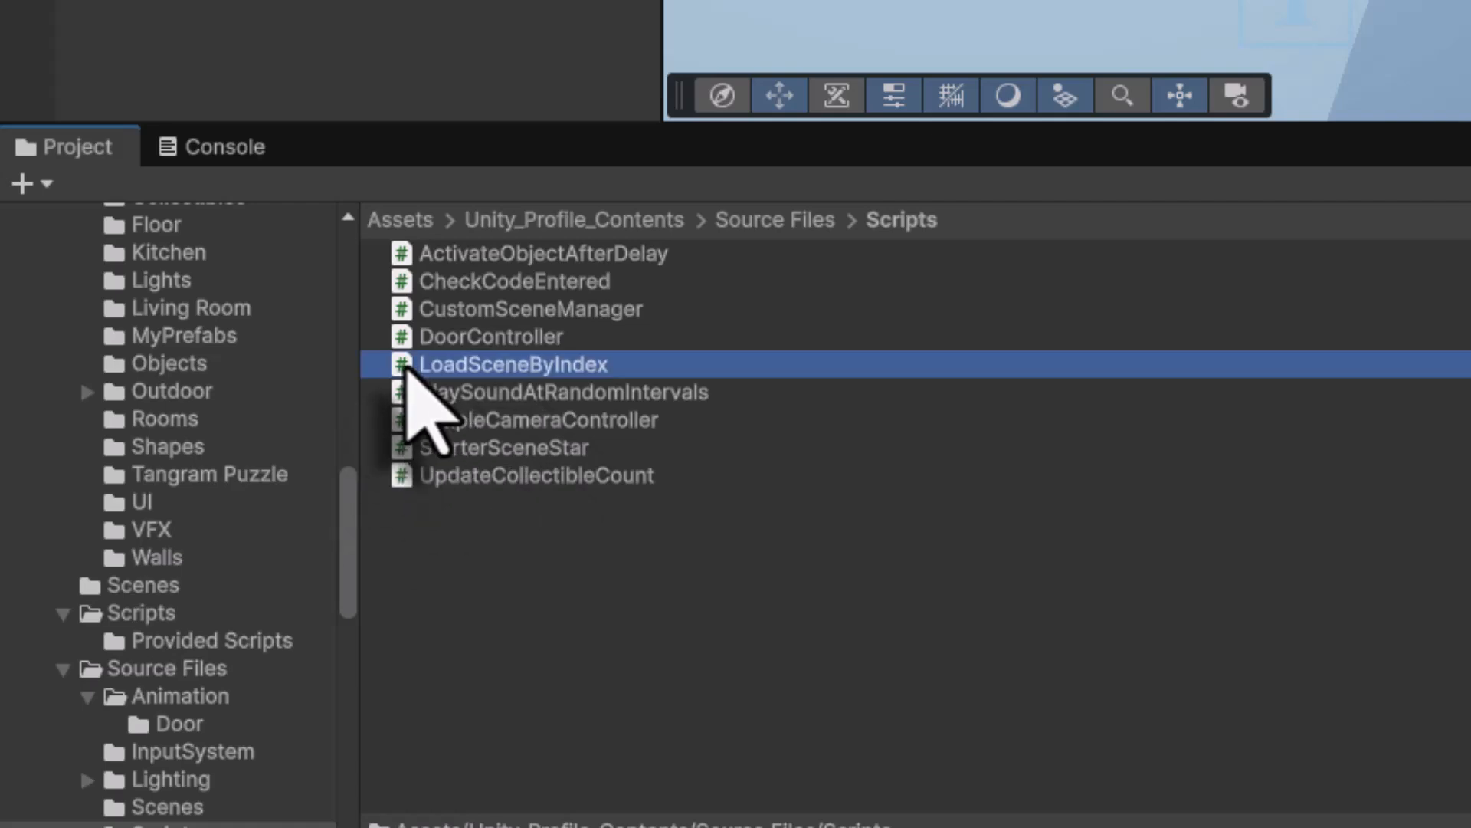
pyautogui.moveTo(407, 460); pyautogui.dragTo(203, 179)
pyautogui.moveTo(201, 453); pyautogui.dragTo(189, 443)
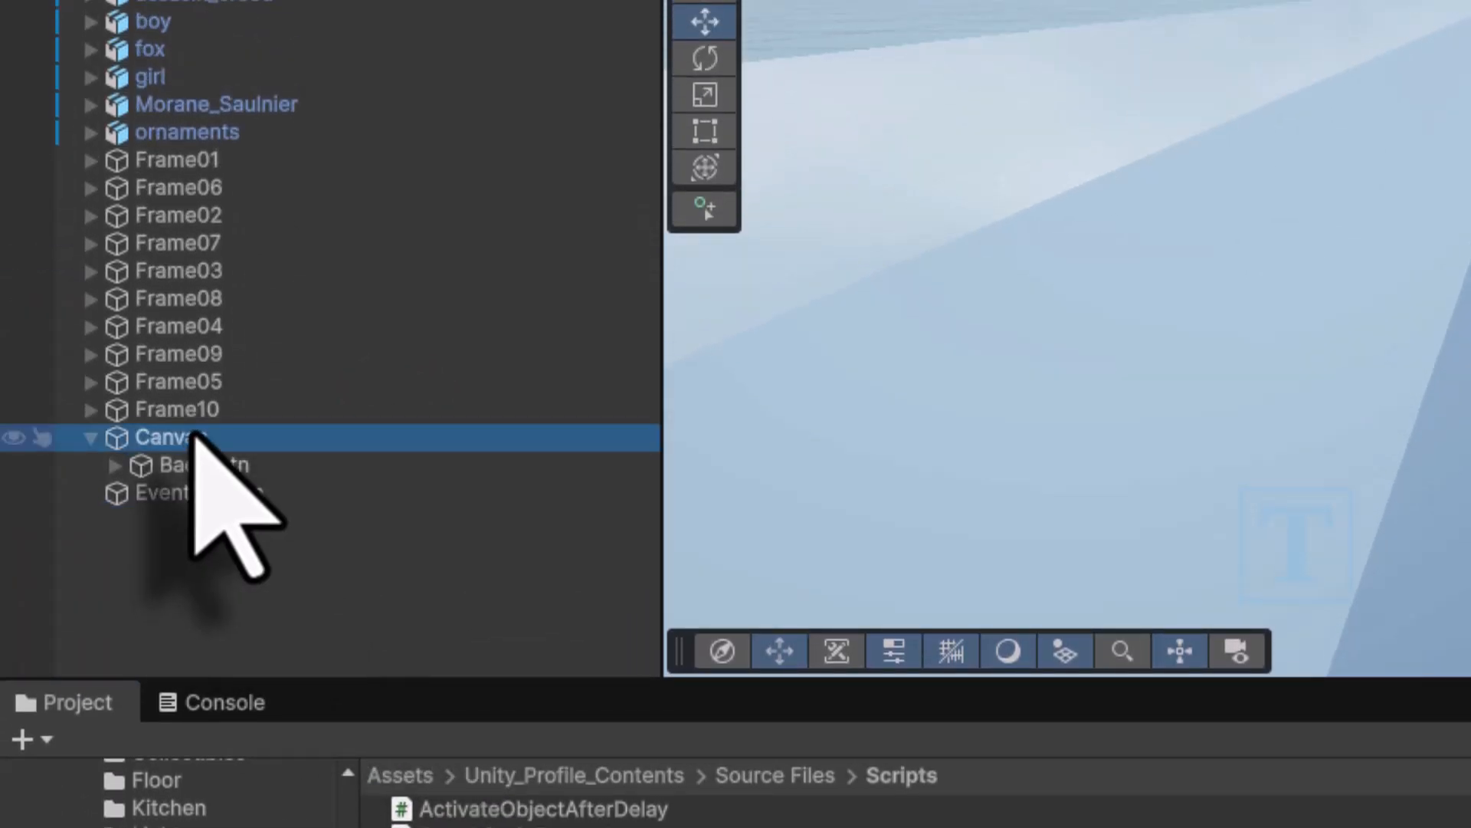
pyautogui.click(203, 465)
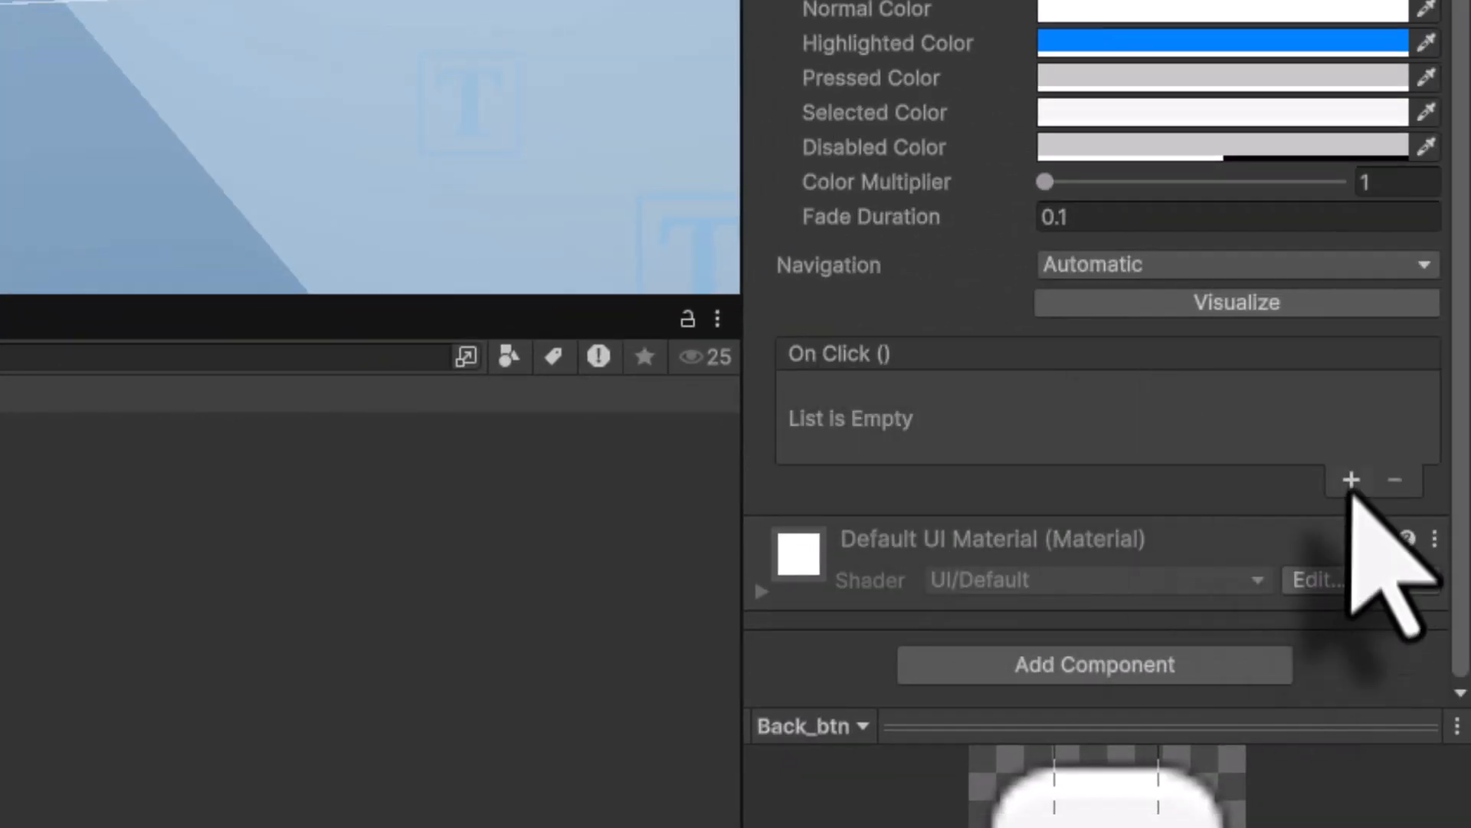
# - Make Back_btn's On Click call LoadSceneByIndex.LoadScene on the Canvas with index 0
pyautogui.click(1352, 482)
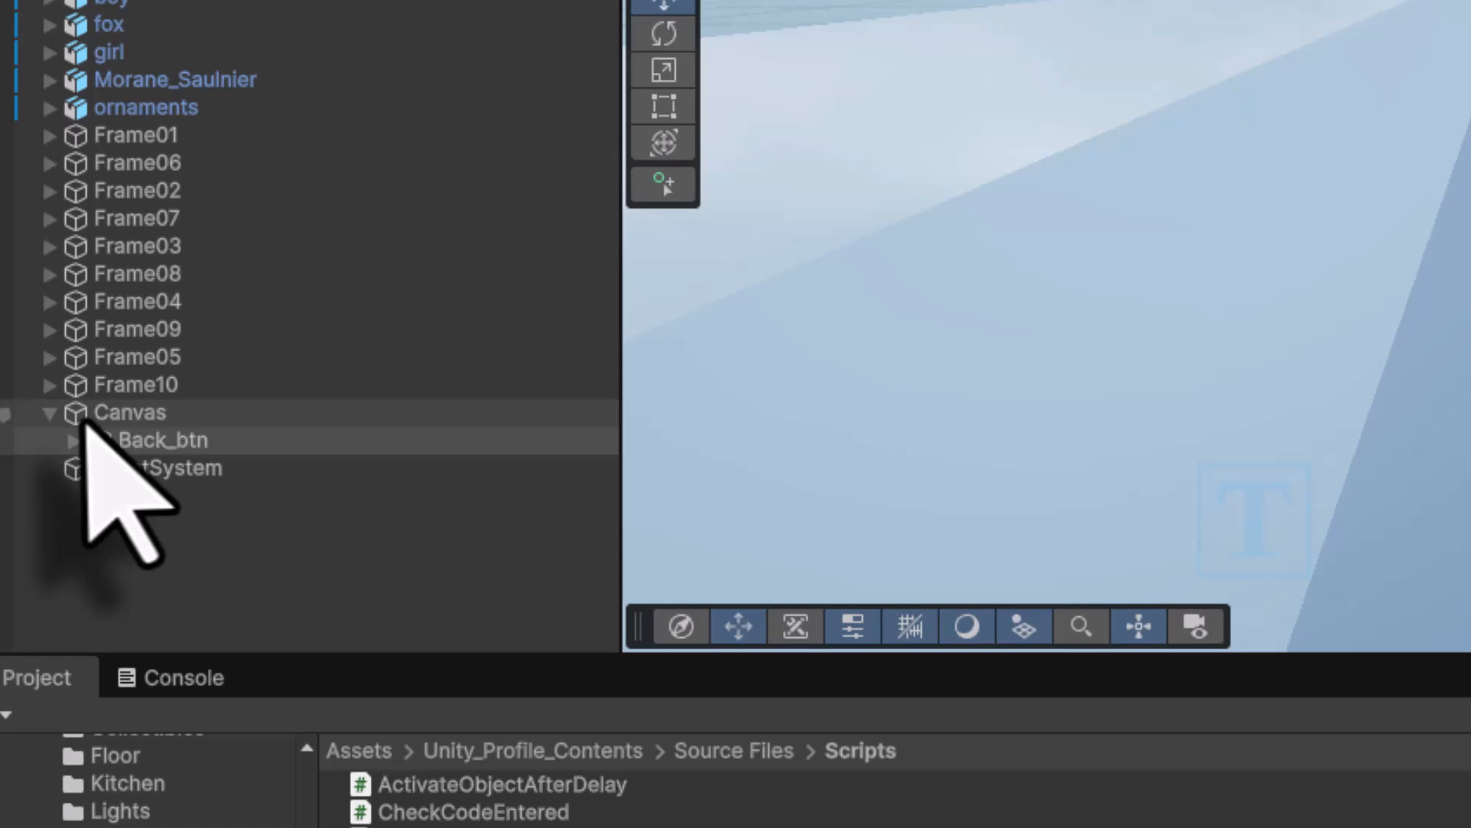
pyautogui.moveTo(85, 416); pyautogui.dragTo(905, 607)
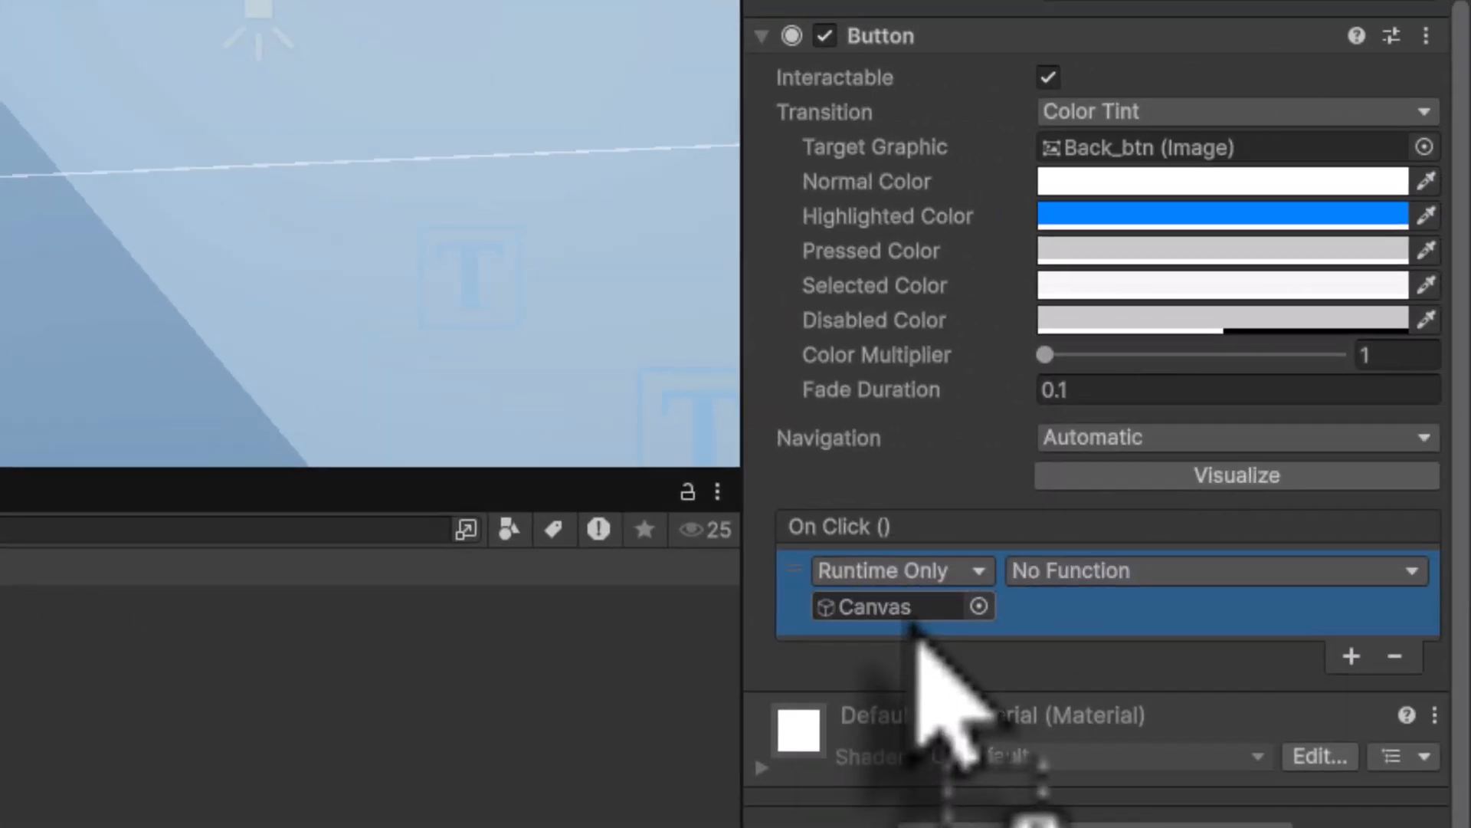
pyautogui.click(1094, 572)
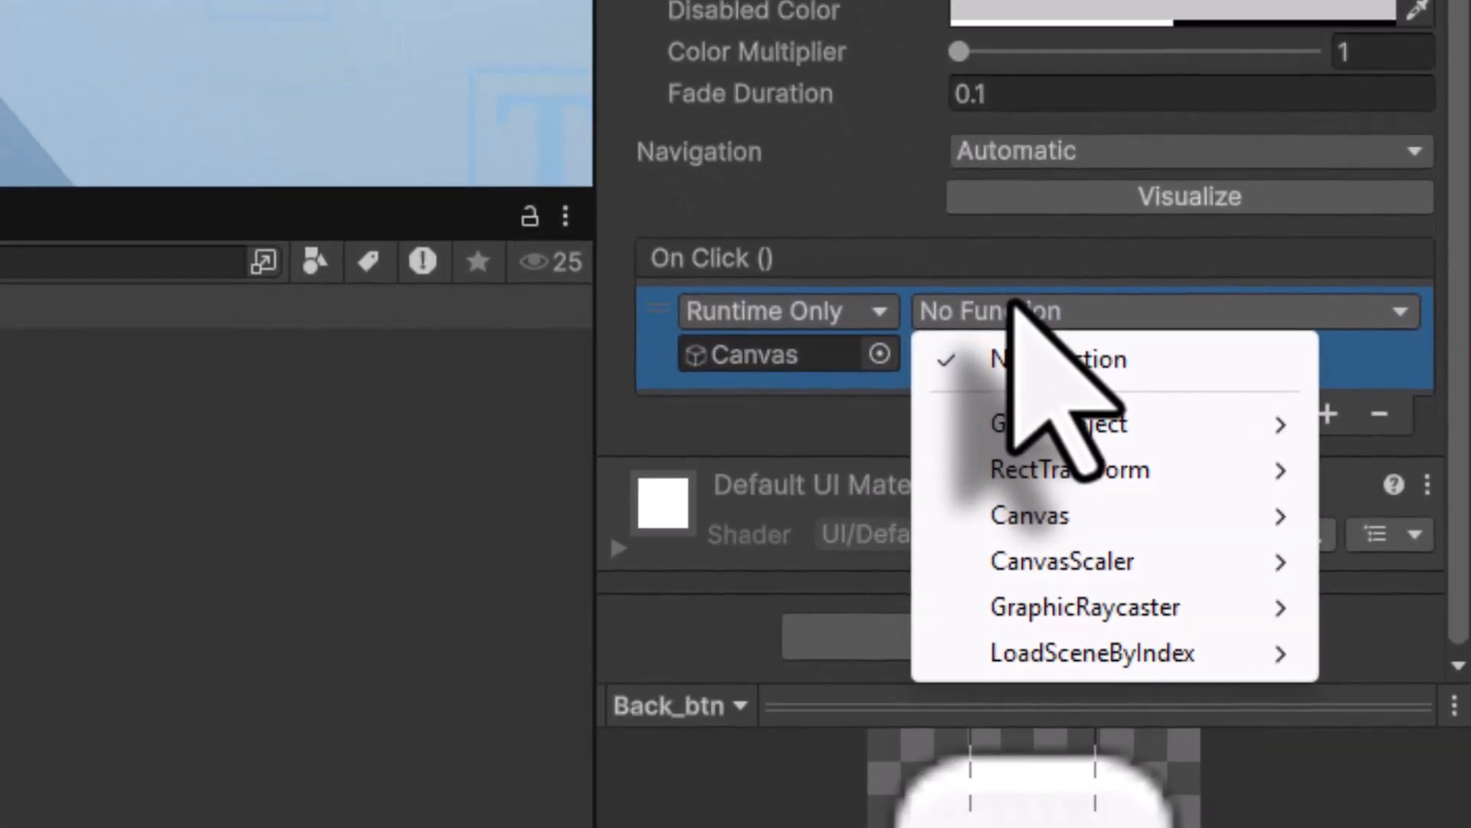
pyautogui.moveTo(1035, 670)
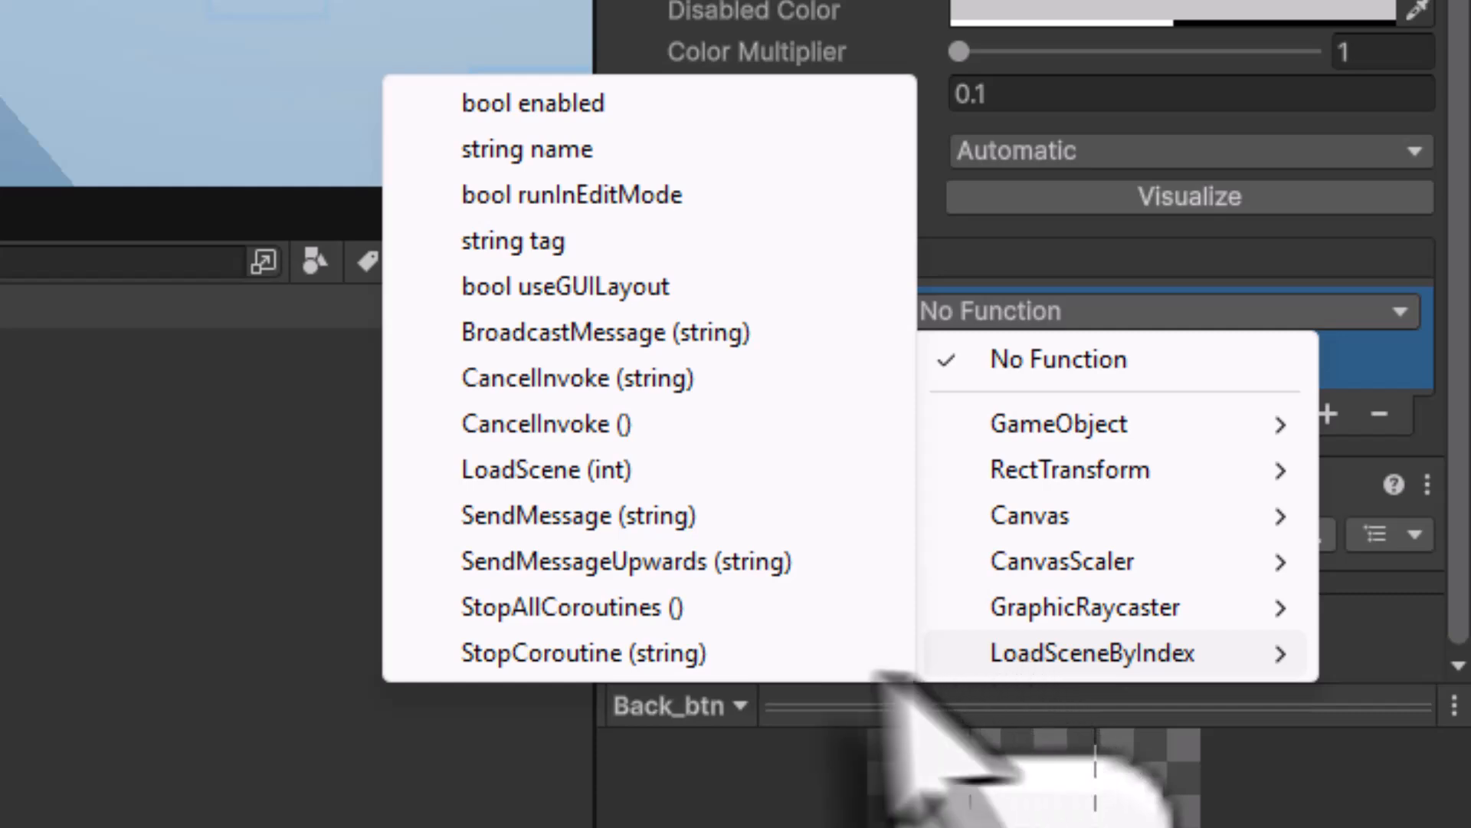
pyautogui.click(651, 469)
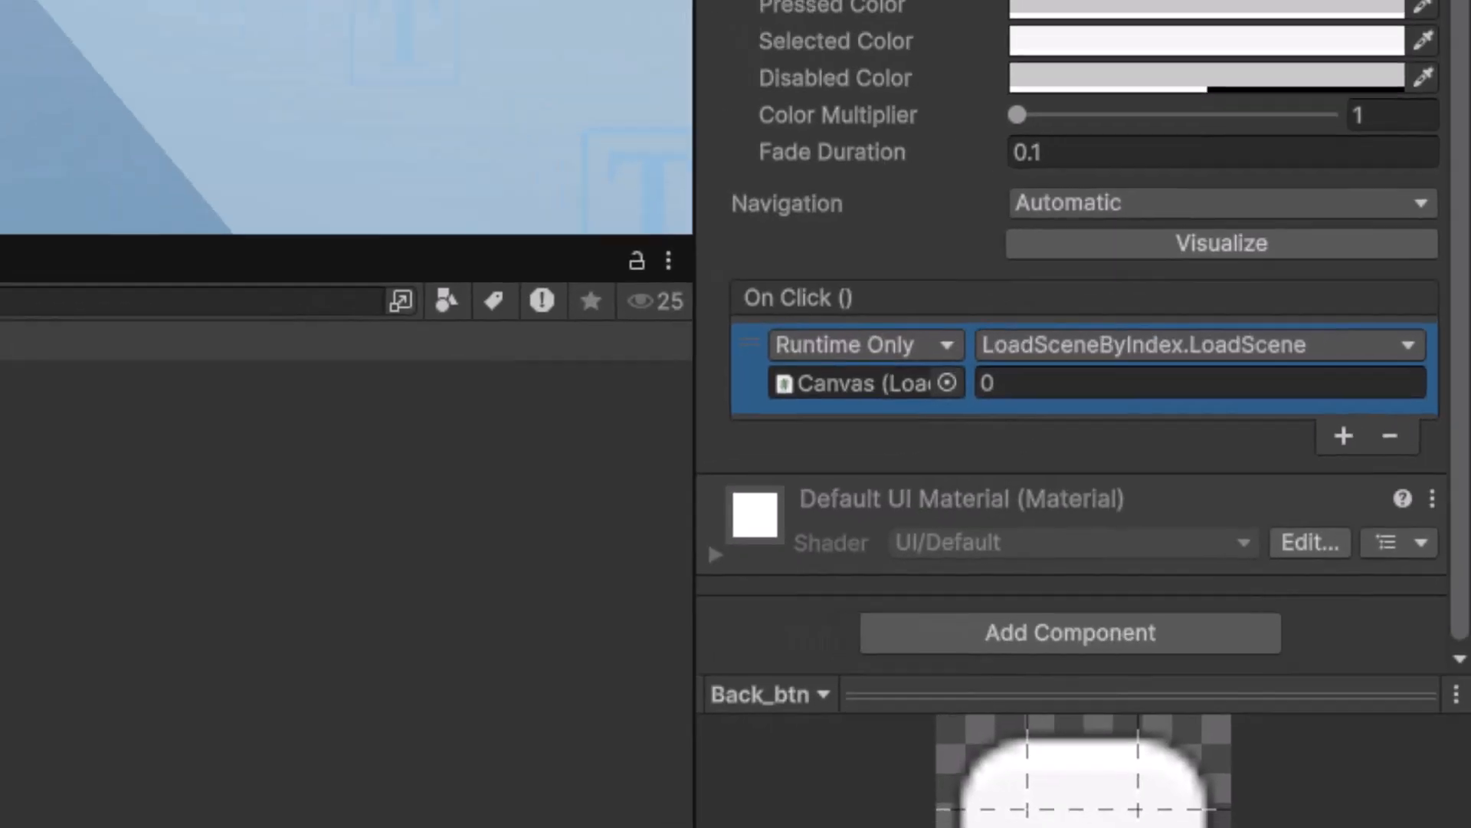
# - Frame the Canvas and its Back button in the Scene view
pyautogui.click(77, 347)
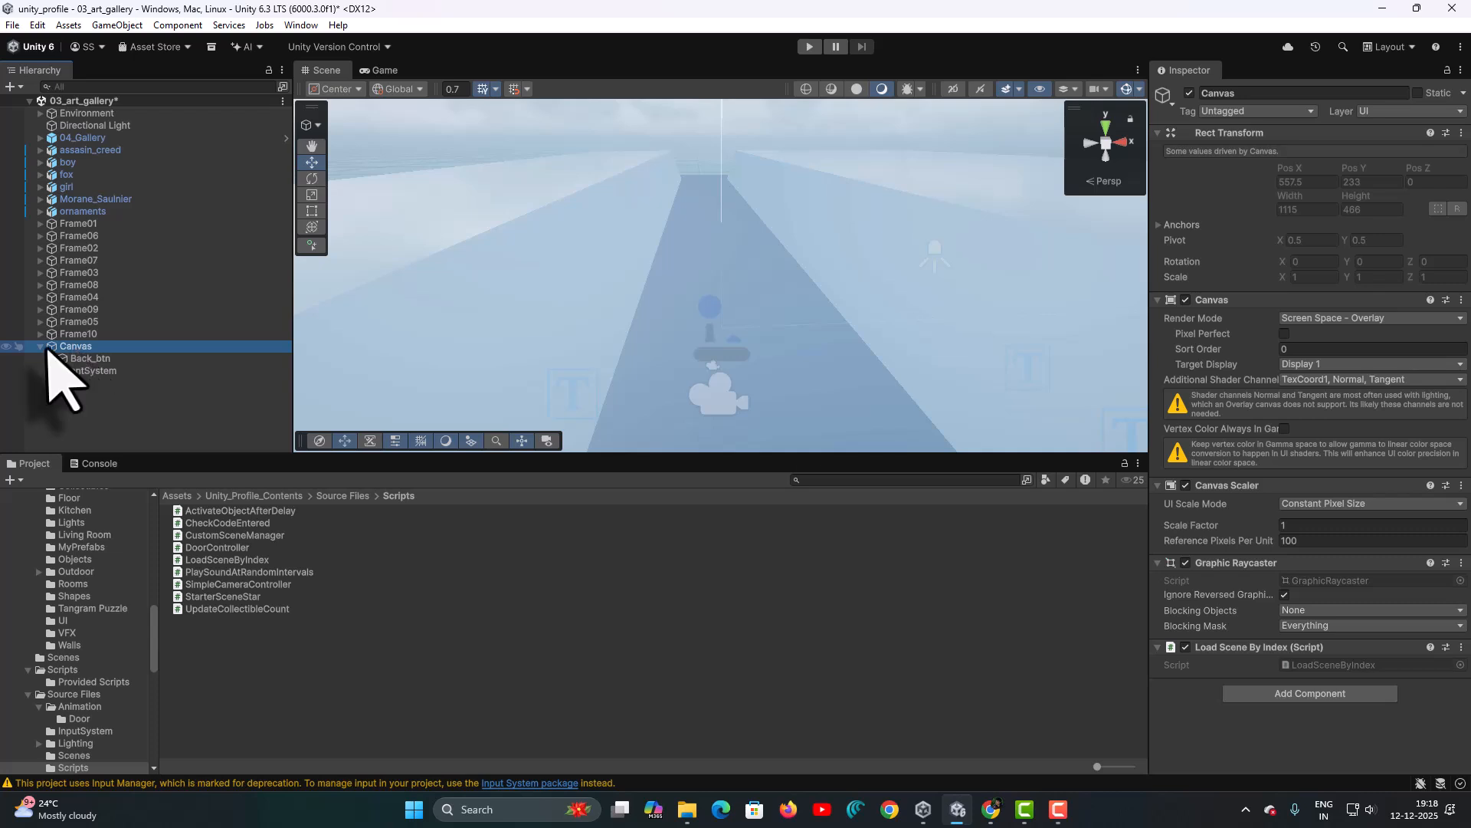
pyautogui.doubleClick(53, 346)
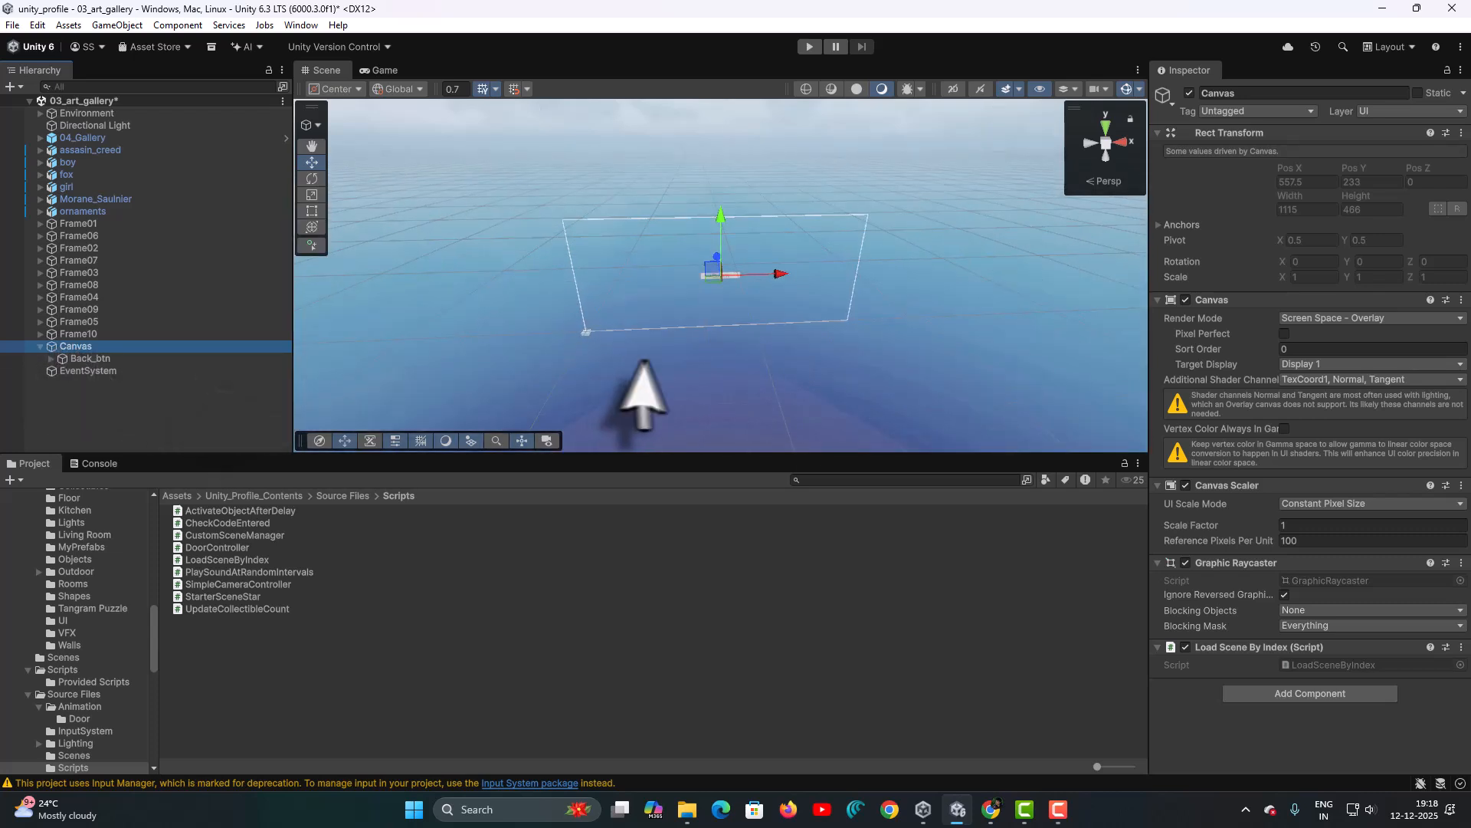
pyautogui.moveTo(692, 361); pyautogui.dragTo(644, 360, button='middle')
pyautogui.scroll(3, 679, 304)
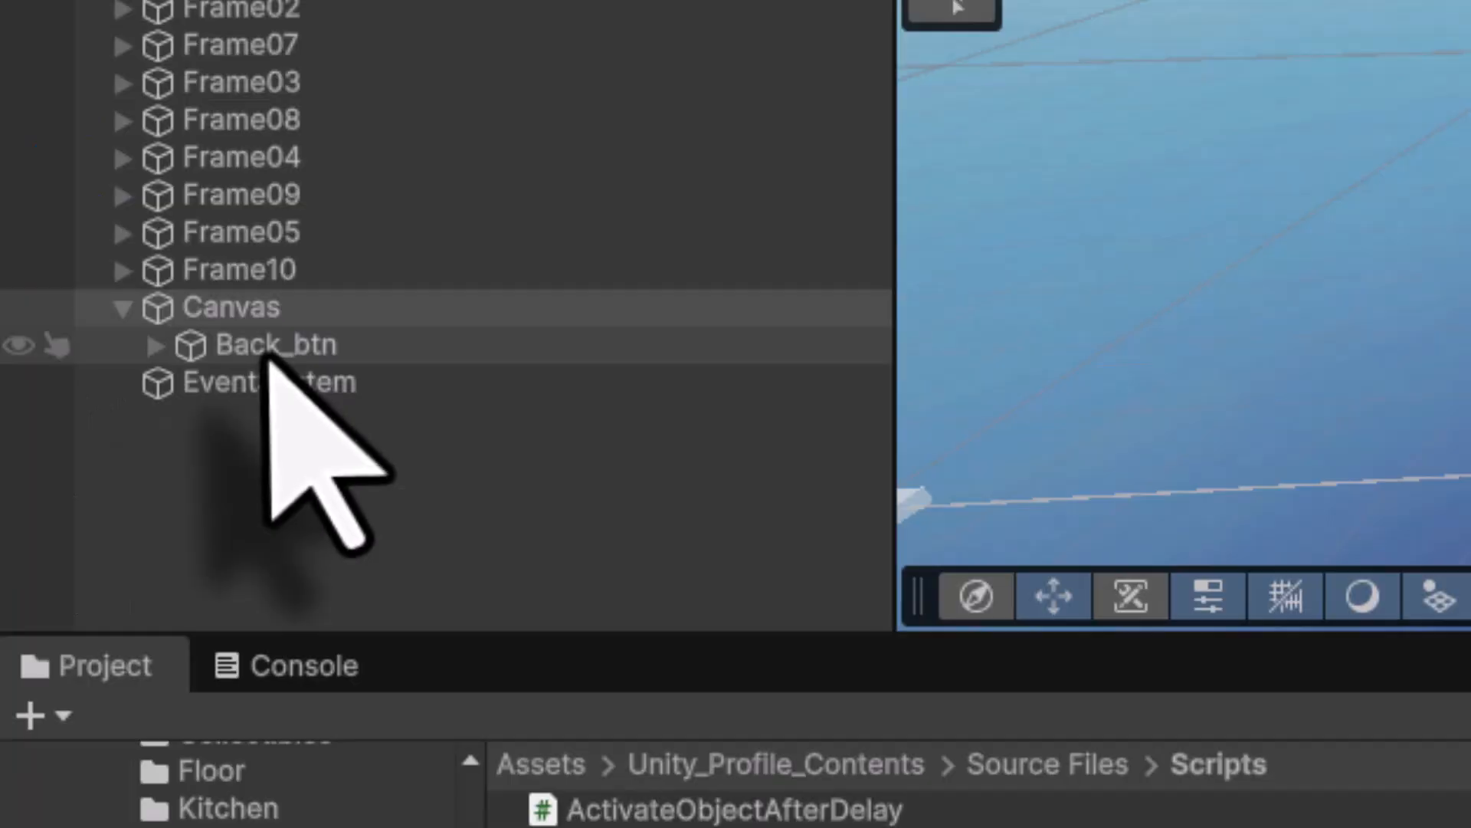
# - Change Back_btn's Text (TMP) label to read 'Back'
pyautogui.click(85, 358)
pyautogui.click(155, 345)
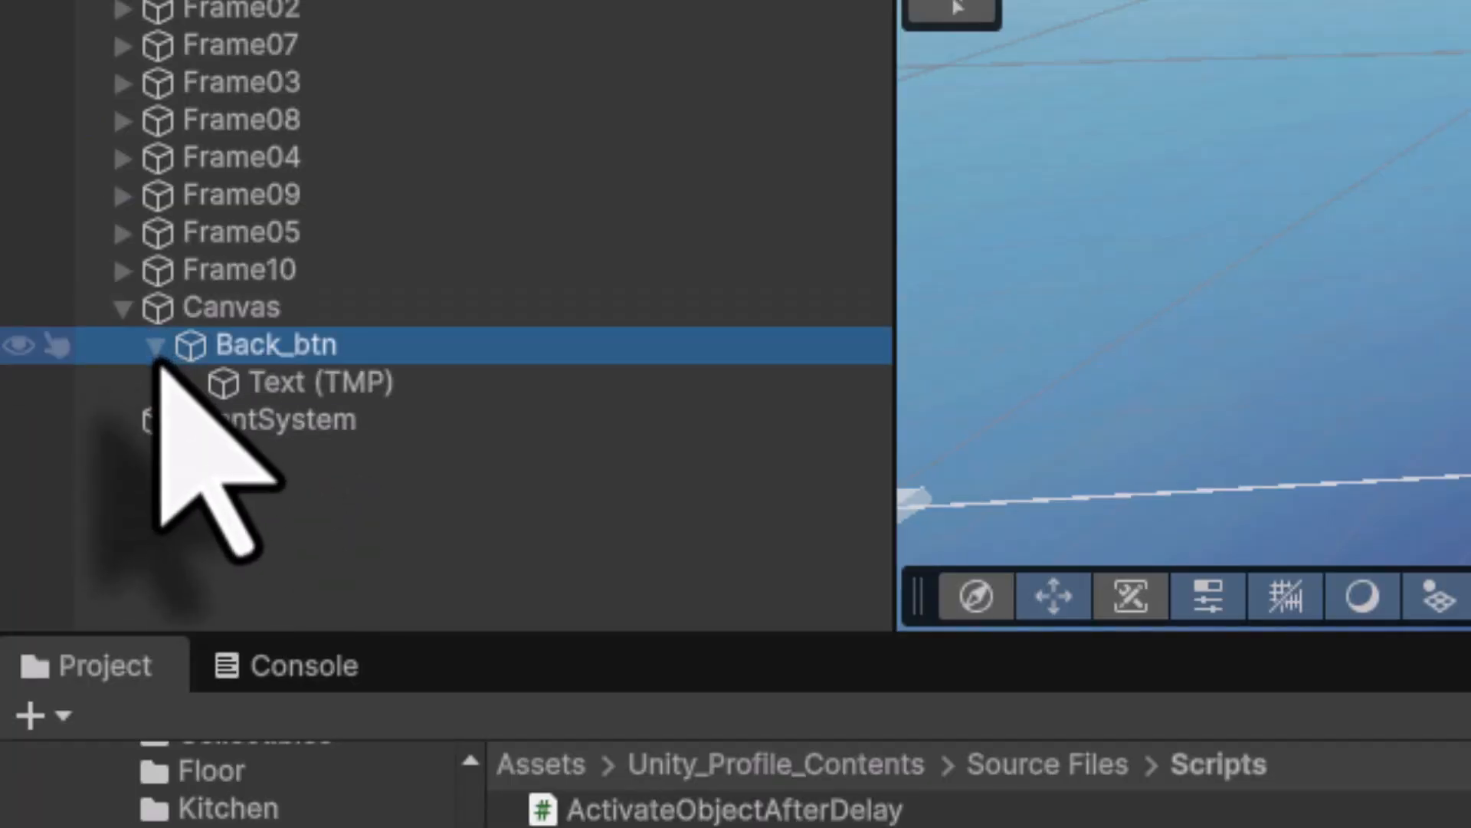
pyautogui.click(326, 384)
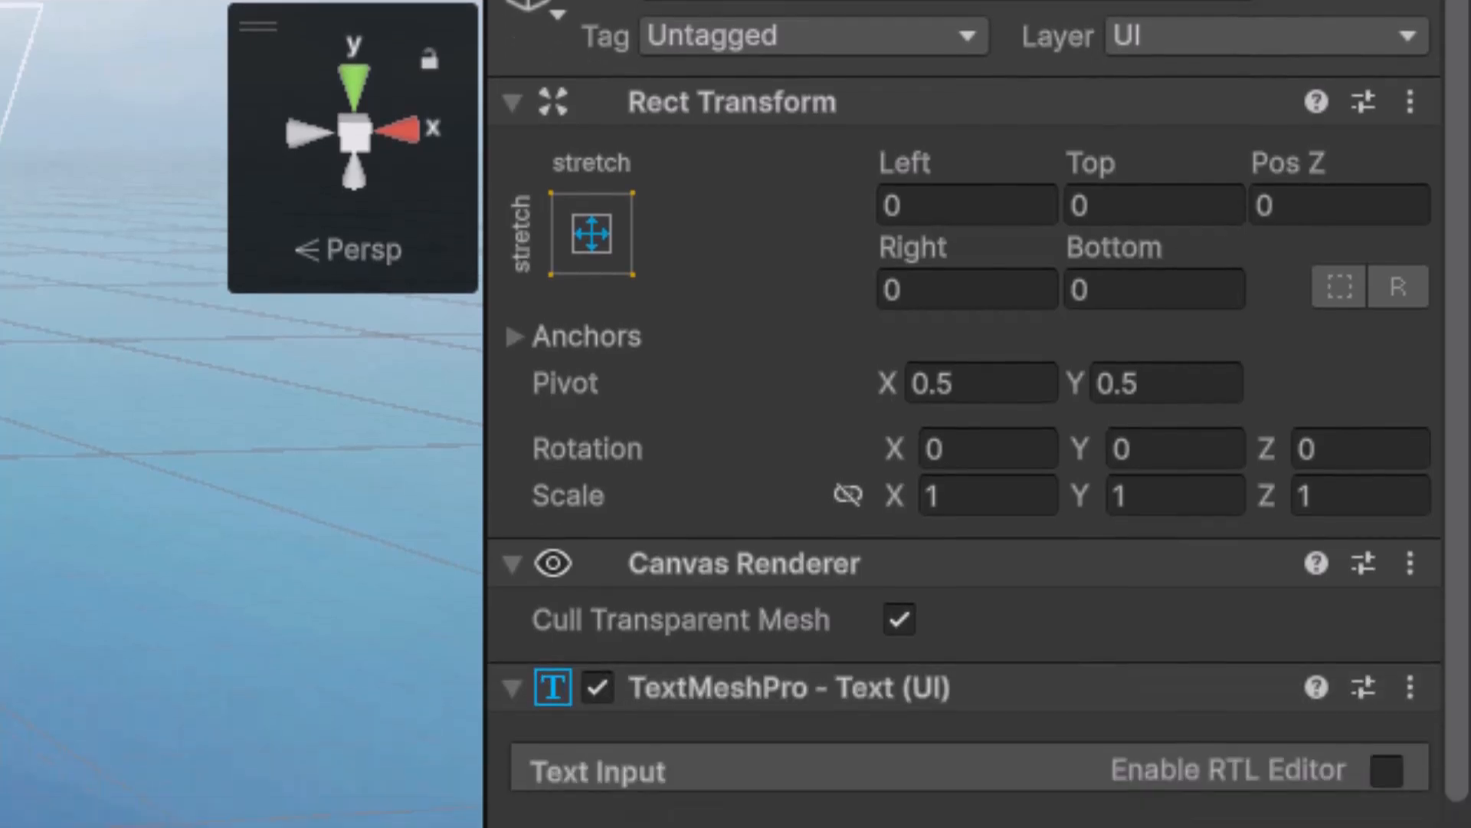
pyautogui.click(703, 418)
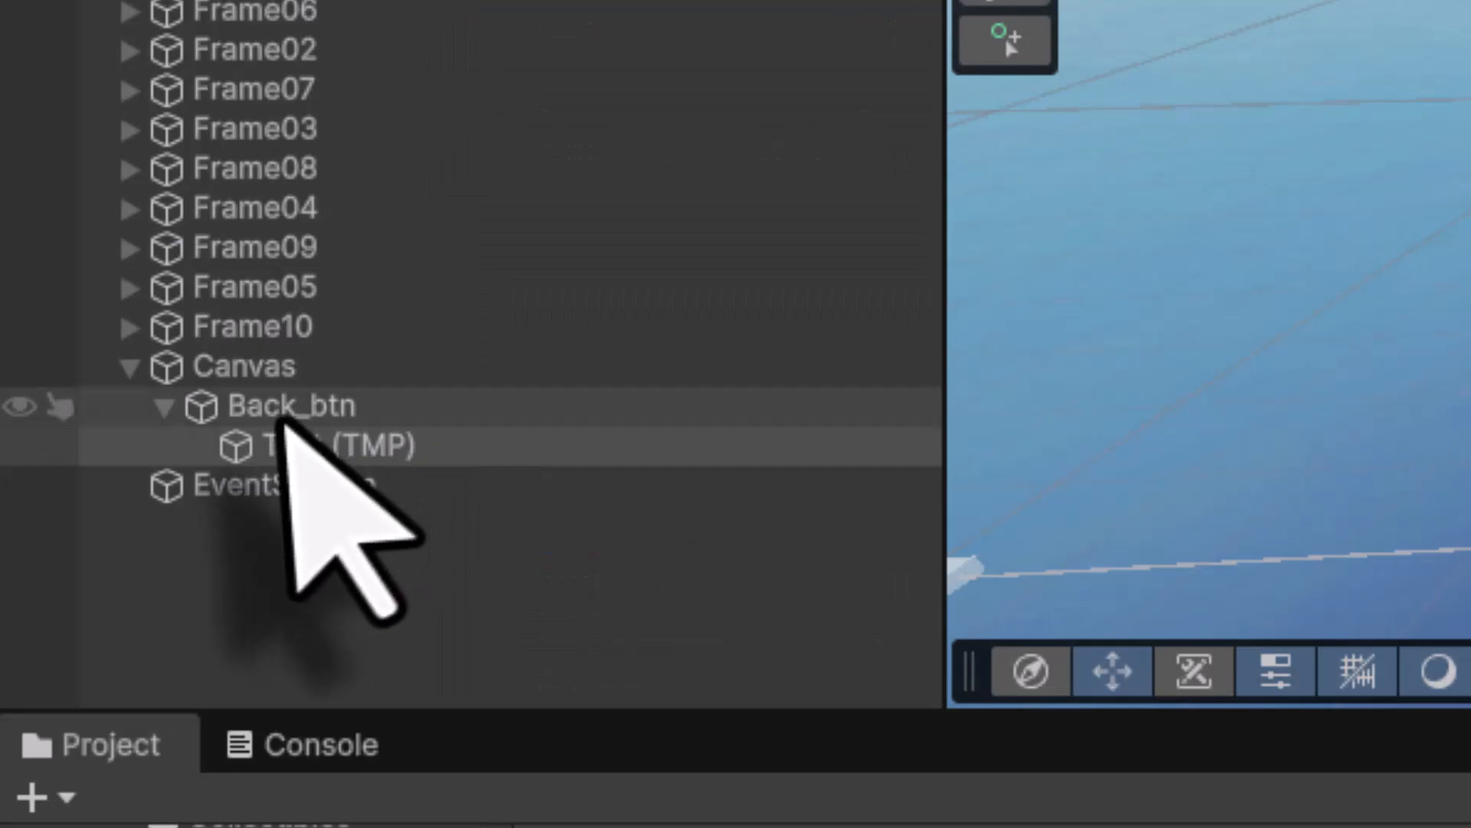
# - Set Back_btn's width to 90 and anchor it to the bottom-right corner
pyautogui.click(285, 416)
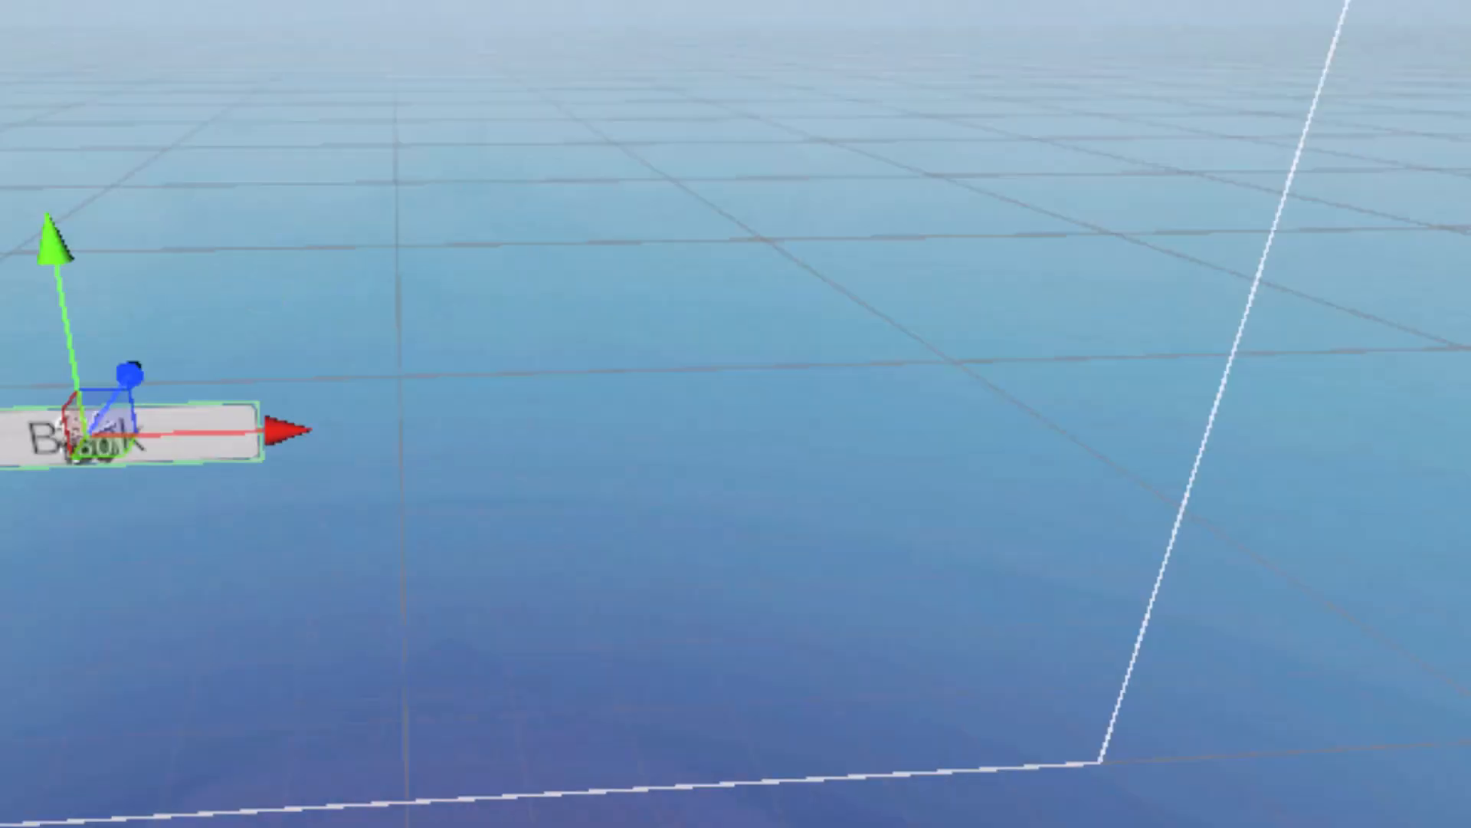
pyautogui.click(958, 410)
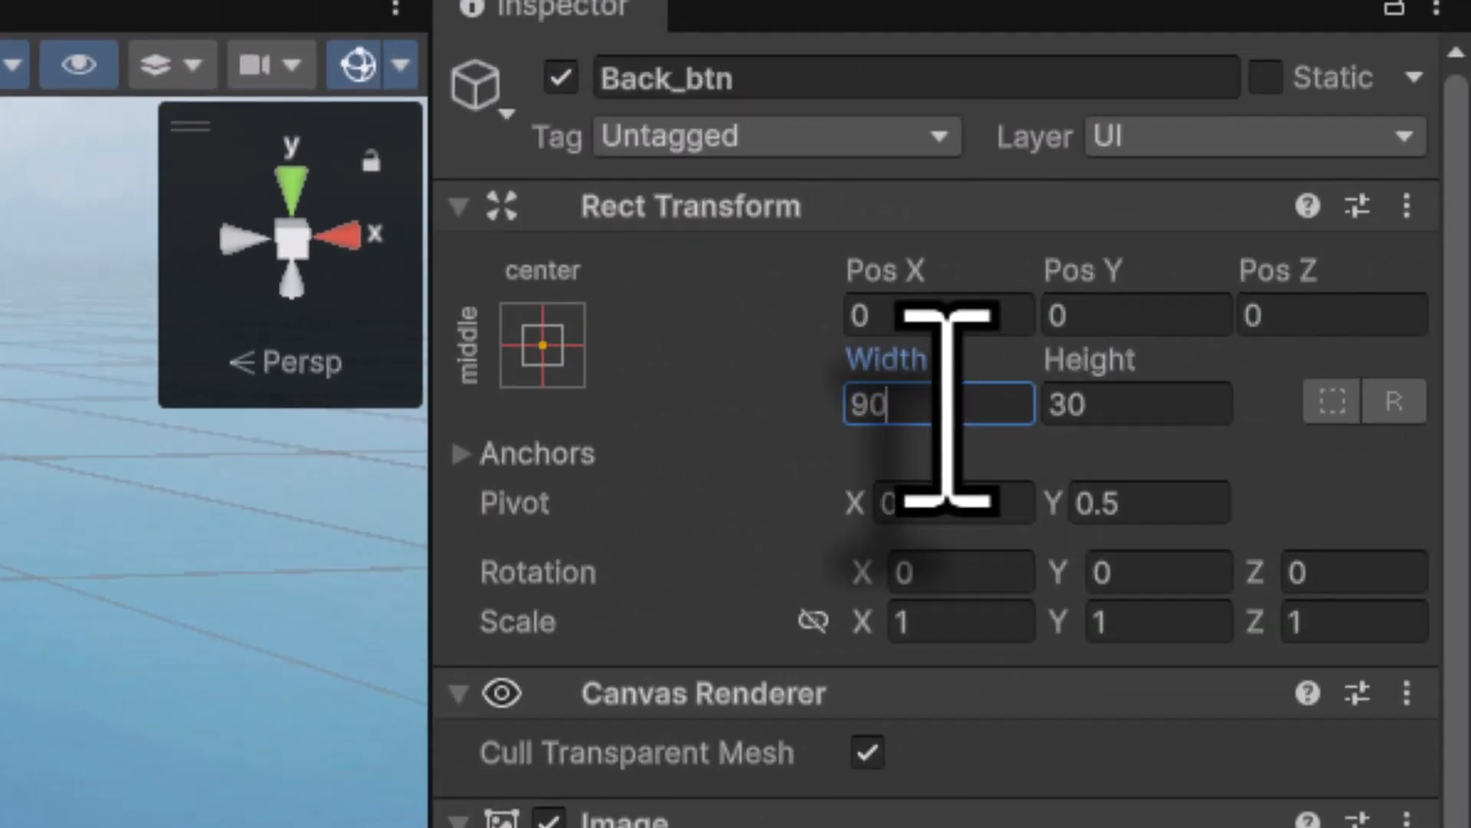
pyautogui.click(536, 342)
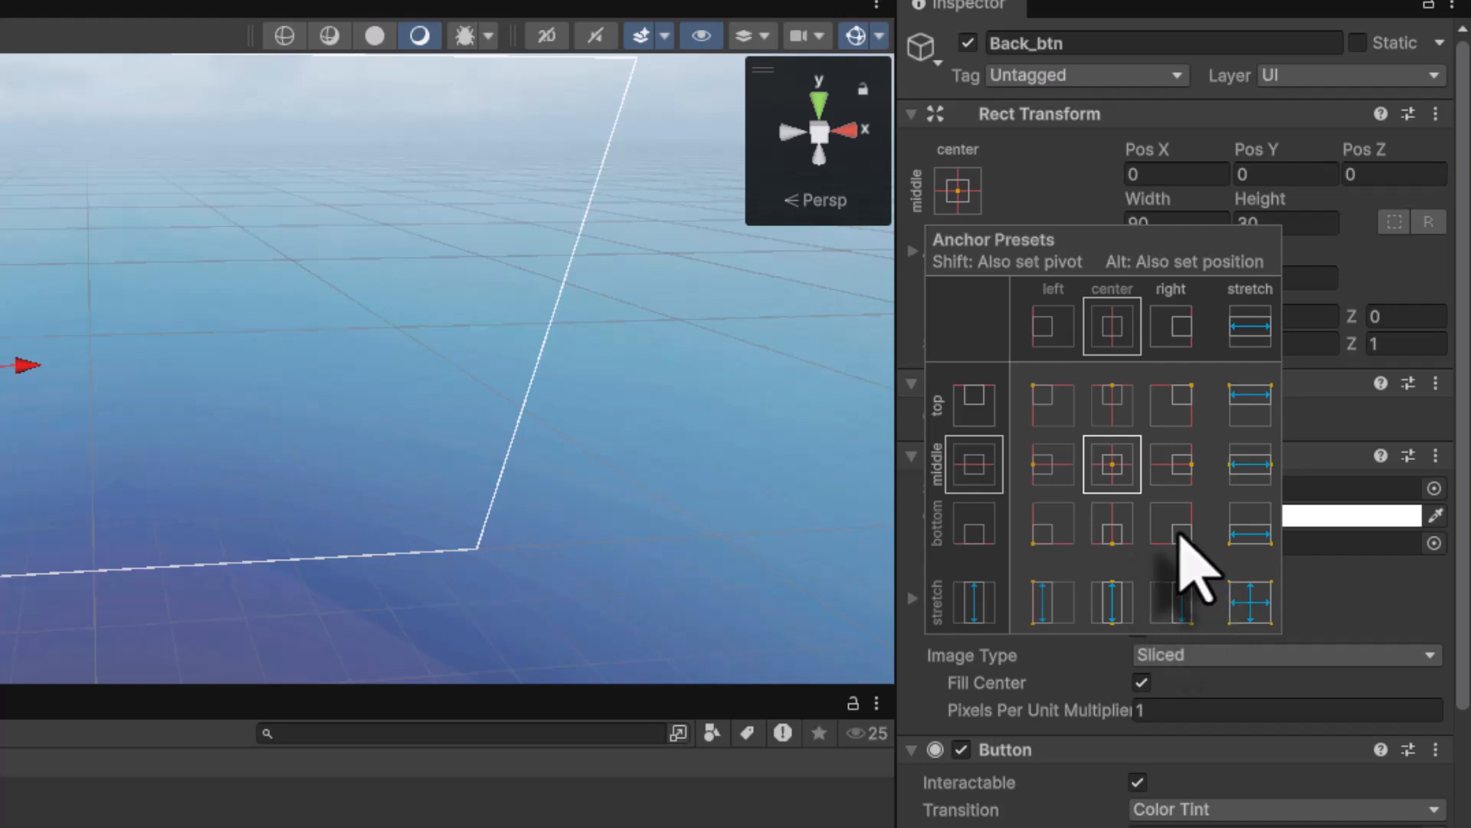
pyautogui.click(1173, 527)
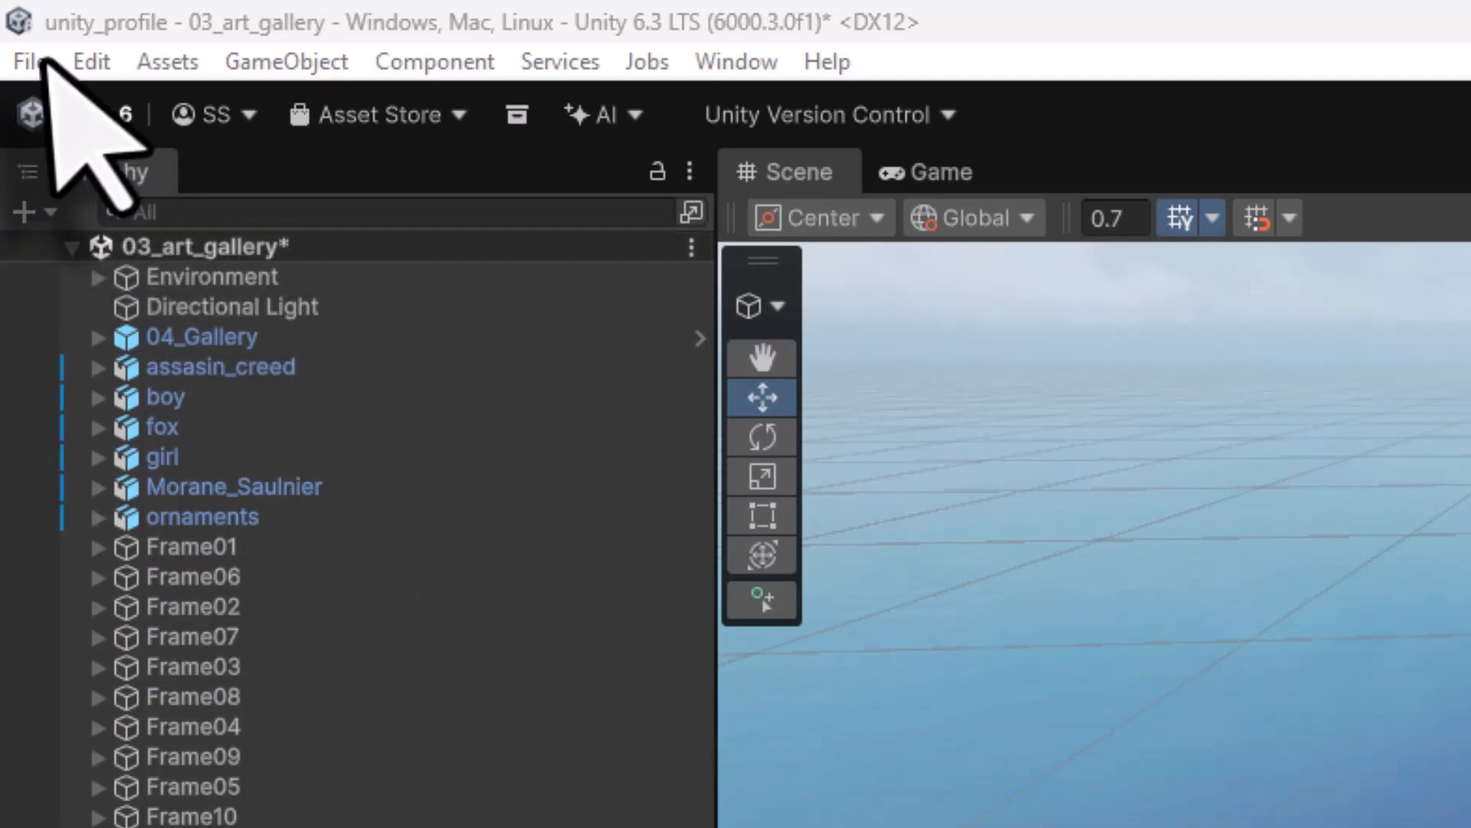
# - Save 03_art_gallery and open 0_MainMenu_Scene from Assets > Unity_Profile_Contents > Scenes
pyautogui.click(30, 62)
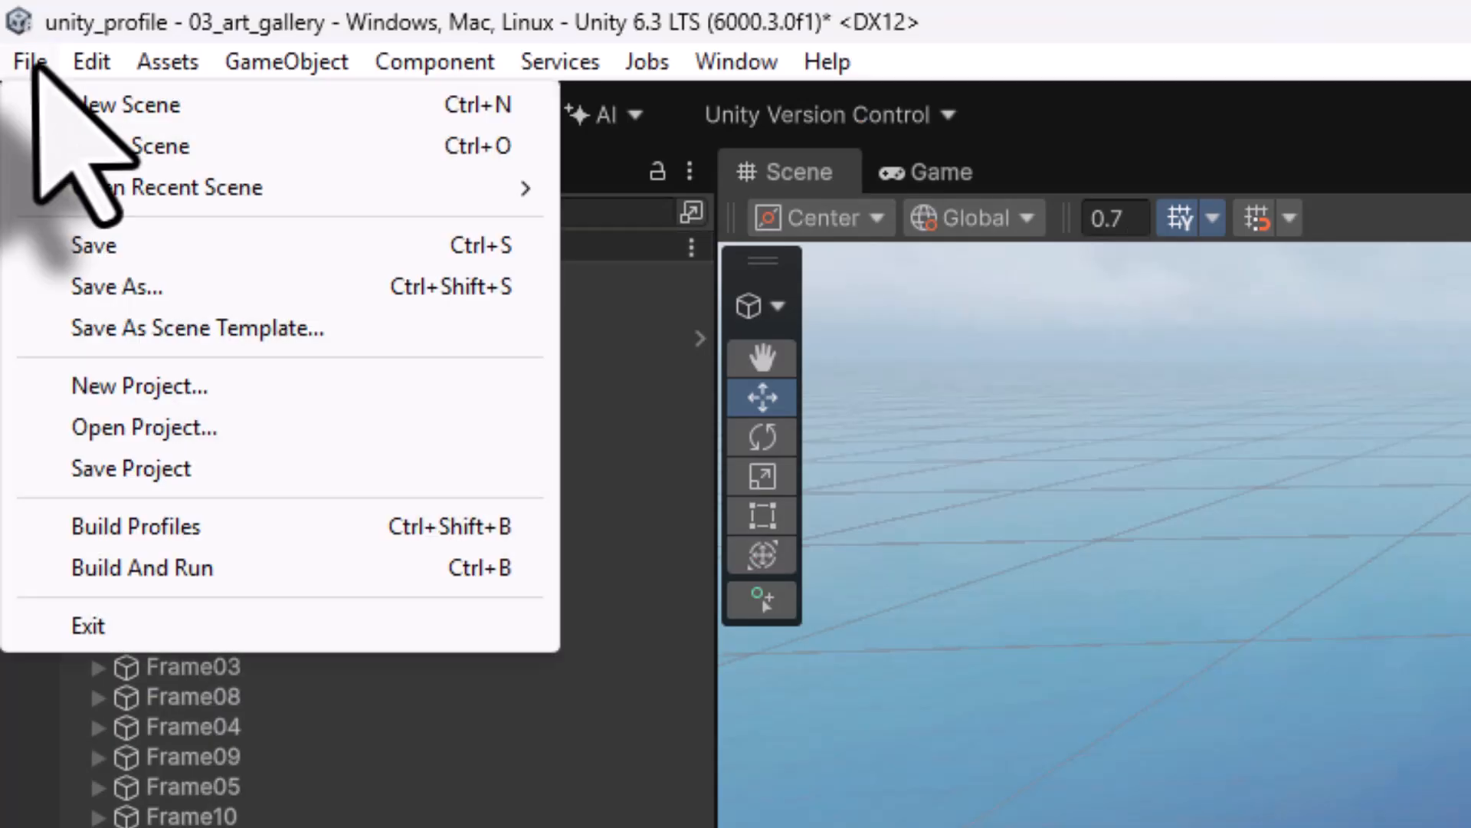
pyautogui.click(80, 259)
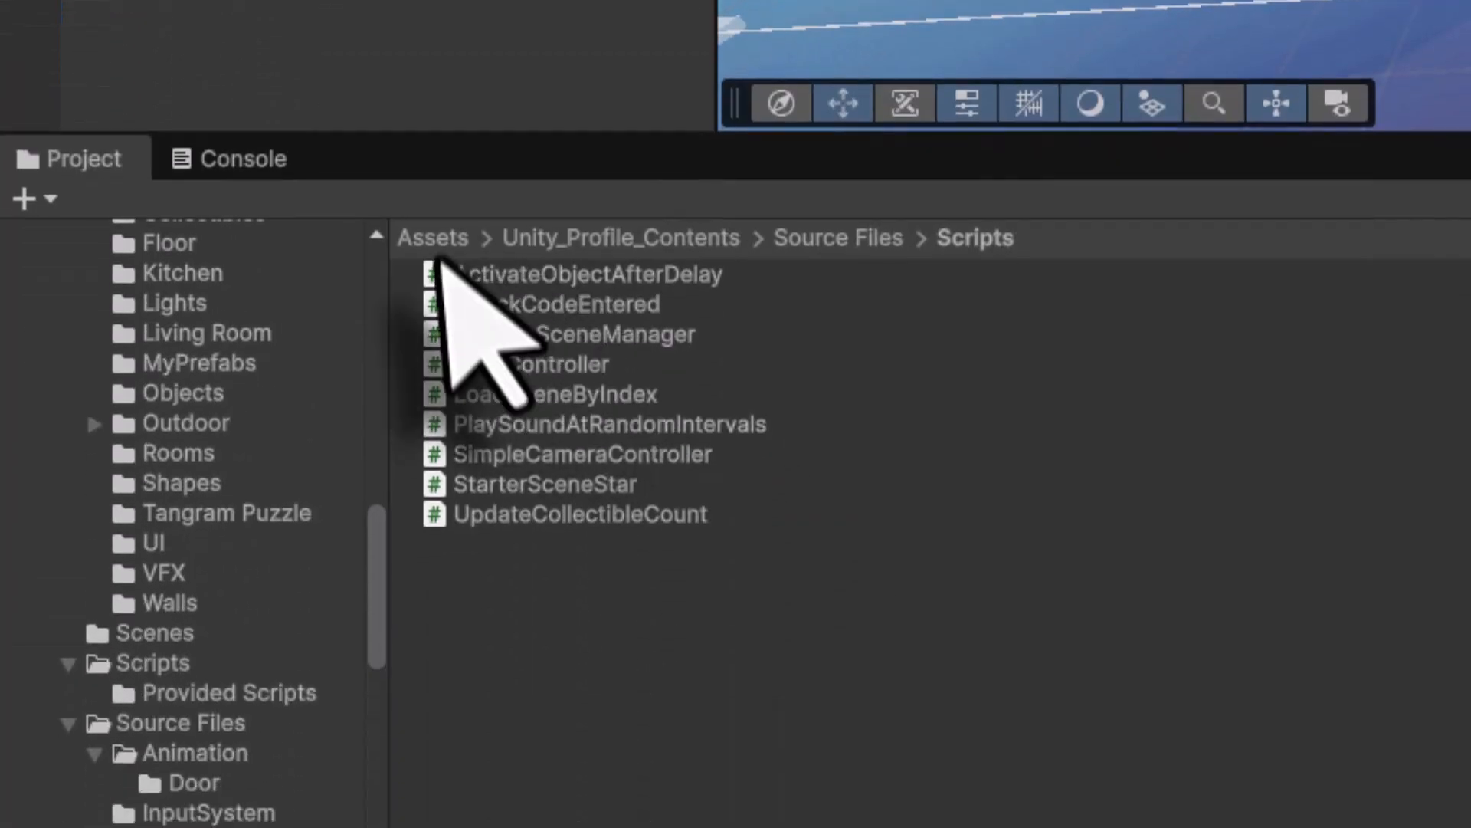
pyautogui.click(433, 662)
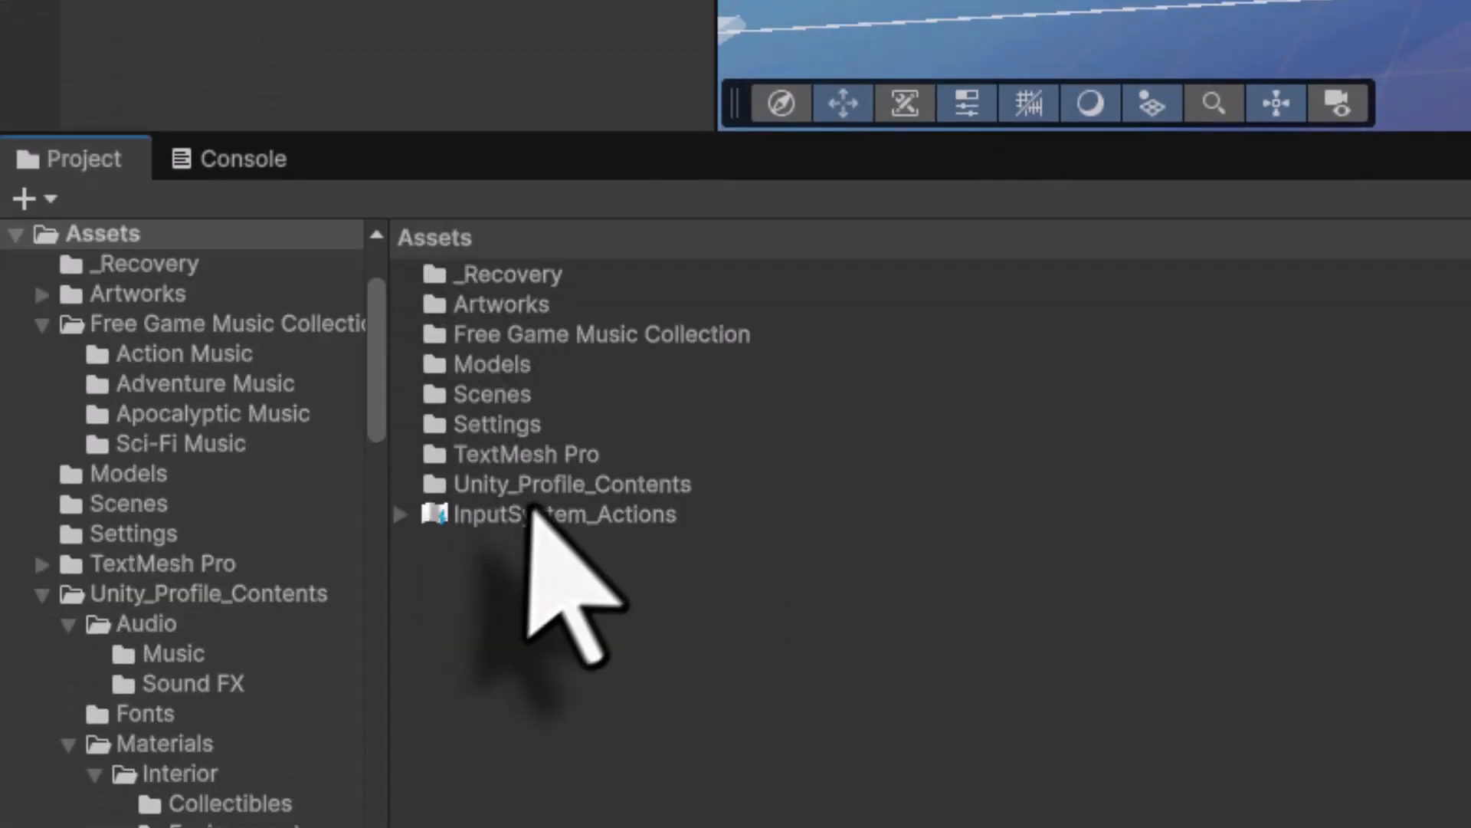
pyautogui.doubleClick(538, 489)
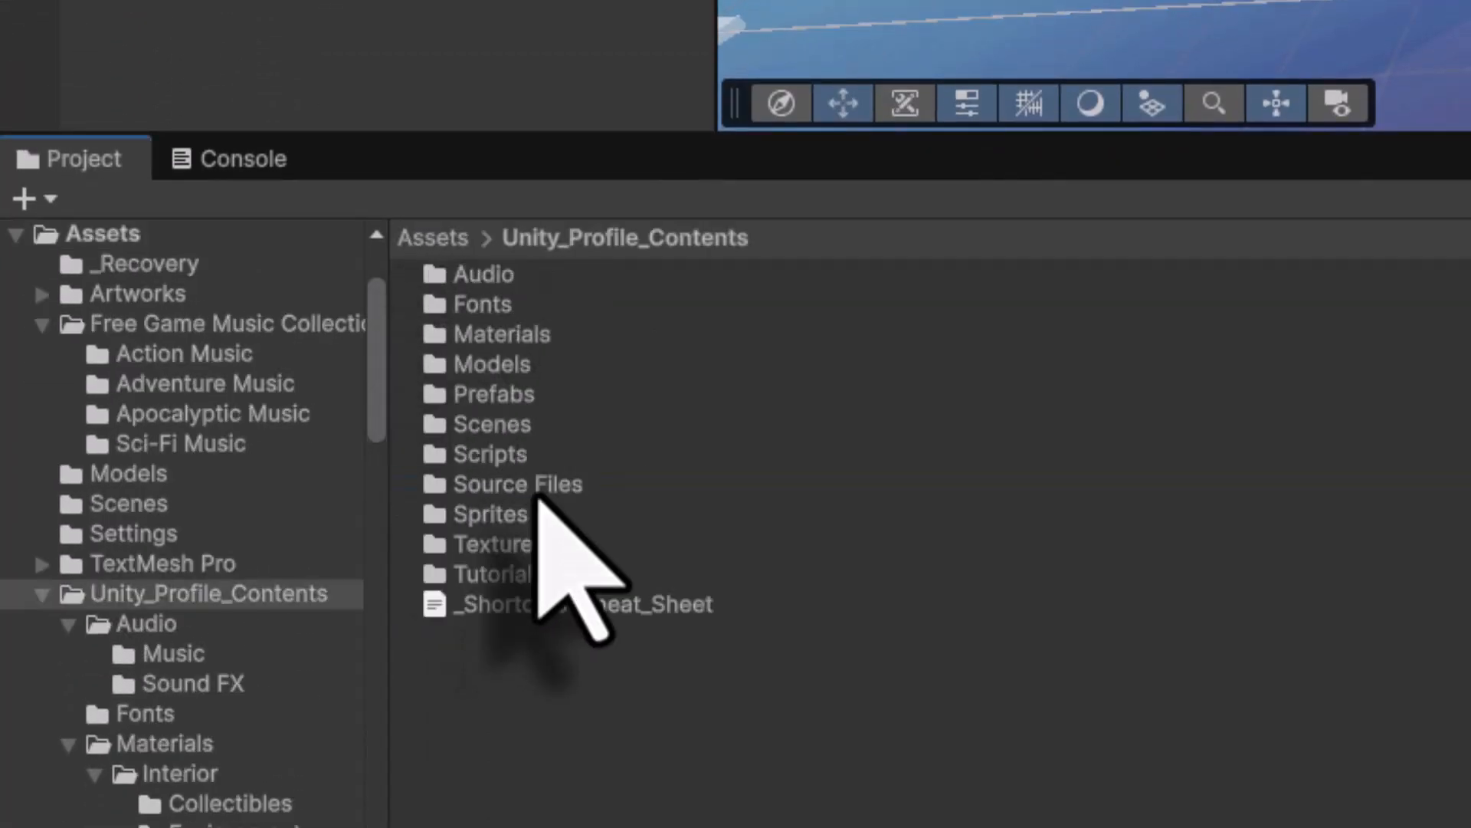
pyautogui.doubleClick(509, 424)
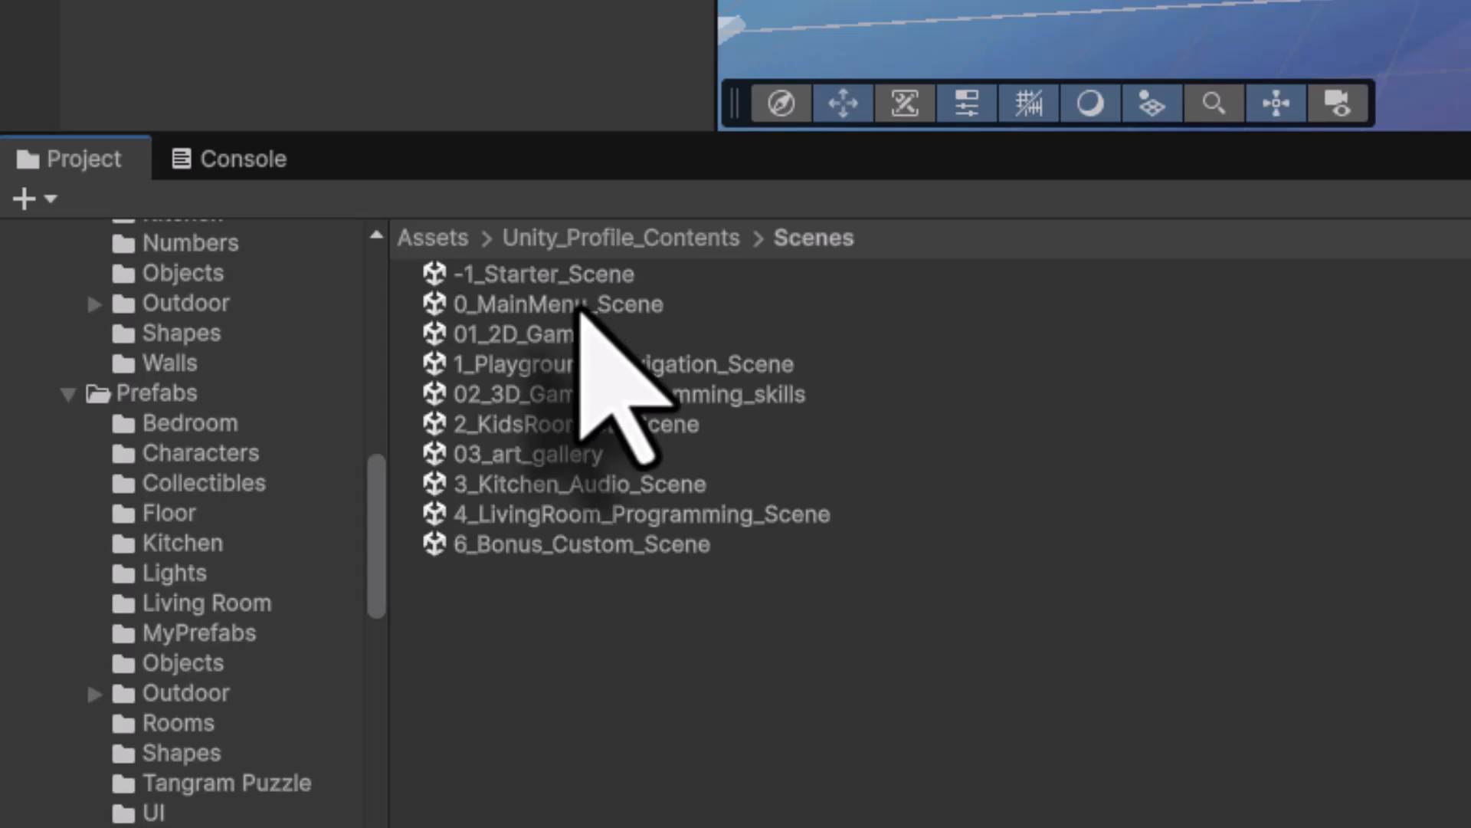
pyautogui.doubleClick(580, 306)
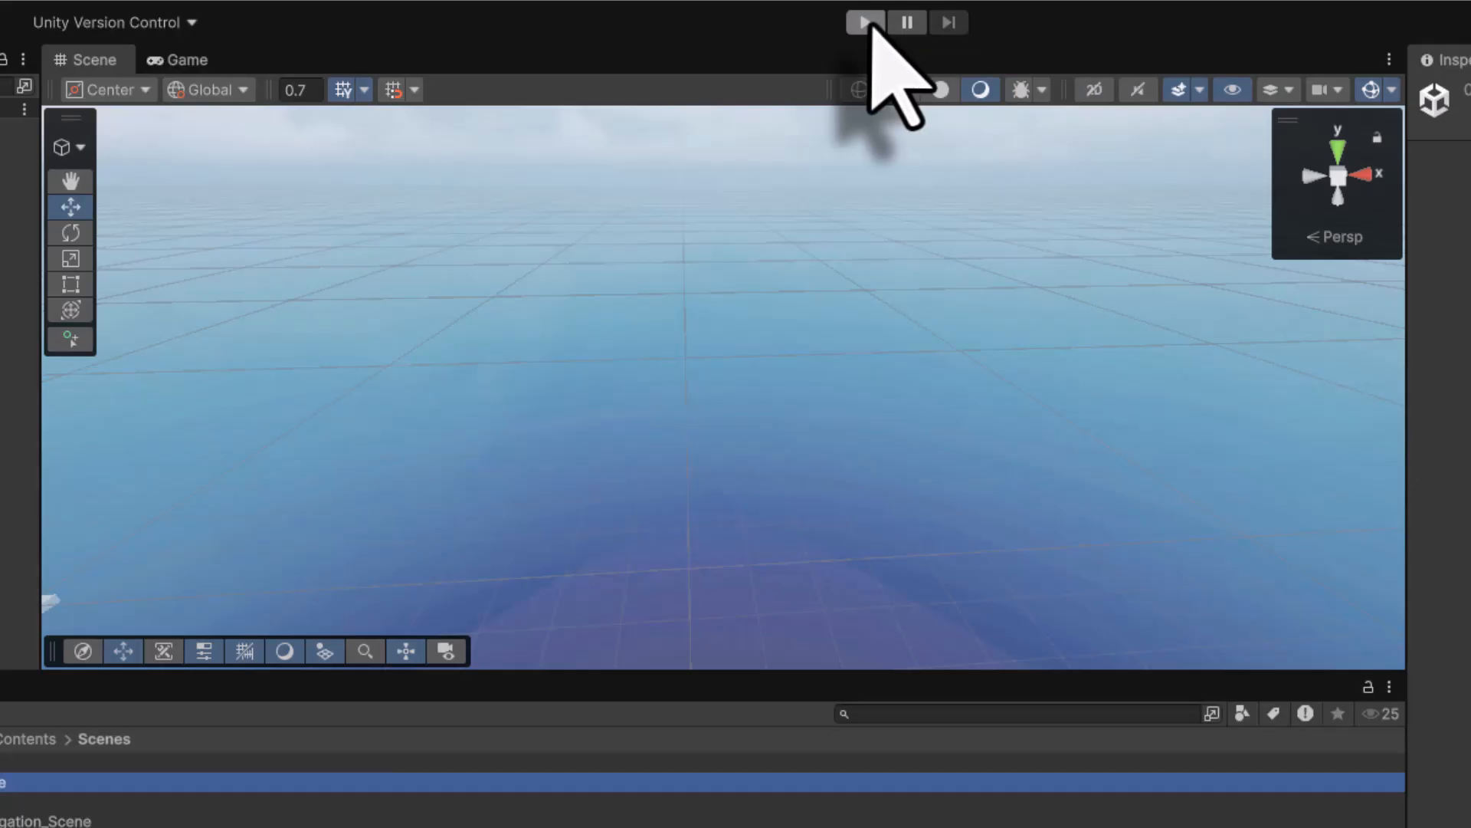
# - Play-test: enter Art Gallery of my Works, walk around, return via Back, then stop playing
pyautogui.click(866, 21)
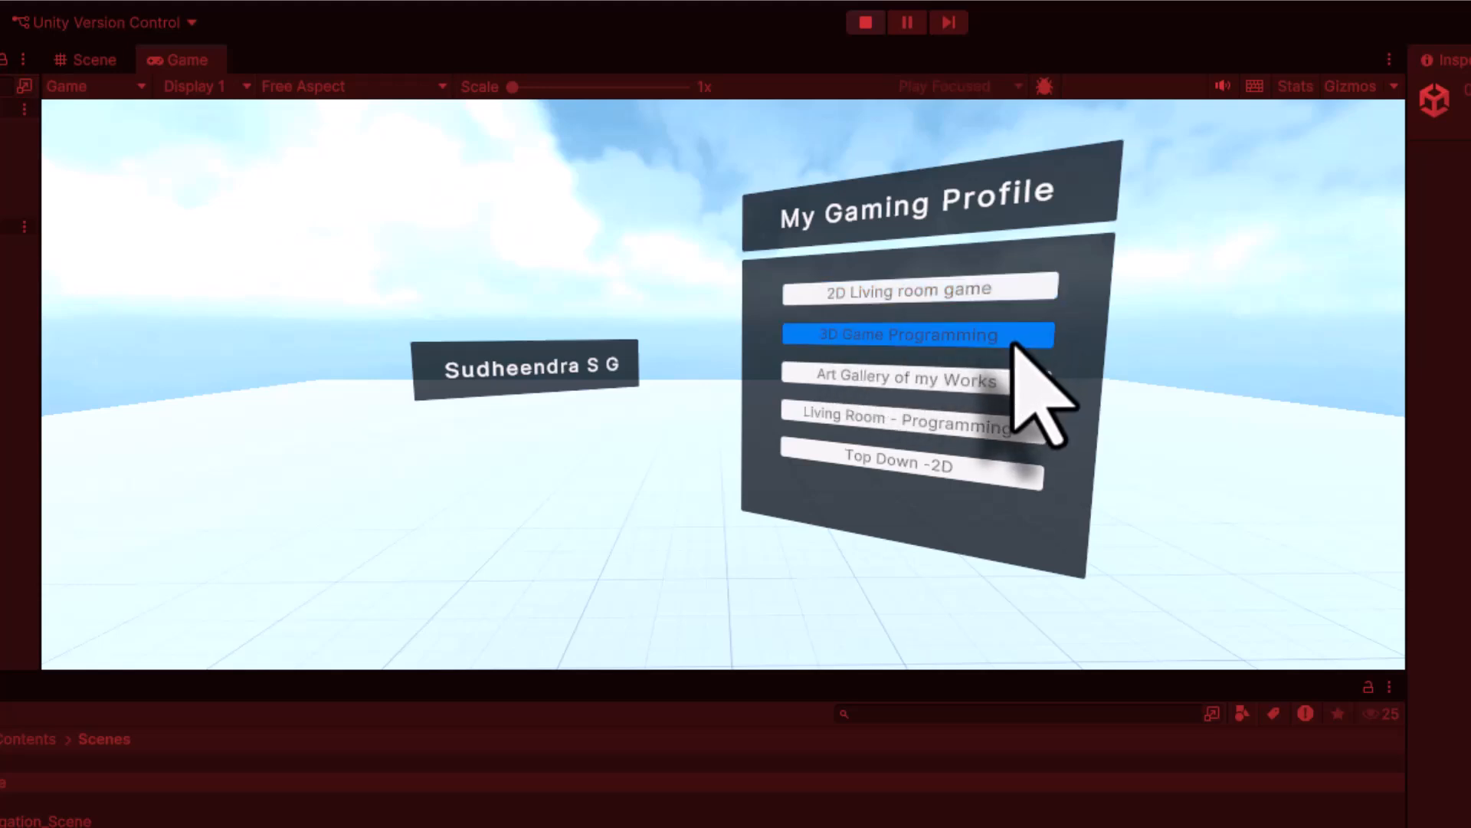
pyautogui.click(1002, 385)
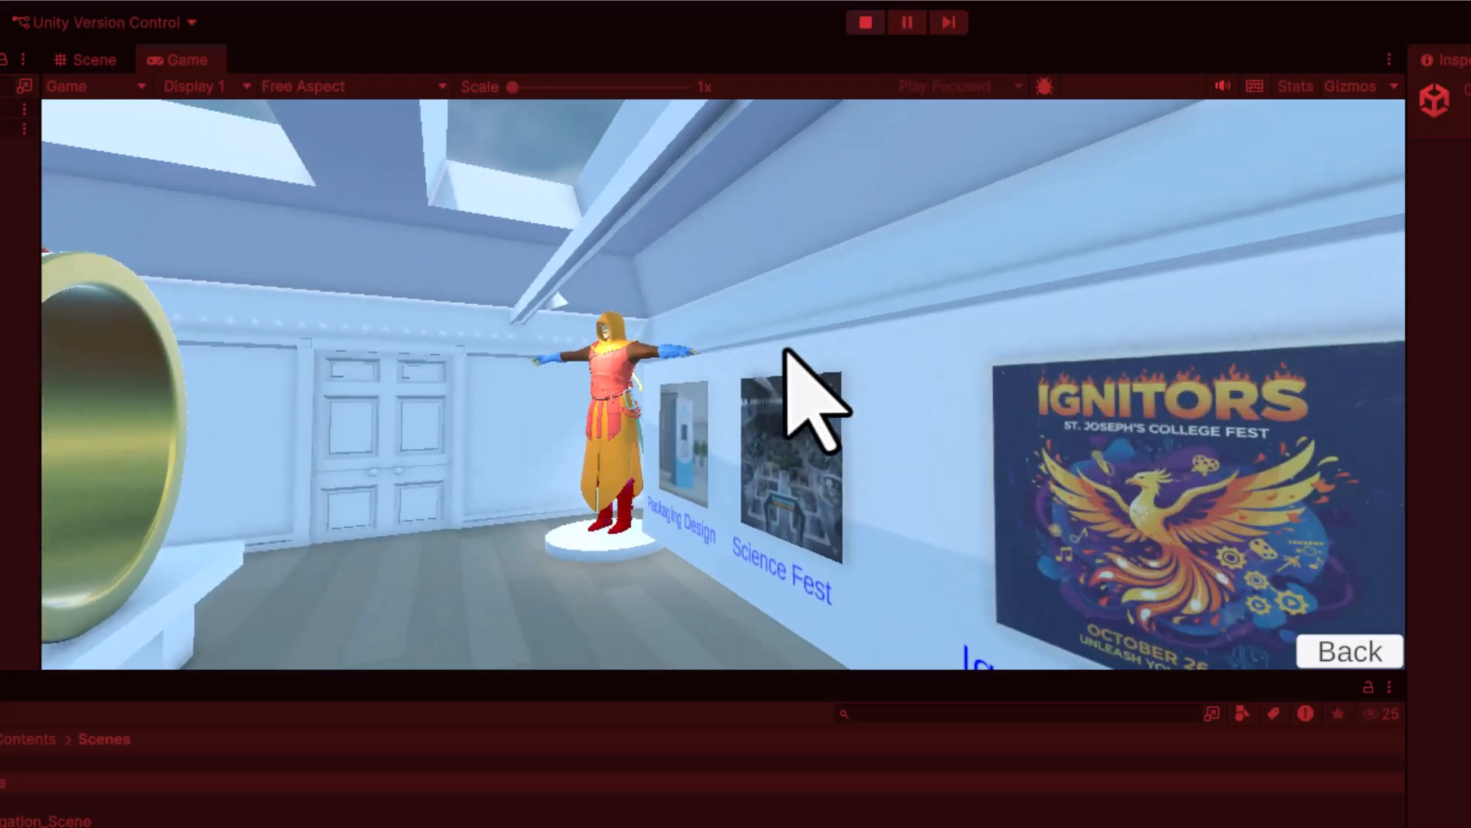
pyautogui.press('w')
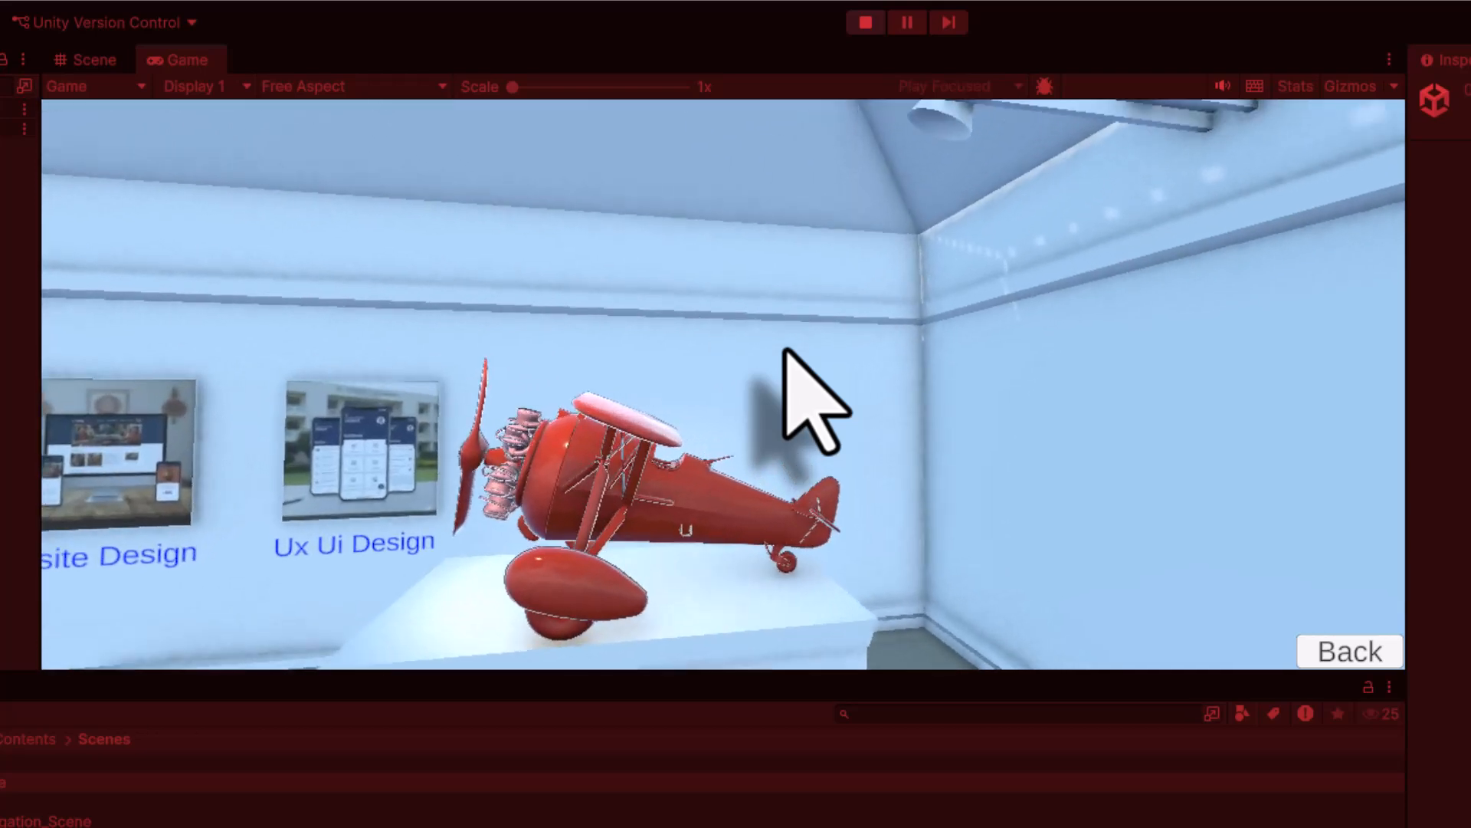
pyautogui.press('w')
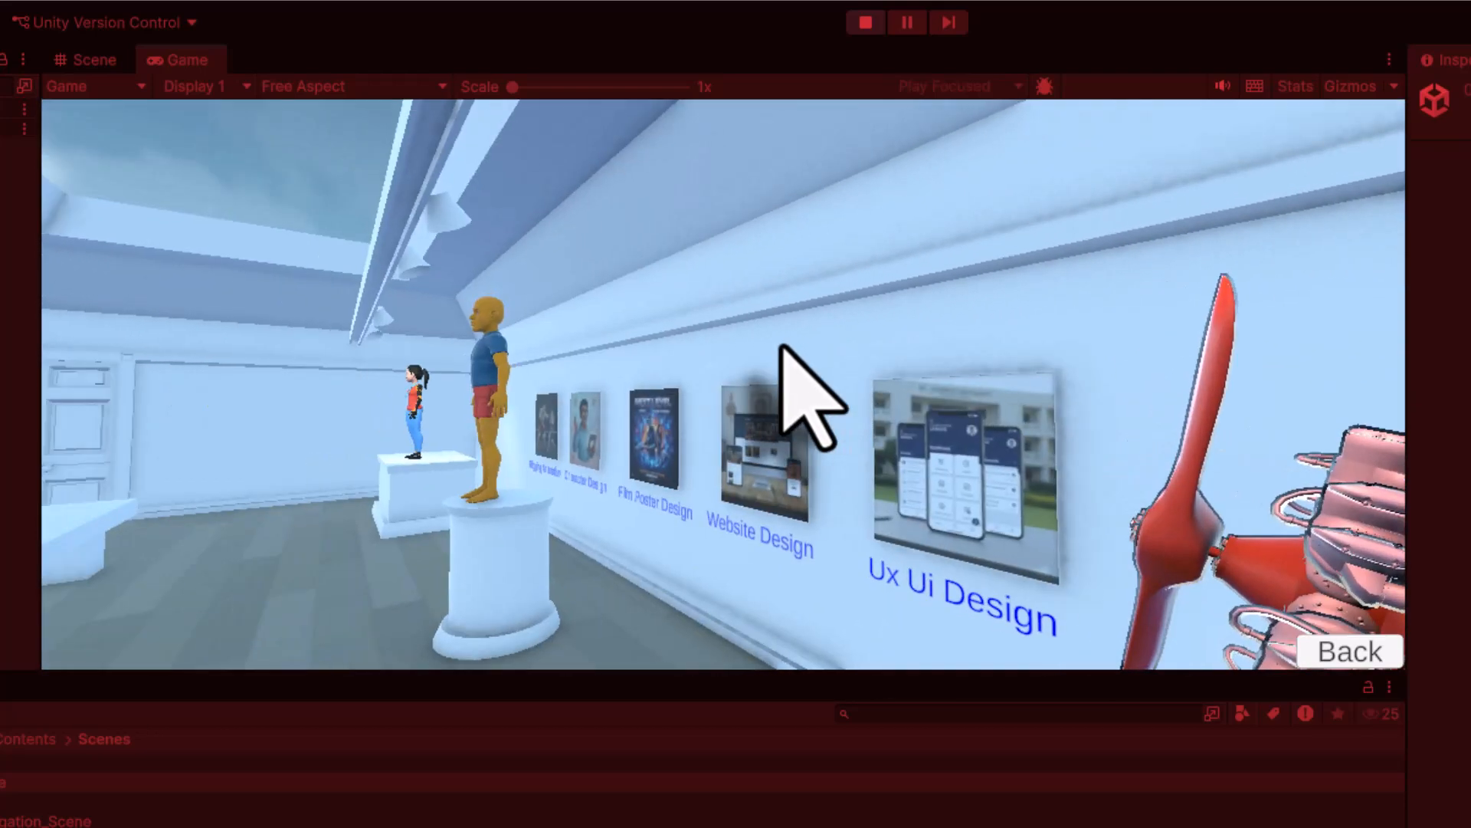
pyautogui.press('w')
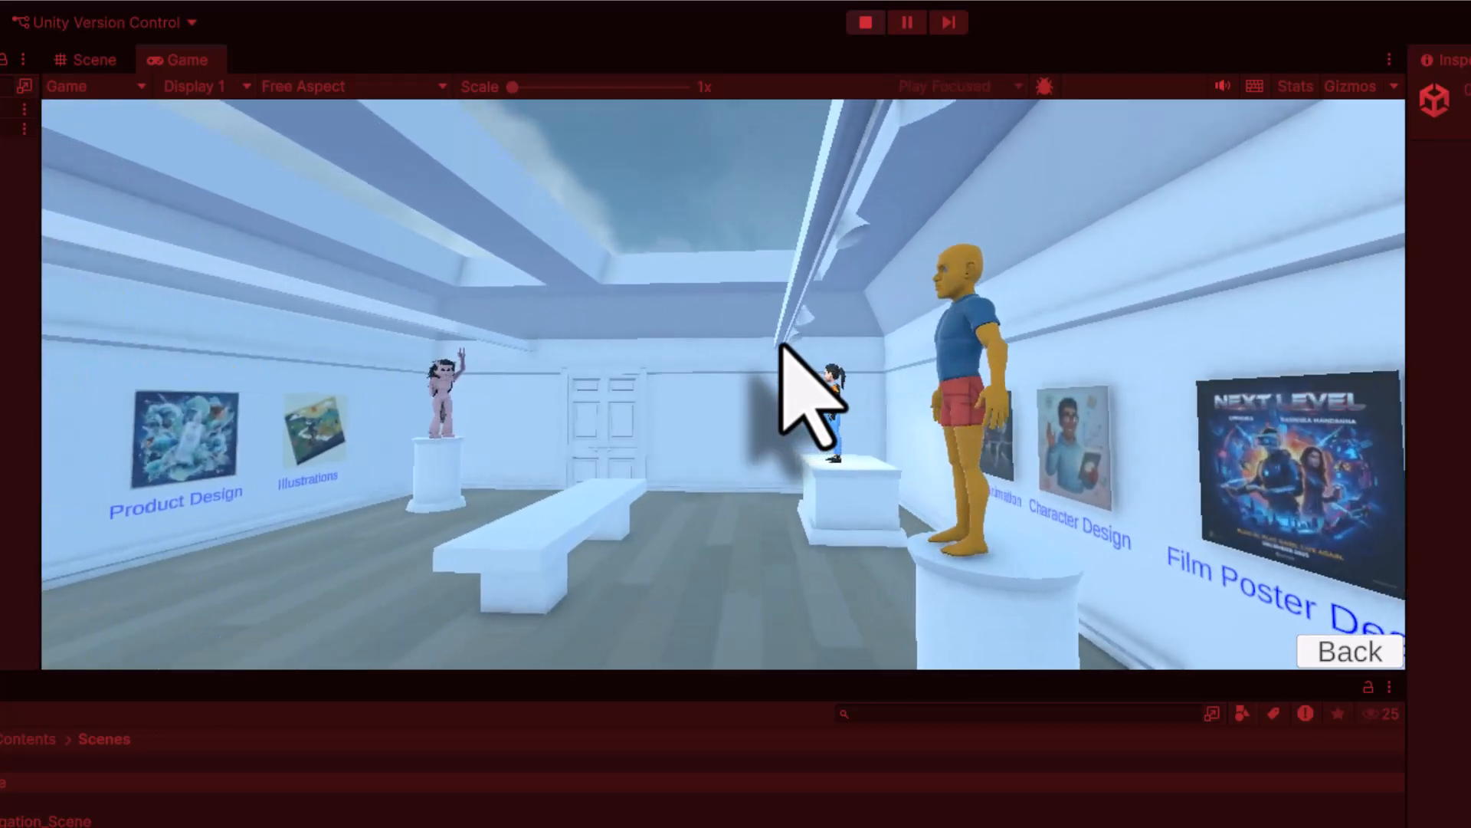
pyautogui.press('w')
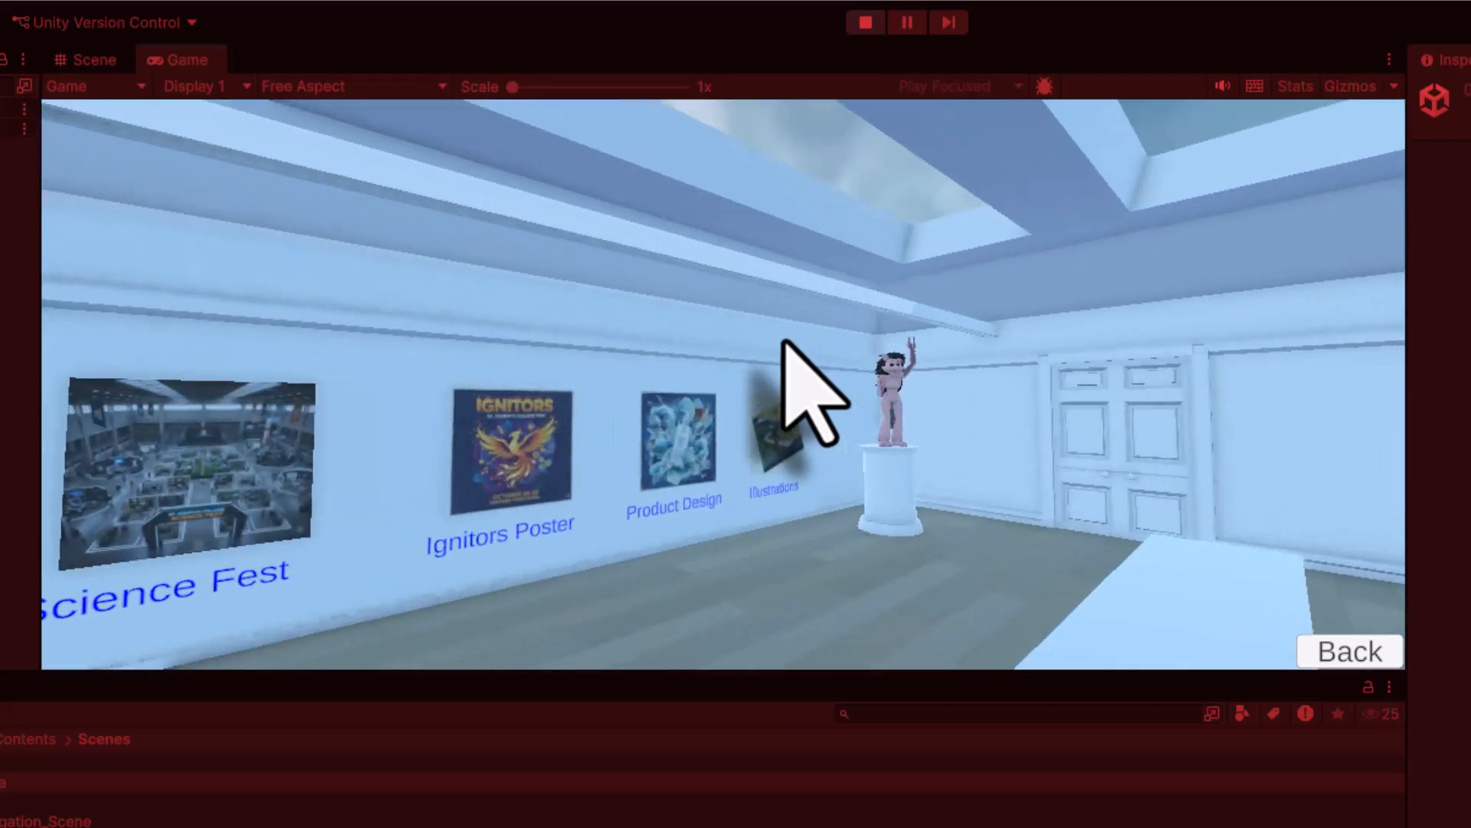
pyautogui.press('s')
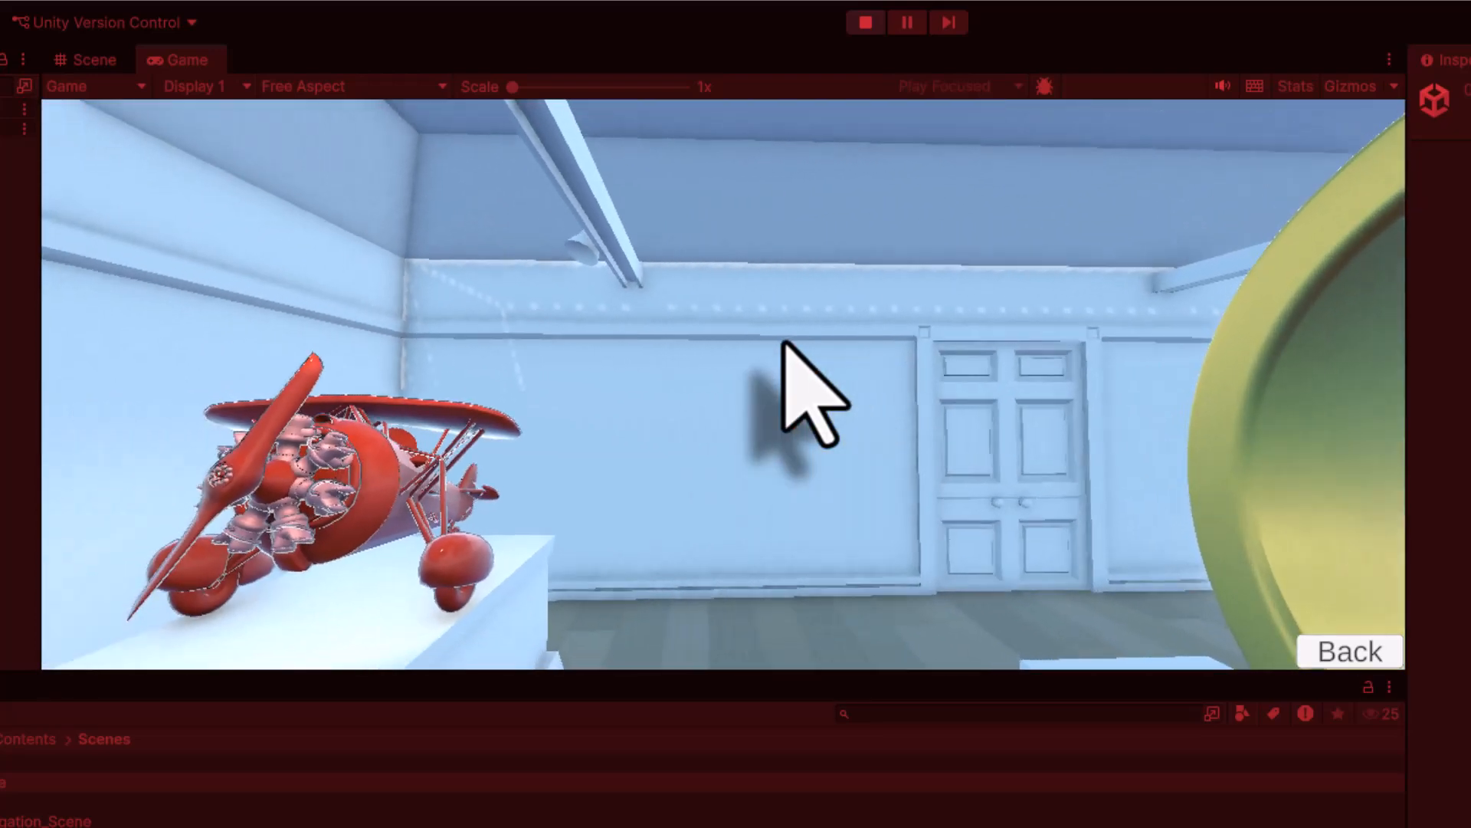
pyautogui.press('Escape')
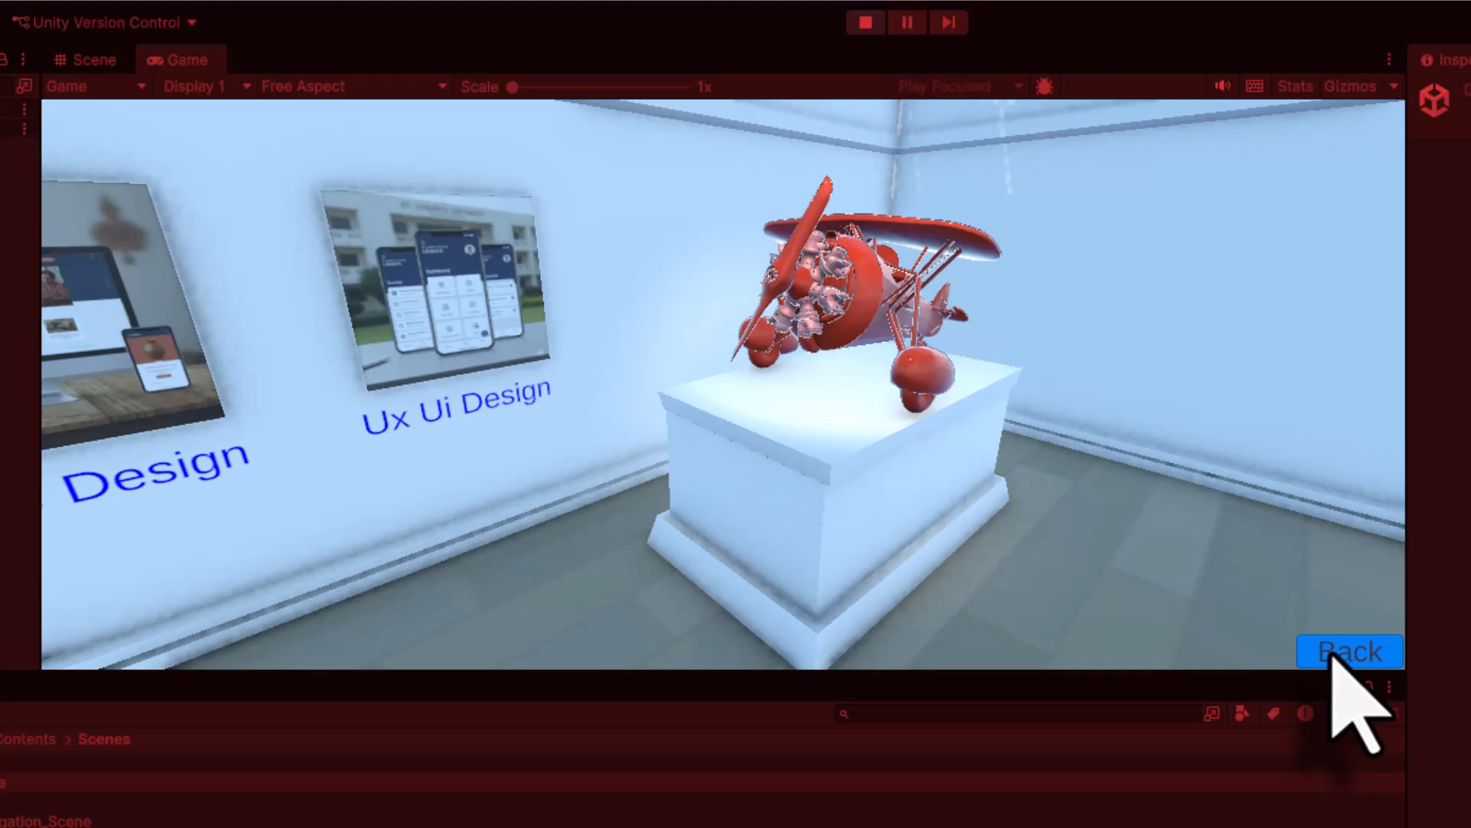
pyautogui.click(1331, 653)
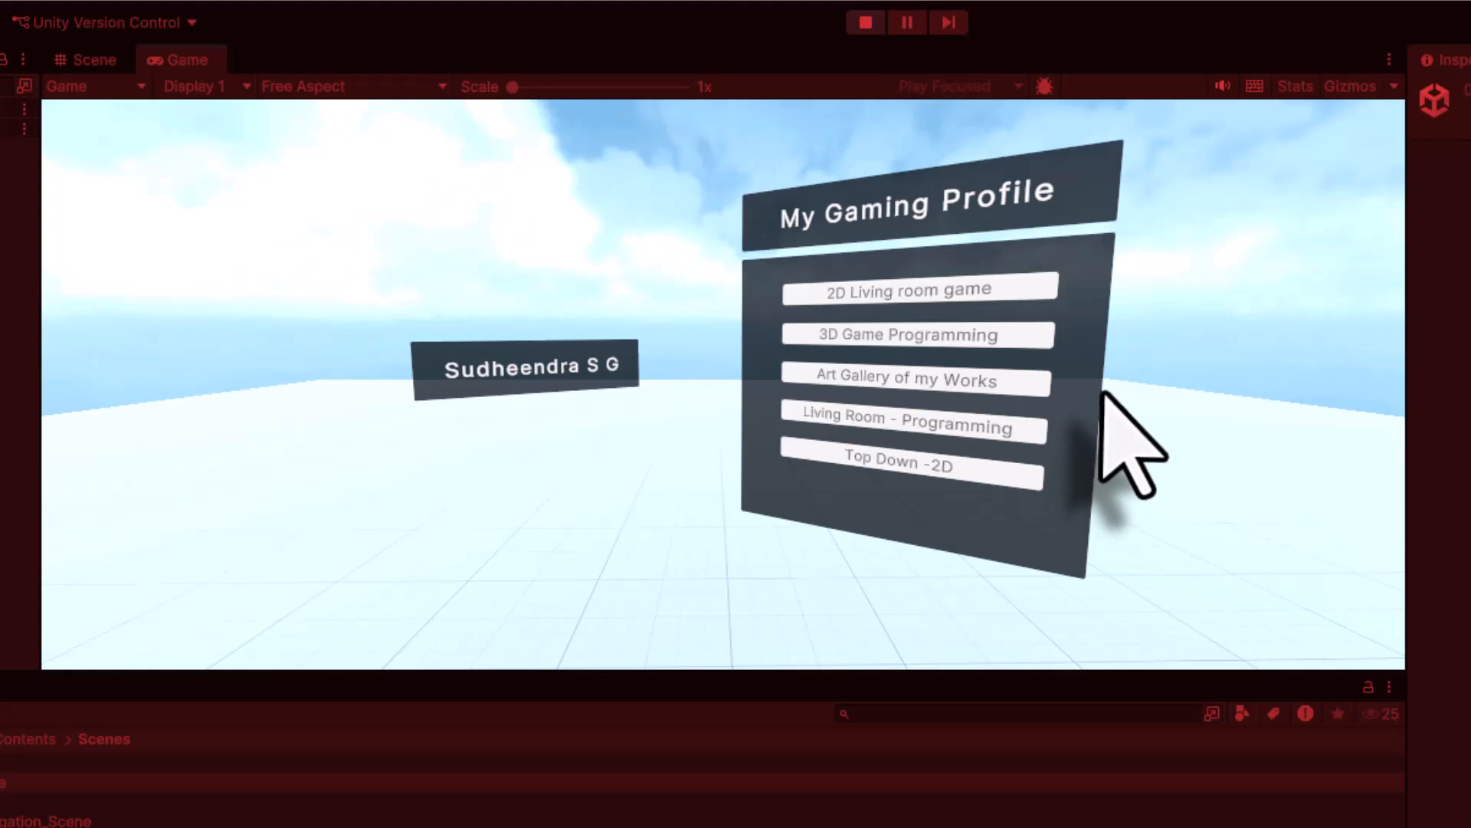
pyautogui.click(864, 23)
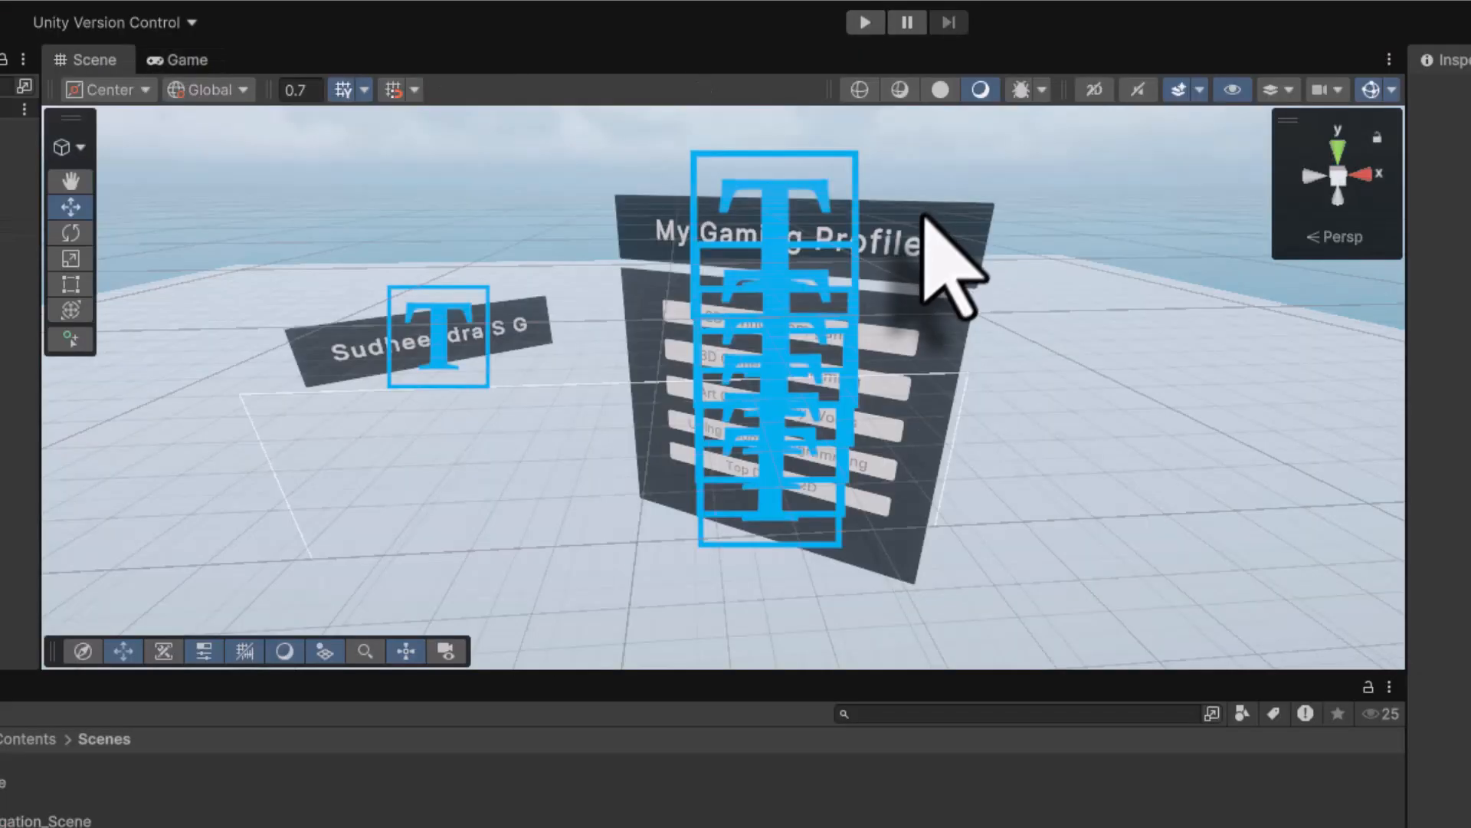